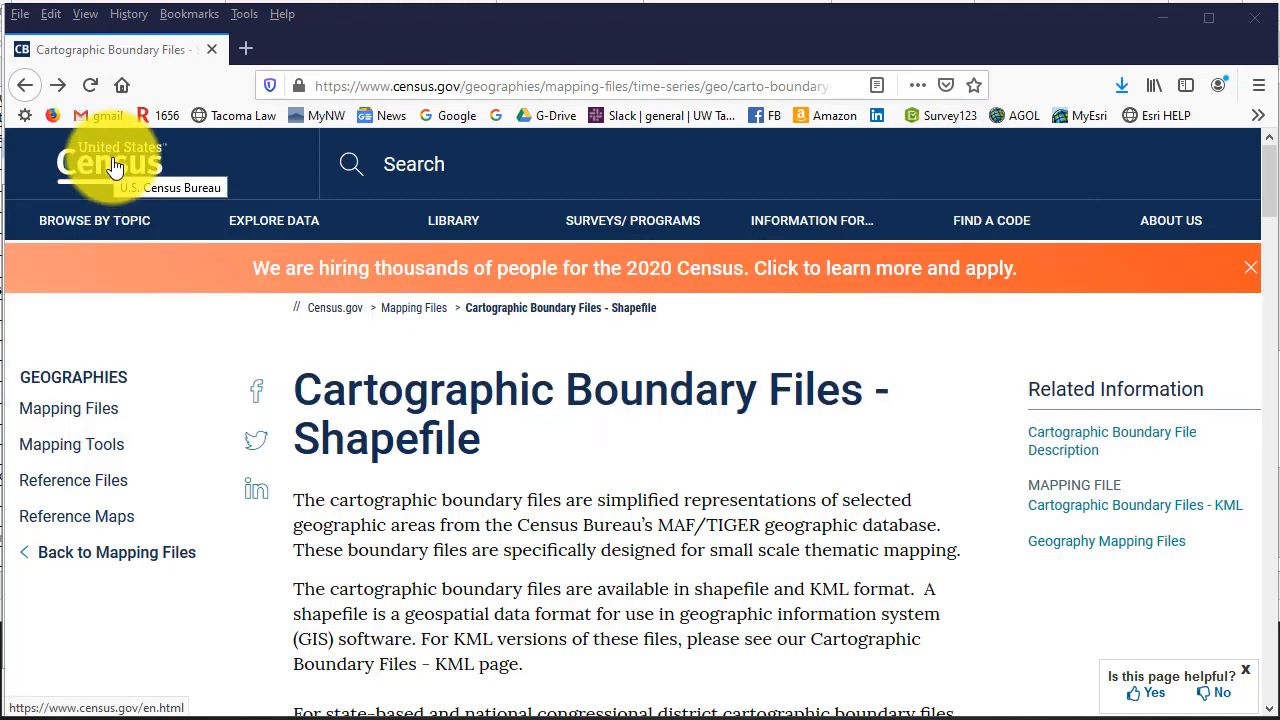
# Go to the Census Bureau home page and search the site for "AFF".
pyautogui.click(116, 174)
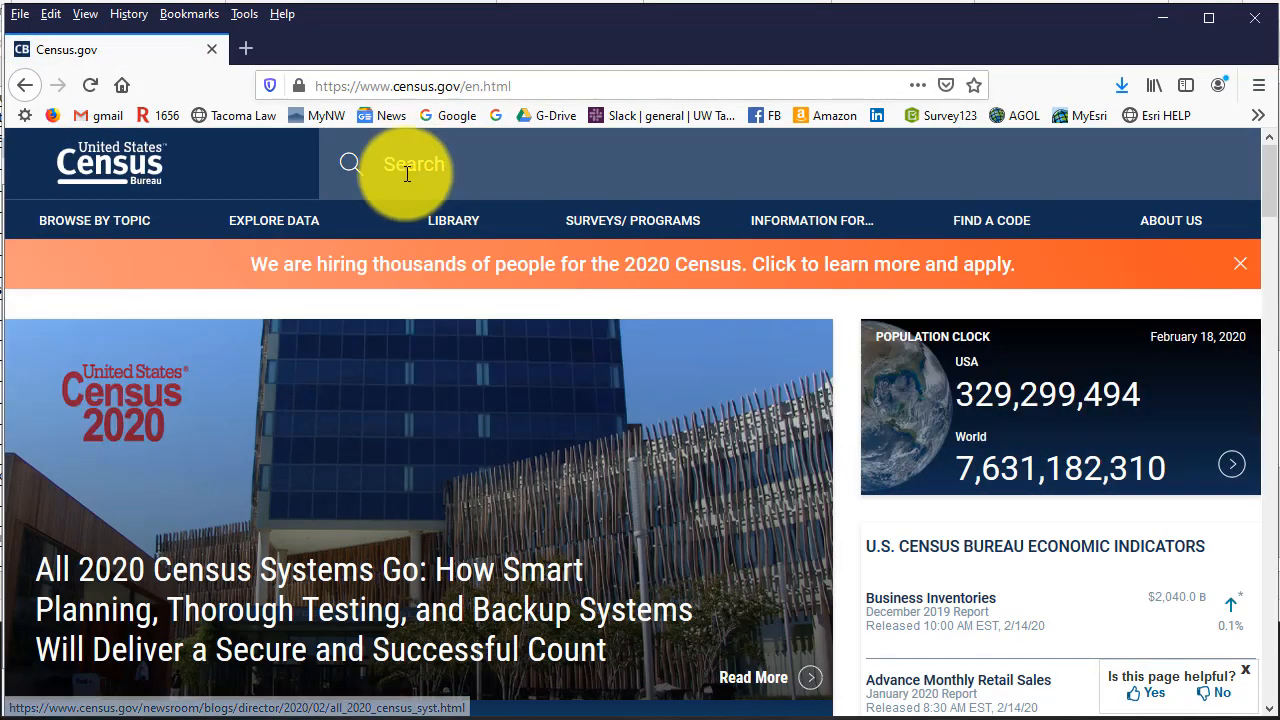
pyautogui.click(407, 173)
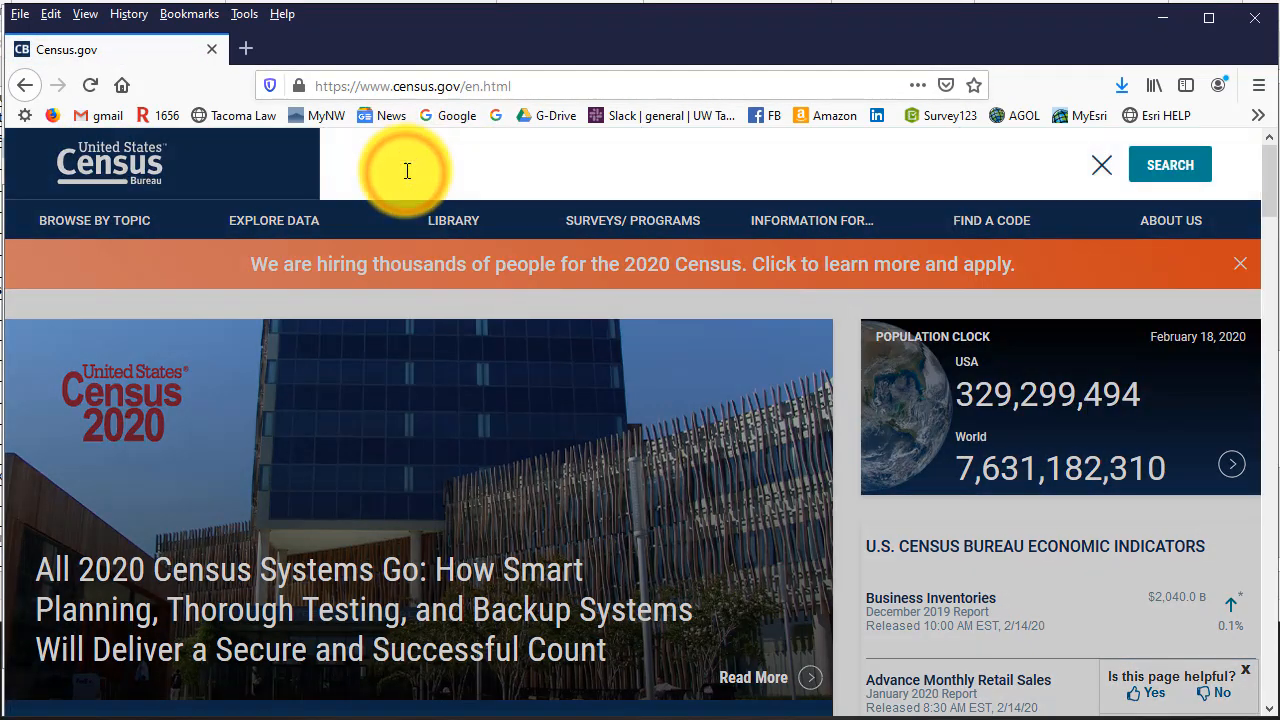
pyautogui.write('AFF')
pyautogui.press('Return')
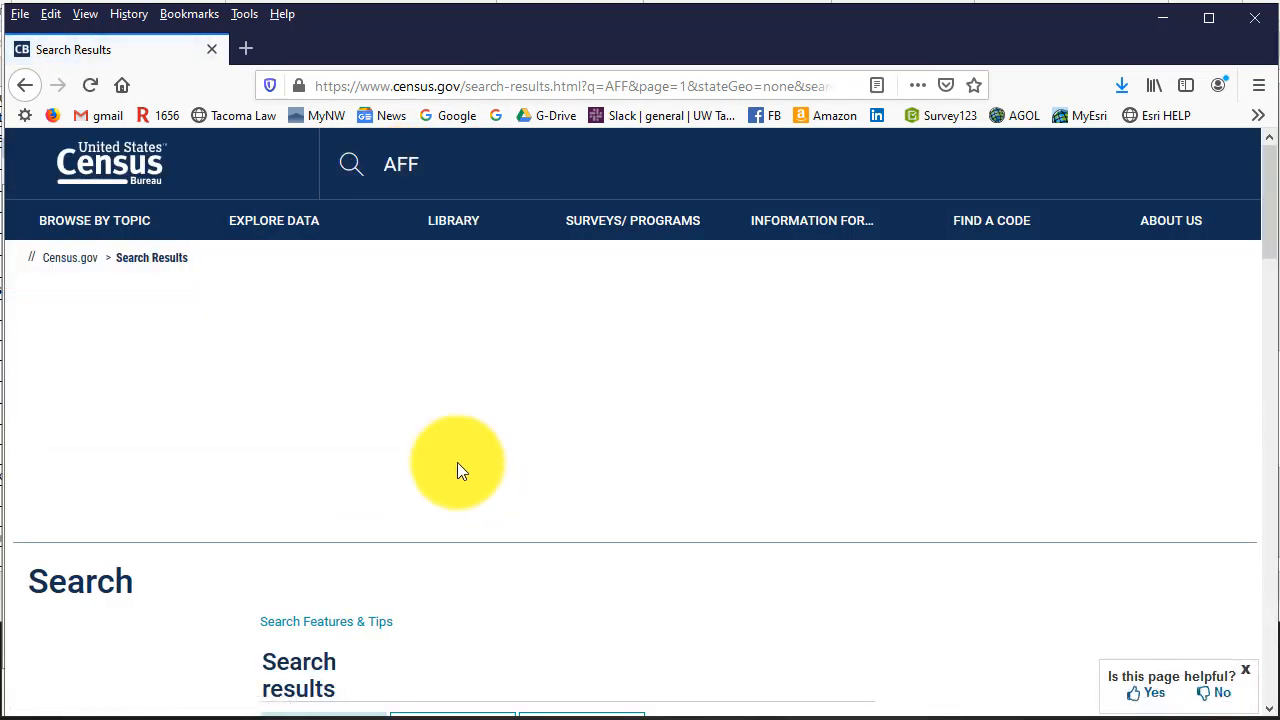
pyautogui.scroll(-5, 432, 518)
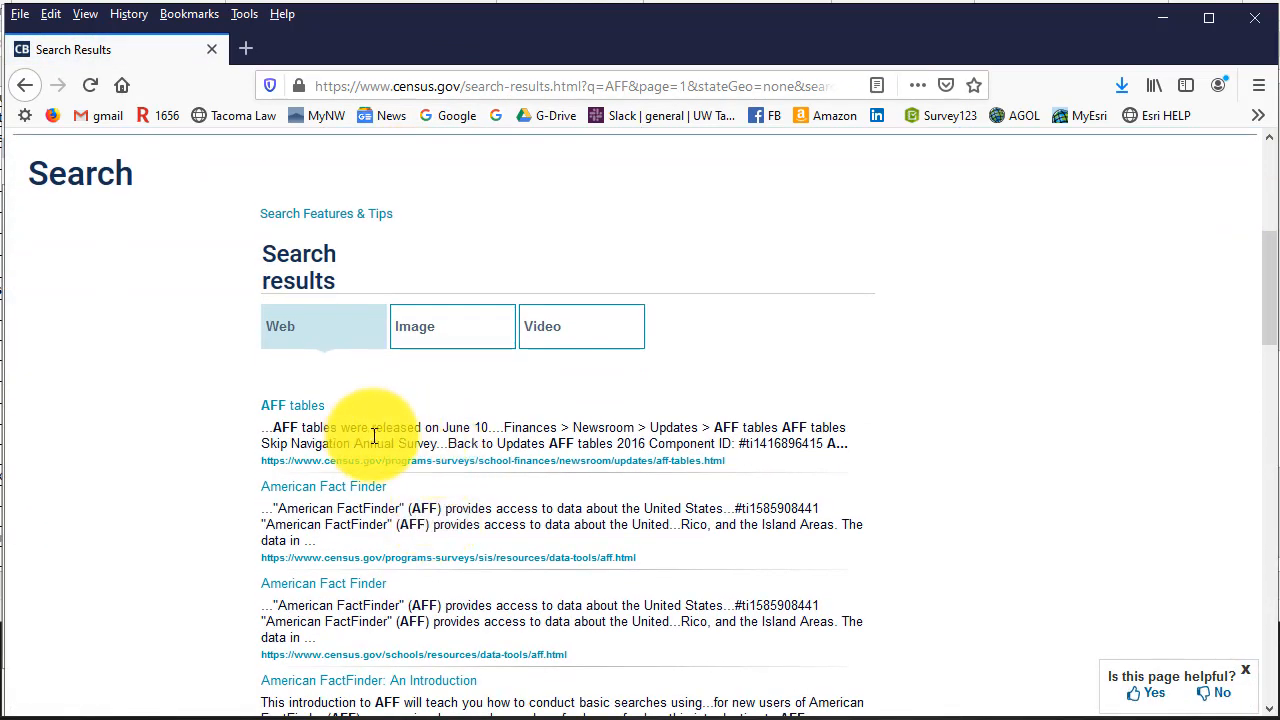
pyautogui.scroll(4, 446, 426)
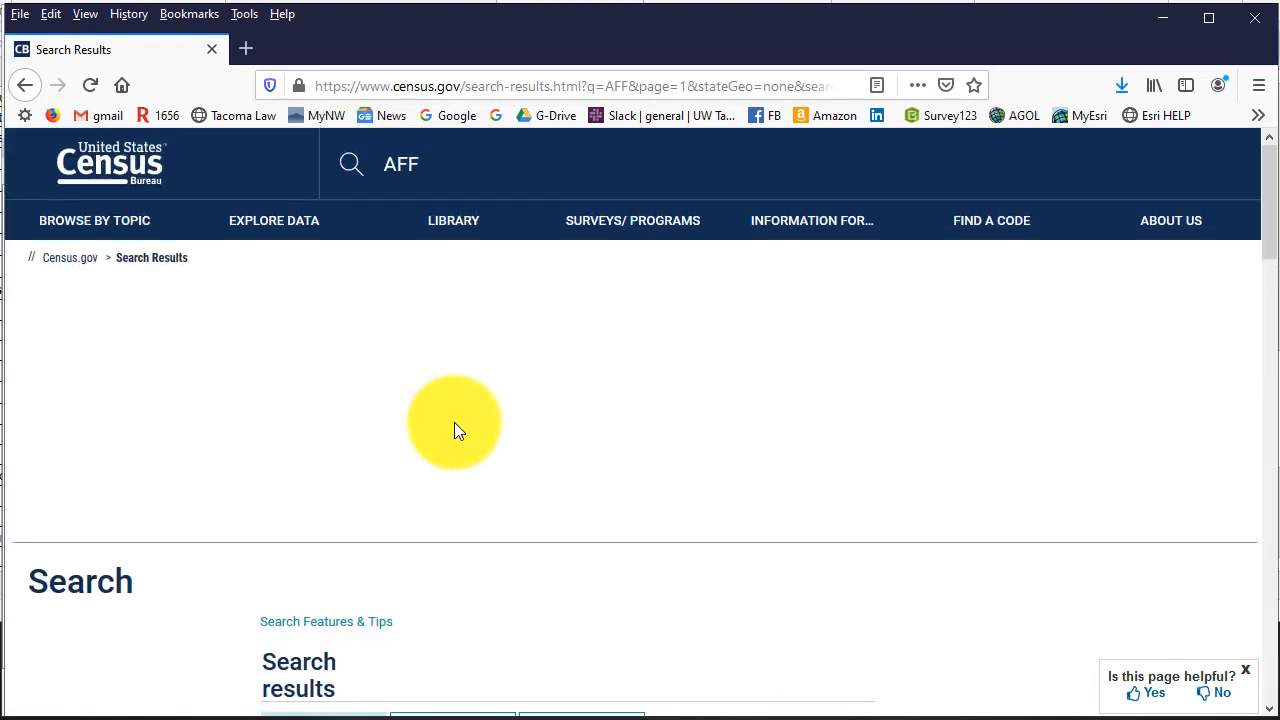
# Search the Census site for "American Fact Finder" and look through the results.
pyautogui.click(435, 150)
pyautogui.moveTo(382, 163); pyautogui.dragTo(308, 172)
pyautogui.write('Am')
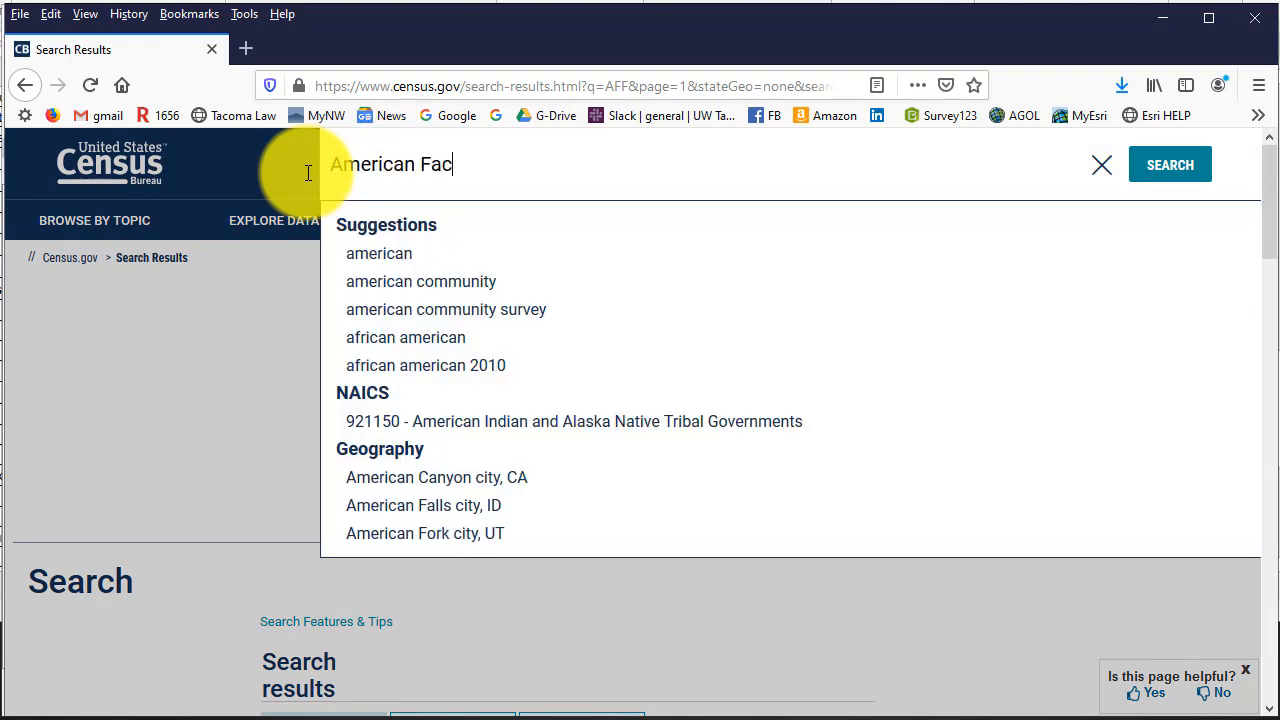
pyautogui.write('er')
pyautogui.press('Return')
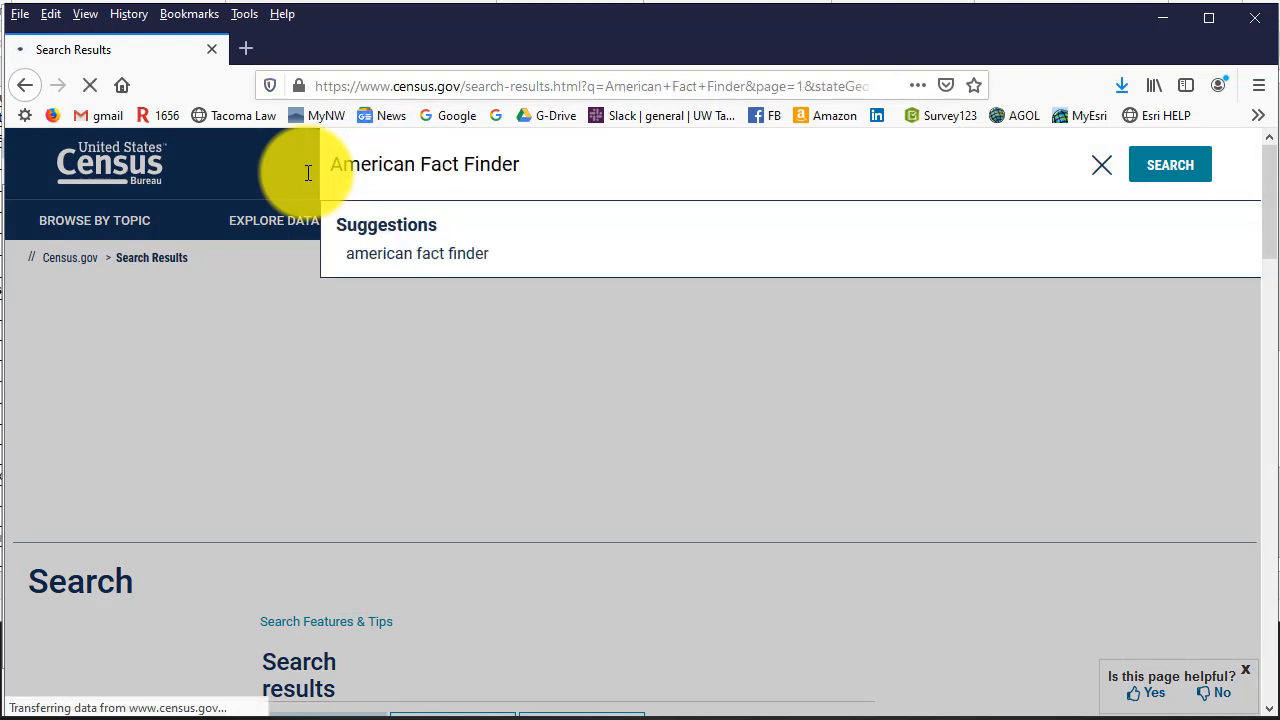
pyautogui.scroll(-3, 430, 487)
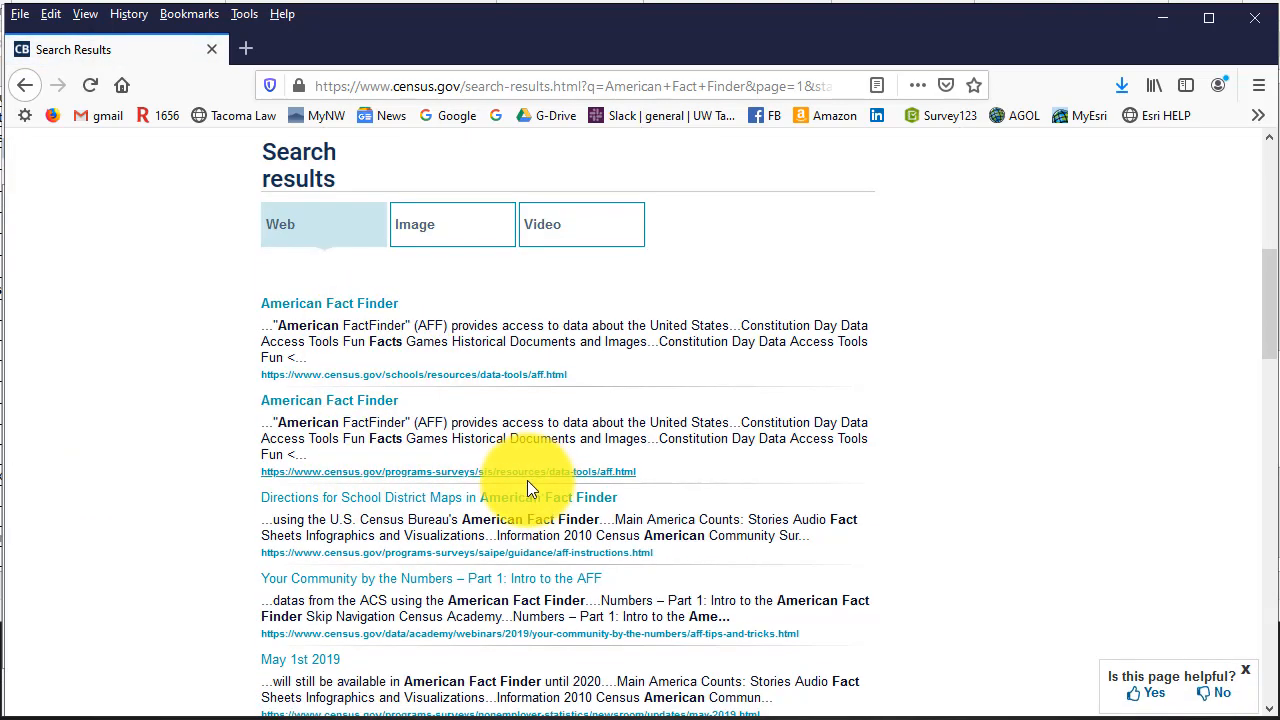
pyautogui.scroll(5, 628, 318)
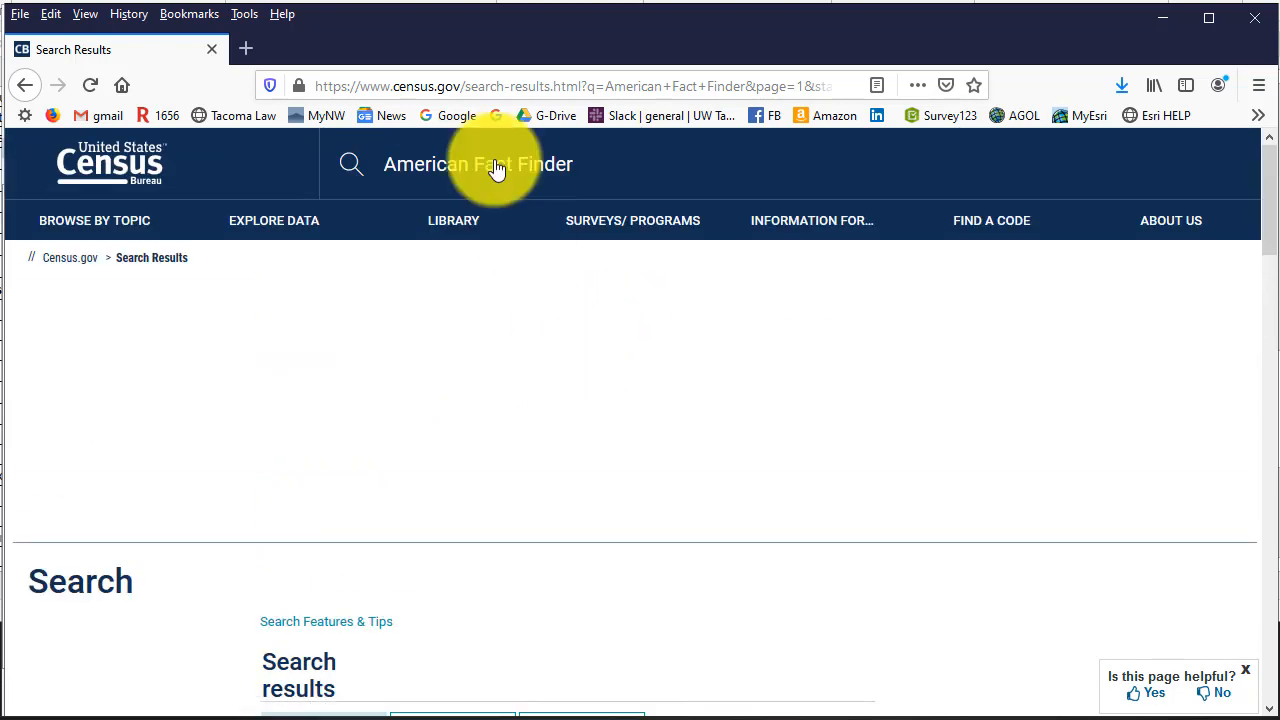
# Search the web for "American fact finder" and open the American FactFinder site at factfinder.census.gov.
pyautogui.click(450, 83)
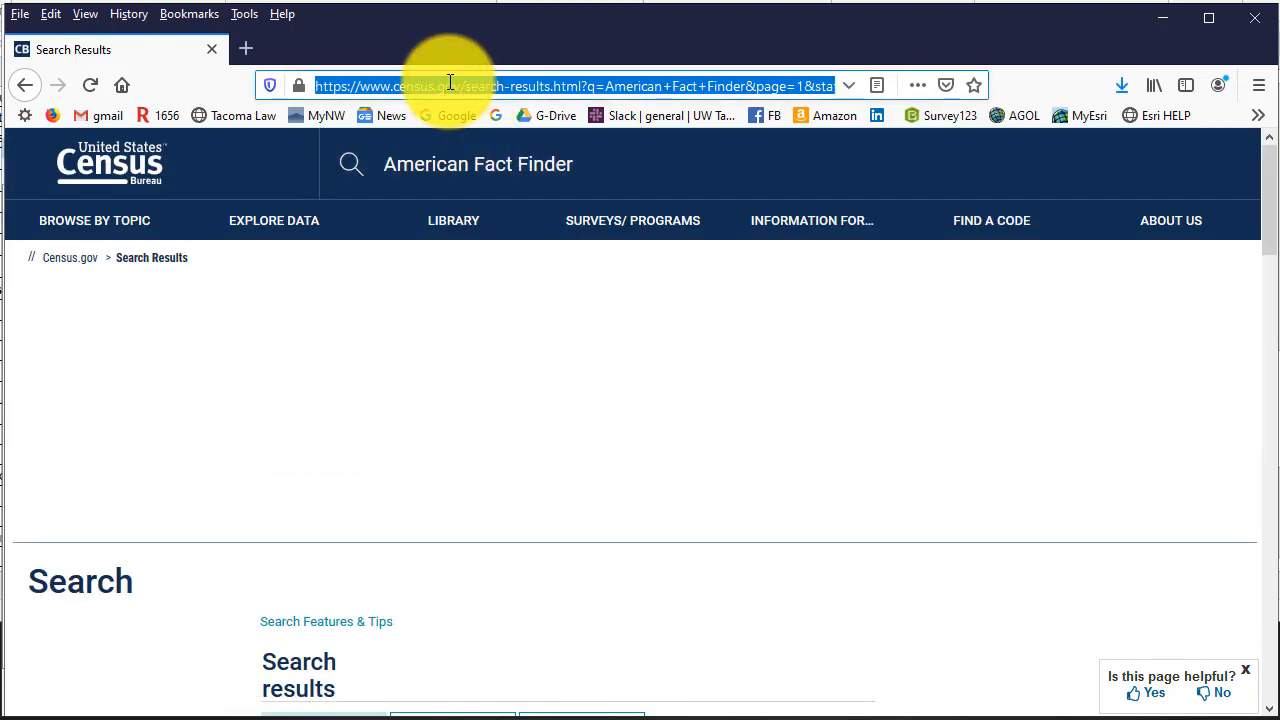
pyautogui.write('Am')
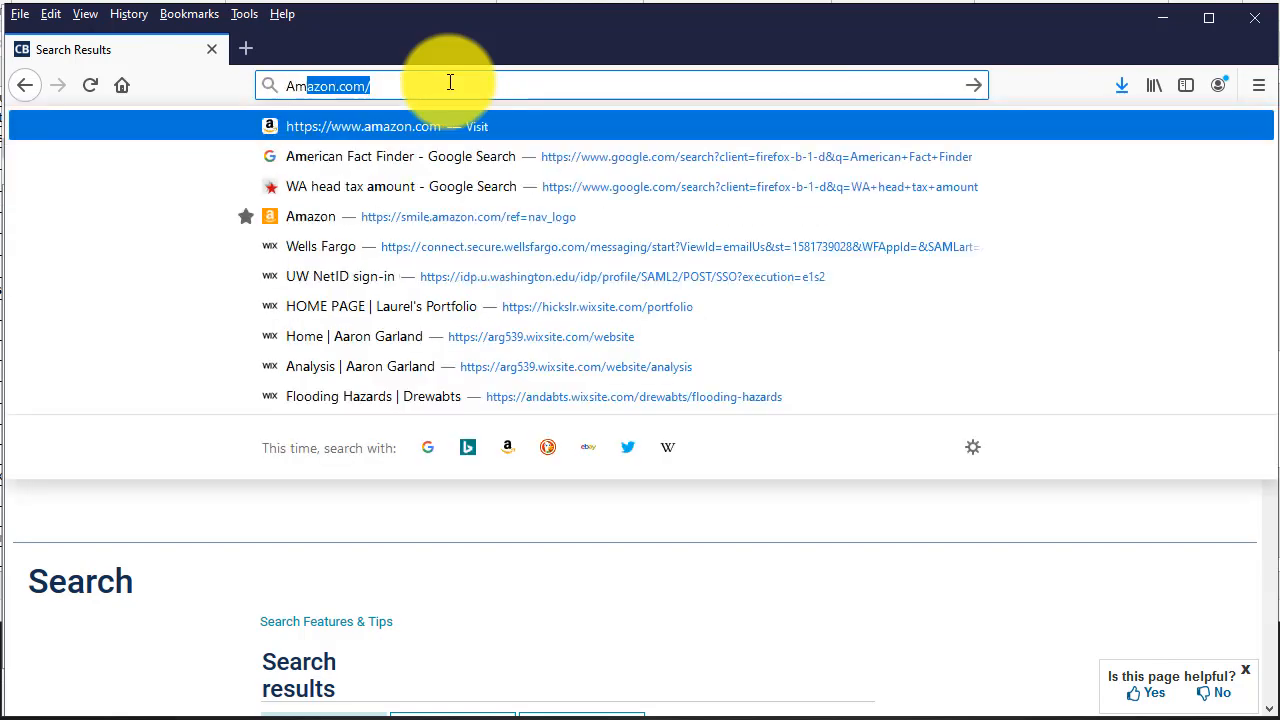
pyautogui.write('erican fact finder')
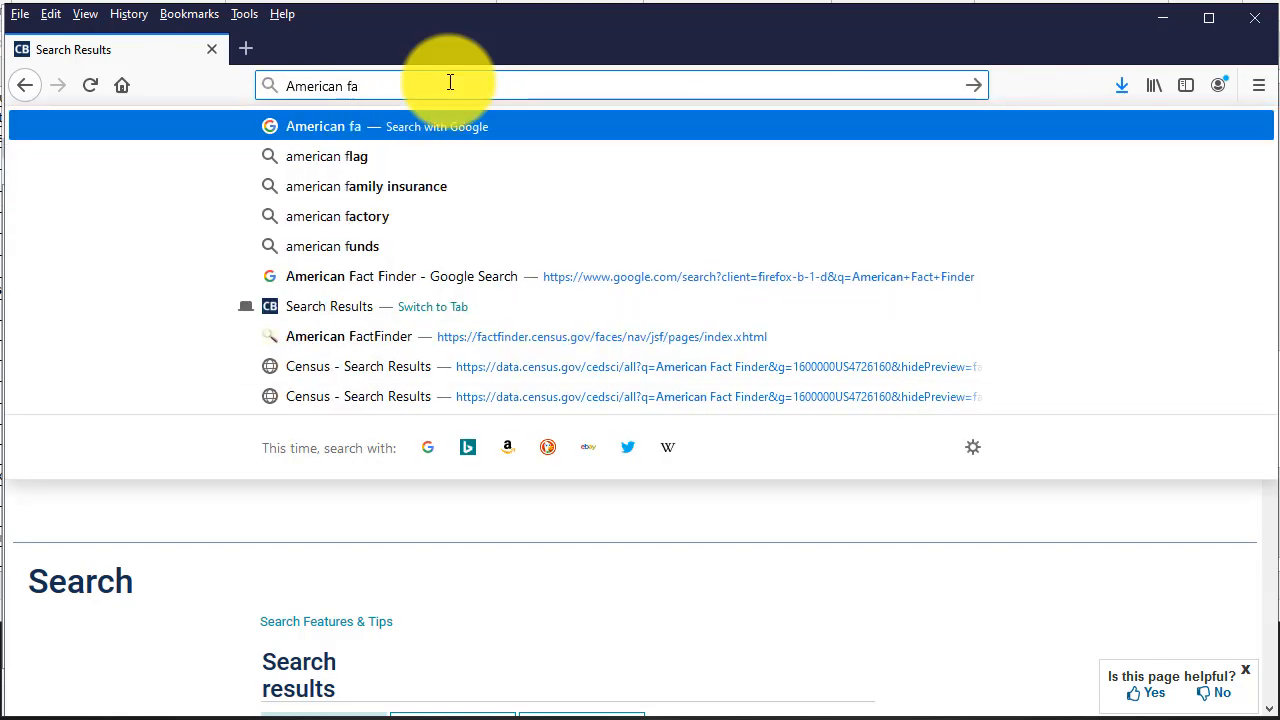
pyautogui.press('Return')
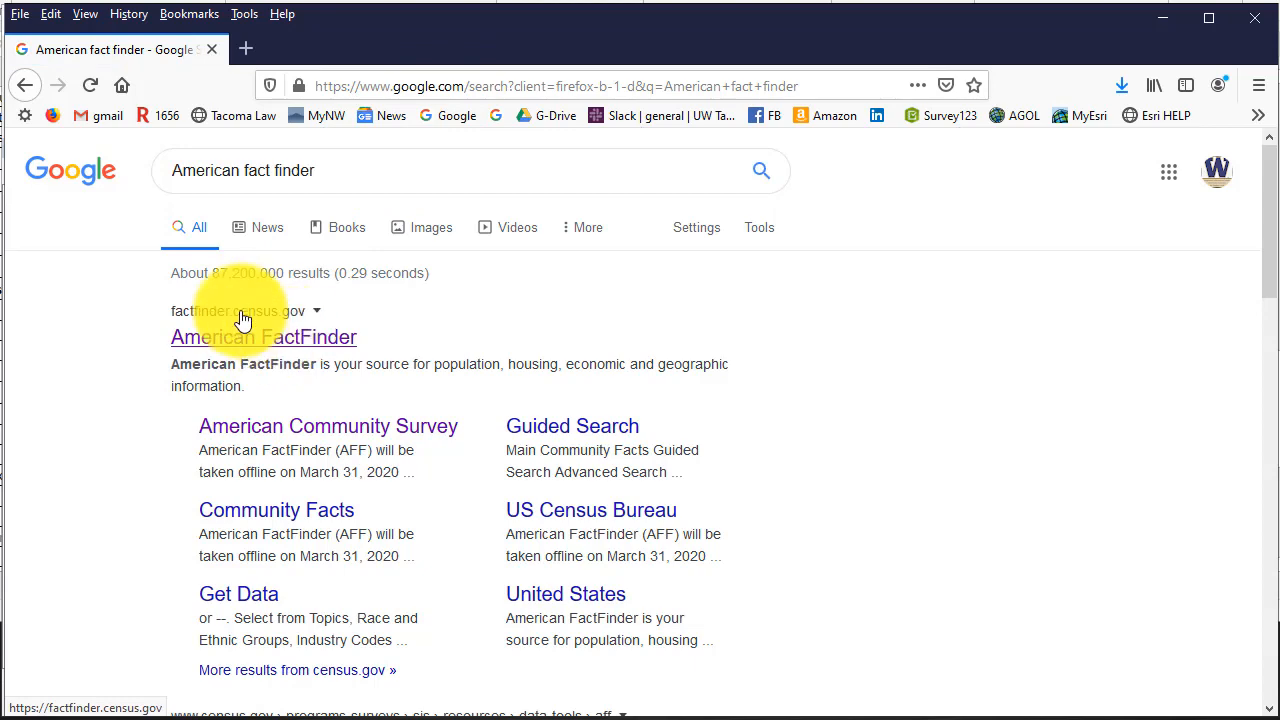
pyautogui.click(311, 344)
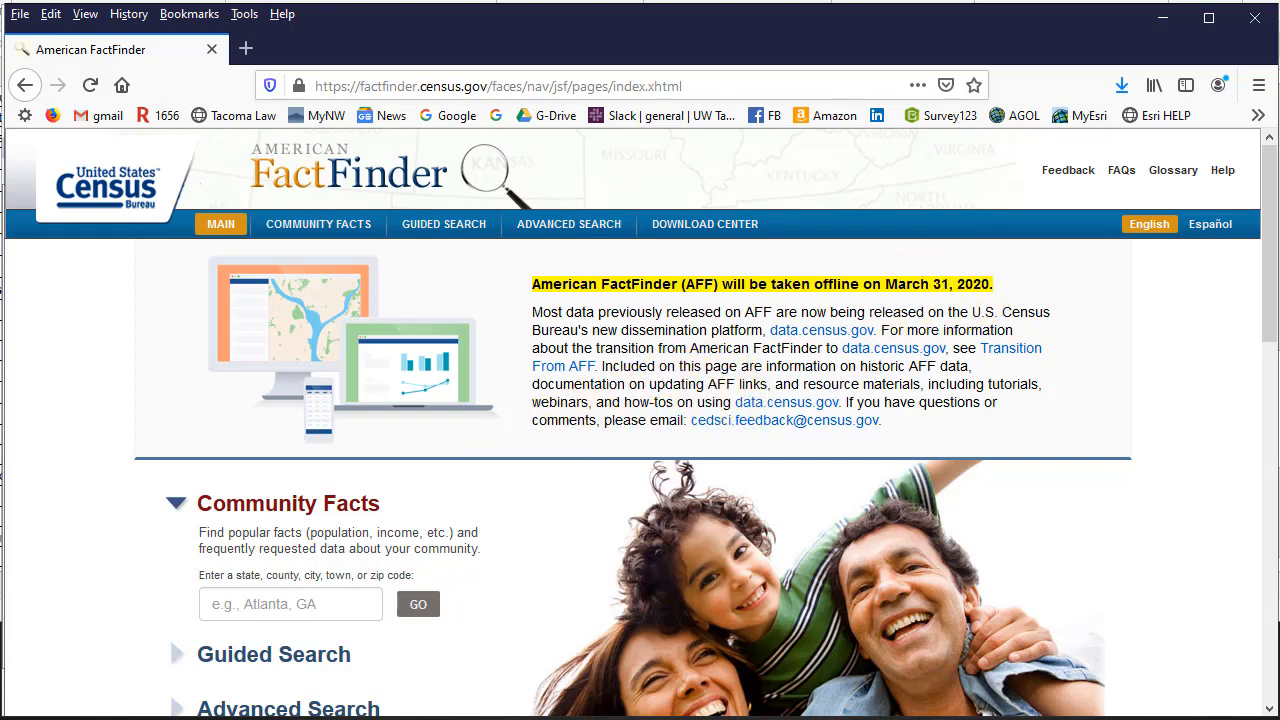
# Open American FactFinder's Advanced Search with all data shown.
pyautogui.scroll(-3, 374, 294)
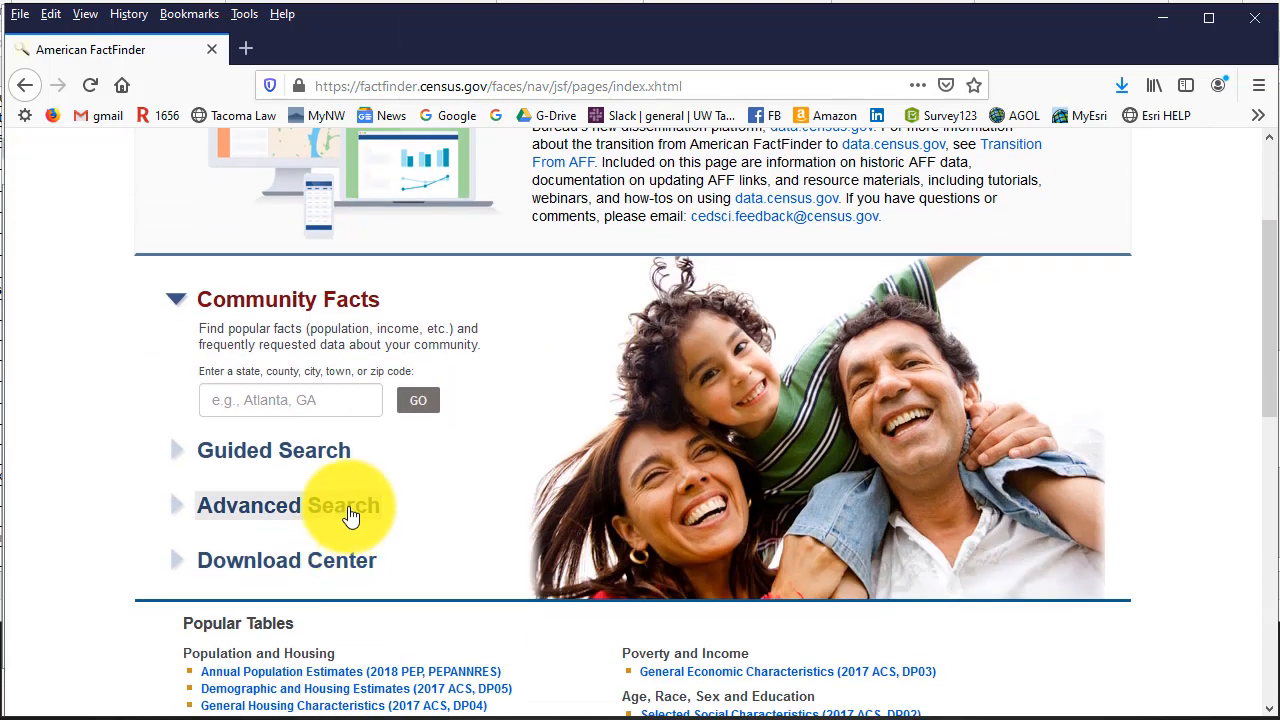
pyautogui.click(350, 515)
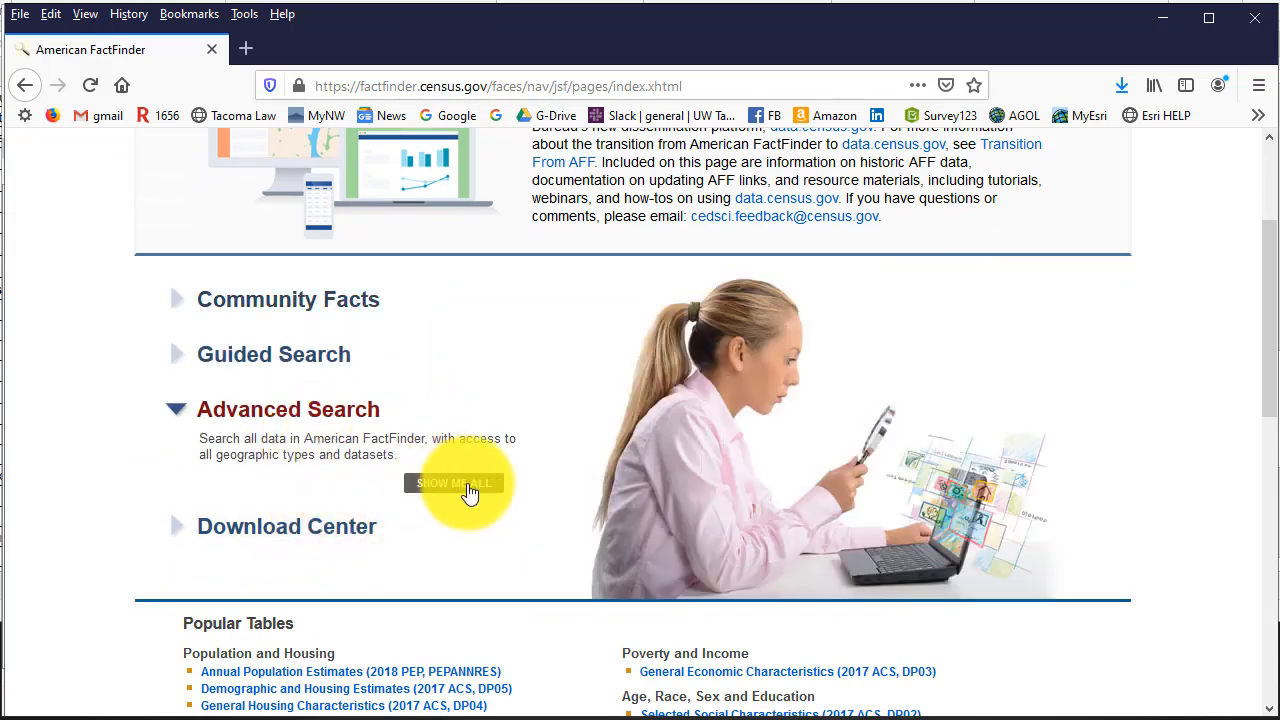
pyautogui.click(469, 488)
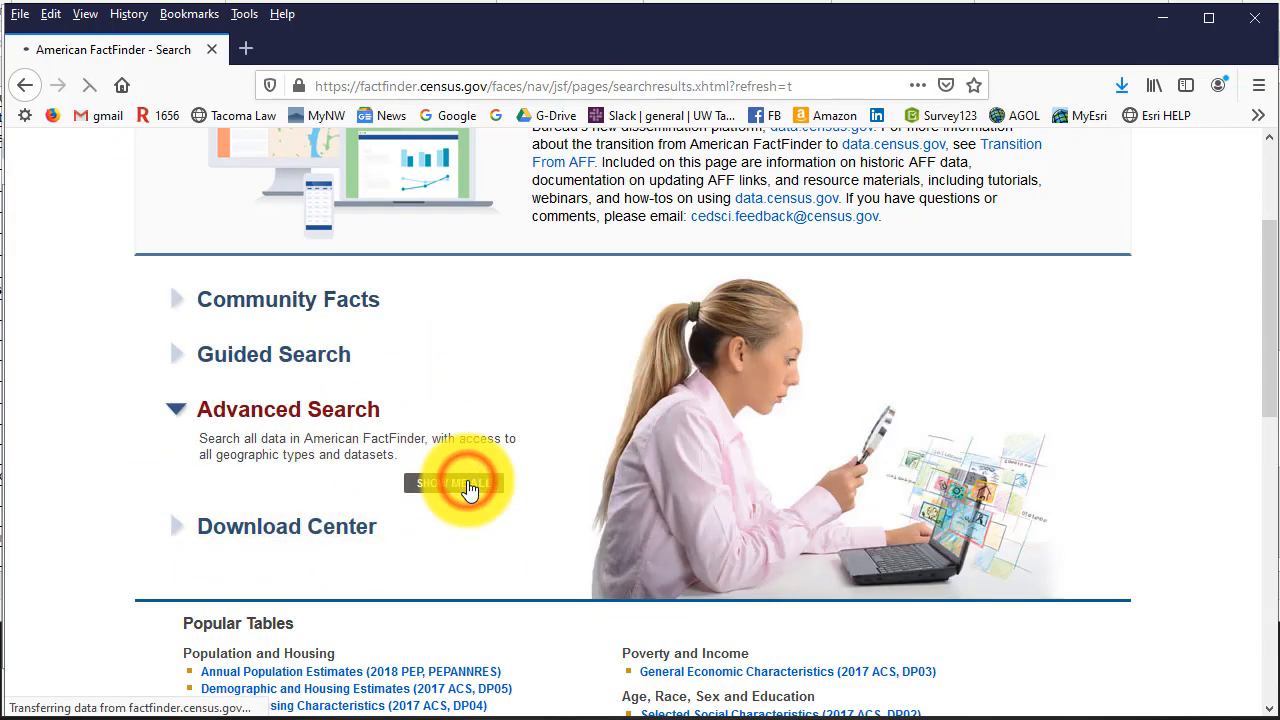
pyautogui.scroll(-3, 725, 335)
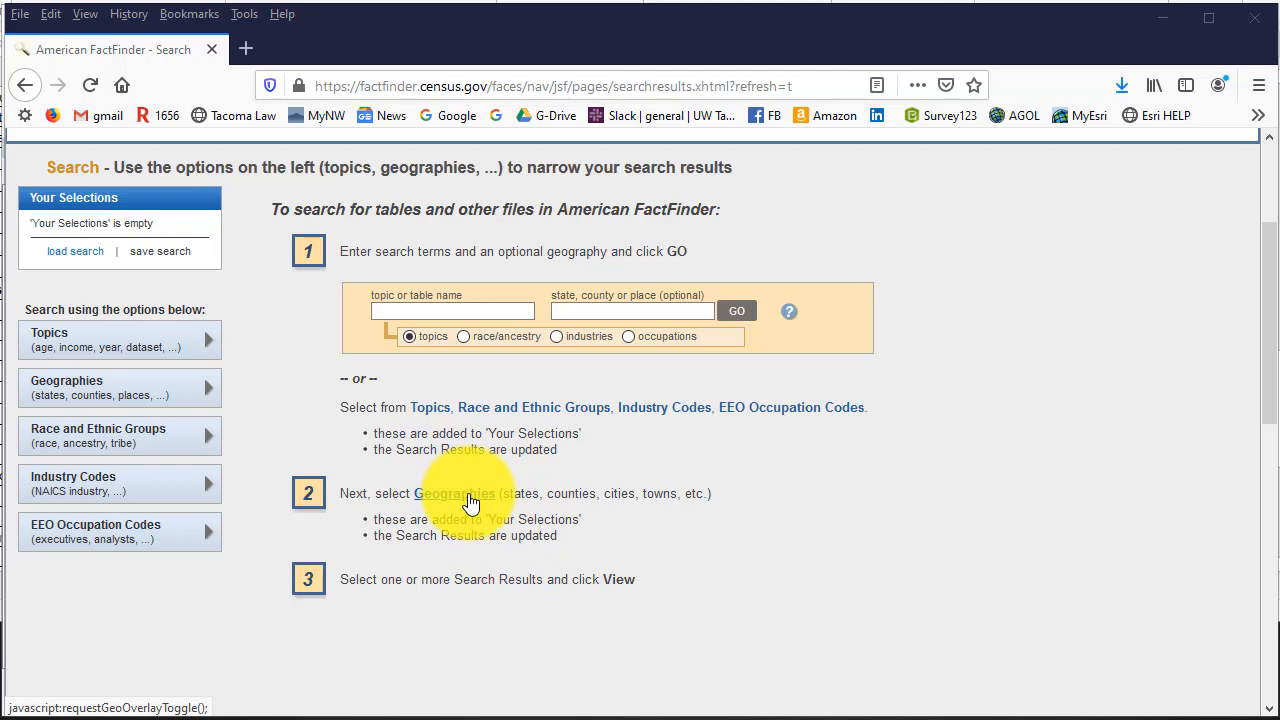
# Open the geography selection, list all geographic types and choose County - 050.
pyautogui.click(112, 394)
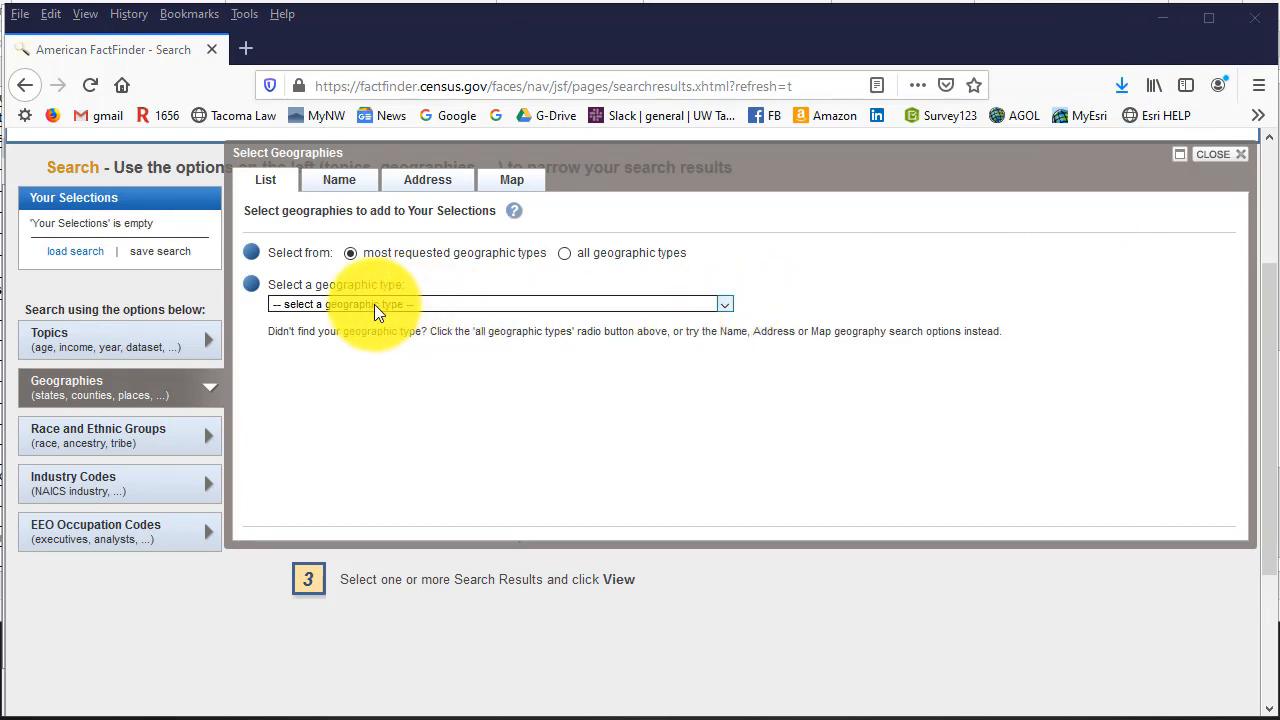
pyautogui.click(564, 253)
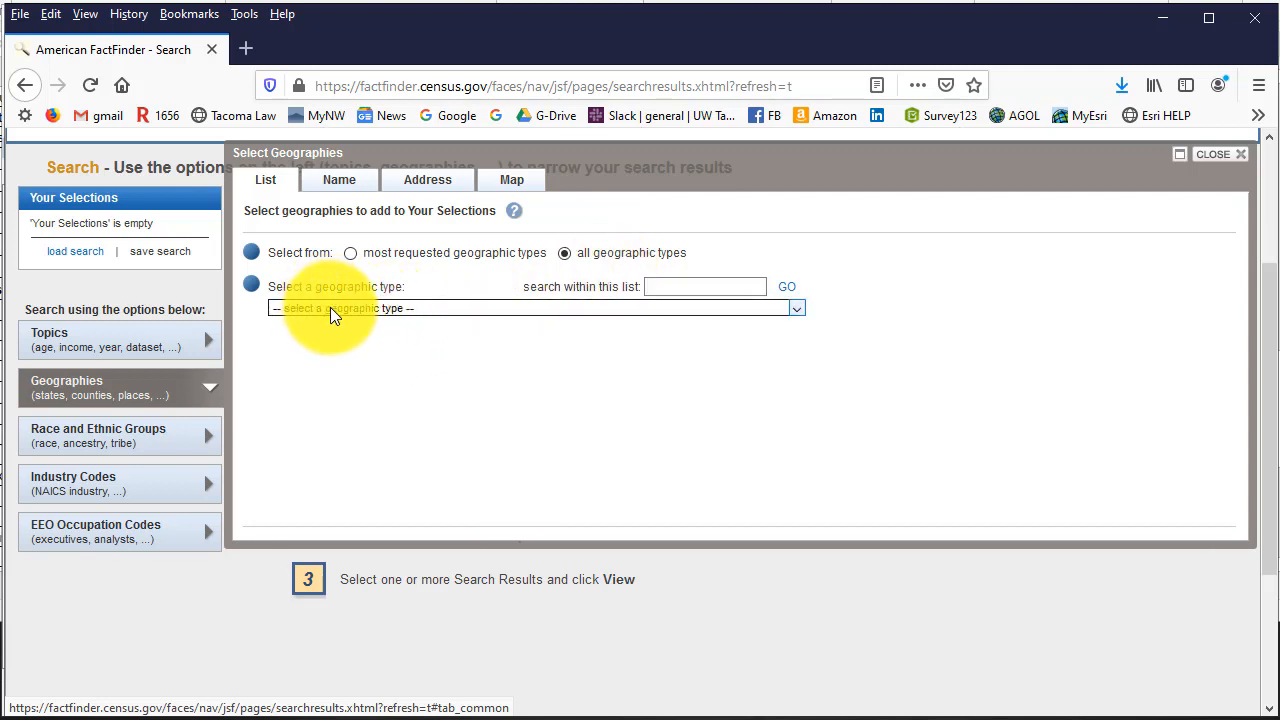
pyautogui.click(795, 310)
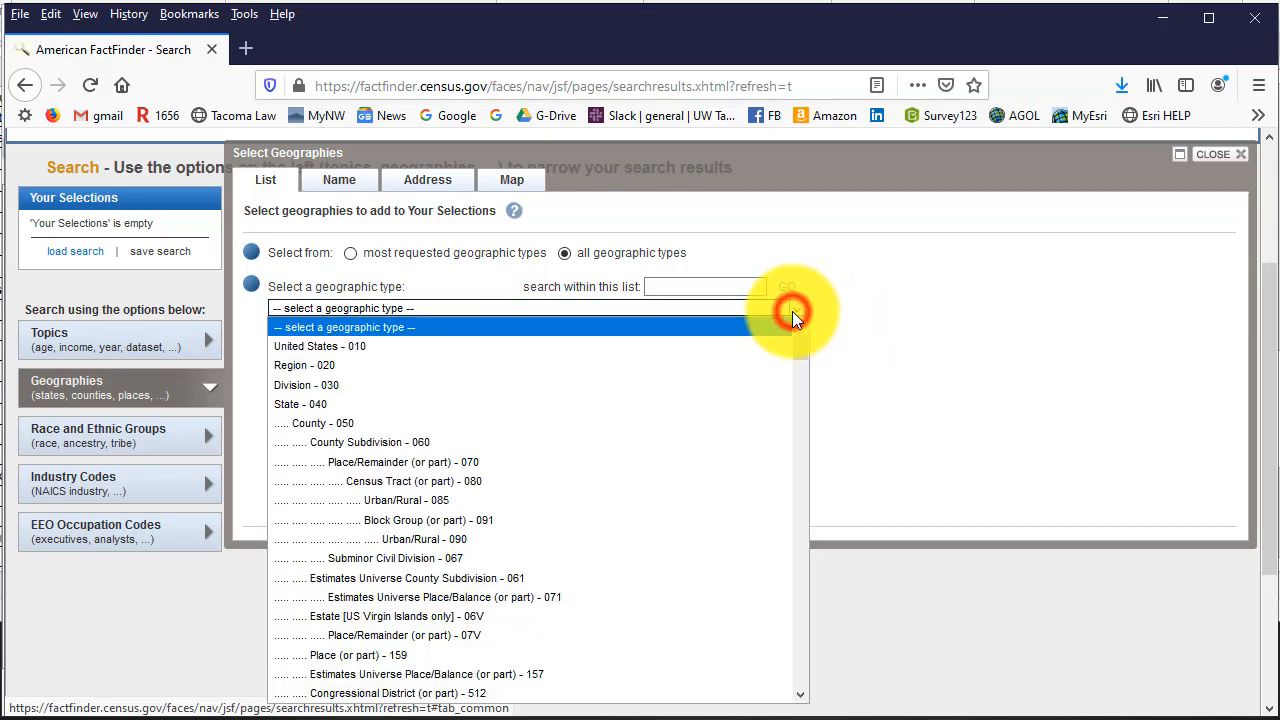
pyautogui.click(733, 421)
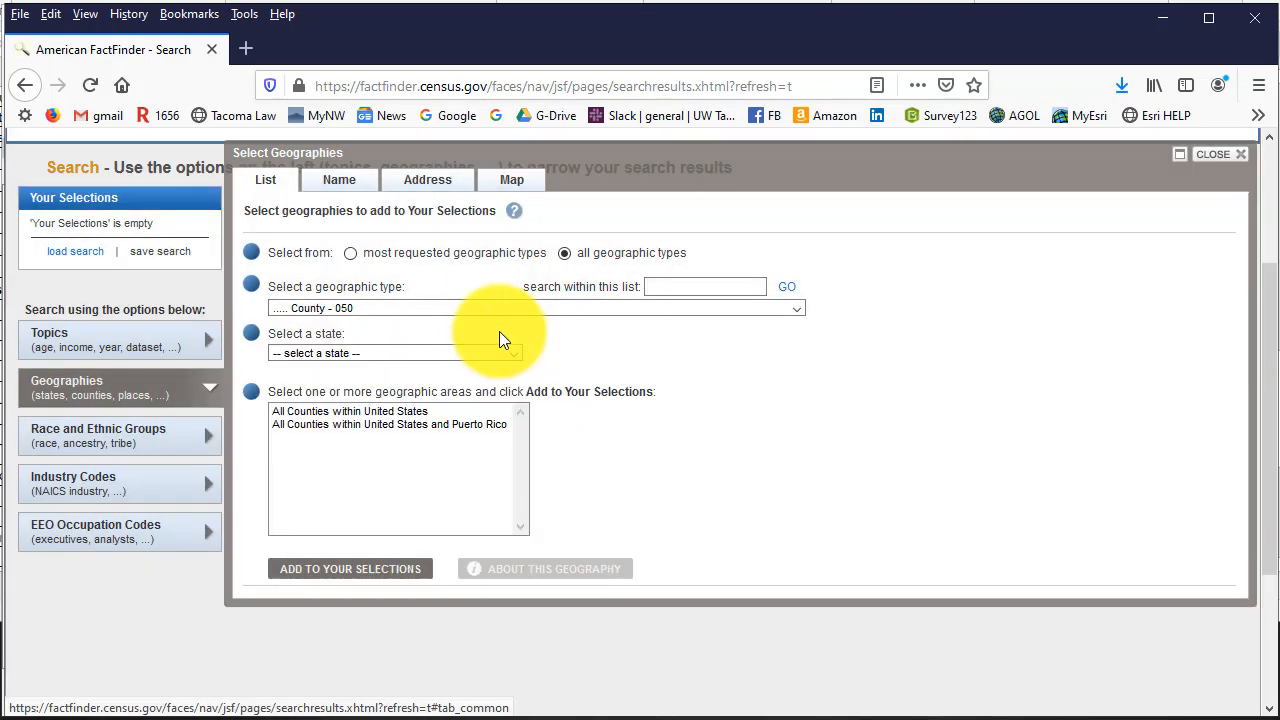
# Set the state for the county geography to Washington.
pyautogui.click(515, 353)
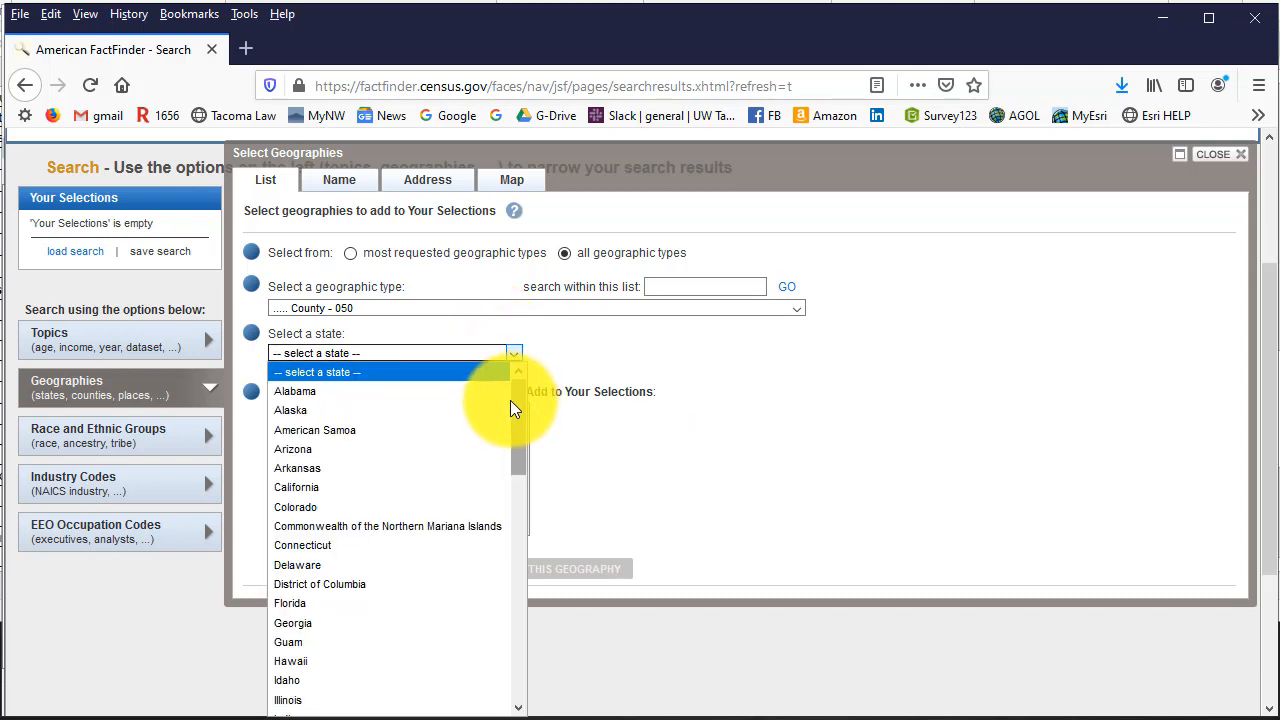
pyautogui.click(1140, 1)
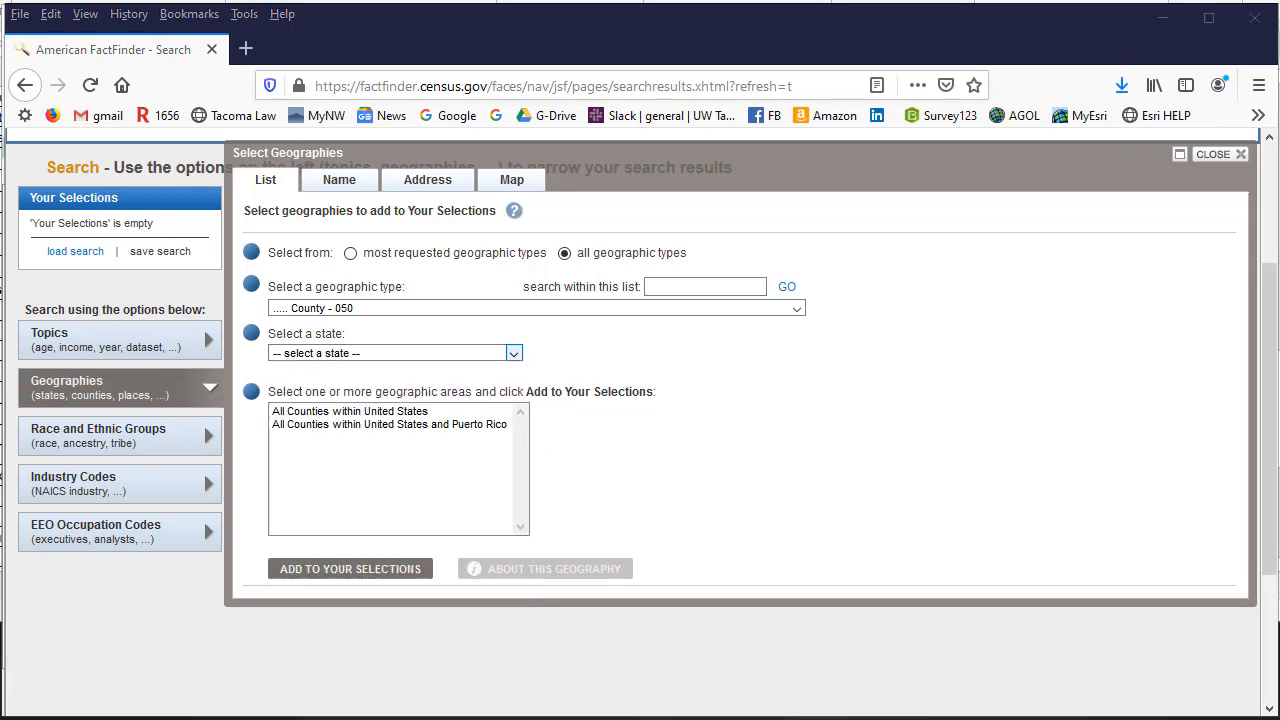
pyautogui.click(514, 353)
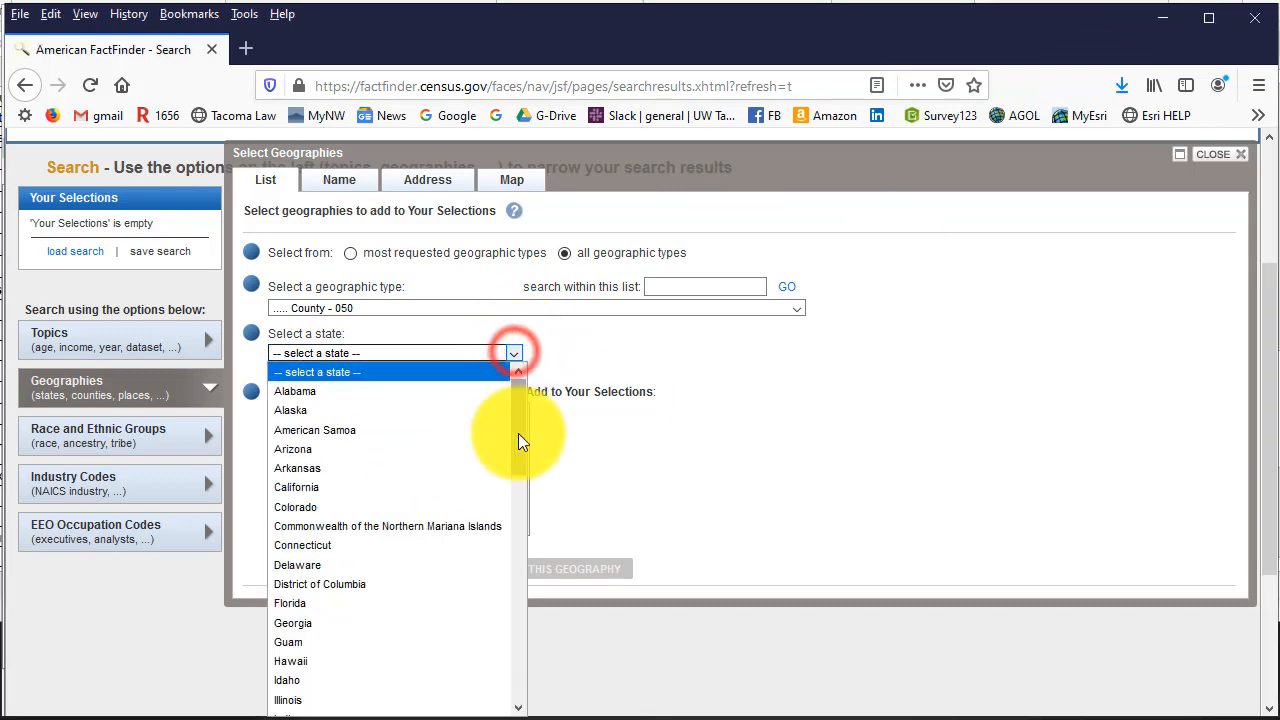
pyautogui.moveTo(518, 430); pyautogui.dragTo(515, 658)
pyautogui.click(340, 652)
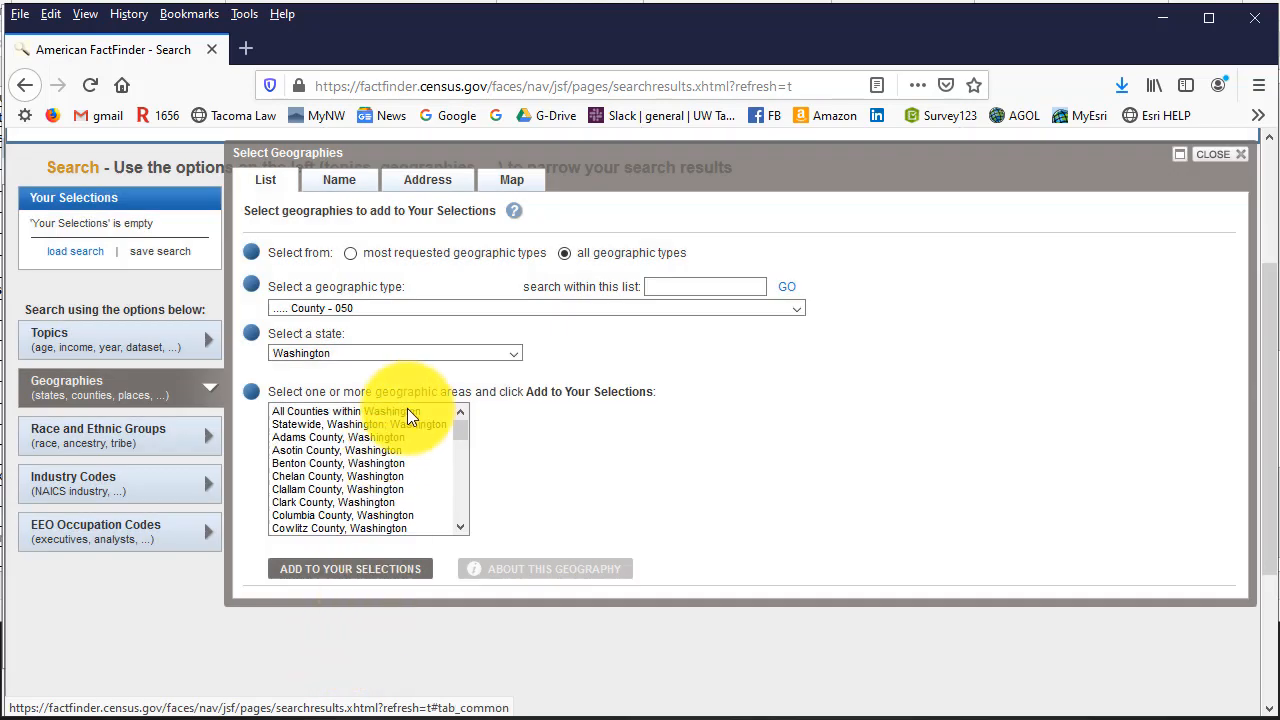
# Add All Counties within Washington to the search selections and close the geography selection.
pyautogui.click(406, 410)
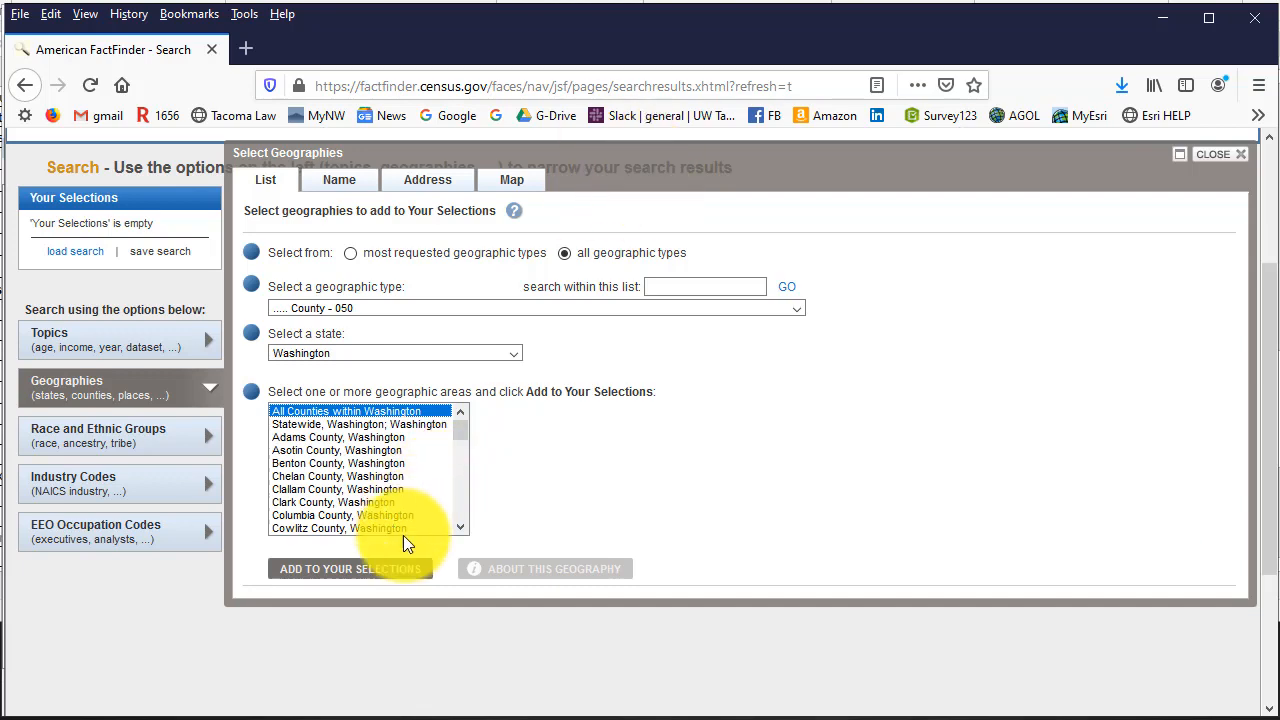
pyautogui.click(370, 572)
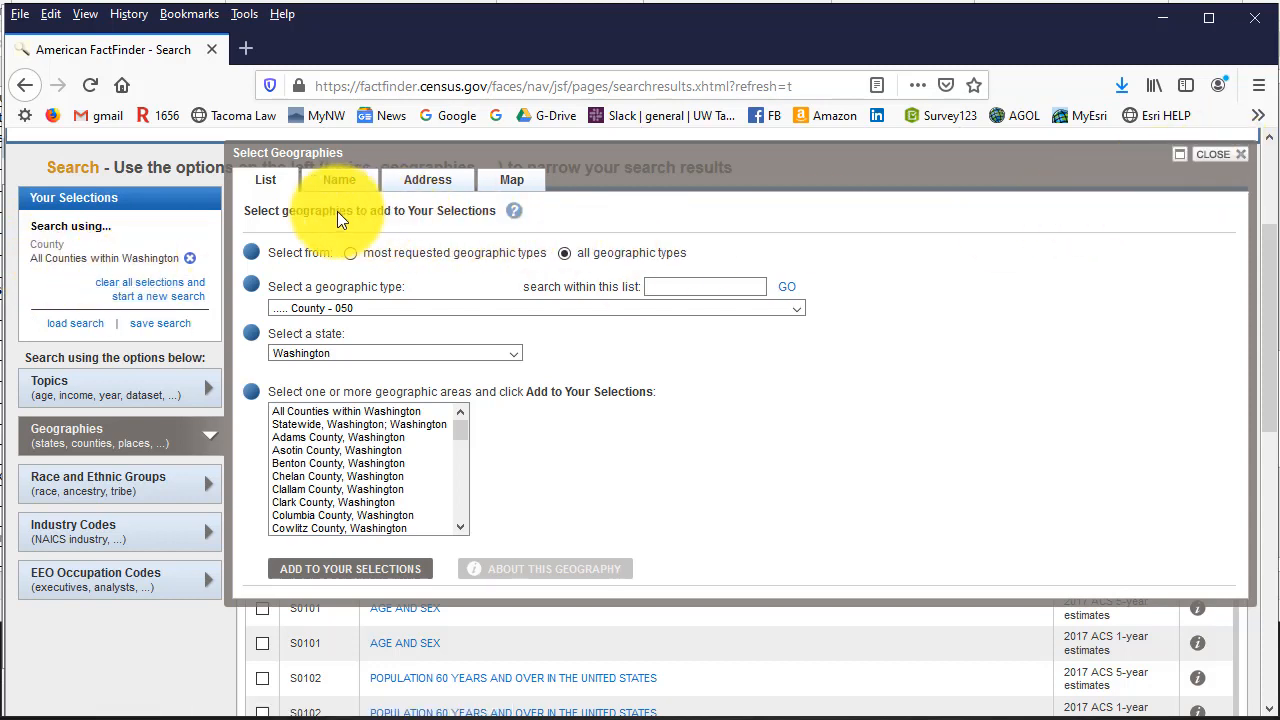
pyautogui.click(1224, 154)
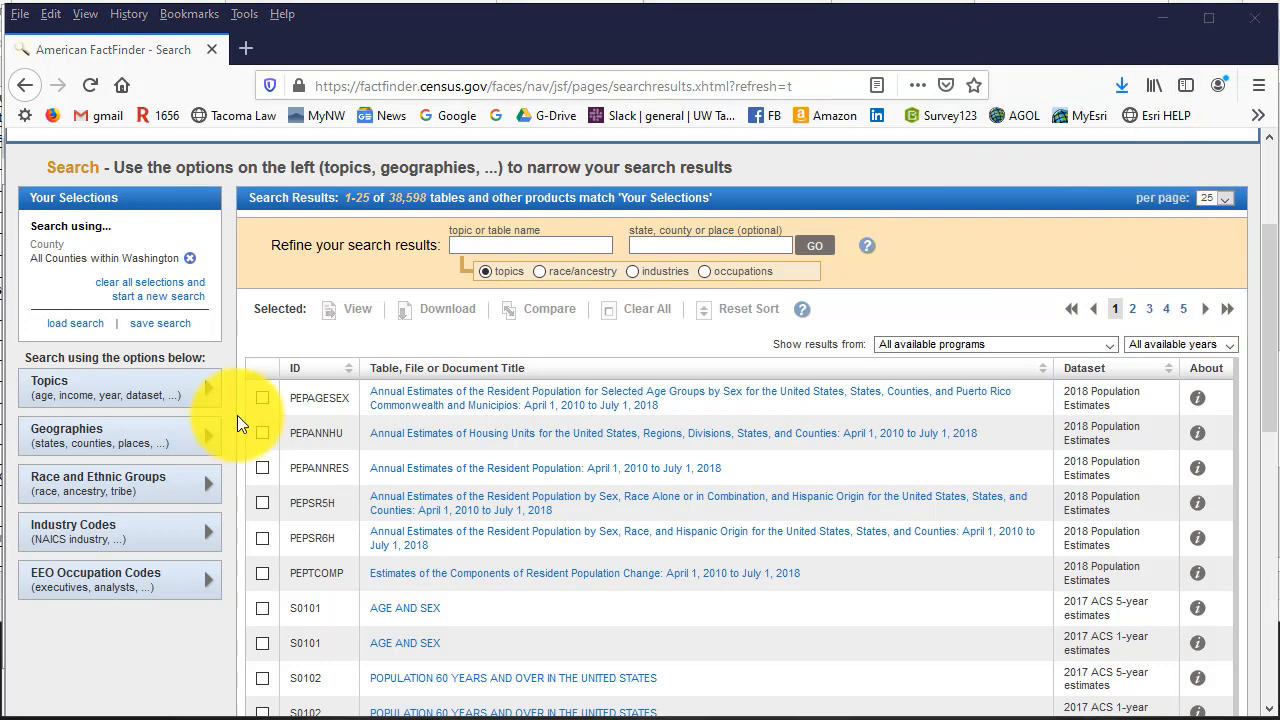
# Open the topic selection and add the year 2010 to the search selections.
pyautogui.click(120, 390)
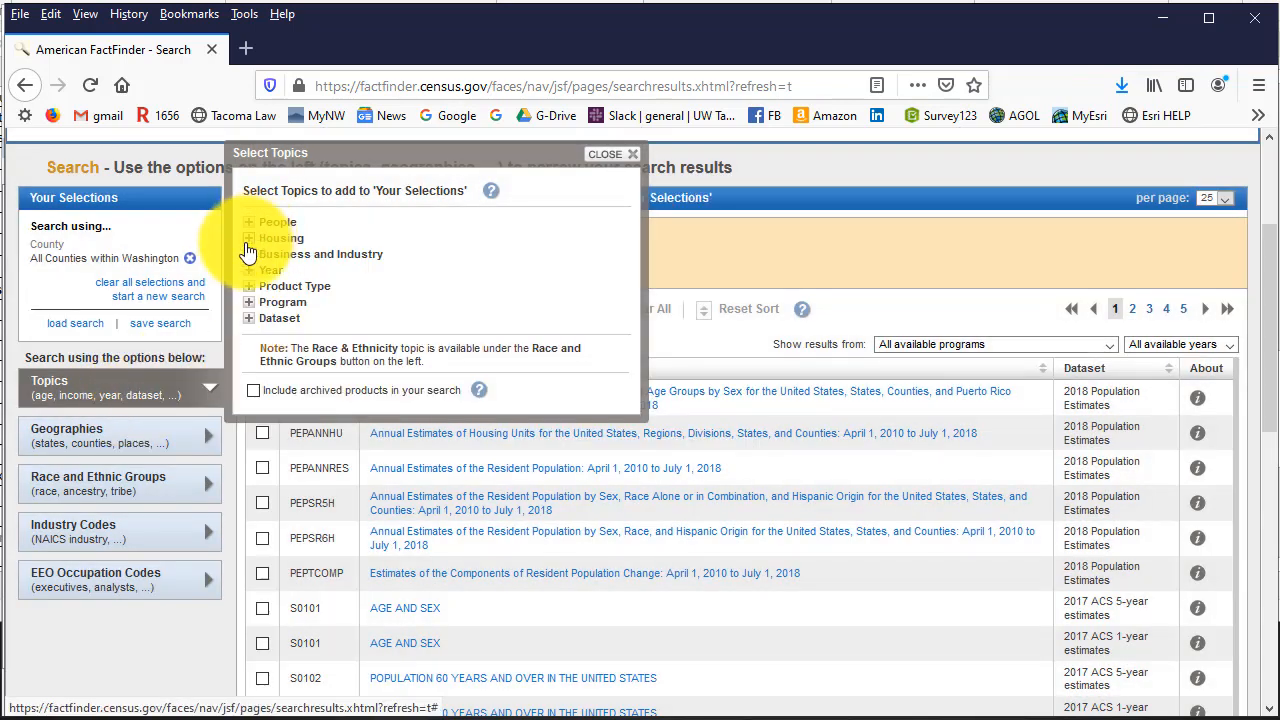
pyautogui.click(250, 271)
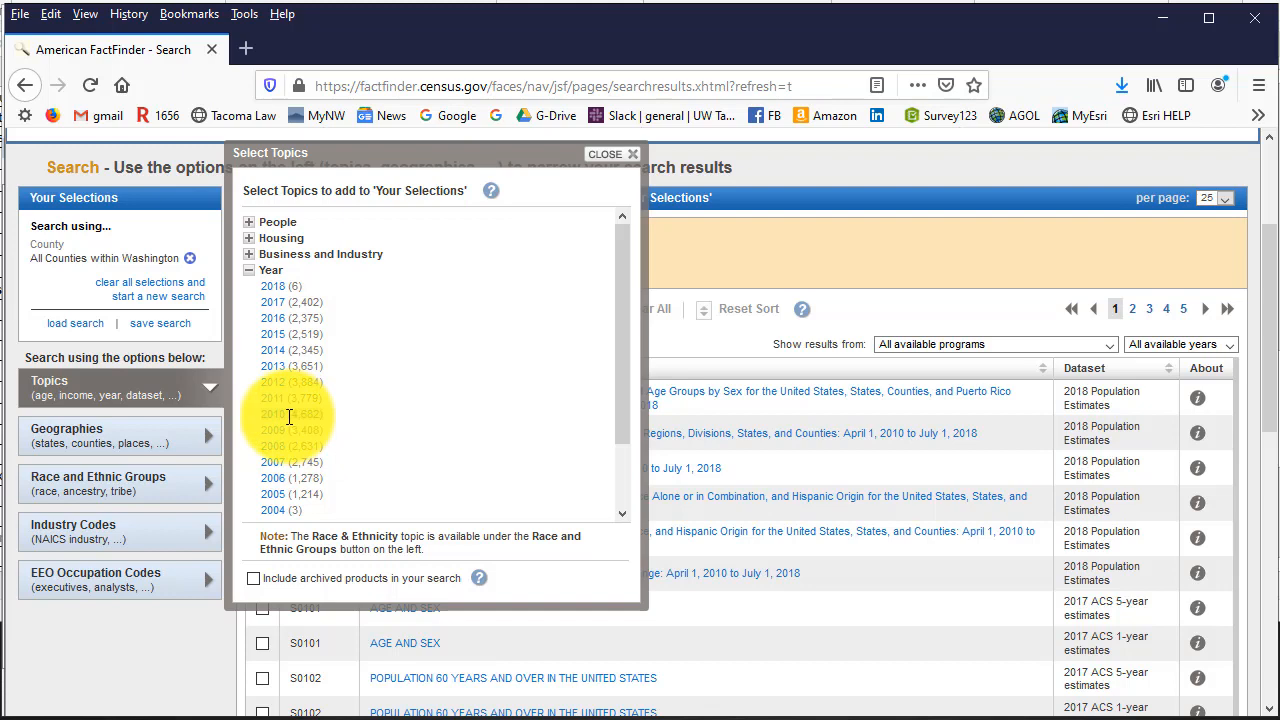
pyautogui.click(273, 414)
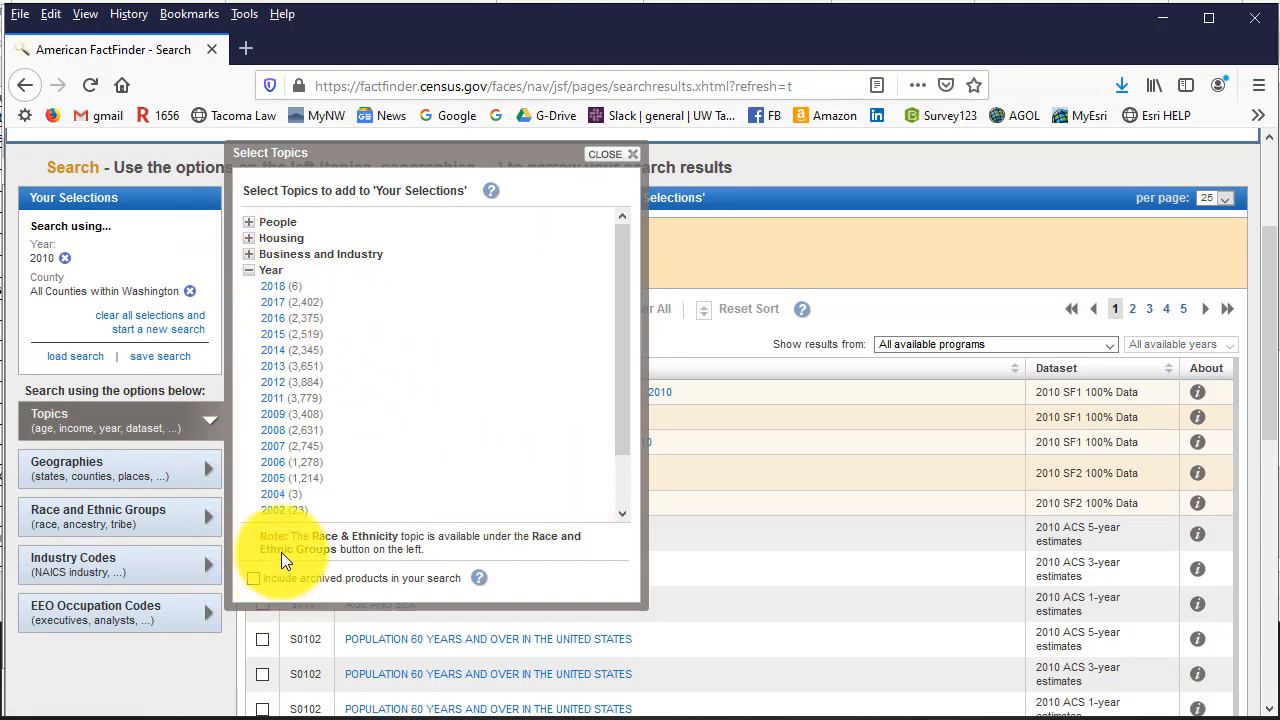
# Expand the product types in the topic selection and add Detailed Table to the search selections.
pyautogui.scroll(-4, 290, 520)
pyautogui.scroll(5, 395, 433)
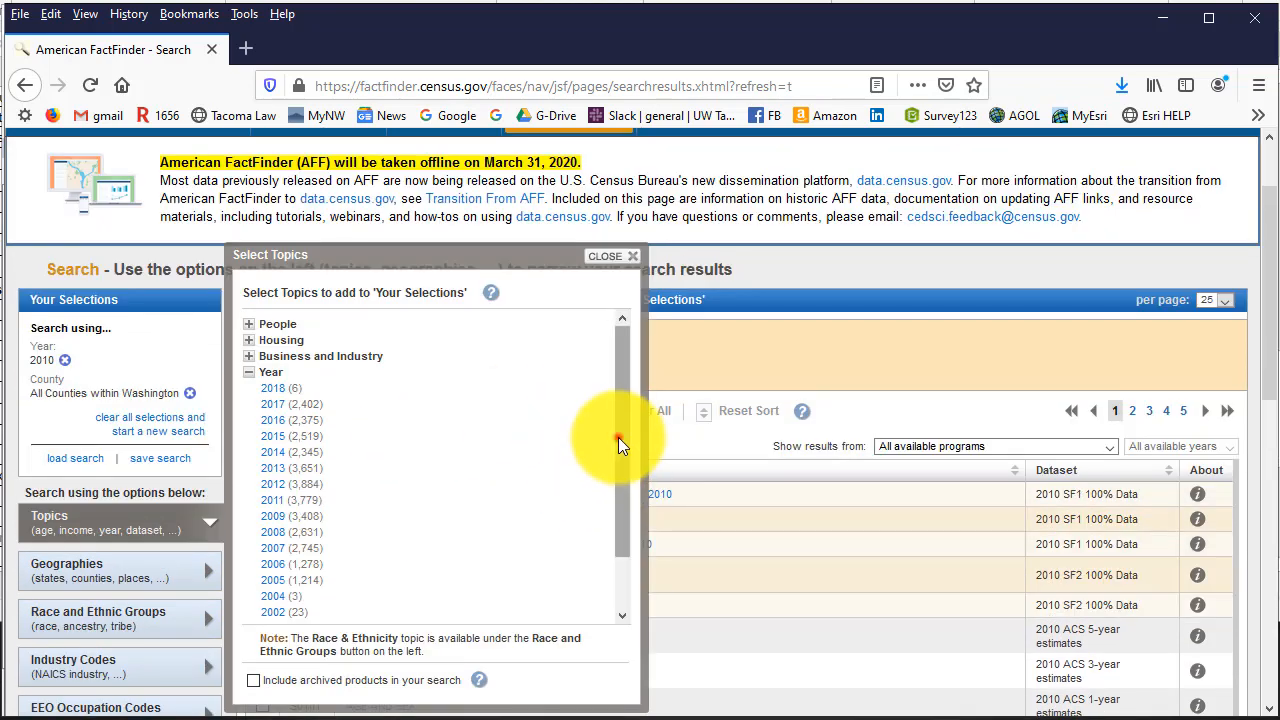
pyautogui.moveTo(618, 437); pyautogui.dragTo(618, 487)
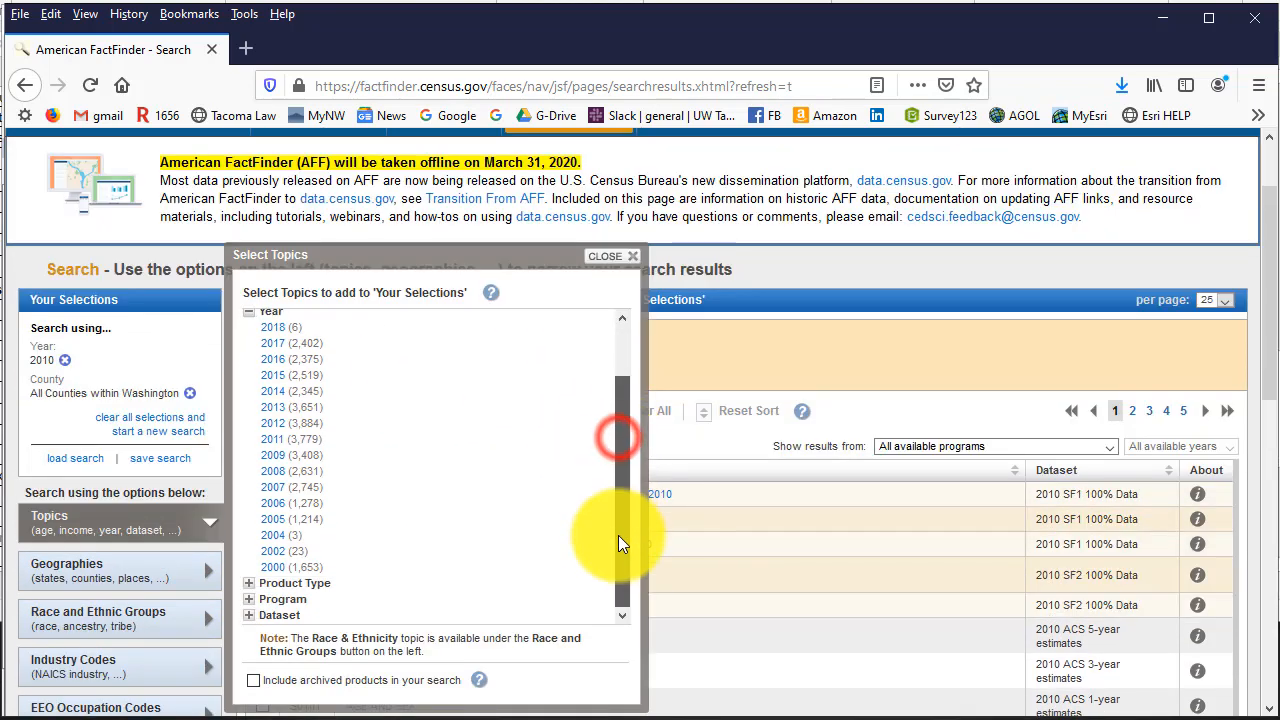
pyautogui.click(249, 585)
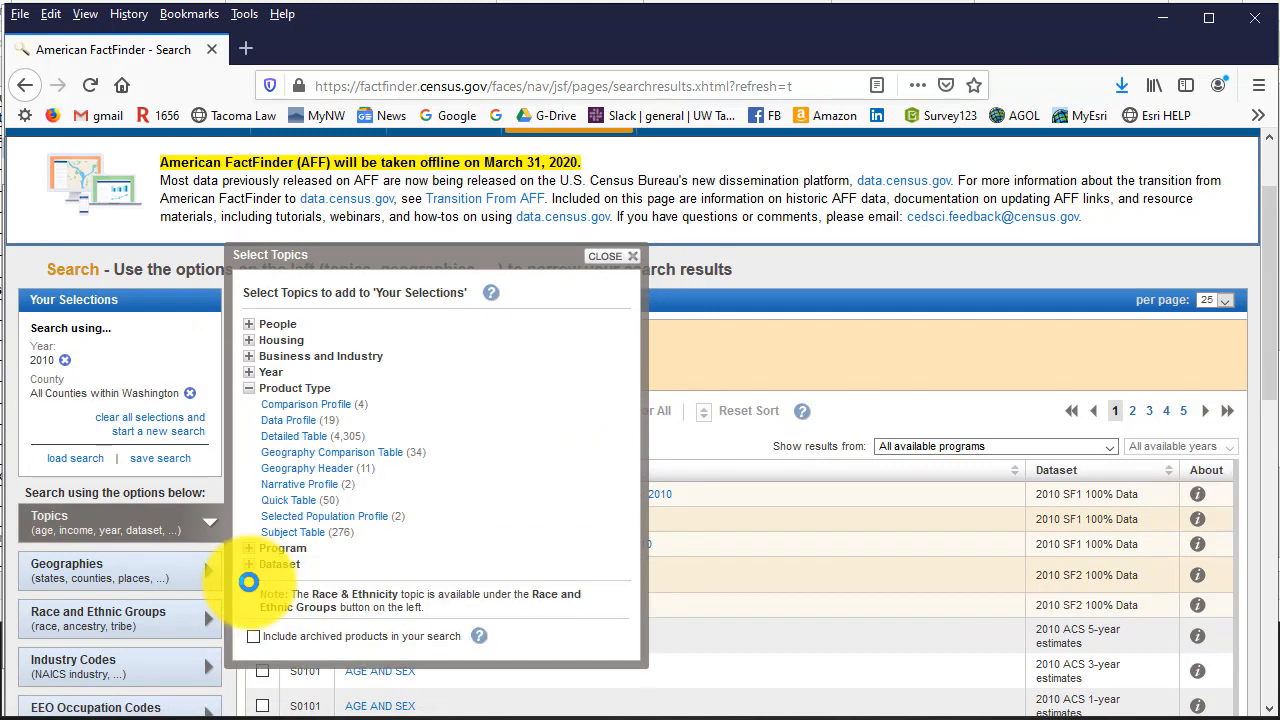
pyautogui.click(280, 440)
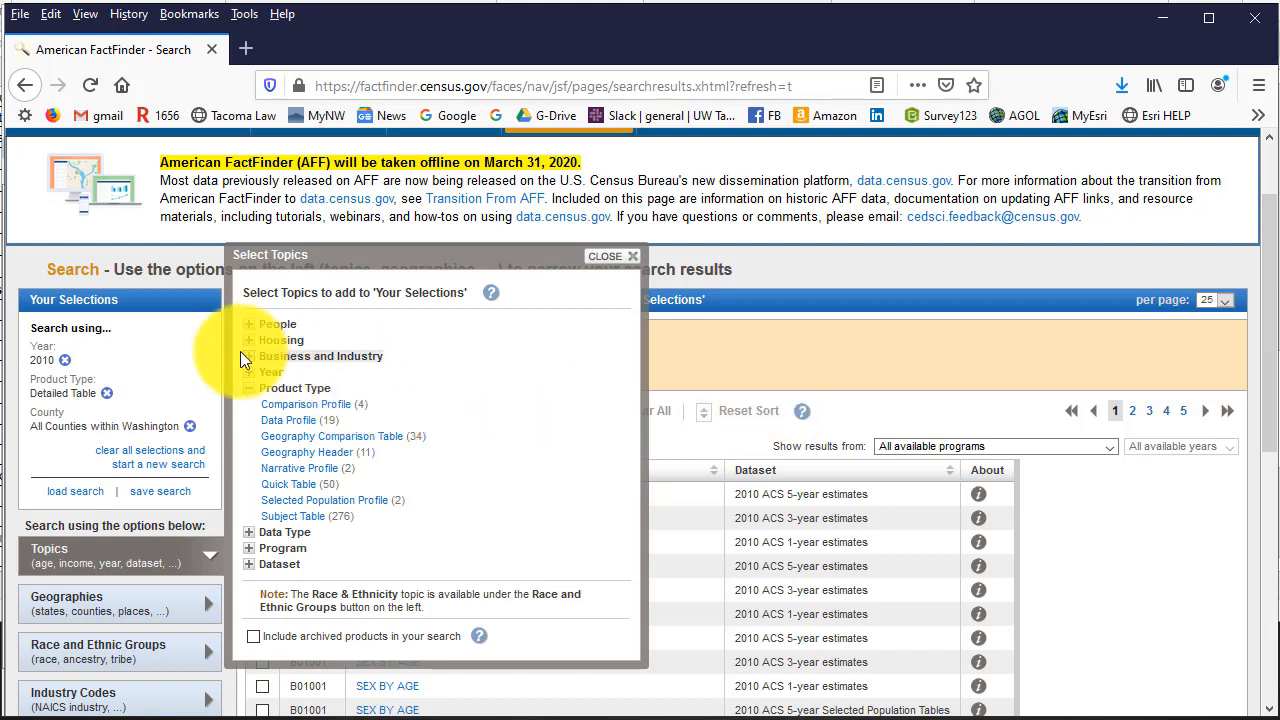
# Add the Decennial Census program and the 2010 SF1 100% Data dataset to the search selections, closing the topic selection.
pyautogui.click(252, 548)
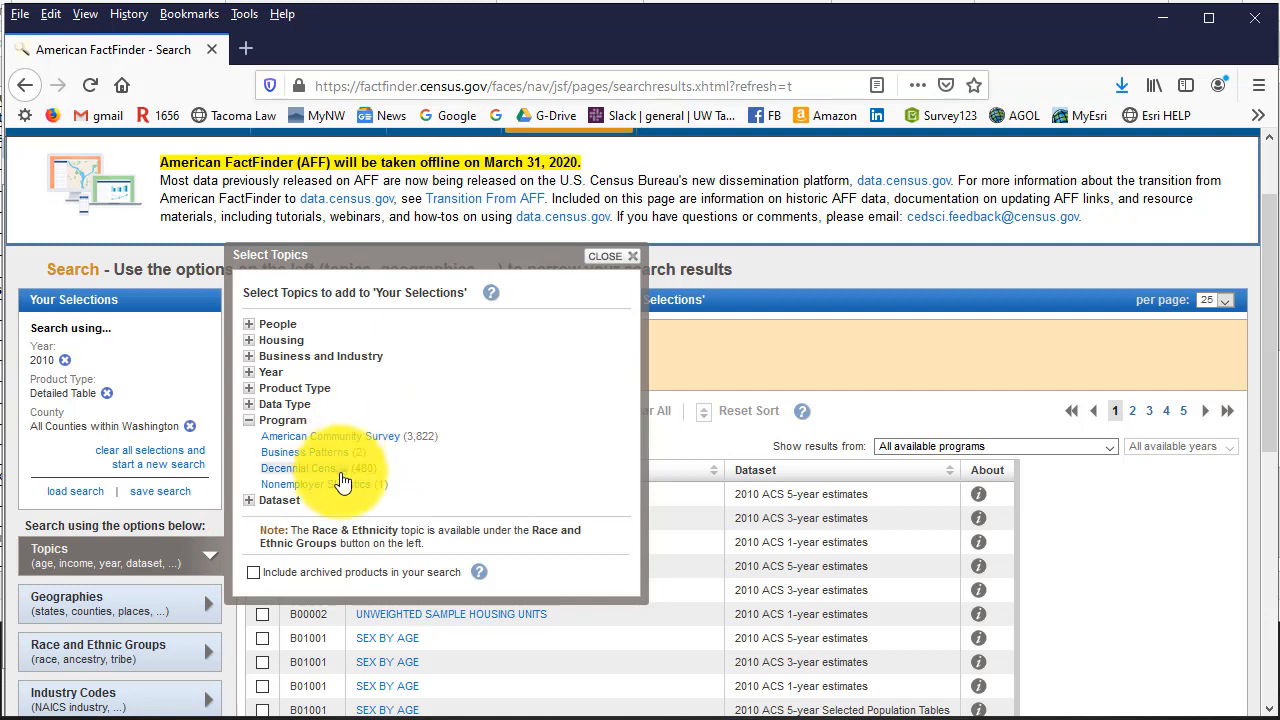
pyautogui.click(340, 469)
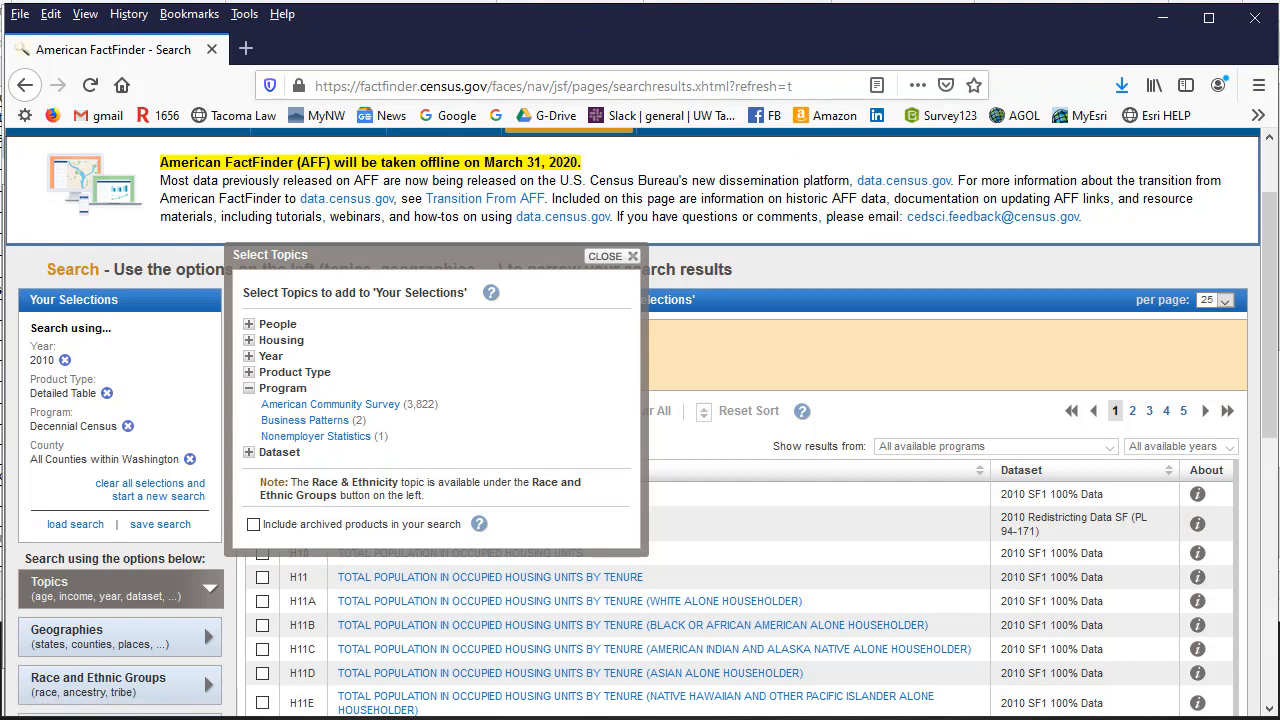
pyautogui.click(249, 453)
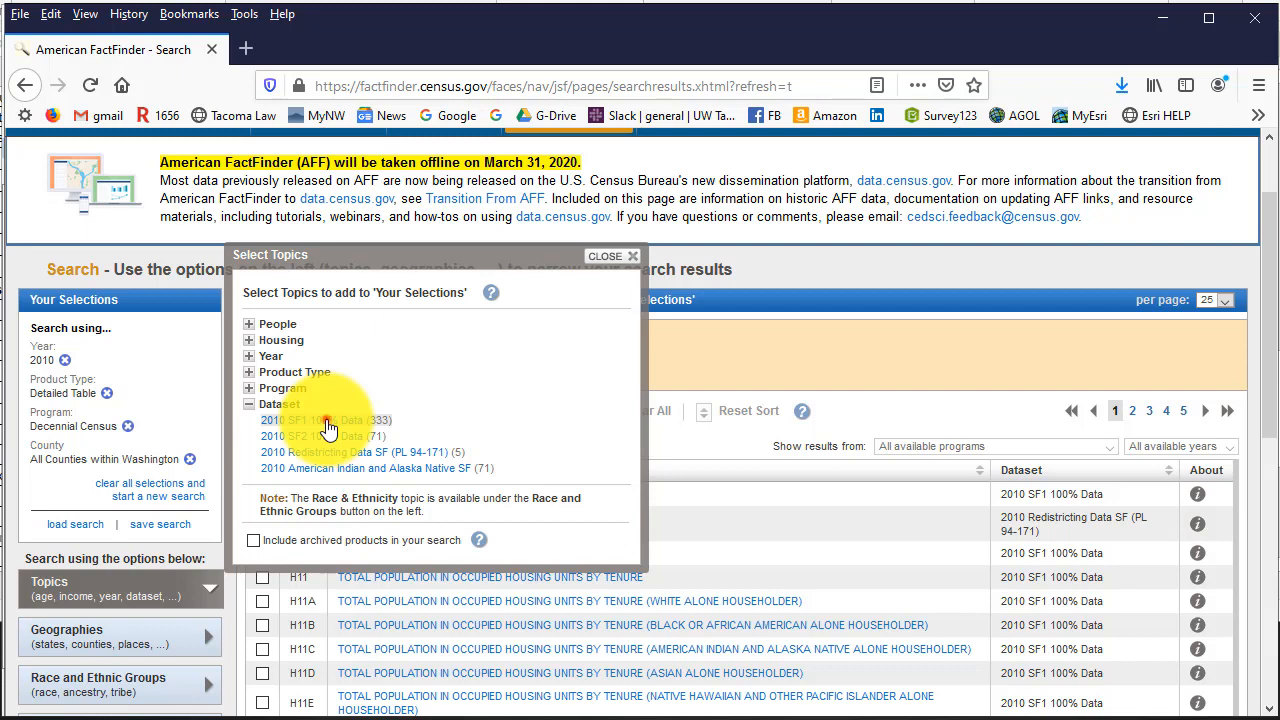
pyautogui.click(329, 424)
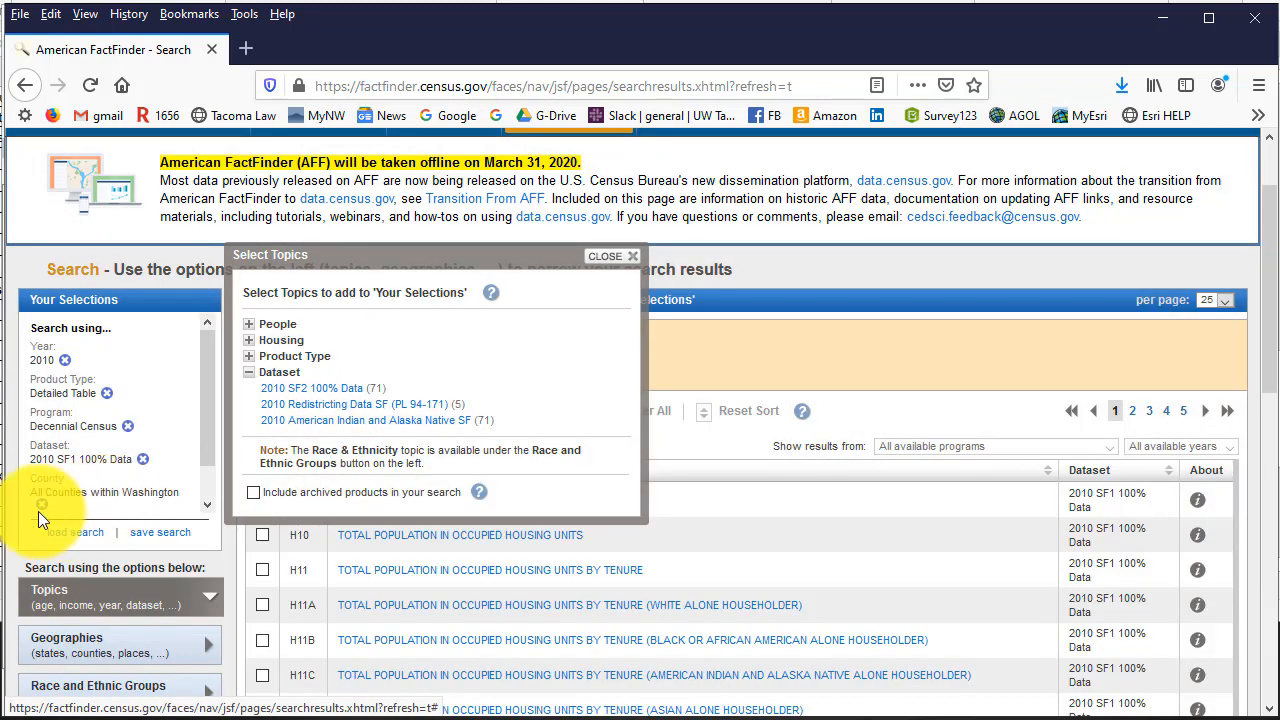
pyautogui.click(613, 262)
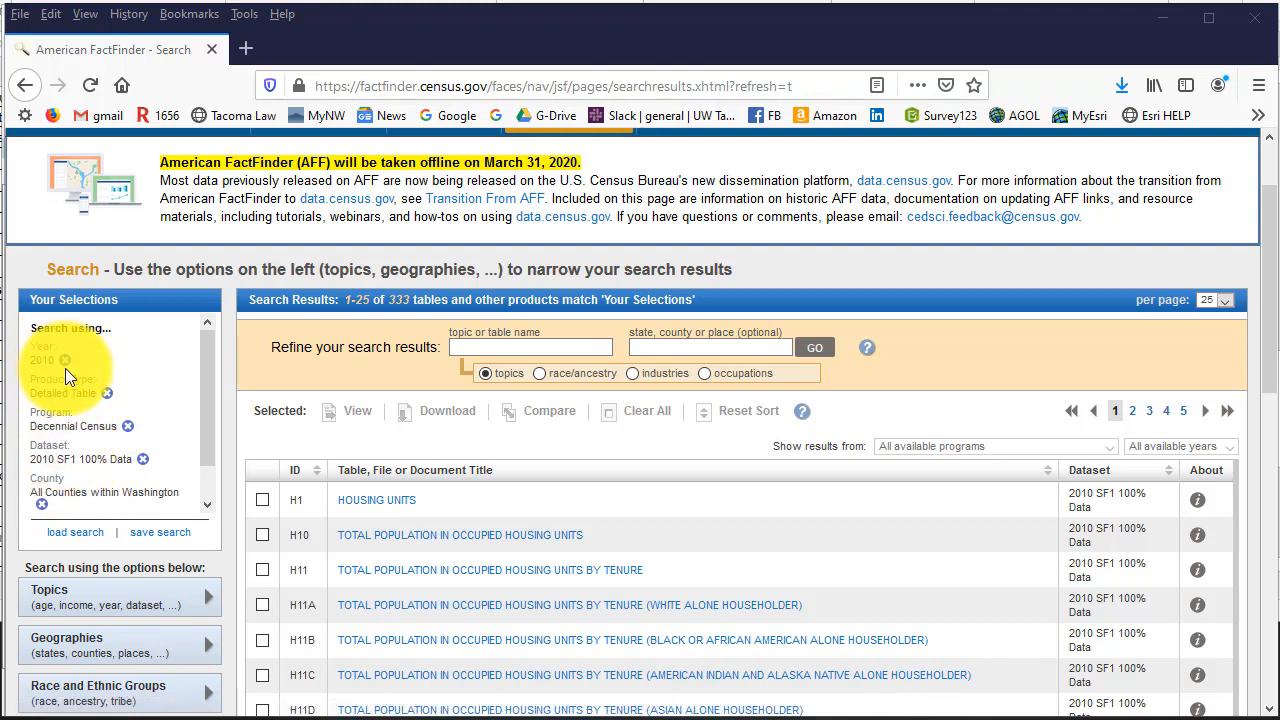
# Refine the search results by looking up Household and choosing the suggested table P18: HOUSEHOLD TYPE.
pyautogui.click(526, 345)
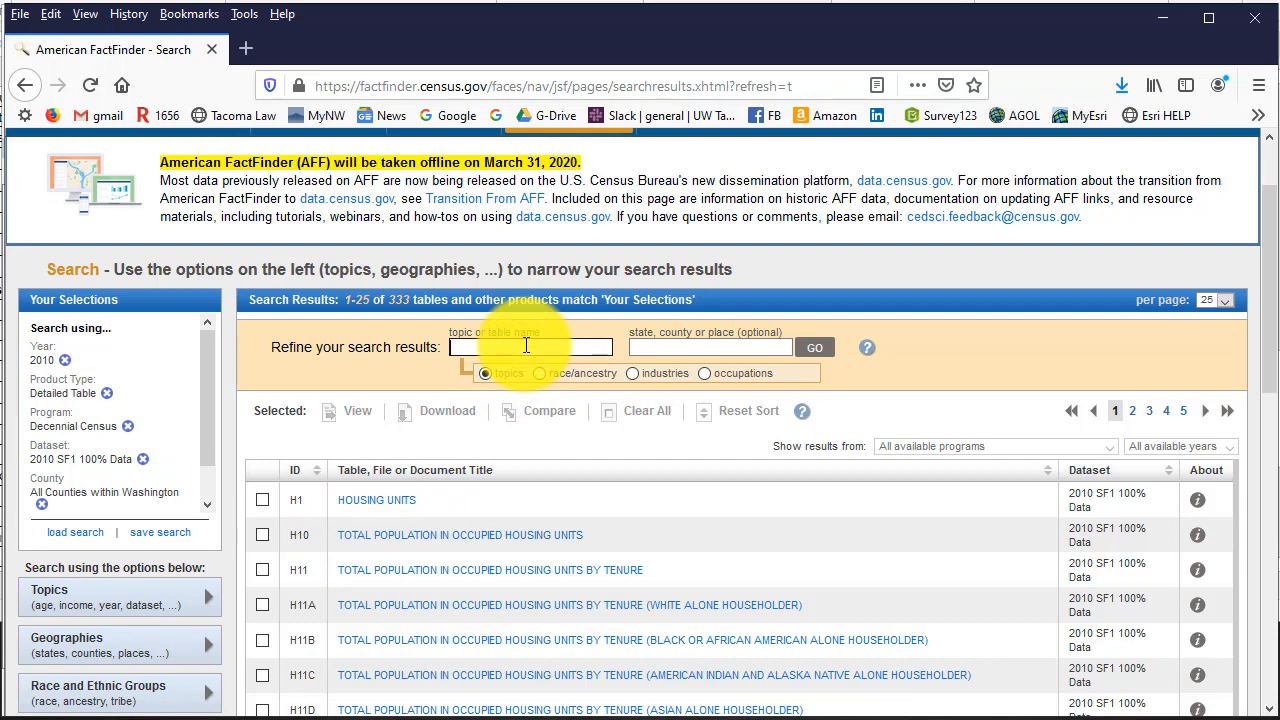
pyautogui.write('Household')
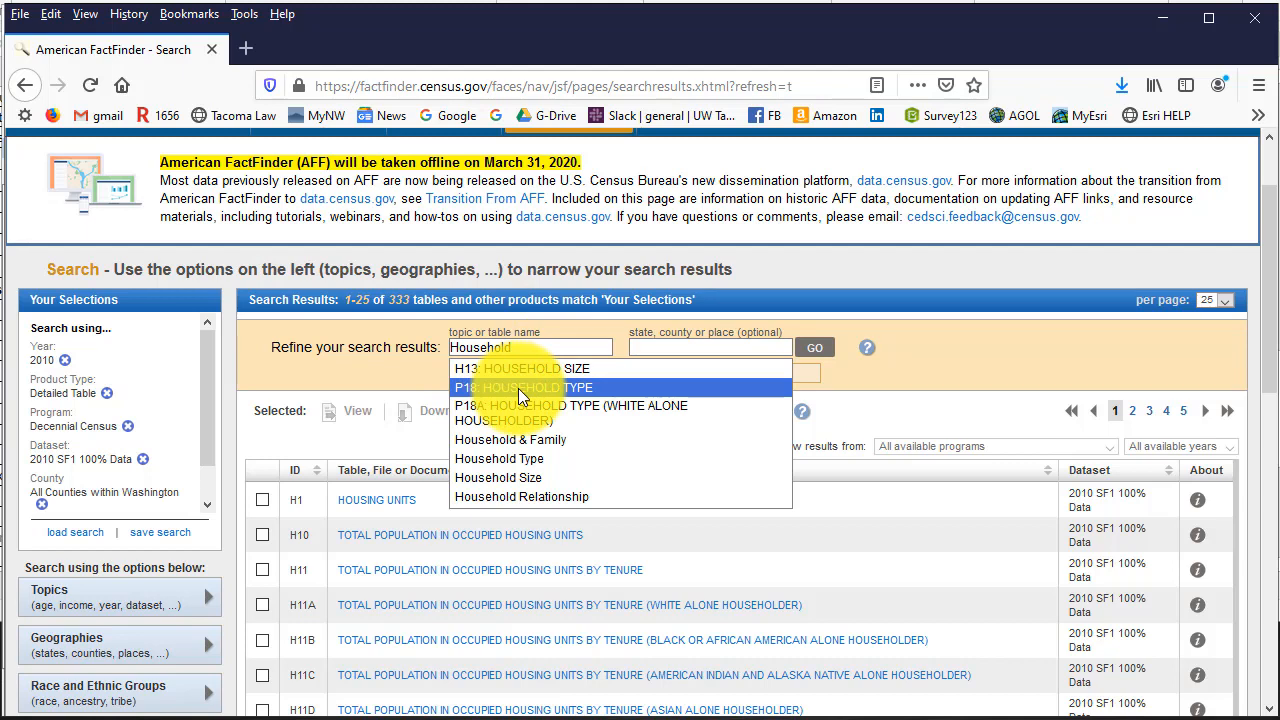
pyautogui.click(518, 388)
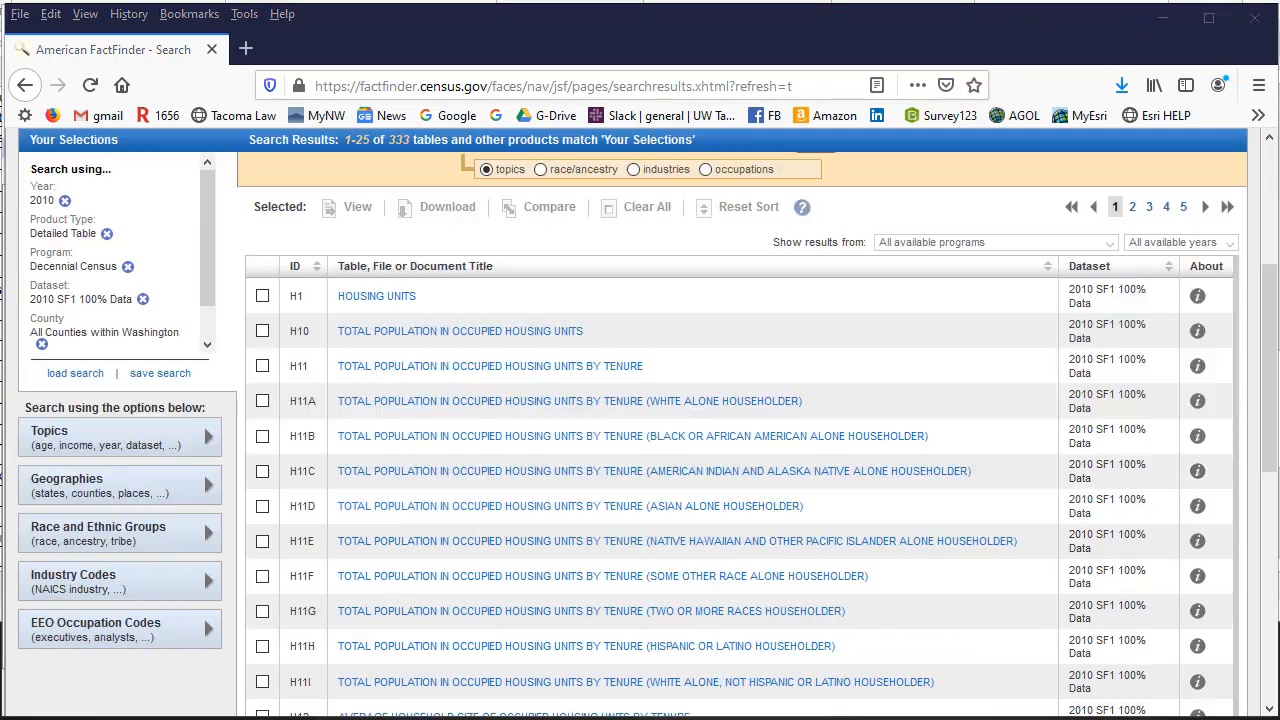
pyautogui.scroll(5, 443, 415)
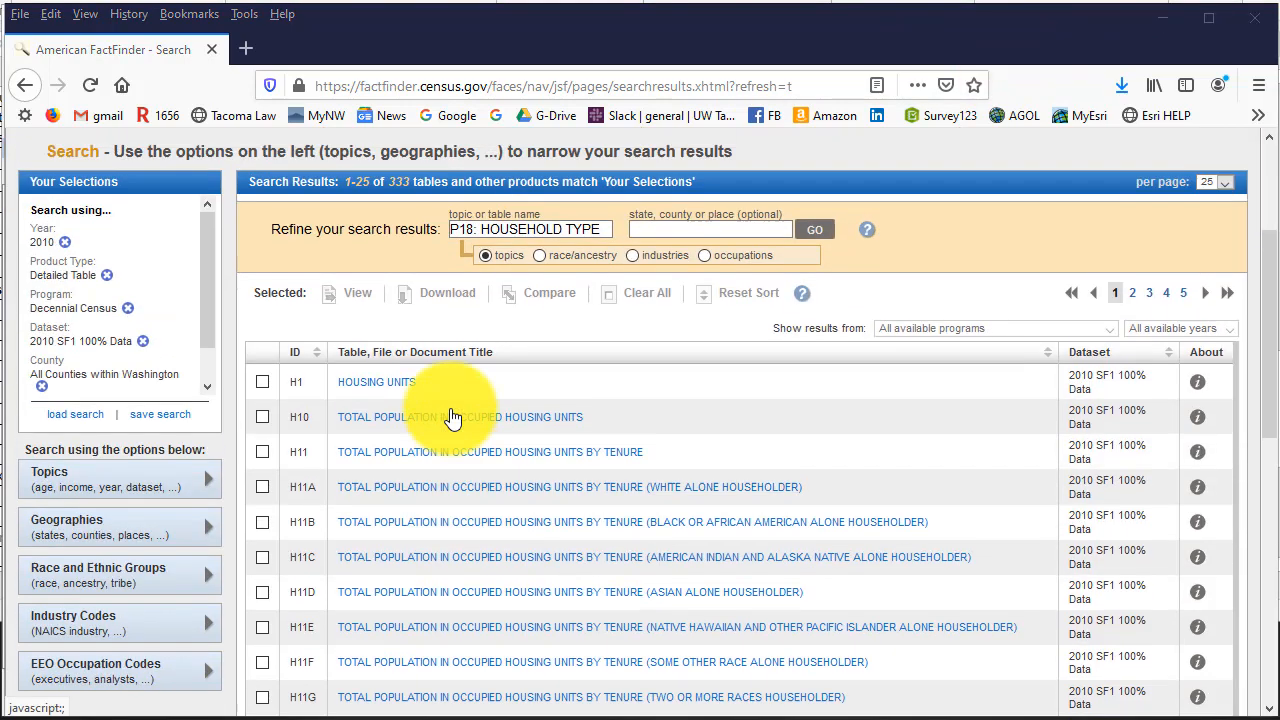
pyautogui.scroll(-2, 787, 374)
pyautogui.click(815, 348)
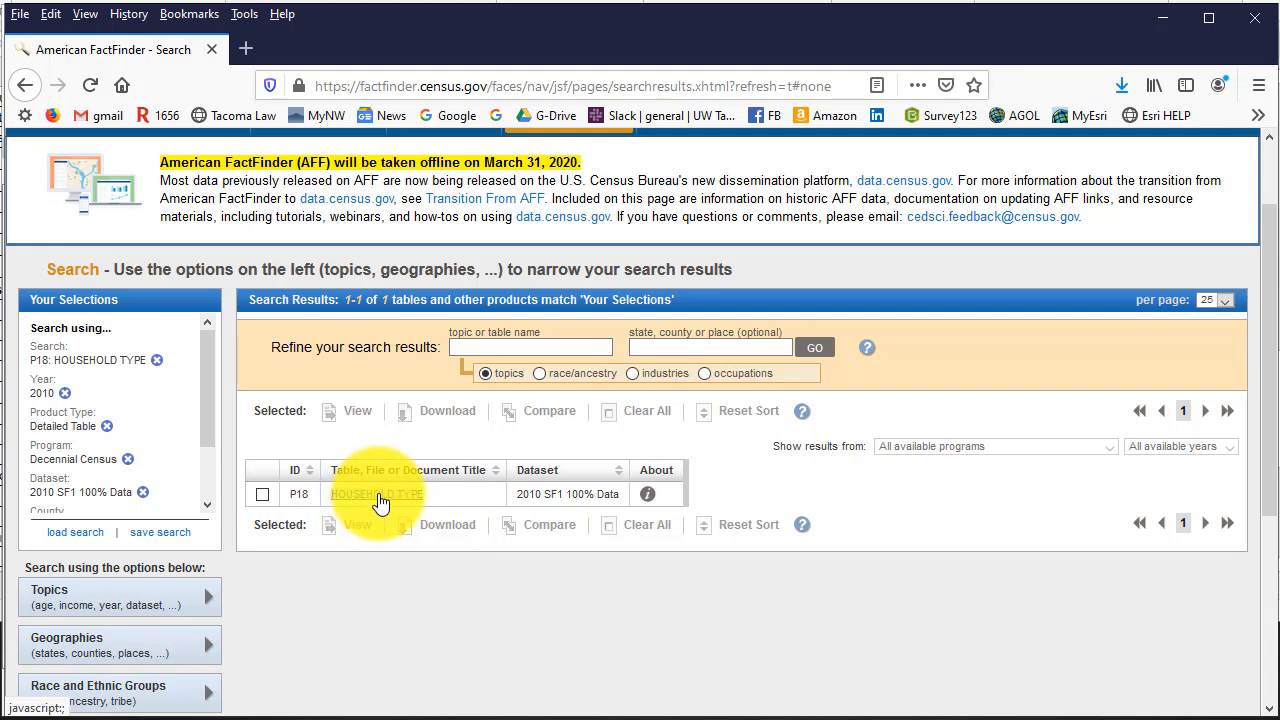
# View the P18 Household Type table to check its Washington county columns, and return to the search results.
pyautogui.click(378, 495)
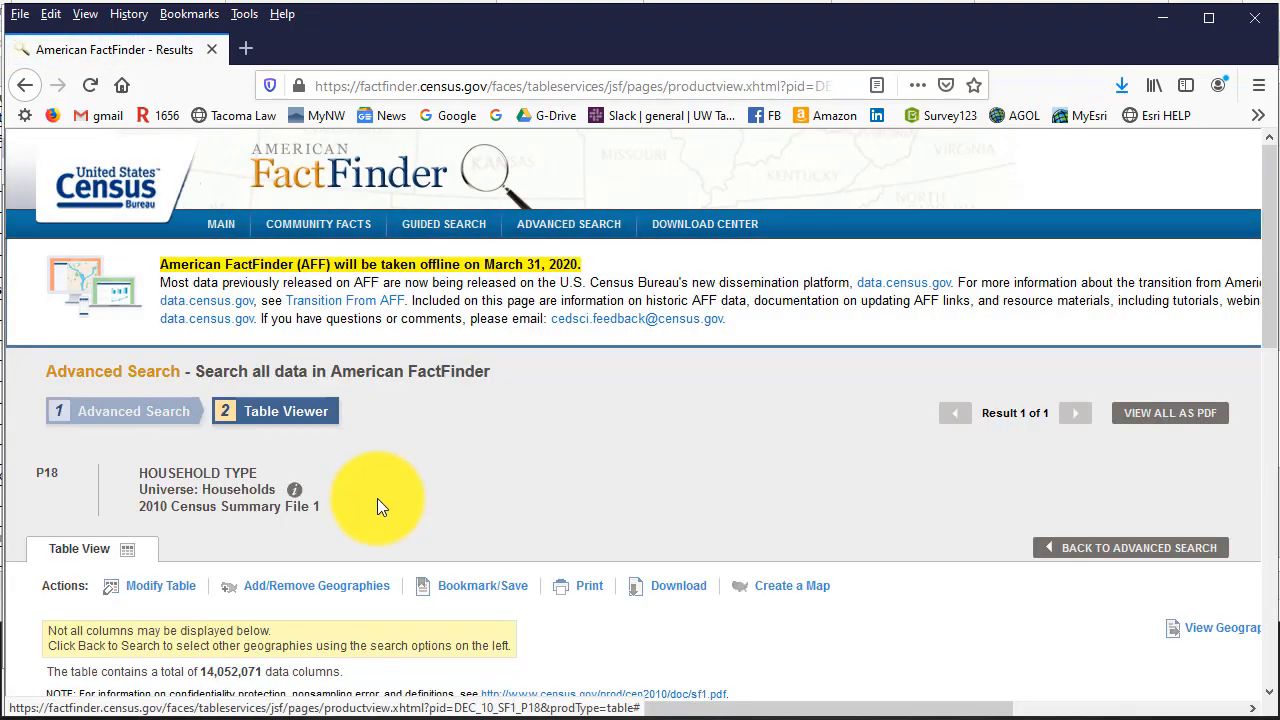
pyautogui.scroll(-5, 378, 500)
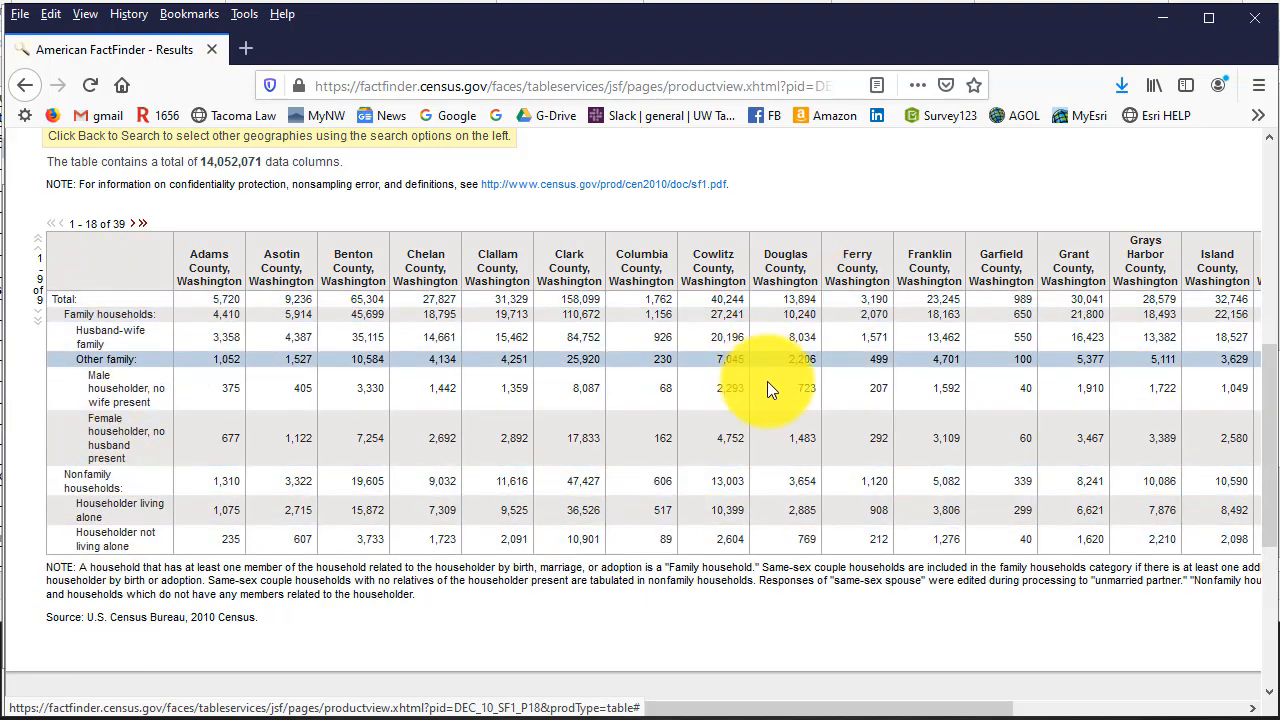
pyautogui.scroll(3, 441, 300)
pyautogui.scroll(2, 441, 300)
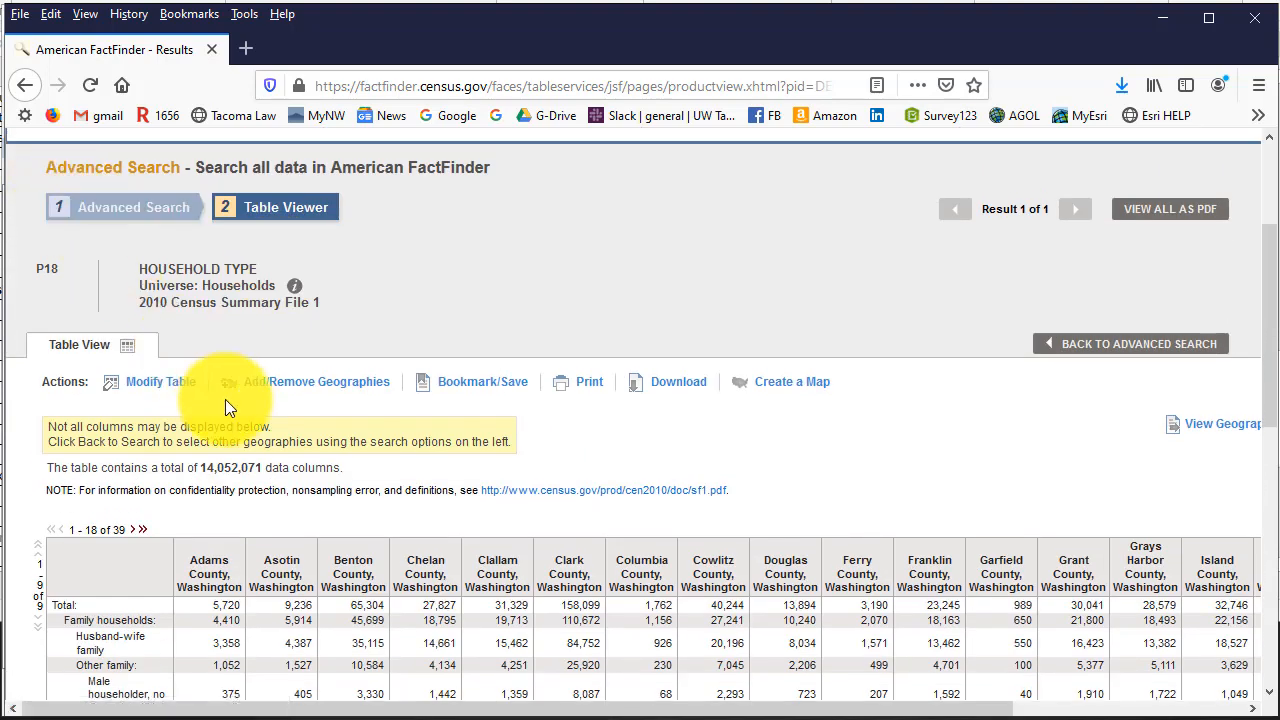
pyautogui.click(25, 85)
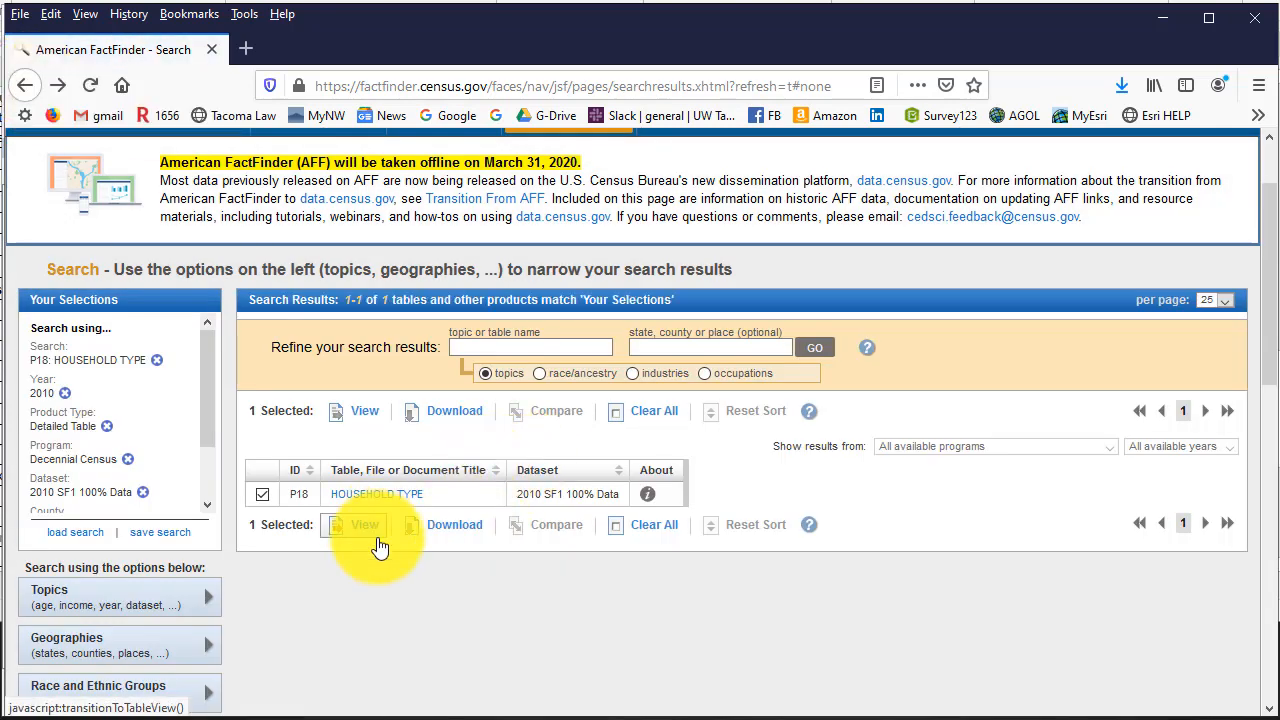
# Select the P18 Household Type table, create its download zip file and choose to save aff_download.zip.
pyautogui.click(462, 527)
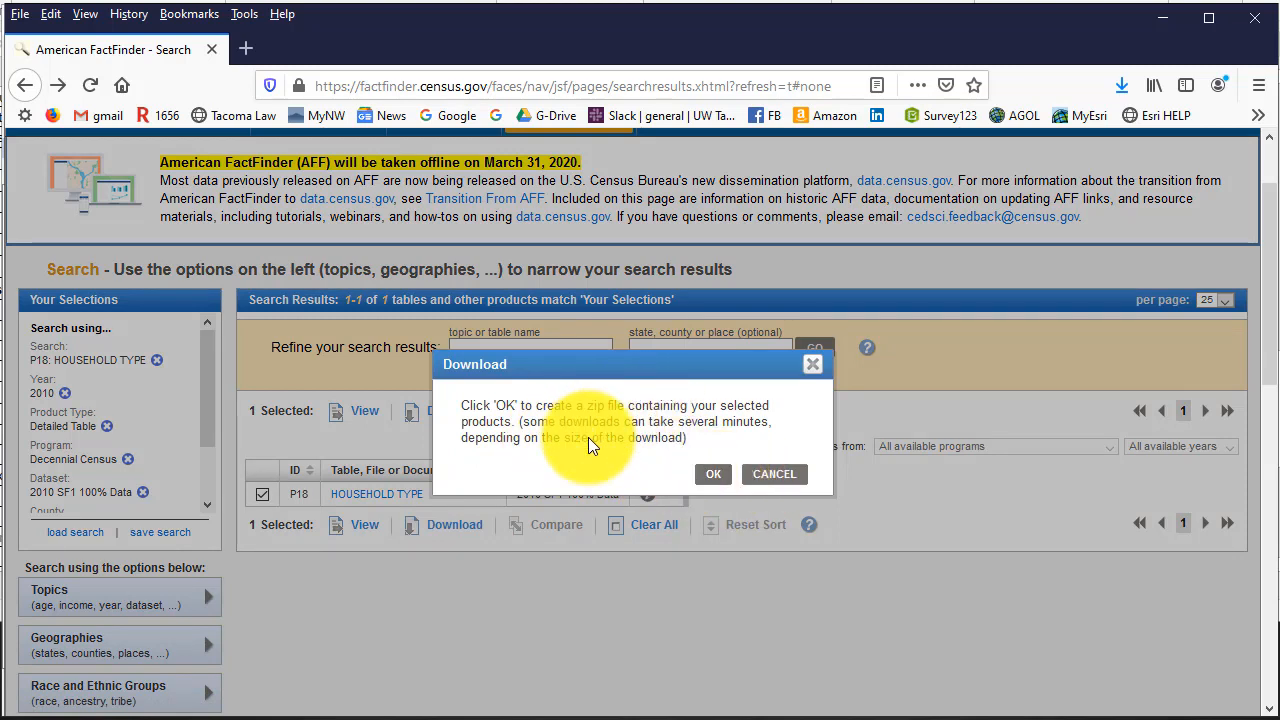
pyautogui.click(710, 477)
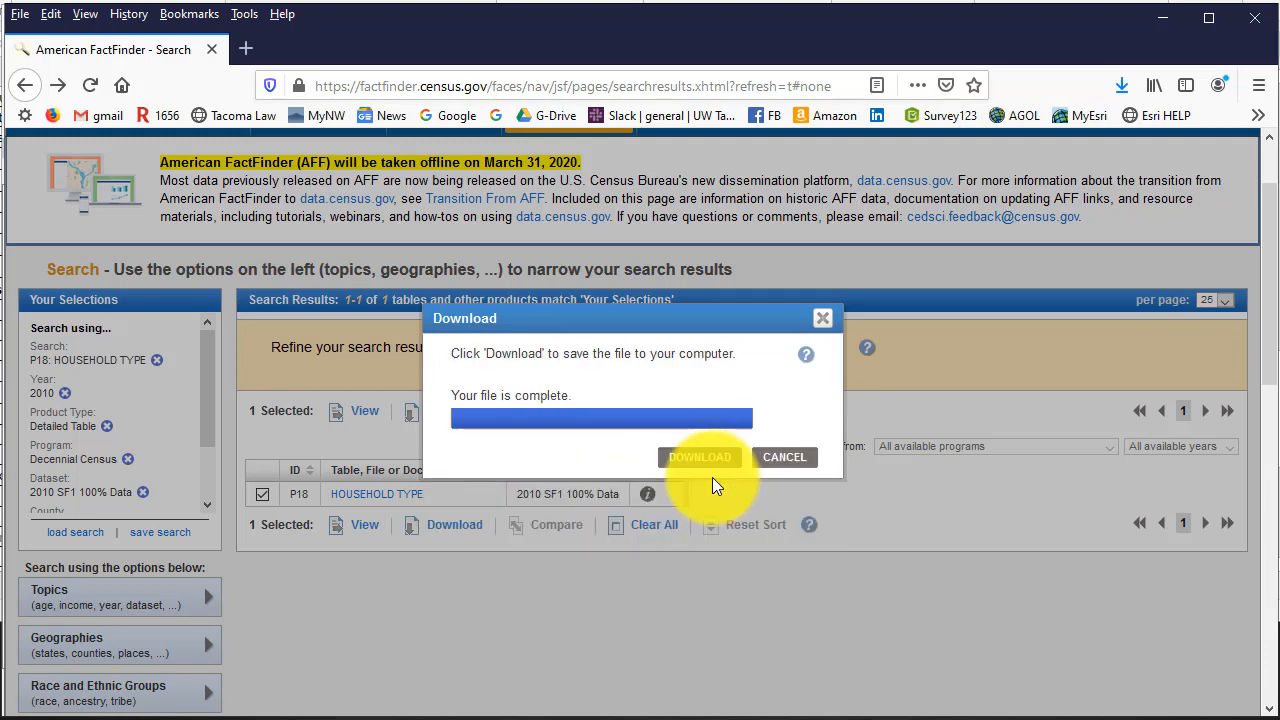
pyautogui.click(702, 460)
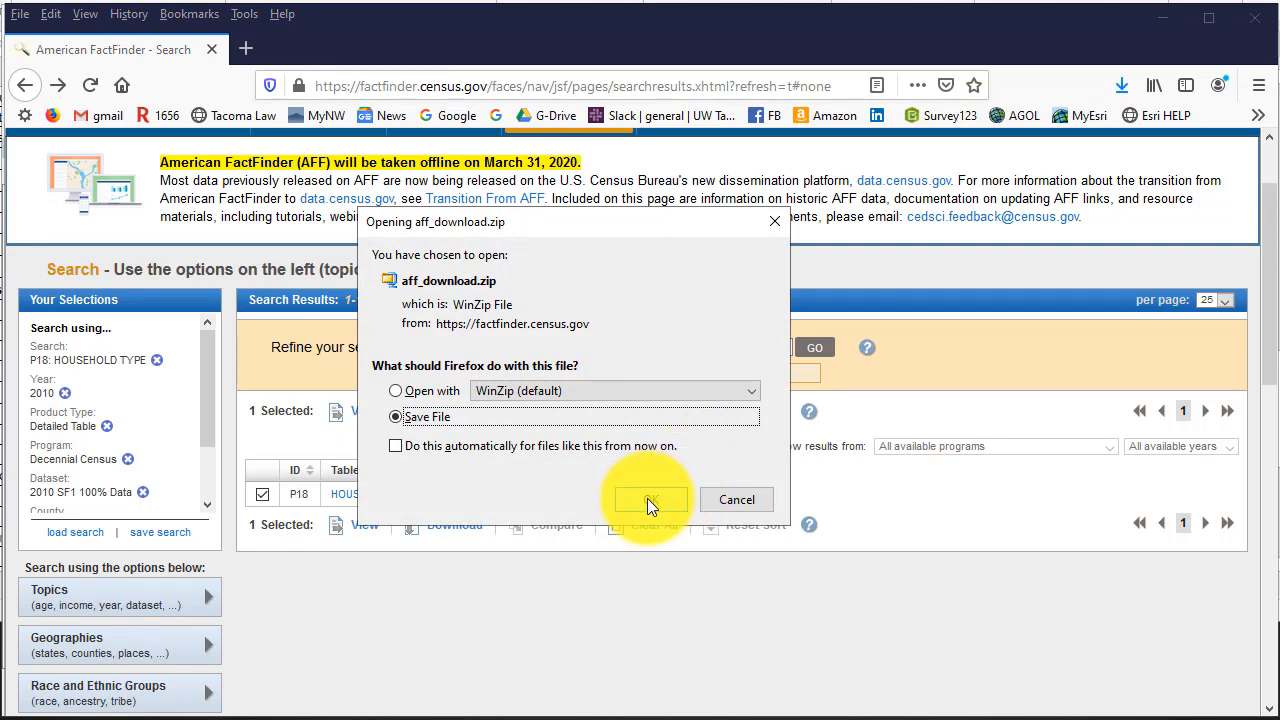
pyautogui.click(647, 498)
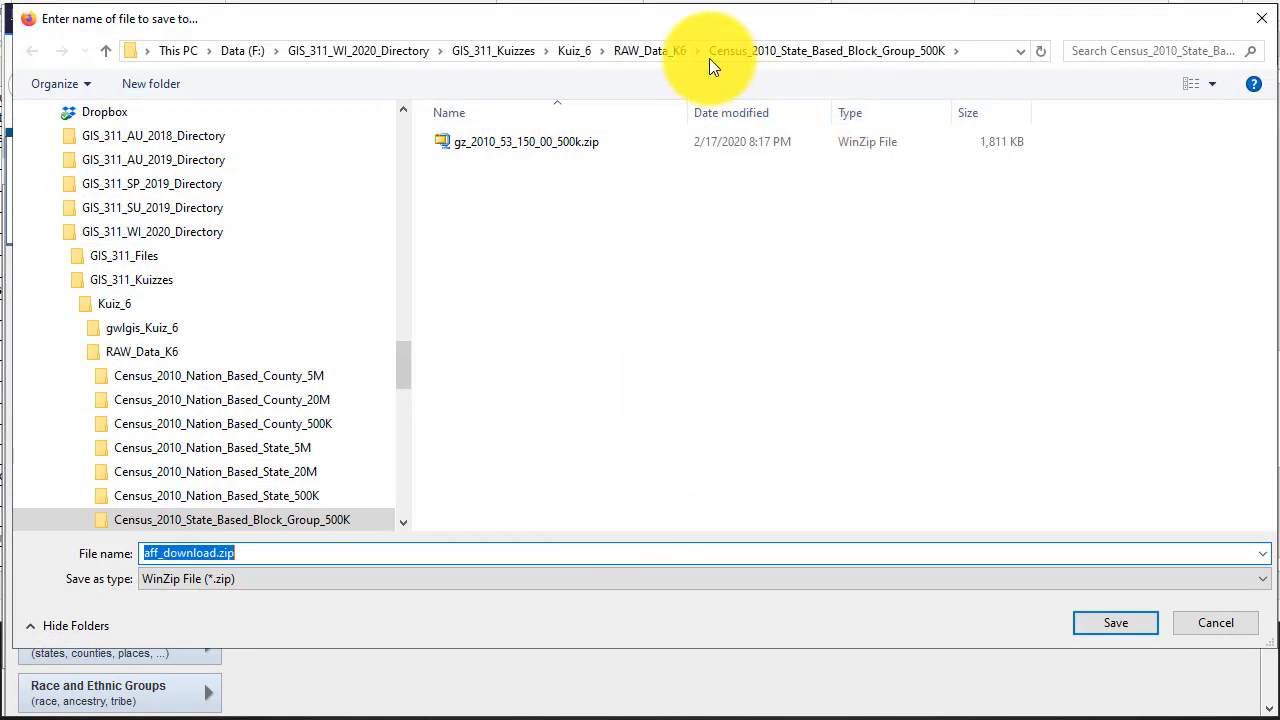
# Create a folder named Census_2010_Demographics_WA_County_Household_Type inside RAW_Data_K6 for the download.
pyautogui.click(663, 50)
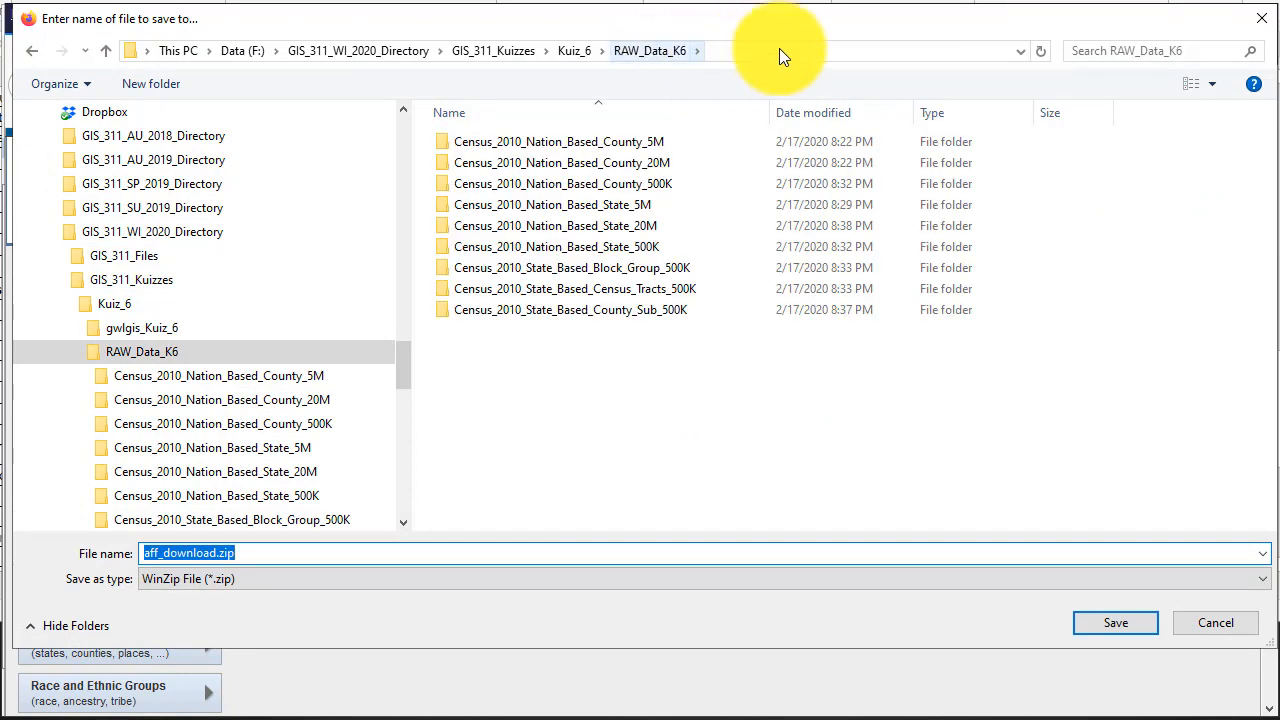
pyautogui.moveTo(848, 22); pyautogui.dragTo(828, 36)
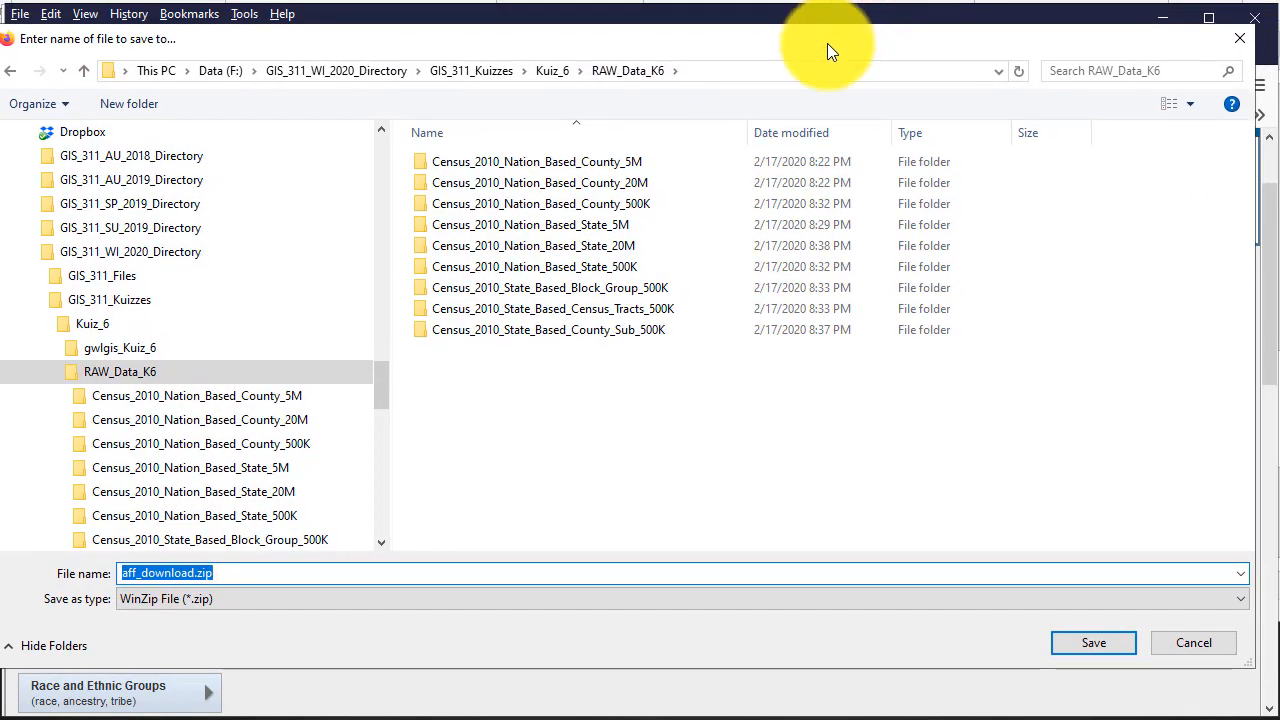
pyautogui.click(136, 104)
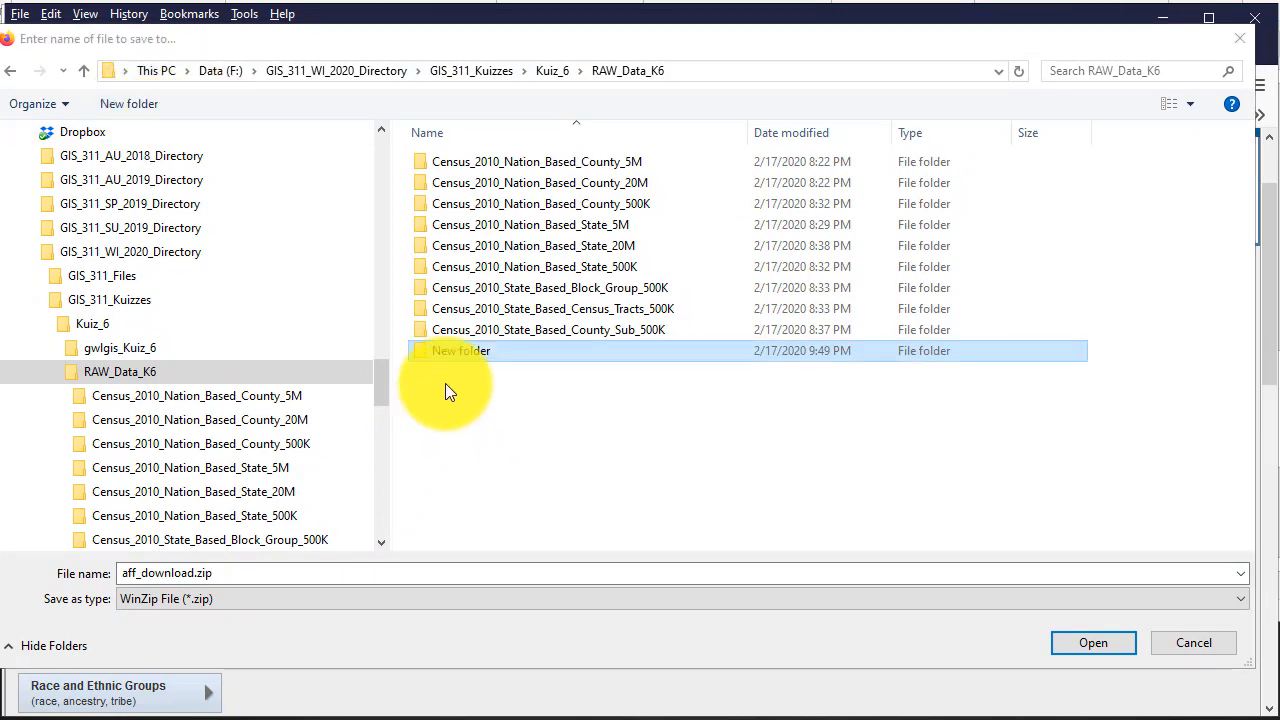
pyautogui.doubleClick(460, 351)
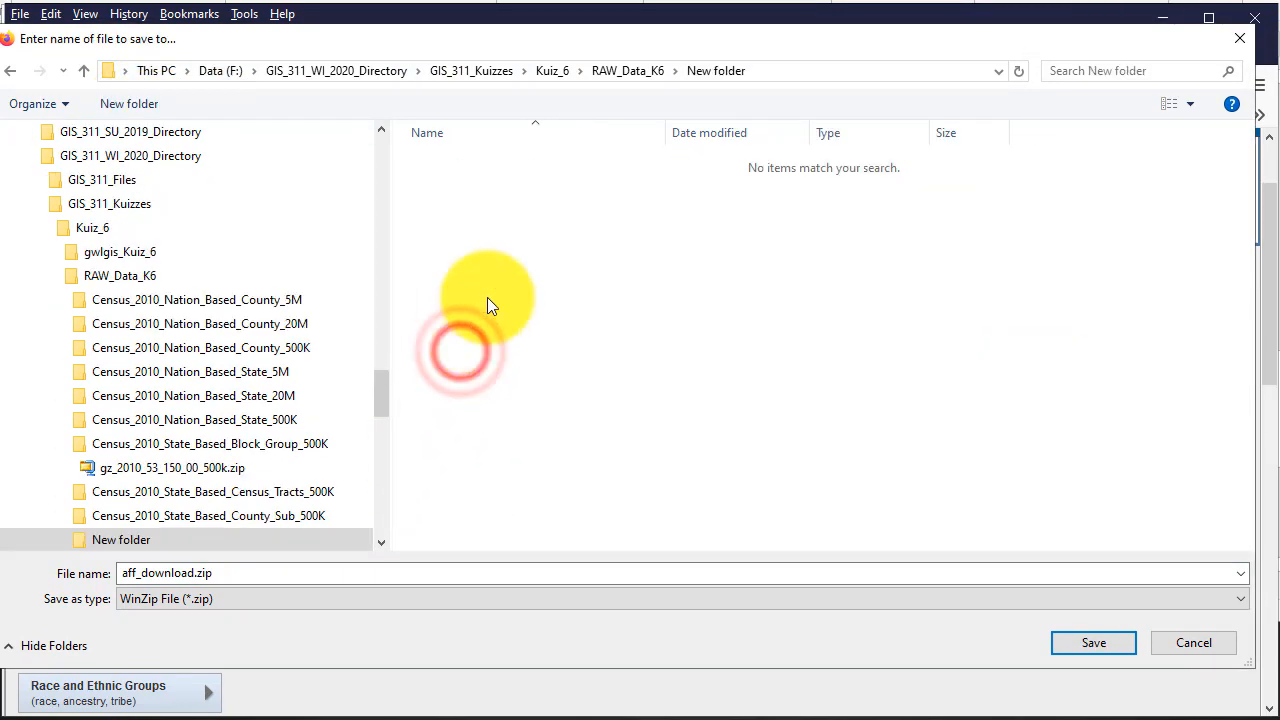
pyautogui.click(626, 70)
pyautogui.click(458, 350)
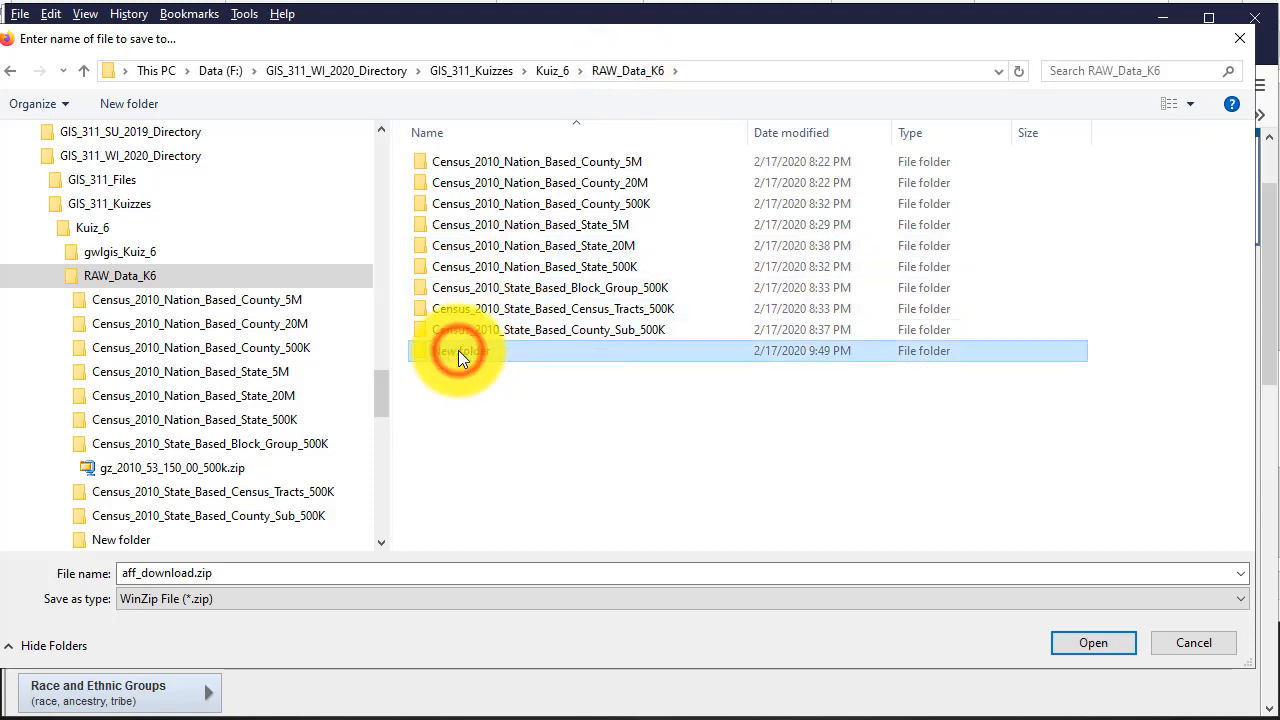
pyautogui.click(458, 350)
pyautogui.press('BackSpace')
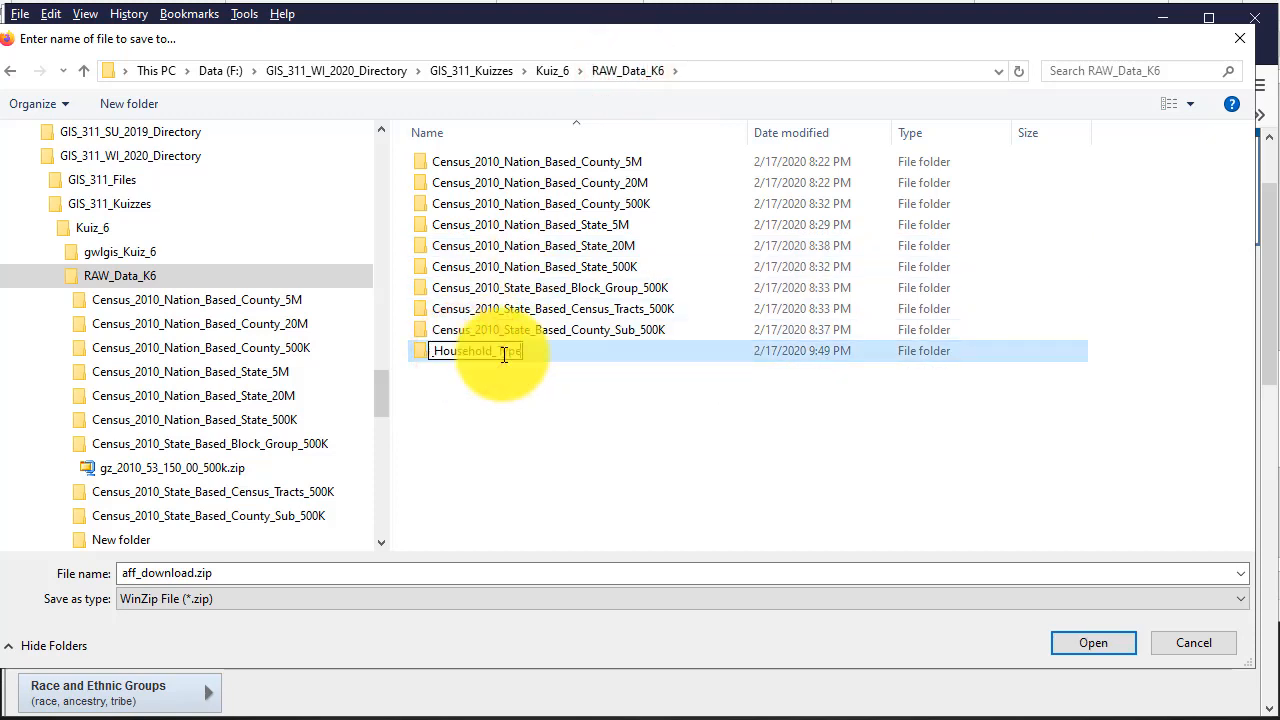
pyautogui.write('Census_2010_Demographics_WA_County_Household_Type')
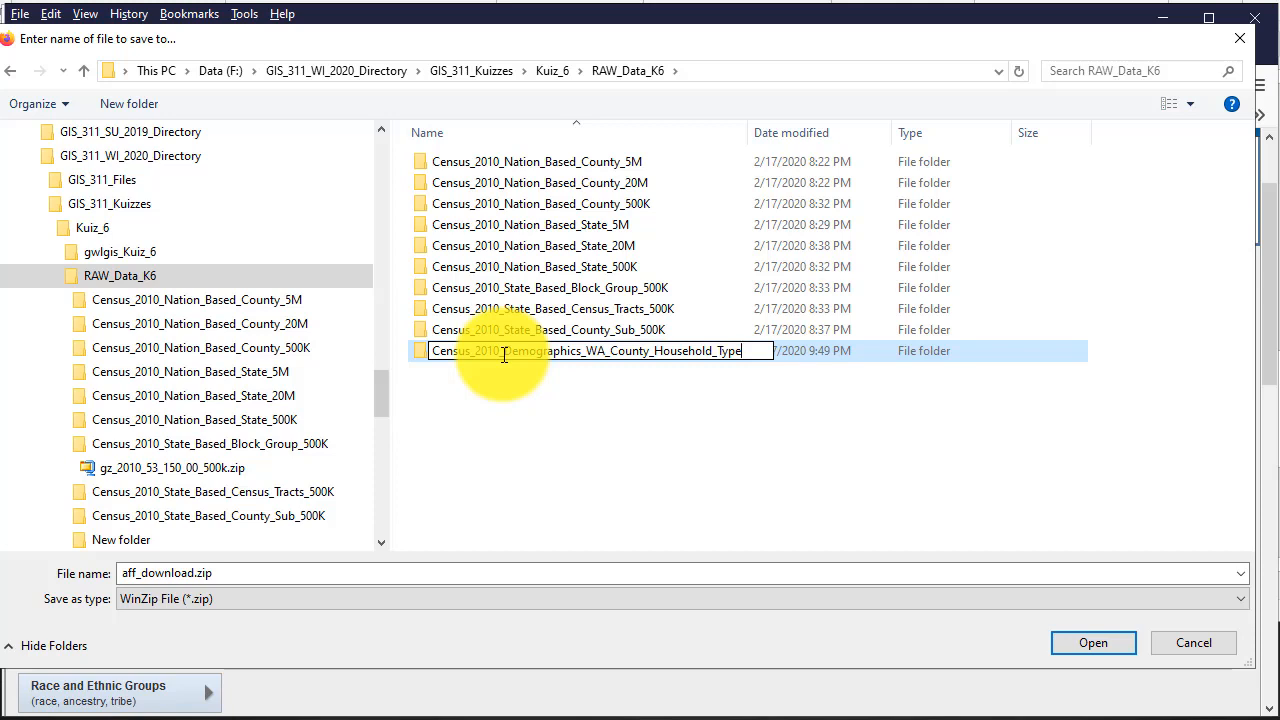
pyautogui.click(494, 407)
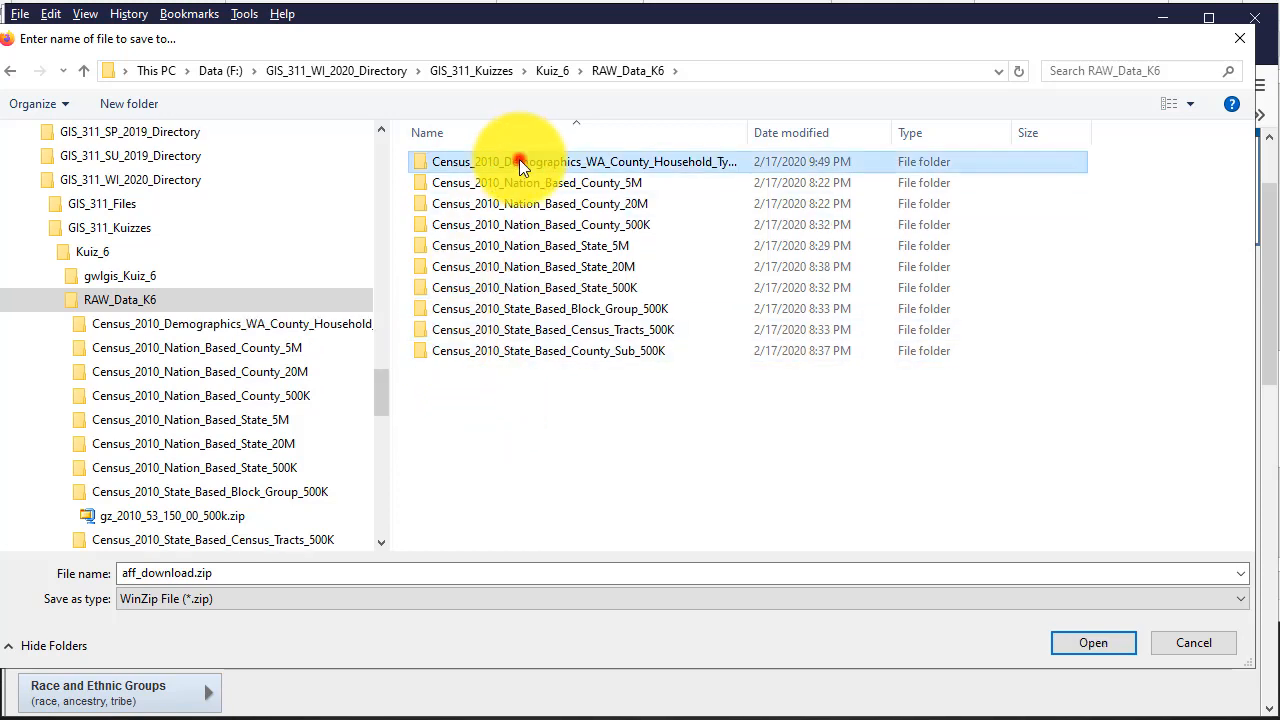
# Save aff_download.zip into the Census_2010_Demographics_WA_County_Household_Type folder.
pyautogui.doubleClick(515, 161)
pyautogui.click(140, 573)
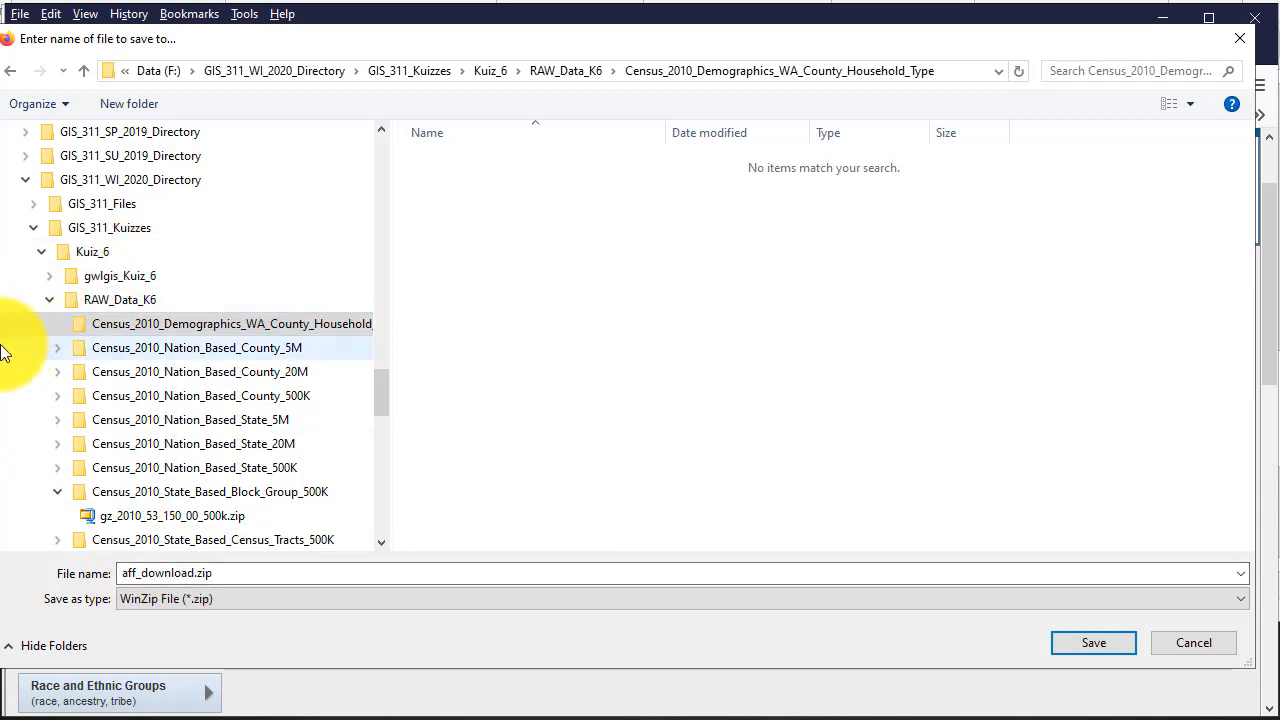
pyautogui.moveTo(6, 348); pyautogui.dragTo(22, 343)
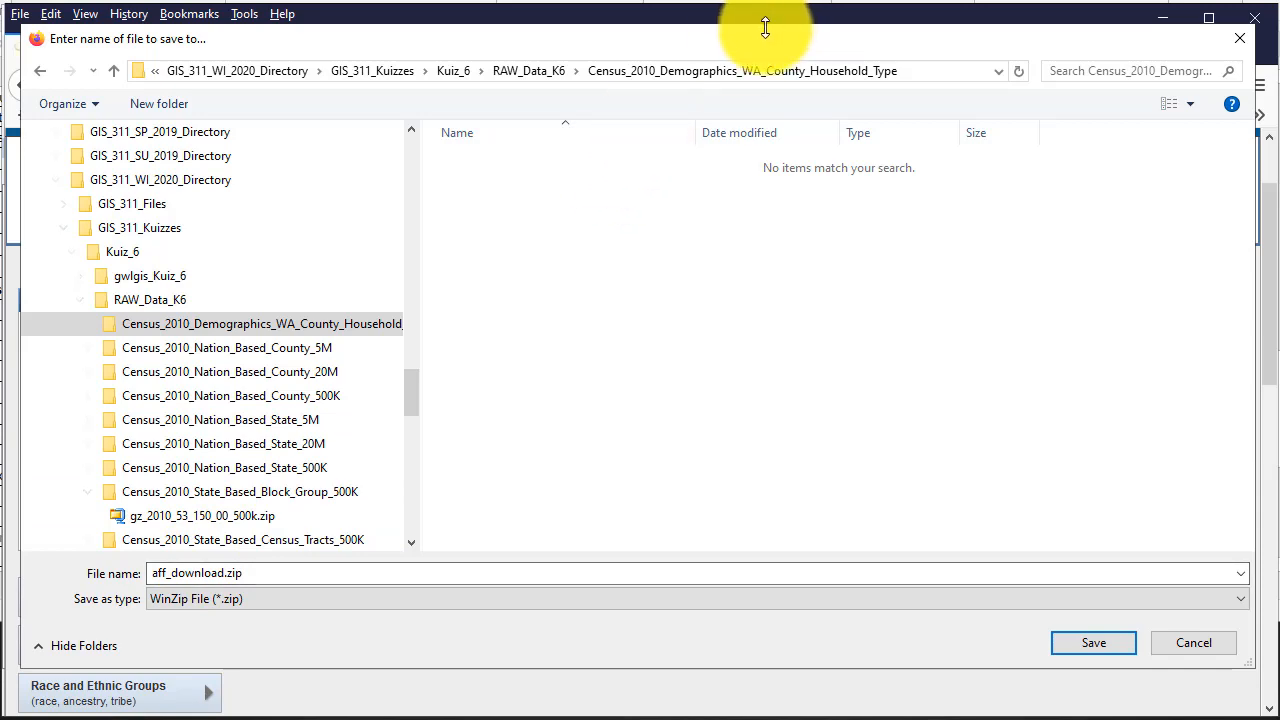
pyautogui.click(1101, 641)
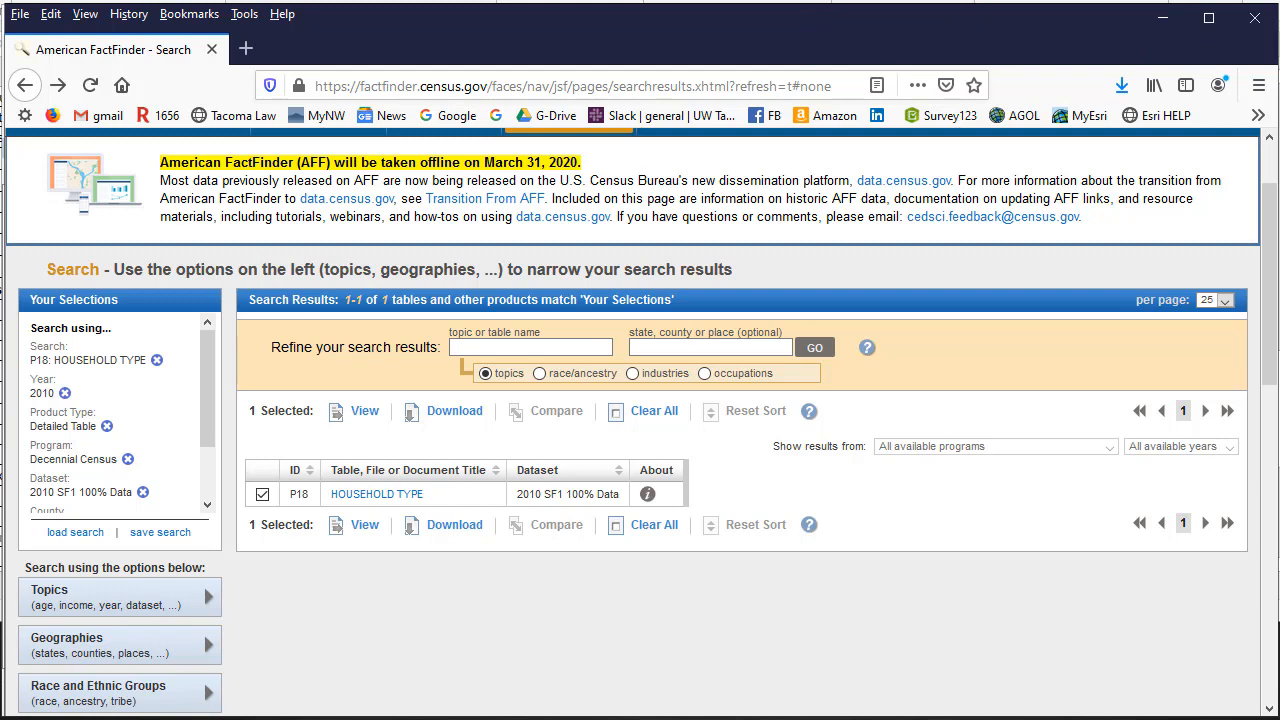
# Switch to File Explorer at the RAW_Data_K6 folder and widen the Name column to show full folder names.
pyautogui.hotkey('alt', 'Tab')
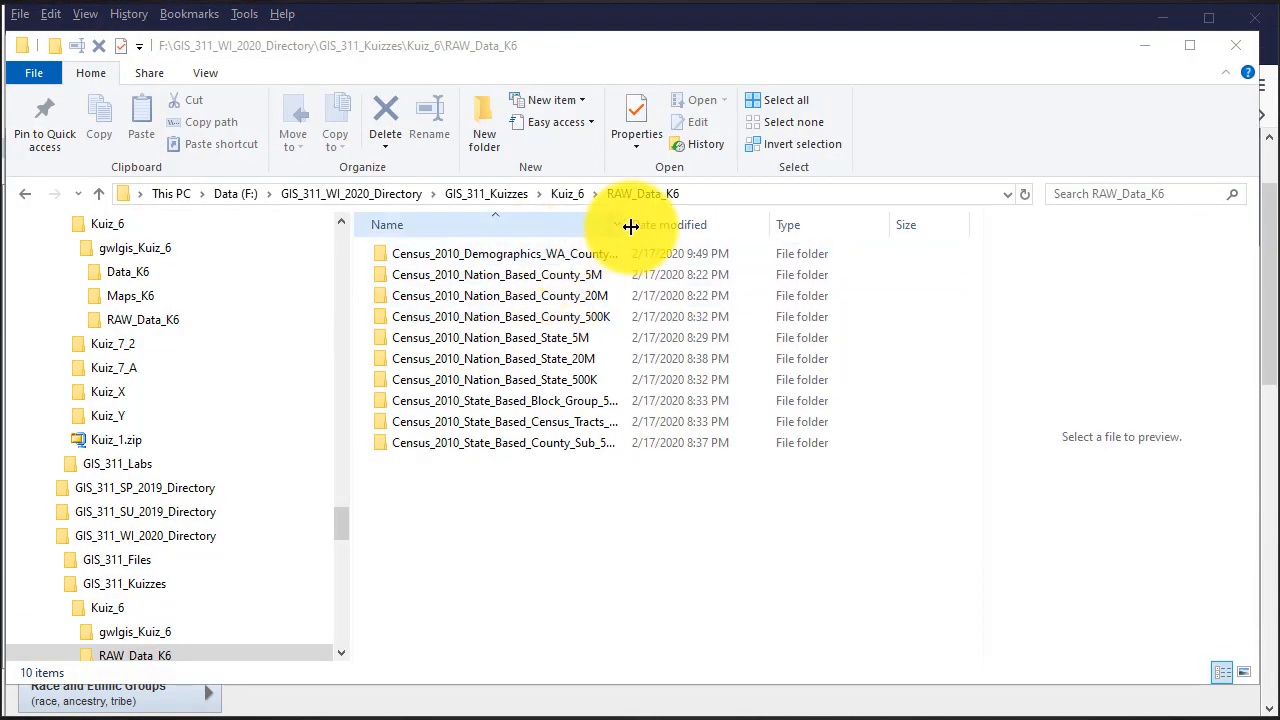
pyautogui.moveTo(629, 226); pyautogui.dragTo(729, 227)
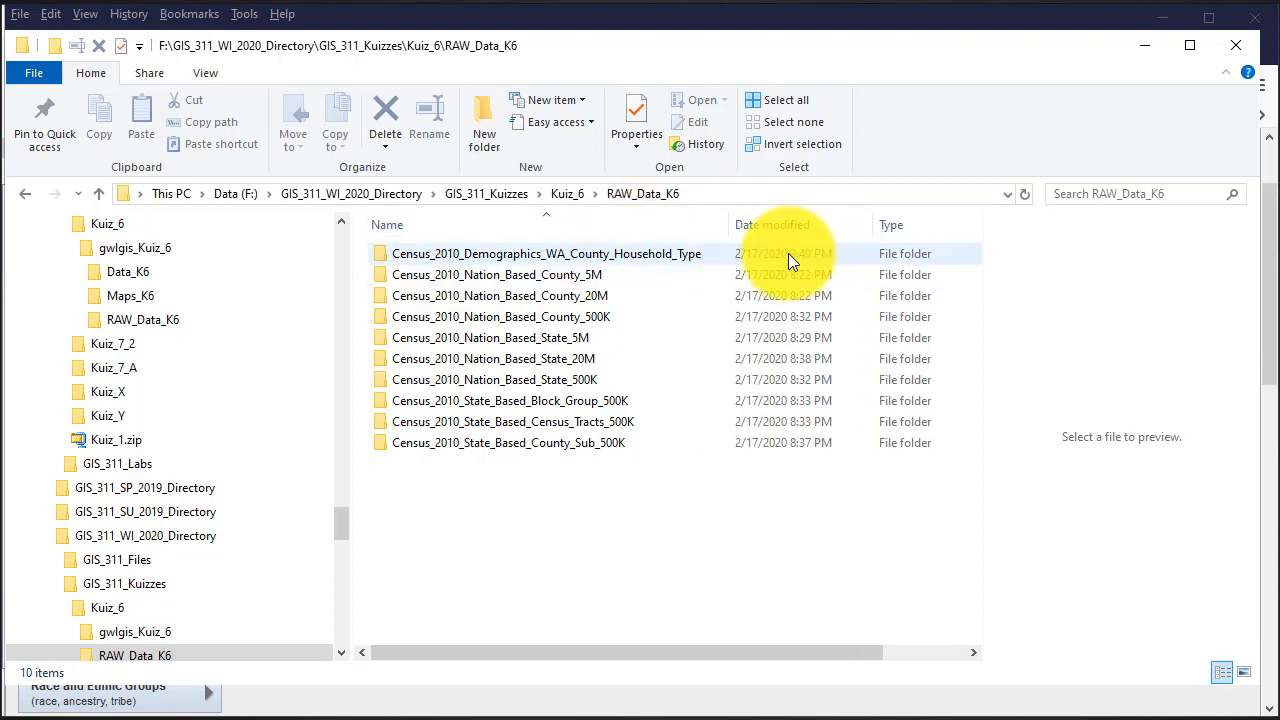
# Extract aff_download.zip directly into its own Census_2010_Demographics_WA_County_Household_Type folder with WinZip.
pyautogui.doubleClick(505, 257)
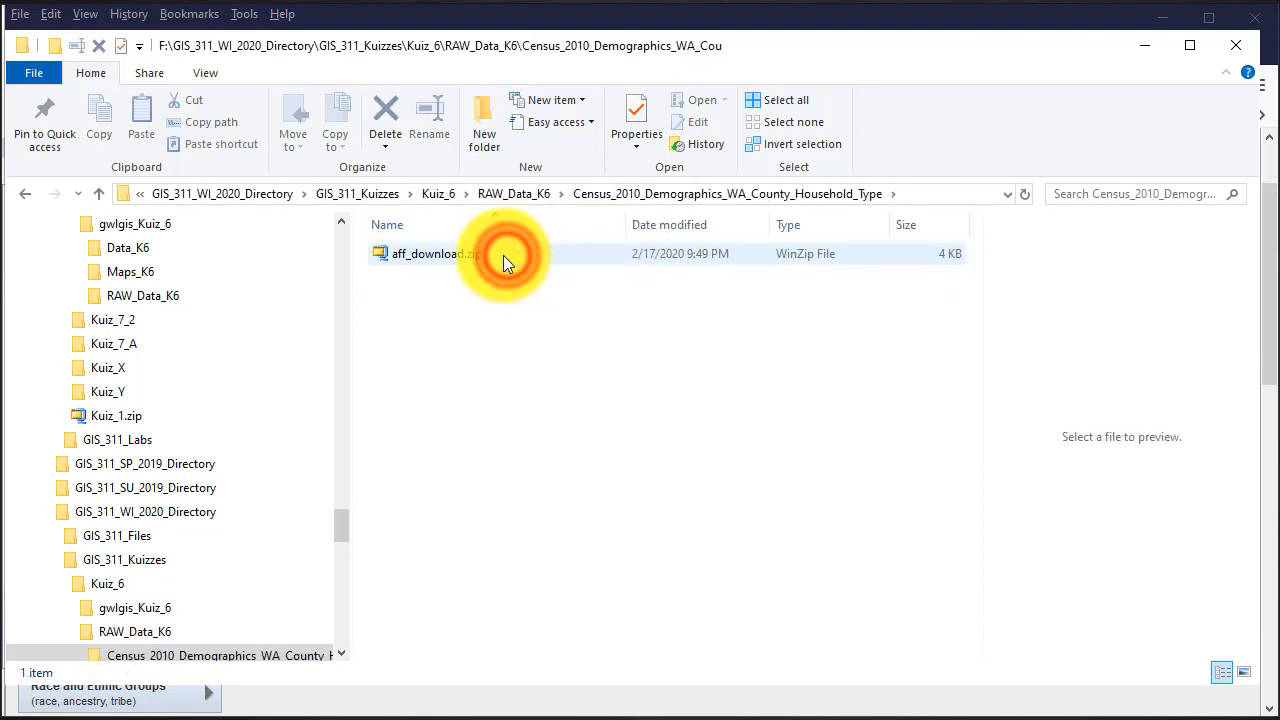
pyautogui.rightClick(425, 254)
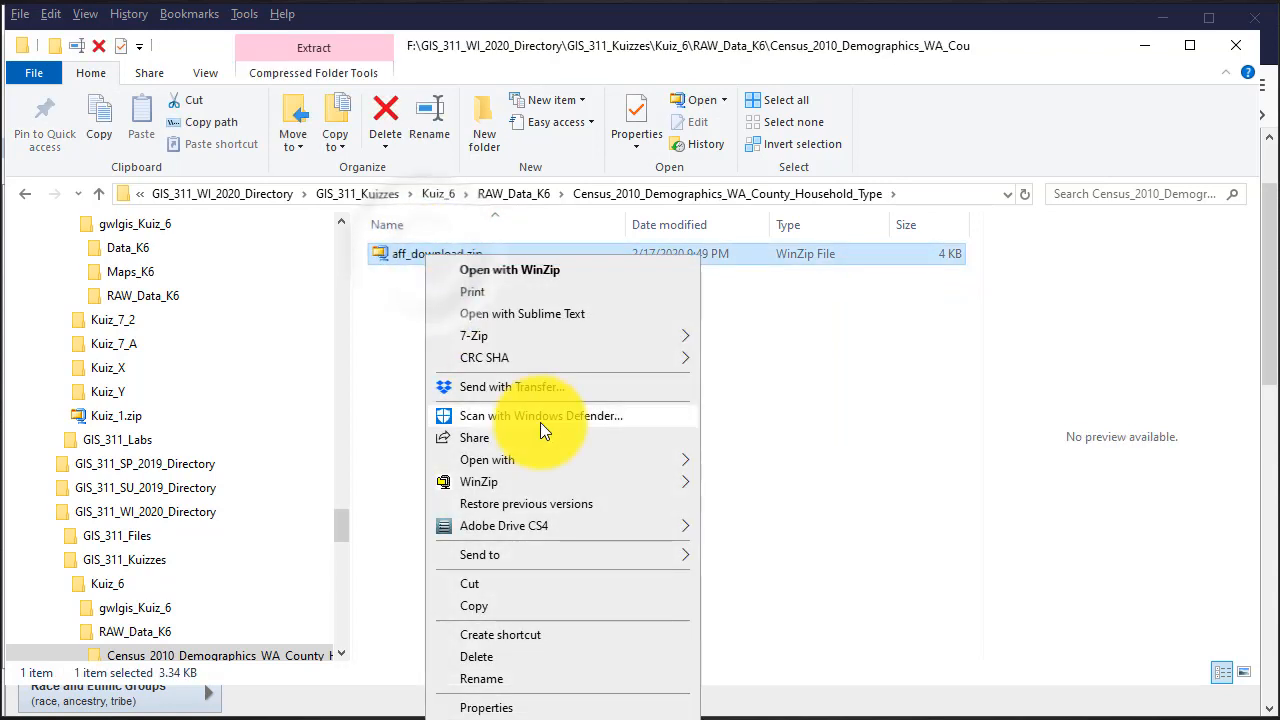
pyautogui.moveTo(495, 481)
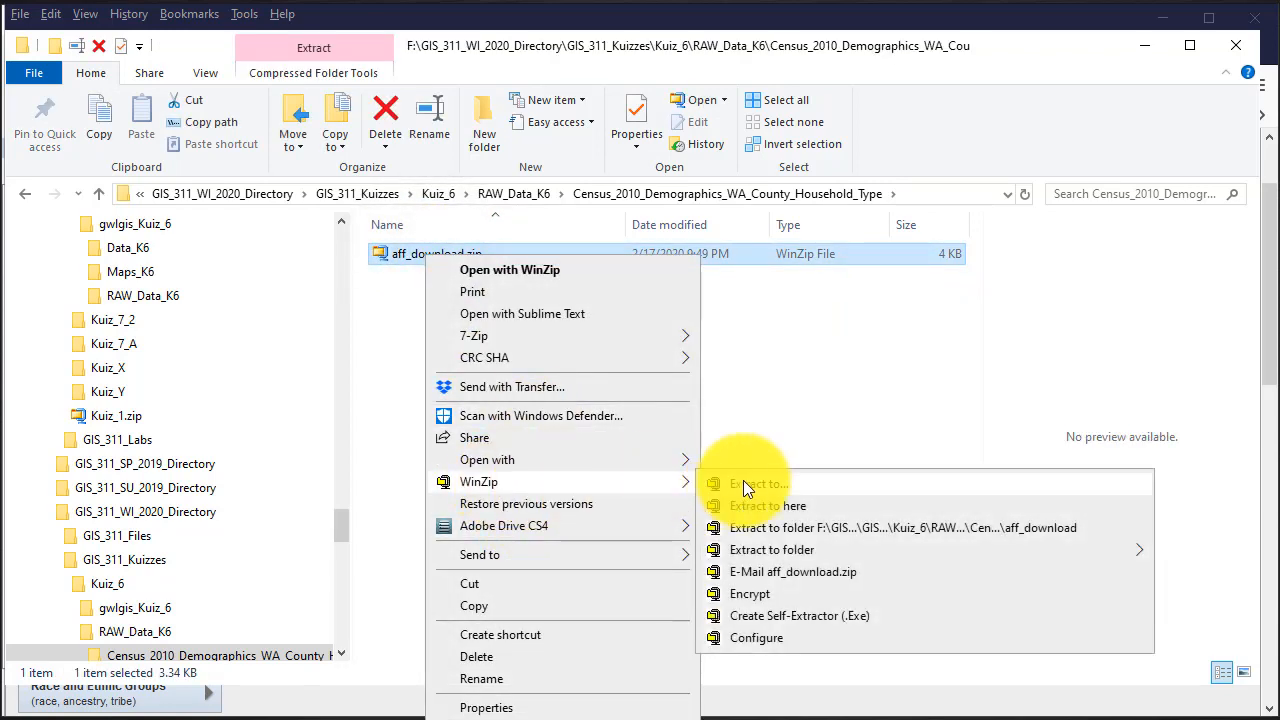
pyautogui.click(764, 504)
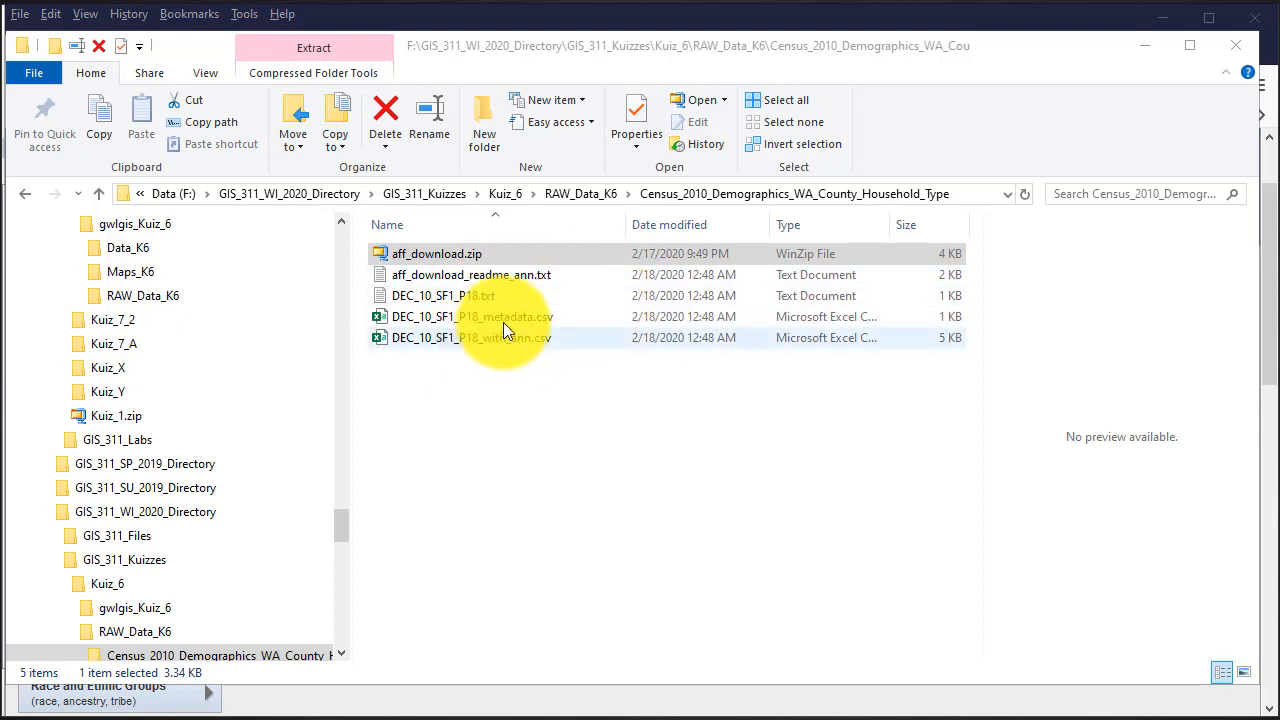
# Switch back to the browser and go from American FactFinder to the Census Bureau home page.
pyautogui.click(1063, 16)
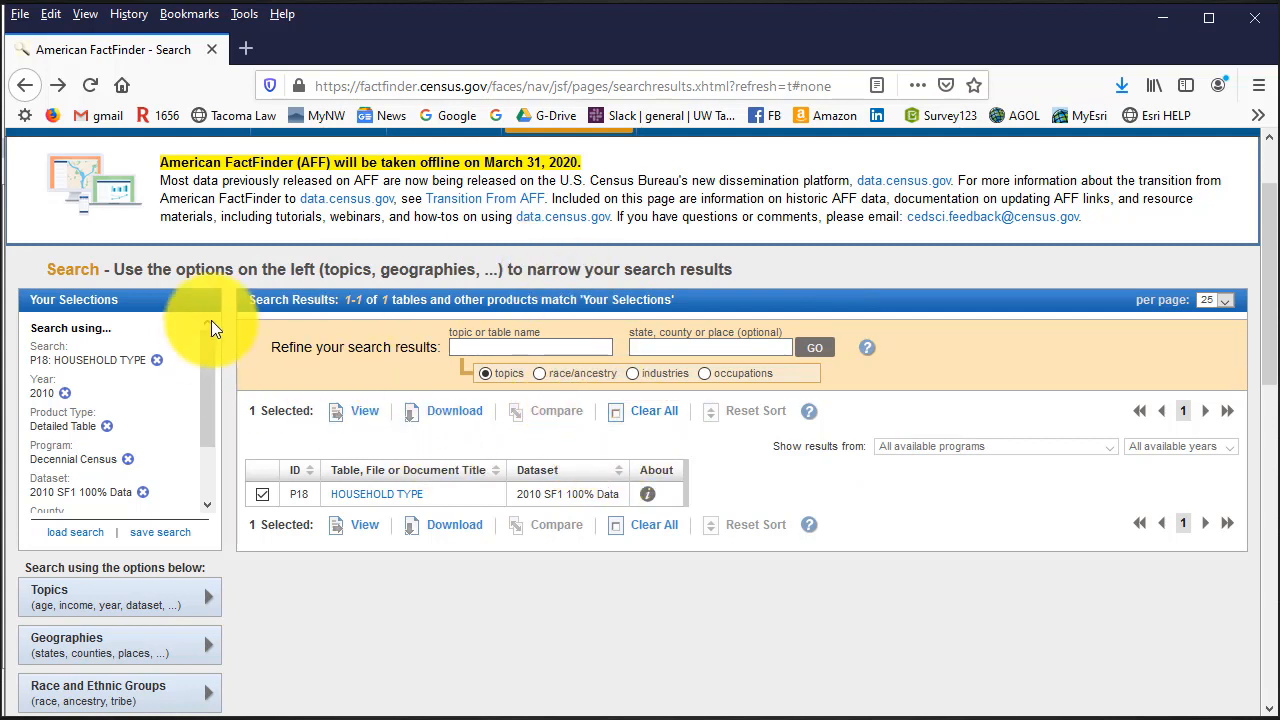
pyautogui.scroll(3, 400, 262)
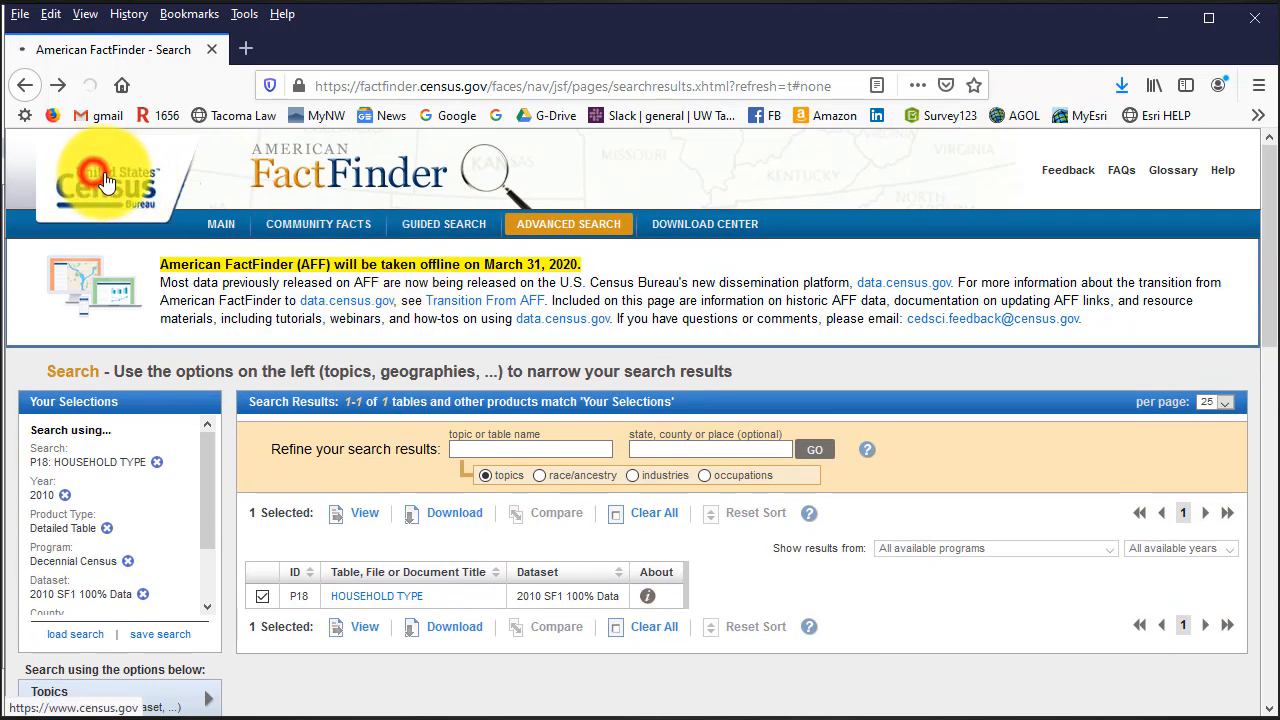
pyautogui.click(115, 187)
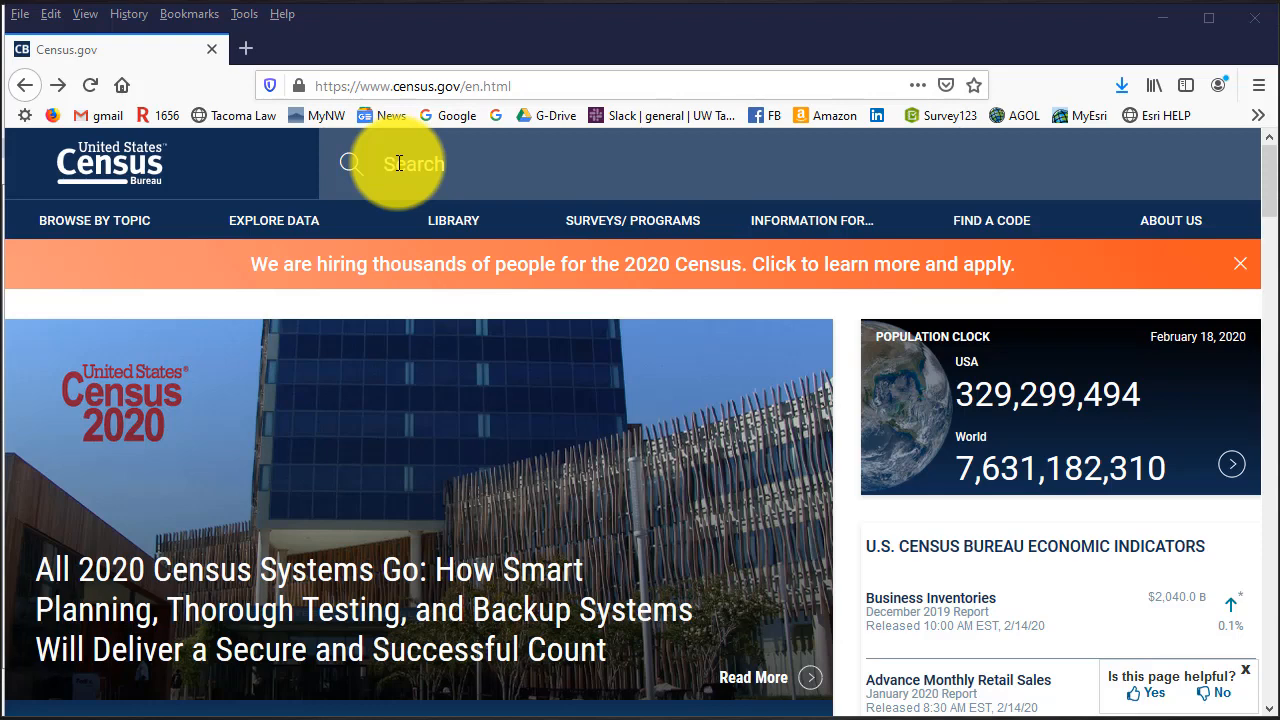
# Browse the Geography topic and open the Geography Mapping Files page under its Geographies section.
pyautogui.moveTo(118, 232)
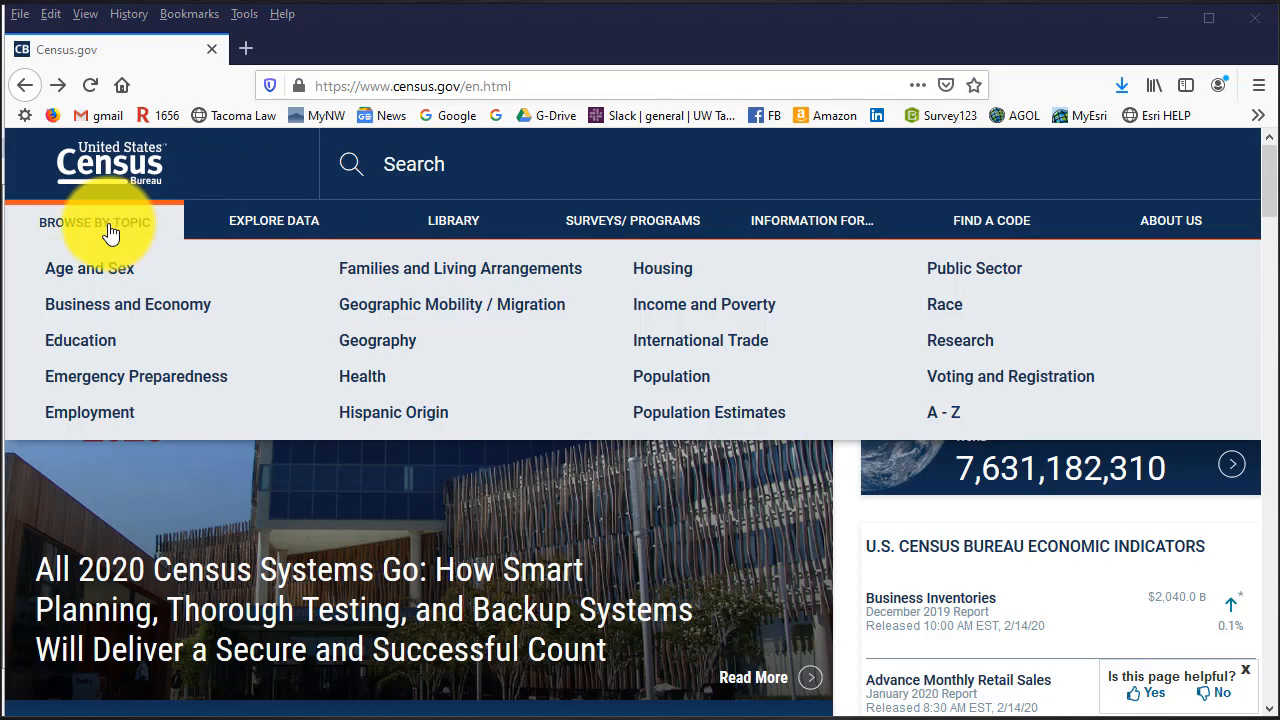
pyautogui.click(390, 344)
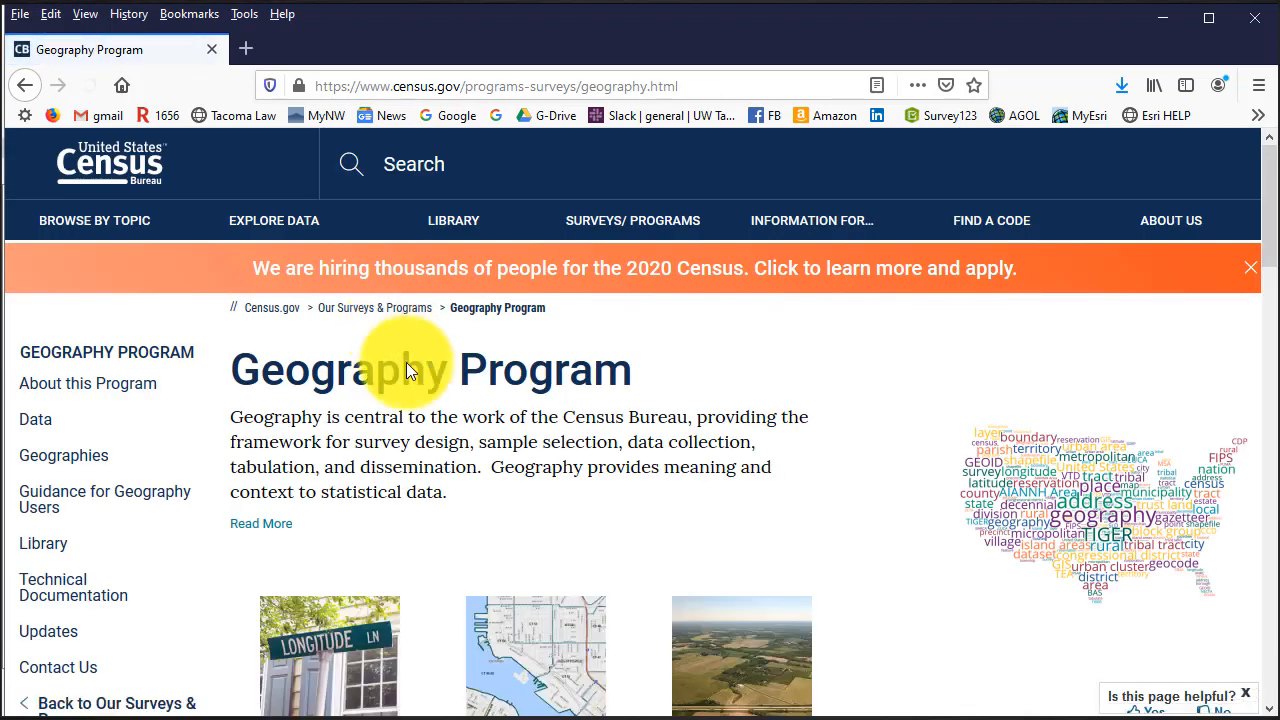
pyautogui.scroll(-2, 209, 478)
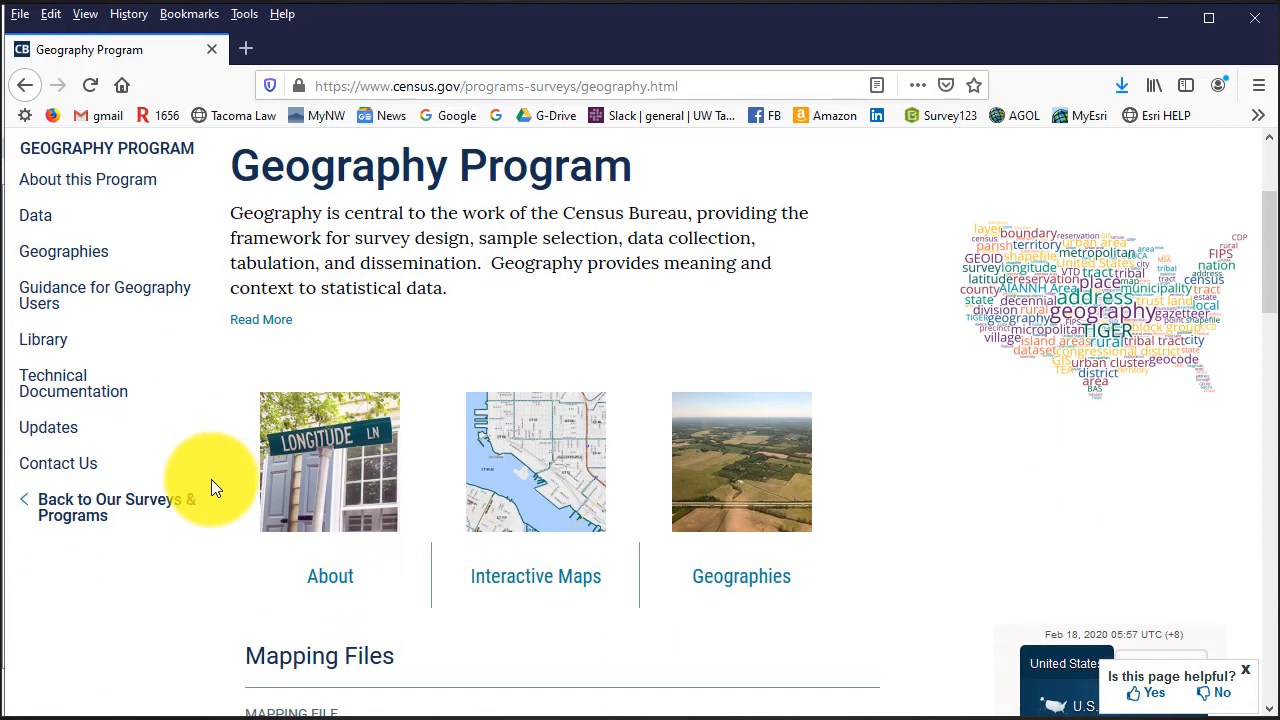
pyautogui.click(85, 253)
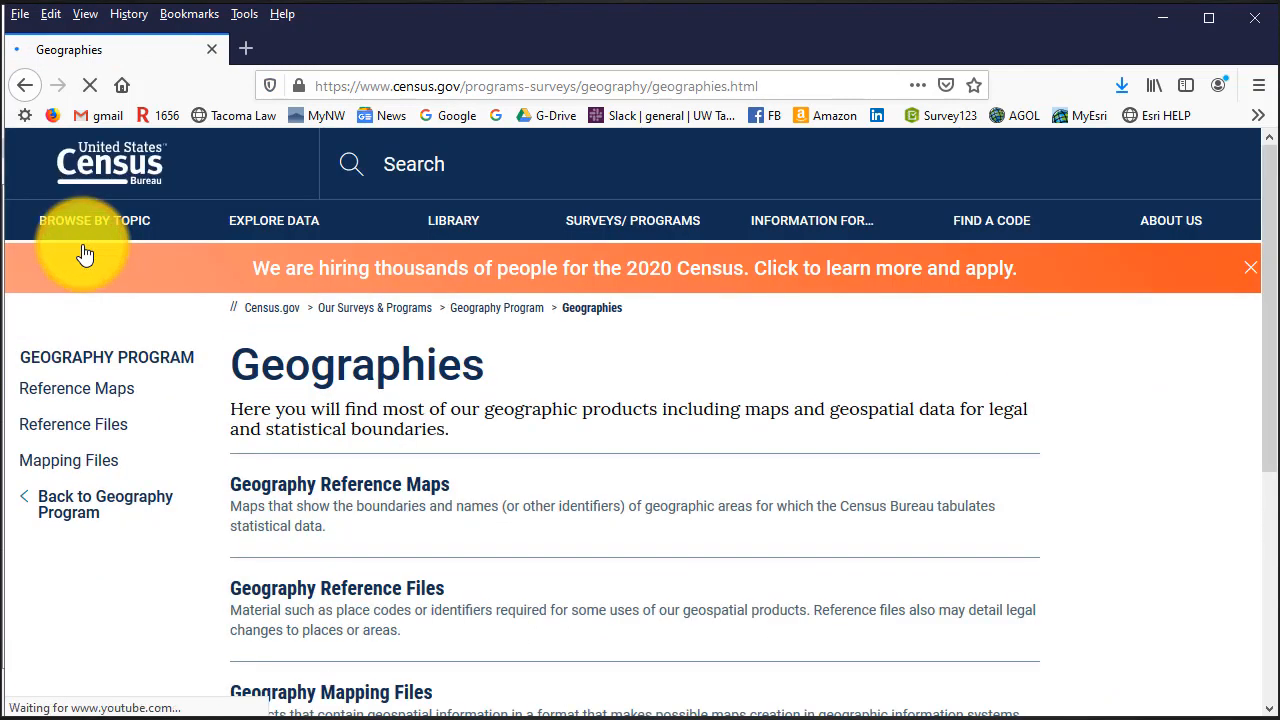
pyautogui.scroll(-3, 403, 470)
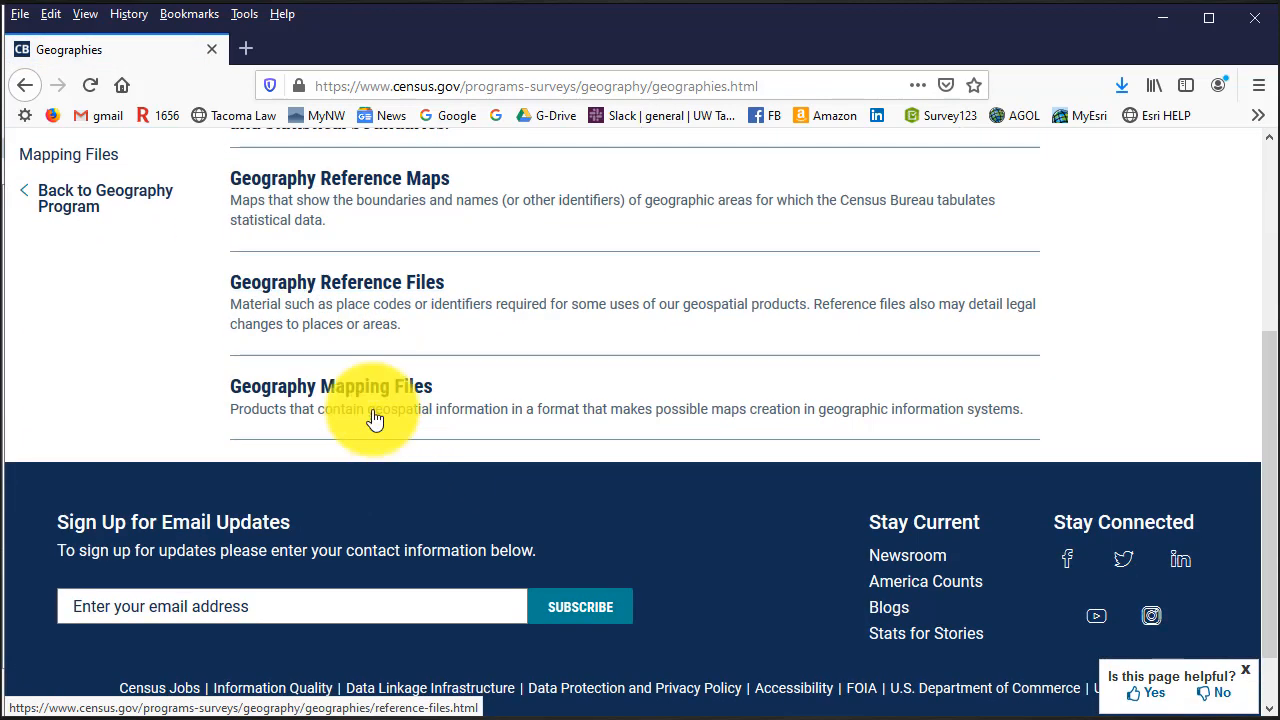
pyautogui.click(376, 388)
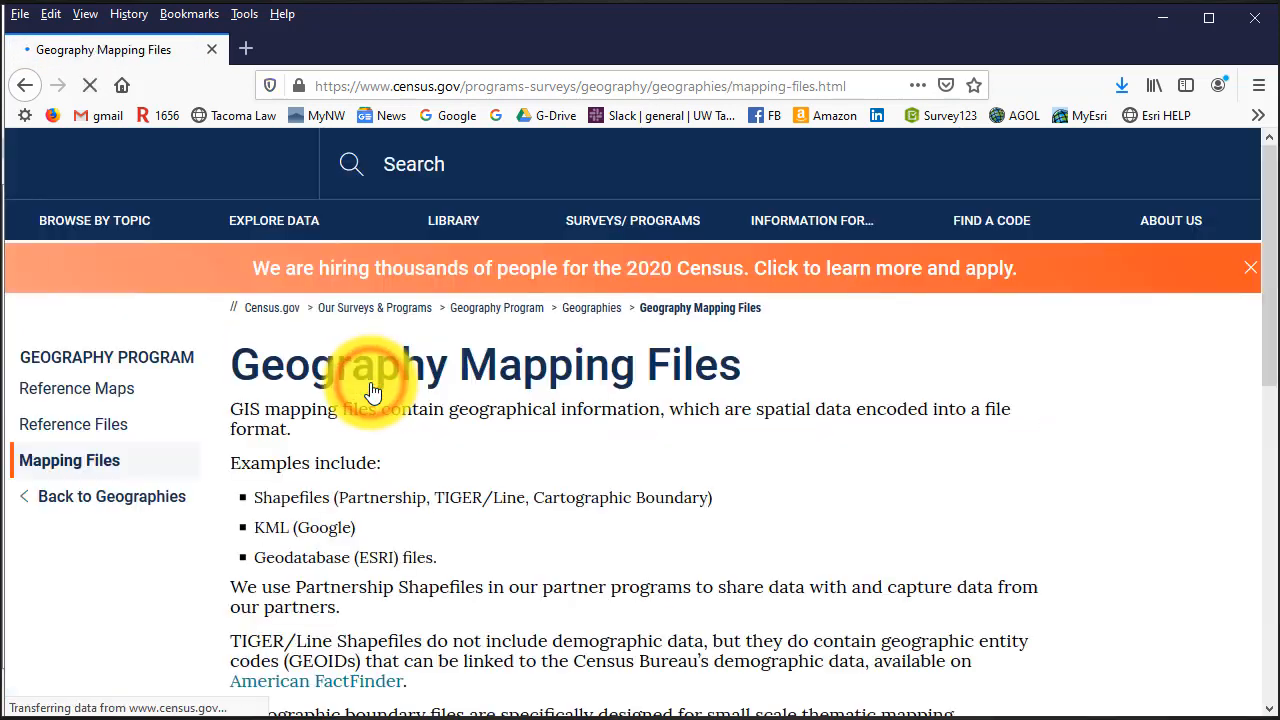
# Open the TIGER Data Products Guide linked on the Geography Mapping Files page in a new tab.
pyautogui.scroll(-3, 649, 547)
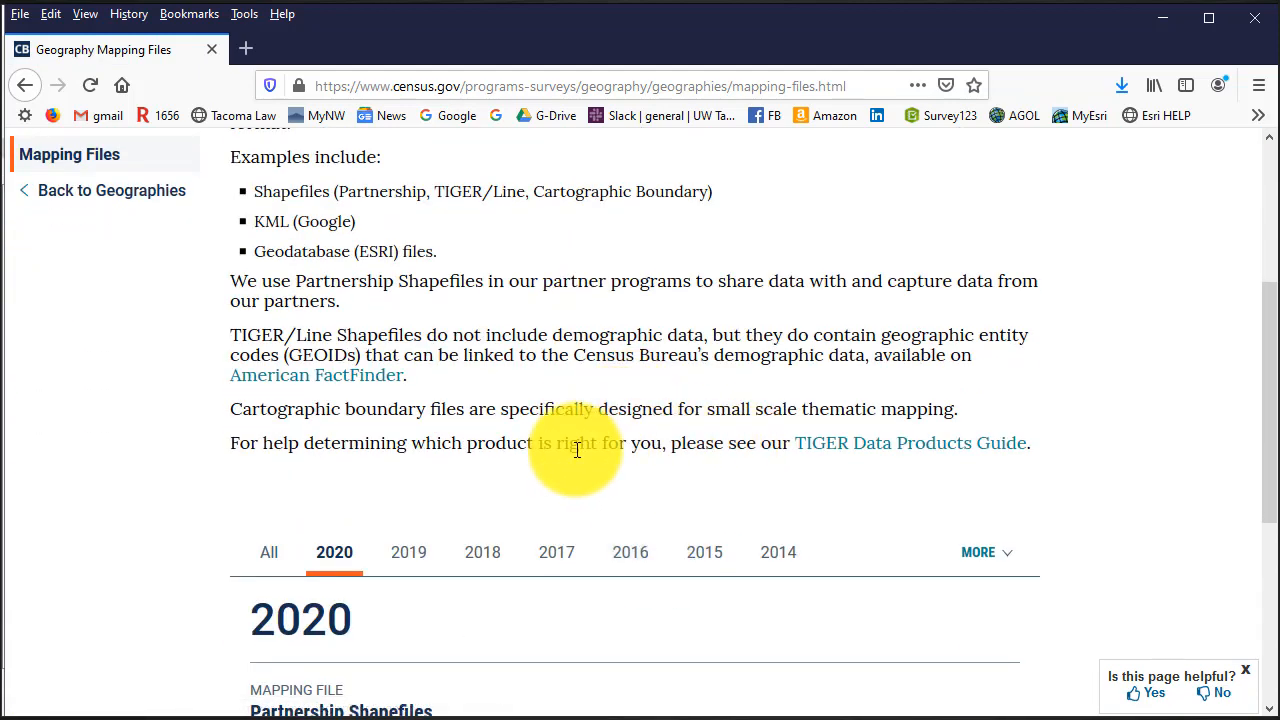
pyautogui.rightClick(890, 455)
pyautogui.click(920, 458)
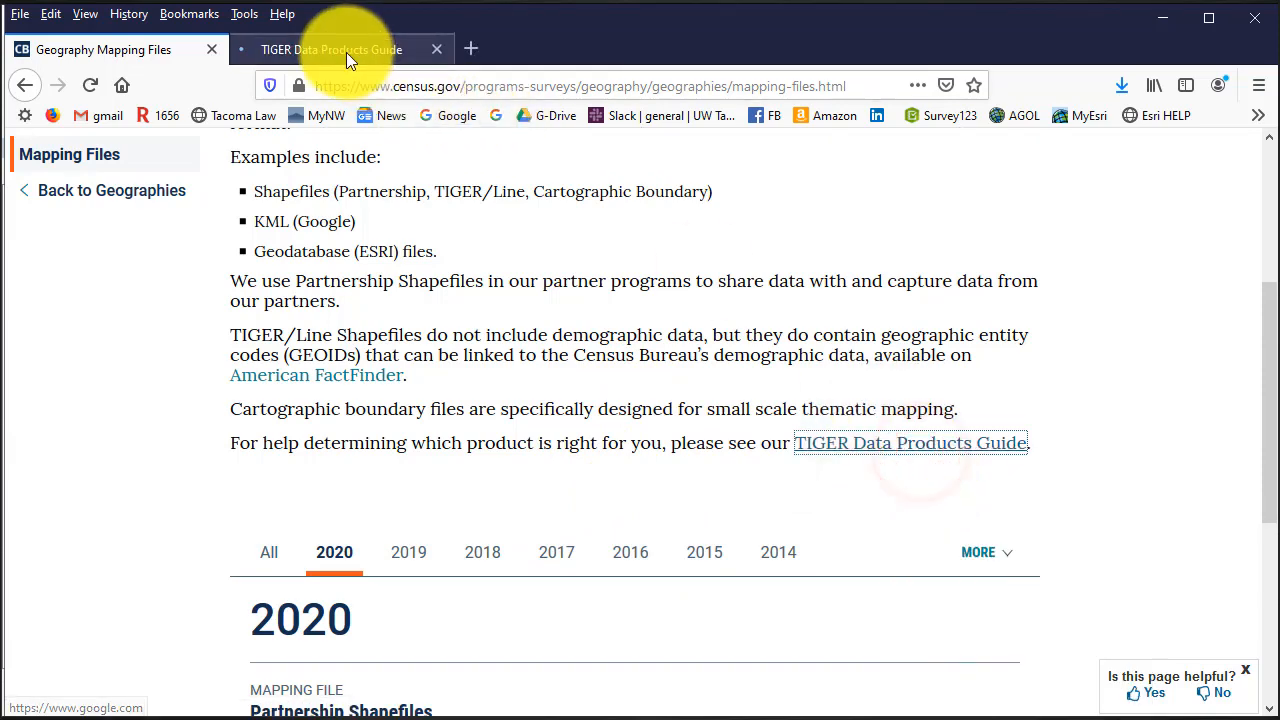
# Hide the browser's bookmarks toolbar to give the page more room.
pyautogui.click(87, 16)
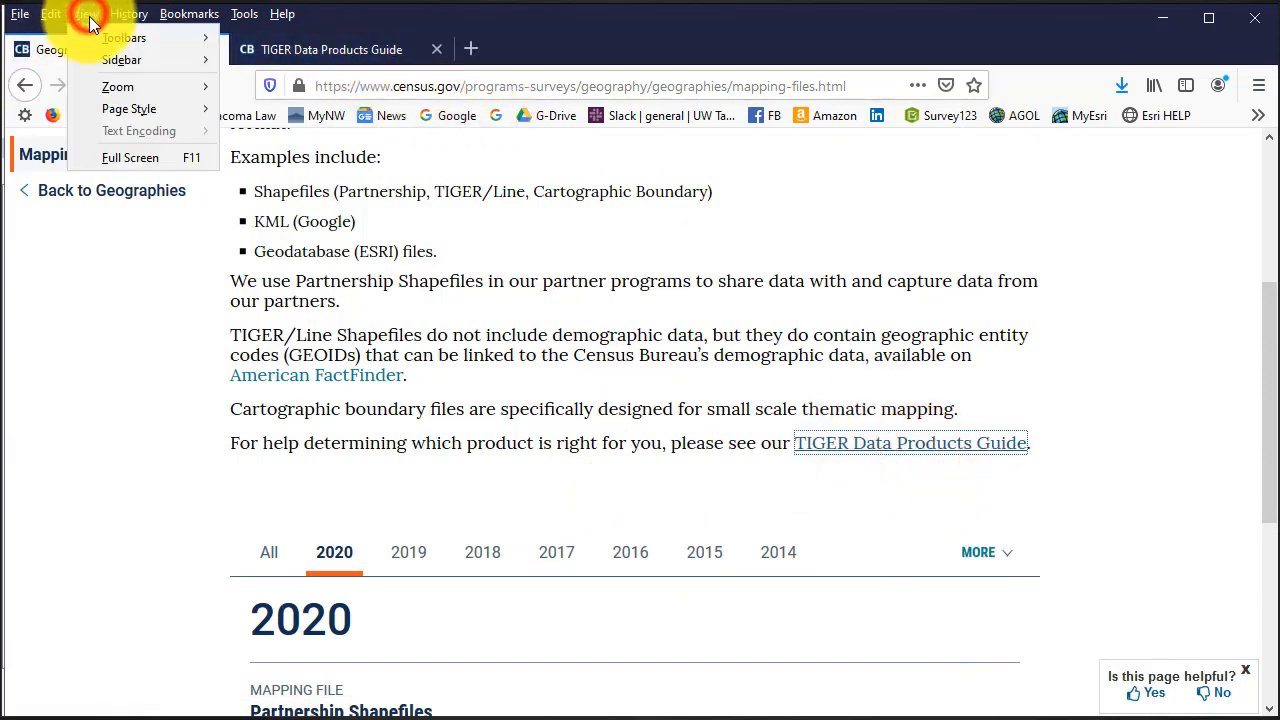
pyautogui.moveTo(100, 35)
pyautogui.click(261, 59)
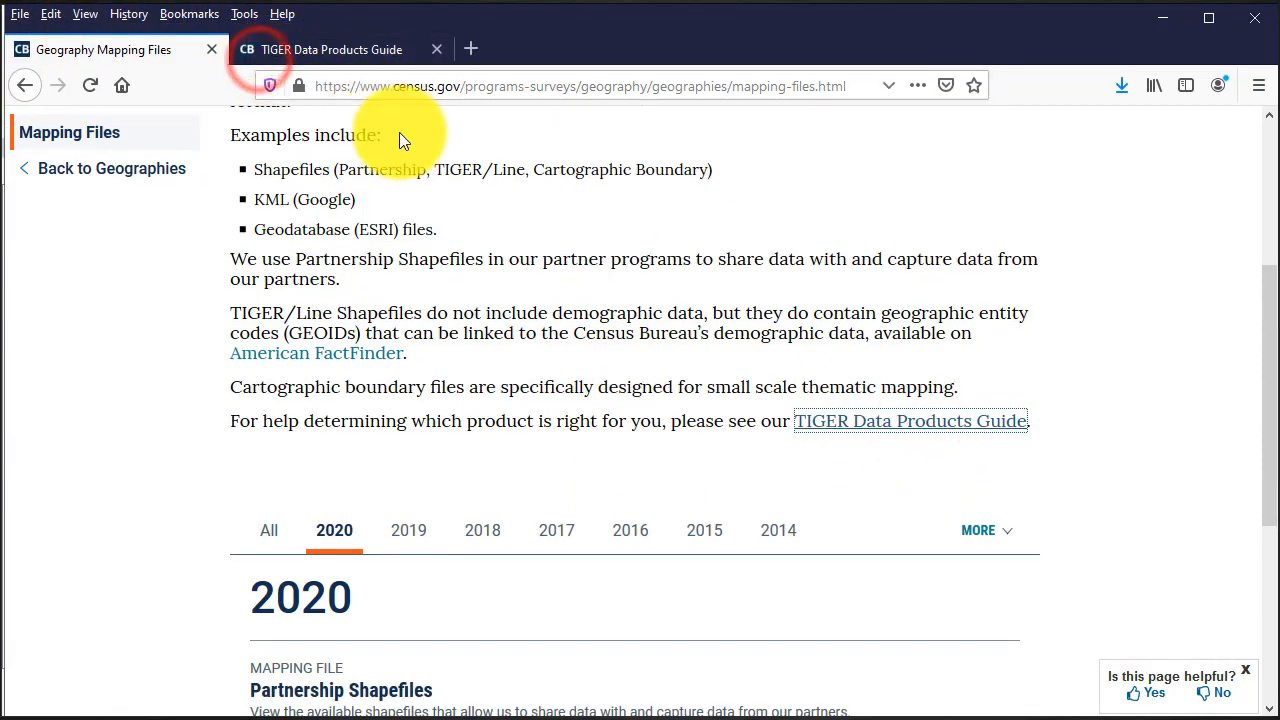
# Examine the product comparison table in the TIGER Data Products Guide.
pyautogui.click(345, 50)
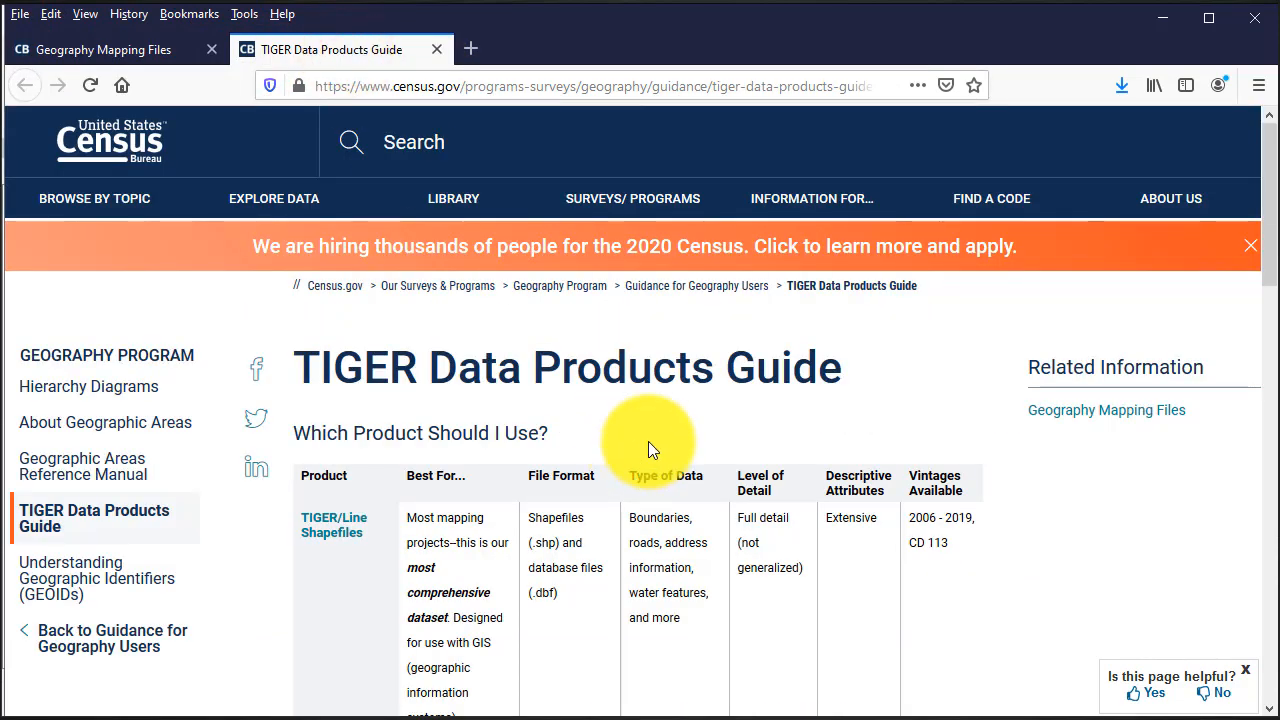
pyautogui.scroll(-3, 660, 440)
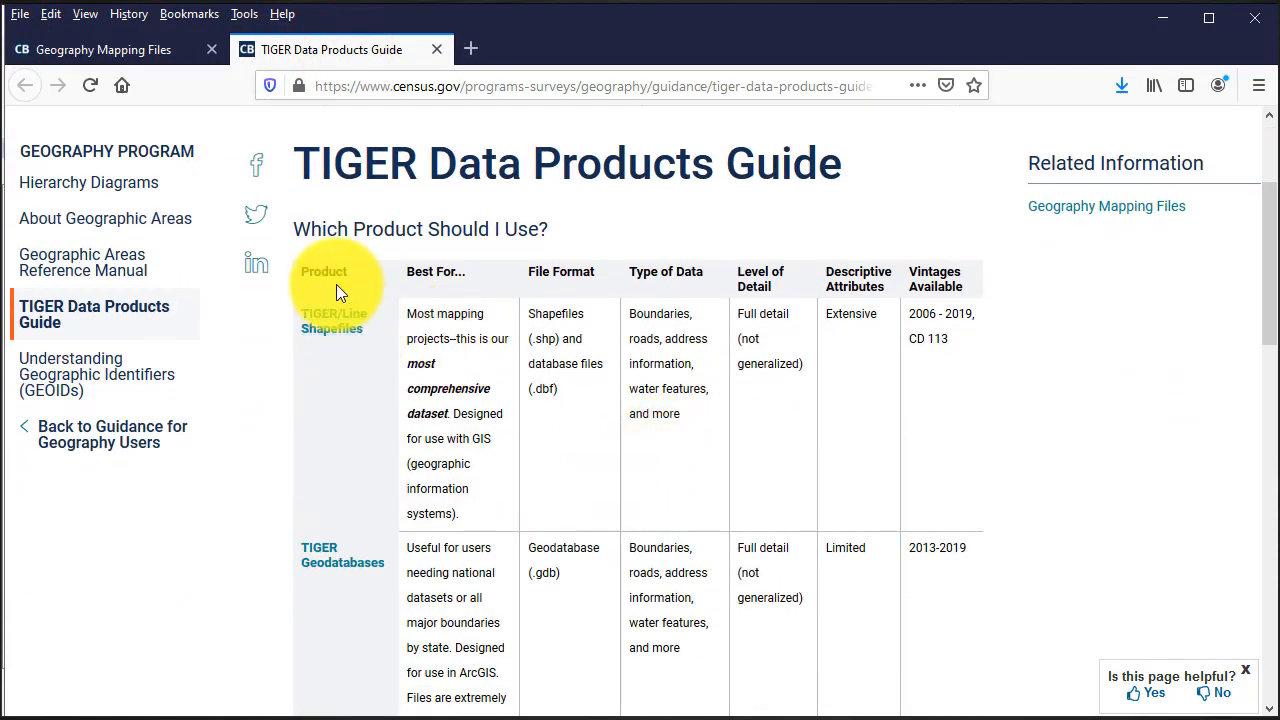
pyautogui.scroll(-5, 520, 435)
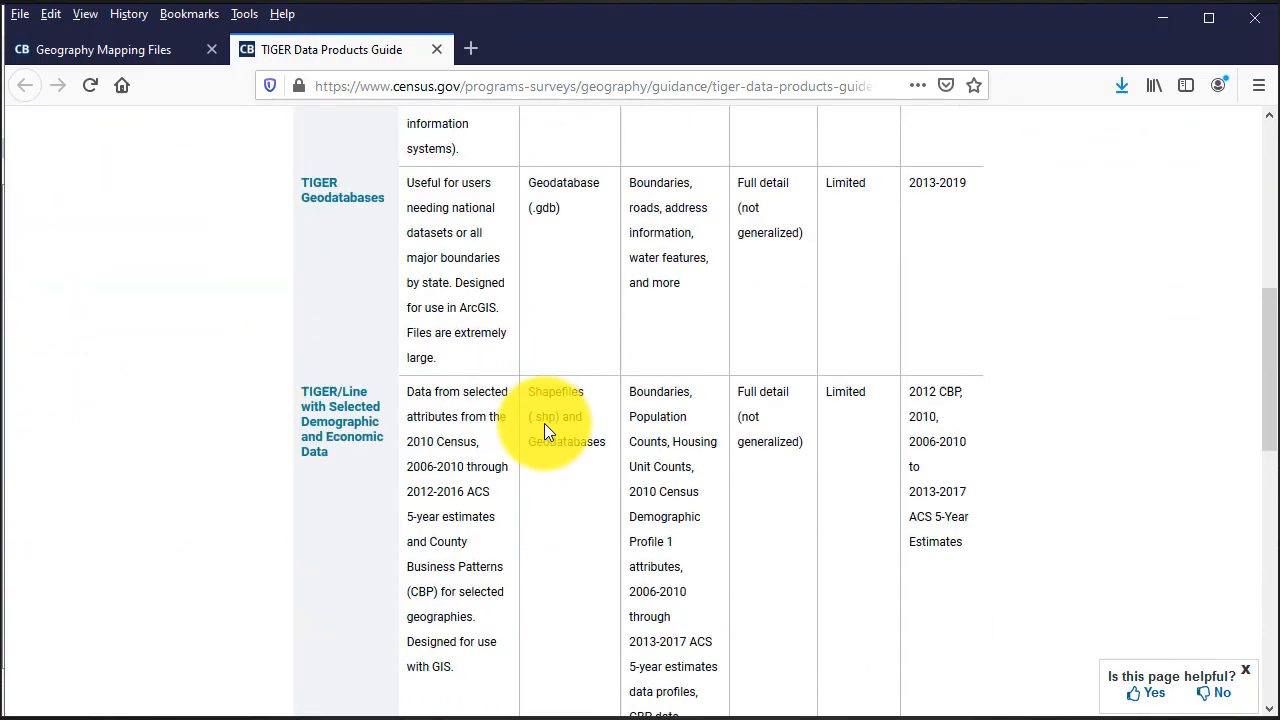
pyautogui.scroll(-3, 544, 423)
pyautogui.scroll(10, 544, 423)
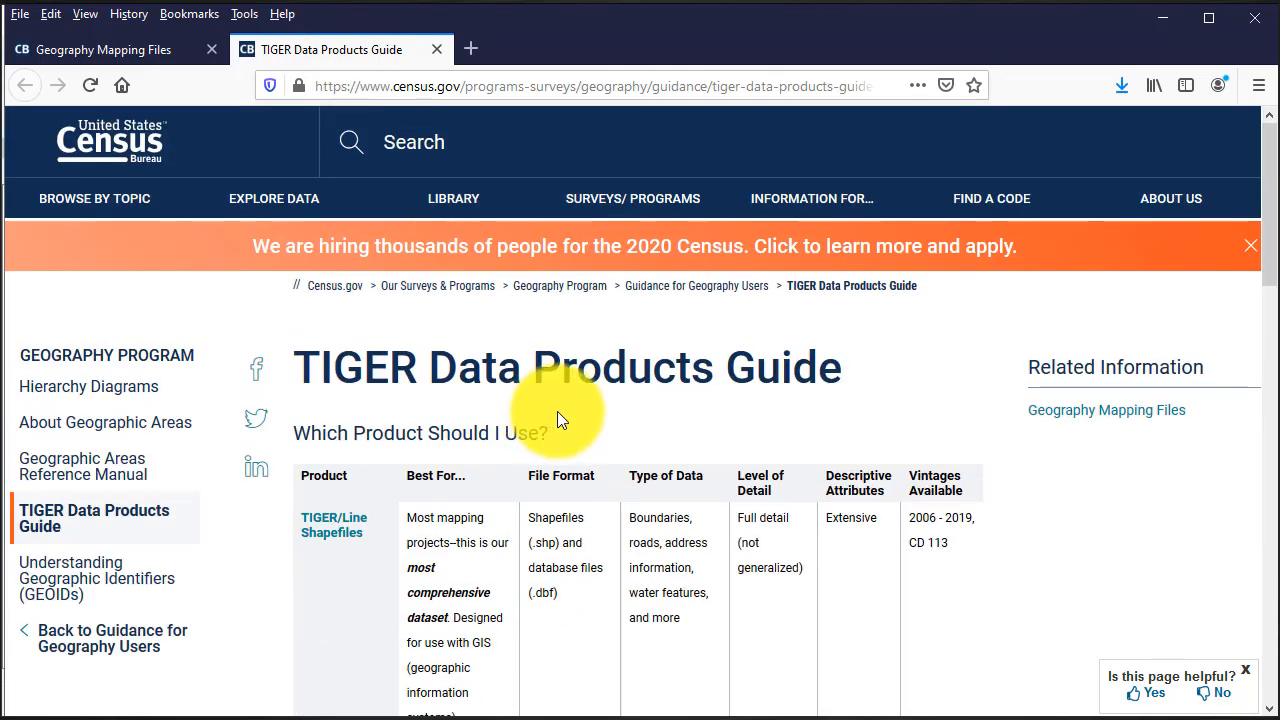
# Return to Geography Mapping Files, show the 2010 files and open the TIGER/Line Shapefiles page.
pyautogui.click(141, 49)
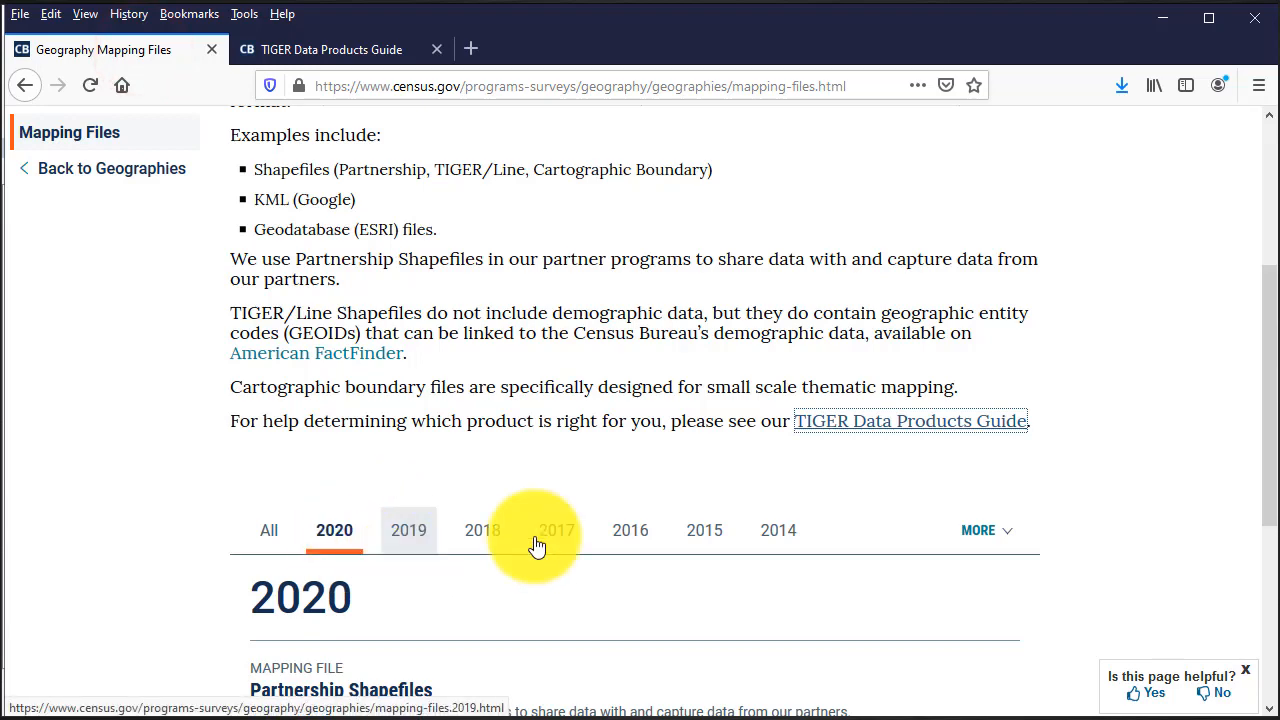
pyautogui.click(996, 531)
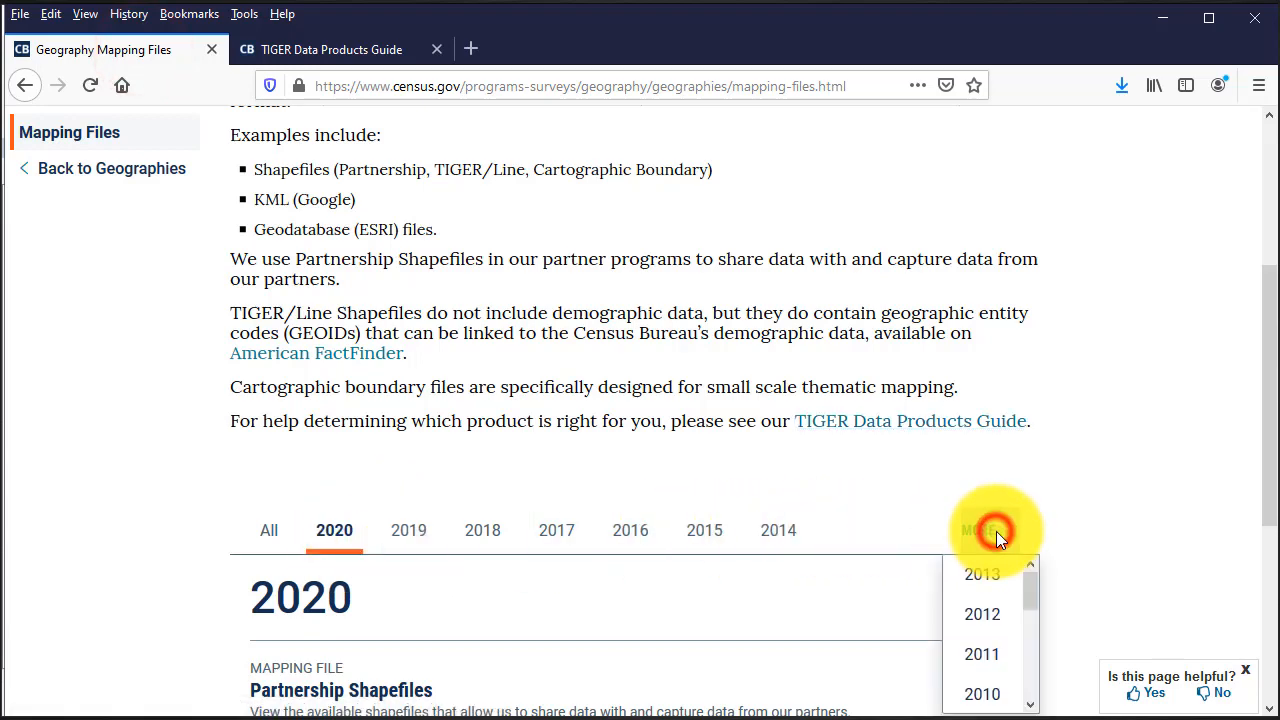
pyautogui.click(984, 688)
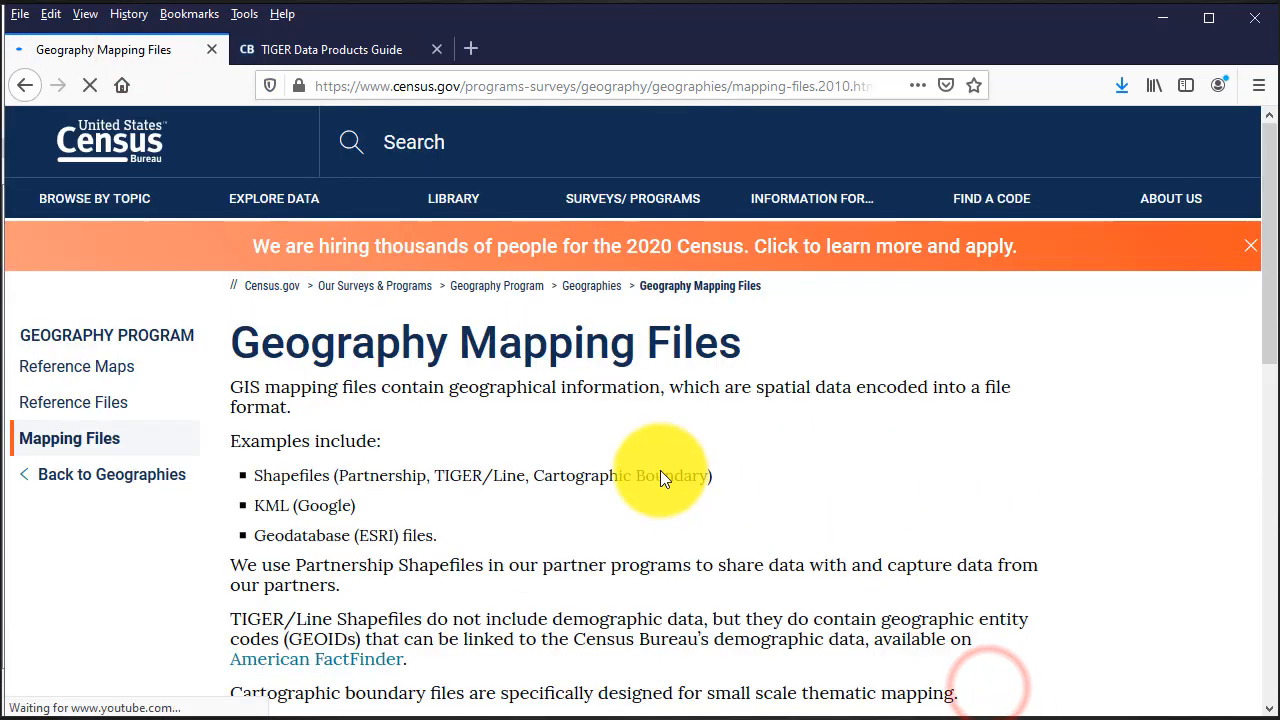
pyautogui.scroll(-5, 654, 468)
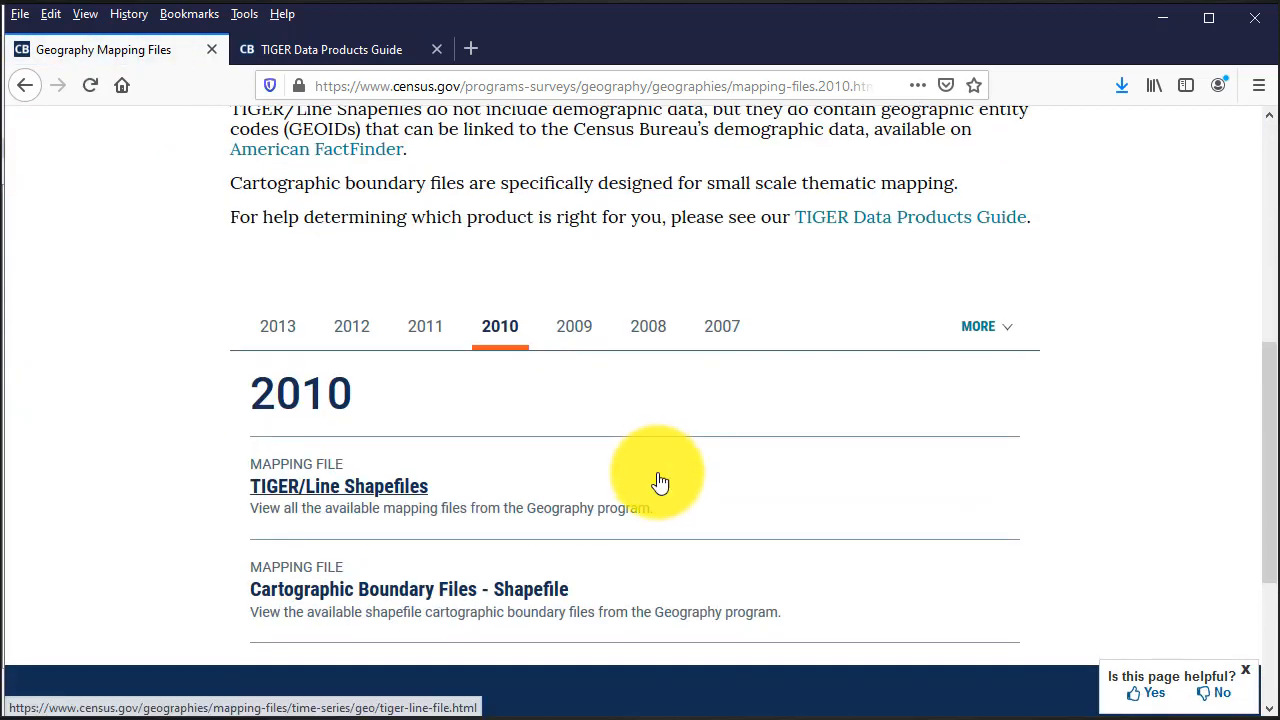
pyautogui.click(378, 495)
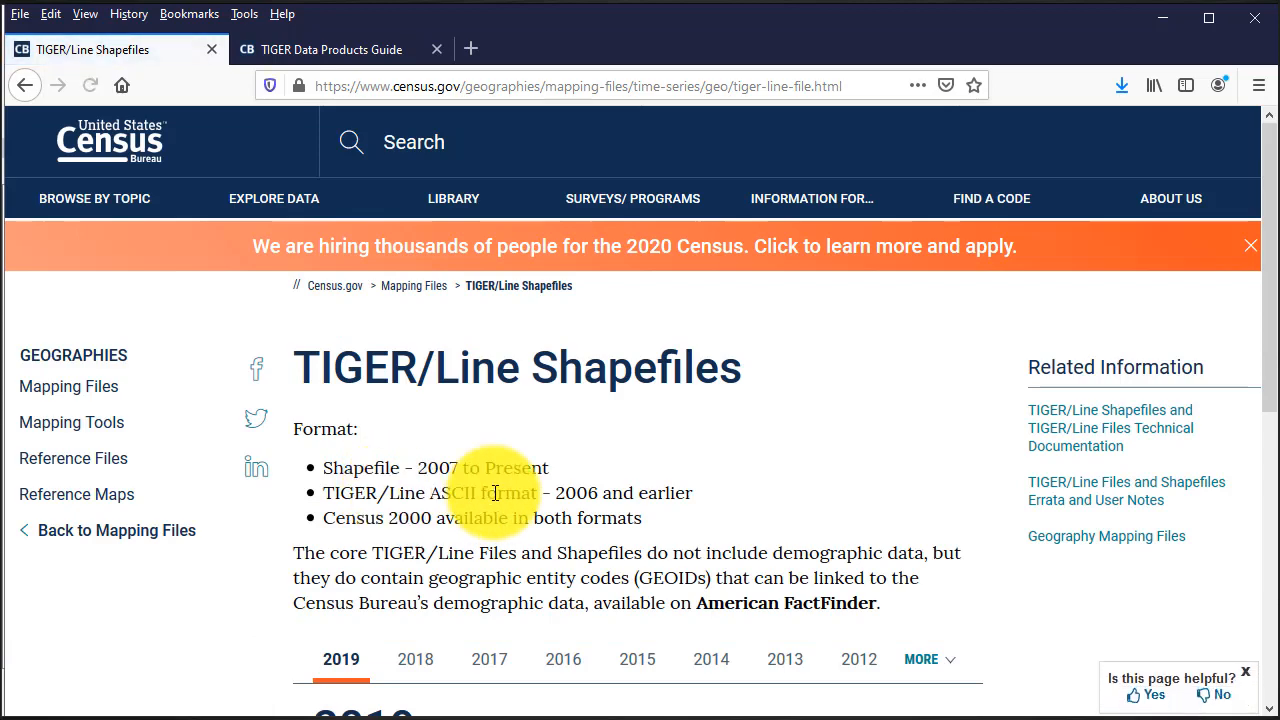
# Show the 2010 TIGER/Line Shapefiles release and open its download web interface.
pyautogui.scroll(-4, 540, 485)
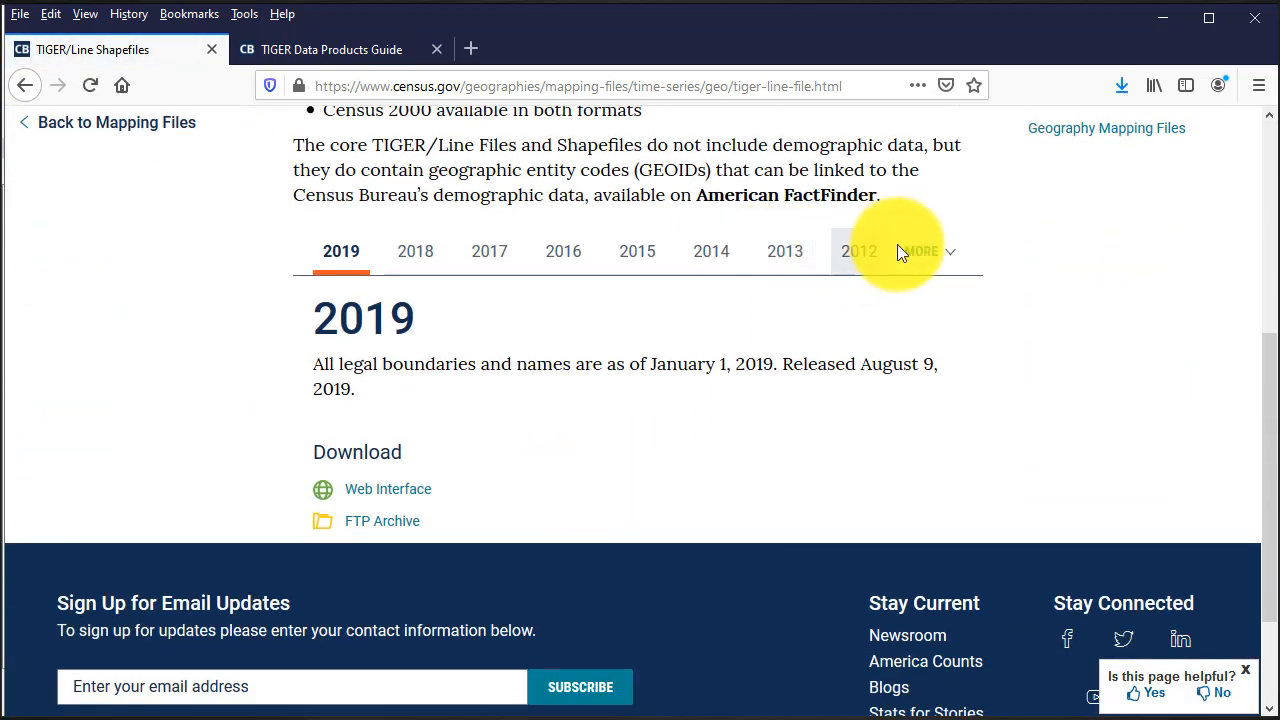
pyautogui.click(940, 251)
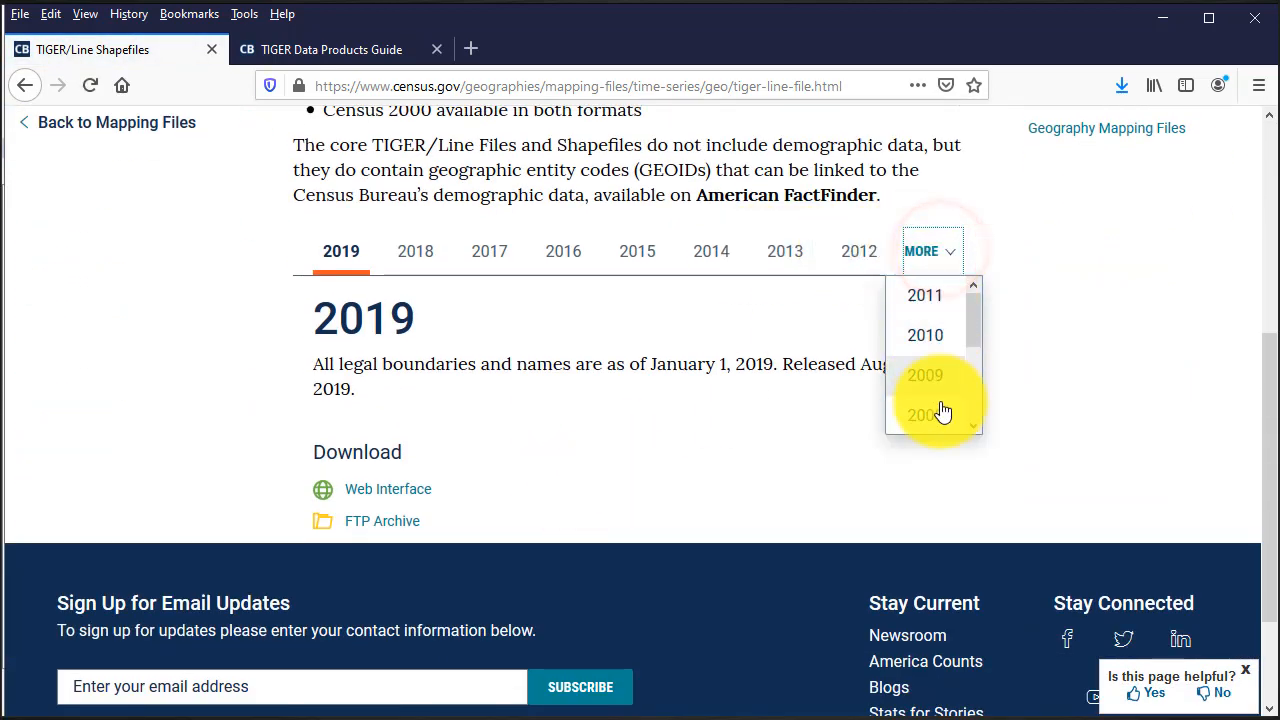
pyautogui.click(928, 333)
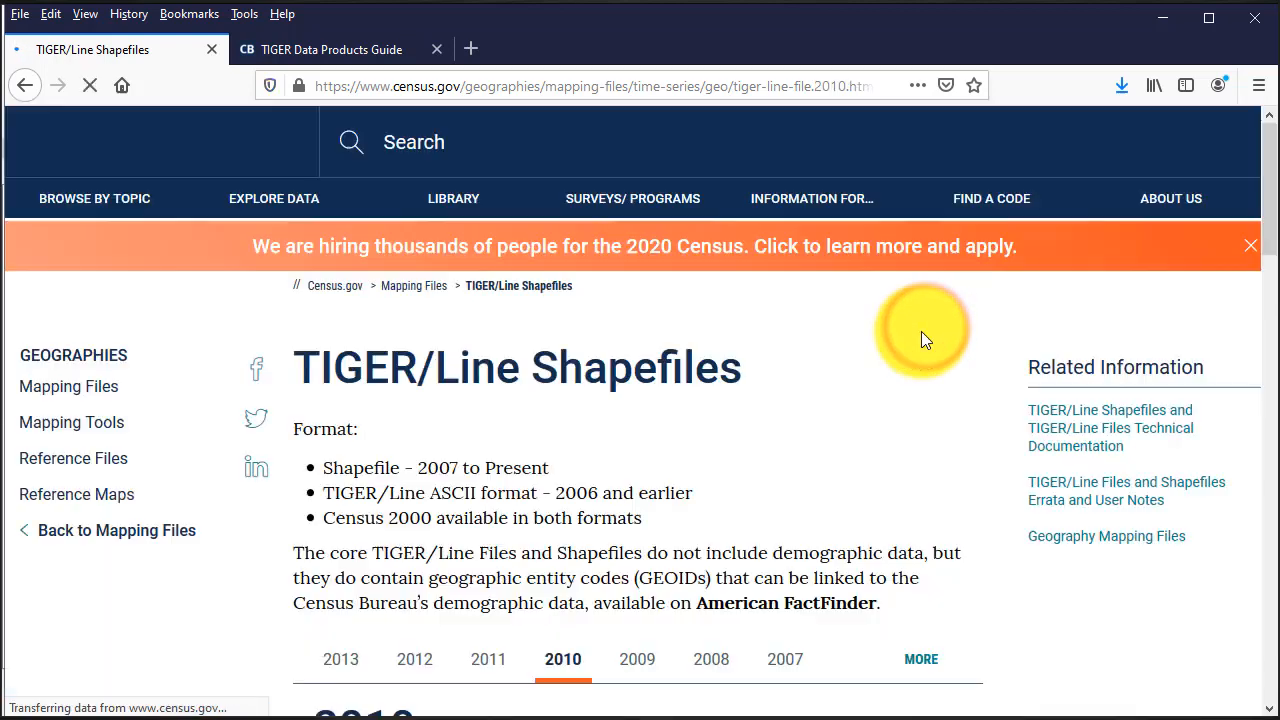
pyautogui.scroll(-4, 775, 399)
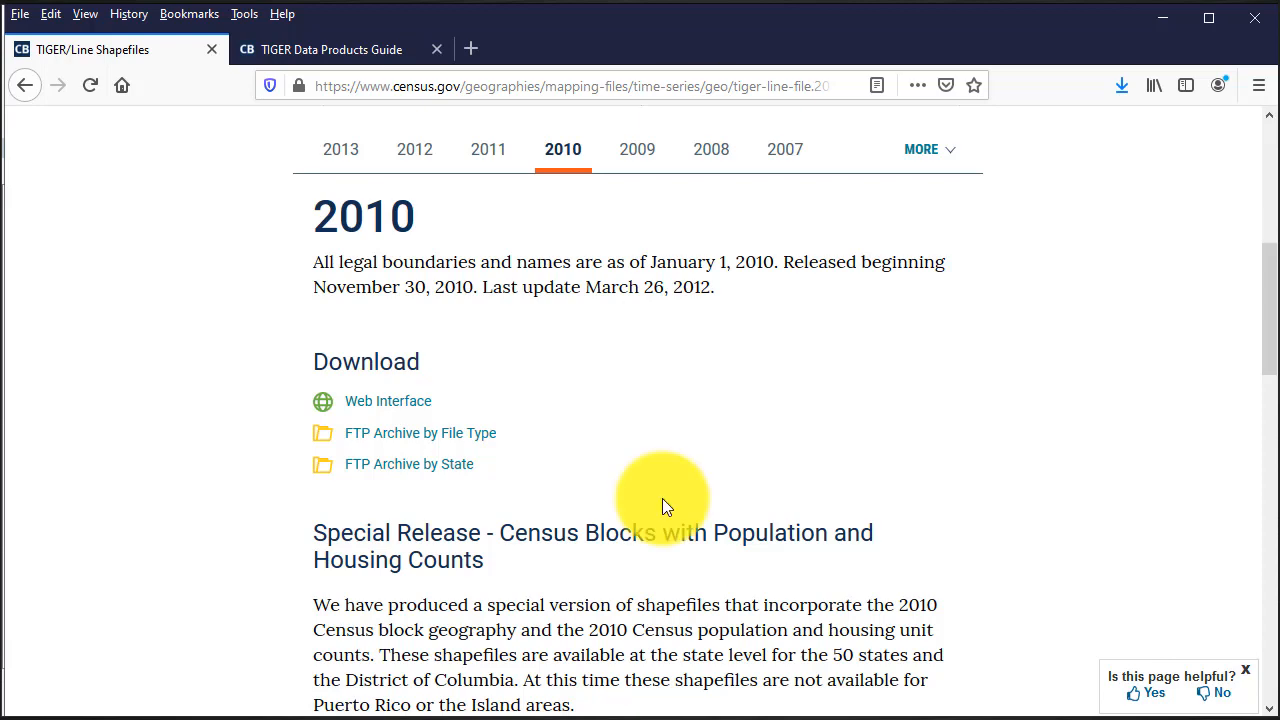
pyautogui.click(405, 402)
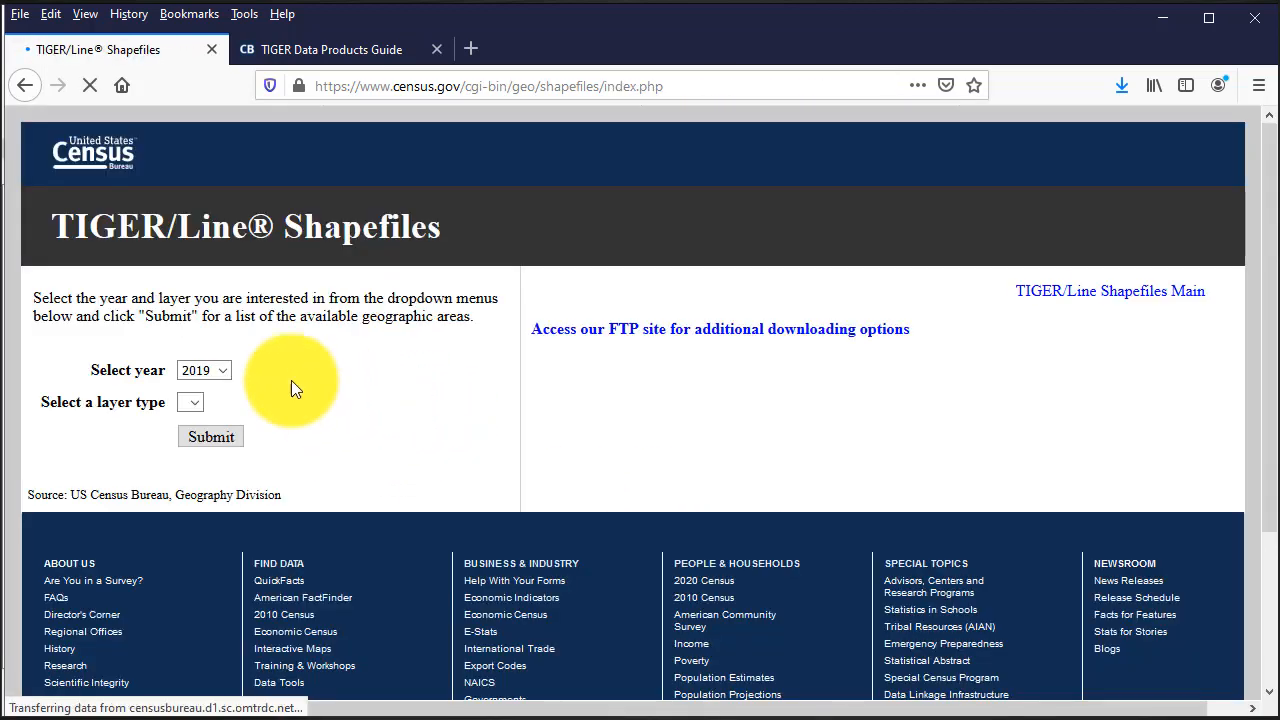
# Set the shapefile year to 2010 and the layer type to Counties (and equivalent).
pyautogui.click(226, 370)
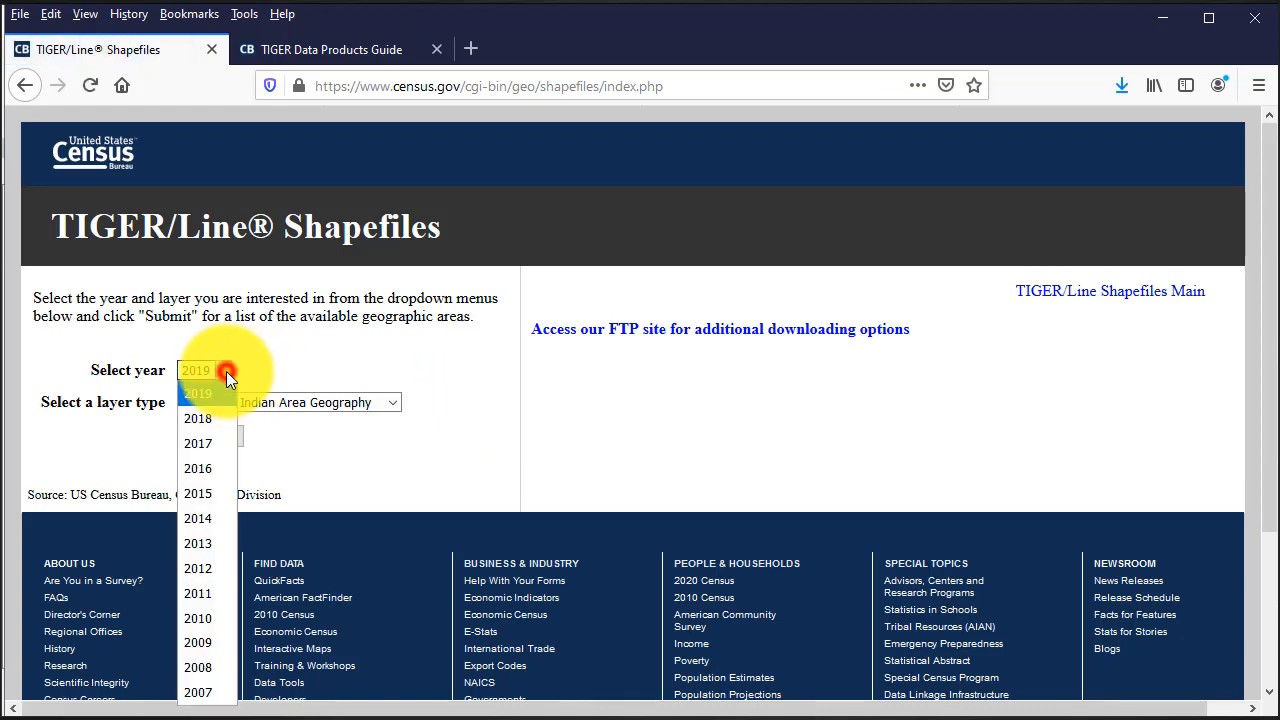
pyautogui.click(220, 618)
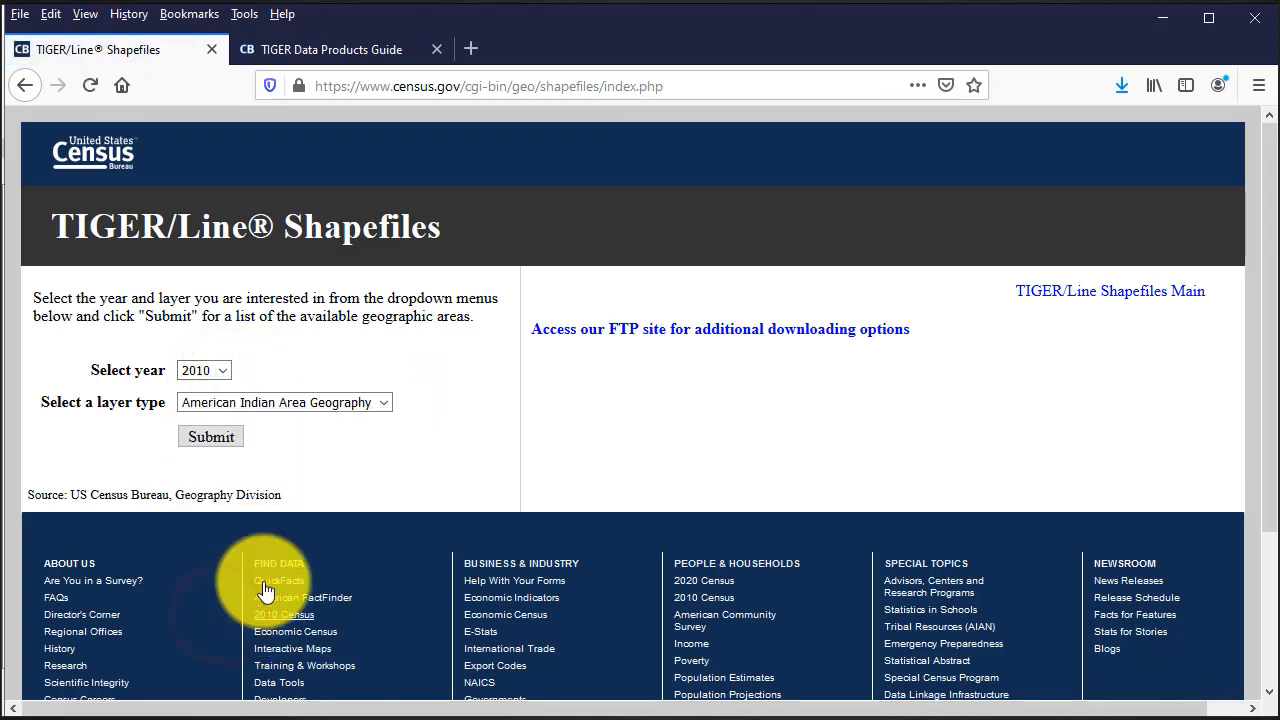
pyautogui.click(384, 401)
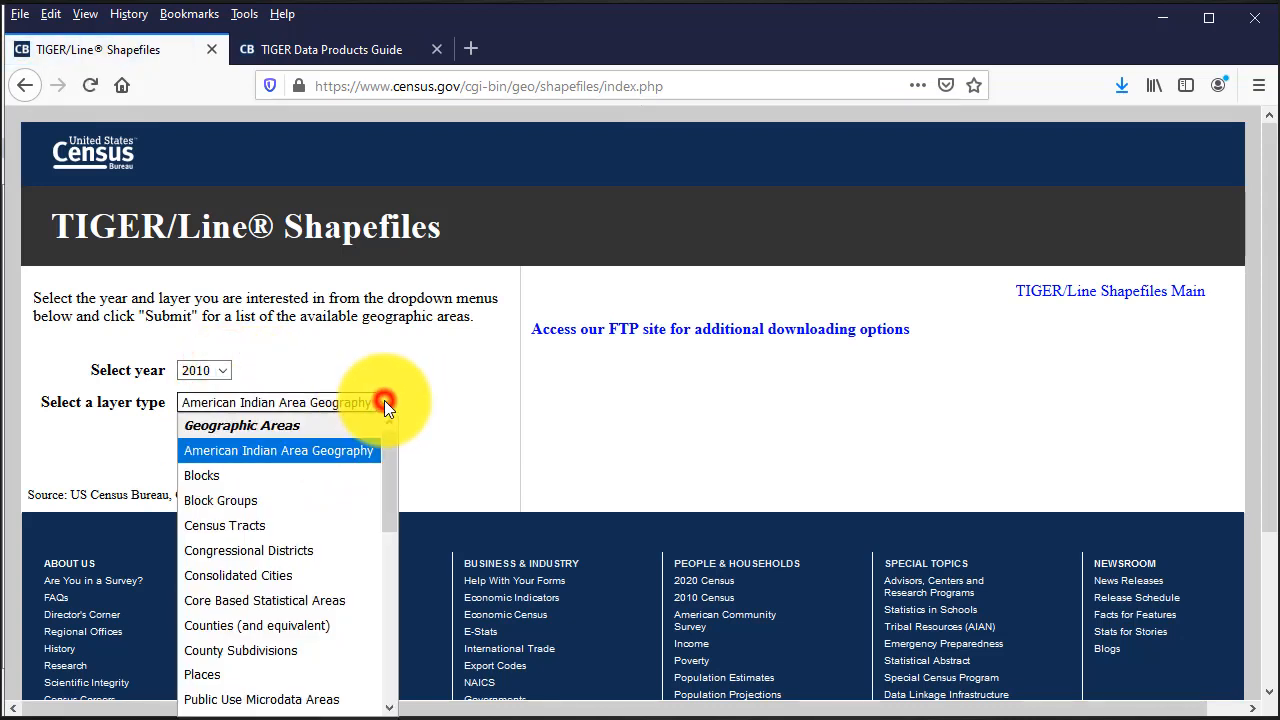
pyautogui.click(304, 621)
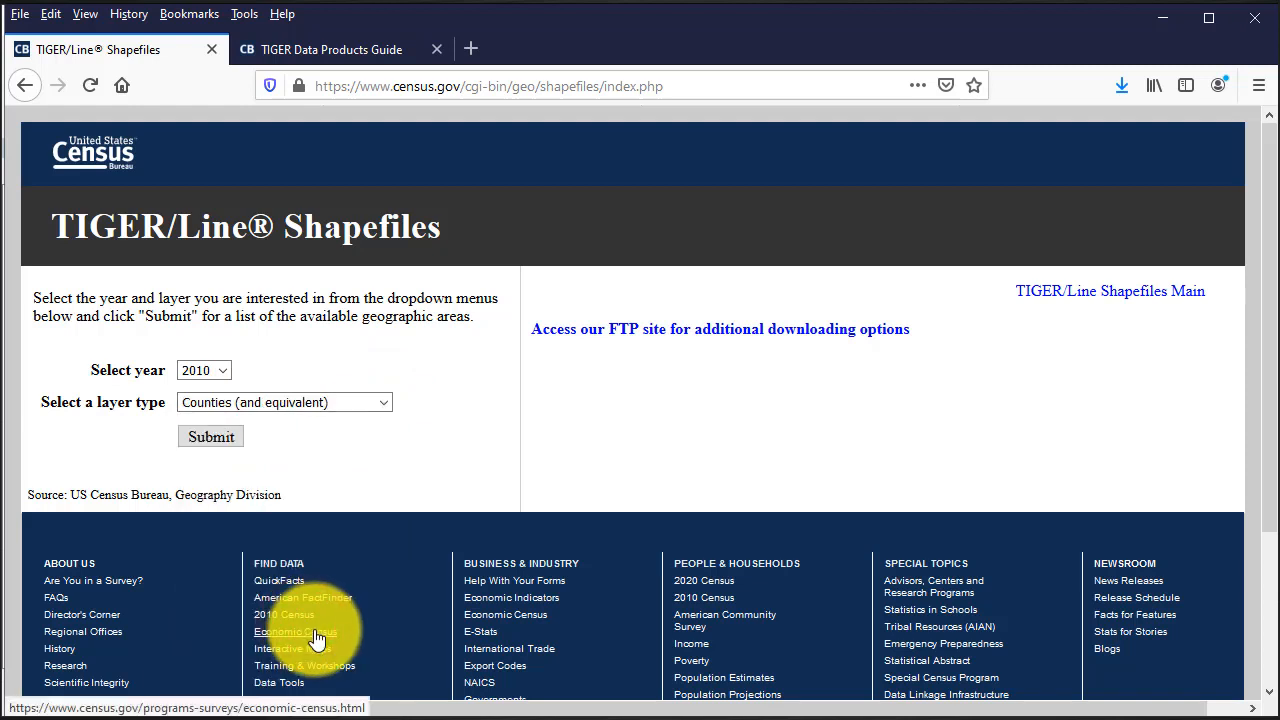
# Submit the selection and request the 2010 County and Equivalent shapefile download for Washington.
pyautogui.click(214, 437)
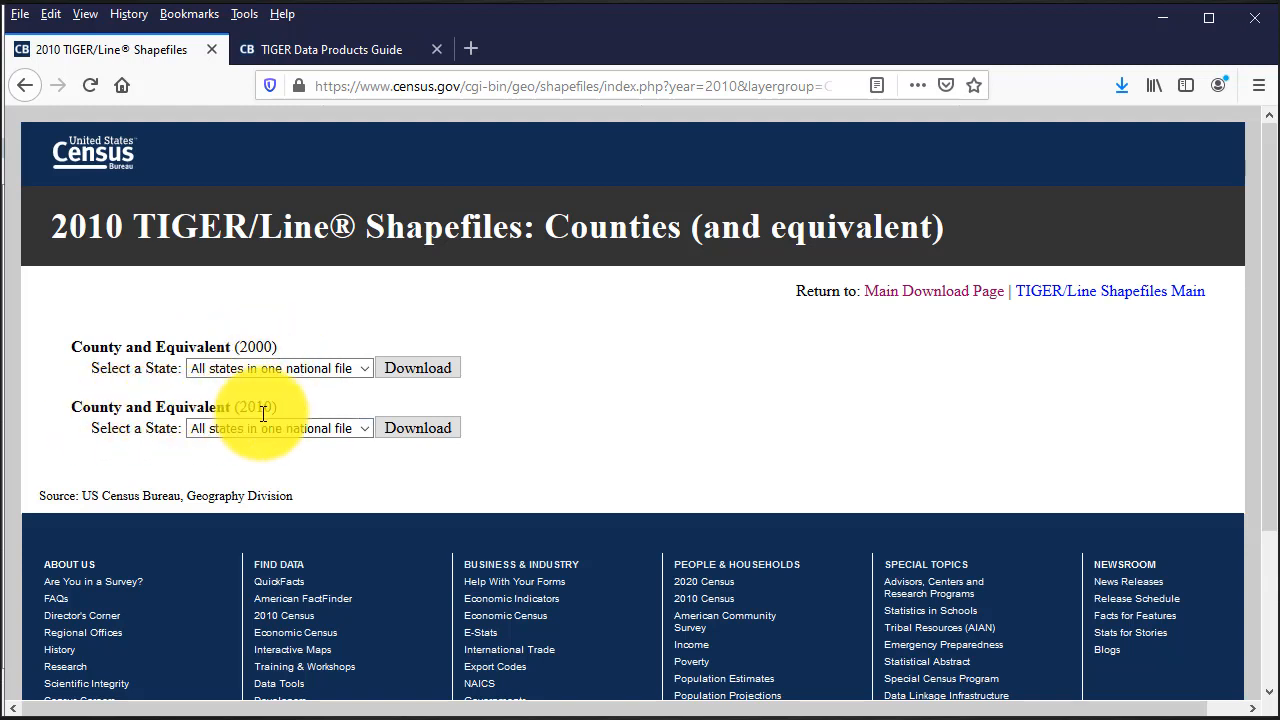
pyautogui.click(366, 431)
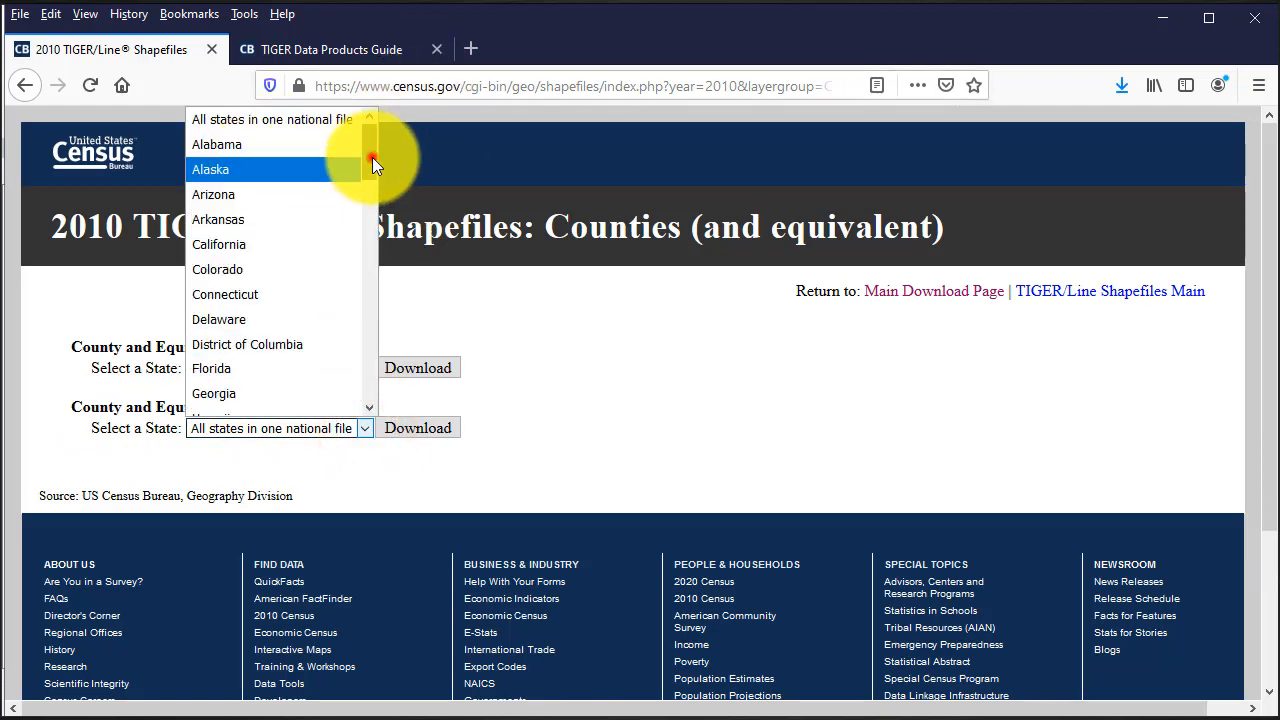
pyautogui.moveTo(371, 157); pyautogui.dragTo(372, 400)
pyautogui.click(262, 327)
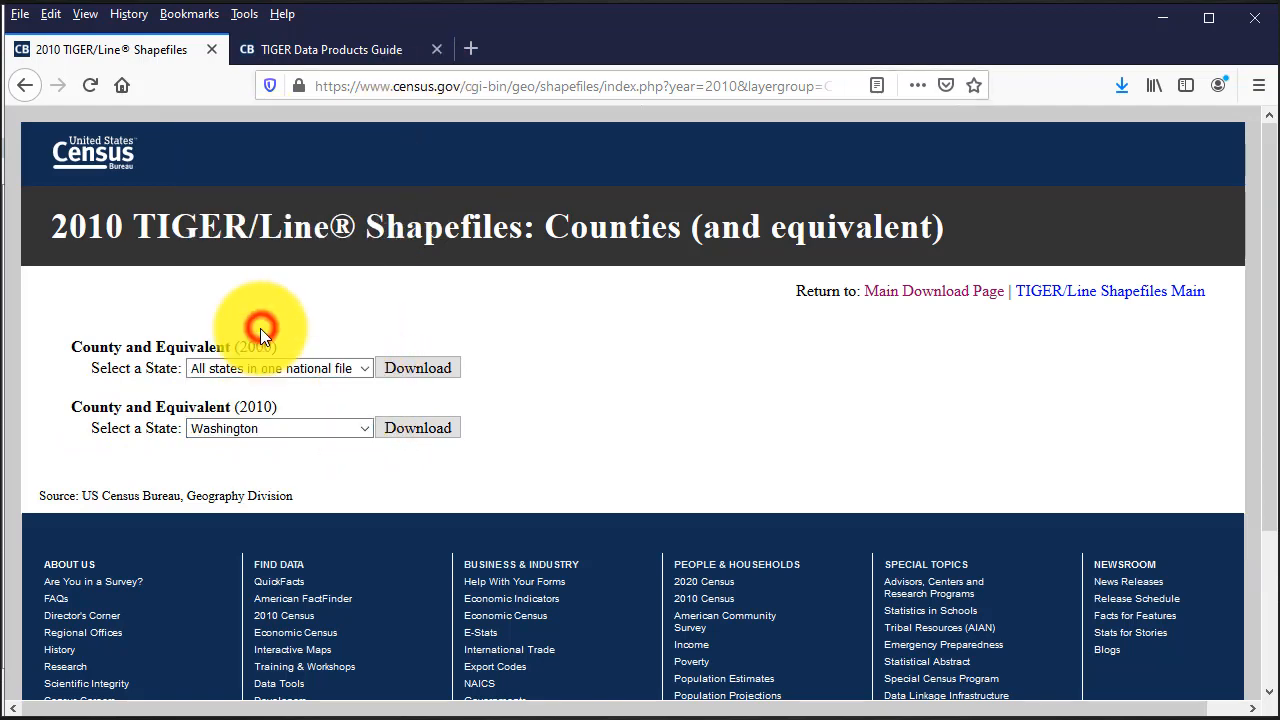
pyautogui.click(426, 430)
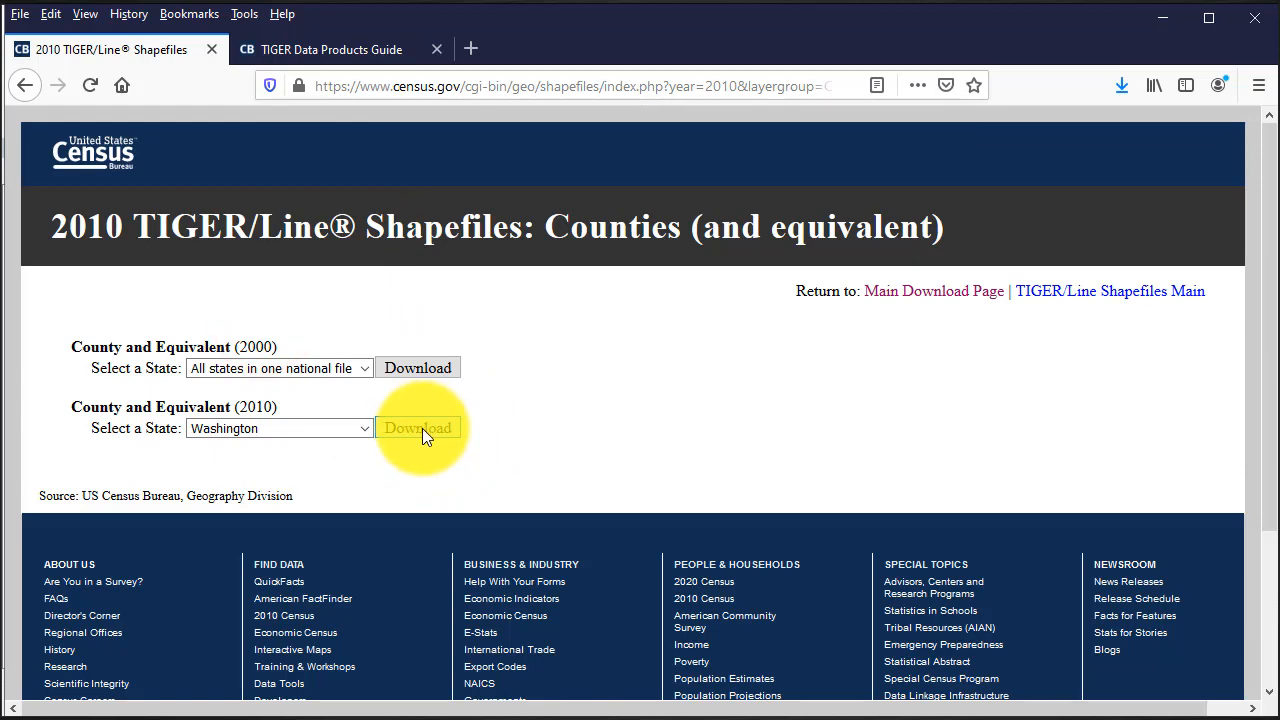
pyautogui.click(422, 427)
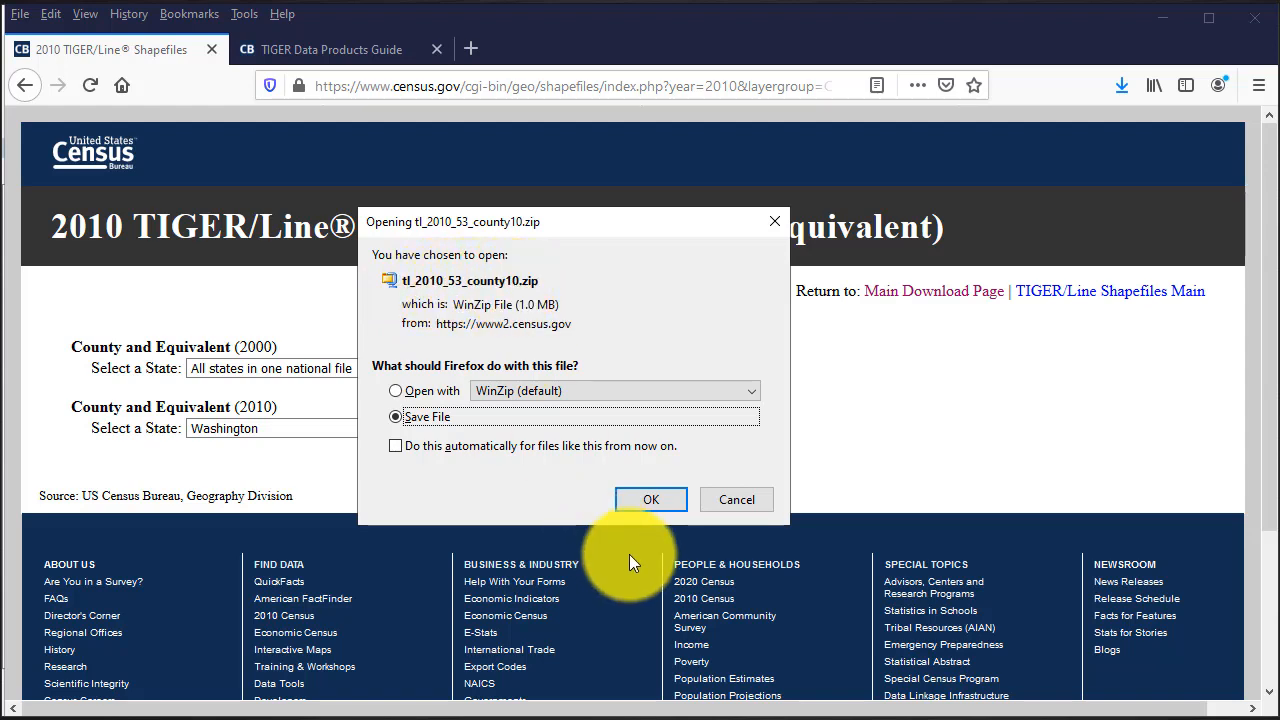
# Save tl_2010_53_county10.zip in a new RAW_Data_K6 subfolder named "Census_2010_TIGER_Line_Shapefiles_ WA_Counties".
pyautogui.click(643, 503)
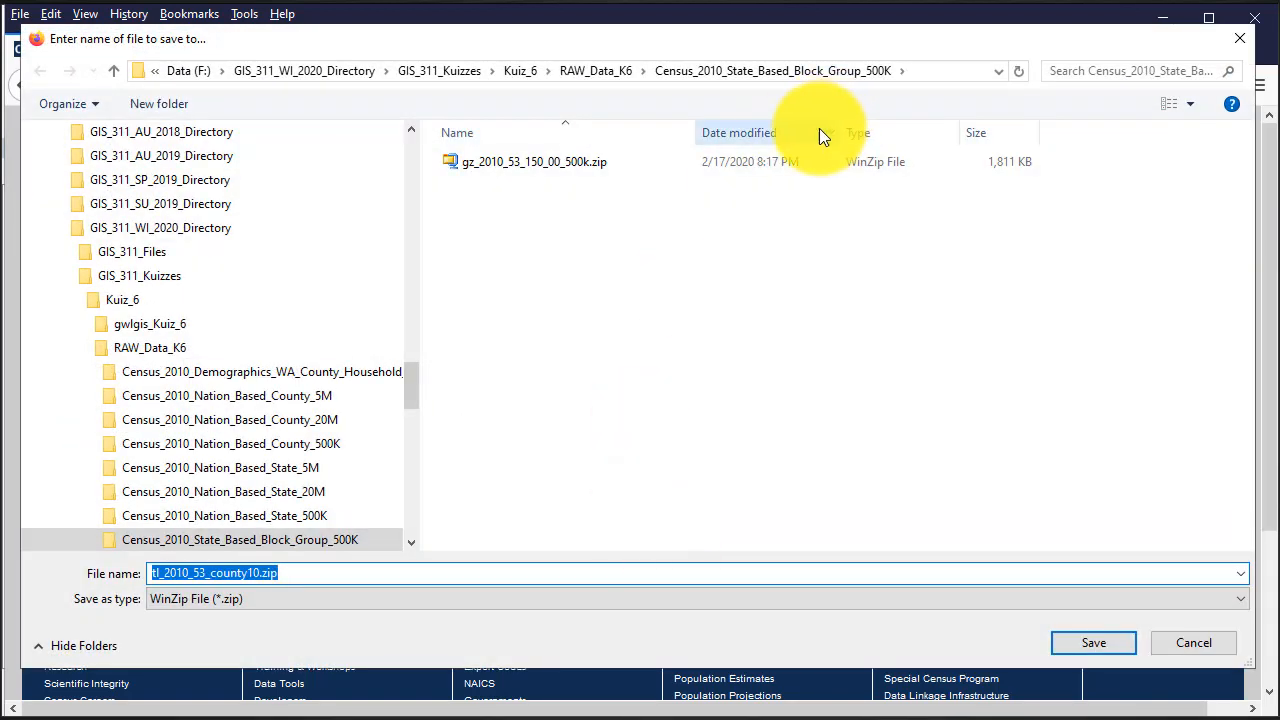
pyautogui.click(598, 70)
pyautogui.moveTo(639, 38); pyautogui.dragTo(637, 59)
pyautogui.click(157, 122)
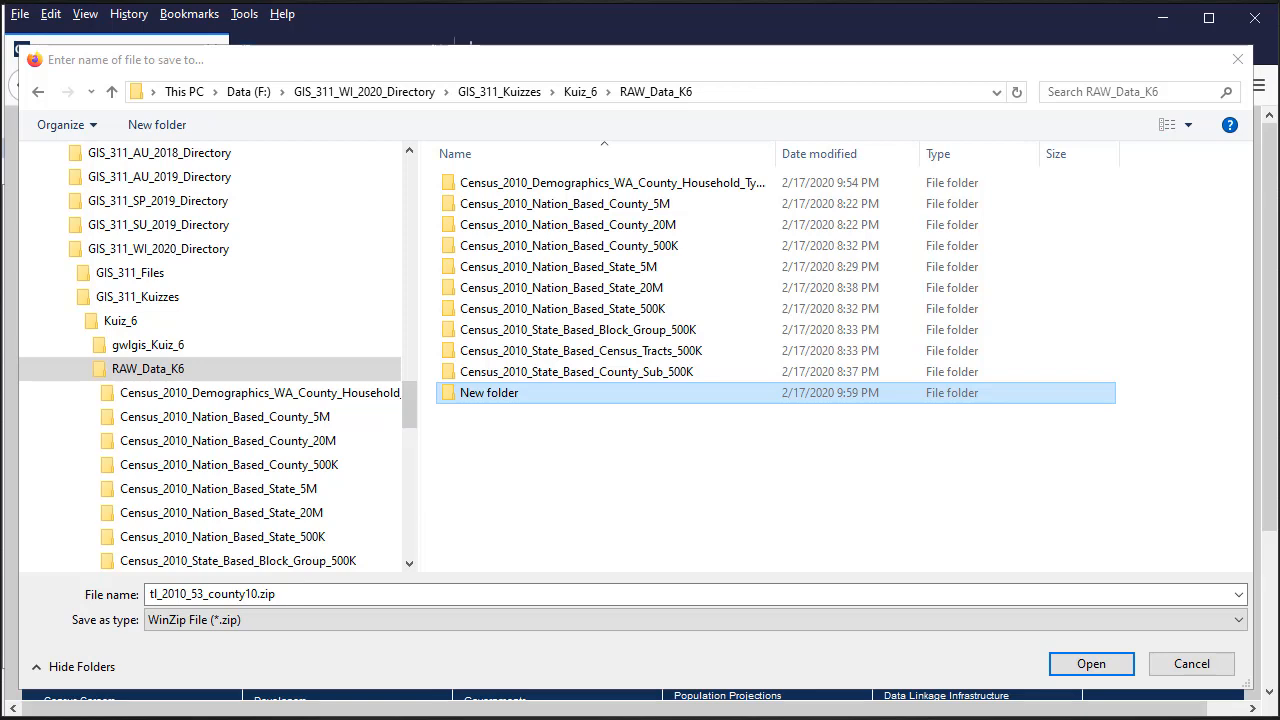
pyautogui.click(501, 390)
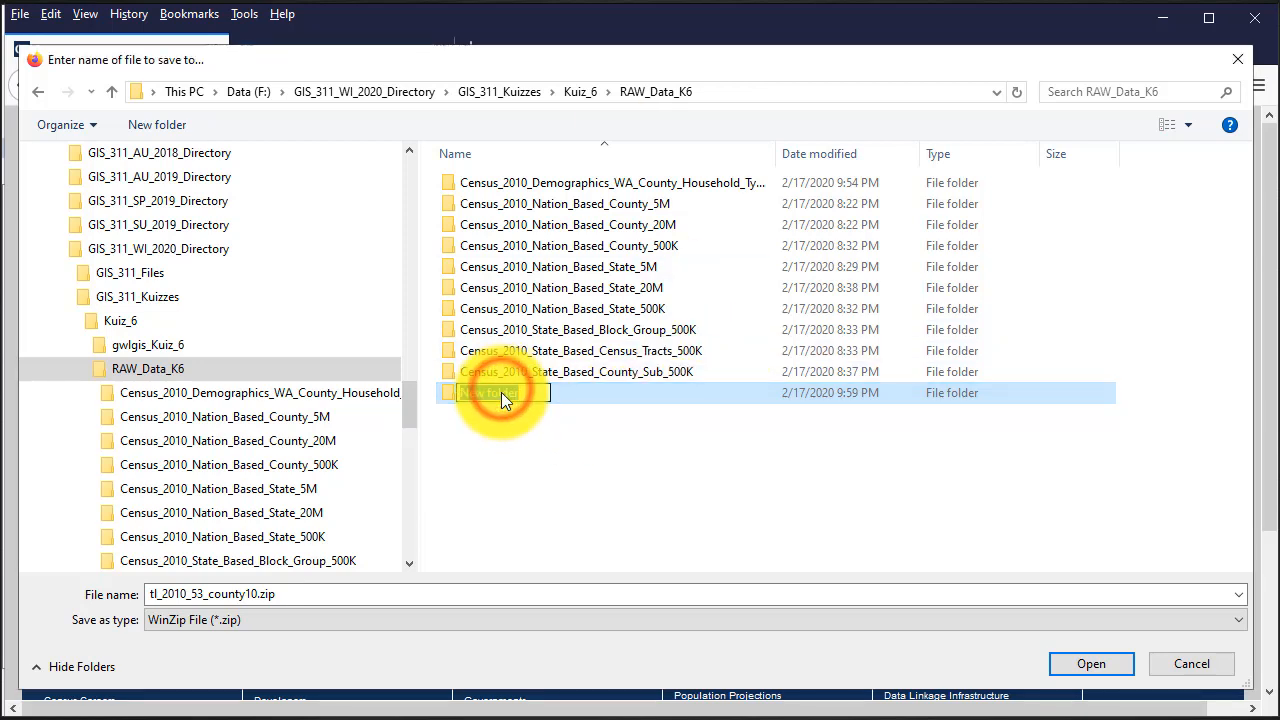
pyautogui.write('Census_2010_TIGER_Line_Shapefiles_ WA_Counties')
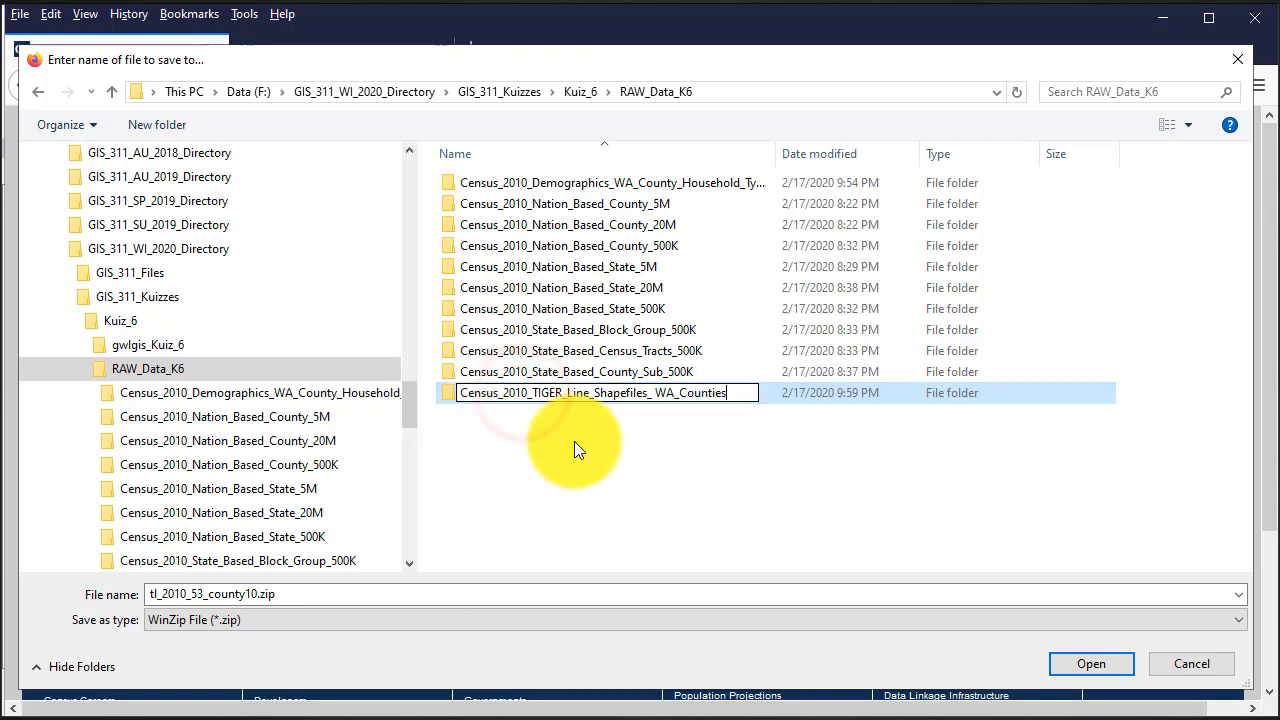
pyautogui.click(573, 441)
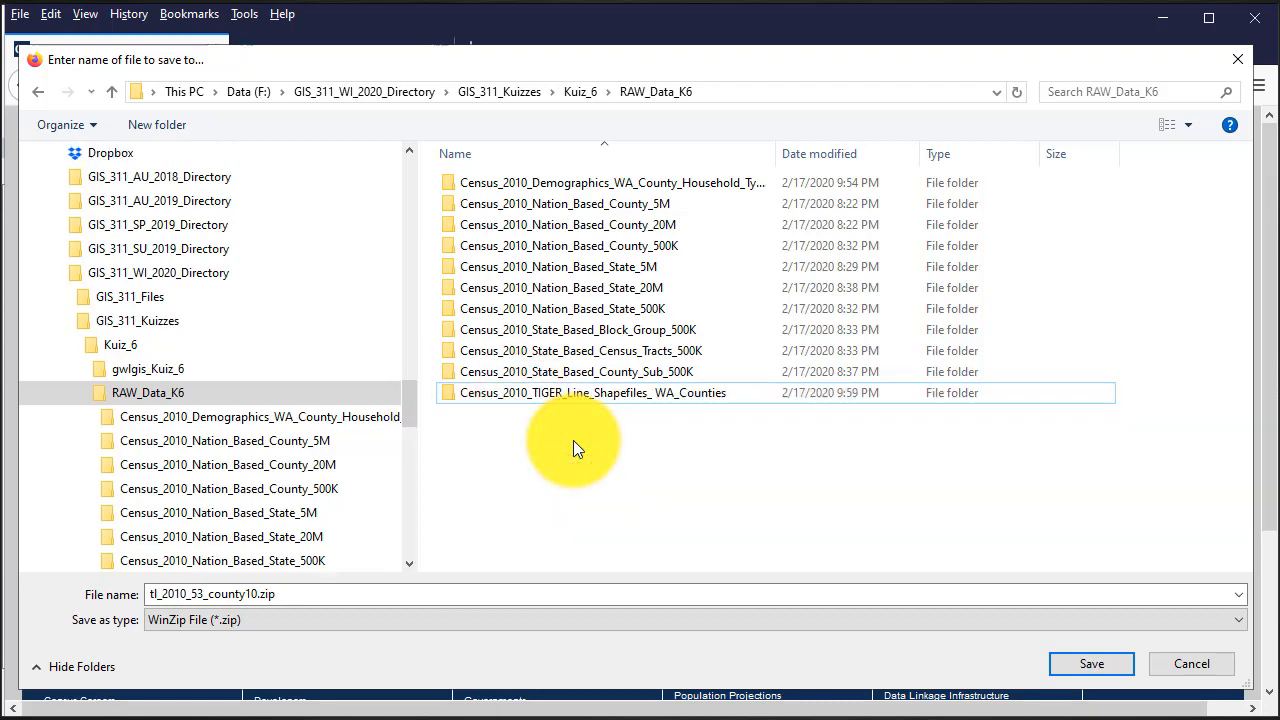
pyautogui.doubleClick(557, 388)
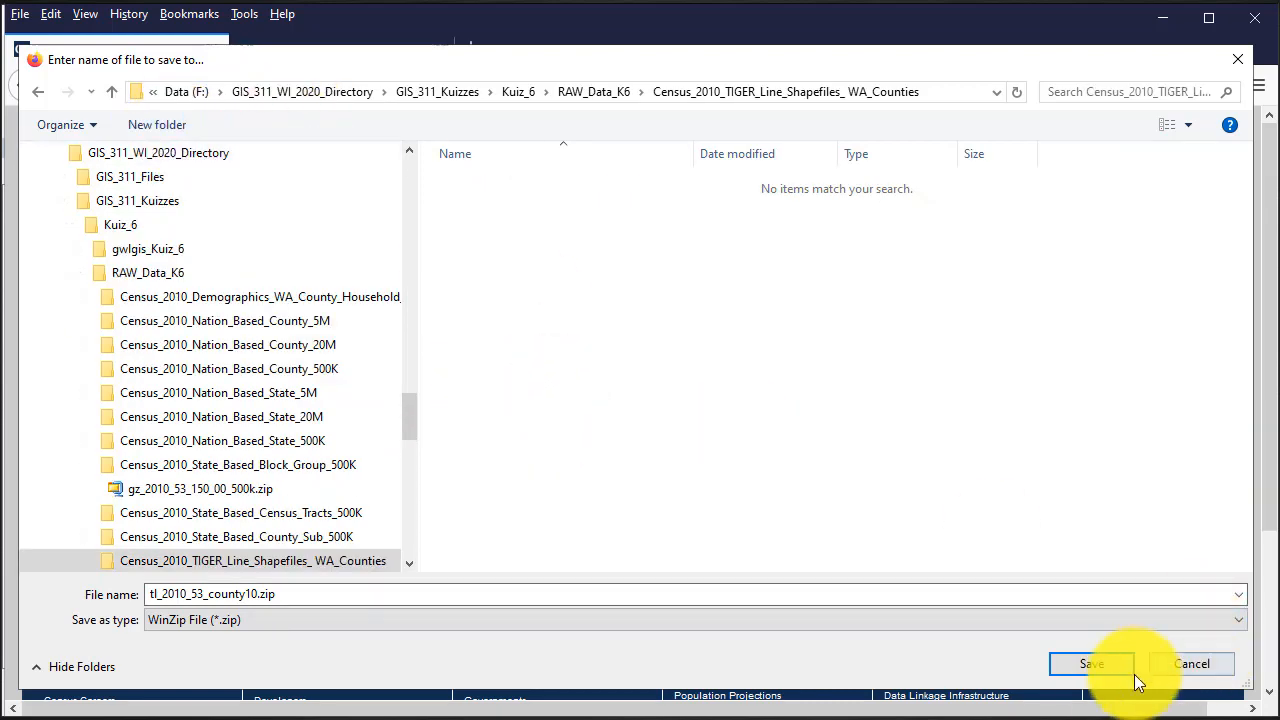
pyautogui.click(1091, 665)
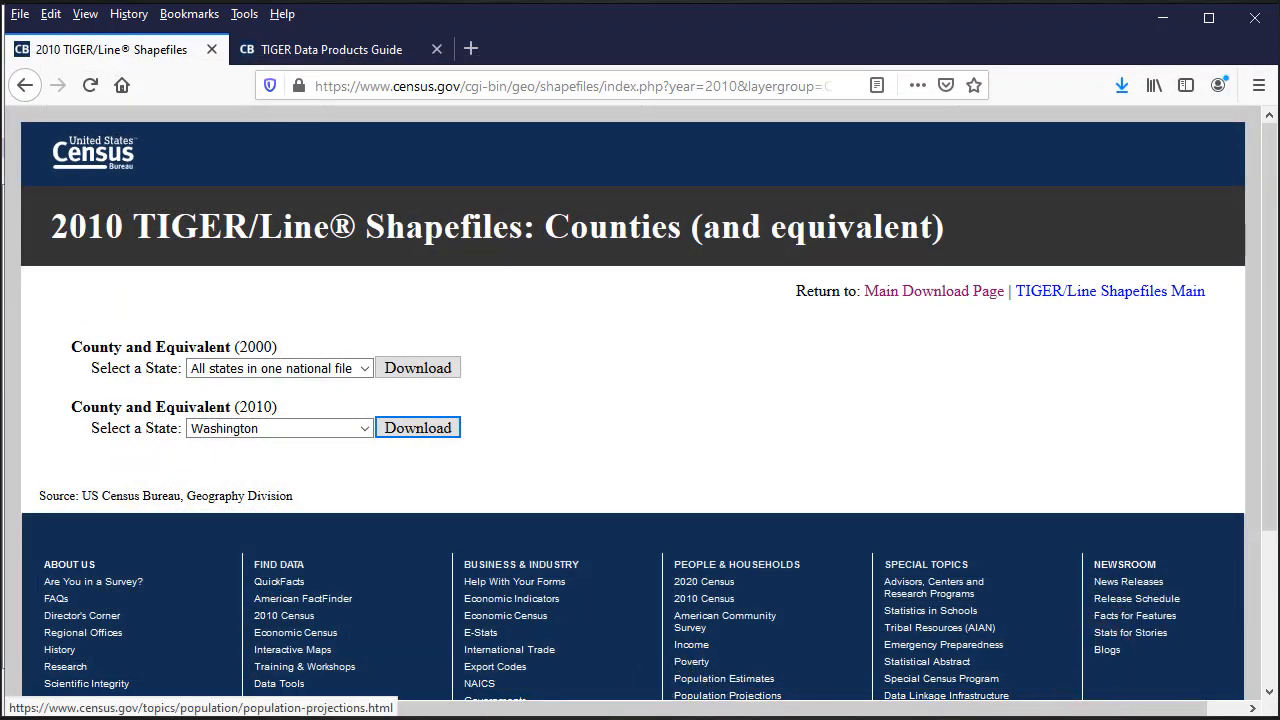
# Switch to File Explorer and extract tl_2010_53_county10.zip into its own Census_2010_TIGER_Line_Shapefiles_ WA_Counties folder using WinZip.
pyautogui.click(357, 708)
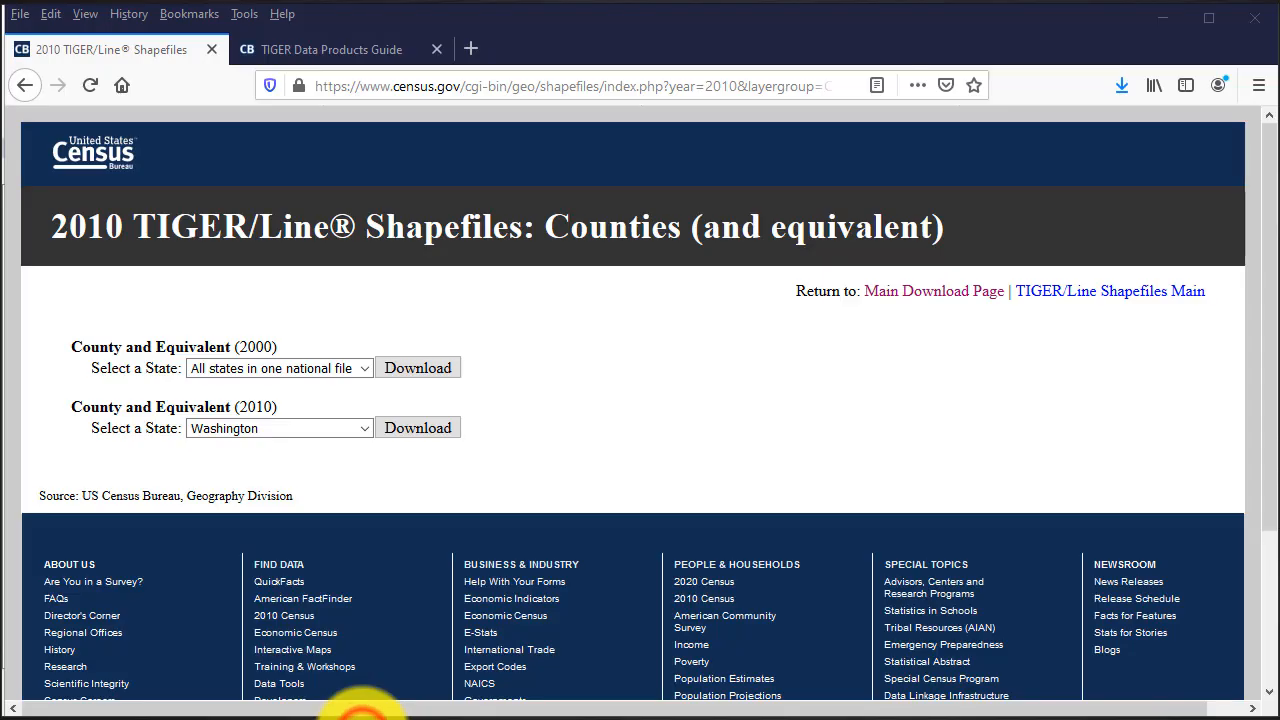
pyautogui.click(265, 704)
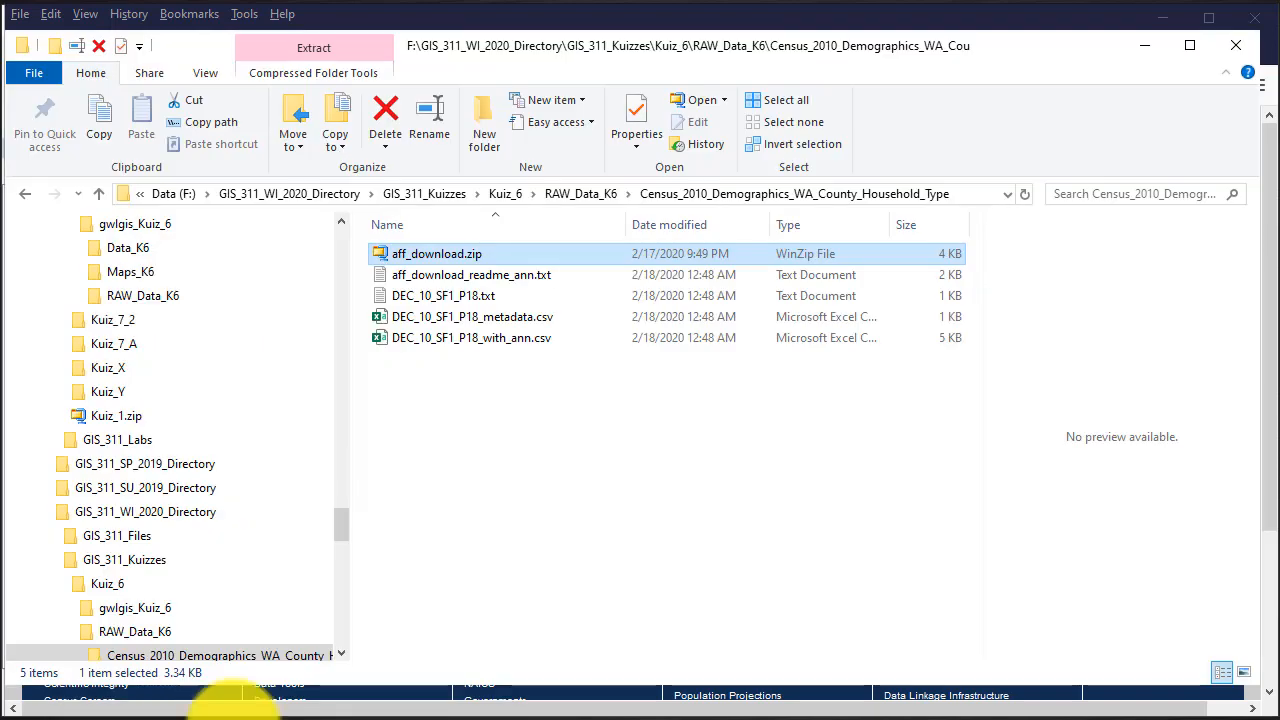
pyautogui.click(588, 194)
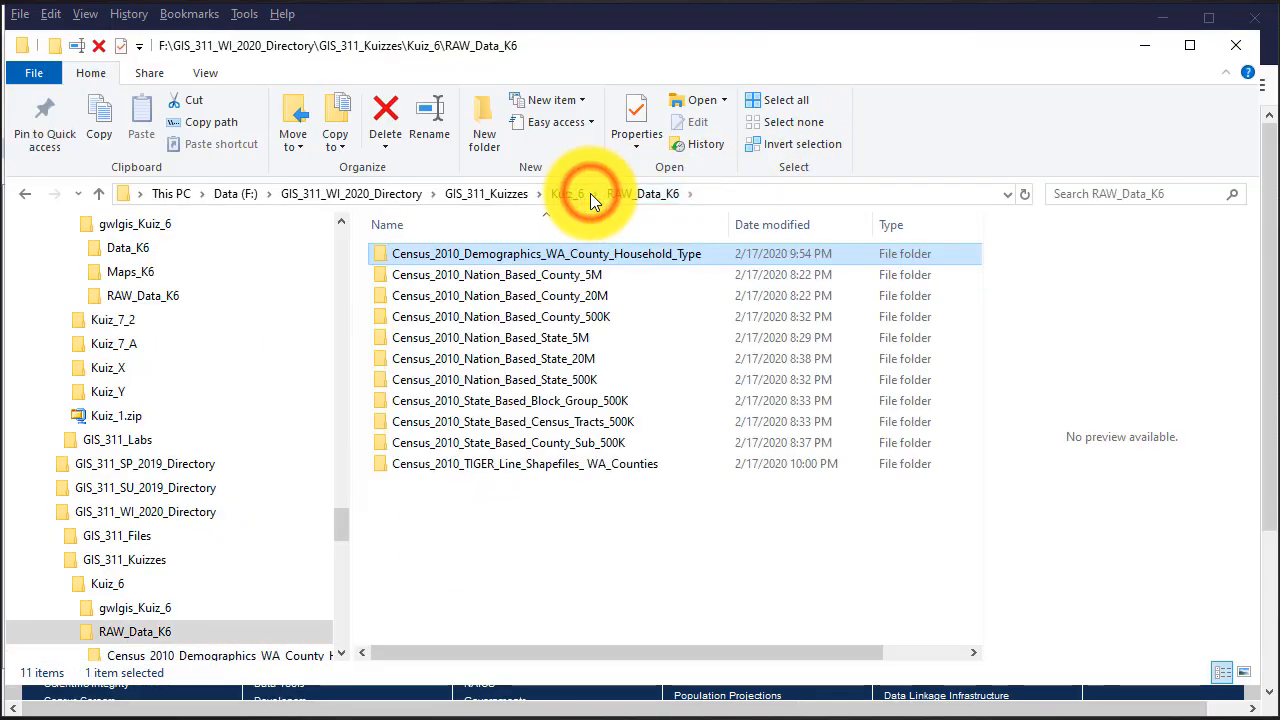
pyautogui.doubleClick(553, 464)
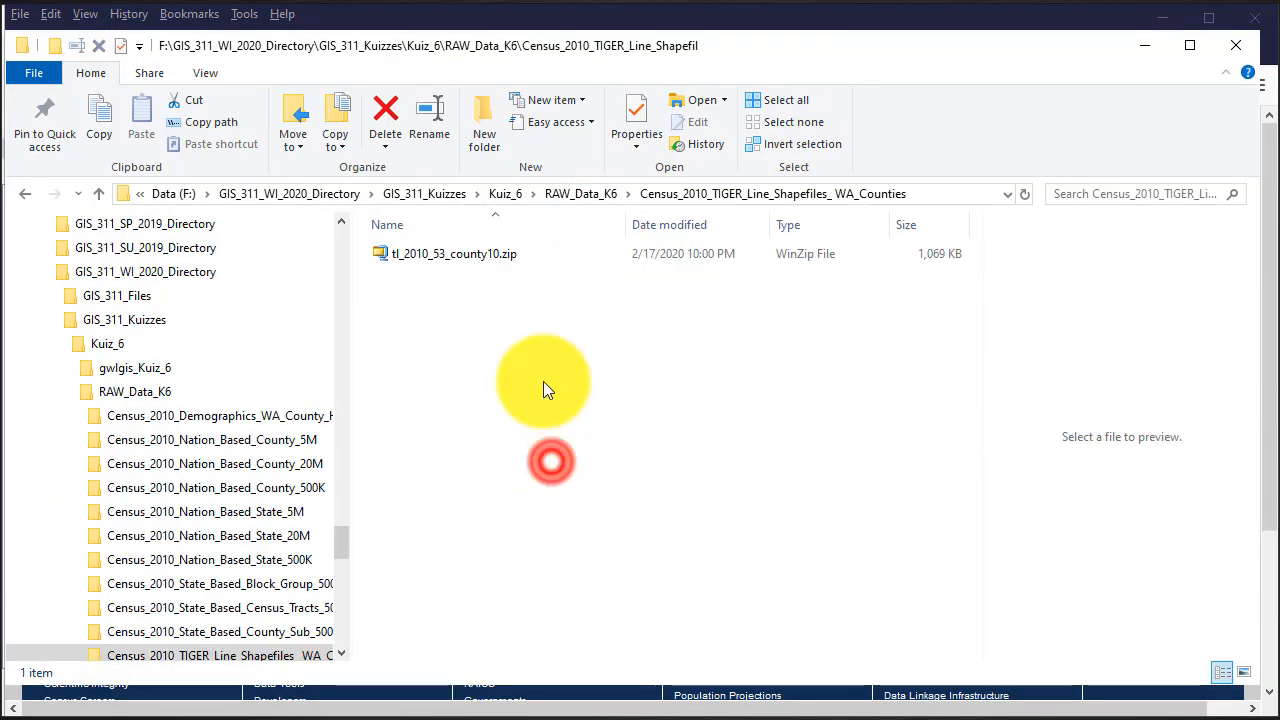
pyautogui.click(482, 254)
pyautogui.rightClick(482, 254)
pyautogui.moveTo(556, 485)
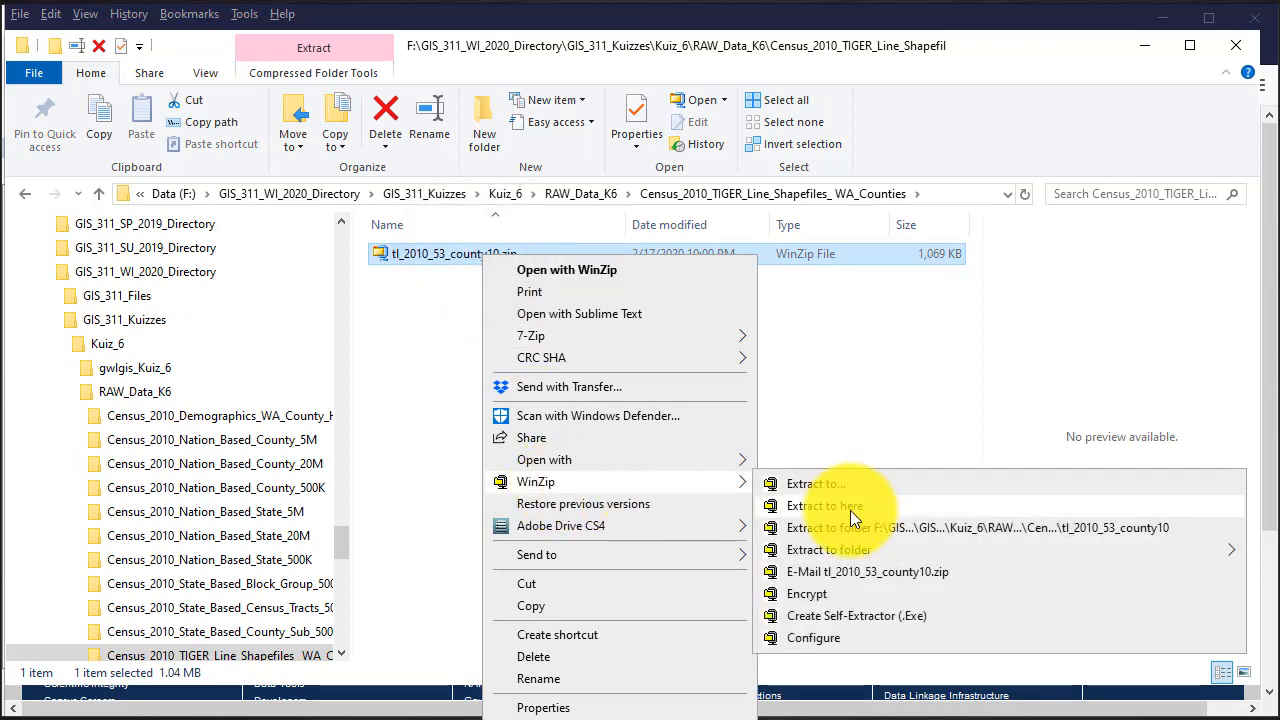
pyautogui.click(849, 506)
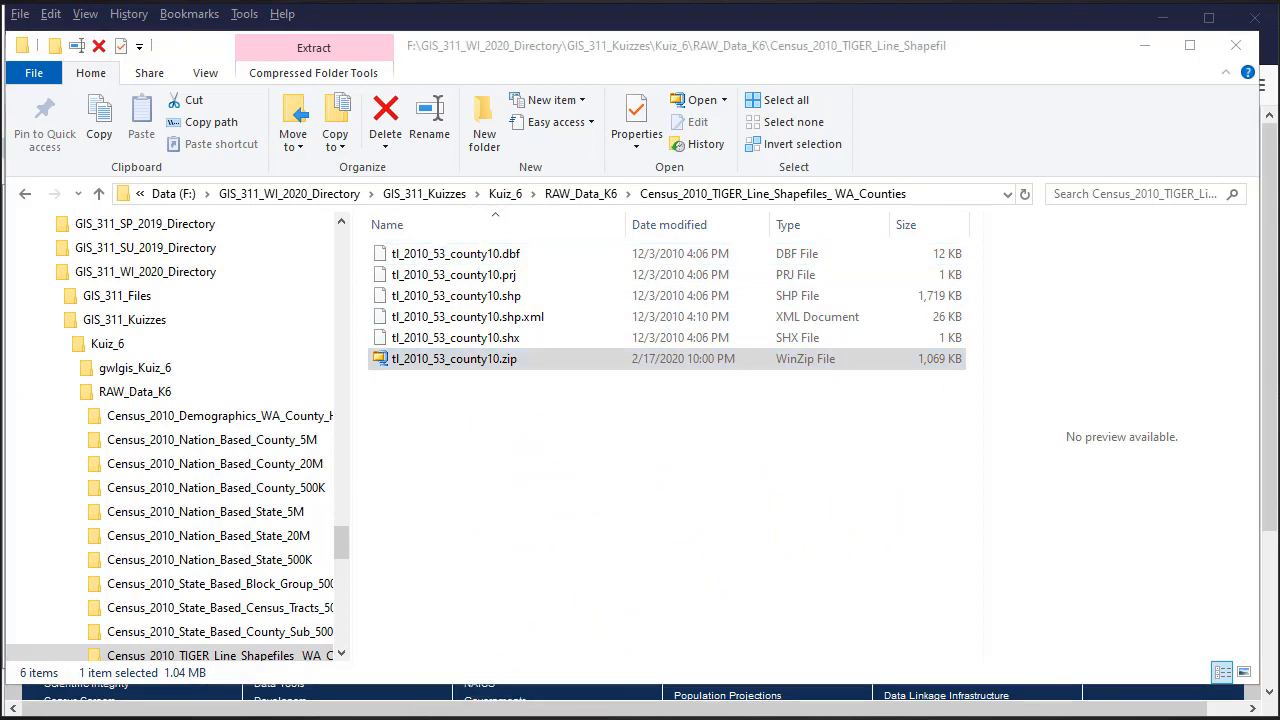
# Switch to ArcMap and refresh the RAW_Data_K6 folder in the Catalog.
pyautogui.click(870, 717)
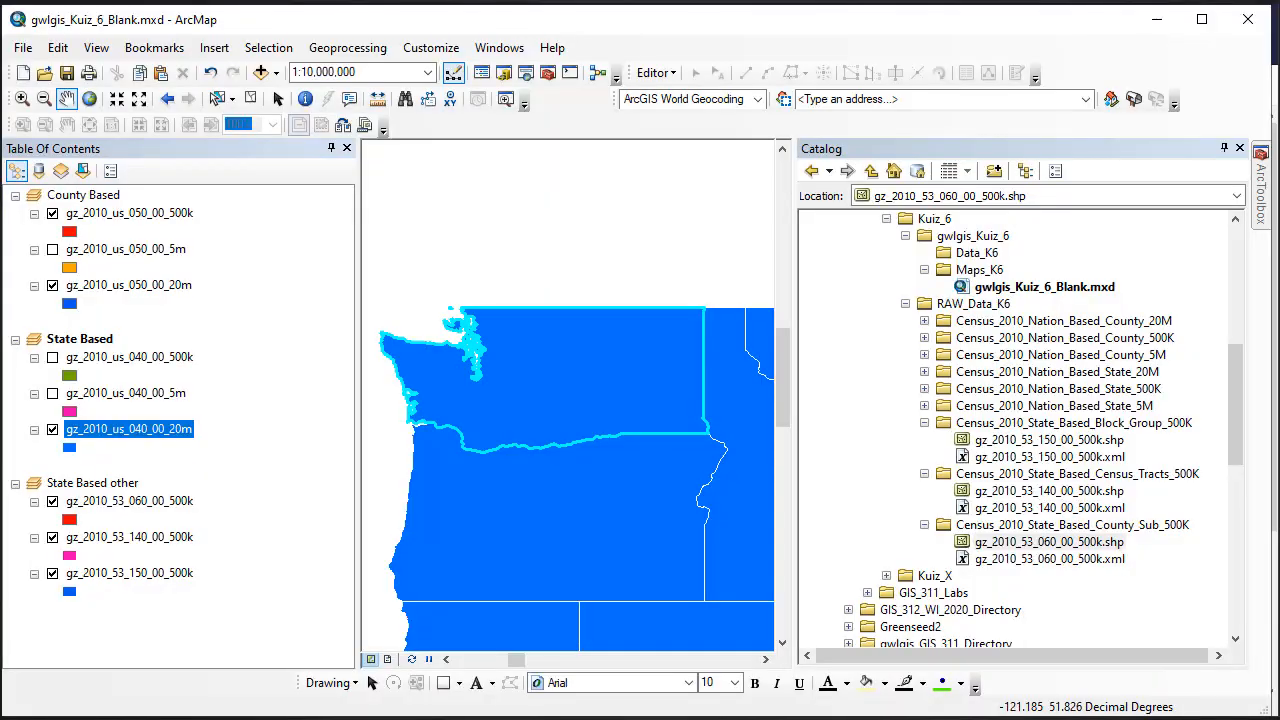
pyautogui.click(924, 302)
pyautogui.rightClick(924, 302)
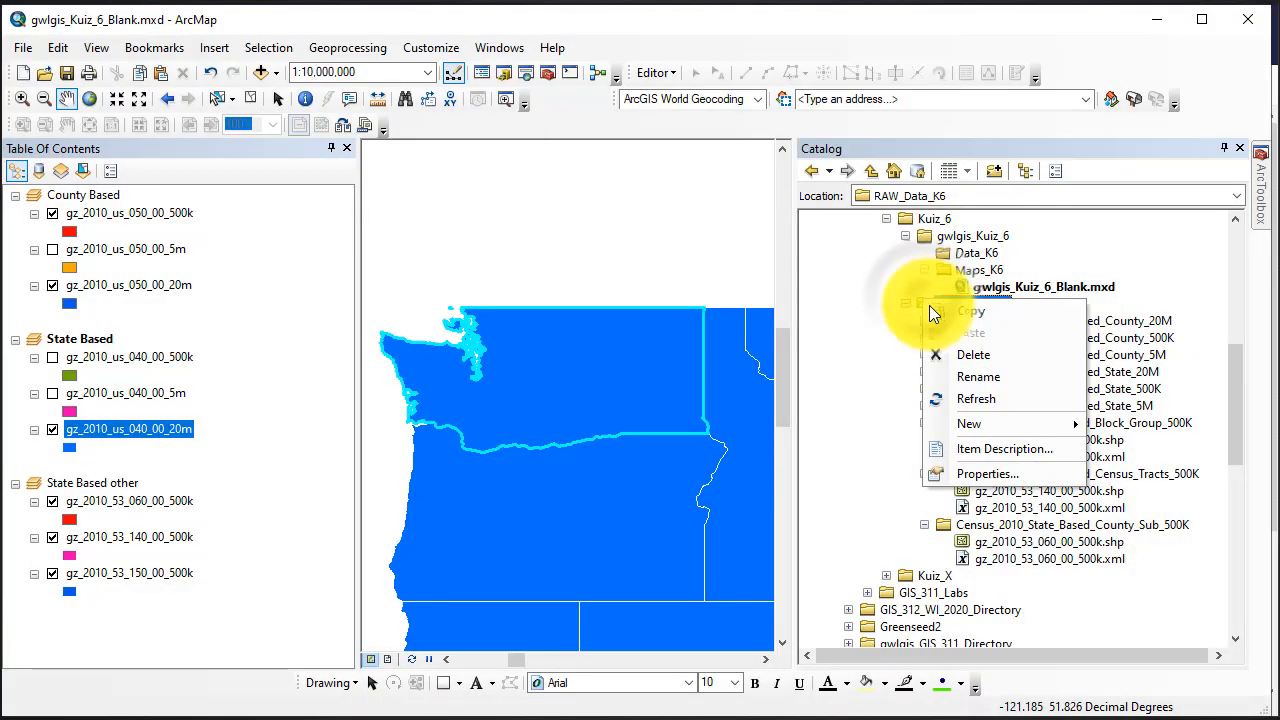
pyautogui.click(966, 400)
# Expand every Census_2010 subfolder of RAW_Data_K6 and review the data files they contain.
pyautogui.click(924, 321)
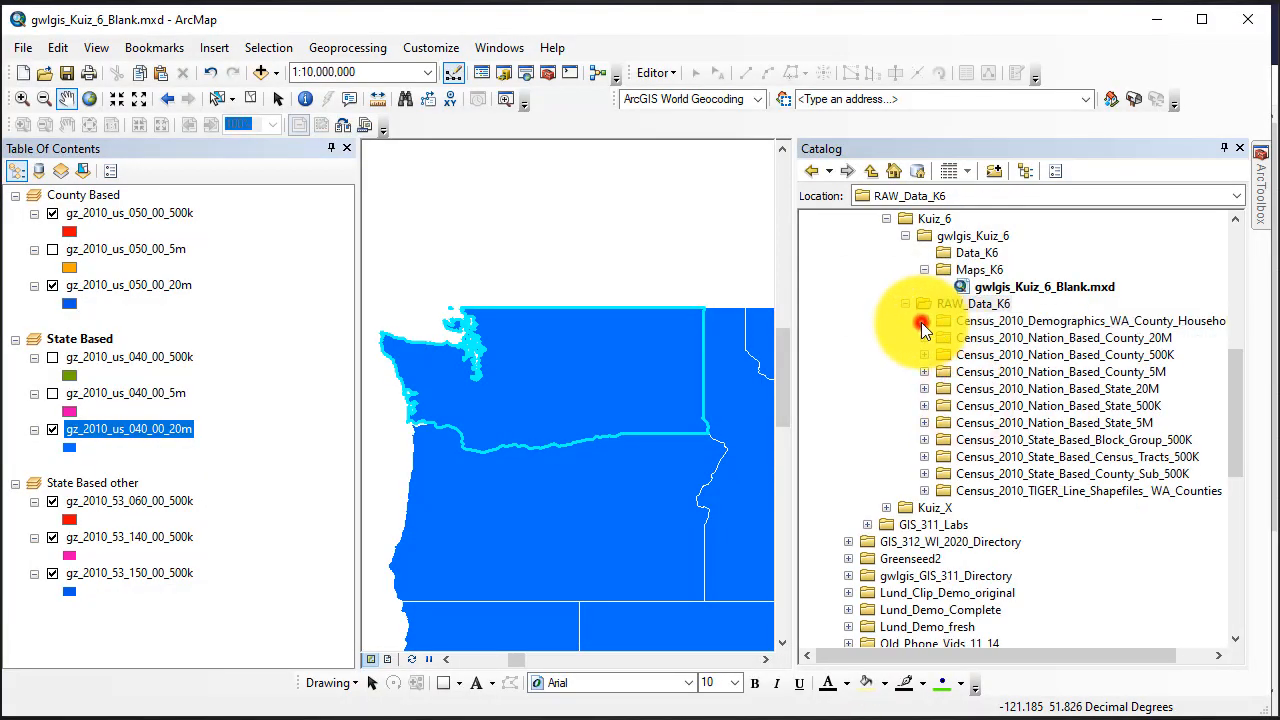
pyautogui.click(924, 406)
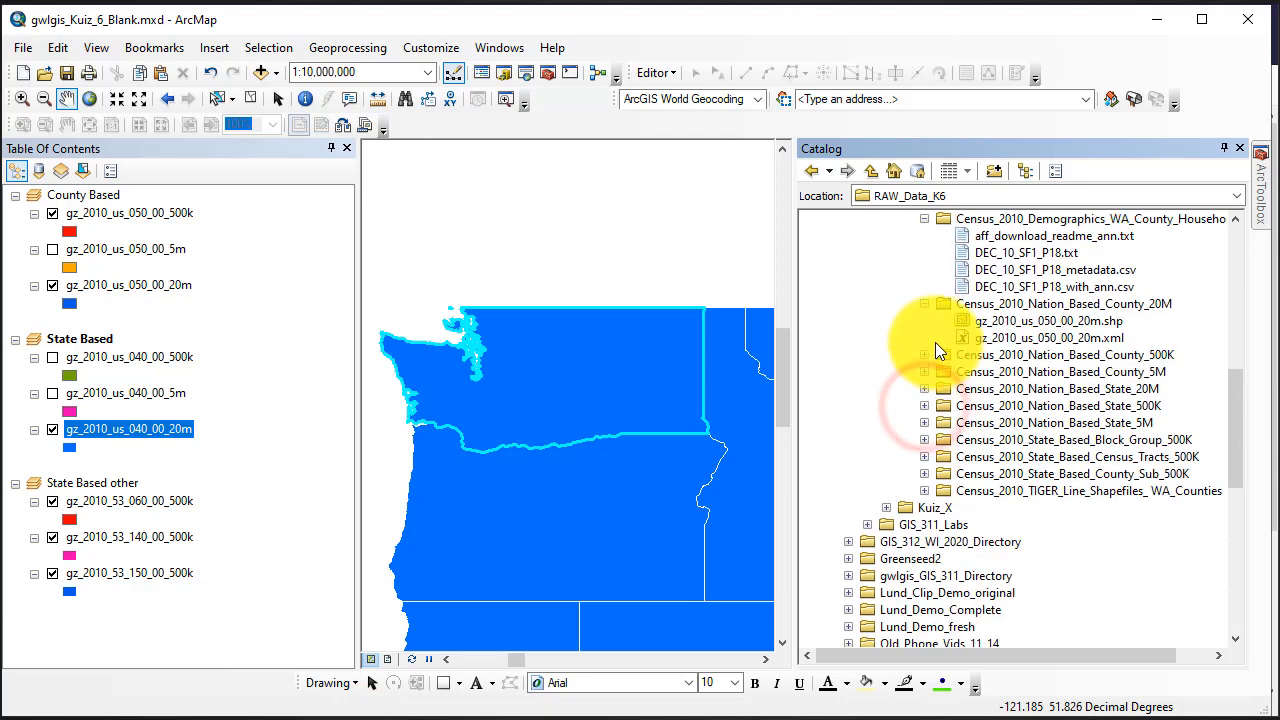
pyautogui.click(924, 354)
pyautogui.click(924, 406)
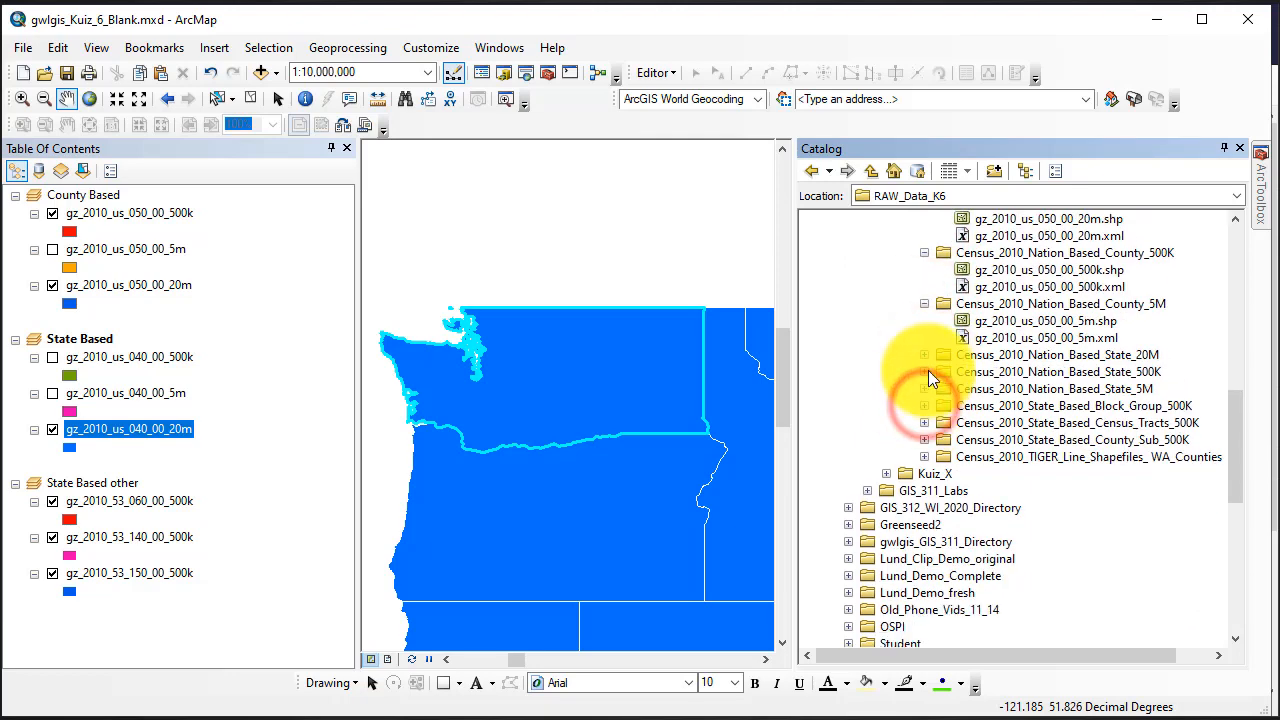
pyautogui.click(924, 354)
pyautogui.click(924, 406)
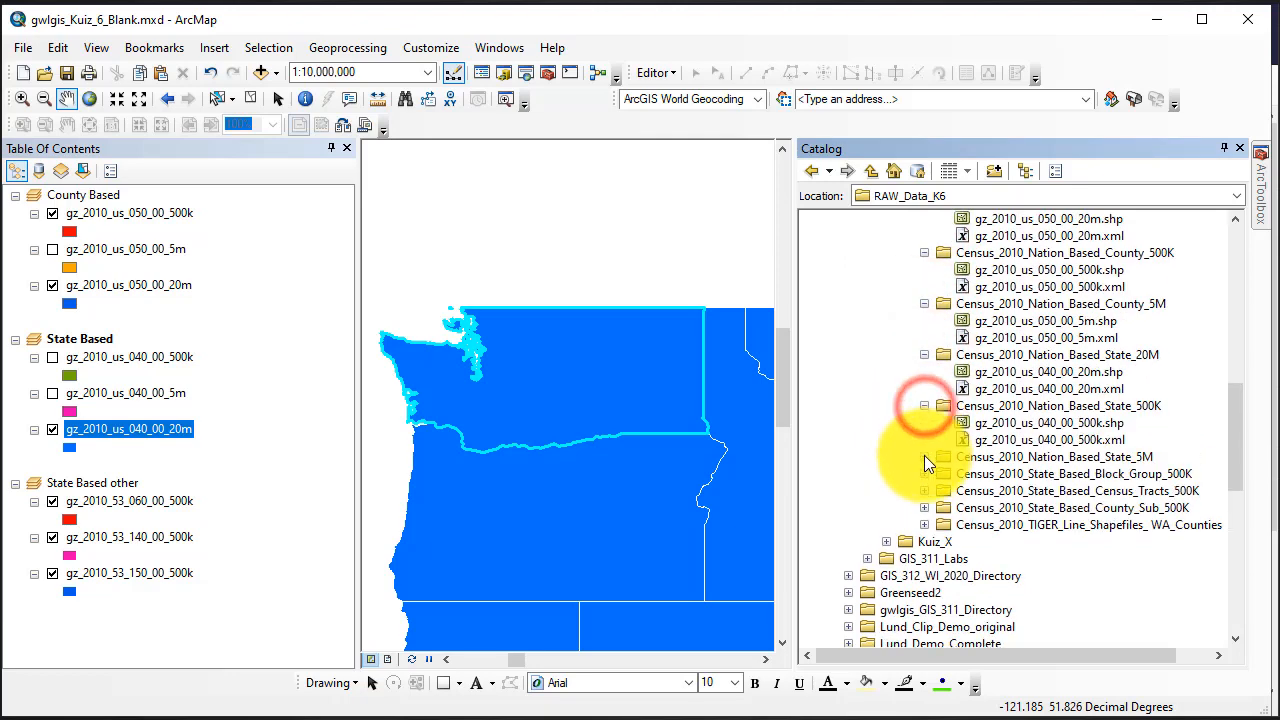
pyautogui.click(924, 406)
pyautogui.click(924, 406)
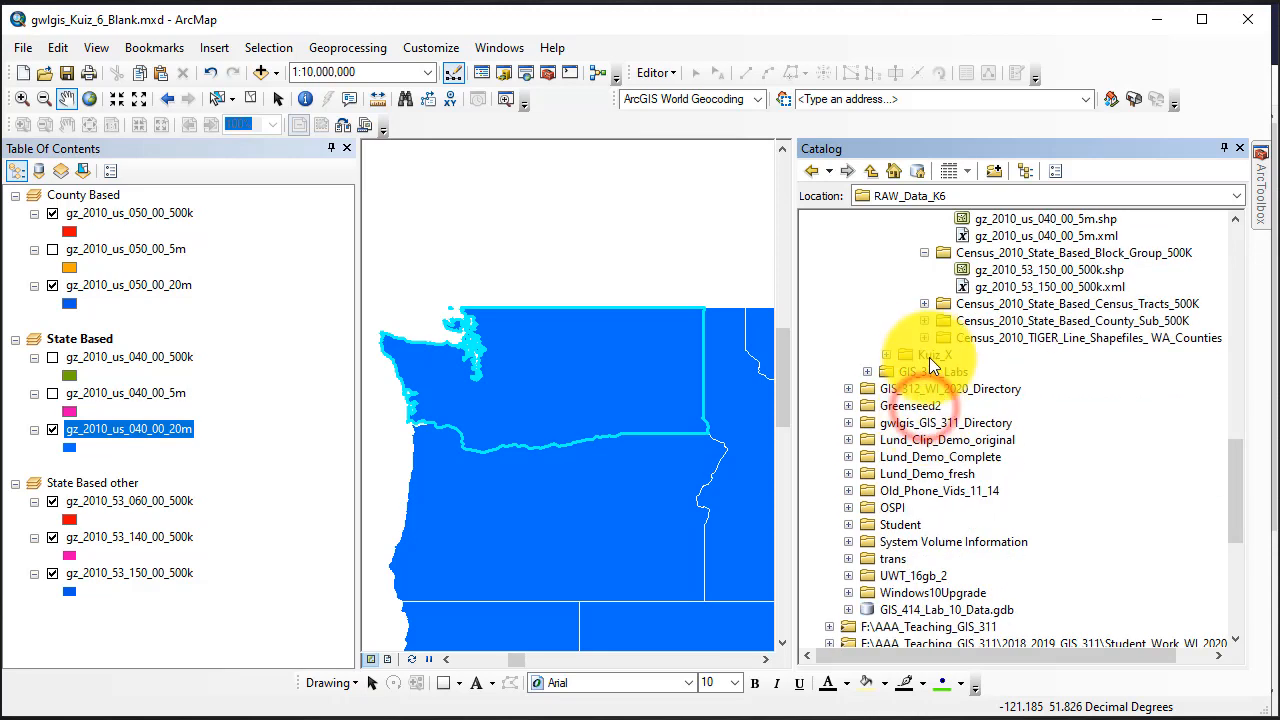
pyautogui.click(924, 304)
pyautogui.click(924, 354)
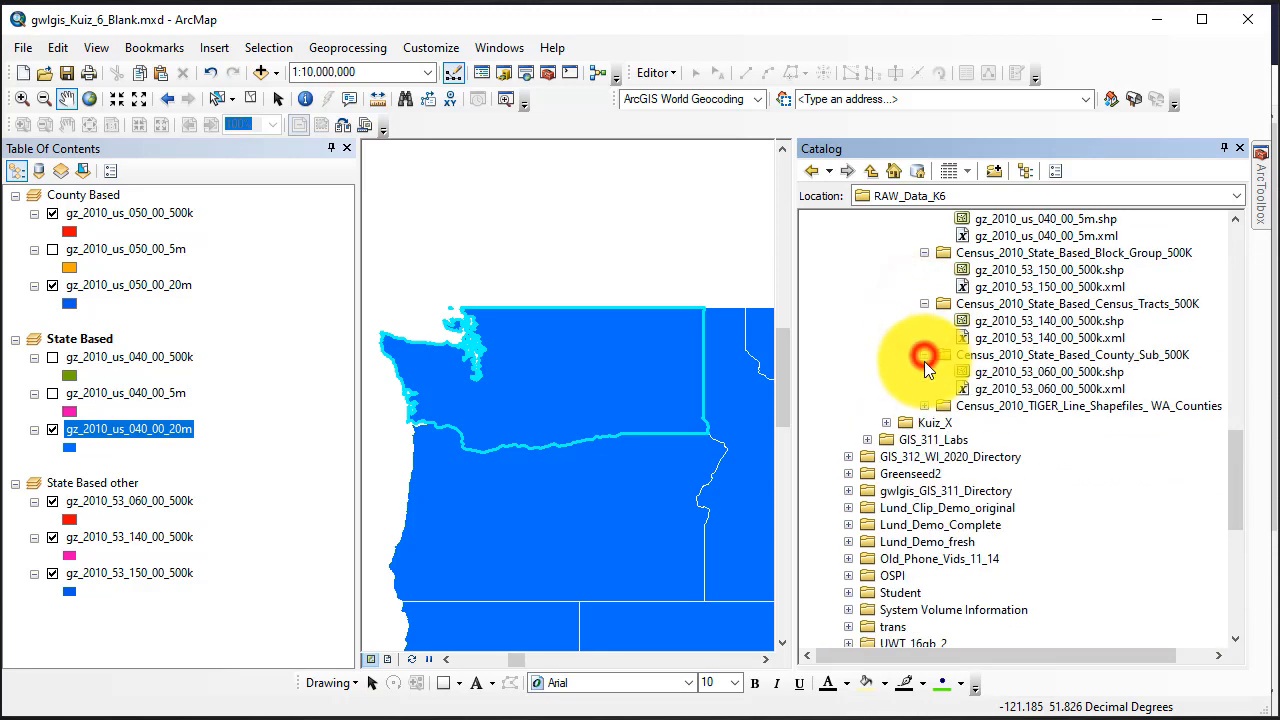
pyautogui.click(924, 406)
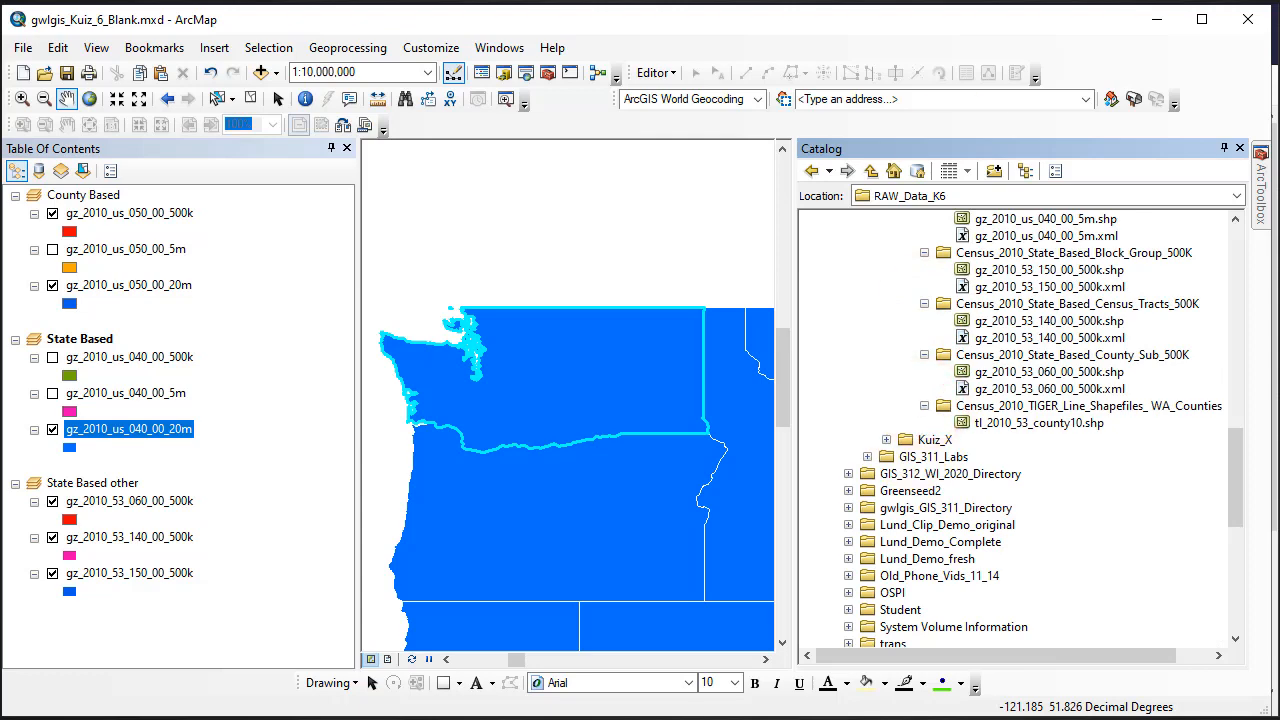
pyautogui.scroll(8, 1033, 327)
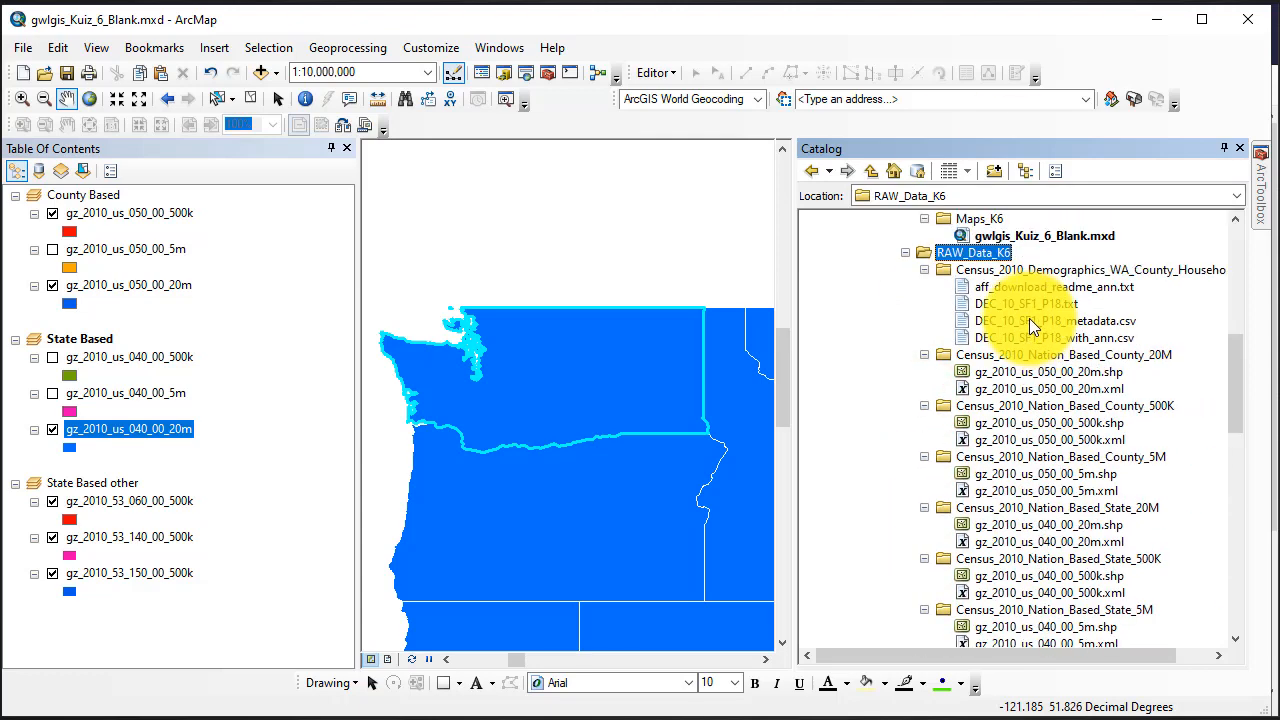
pyautogui.scroll(-6, 1029, 316)
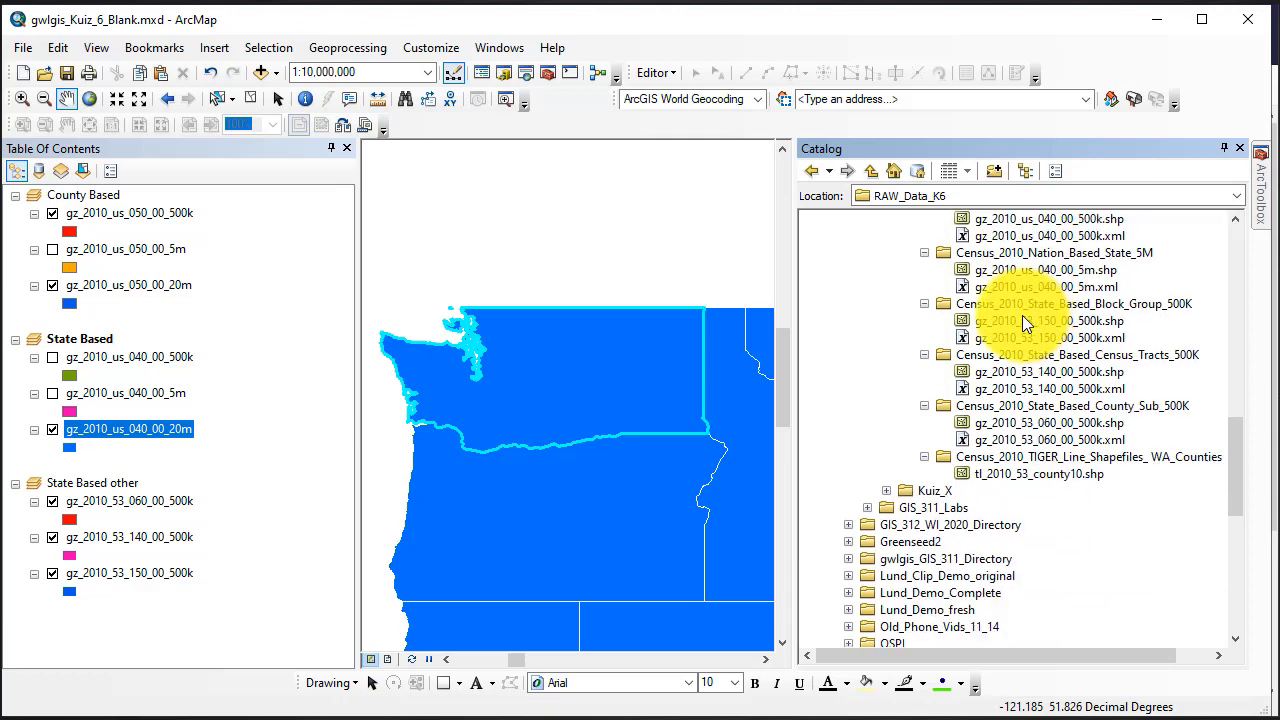
pyautogui.scroll(4, 1022, 315)
pyautogui.scroll(3, 1019, 315)
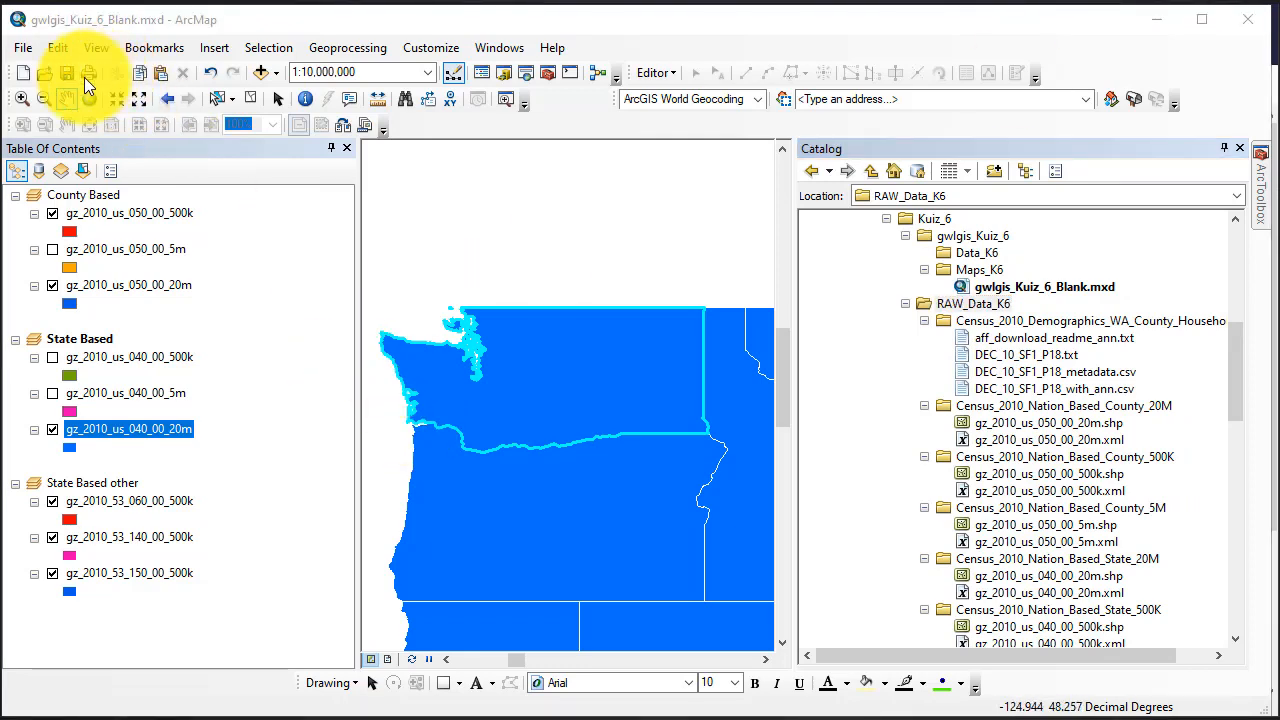
# Insert a new data frame and name it "Tiger County Data & Join".
pyautogui.click(217, 47)
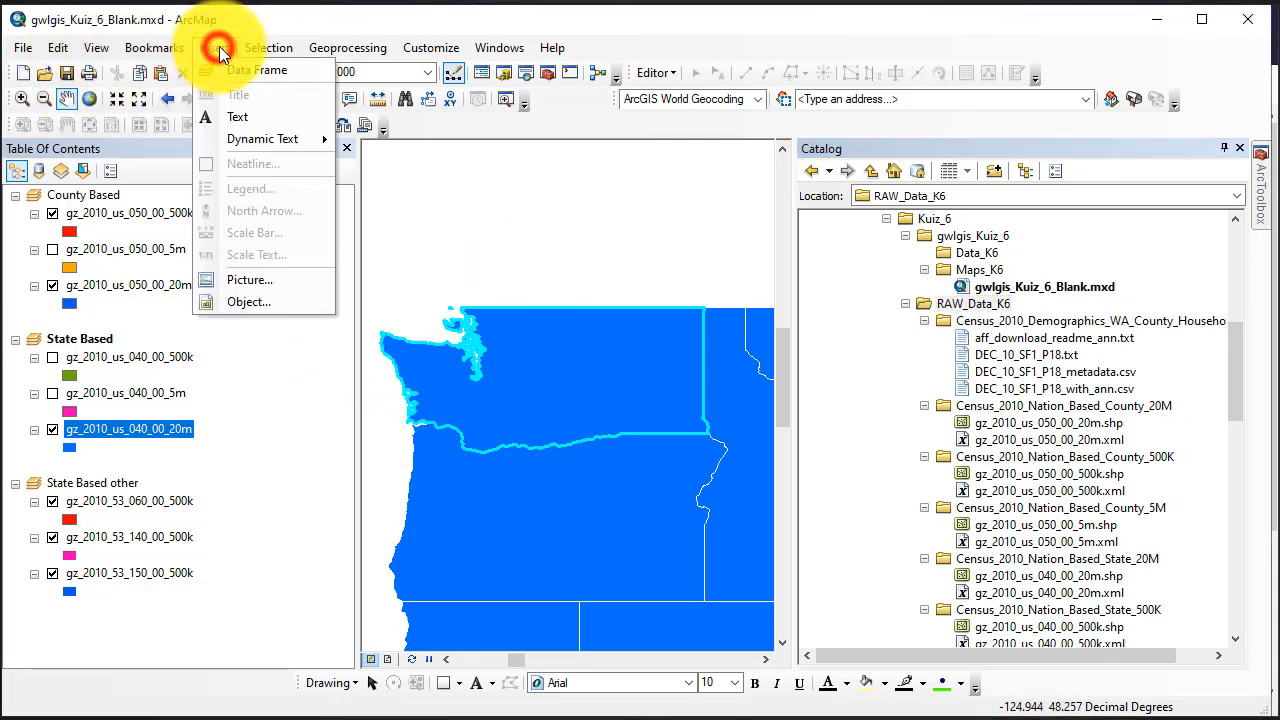
pyautogui.click(240, 70)
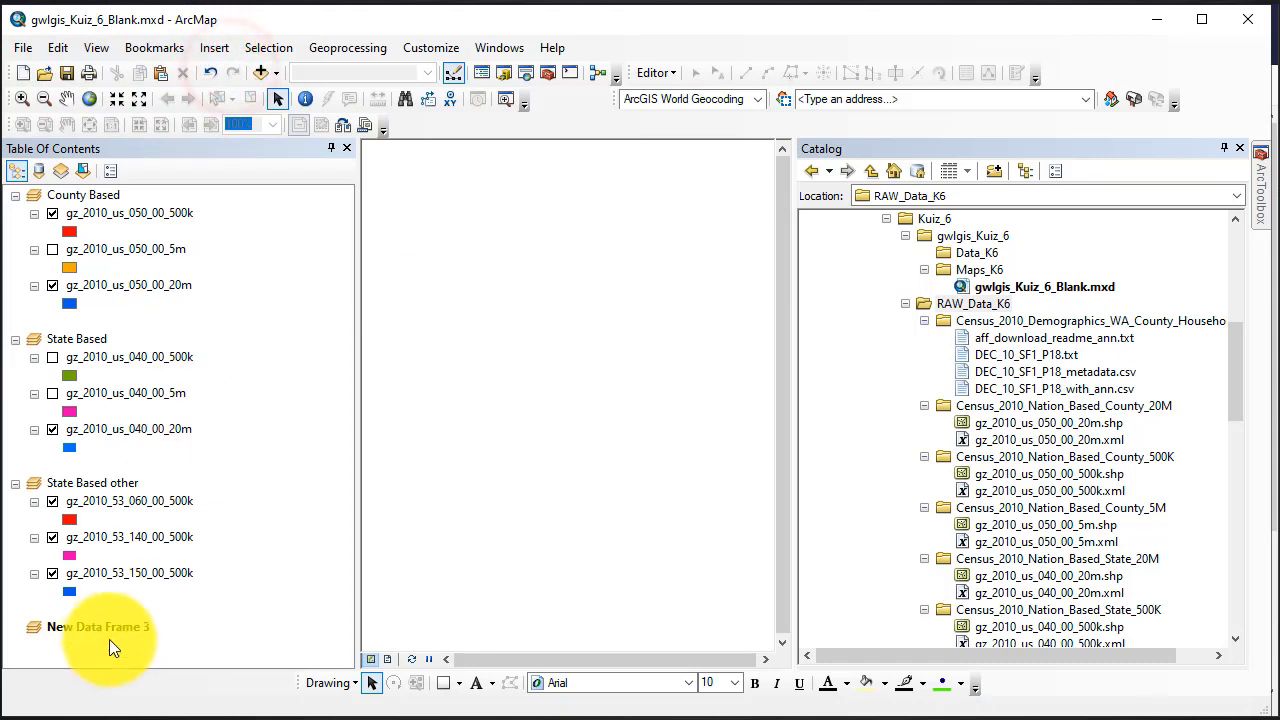
pyautogui.click(122, 624)
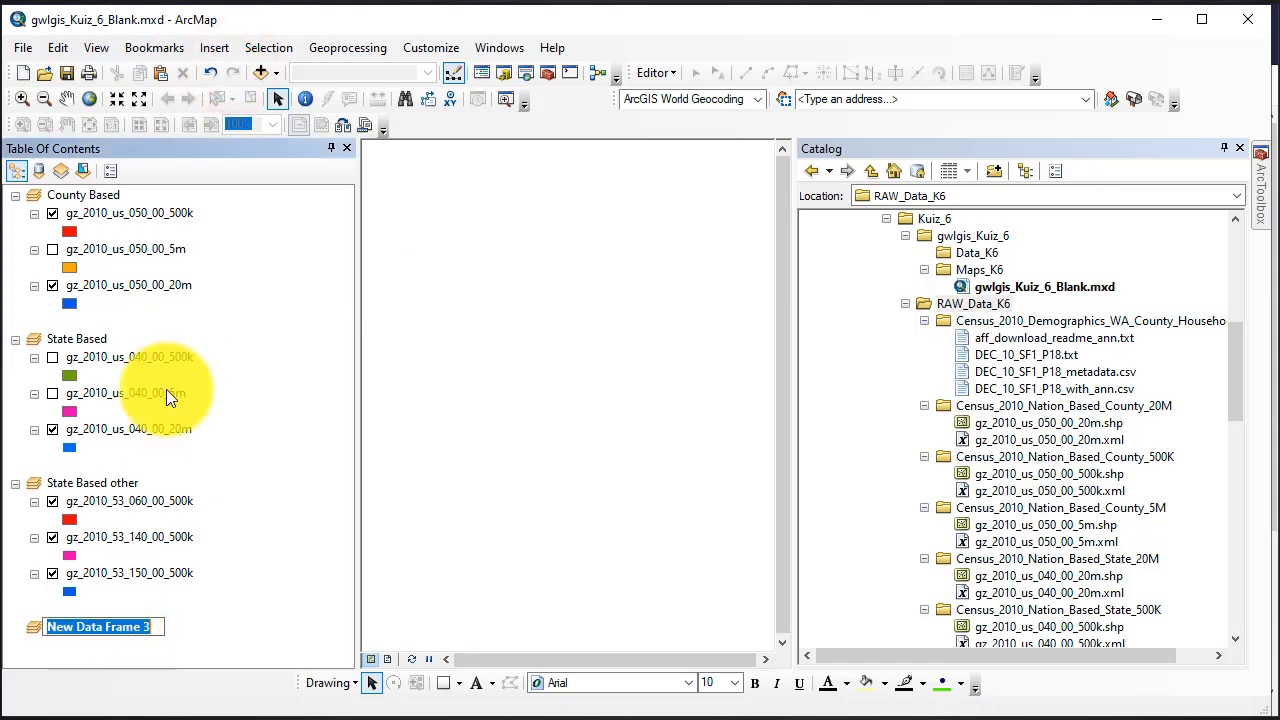
pyautogui.hotkey('alt', 'Tab')
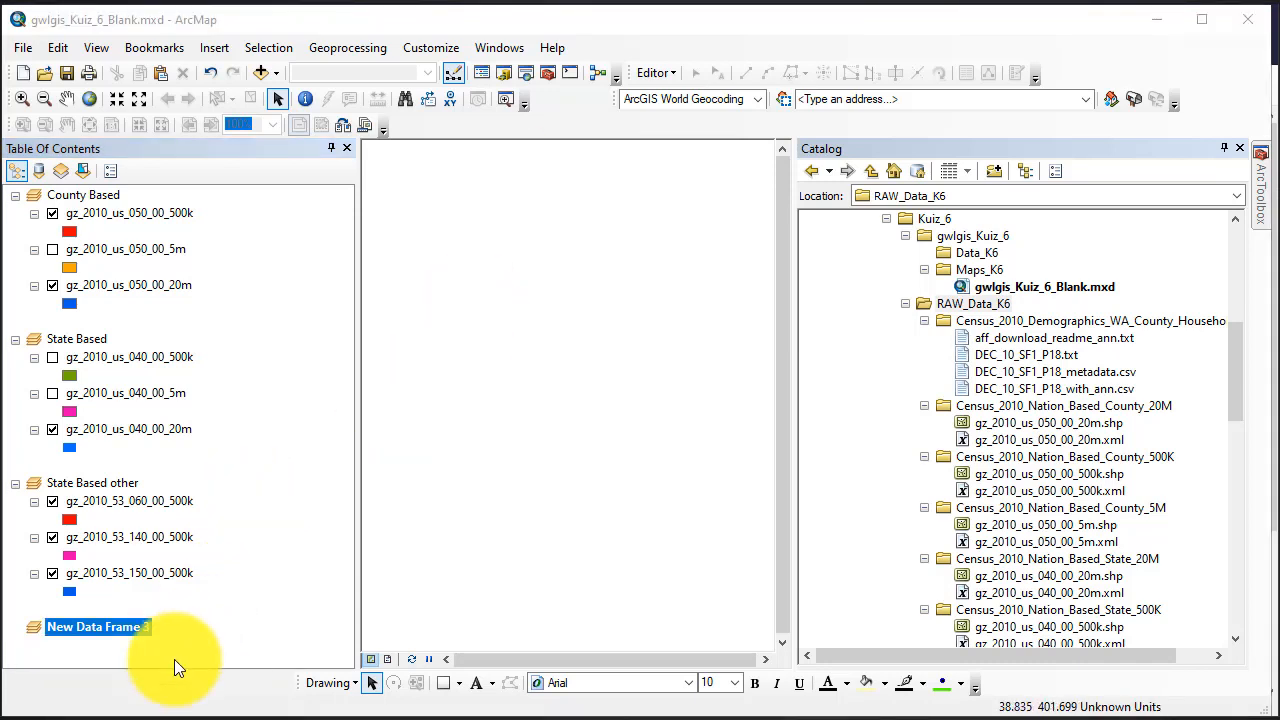
pyautogui.click(122, 627)
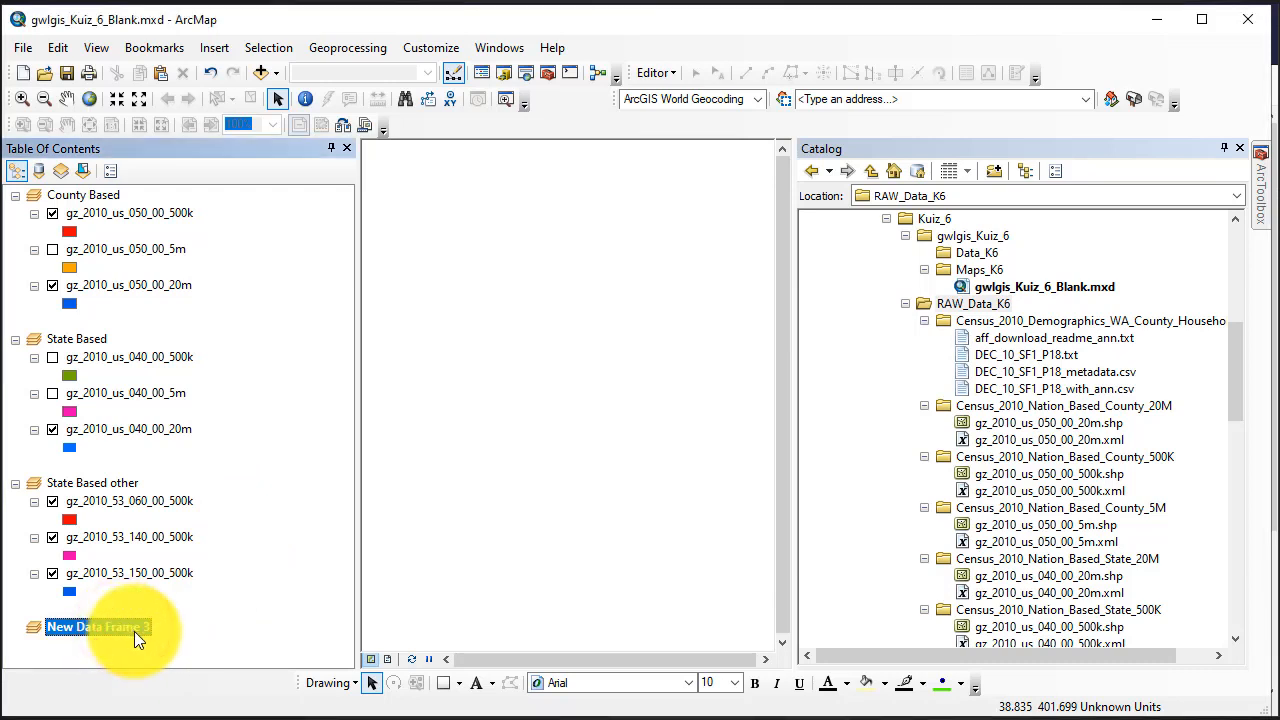
pyautogui.write('Tiger County Data & Join')
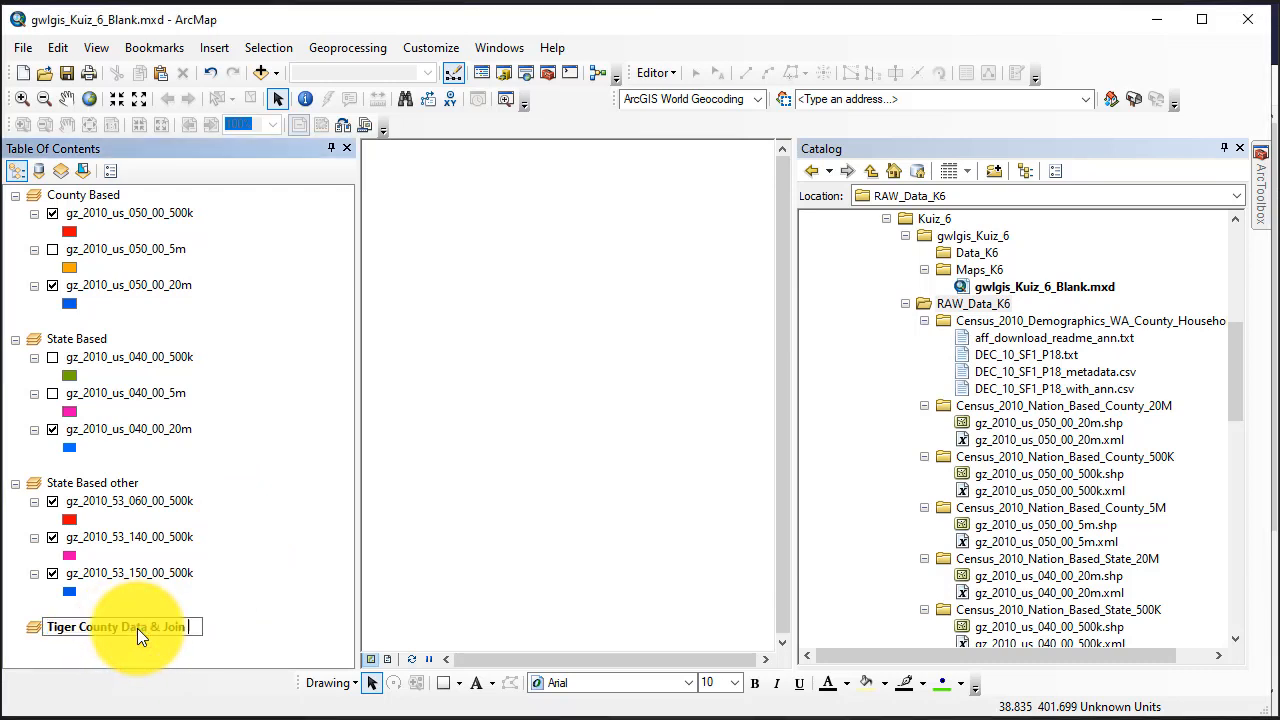
pyautogui.click(274, 581)
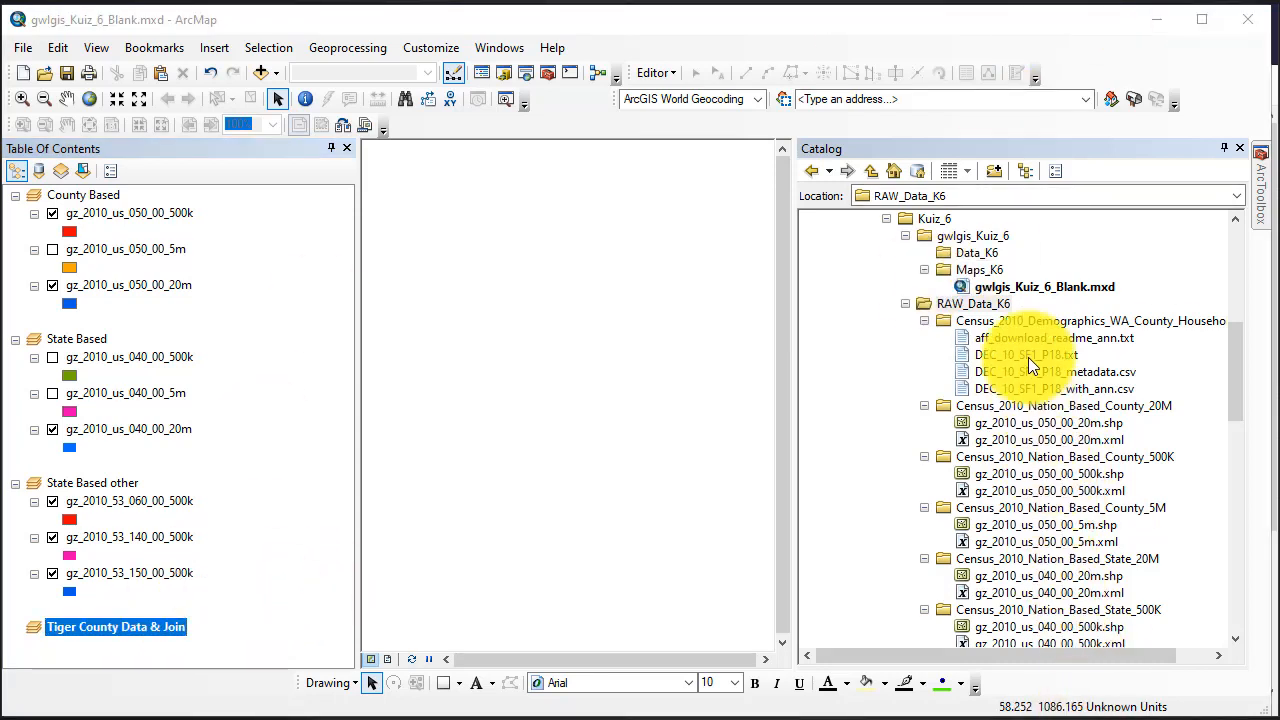
# Add tl_2010_53_county10.shp to the Tiger County Data & Join data frame and clear the frame's coordinate system.
pyautogui.scroll(-6, 1028, 410)
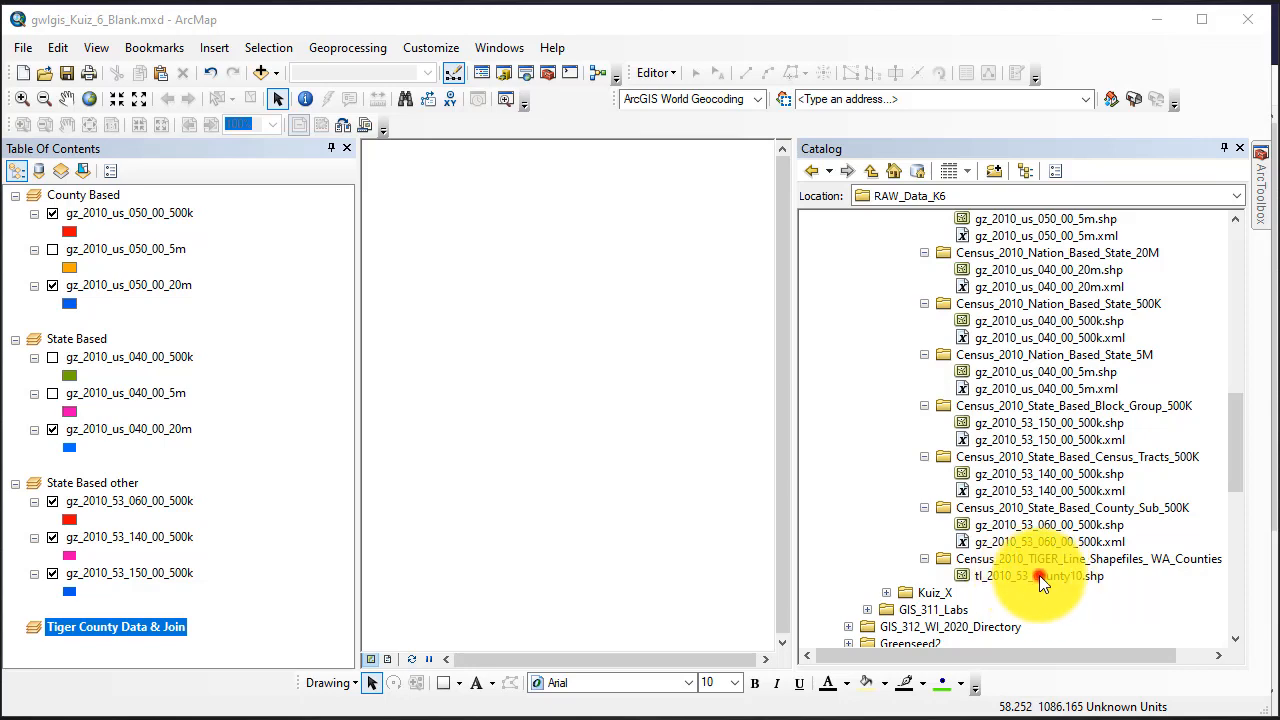
pyautogui.moveTo(1037, 574)
pyautogui.mouseDown()
pyautogui.moveTo(657, 429)
pyautogui.moveTo(654, 414)
pyautogui.mouseUp()
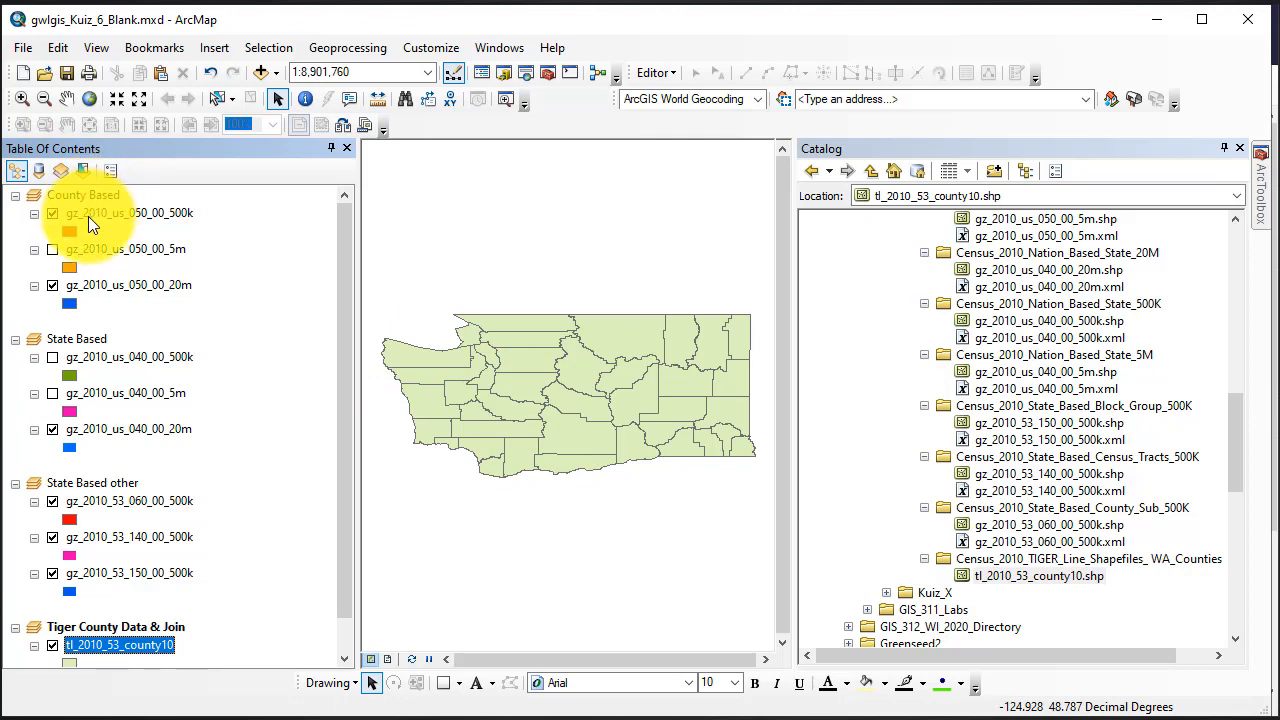
pyautogui.rightClick(134, 627)
pyautogui.click(197, 610)
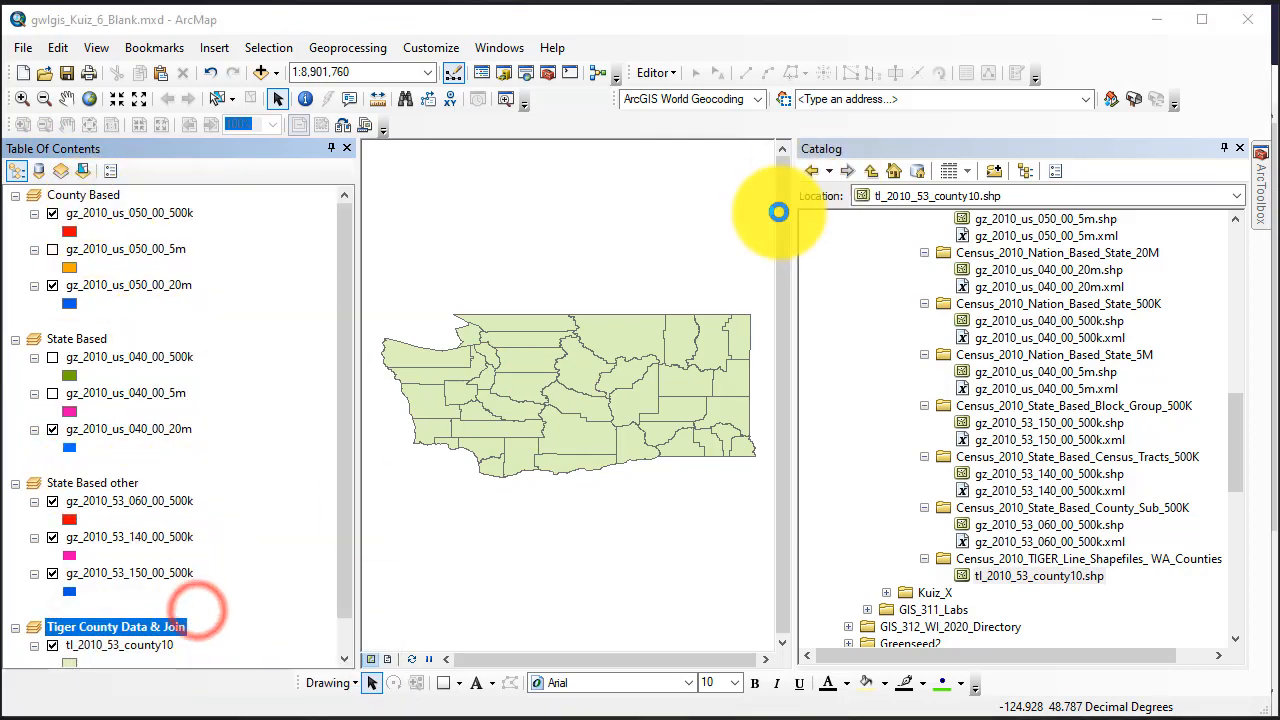
pyautogui.click(766, 158)
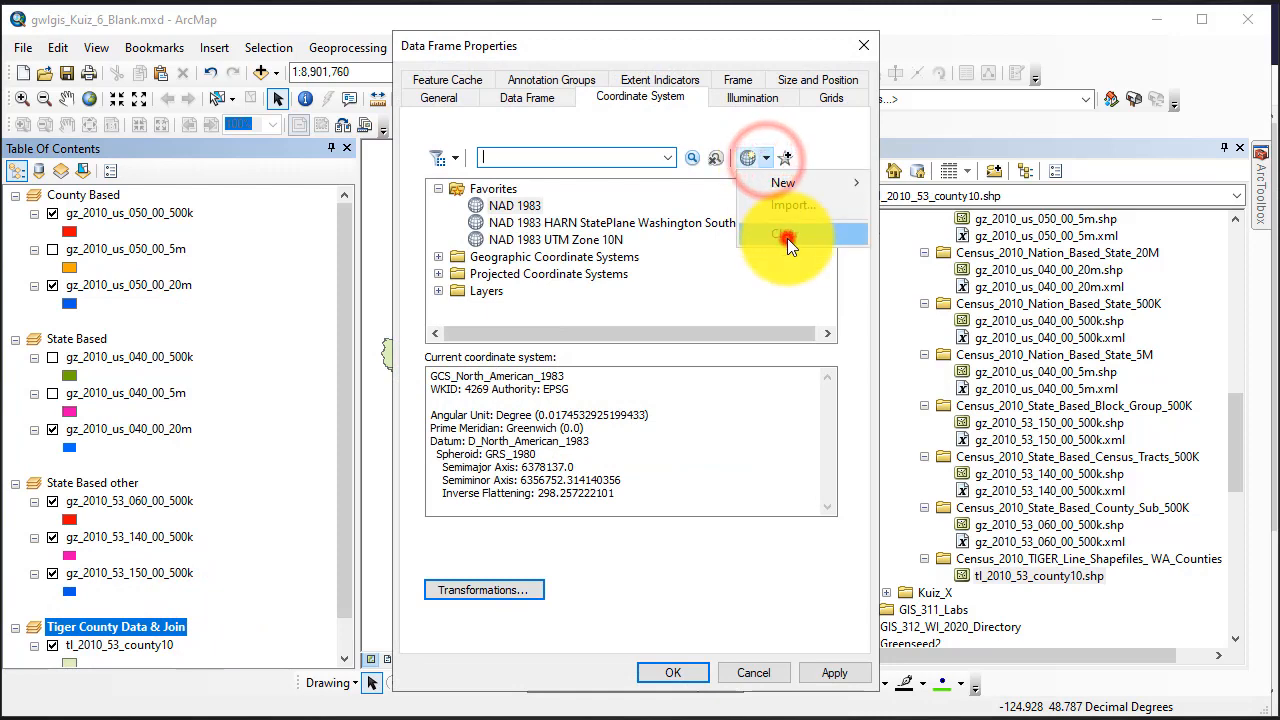
pyautogui.click(787, 238)
pyautogui.click(832, 670)
pyautogui.click(685, 677)
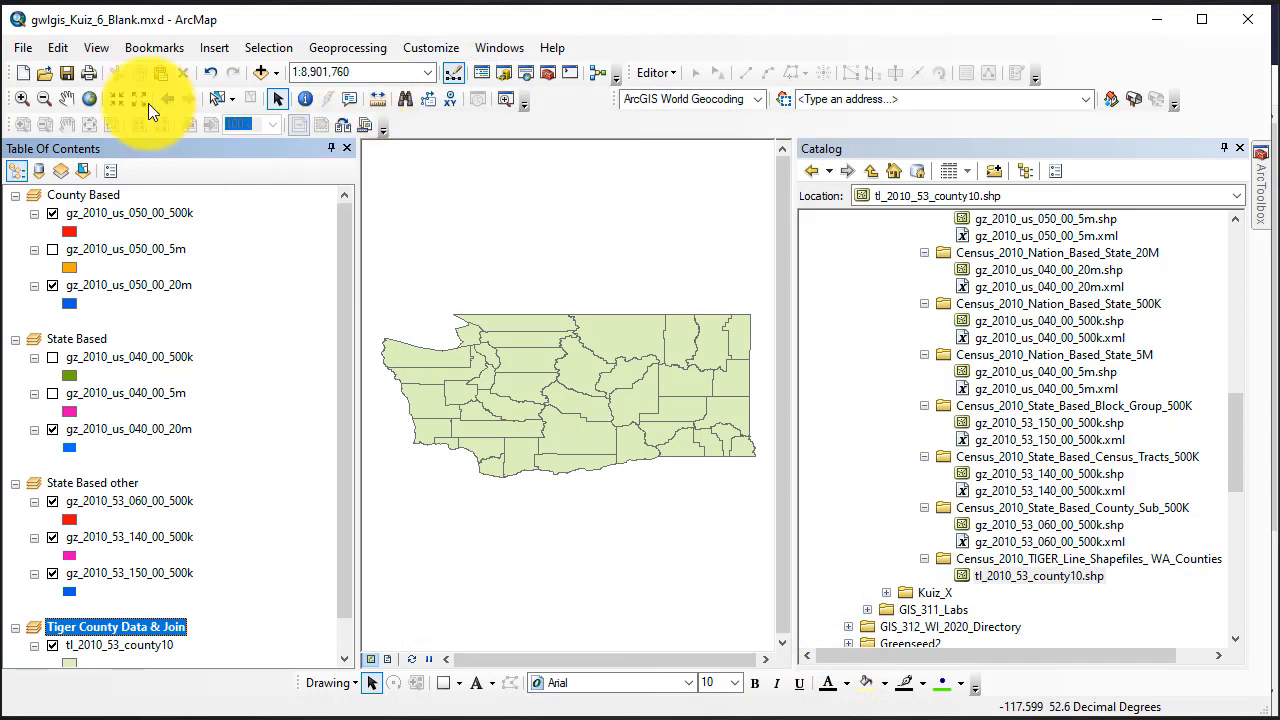
# Save the map document in Maps_K6 under the new name gwlgis_Kuiz_6_Step_6_5.mxd.
pyautogui.click(22, 47)
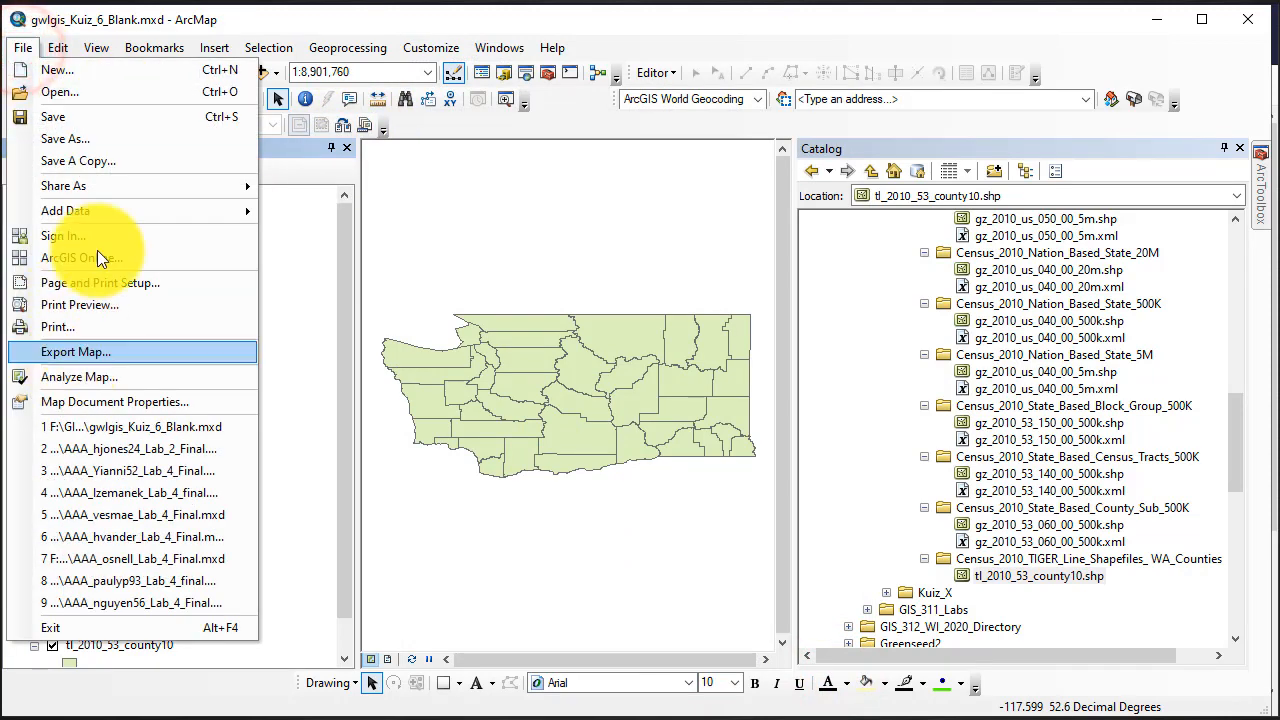
pyautogui.click(100, 138)
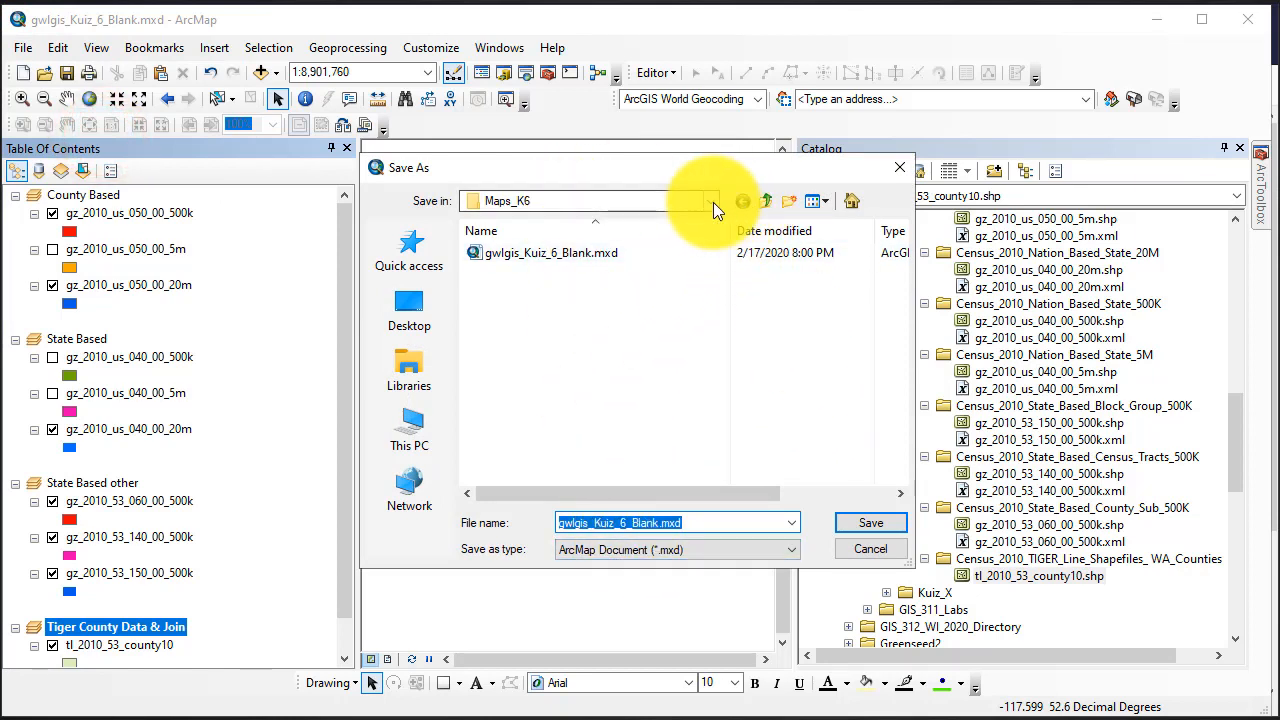
pyautogui.click(657, 524)
pyautogui.moveTo(661, 523); pyautogui.dragTo(628, 525)
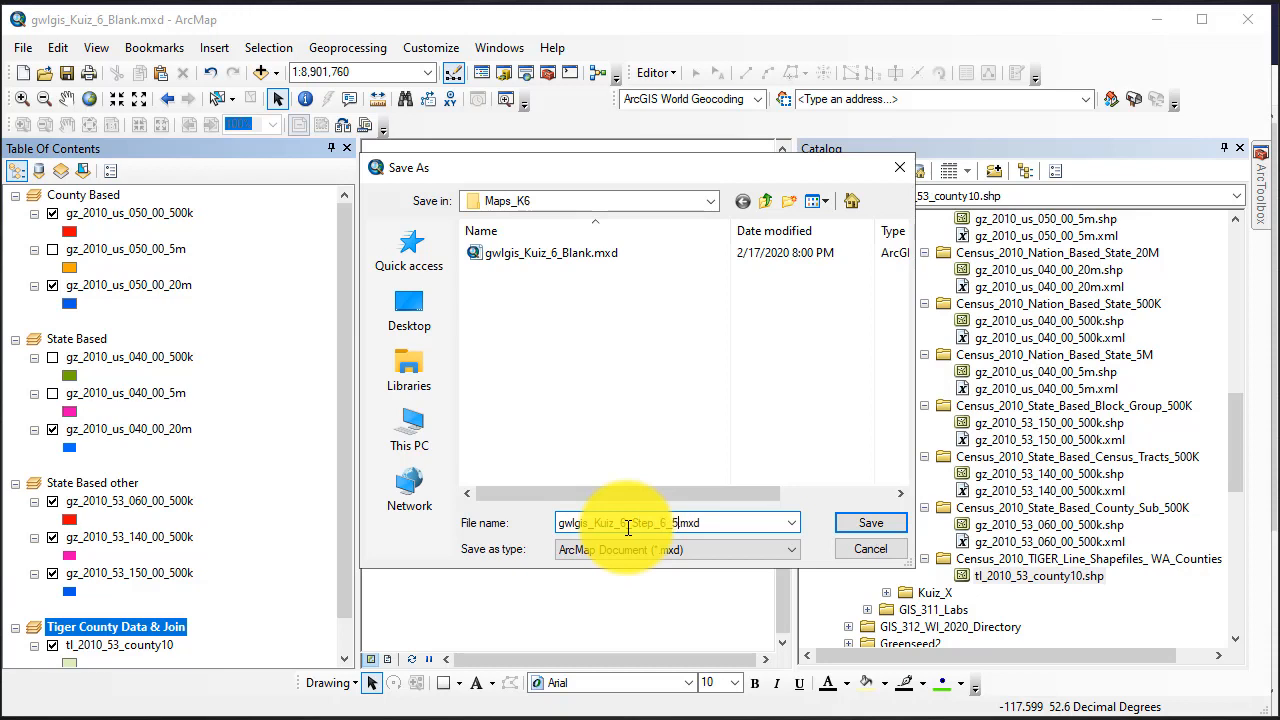
pyautogui.click(877, 519)
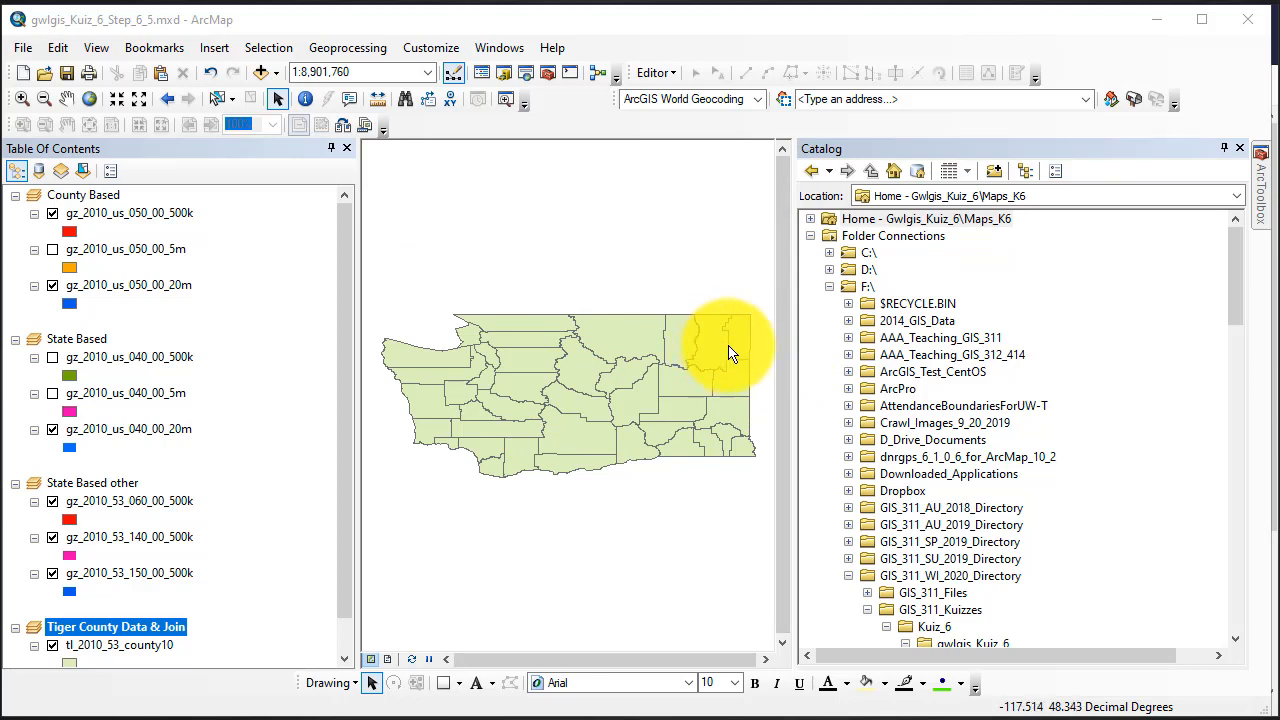
# Save the map document again in Maps_K6 as gwlgis_Kuiz_6_Step_6_Done.mxd.
pyautogui.click(22, 47)
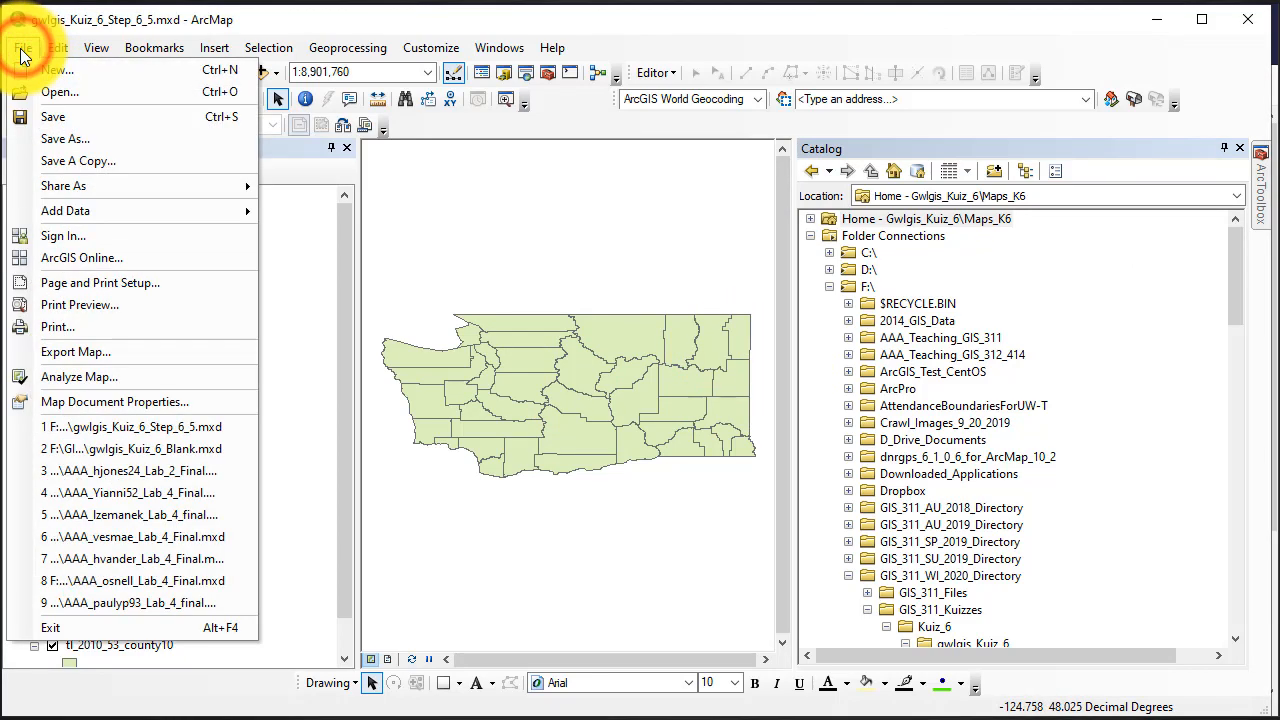
pyautogui.click(51, 138)
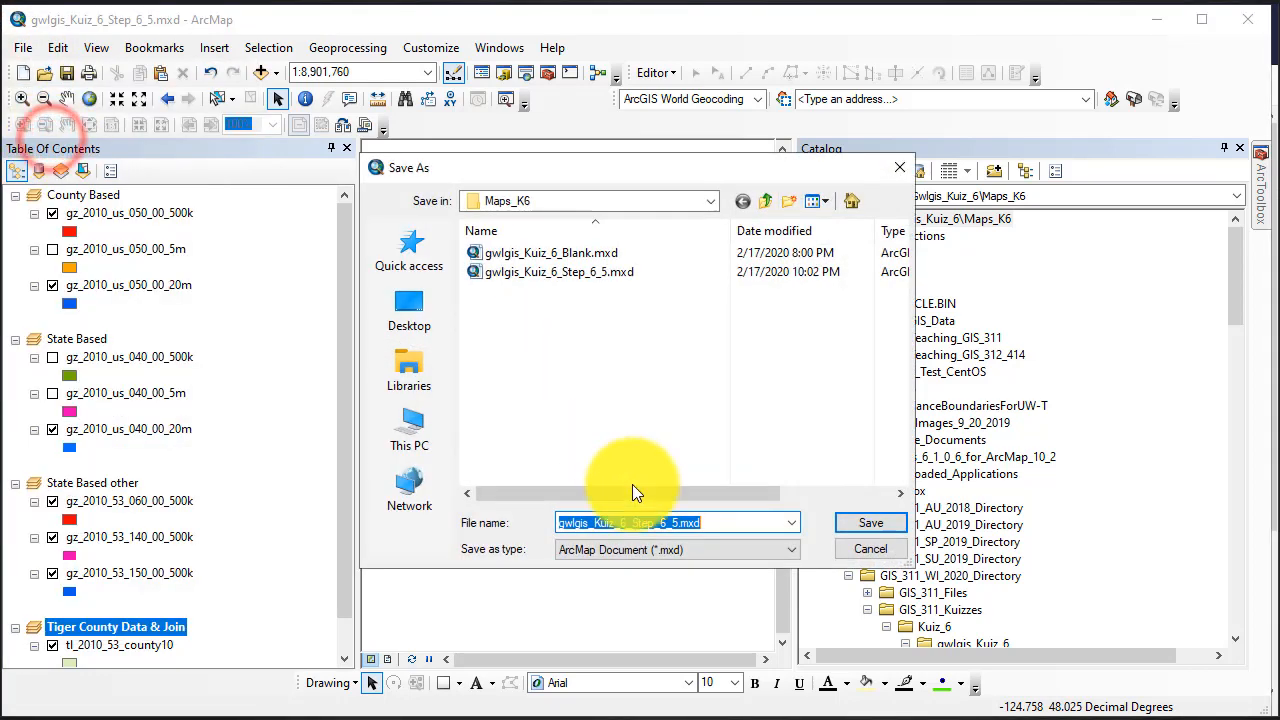
pyautogui.click(680, 523)
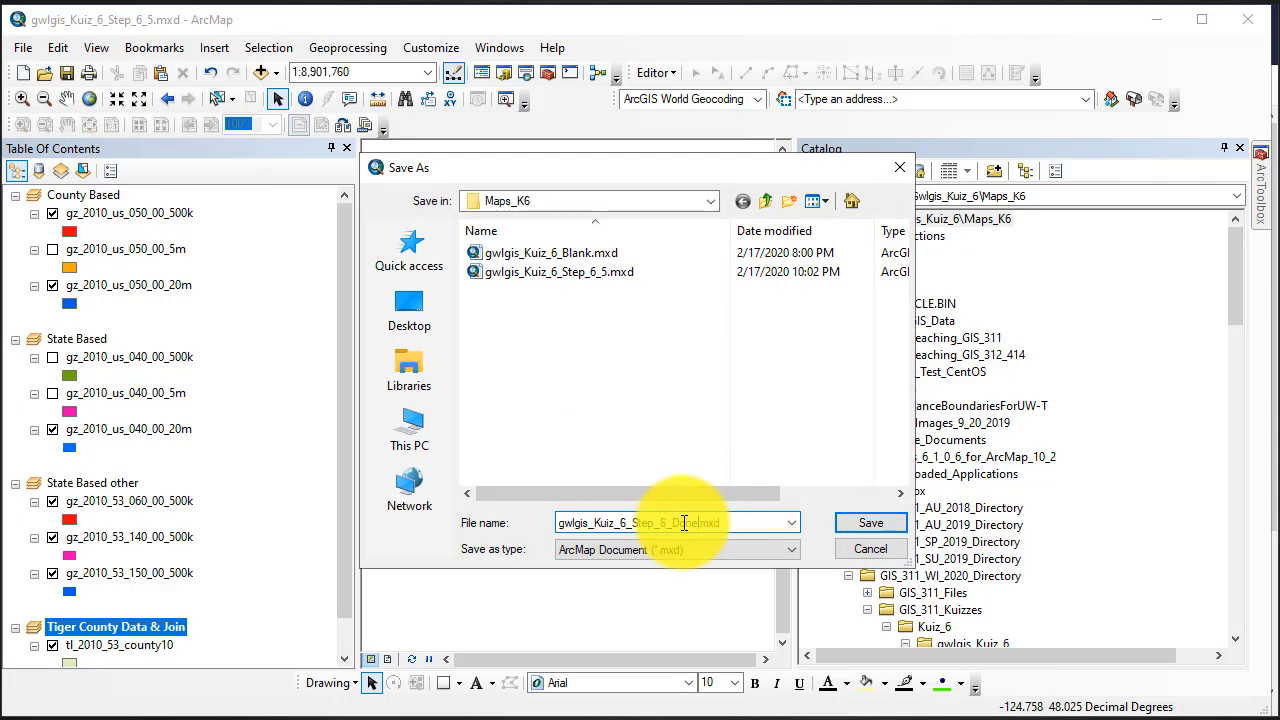
pyautogui.click(868, 524)
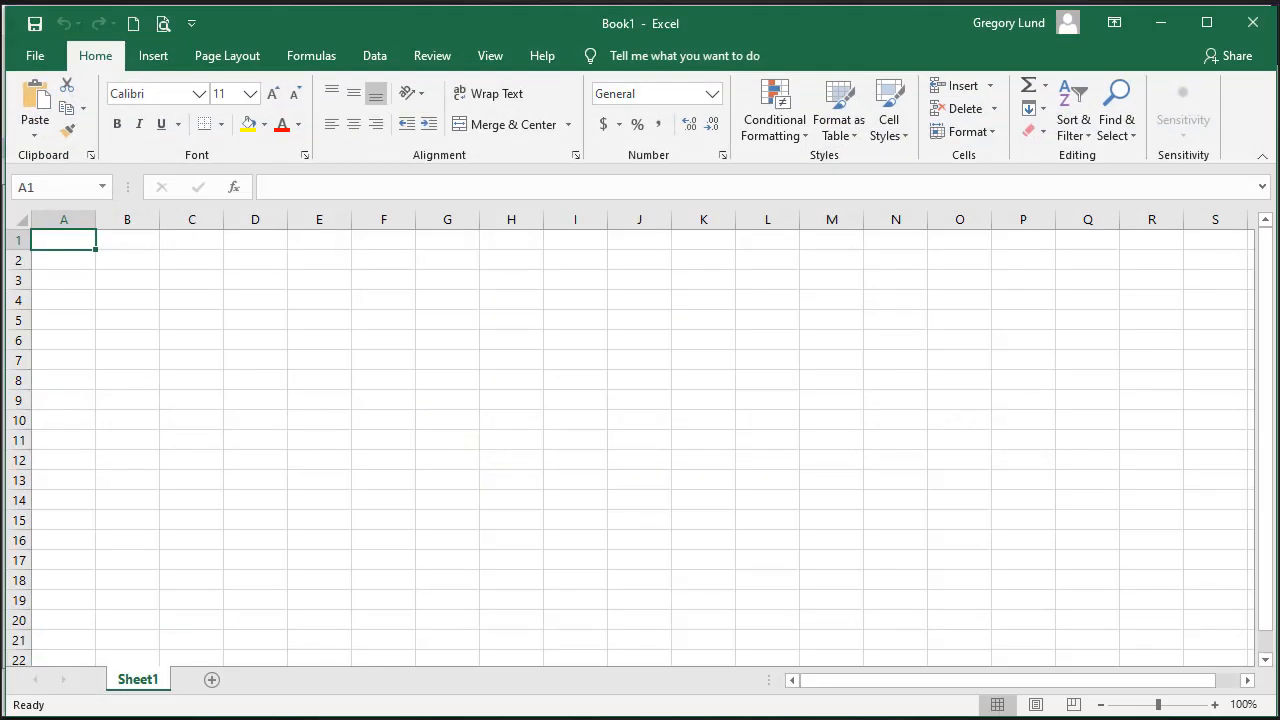
# Switch to Excel and try to find the legacy text import command by searching for "from text legacy".
pyautogui.click(686, 54)
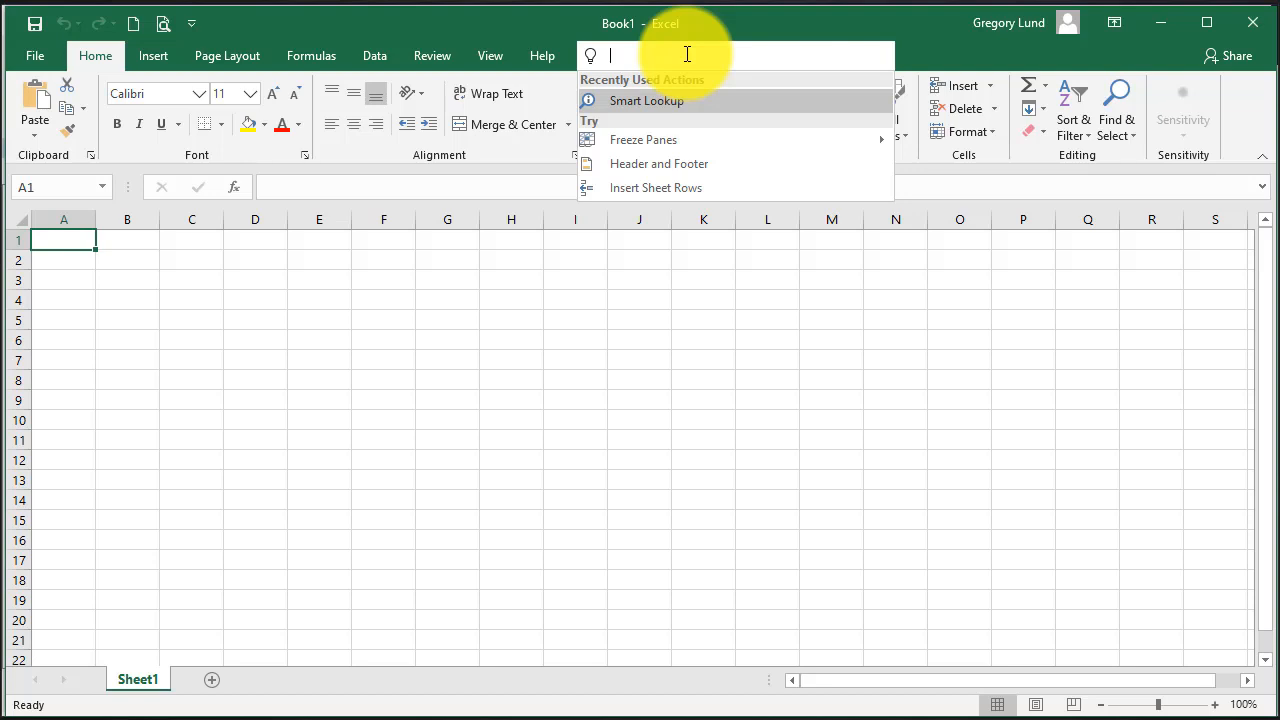
pyautogui.write('from t')
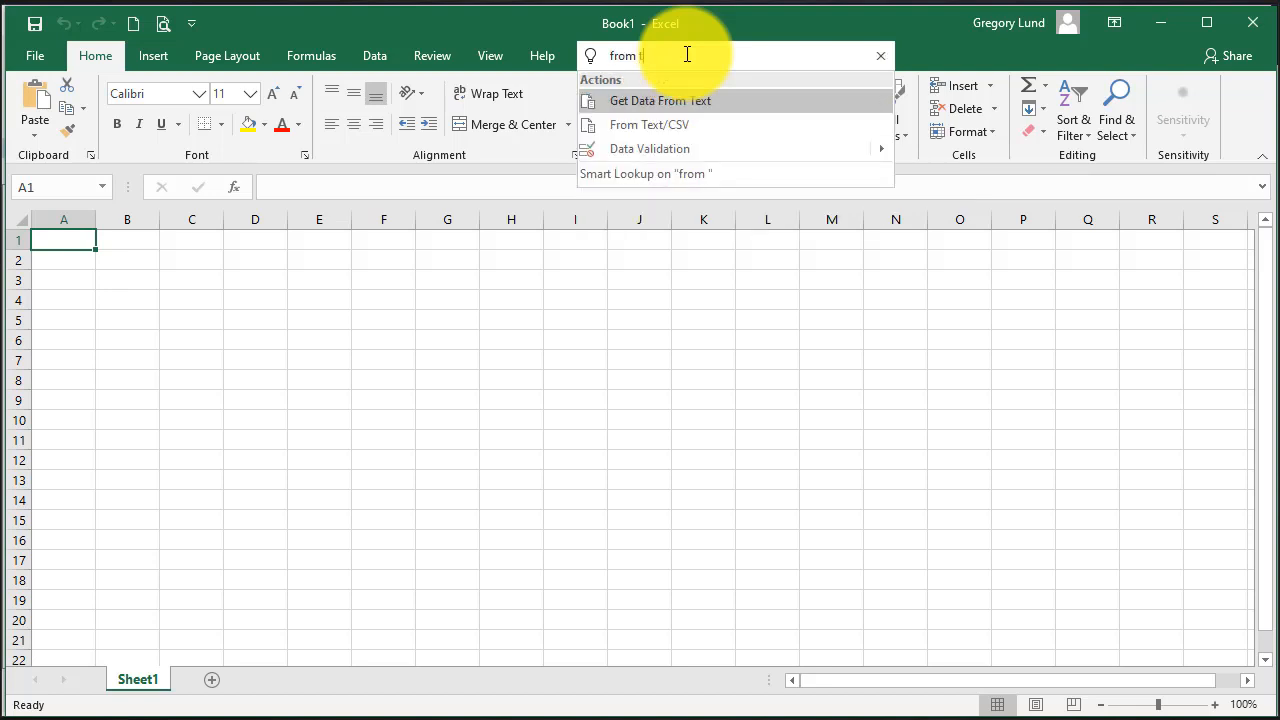
pyautogui.write('ext leg')
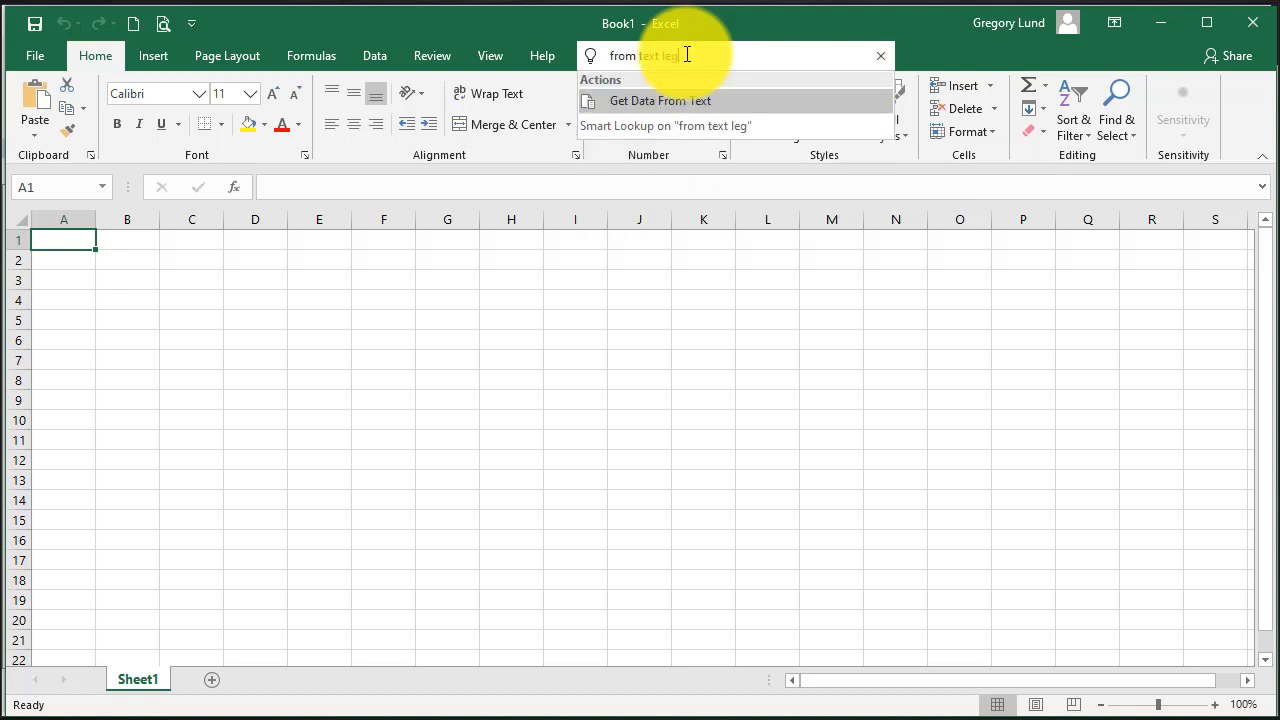
pyautogui.write('acy')
pyautogui.press('Return')
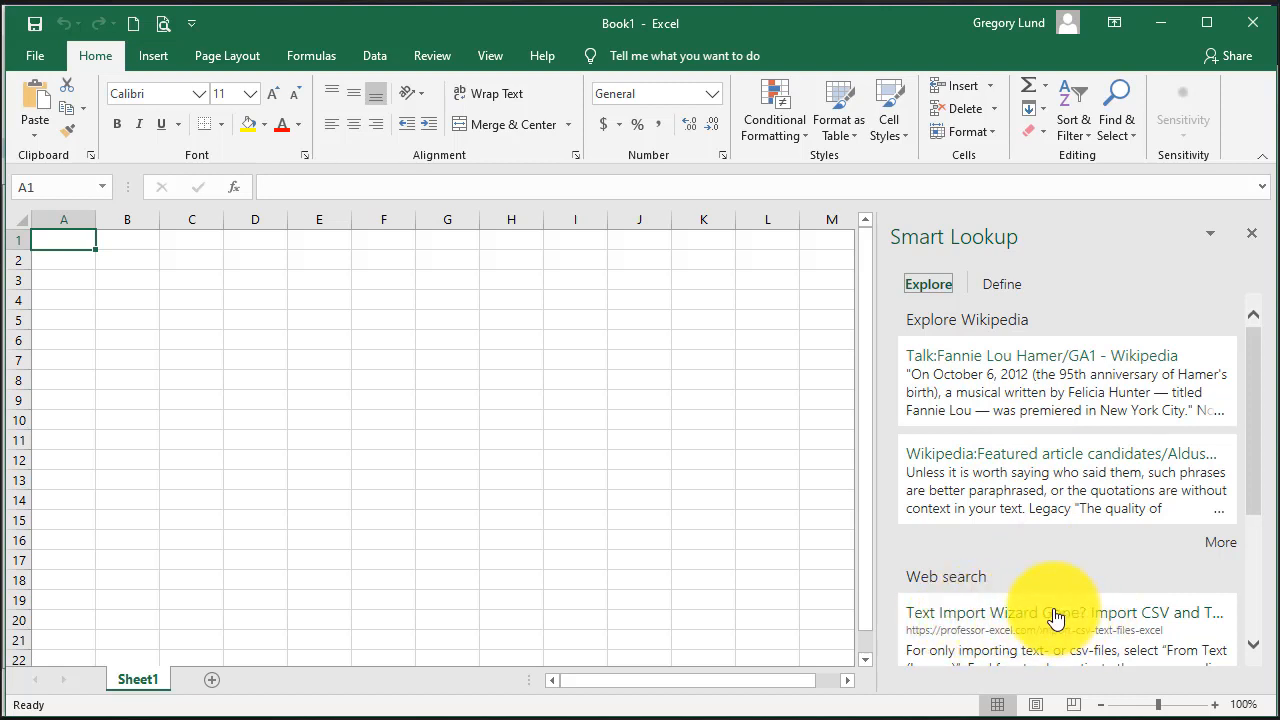
pyautogui.click(1251, 241)
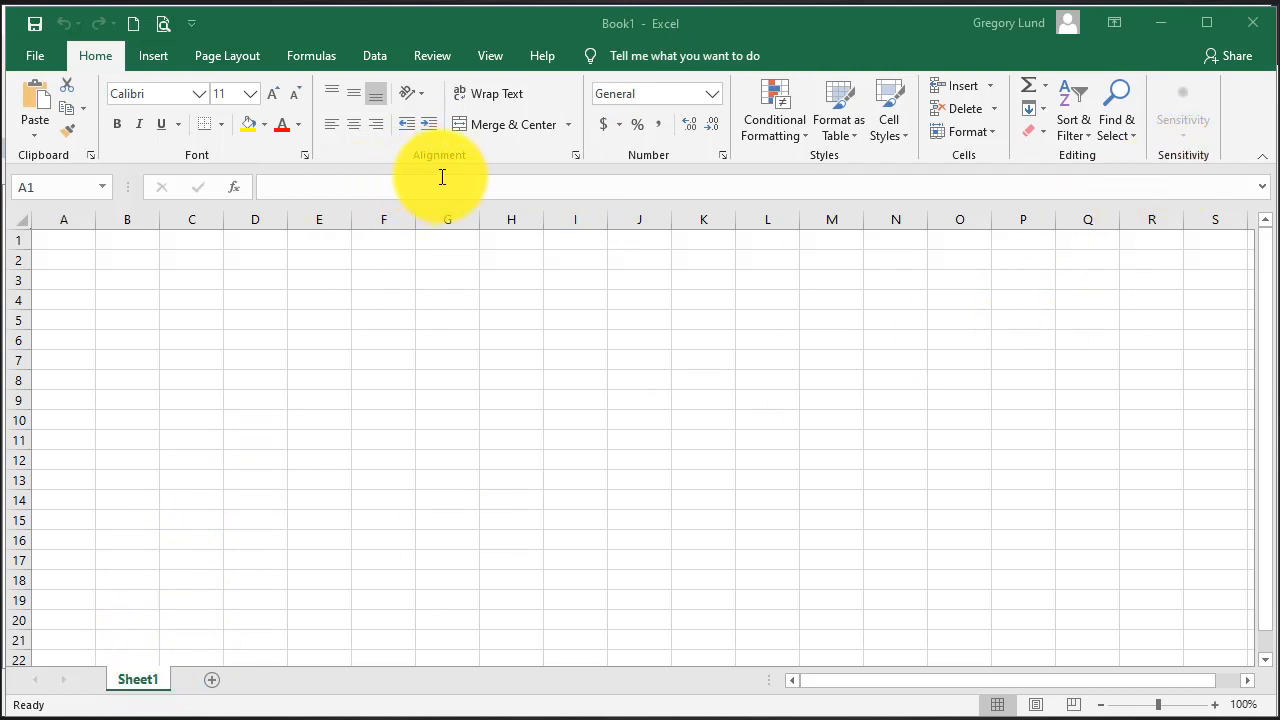
# Start importing external data from a text file into the blank Excel workbook.
pyautogui.click(373, 57)
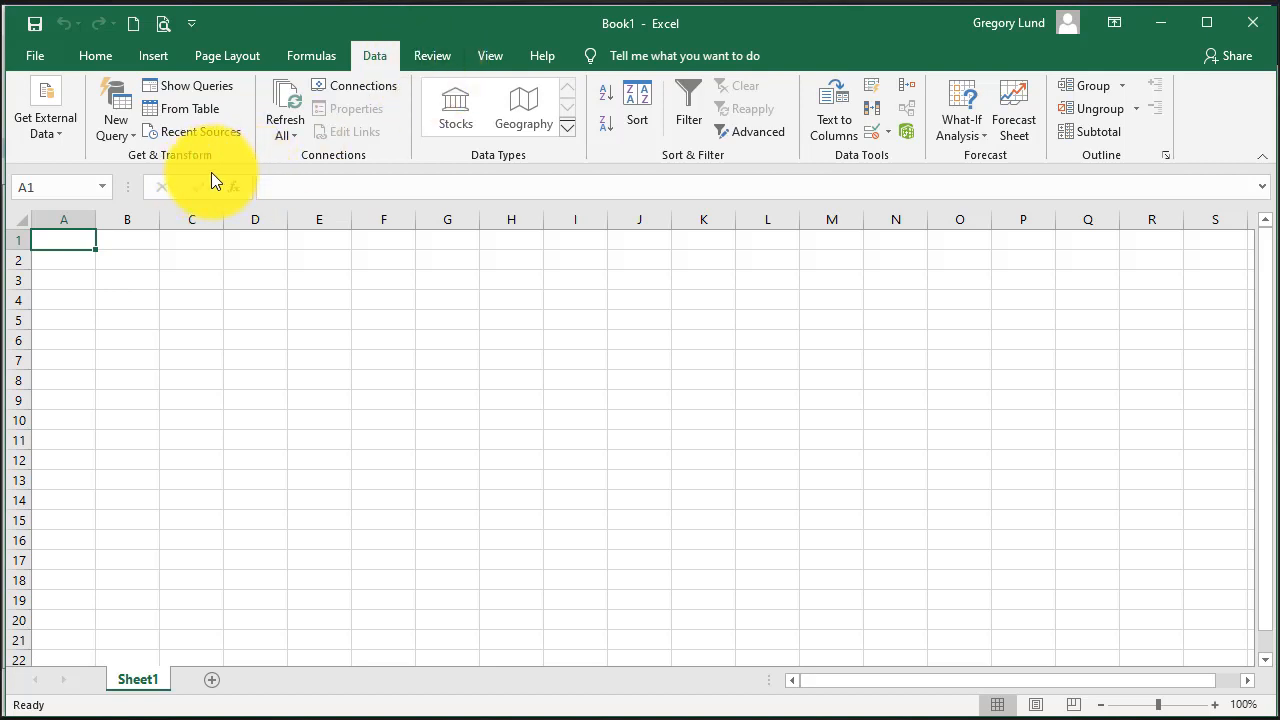
pyautogui.click(59, 131)
pyautogui.click(118, 193)
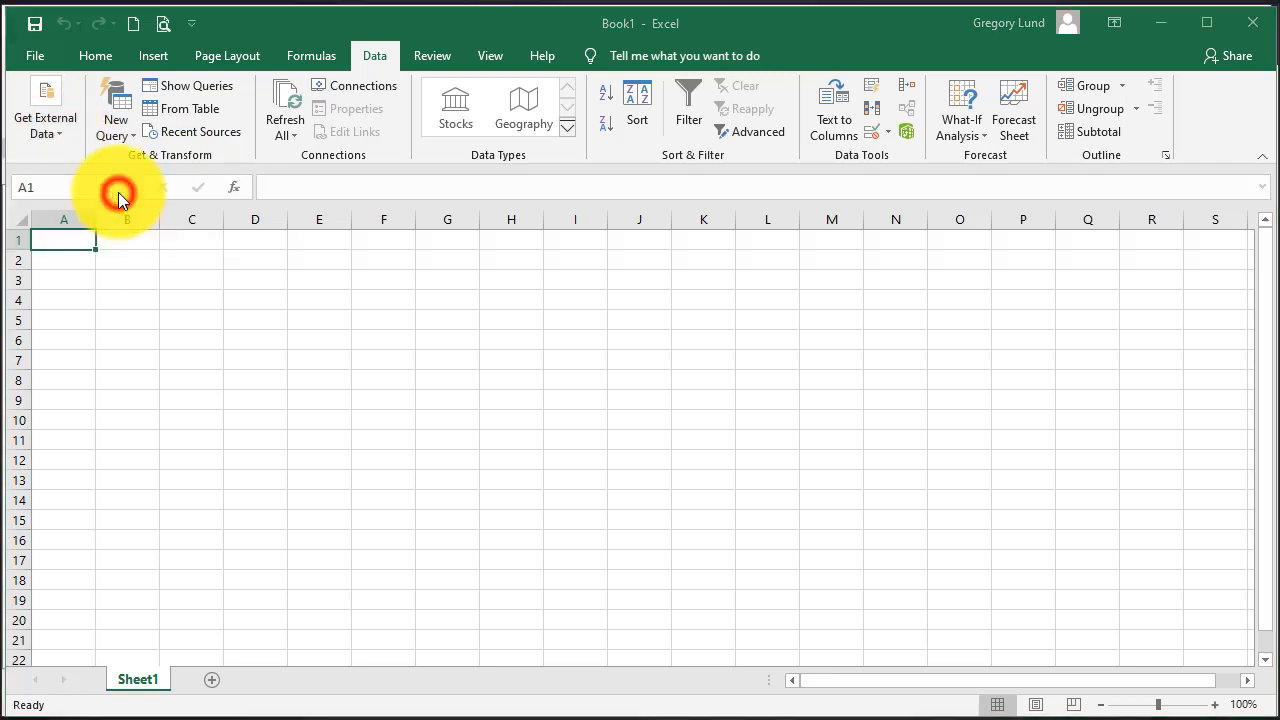
pyautogui.moveTo(423, 23); pyautogui.dragTo(579, 95)
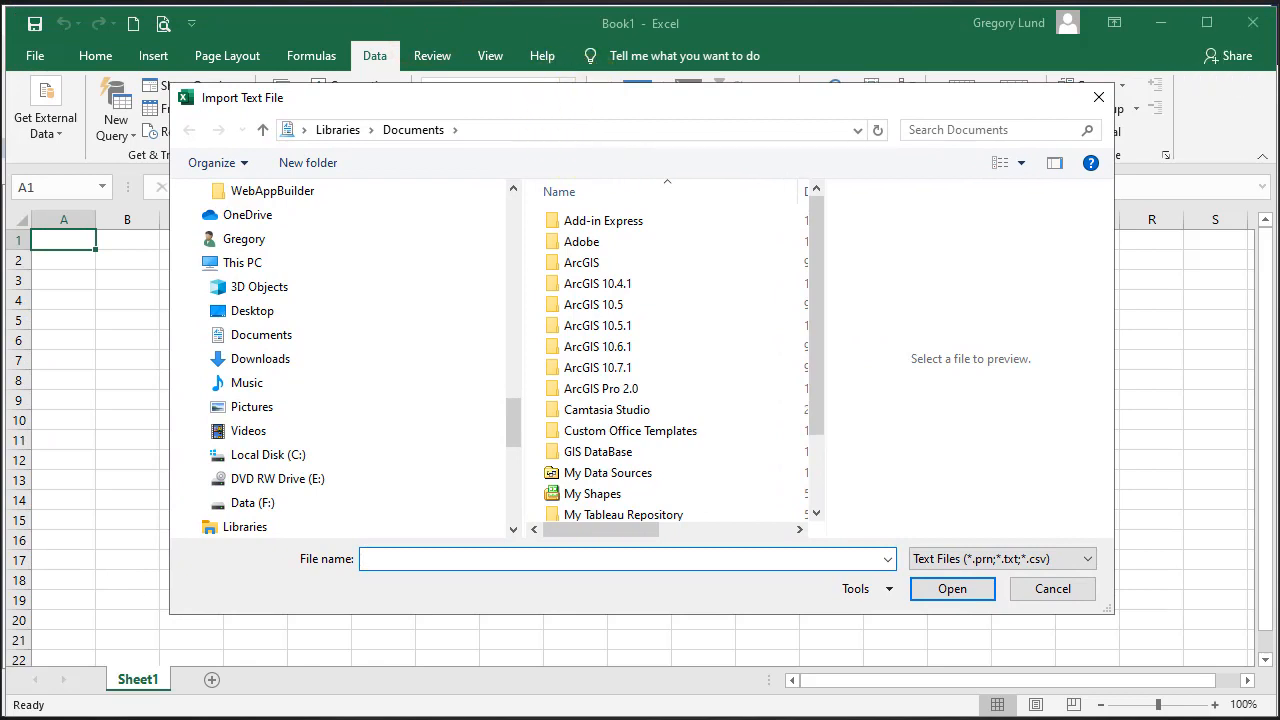
# Browse to the RAW_Data_K6 folder under GIS_311_WI_2020_Directory, GIS_311_Kuizzes, Kuiz_6 on the Data (F:) drive.
pyautogui.moveTo(514, 422); pyautogui.dragTo(507, 214)
pyautogui.click(262, 334)
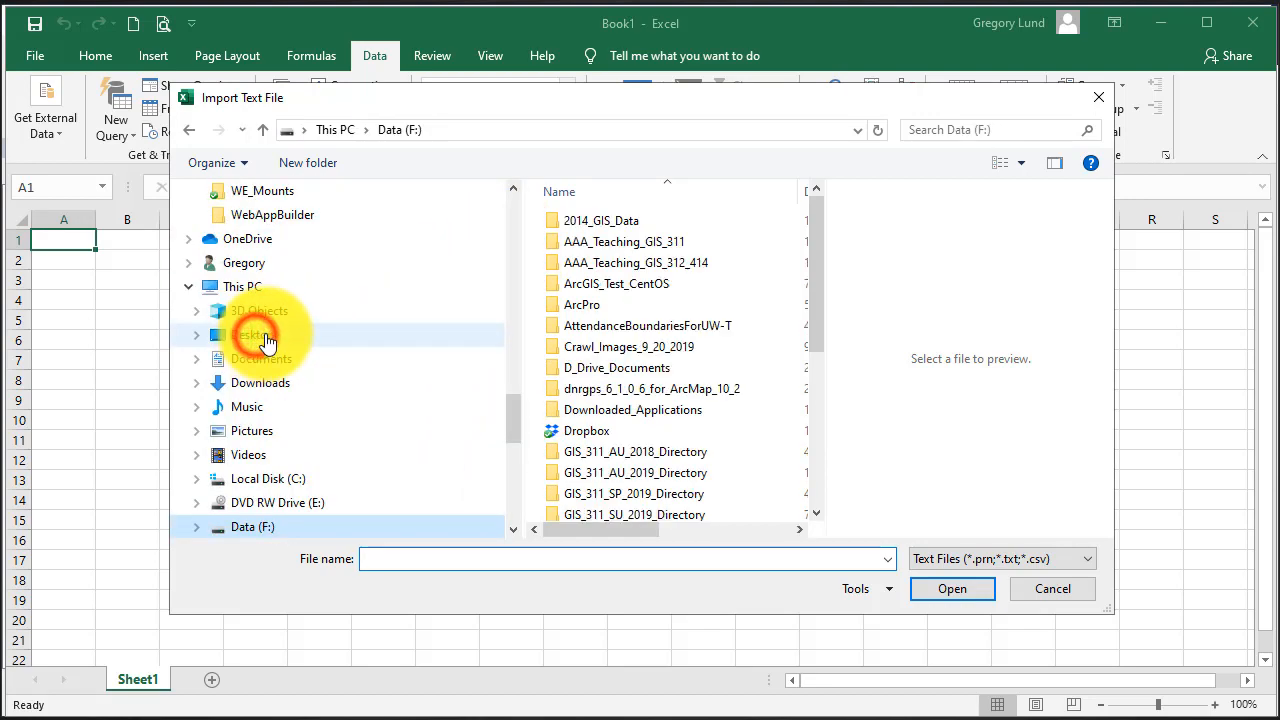
pyautogui.scroll(-5, 656, 372)
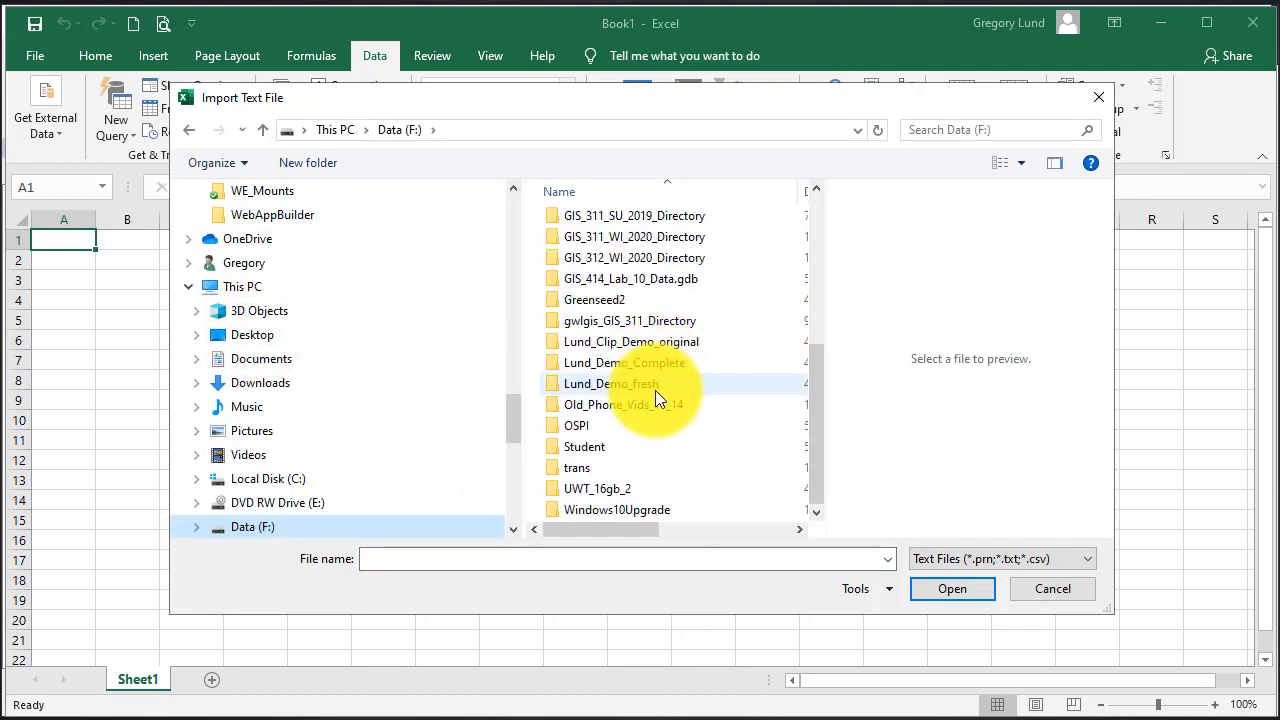
pyautogui.doubleClick(624, 238)
pyautogui.click(601, 241)
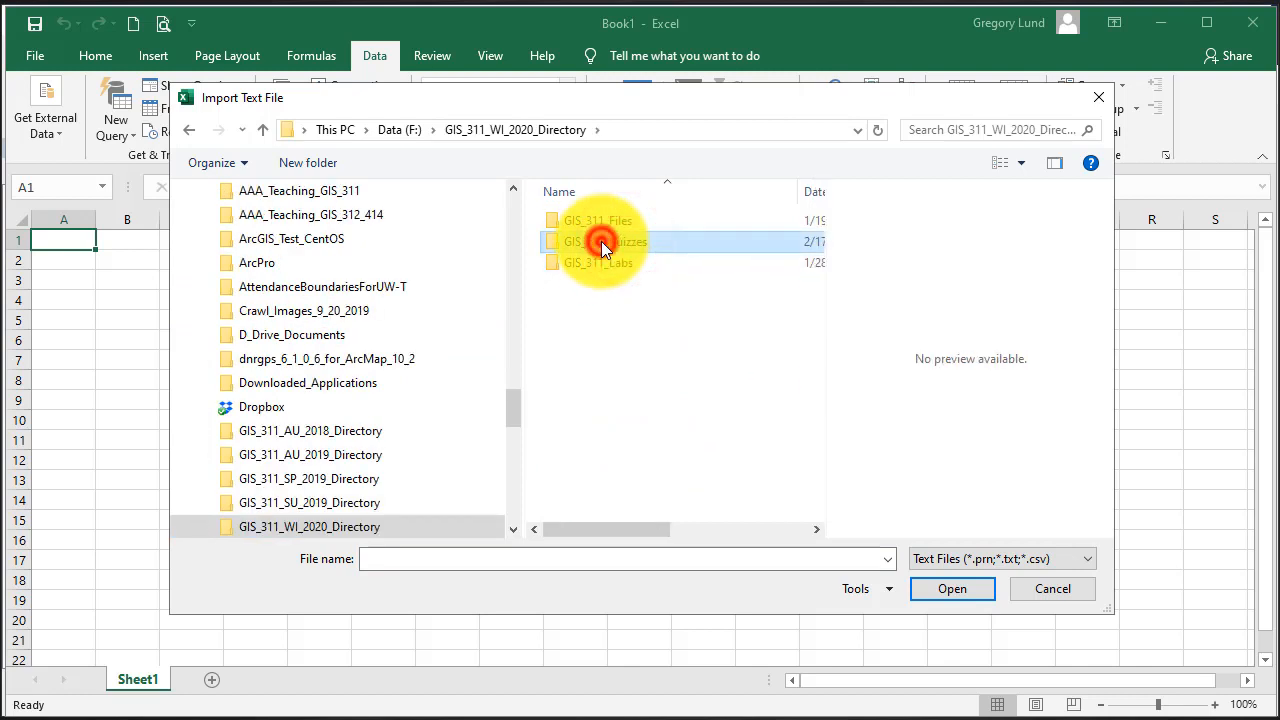
pyautogui.doubleClick(601, 241)
pyautogui.doubleClick(582, 219)
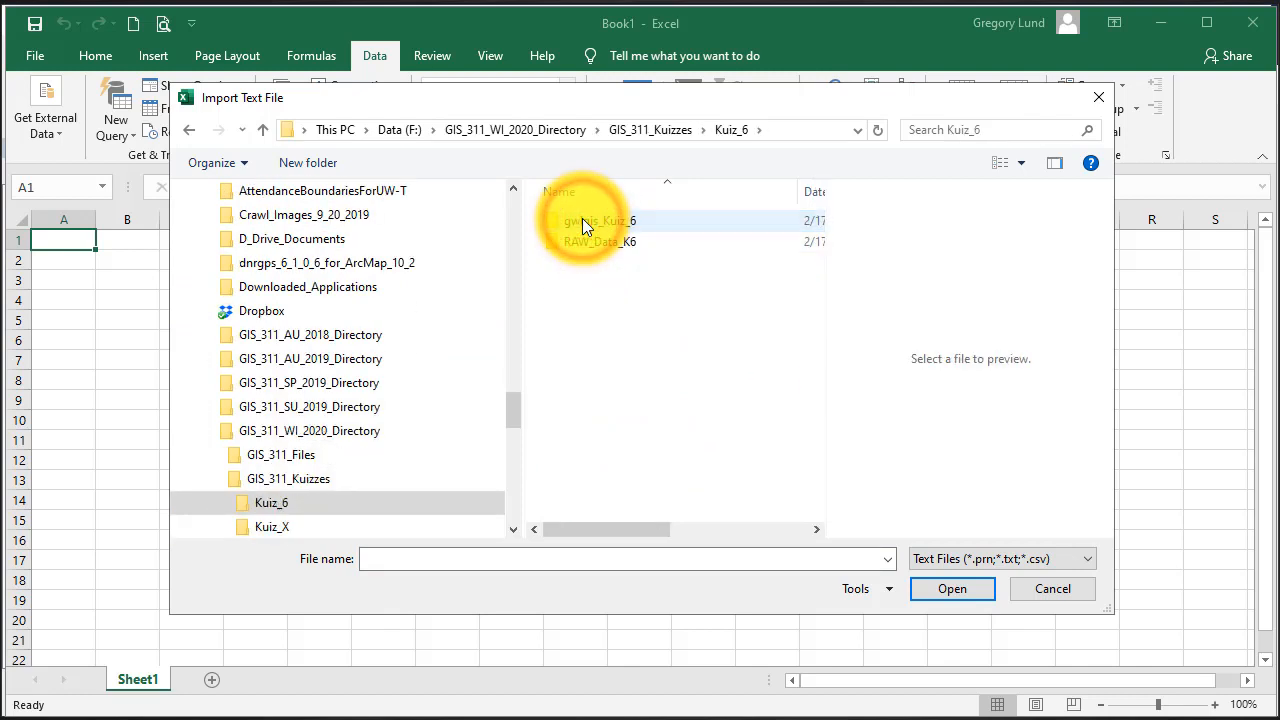
pyautogui.click(584, 240)
pyautogui.doubleClick(584, 240)
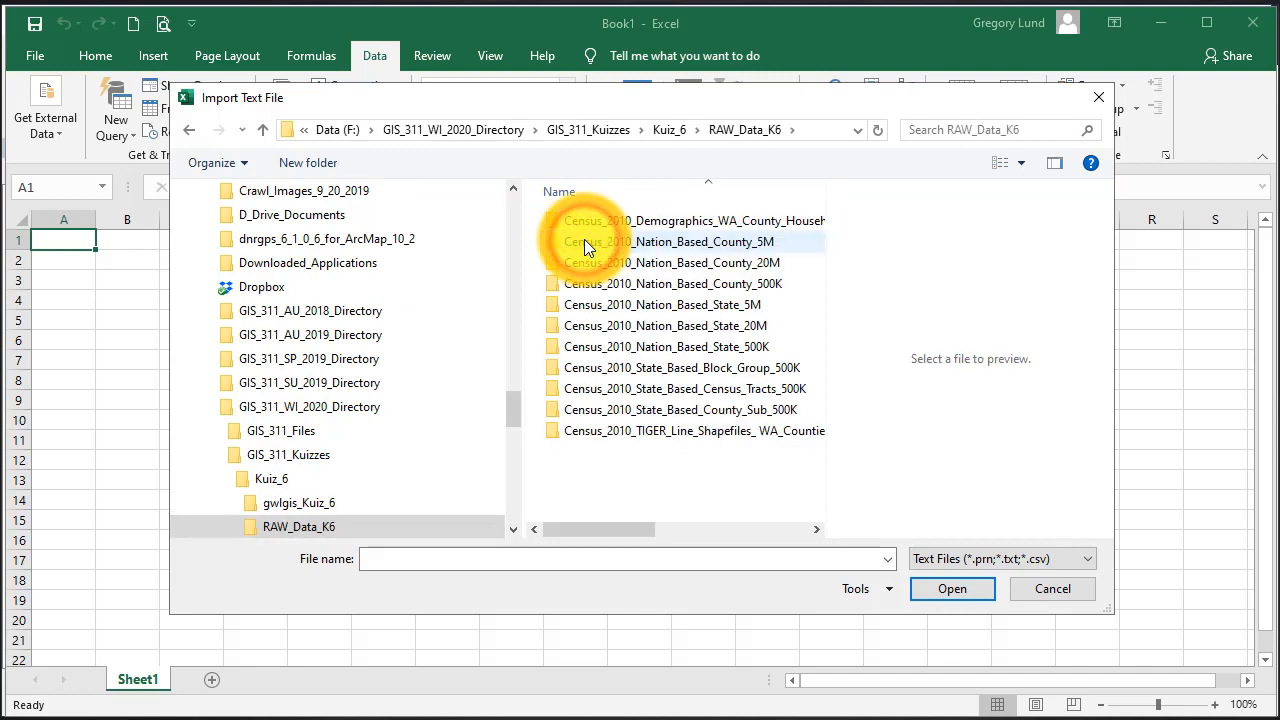
# Choose DEC_10_SF1_P18_with_ann.csv from the Census_2010_Demographics_WA_County_Household_Type folder as the text file to import.
pyautogui.click(706, 221)
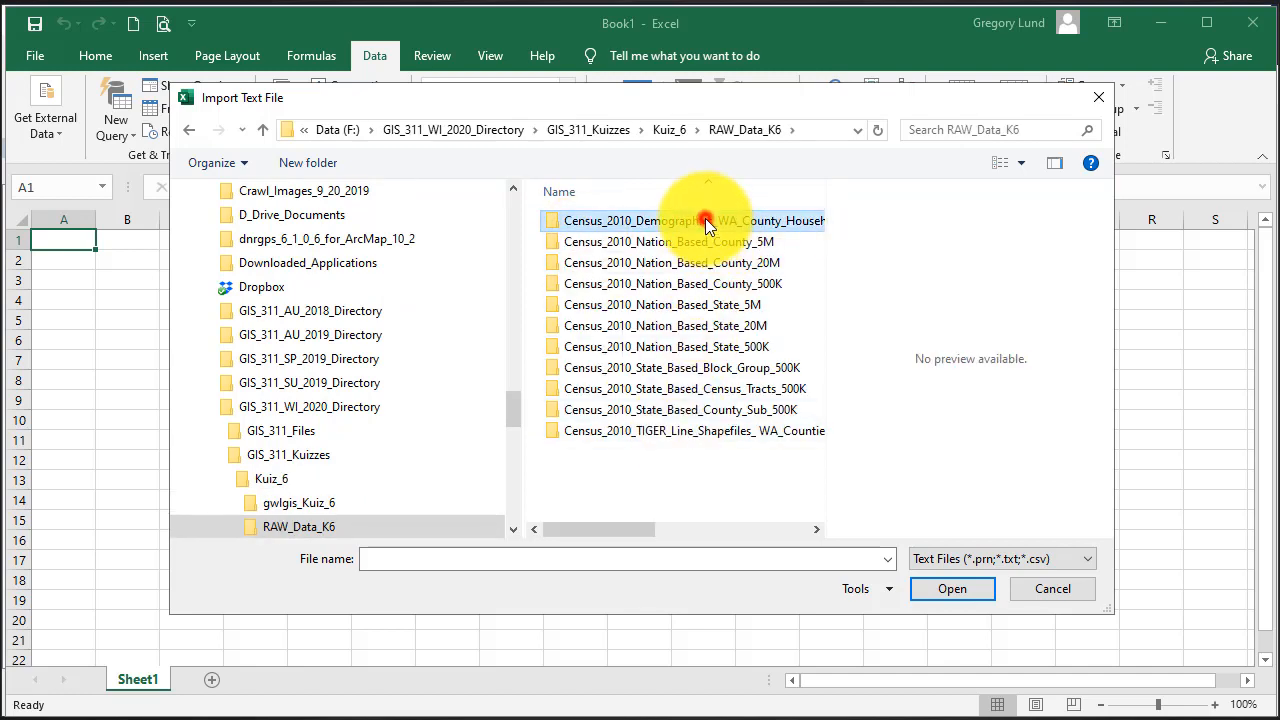
pyautogui.doubleClick(706, 221)
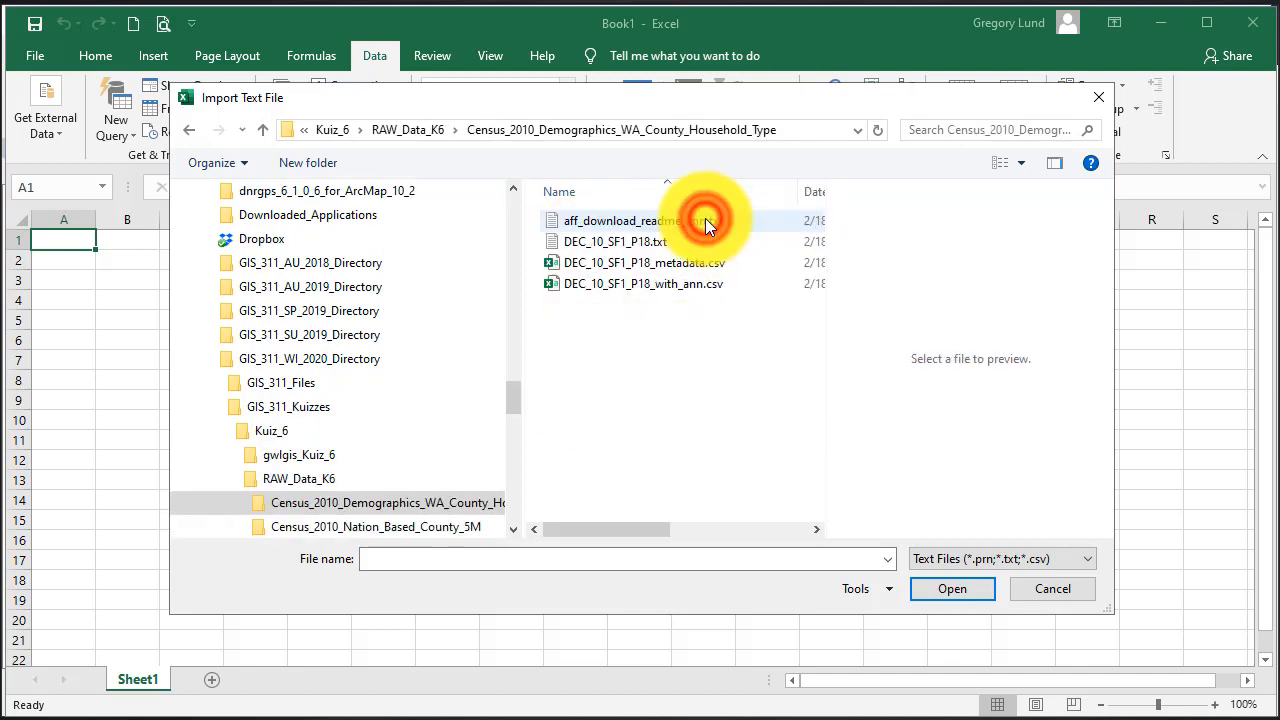
pyautogui.click(596, 285)
pyautogui.click(953, 588)
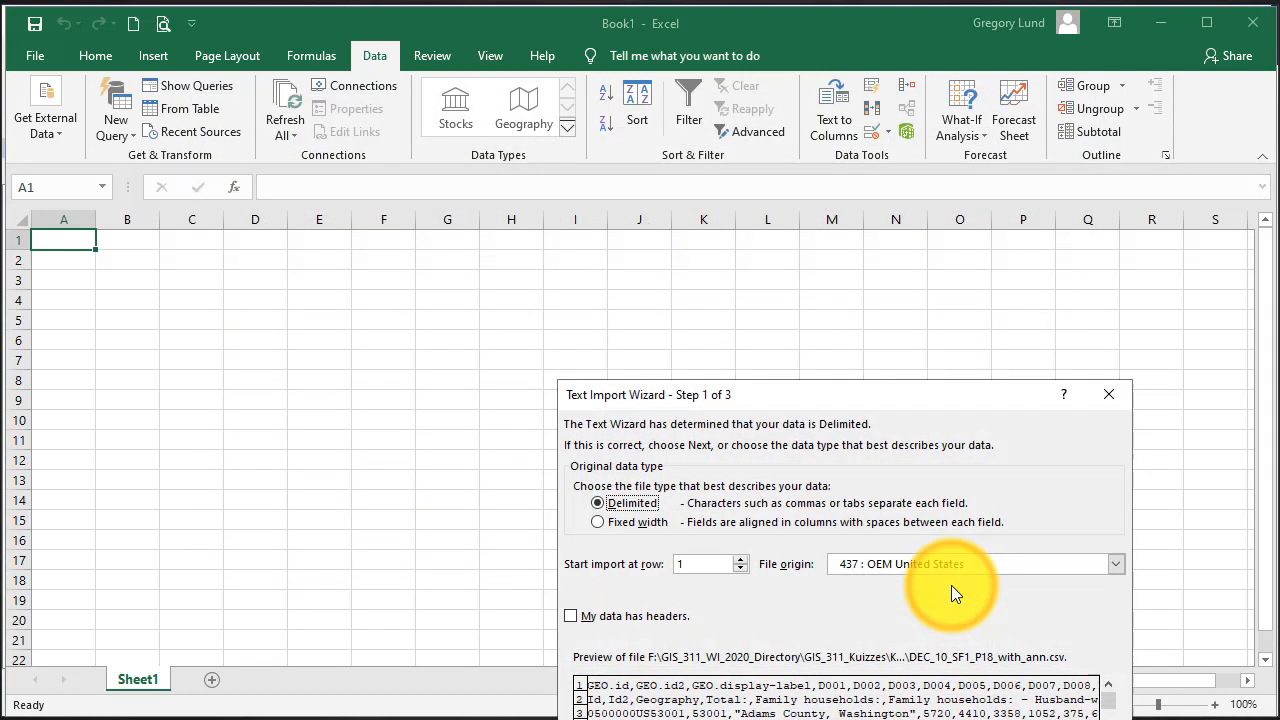
# Keep the file type as Delimited and enable Comma as a delimiter alongside Tab for the import.
pyautogui.moveTo(966, 392); pyautogui.dragTo(831, 161)
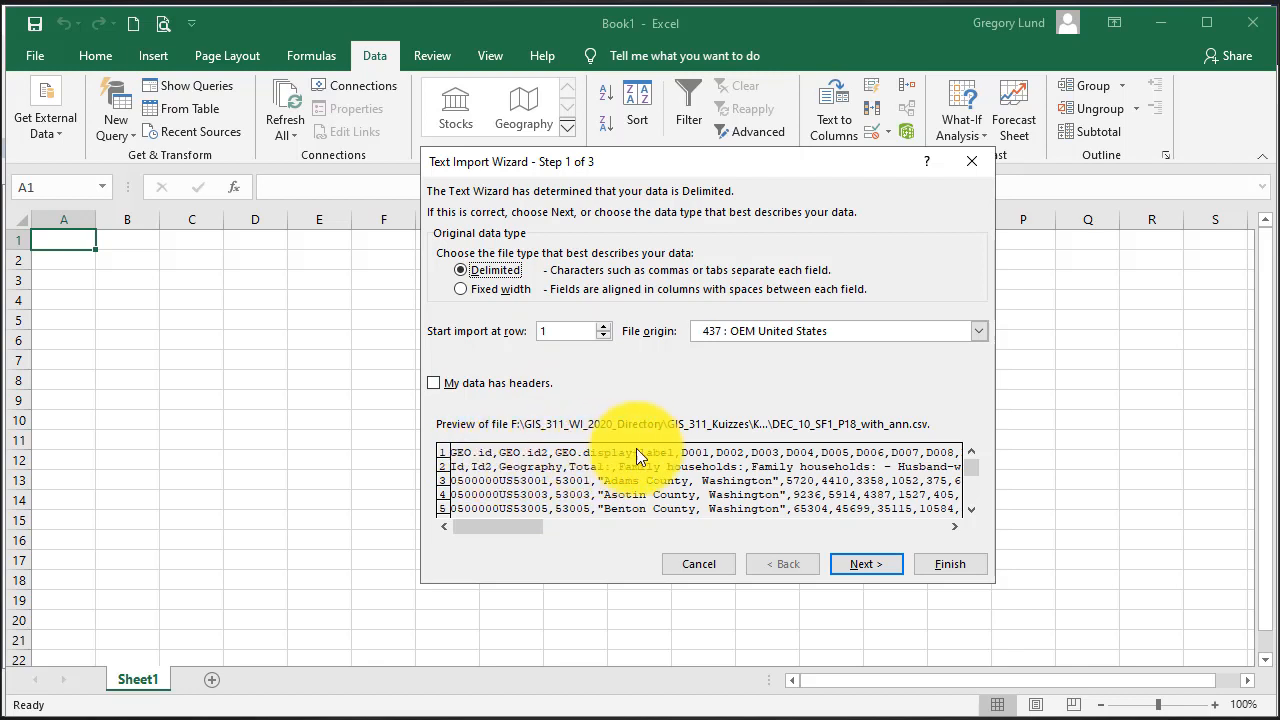
pyautogui.click(860, 562)
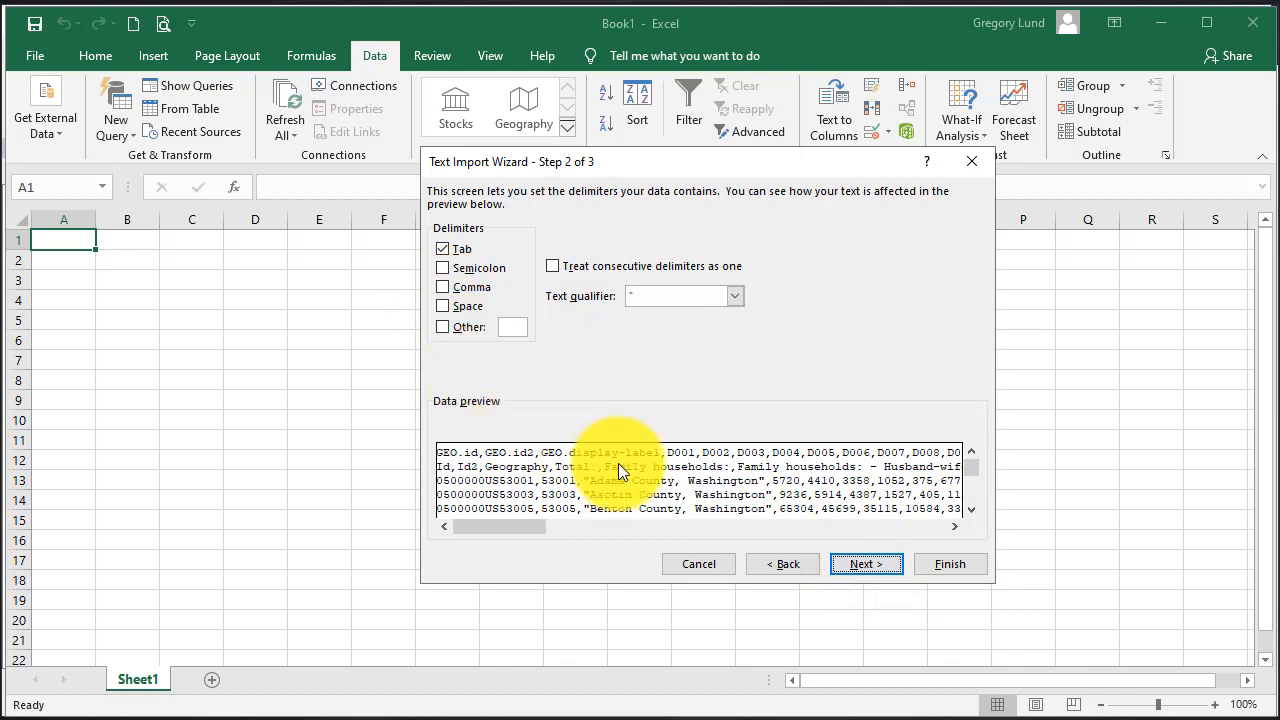
pyautogui.click(443, 287)
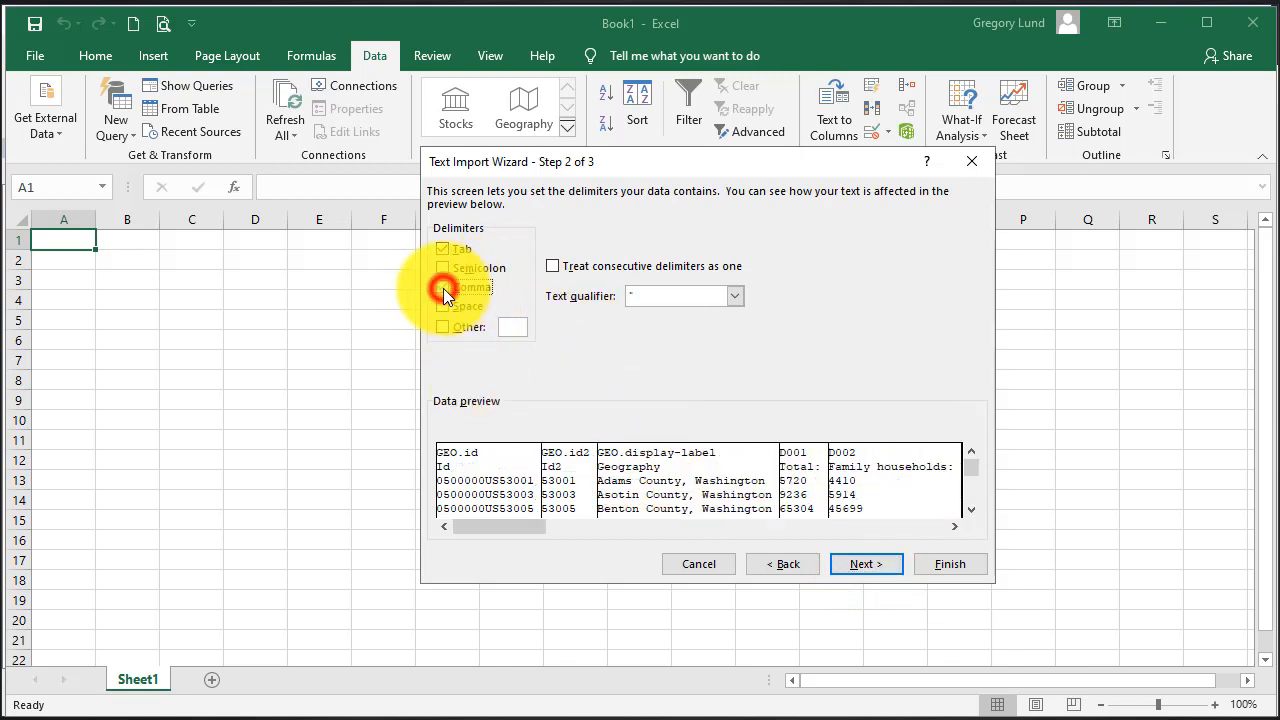
pyautogui.click(441, 287)
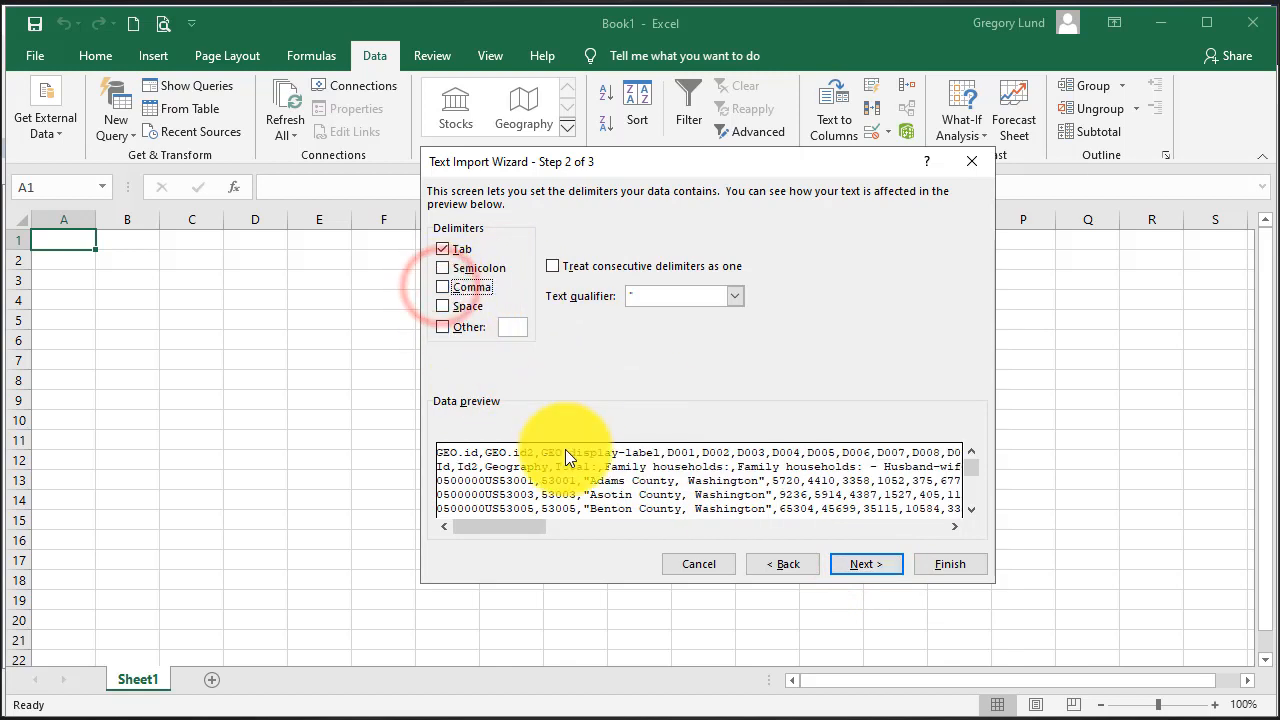
pyautogui.click(443, 288)
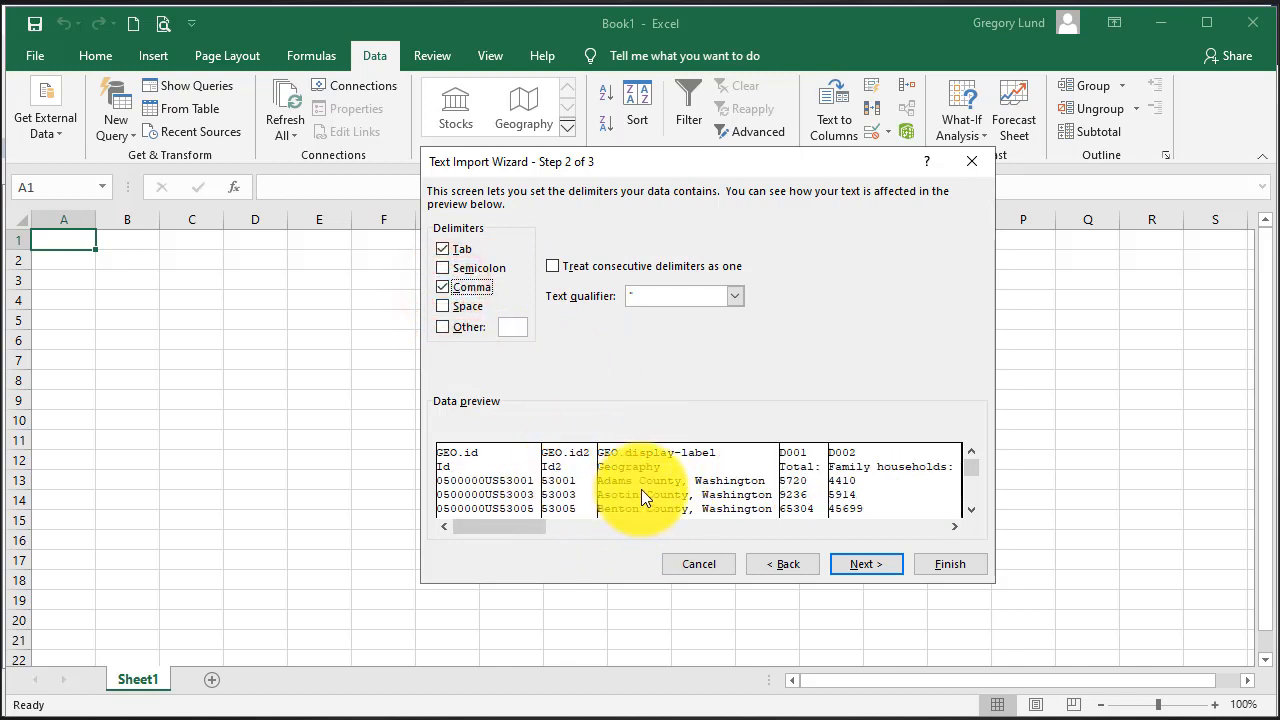
# Set the GEO.id and GEO.id2 columns to Text format and import the data into the existing worksheet at cell A1.
pyautogui.click(864, 562)
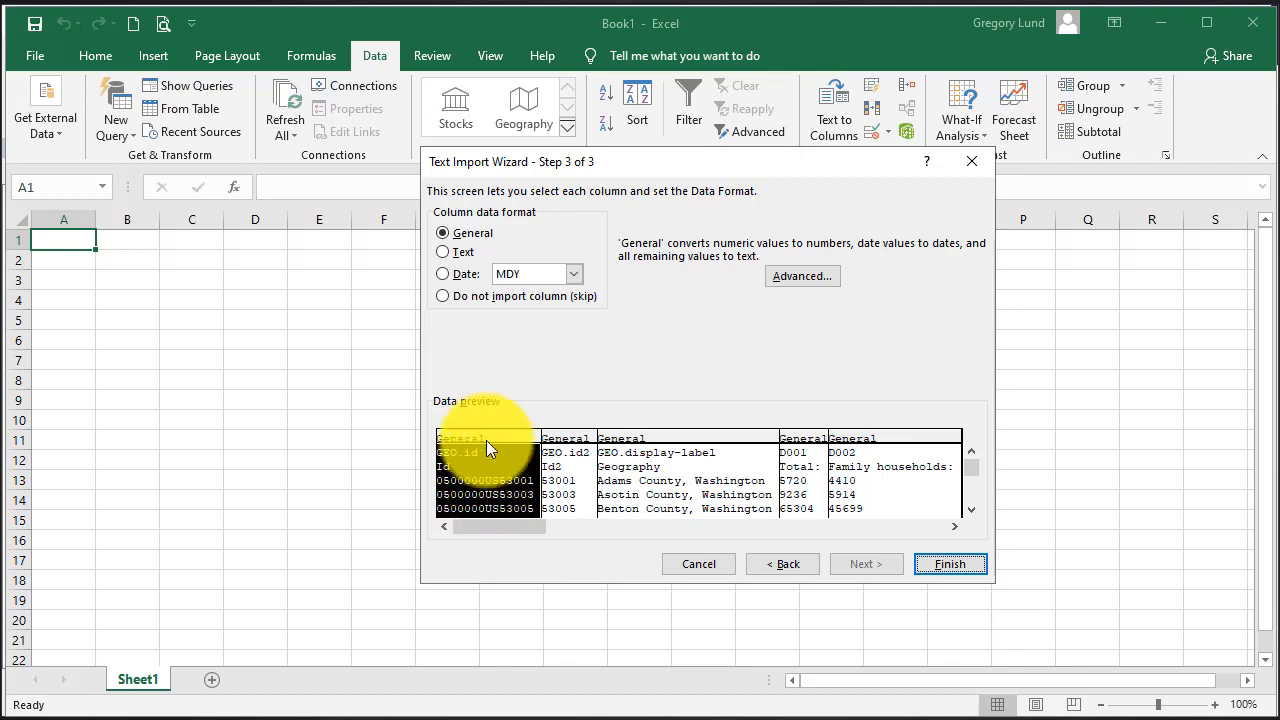
pyautogui.click(443, 253)
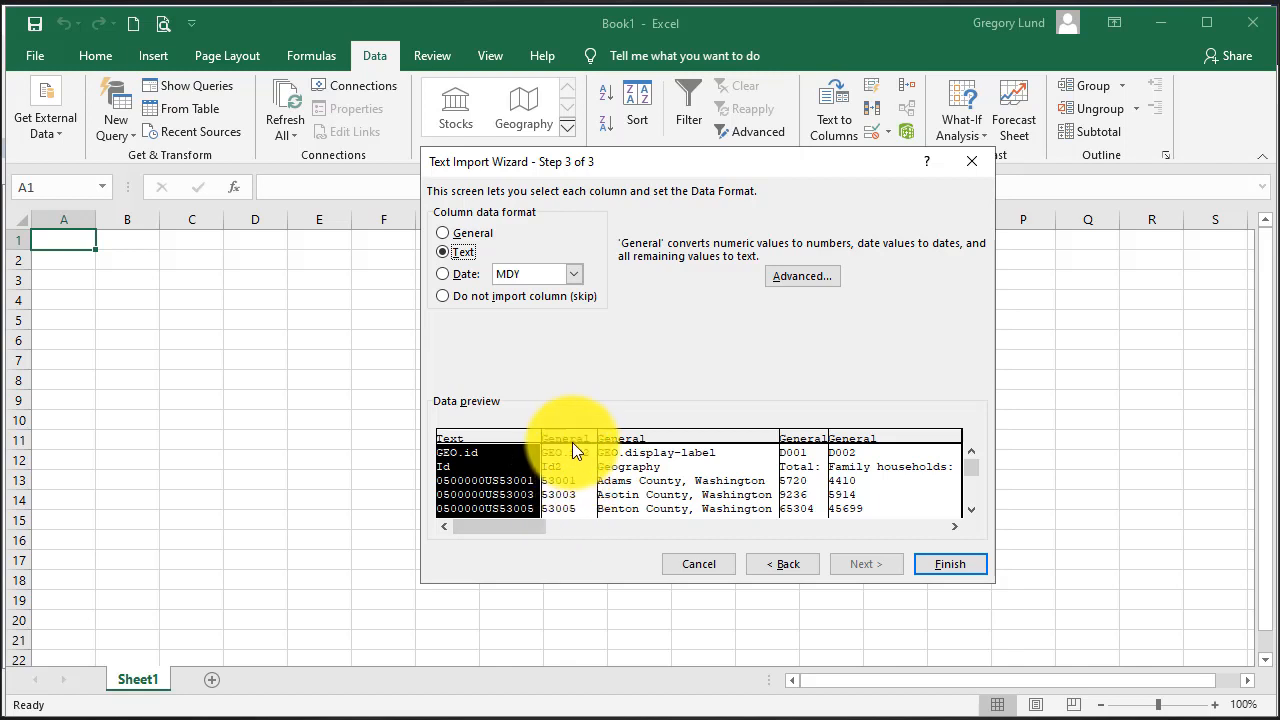
pyautogui.click(574, 439)
pyautogui.click(443, 252)
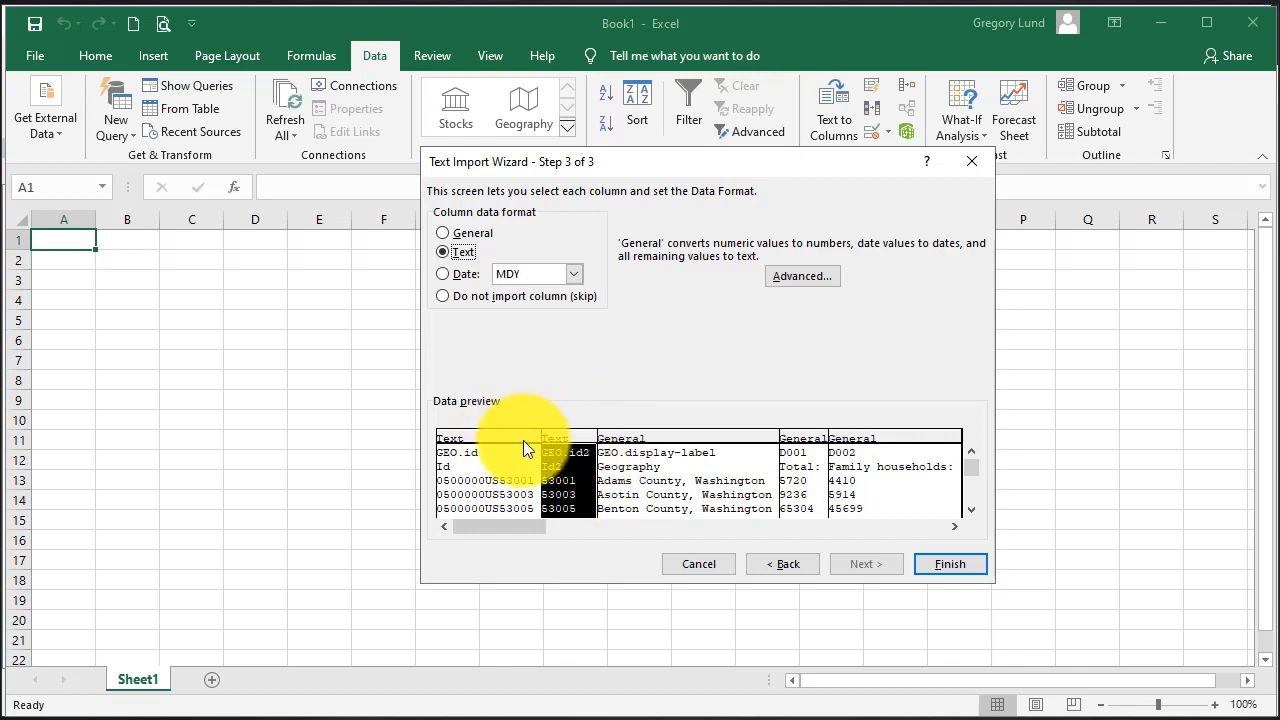
pyautogui.click(949, 561)
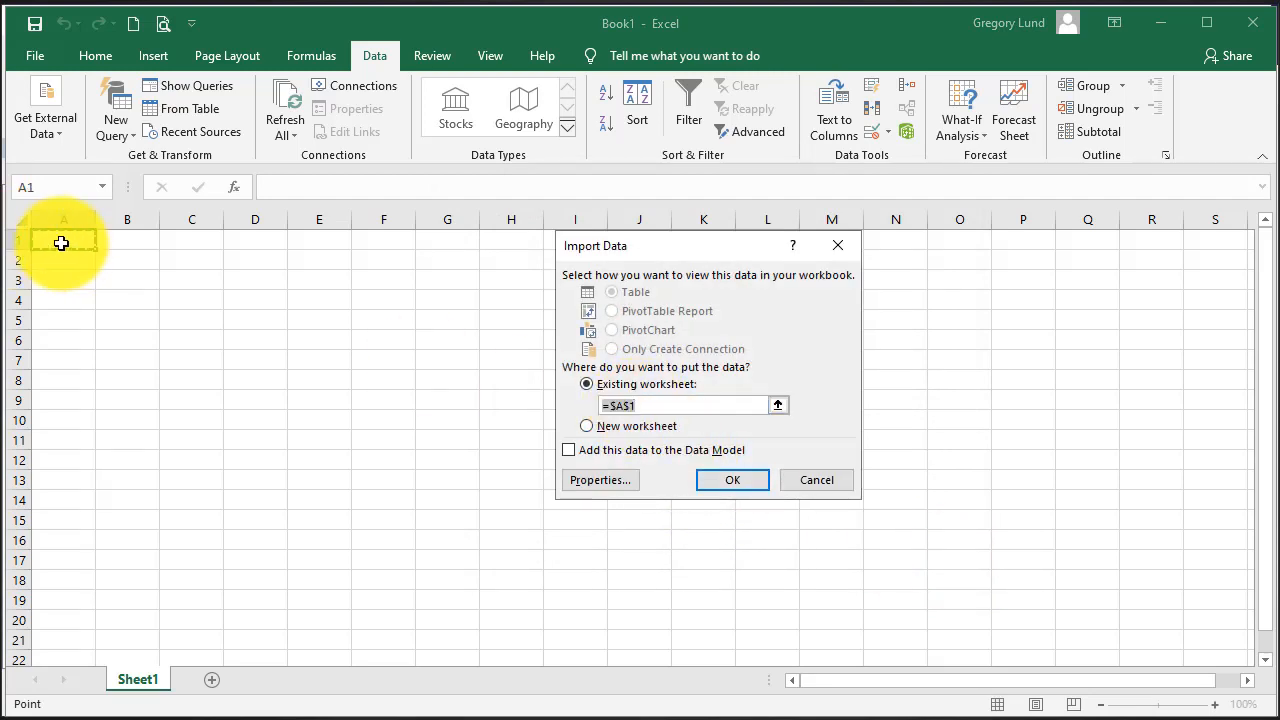
pyautogui.click(731, 480)
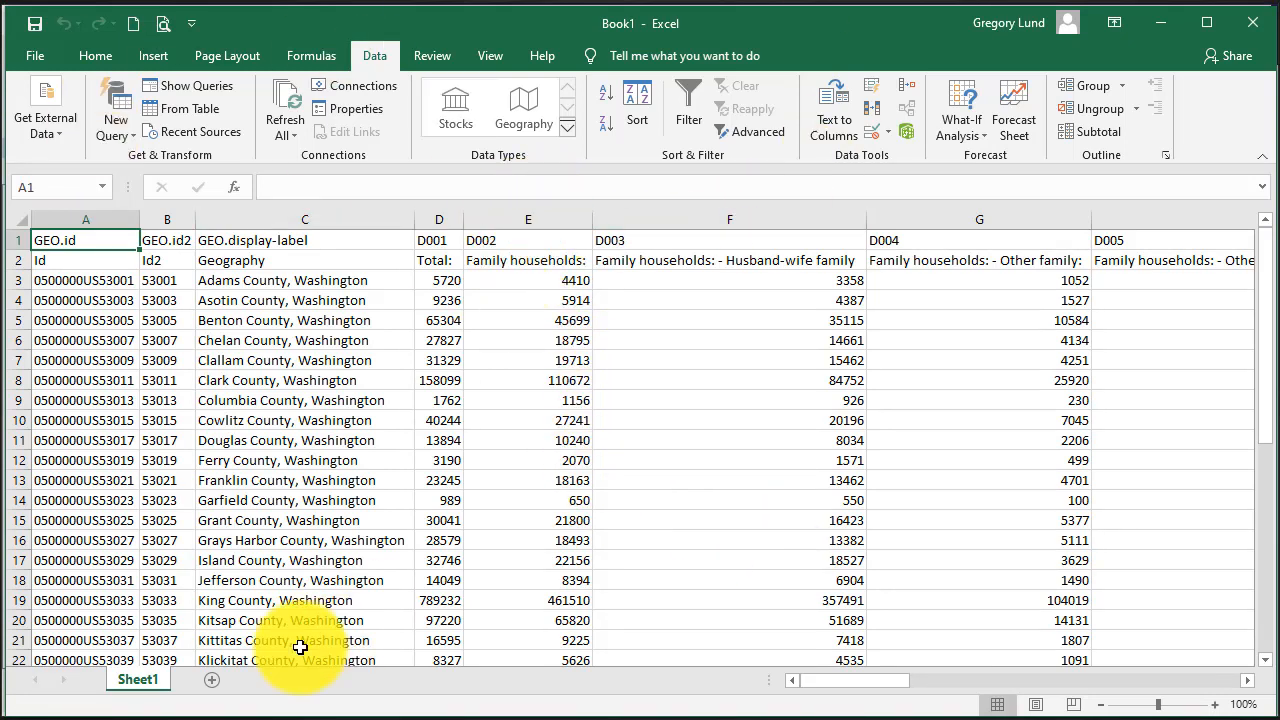
# Create a copy of Sheet1 at the end of the Book1 workbook.
pyautogui.click(136, 677)
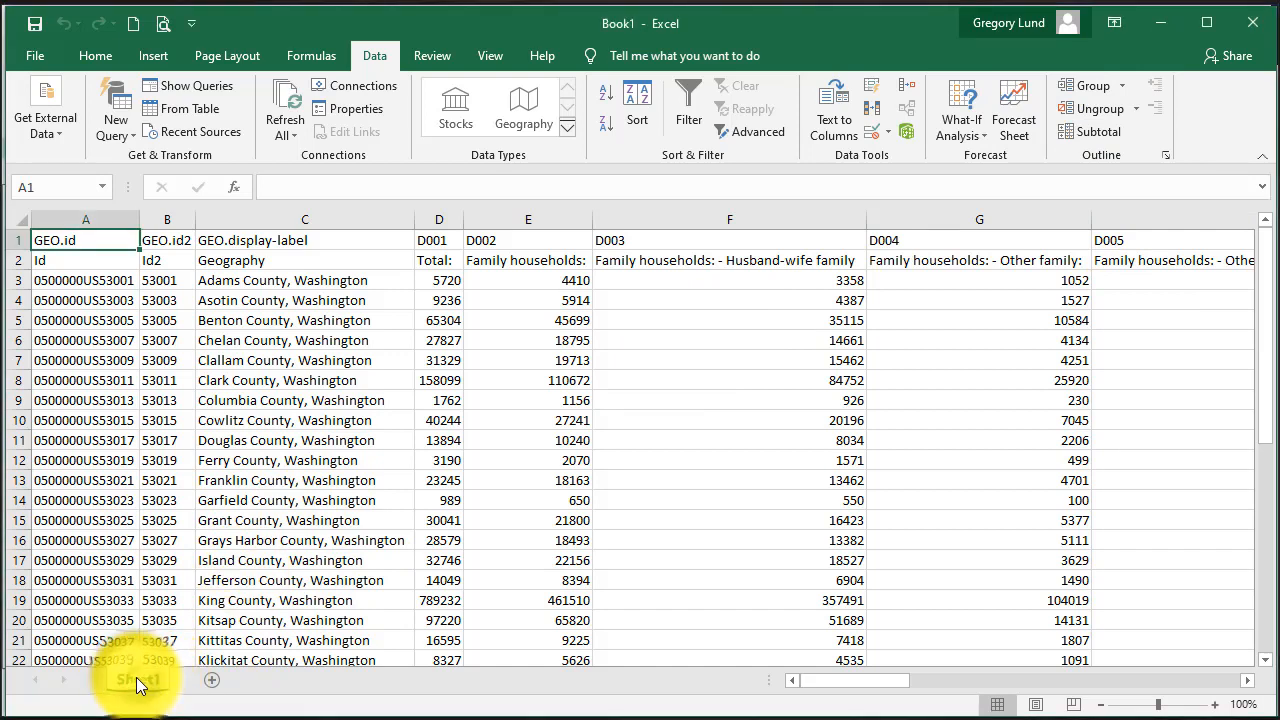
pyautogui.rightClick(136, 678)
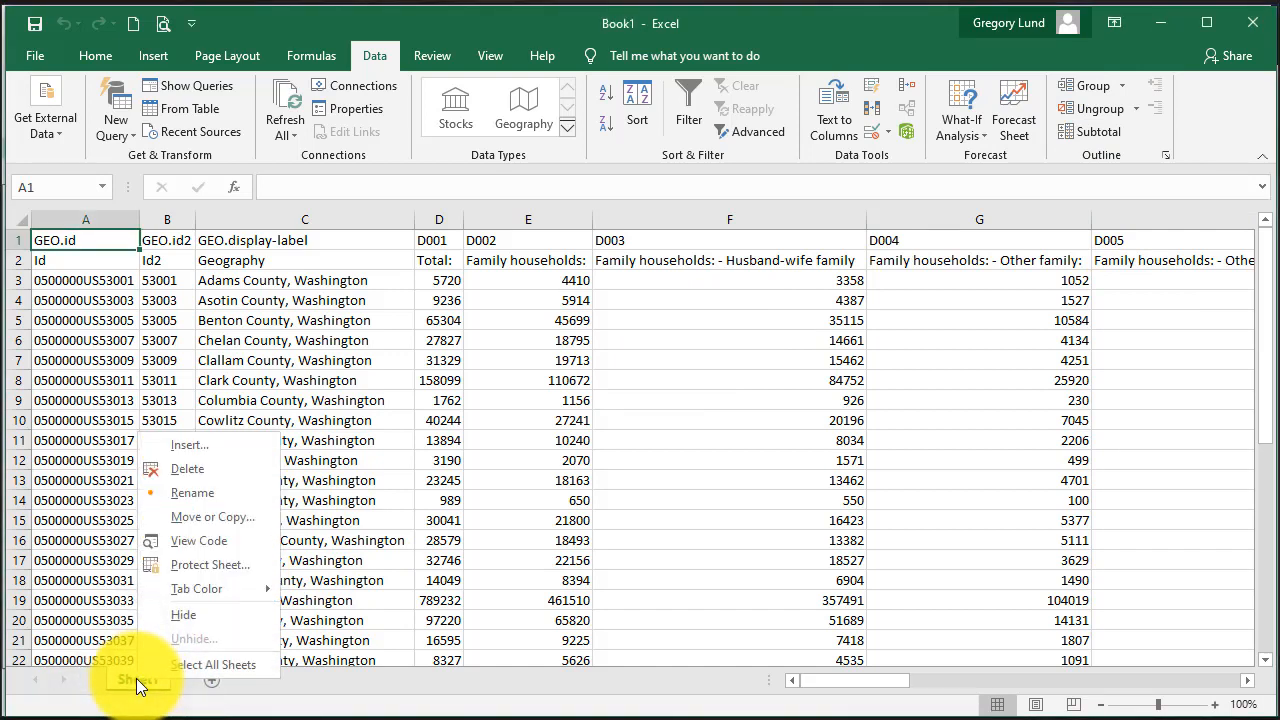
pyautogui.click(225, 517)
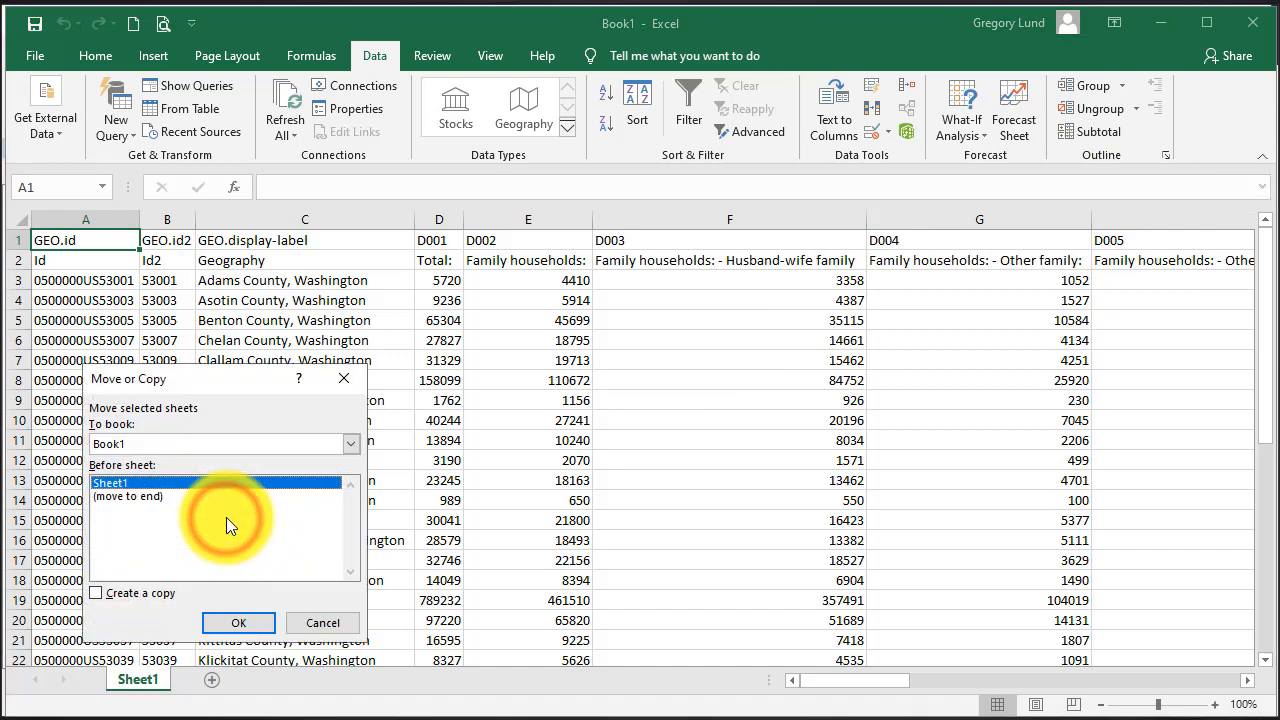
pyautogui.click(125, 495)
pyautogui.click(97, 594)
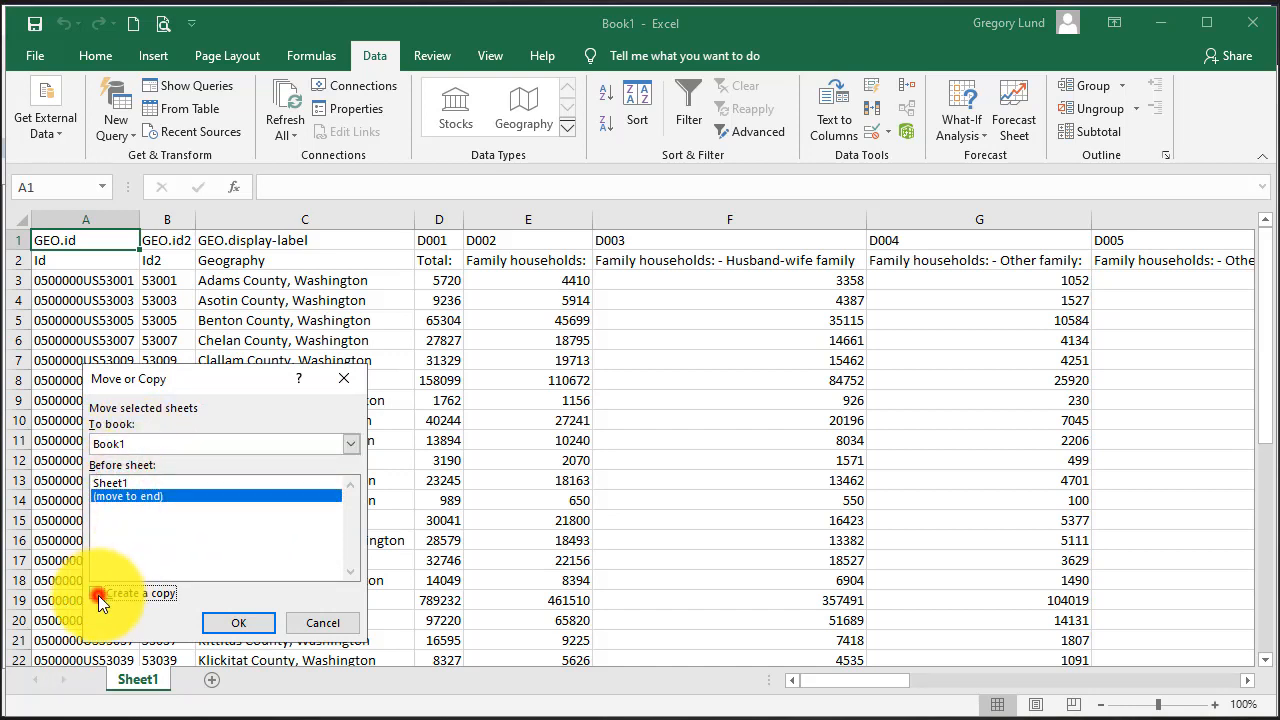
pyautogui.click(232, 620)
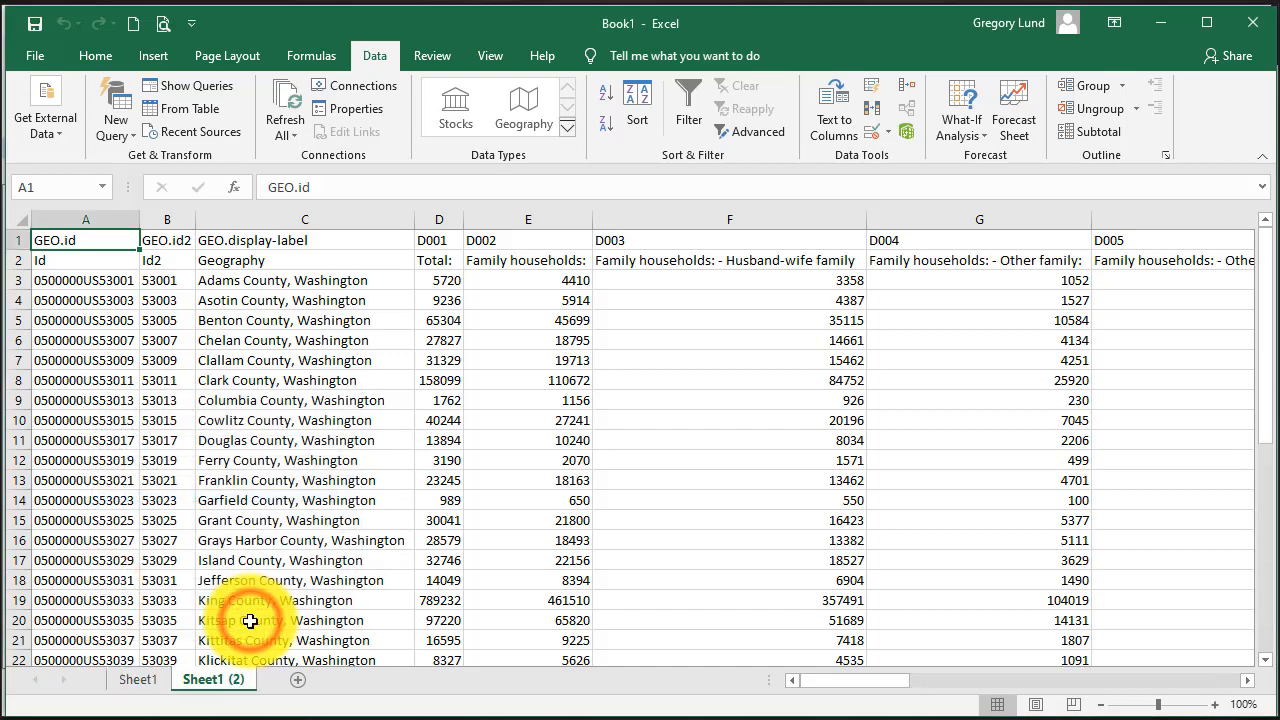
# Rename the copied sheet as Use_My_Data.
pyautogui.rightClick(227, 679)
pyautogui.click(299, 490)
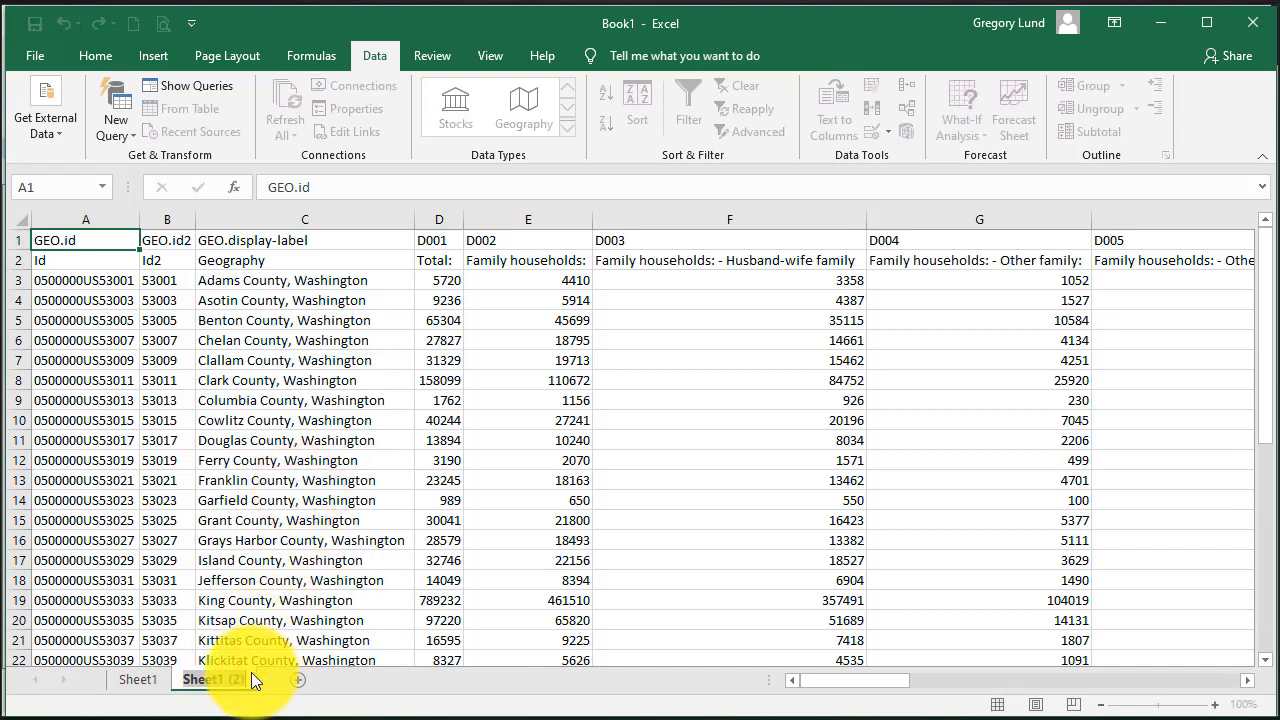
pyautogui.write('use_my')
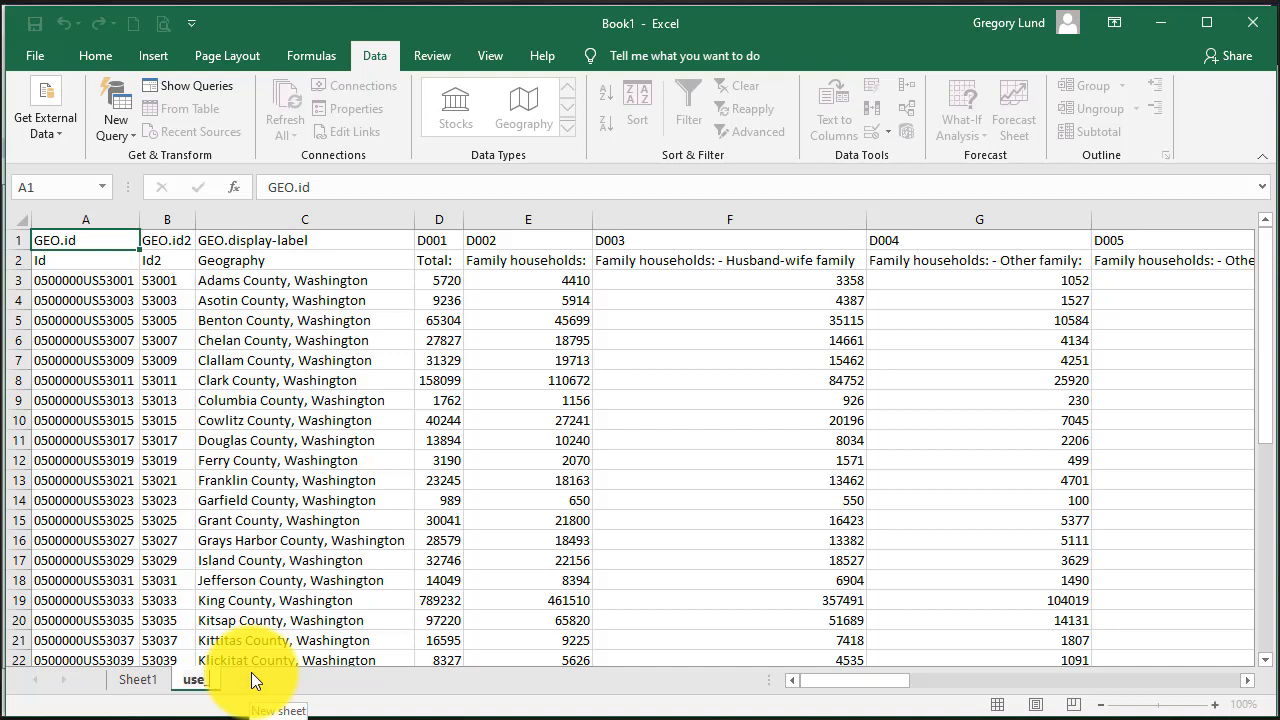
pyautogui.write('_data')
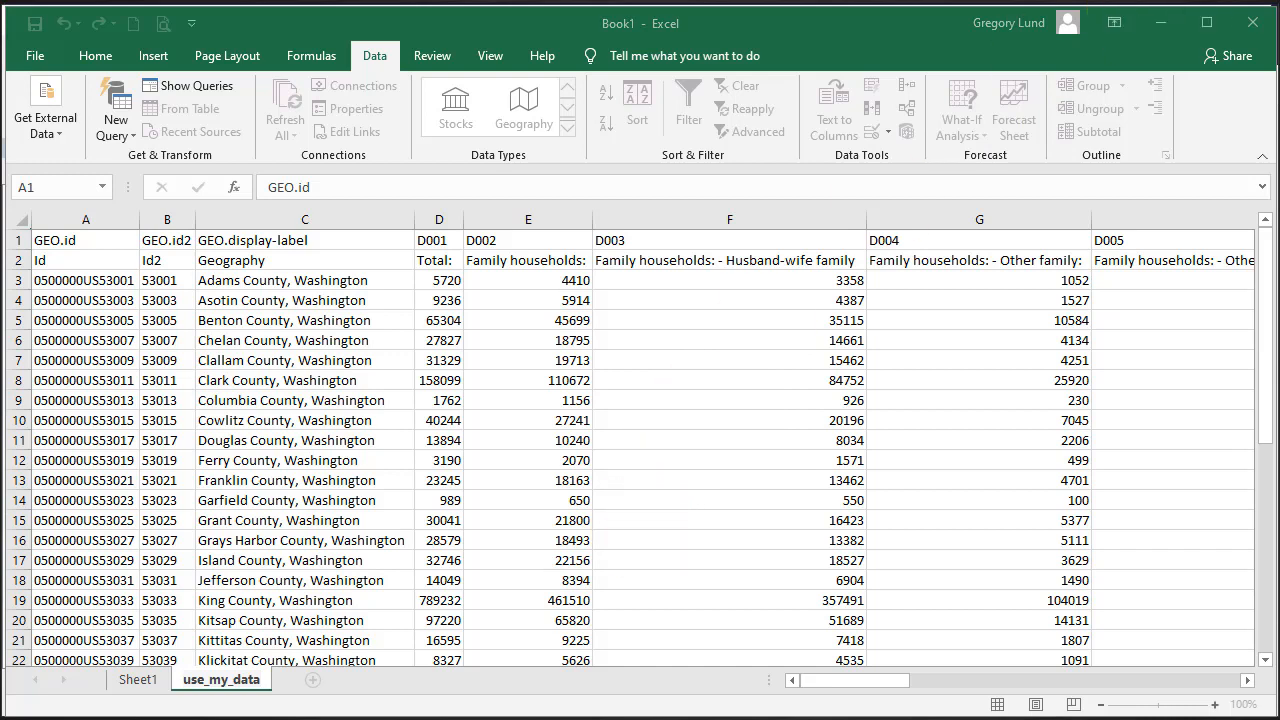
pyautogui.click(190, 680)
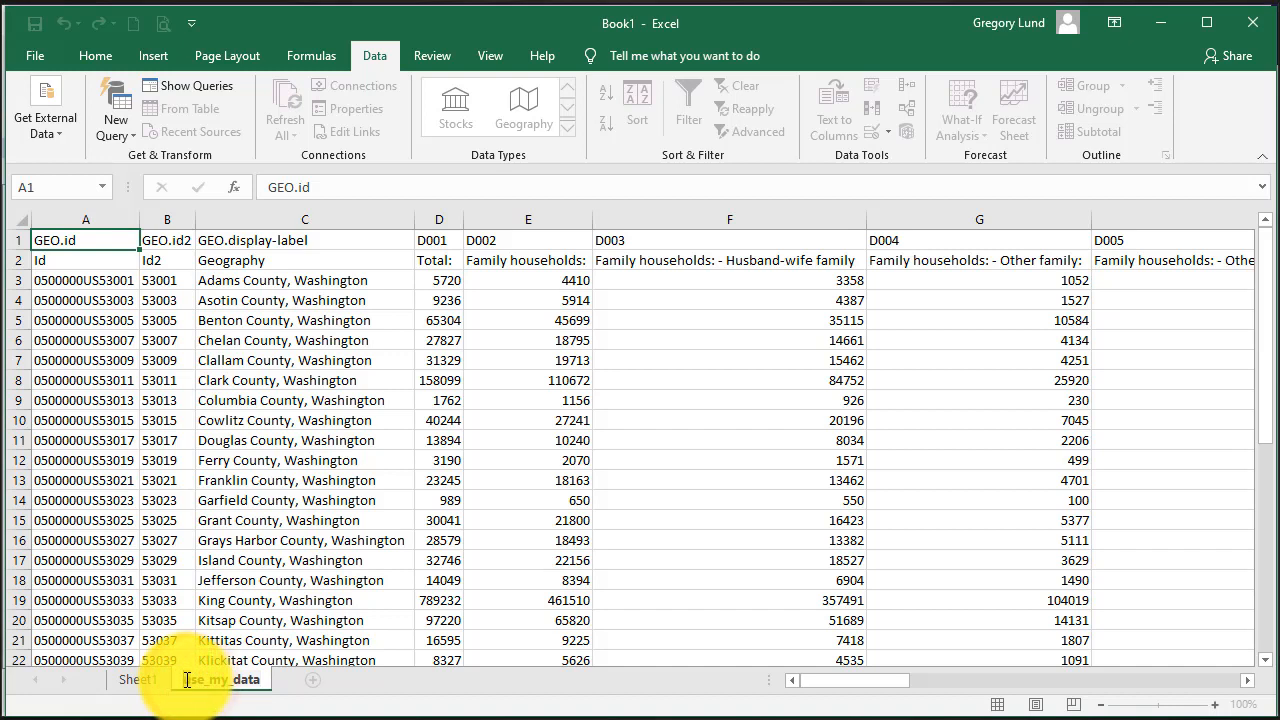
pyautogui.doubleClick(222, 678)
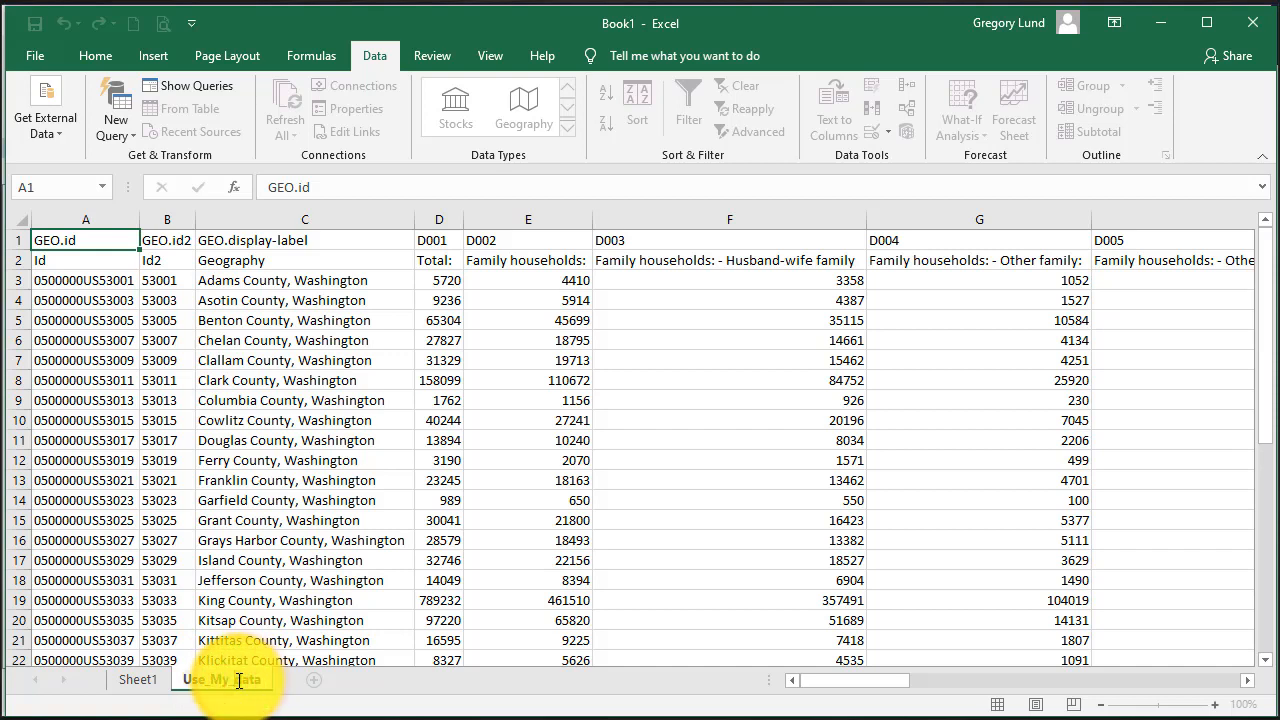
pyautogui.click(663, 537)
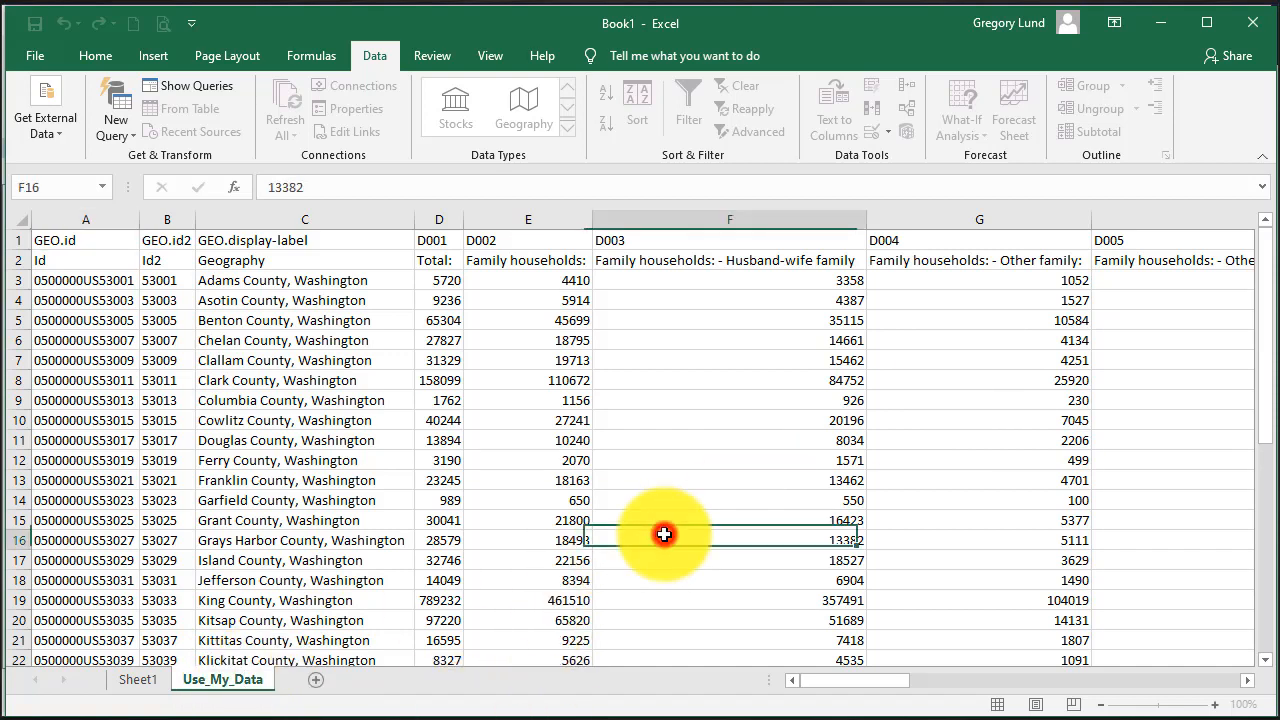
pyautogui.click(104, 241)
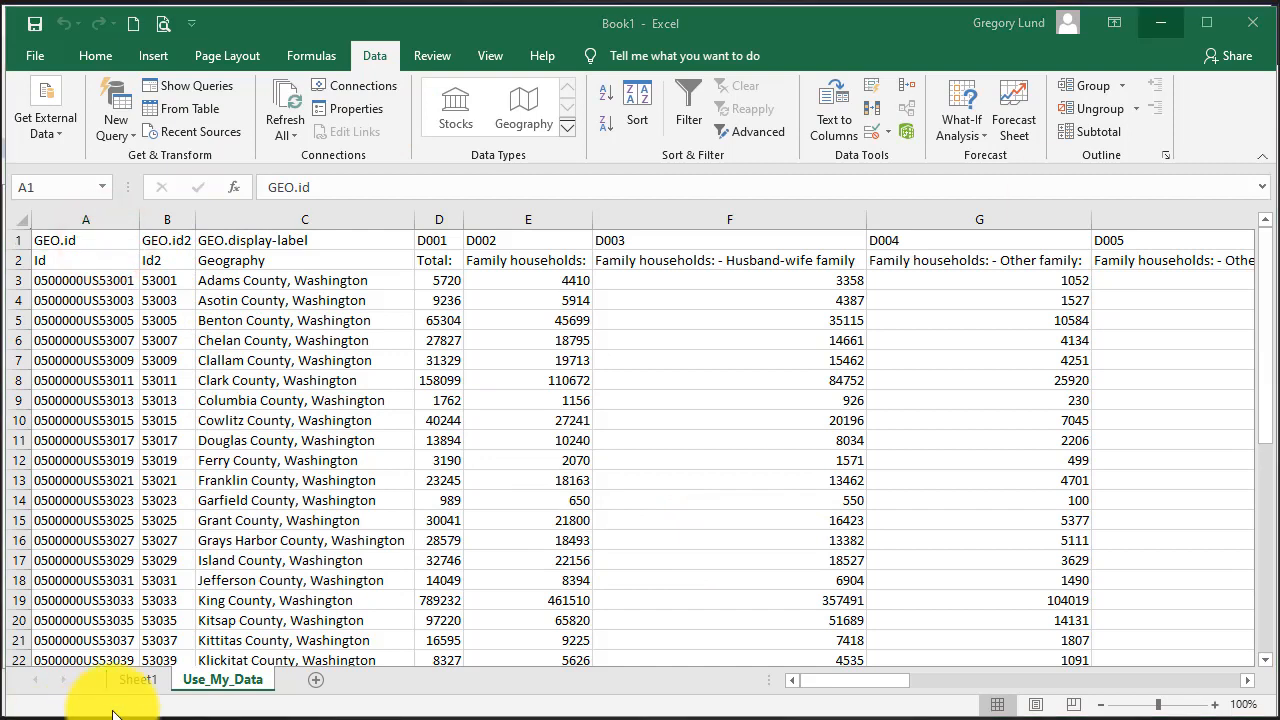
# Rename the original Sheet1 as "Don't use me!!!" and return to the Use_My_Data sheet.
pyautogui.rightClick(137, 681)
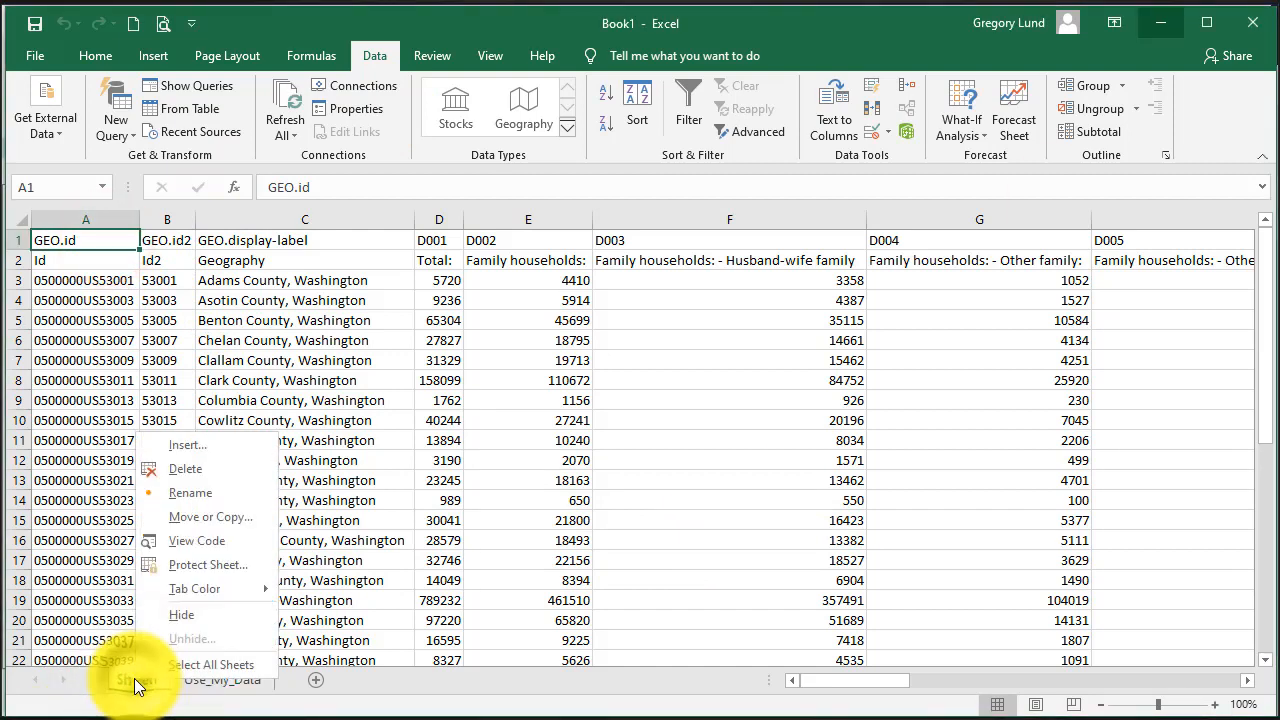
pyautogui.click(194, 493)
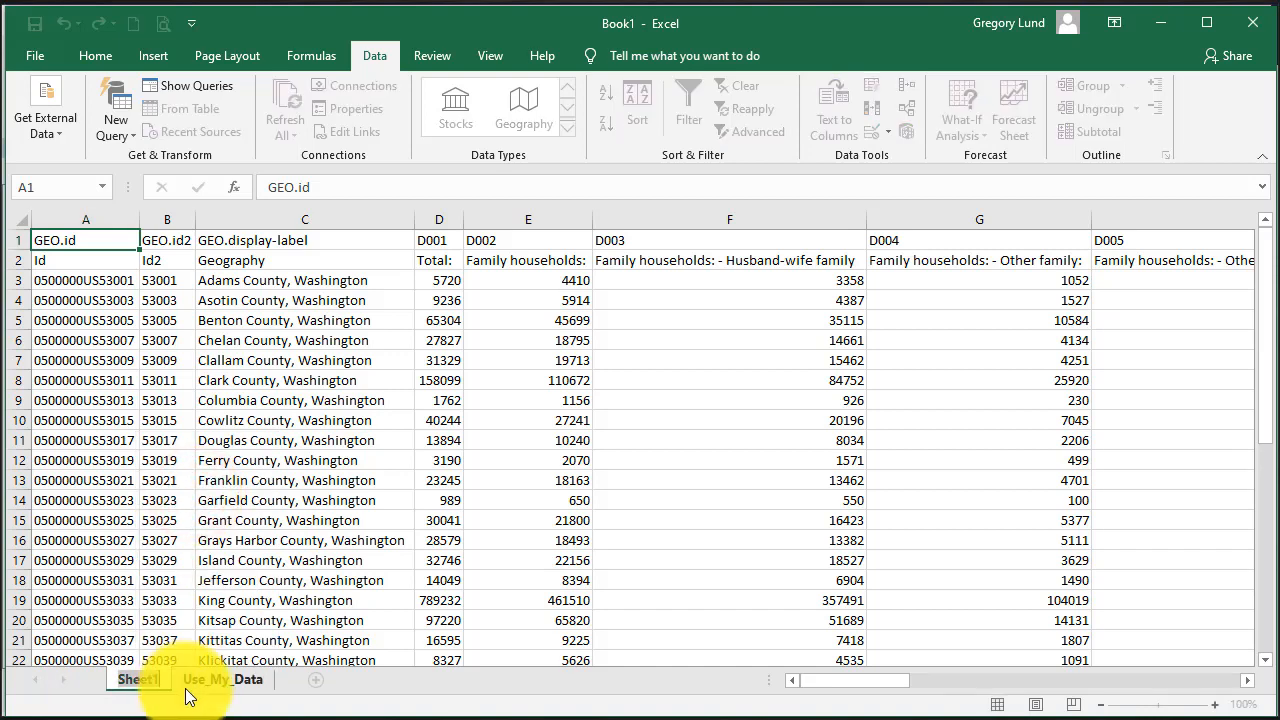
pyautogui.write('Do')
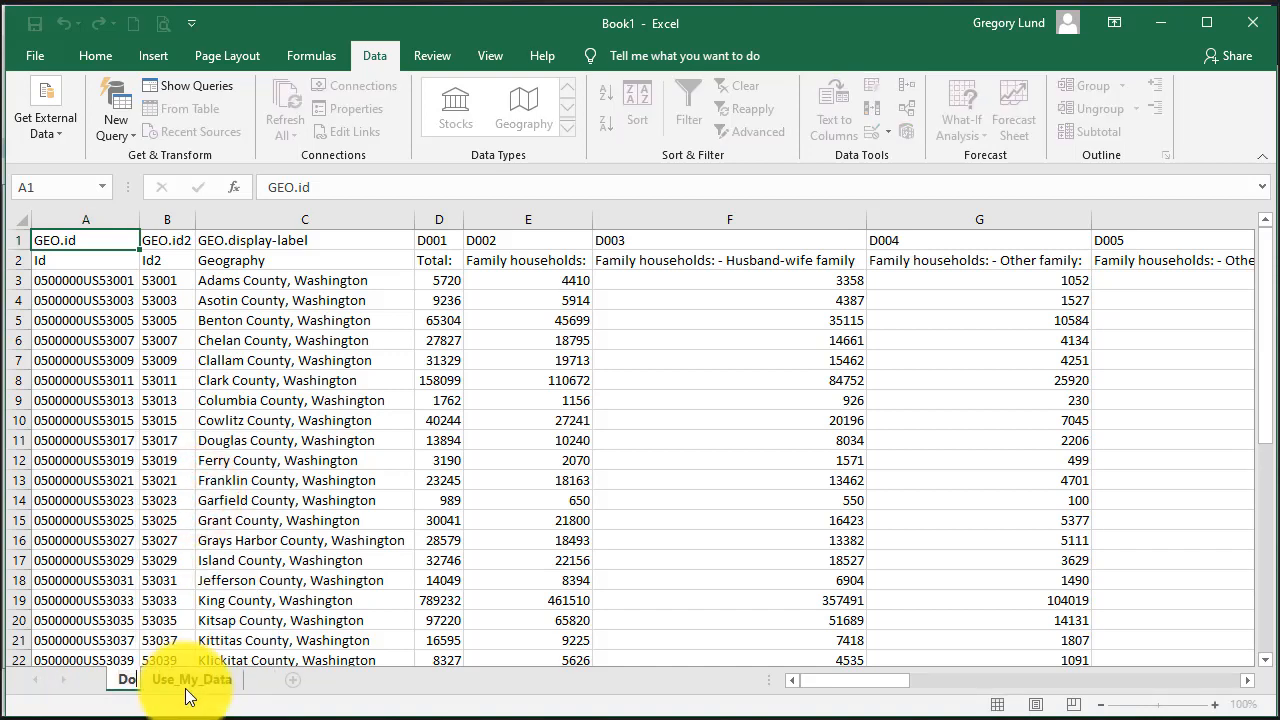
pyautogui.write("n't use me!!!")
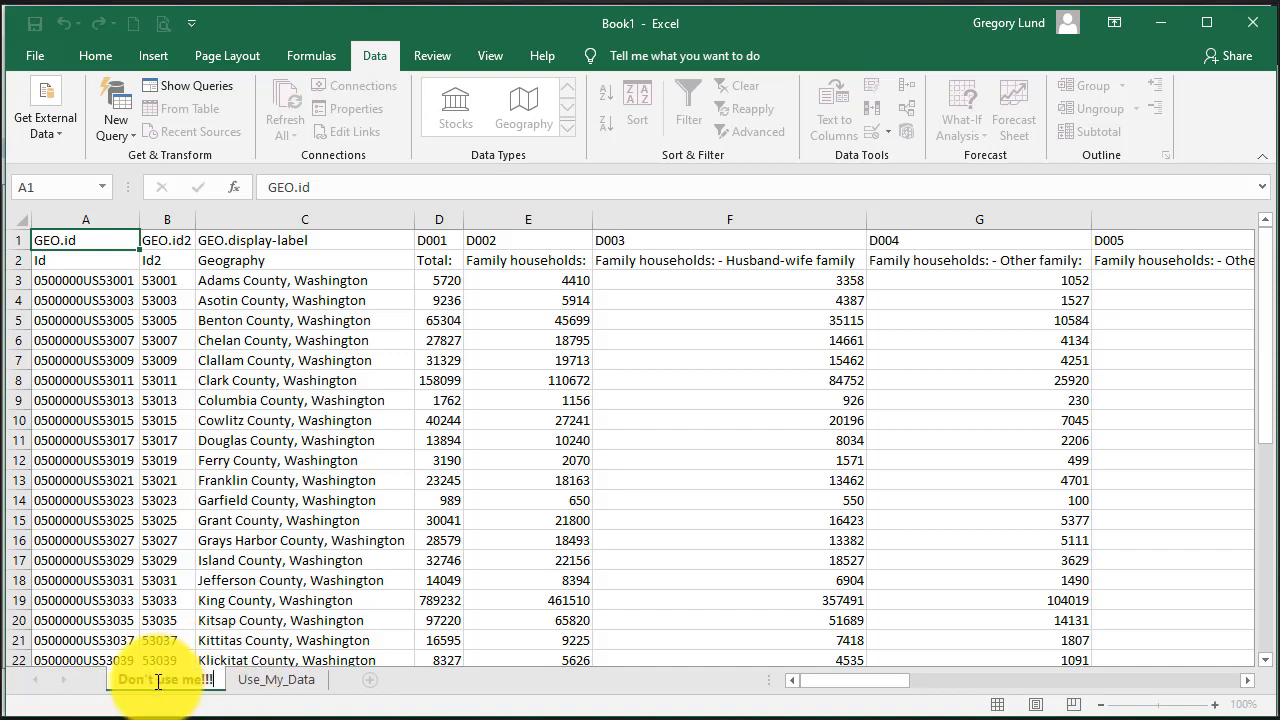
pyautogui.click(267, 679)
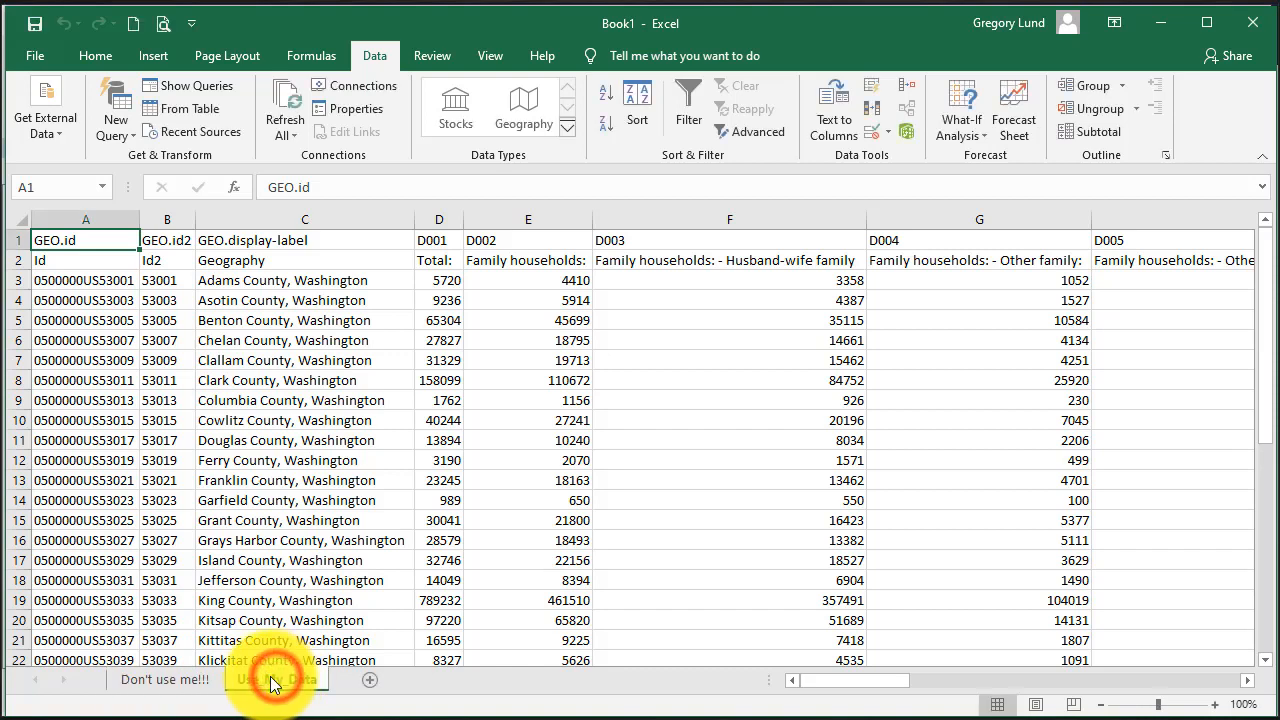
# Delete the descriptive second header row, row 2, from the Use_My_Data sheet.
pyautogui.click(163, 680)
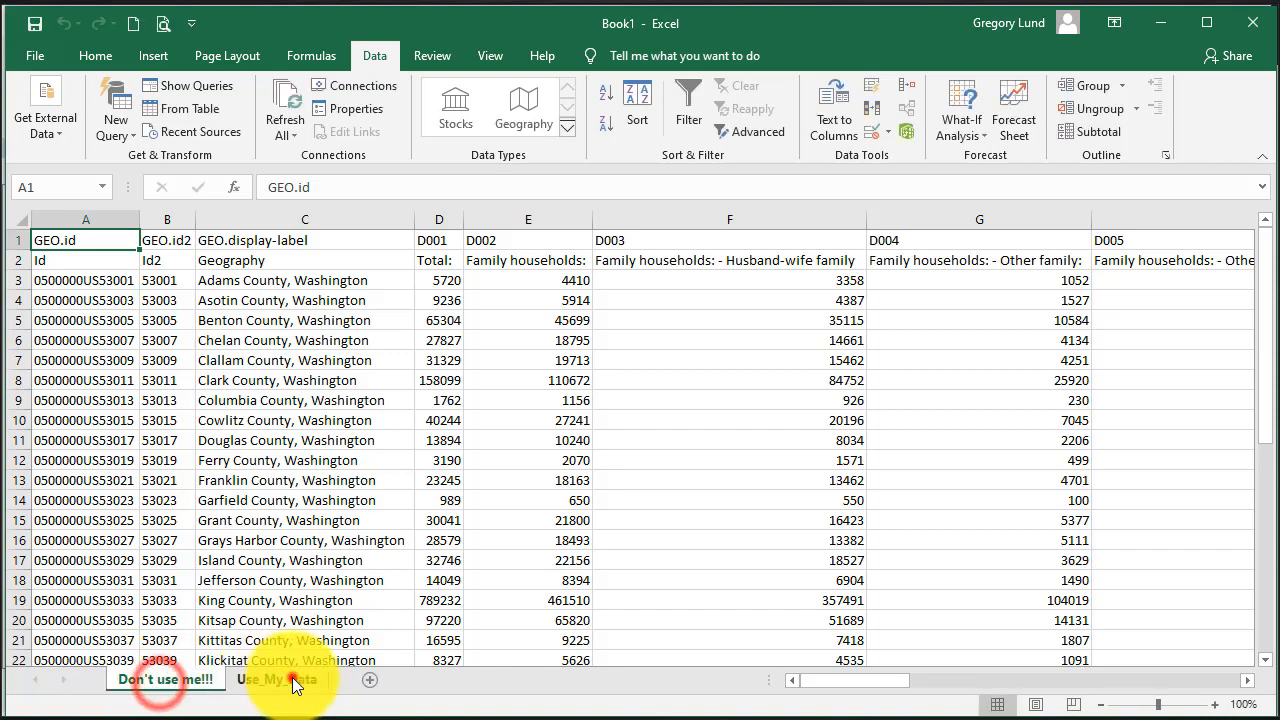
pyautogui.click(286, 682)
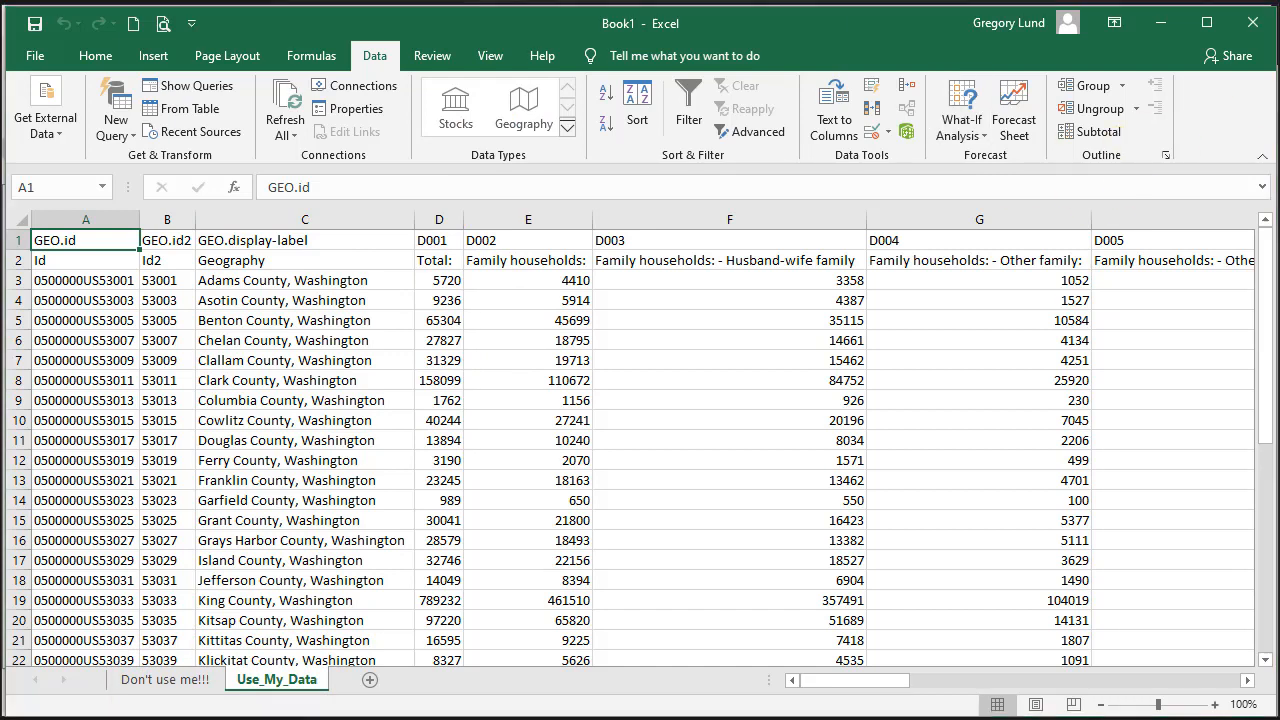
pyautogui.click(16, 268)
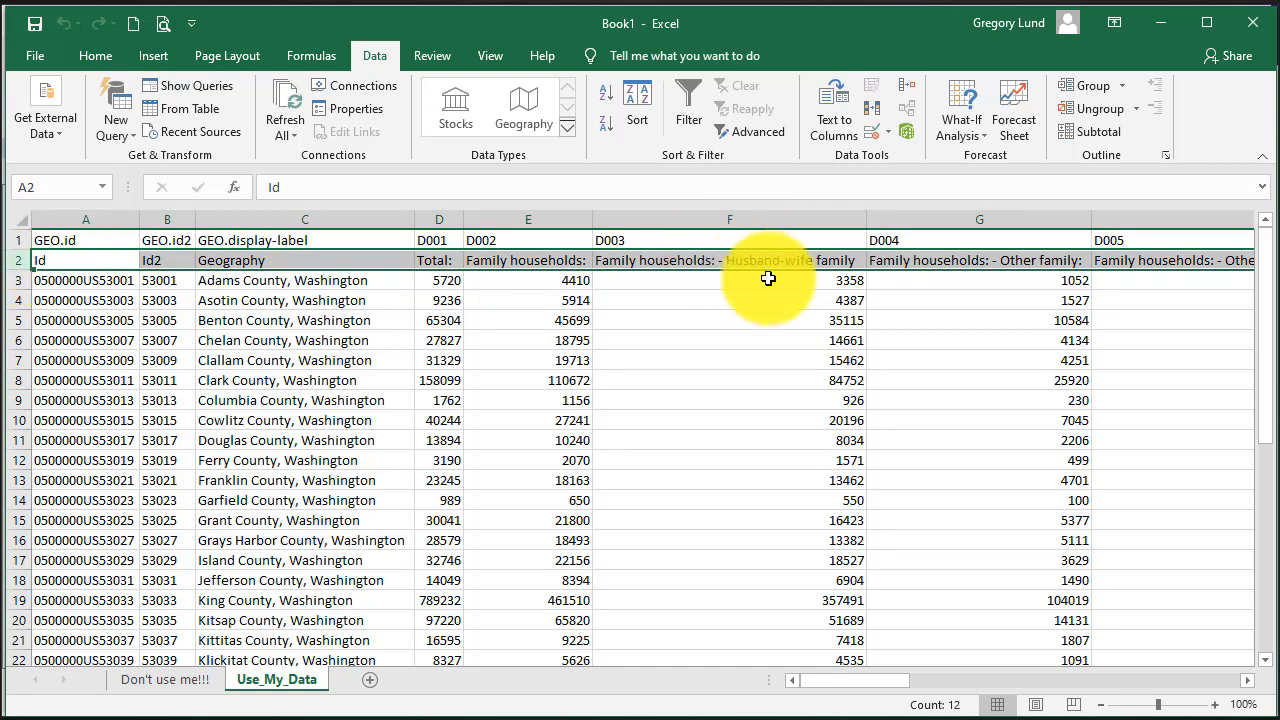
pyautogui.click(20, 258)
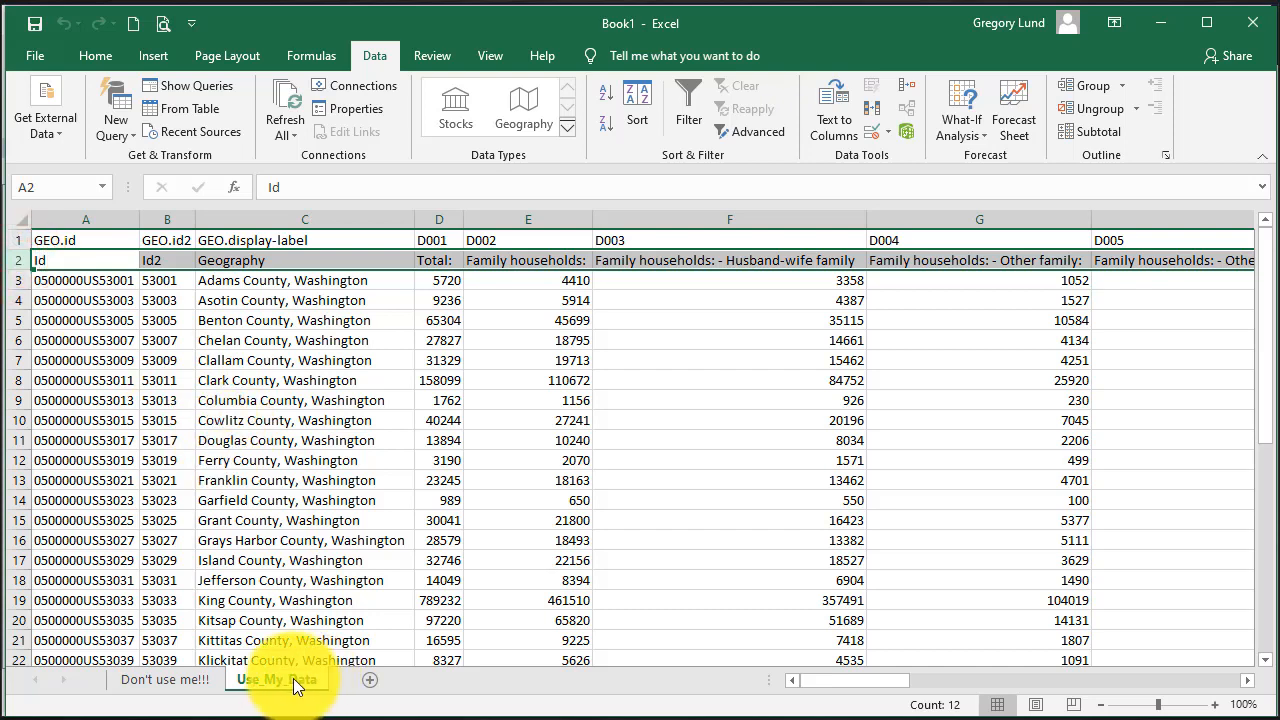
pyautogui.click(20, 261)
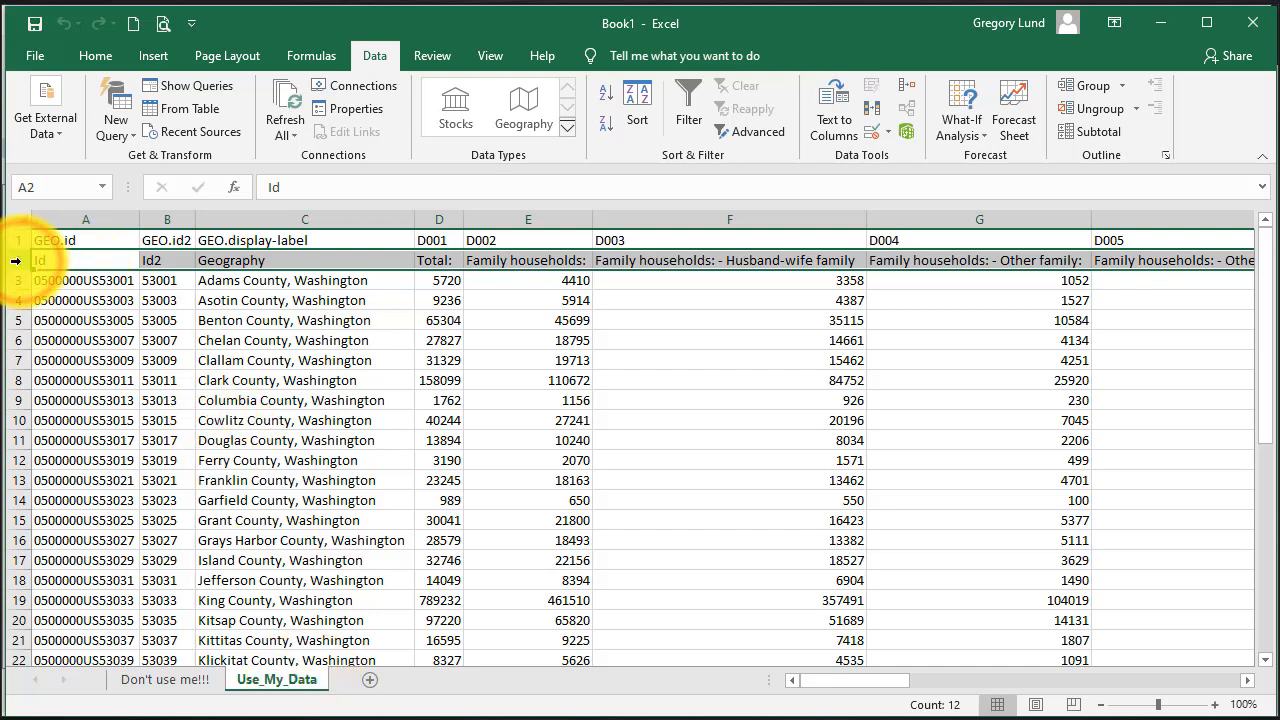
pyautogui.hotkey('ctrl', '-')
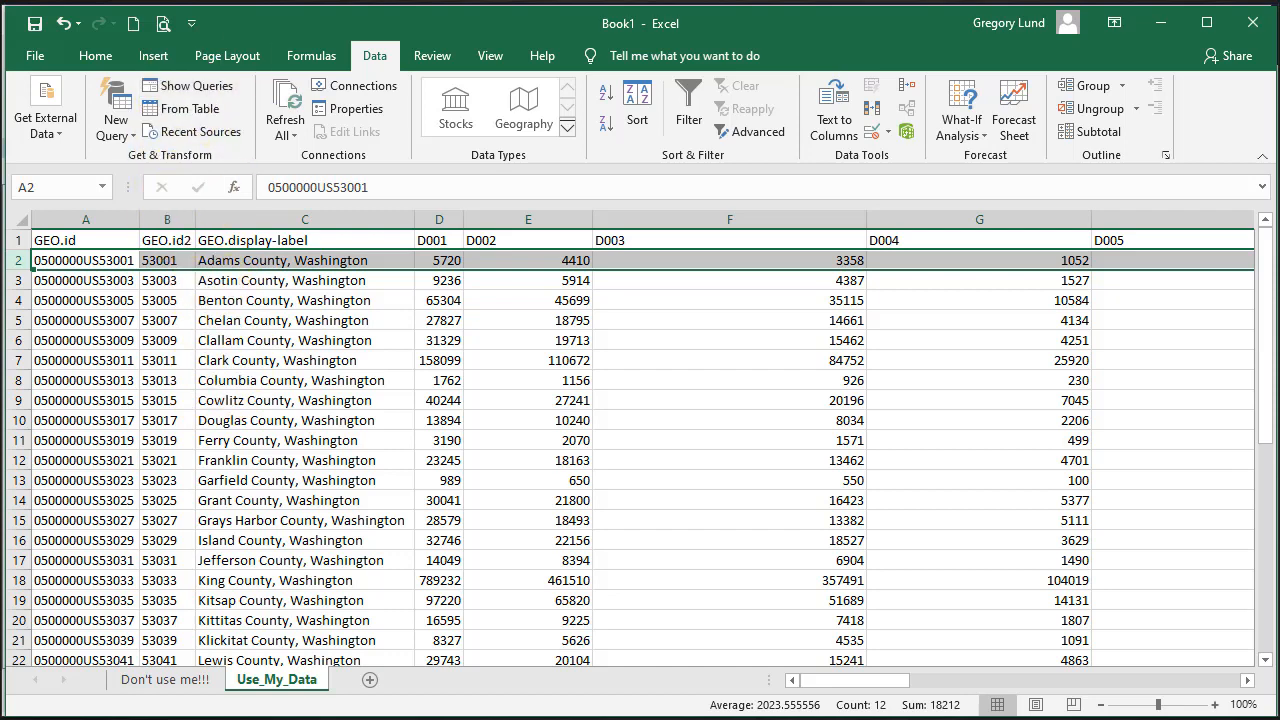
# Compare the header rows of the "Don't use me!!!" and Use_My_Data sheets, ending at the Use_My_Data GEO.display-label header.
pyautogui.click(170, 680)
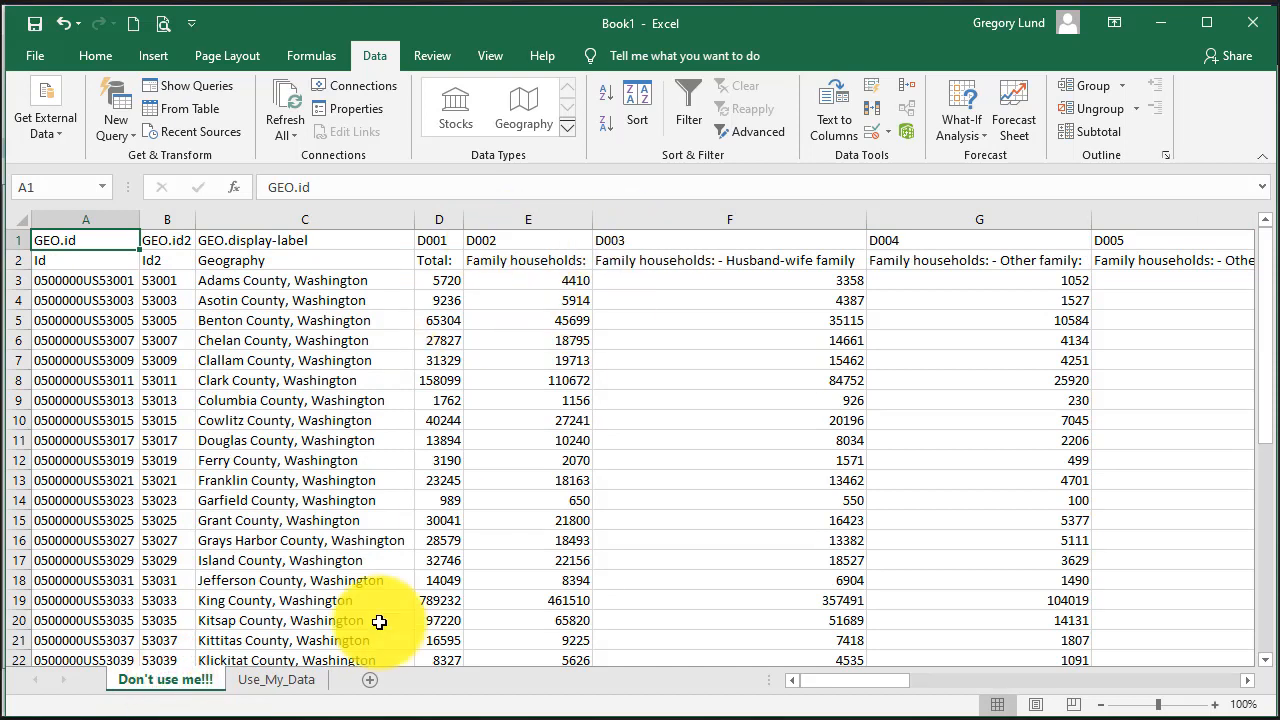
pyautogui.click(277, 680)
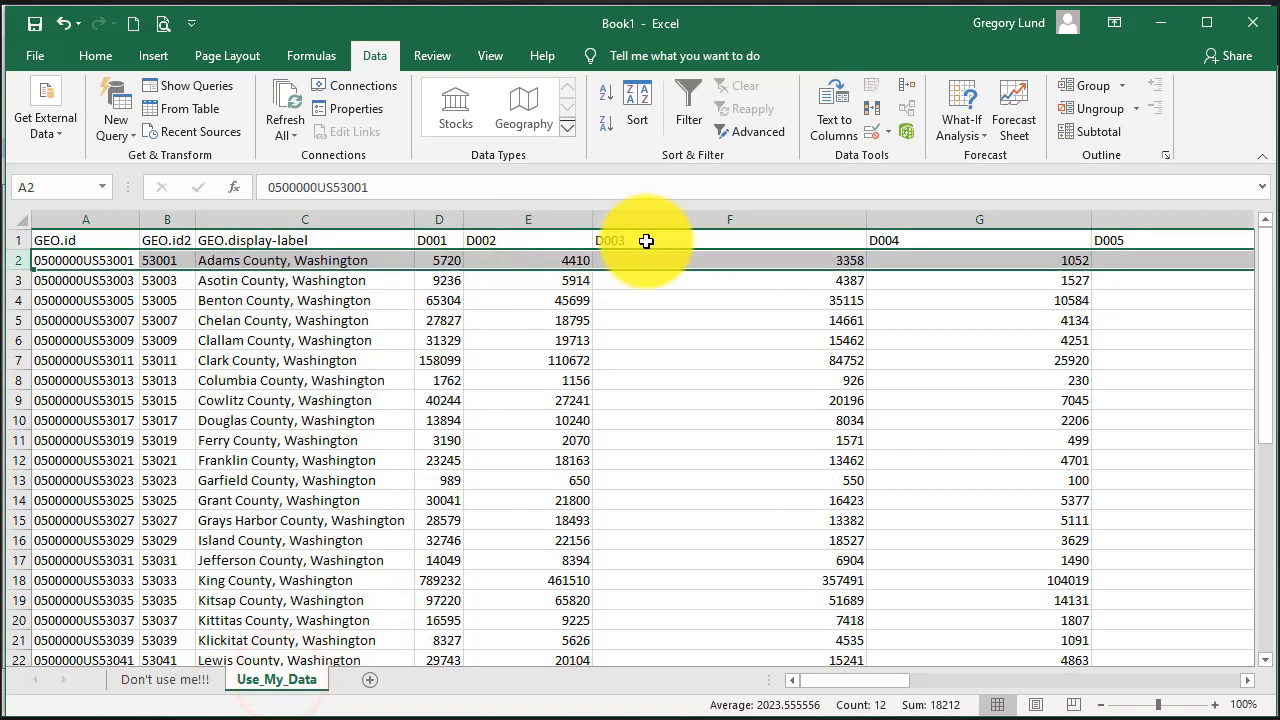
pyautogui.click(165, 680)
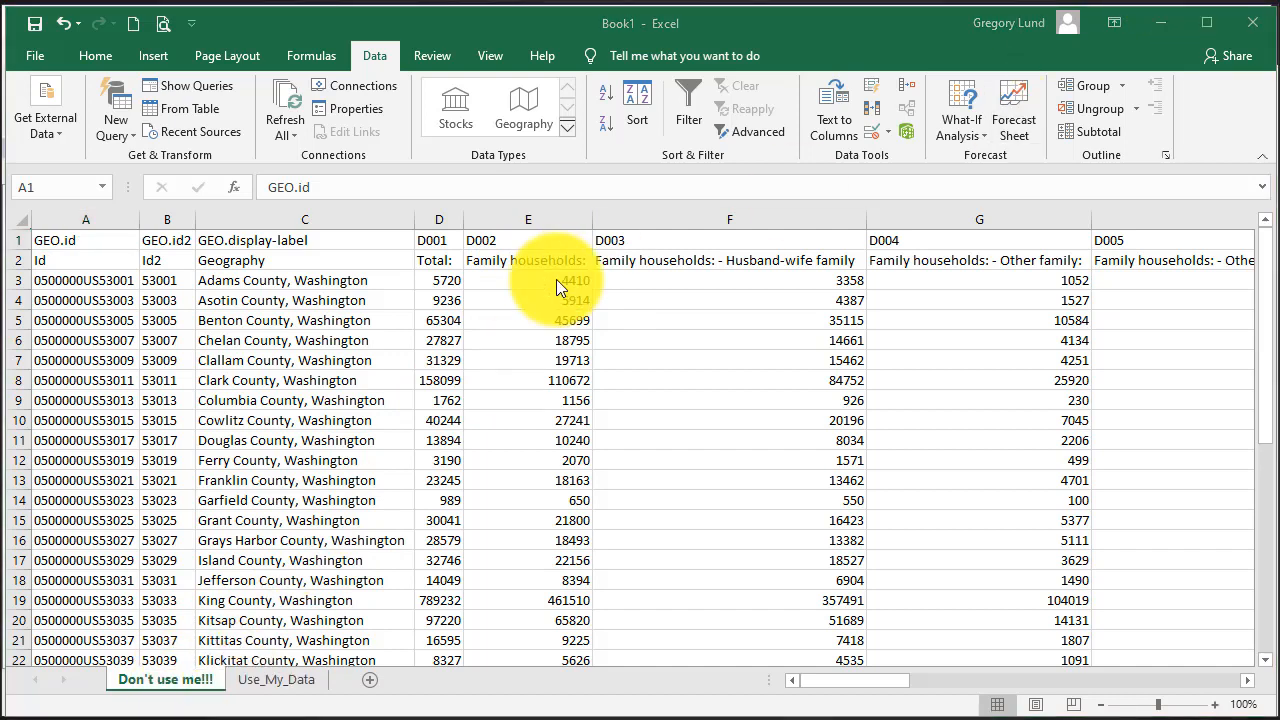
pyautogui.click(277, 681)
pyautogui.click(208, 238)
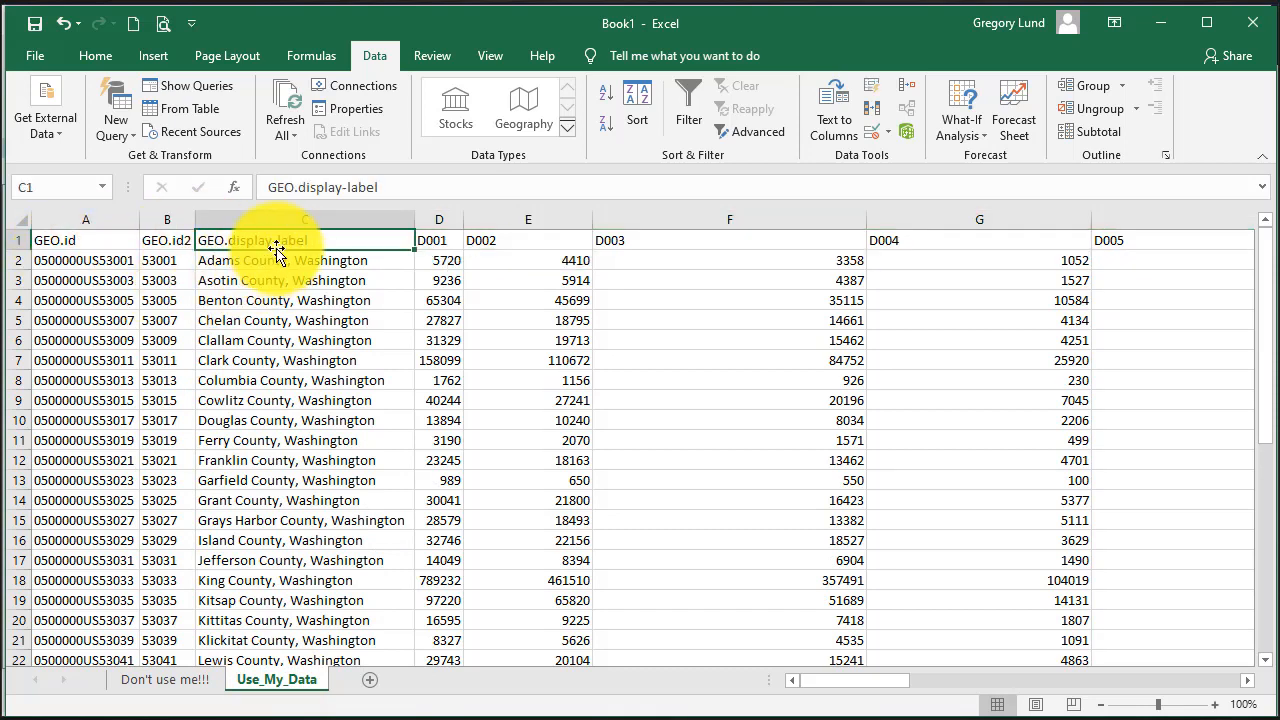
# Replace every period with an underscore in the row 1 field names of the Use_My_Data sheet.
pyautogui.click(14, 240)
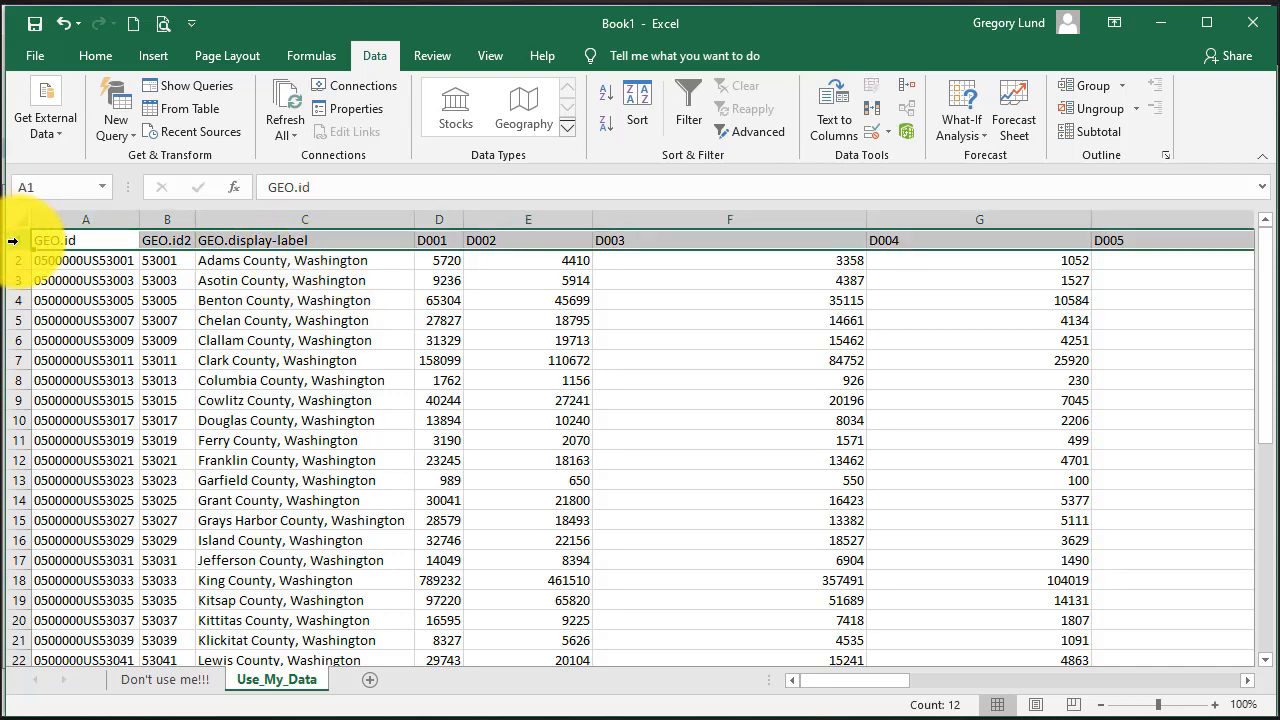
pyautogui.press('F5')
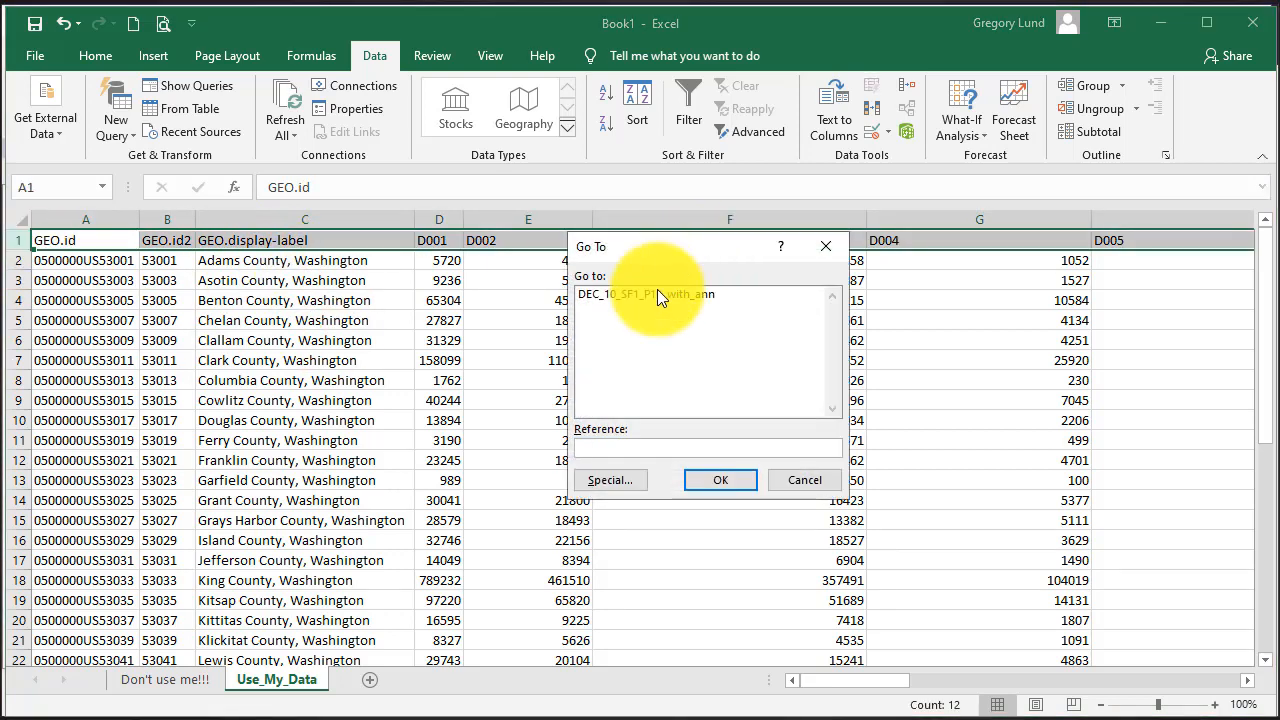
pyautogui.click(814, 484)
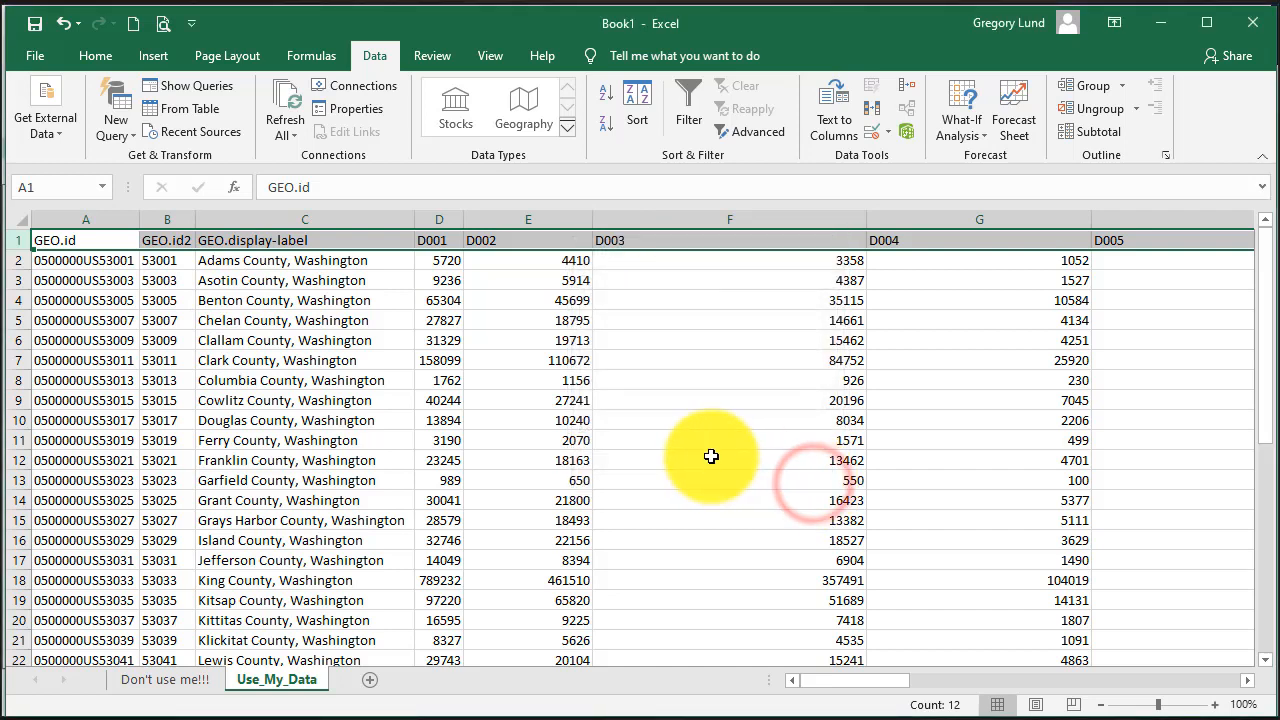
pyautogui.hotkey('ctrl', 'f')
pyautogui.click(567, 357)
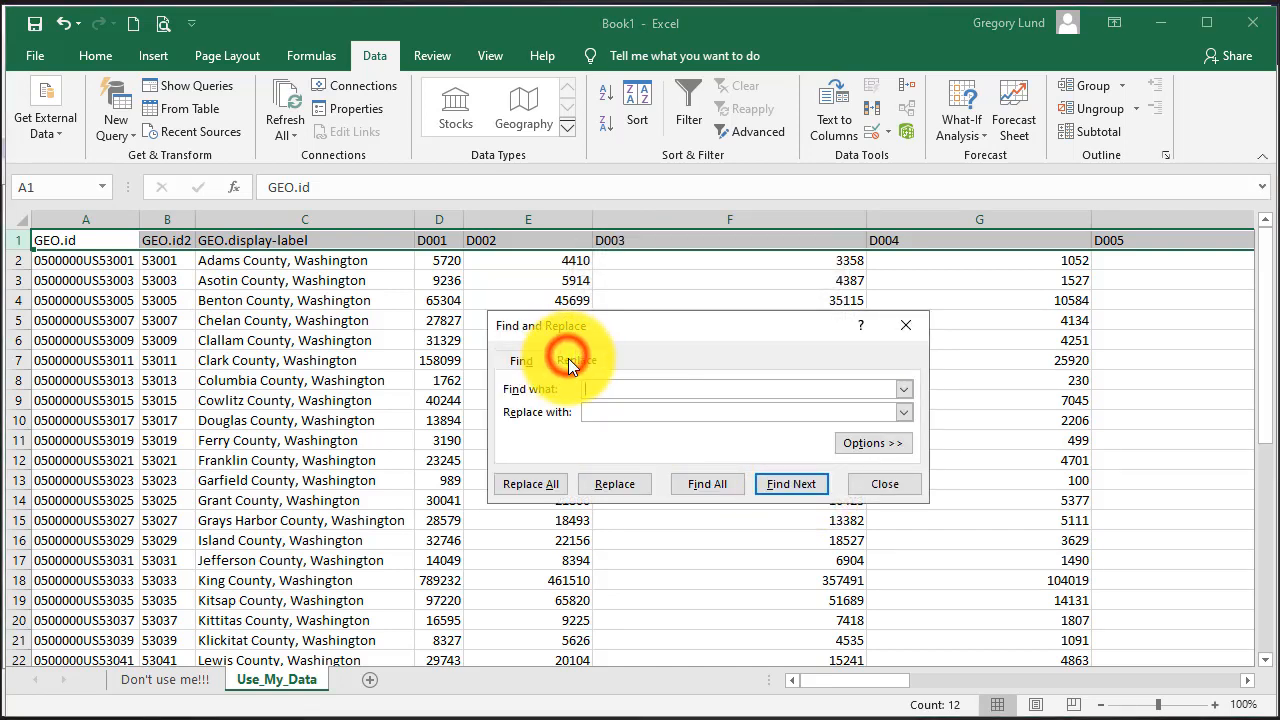
pyautogui.click(603, 388)
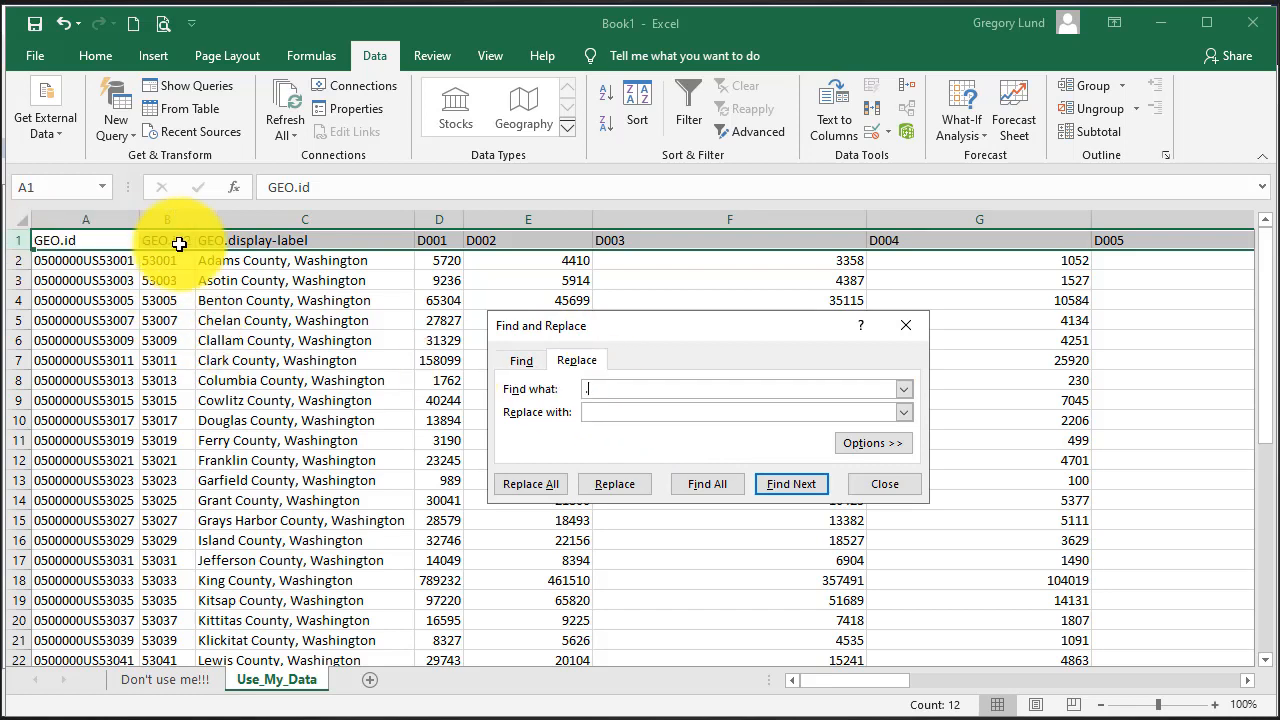
pyautogui.write('.')
pyautogui.click(630, 410)
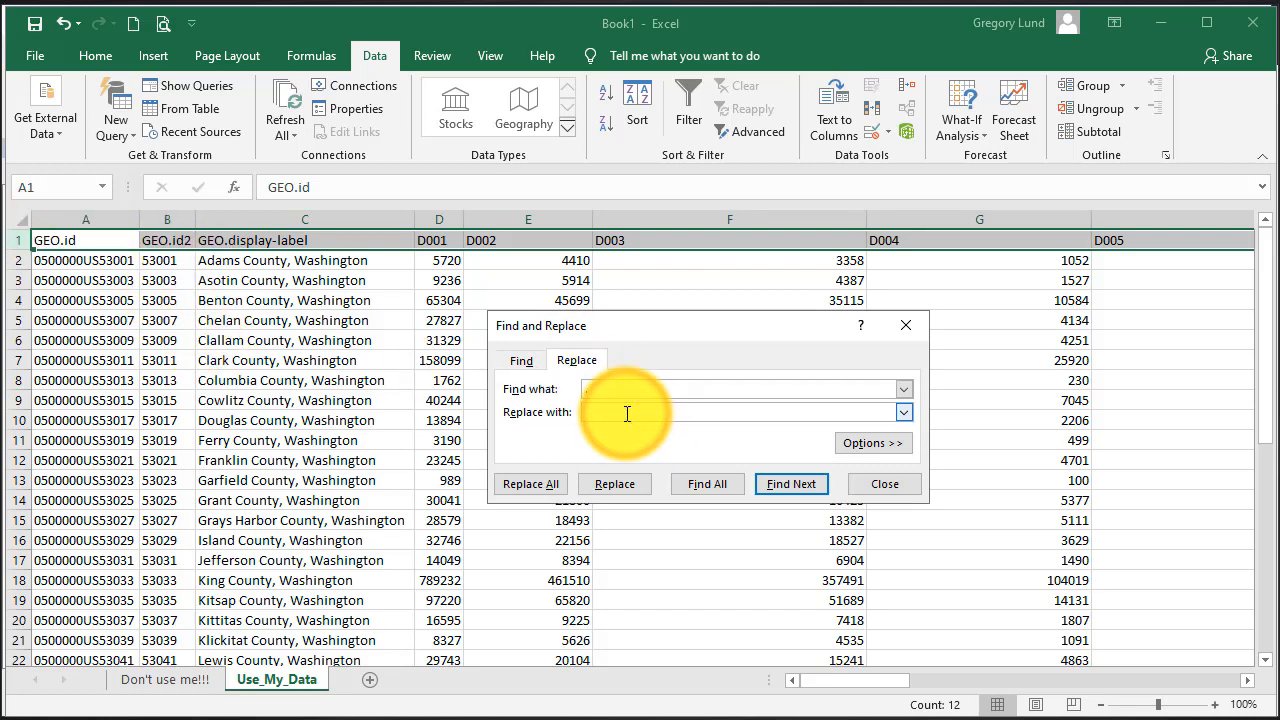
pyautogui.write('_')
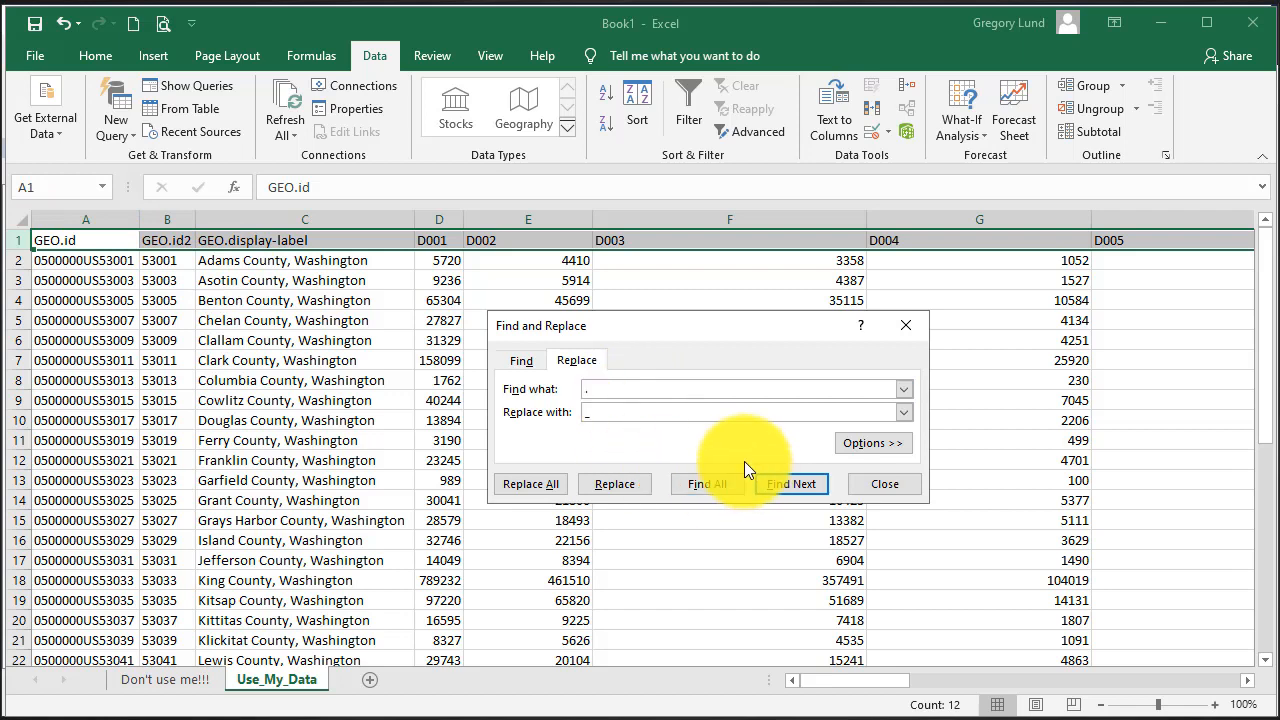
pyautogui.click(532, 484)
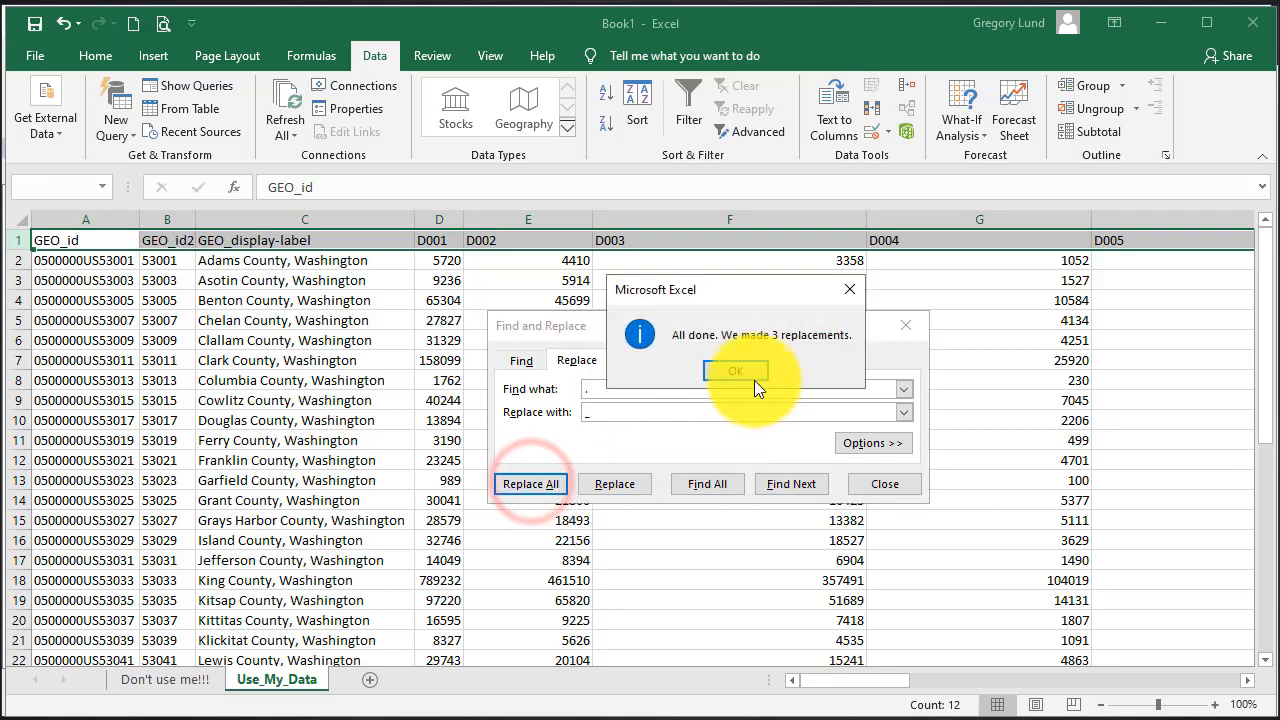
pyautogui.click(736, 370)
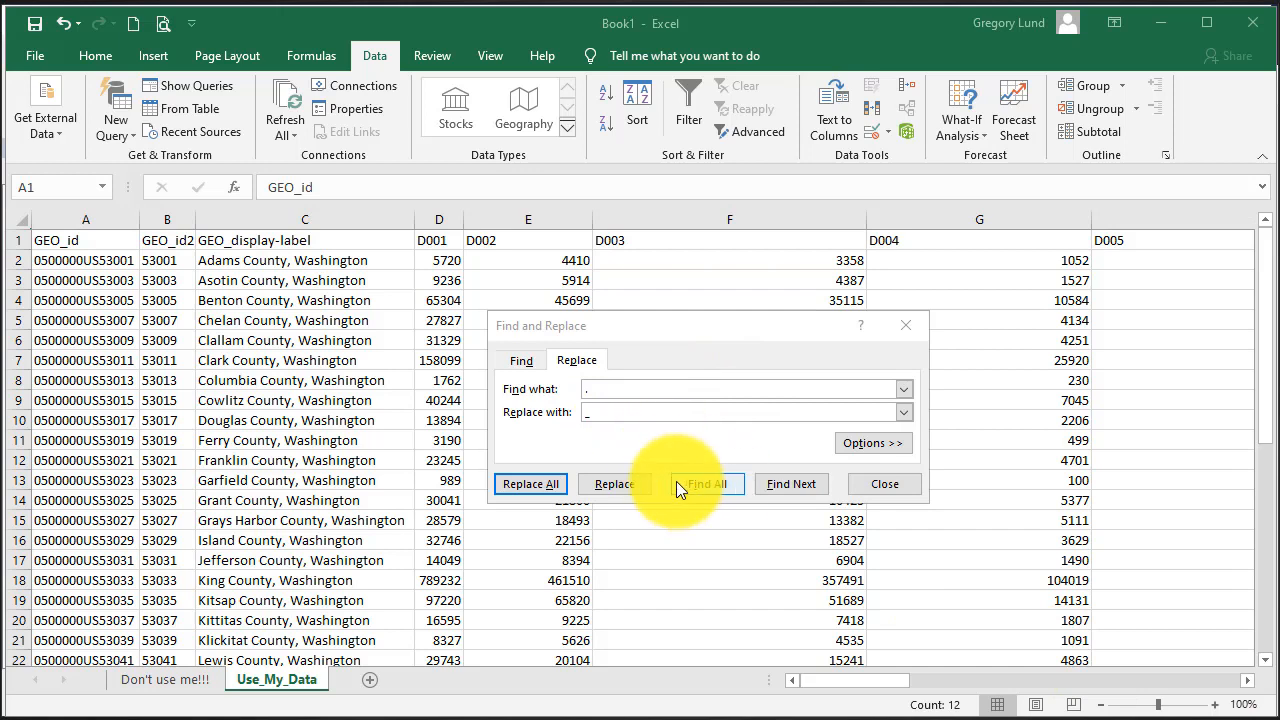
# Replace the hyphen with an underscore in the GEO_display-label header and check row 1 for further hyphens.
pyautogui.click(613, 388)
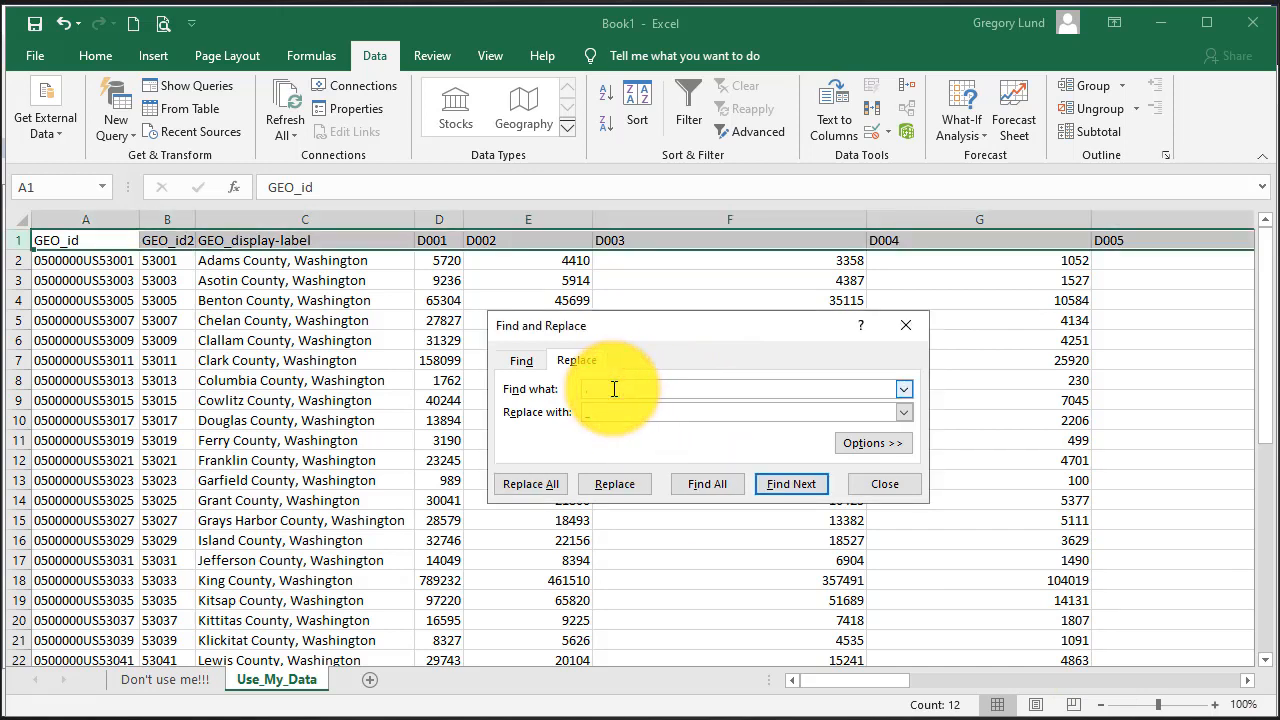
pyautogui.click(613, 388)
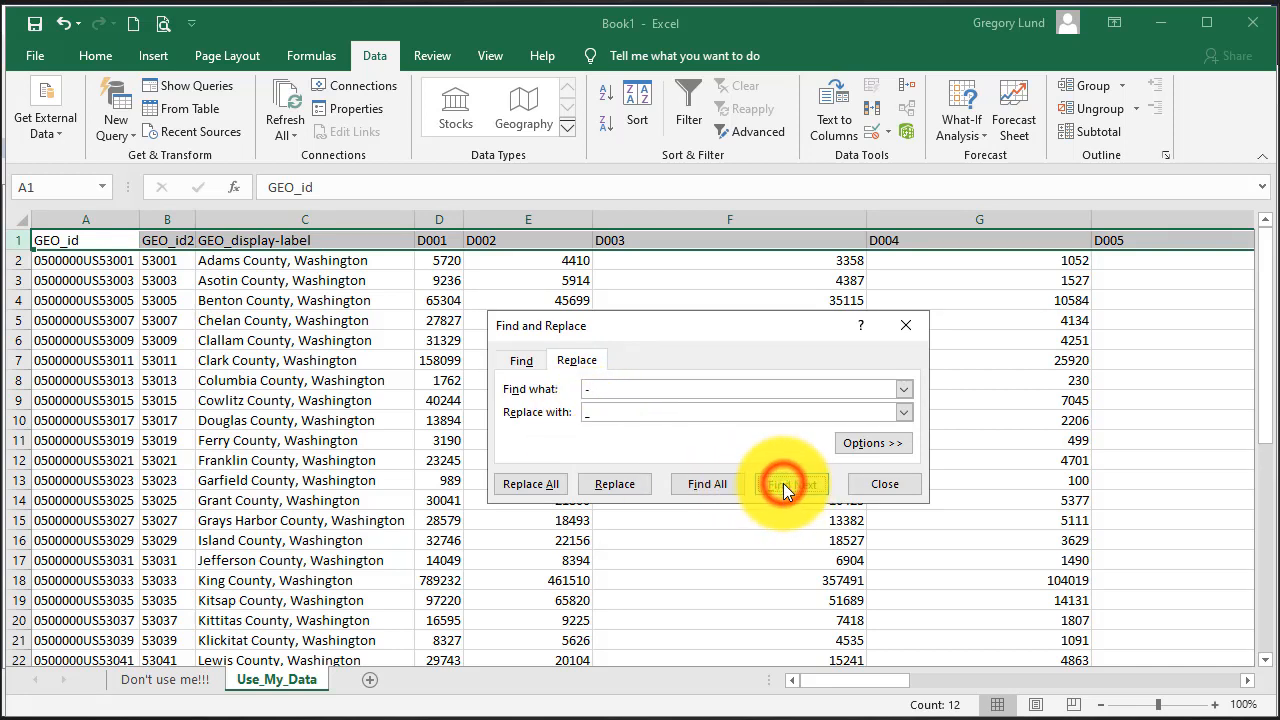
pyautogui.click(783, 483)
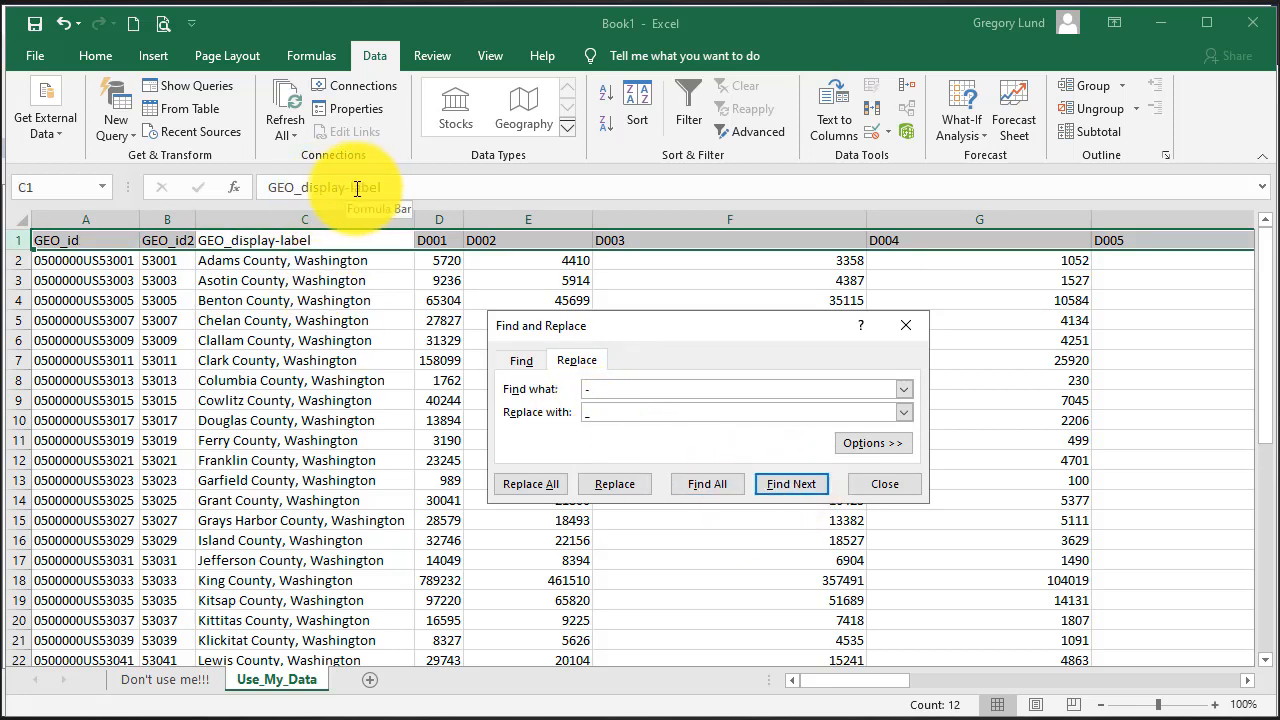
pyautogui.click(793, 483)
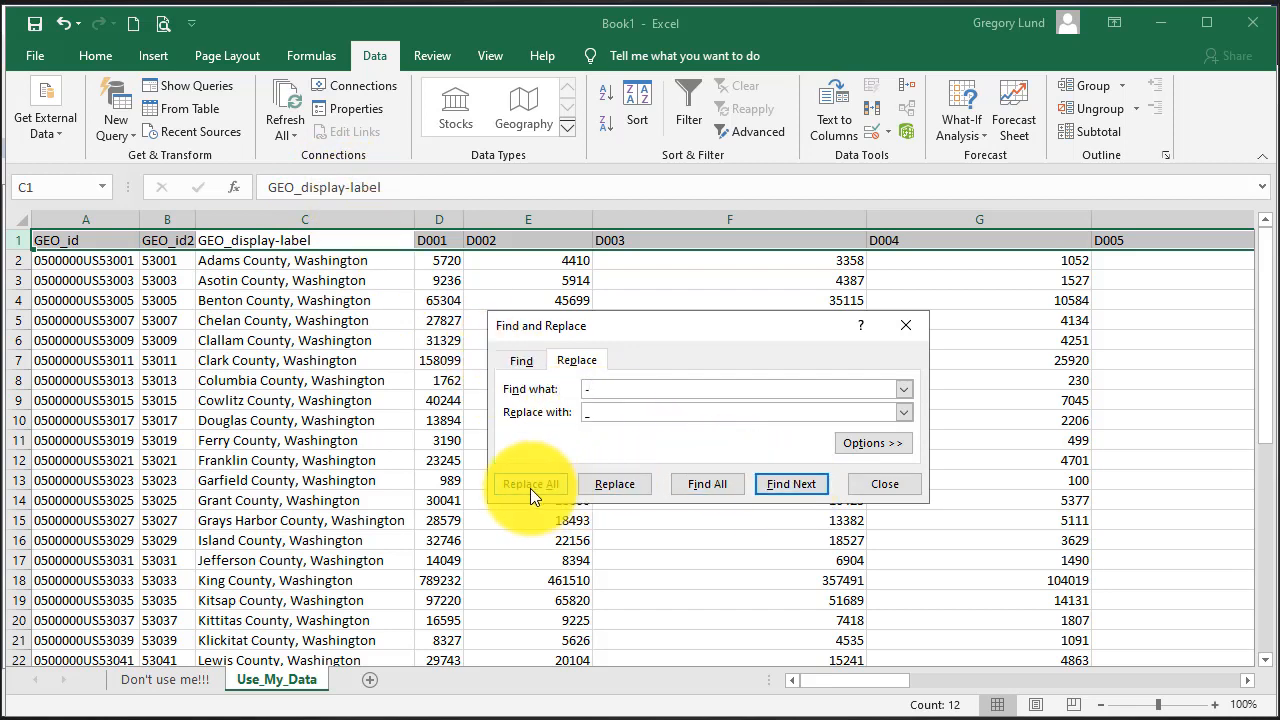
pyautogui.click(608, 485)
pyautogui.click(798, 485)
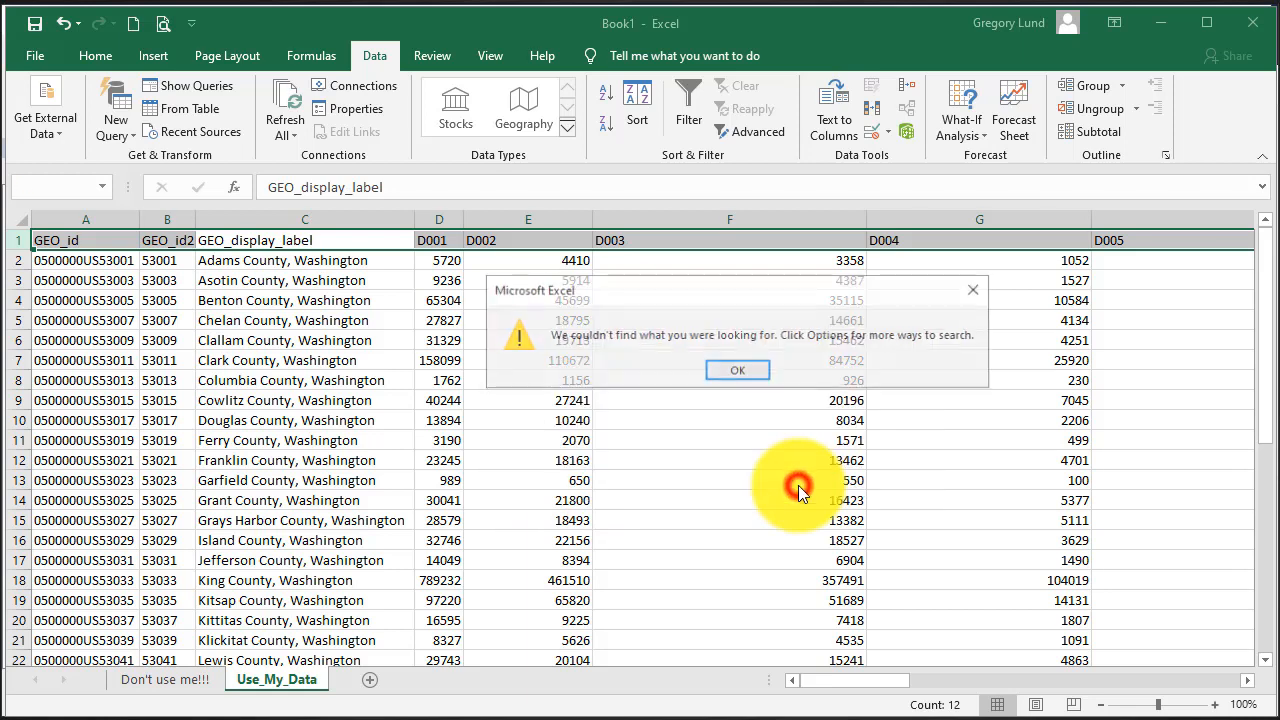
pyautogui.click(740, 370)
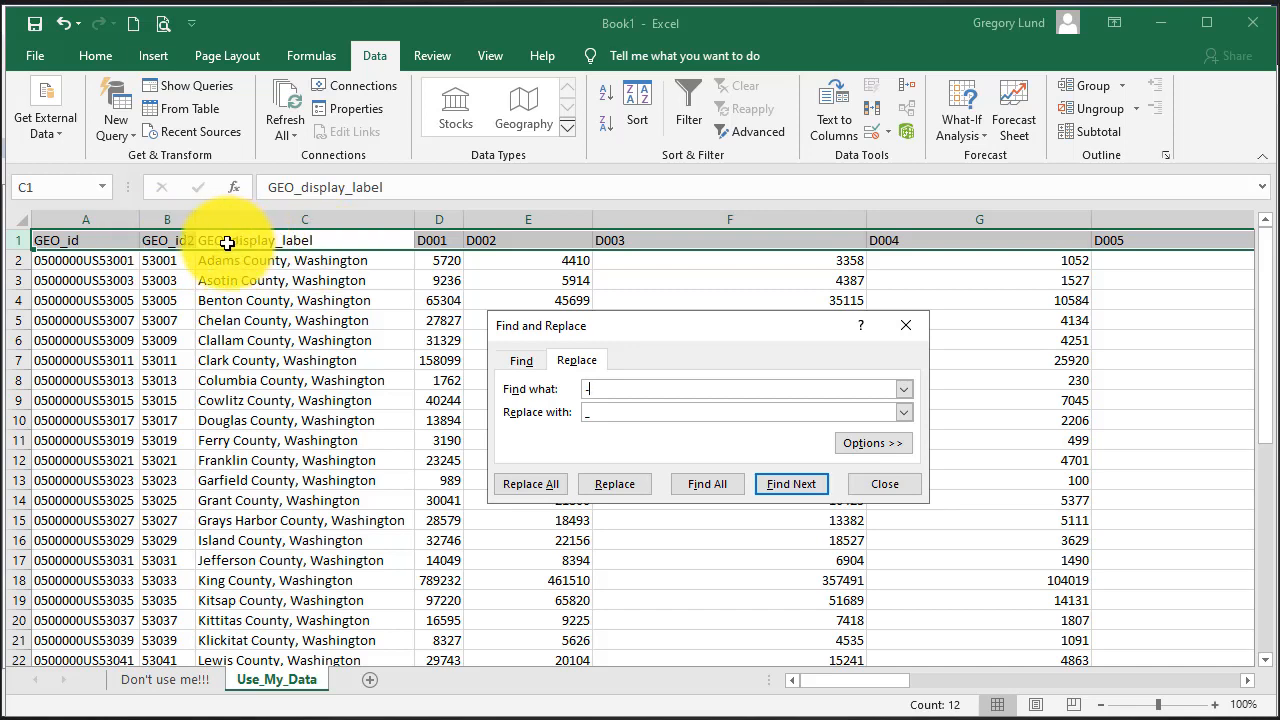
pyautogui.click(889, 484)
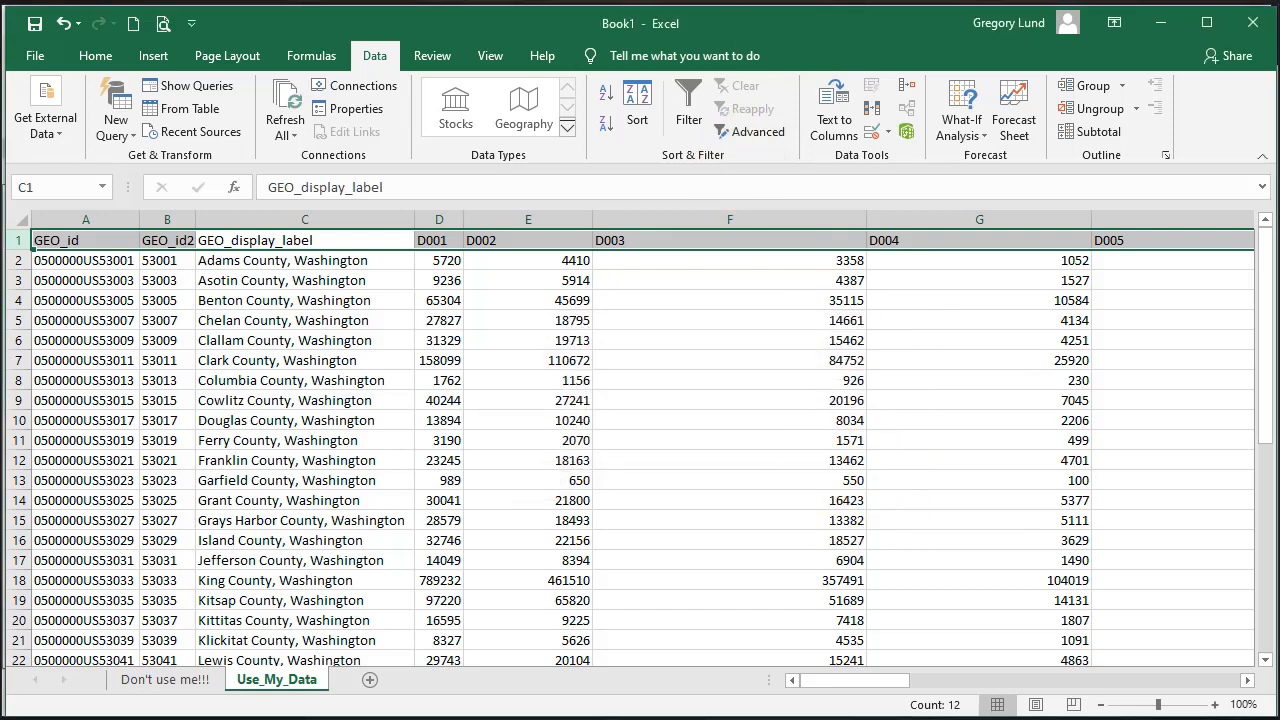
# Start saving the workbook as a new file on this PC and browse to Kuiz_6's Data_K6 folder.
pyautogui.hotkey('alt', 'Tab')
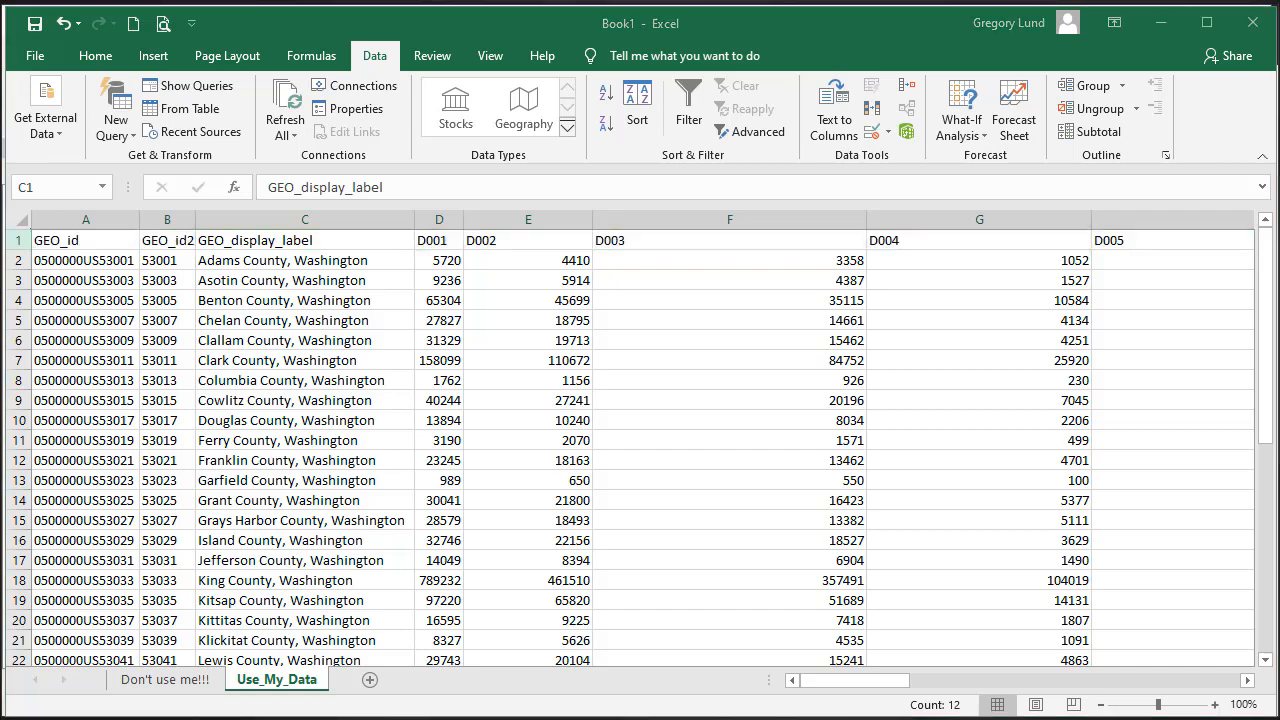
pyautogui.click(35, 55)
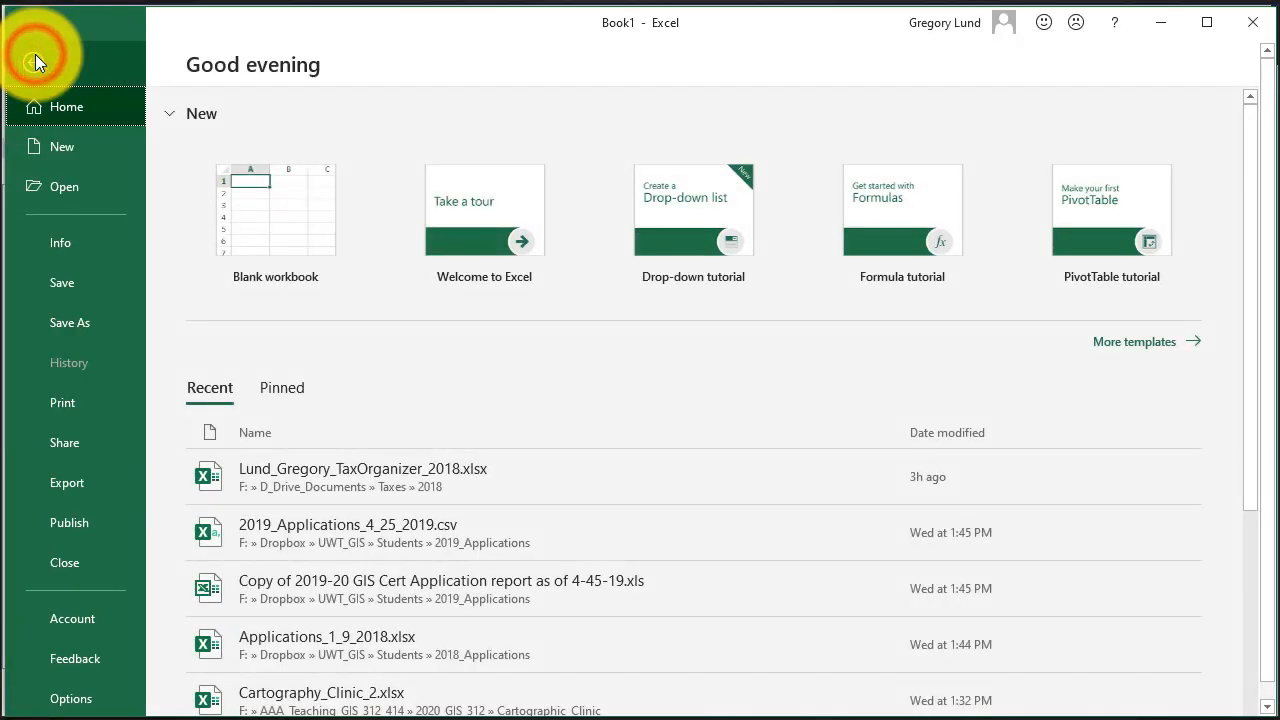
pyautogui.click(60, 321)
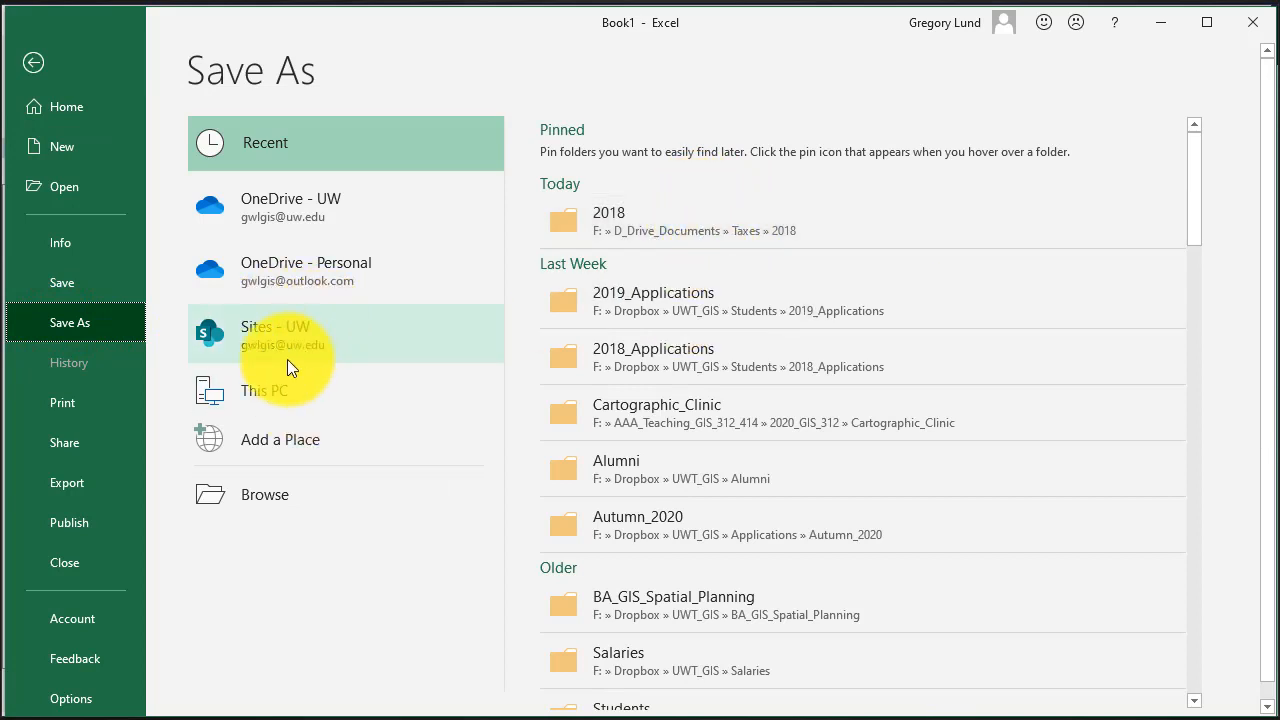
pyautogui.click(277, 391)
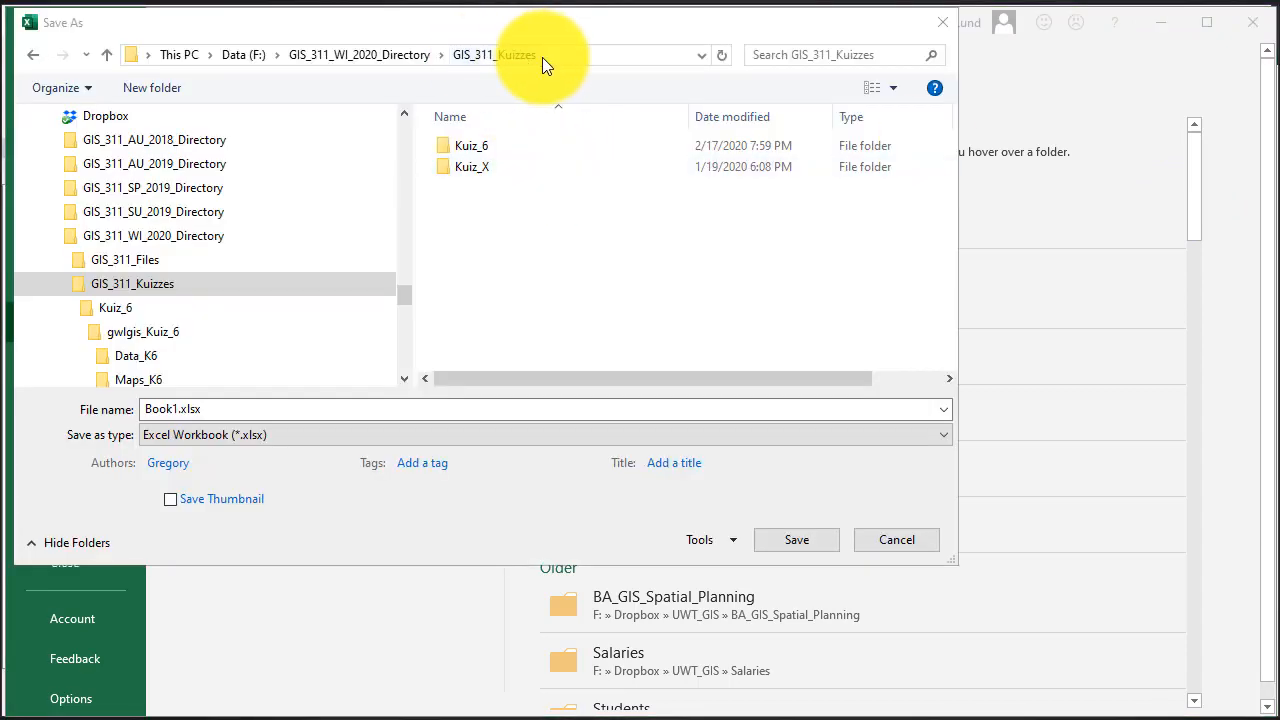
pyautogui.click(460, 146)
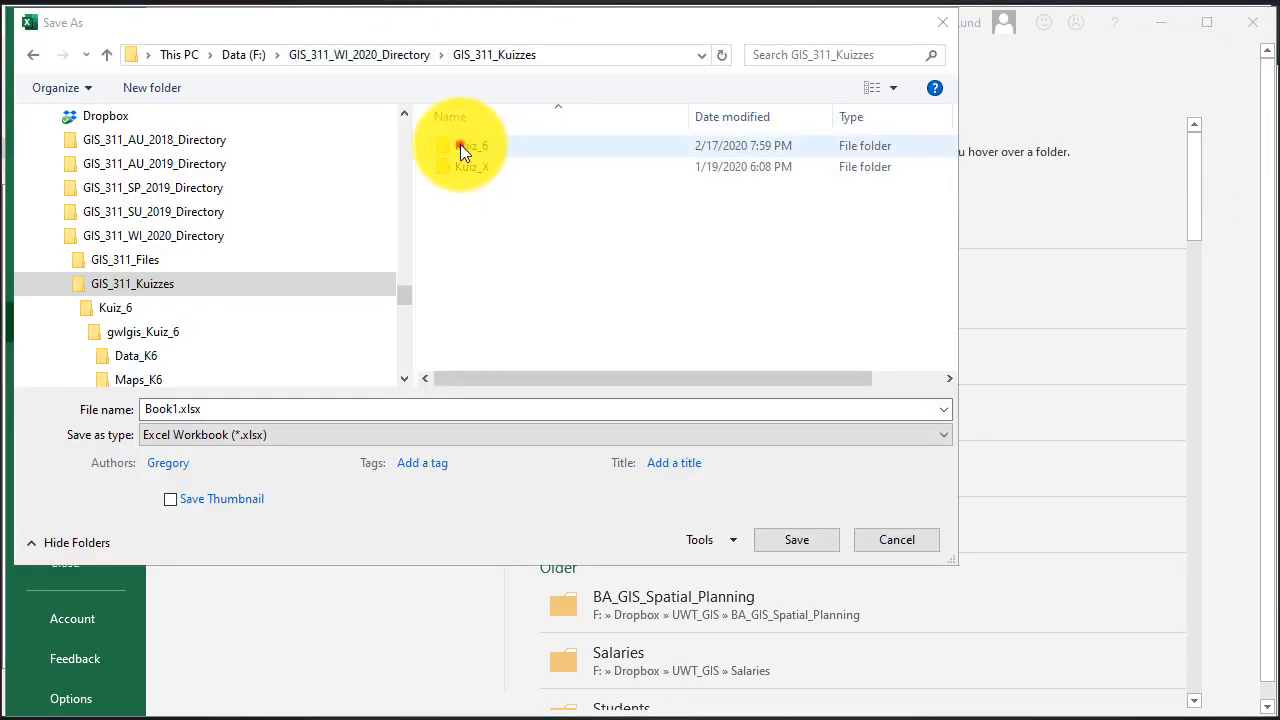
pyautogui.doubleClick(460, 146)
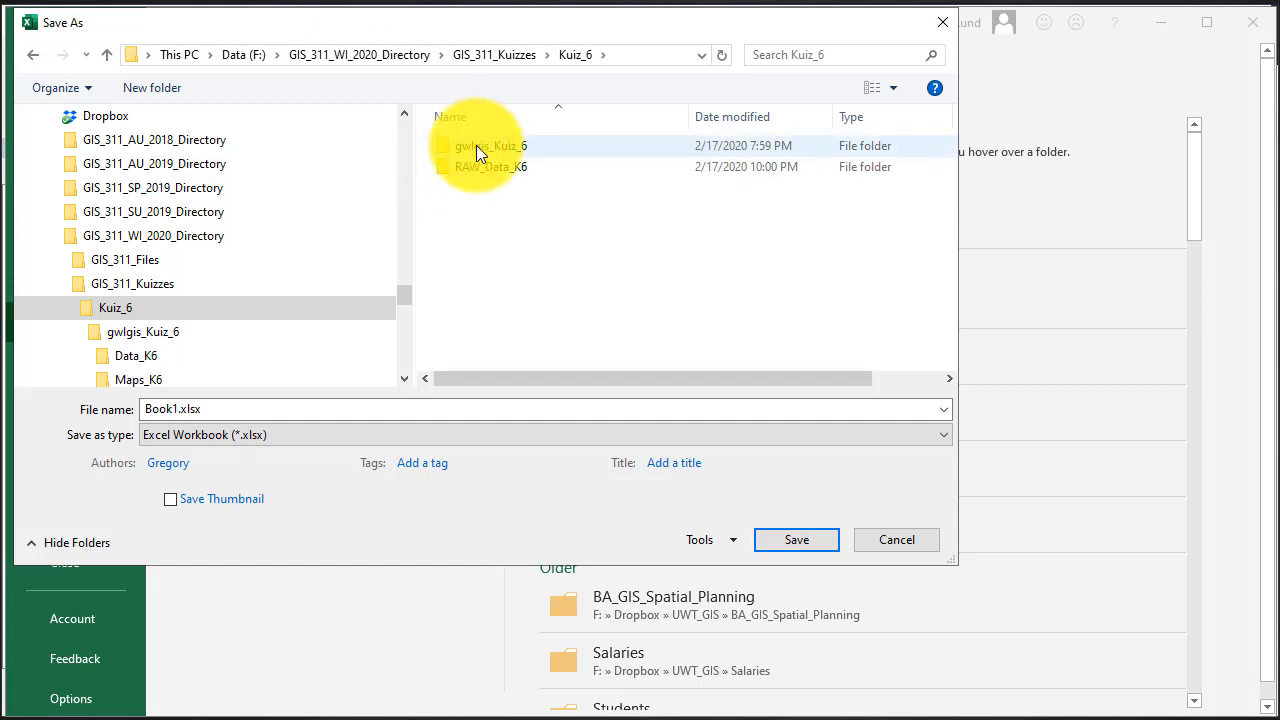
pyautogui.click(476, 145)
pyautogui.doubleClick(476, 145)
pyautogui.click(475, 144)
pyautogui.doubleClick(470, 145)
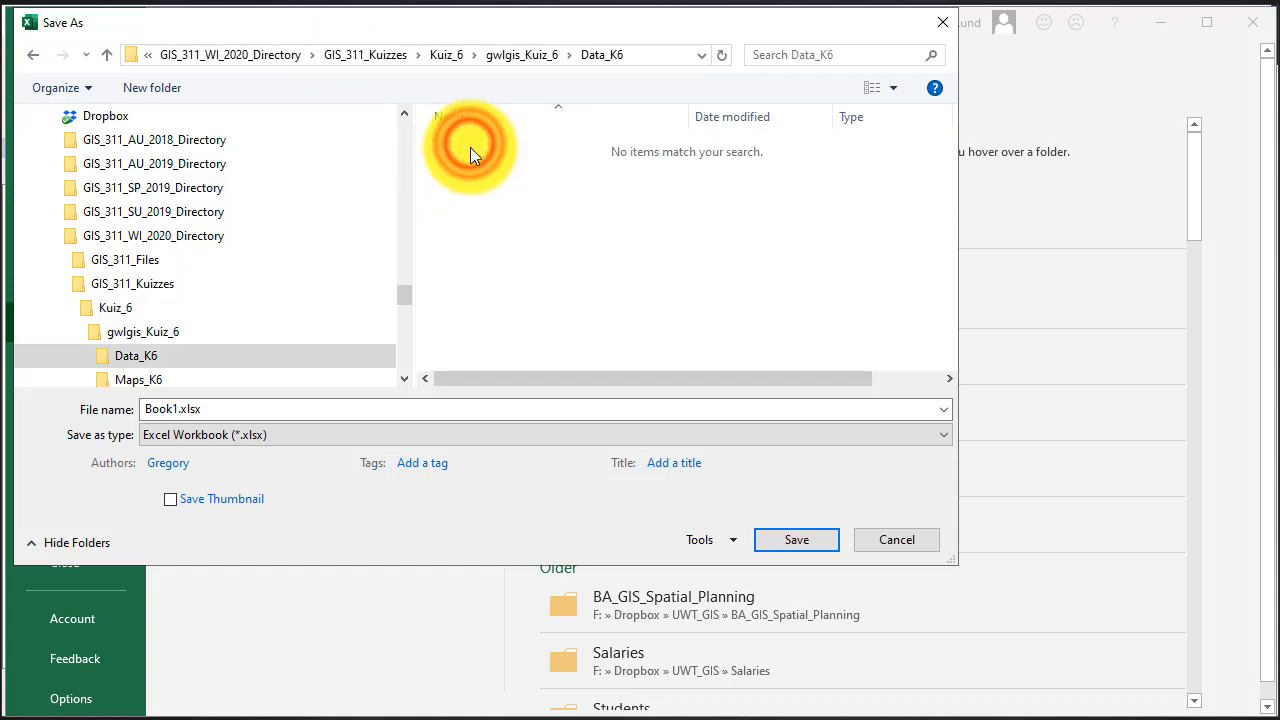
# Name the workbook WA_County_Hse_hold_Type and save it in Excel Workbook (*.xlsx) format.
pyautogui.doubleClick(210, 409)
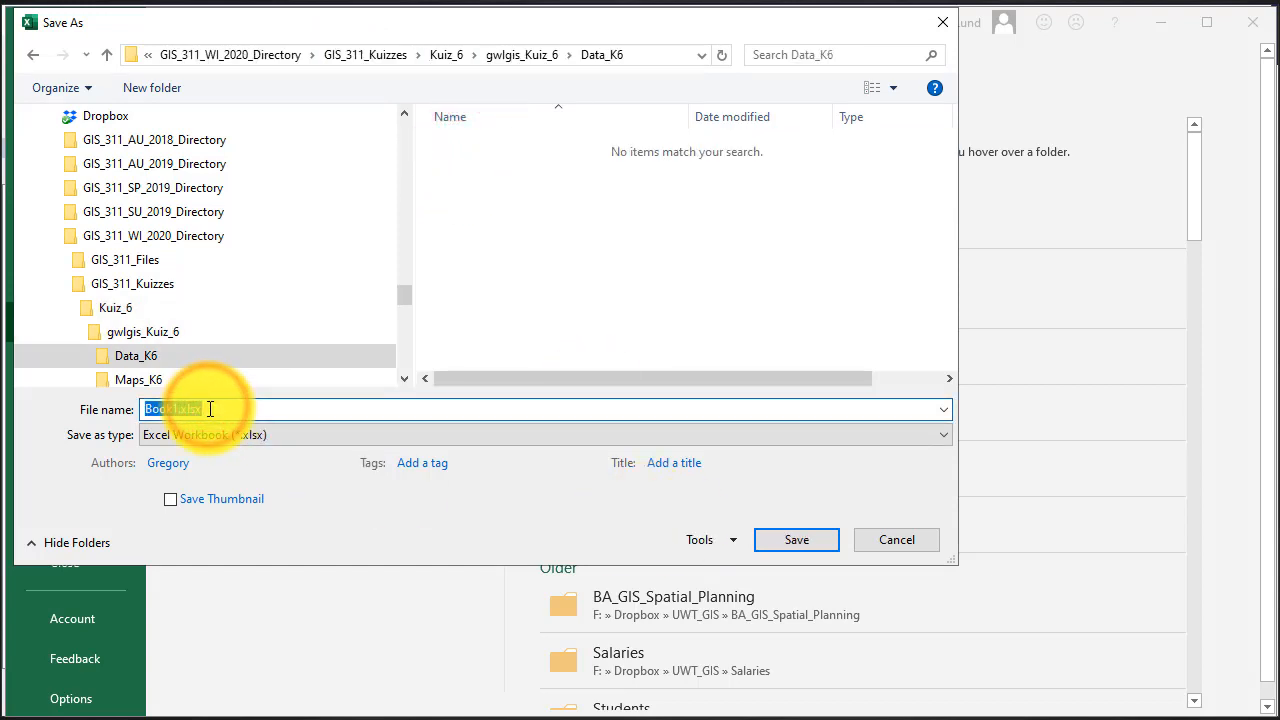
pyautogui.write('WA_County_Hse_hold_Type')
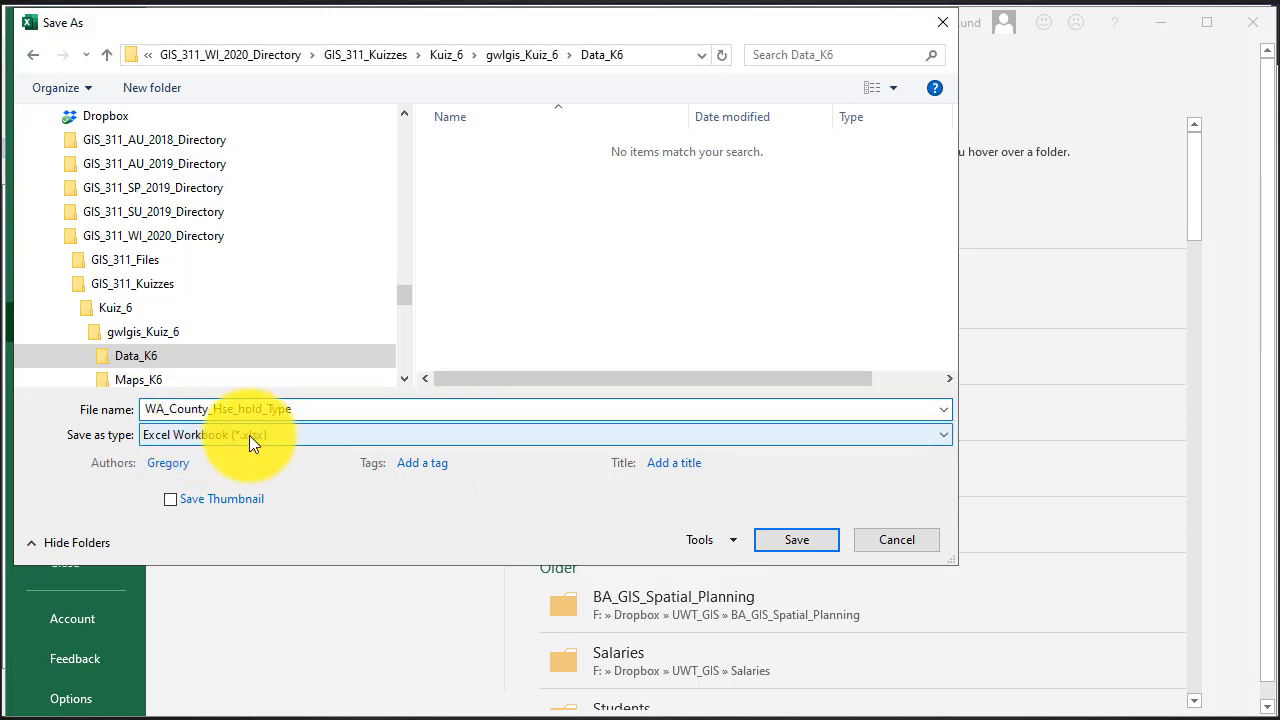
pyautogui.click(797, 540)
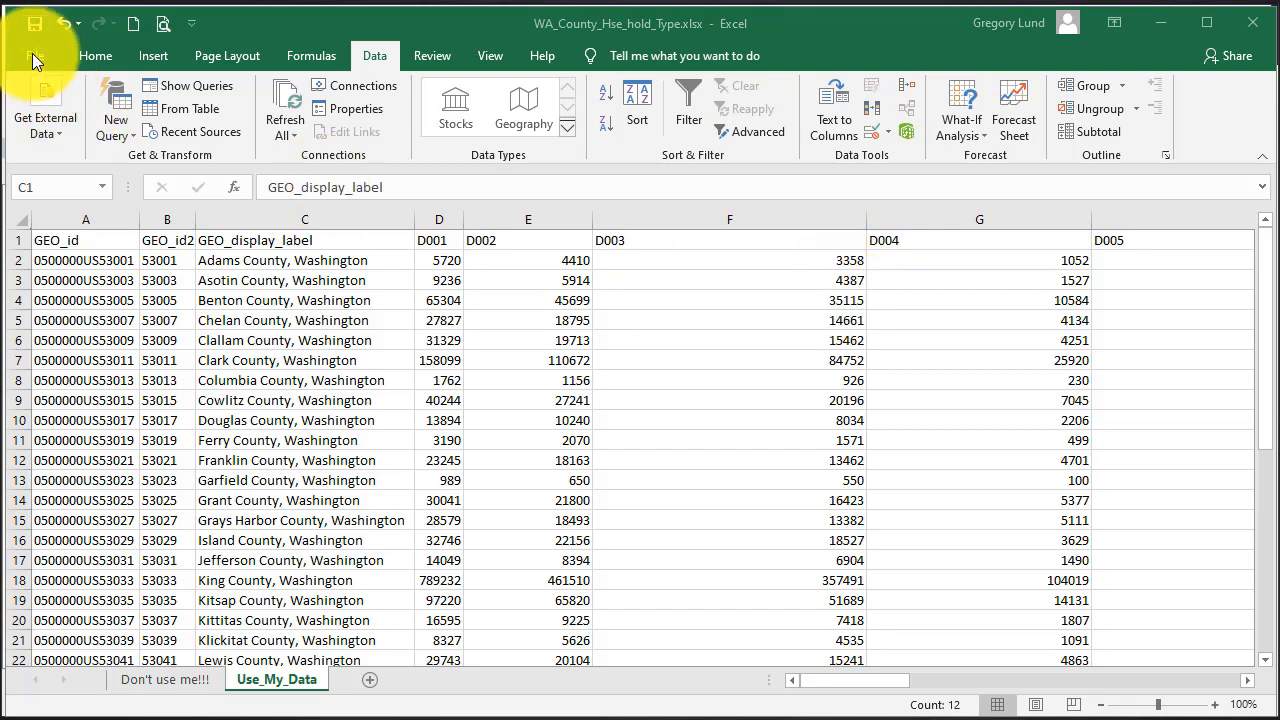
# Save the Use_My_Data sheet as WA_County_Hse_hold_Type.csv in CSV (Comma delimited) format in Data_K6, keep that format, and close the workbook.
pyautogui.click(281, 681)
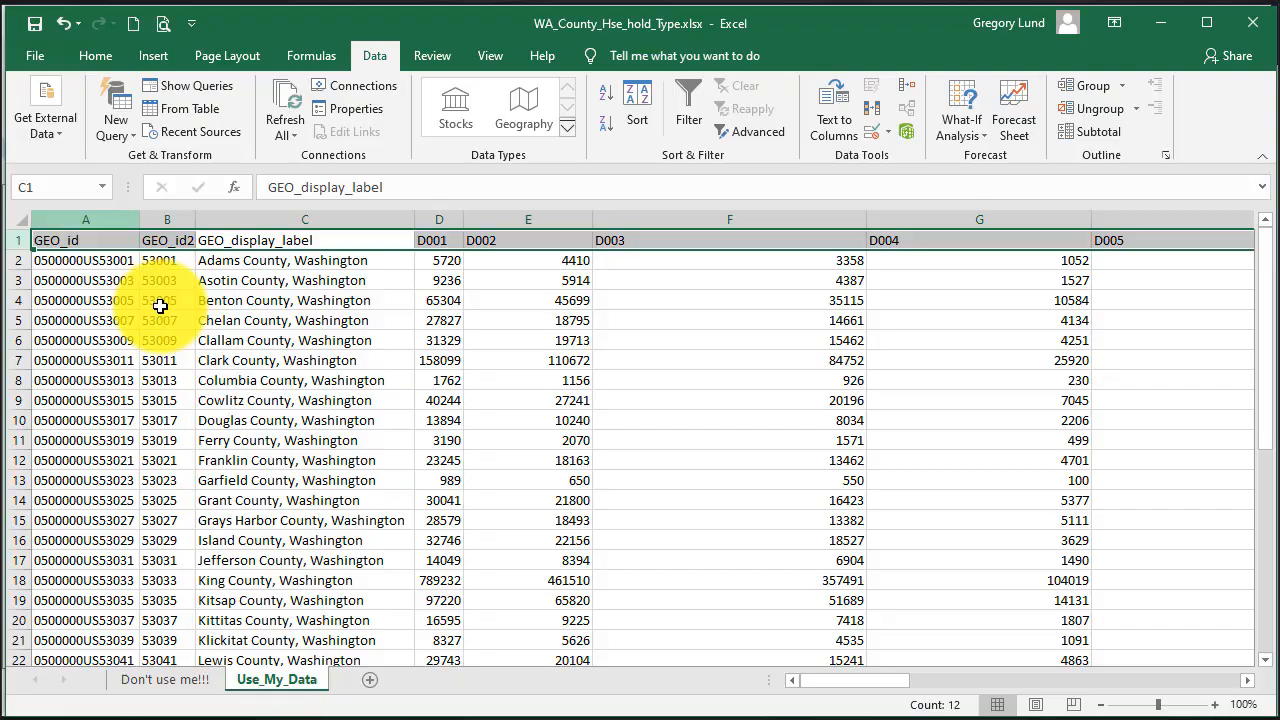
pyautogui.click(35, 55)
pyautogui.click(71, 322)
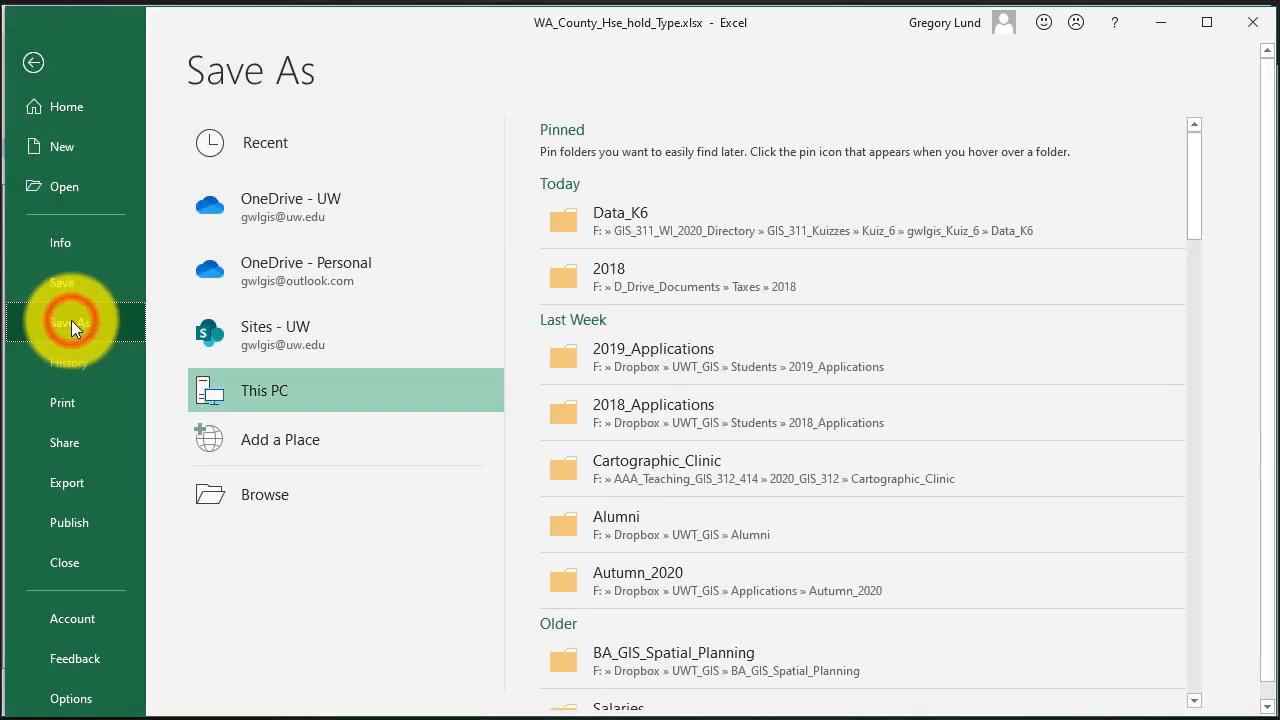
pyautogui.click(601, 230)
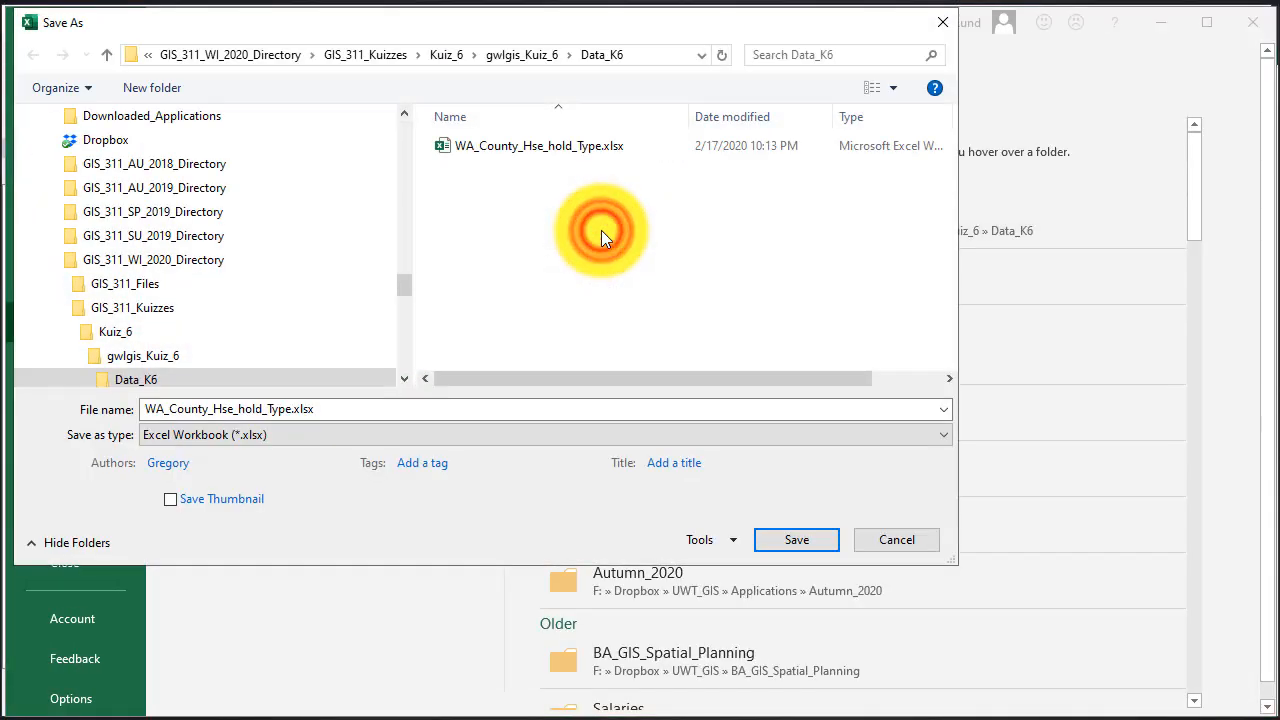
pyautogui.click(280, 437)
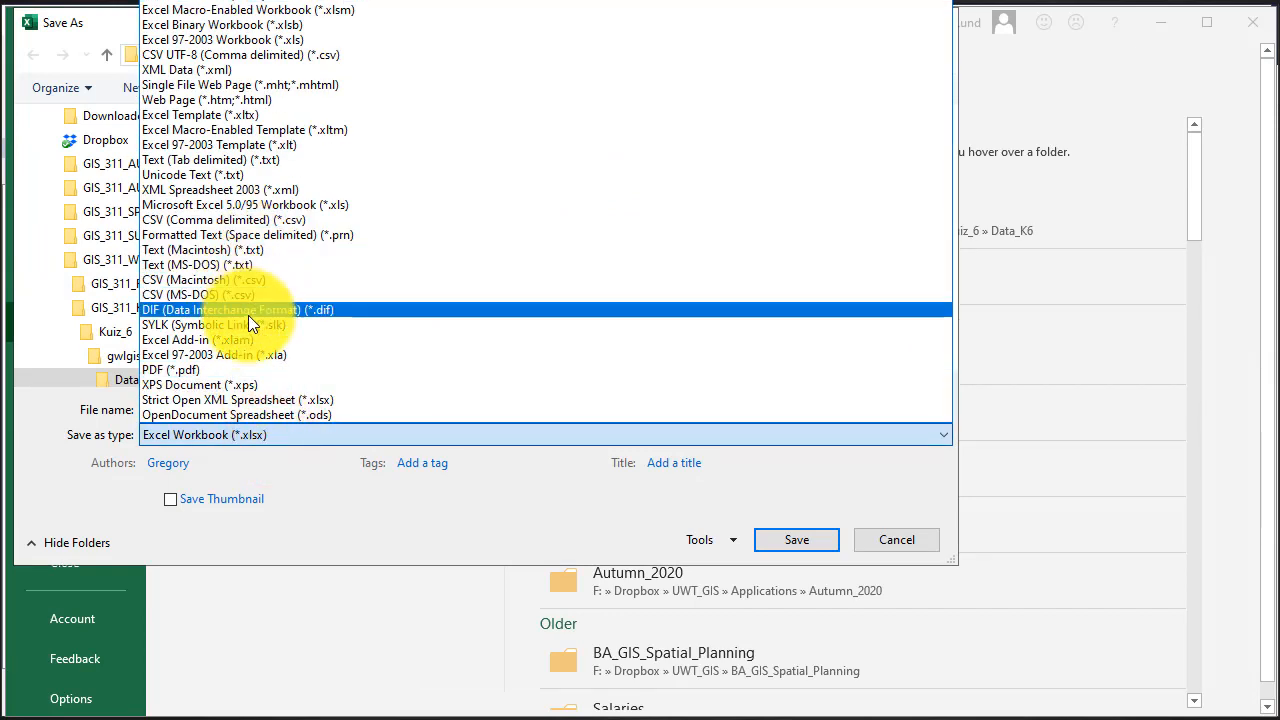
pyautogui.click(248, 218)
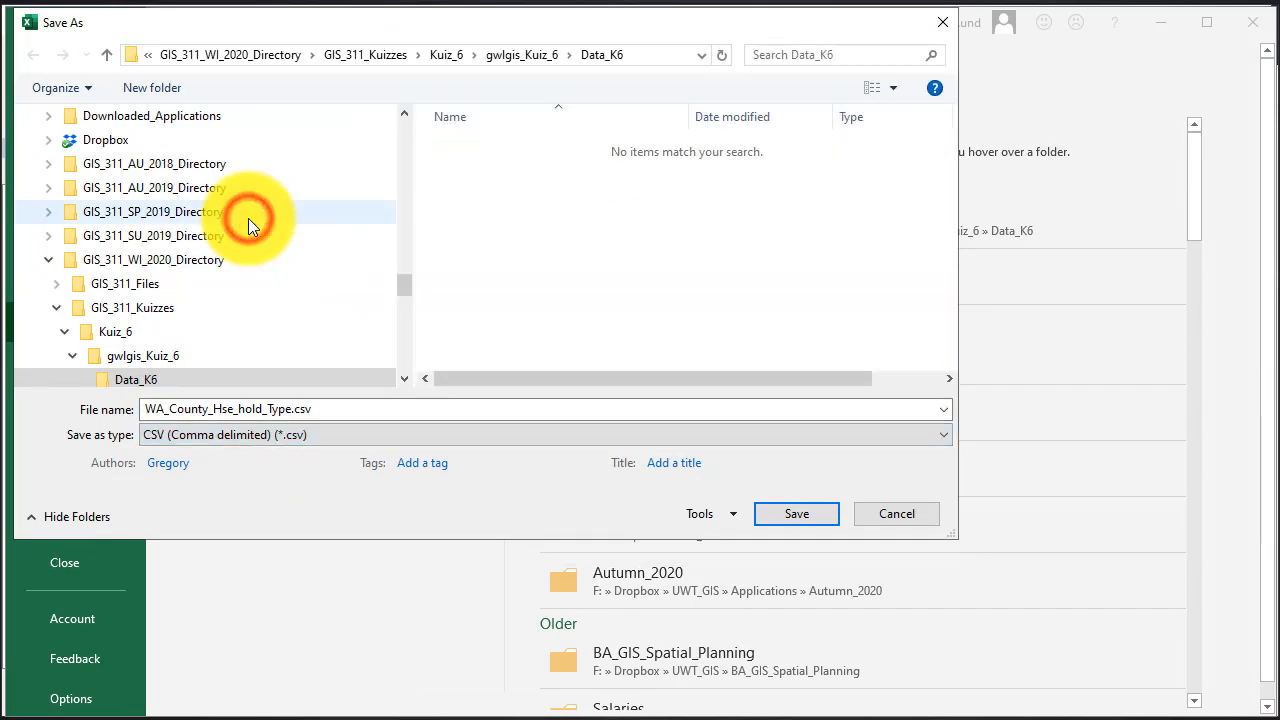
pyautogui.click(143, 411)
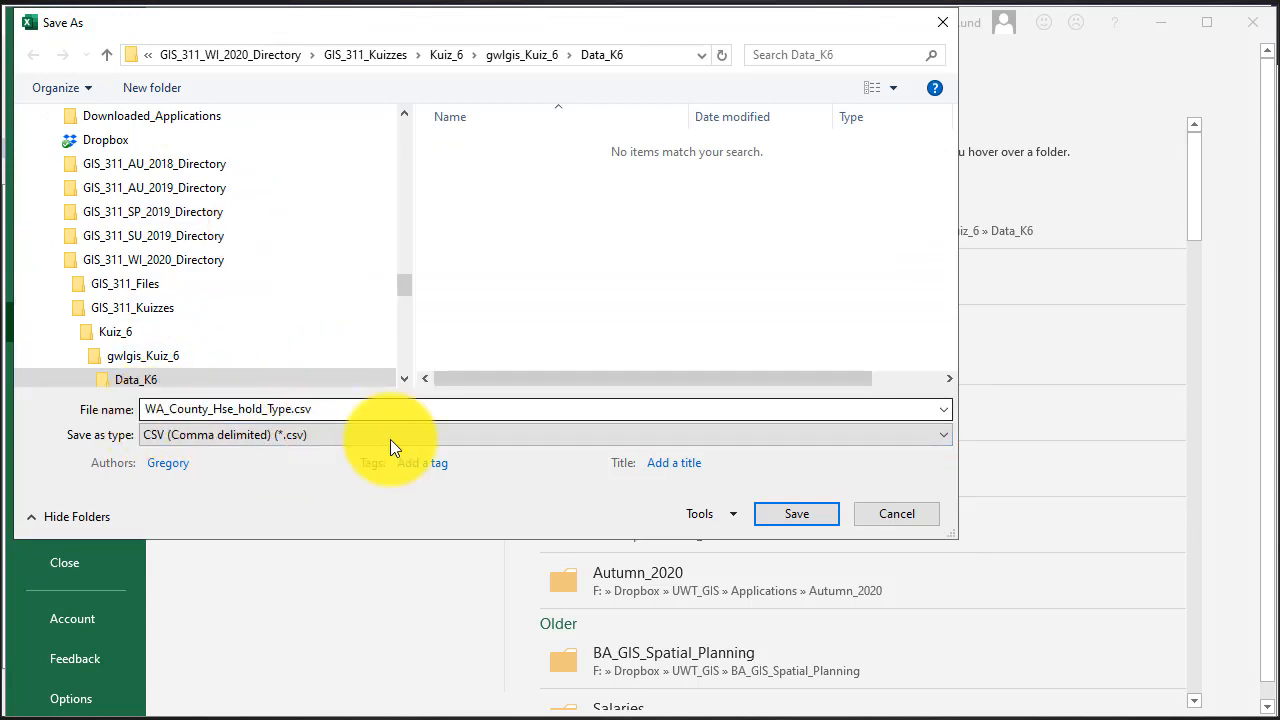
pyautogui.click(797, 514)
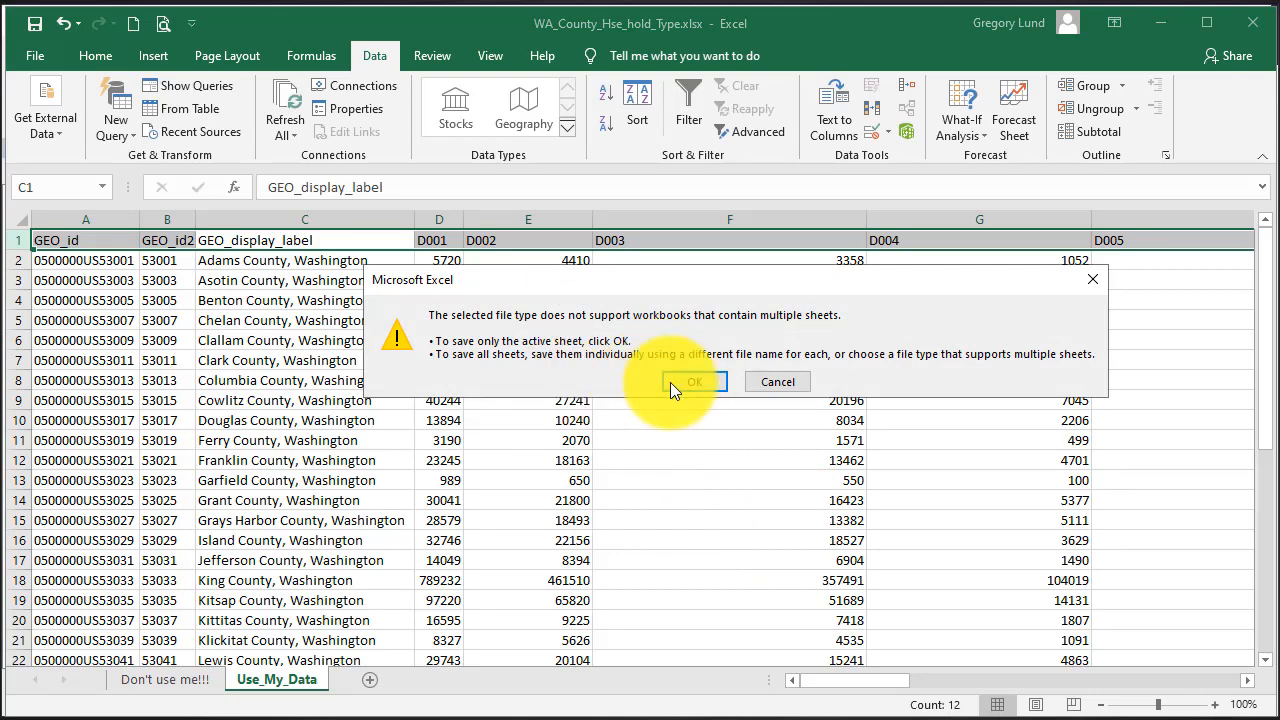
pyautogui.click(692, 382)
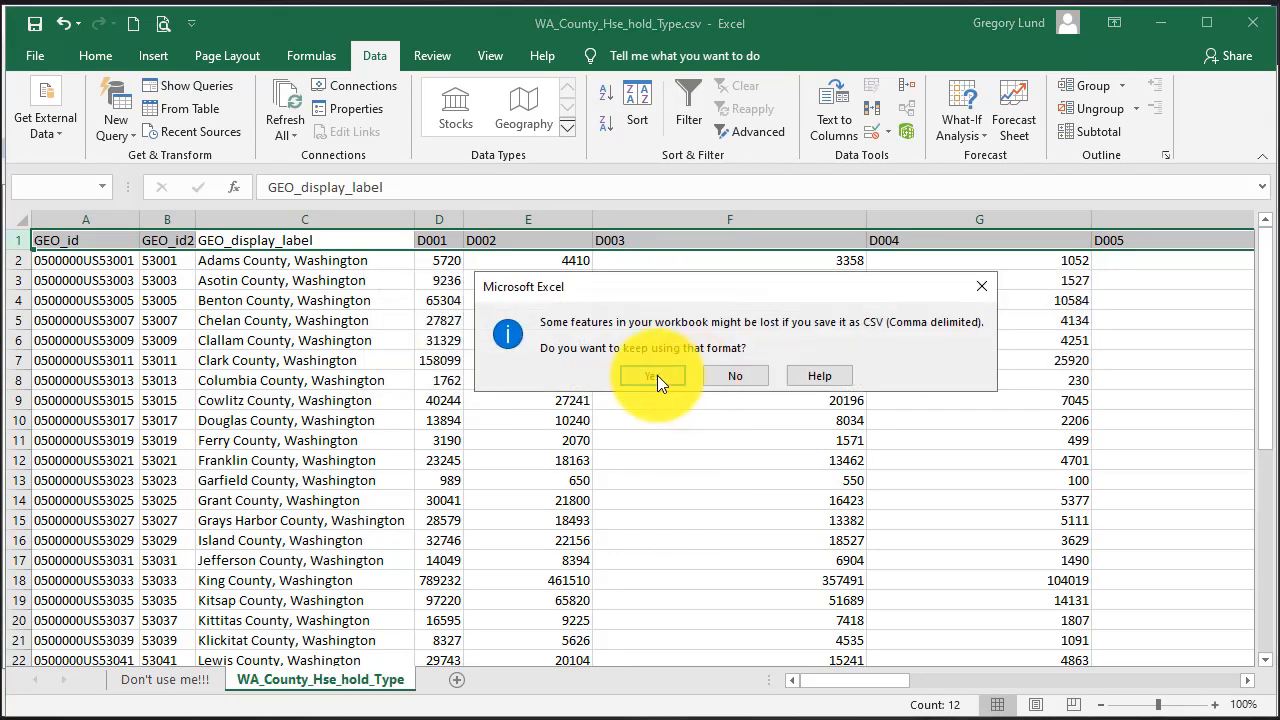
pyautogui.click(653, 375)
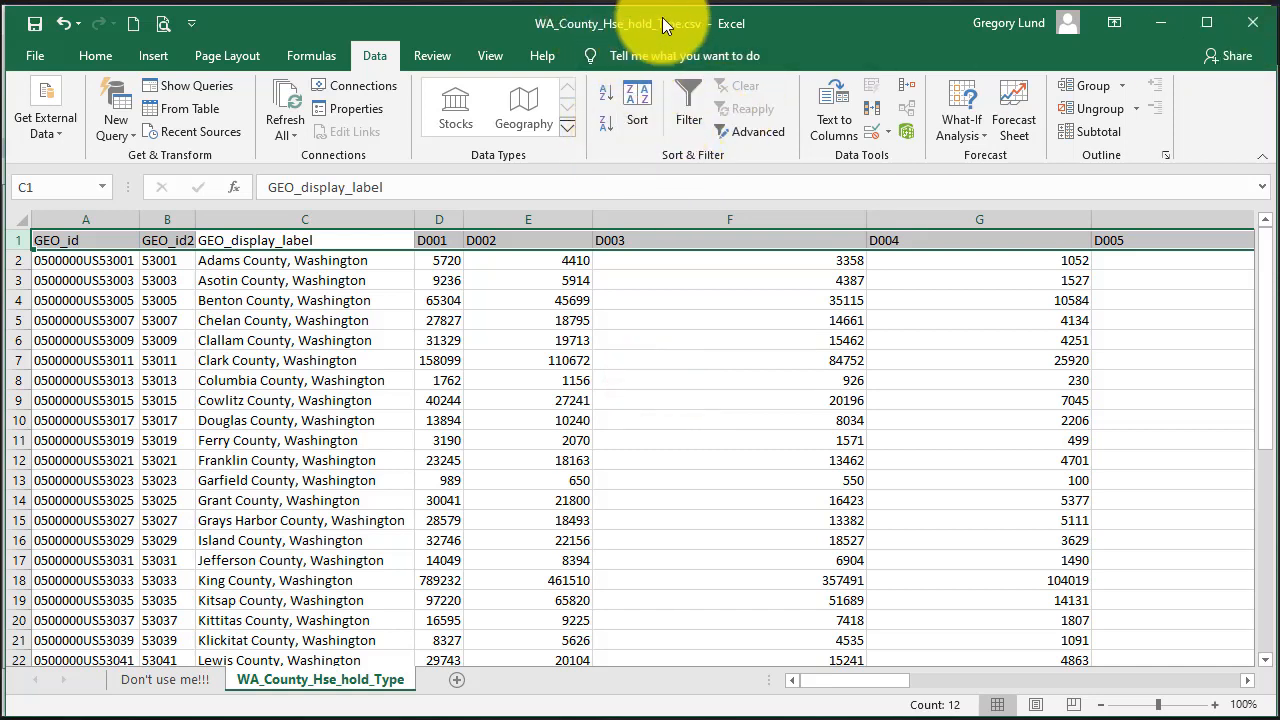
pyautogui.click(1252, 22)
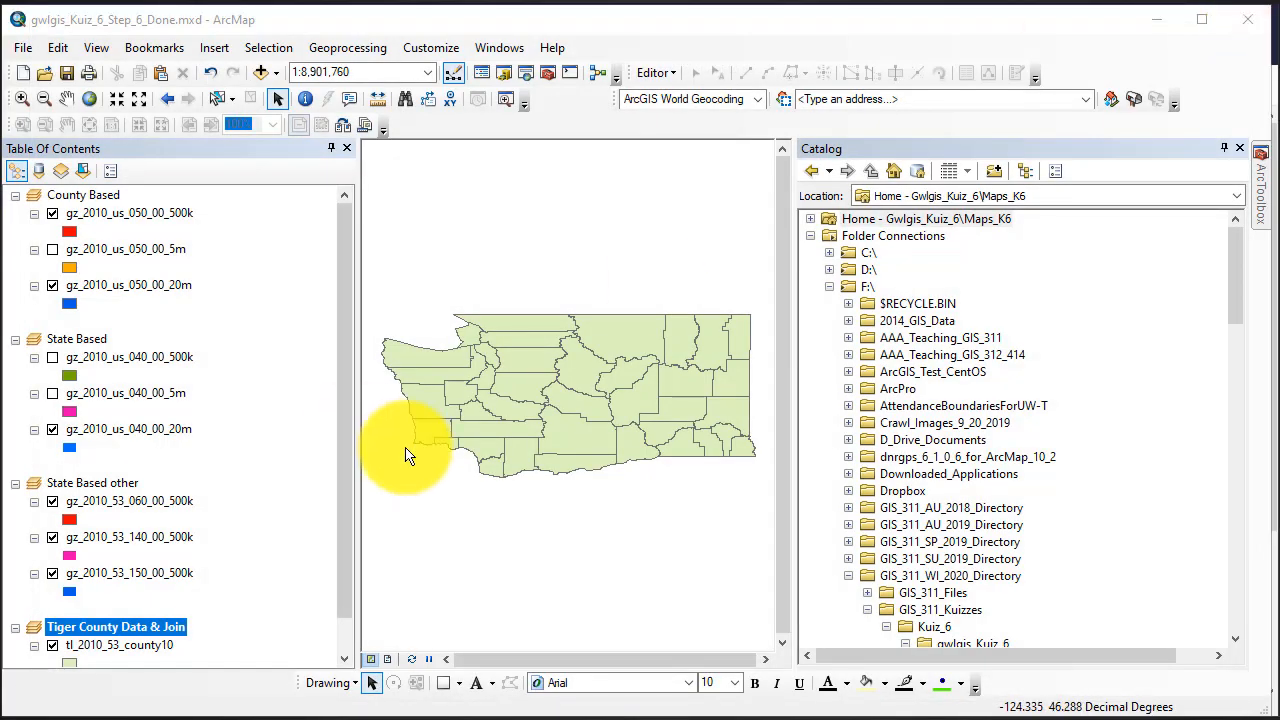
pyautogui.scroll(-3, 402, 450)
pyautogui.scroll(3, 258, 420)
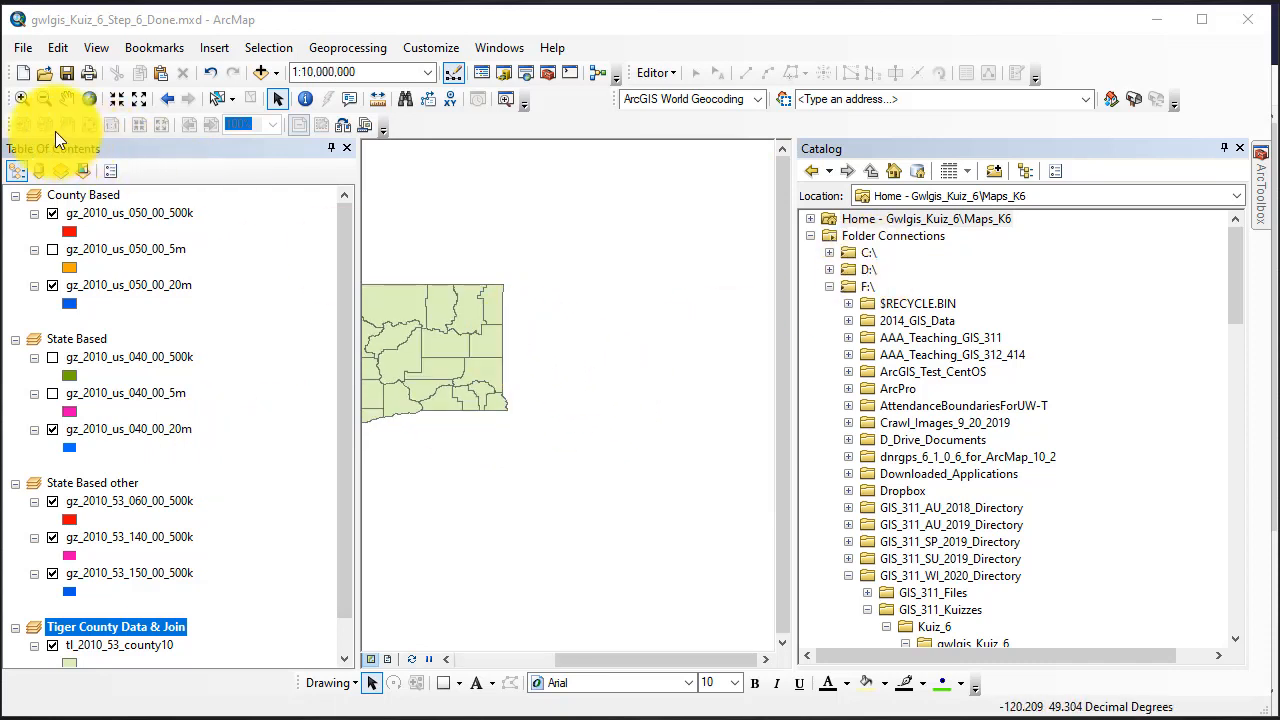
pyautogui.click(66, 98)
pyautogui.moveTo(408, 301); pyautogui.dragTo(605, 320)
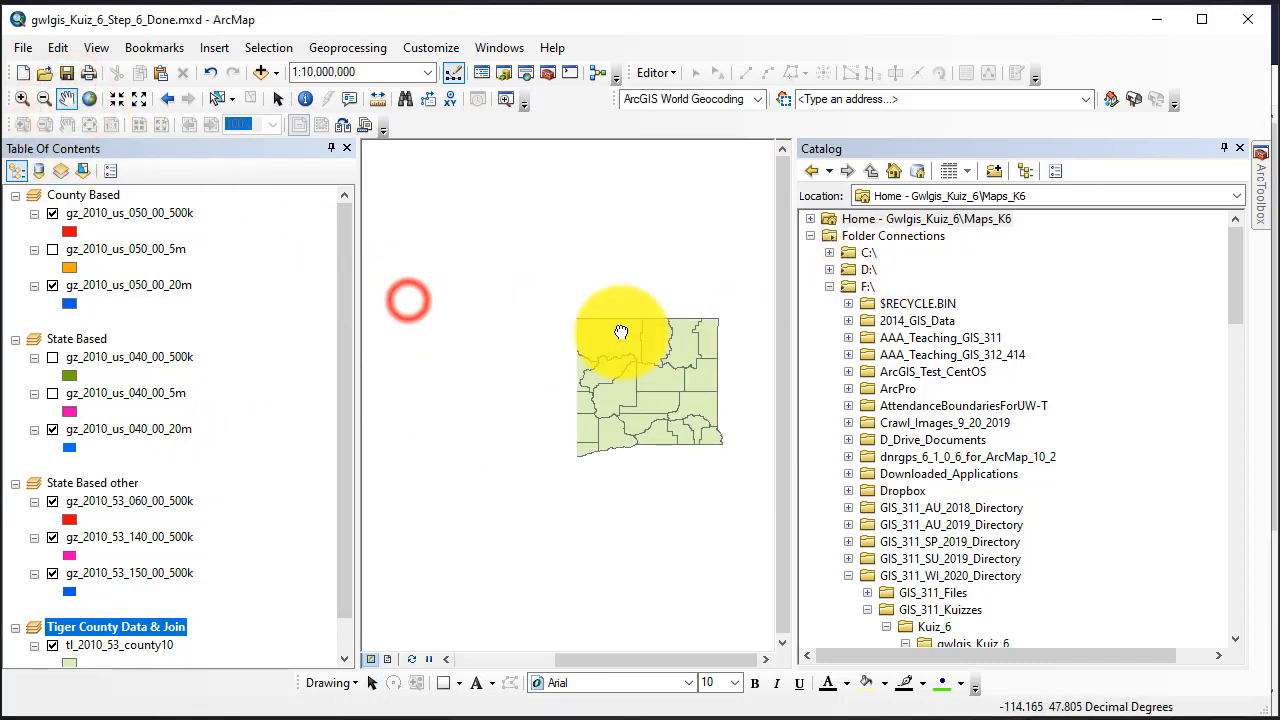
pyautogui.moveTo(347, 318); pyautogui.dragTo(337, 443)
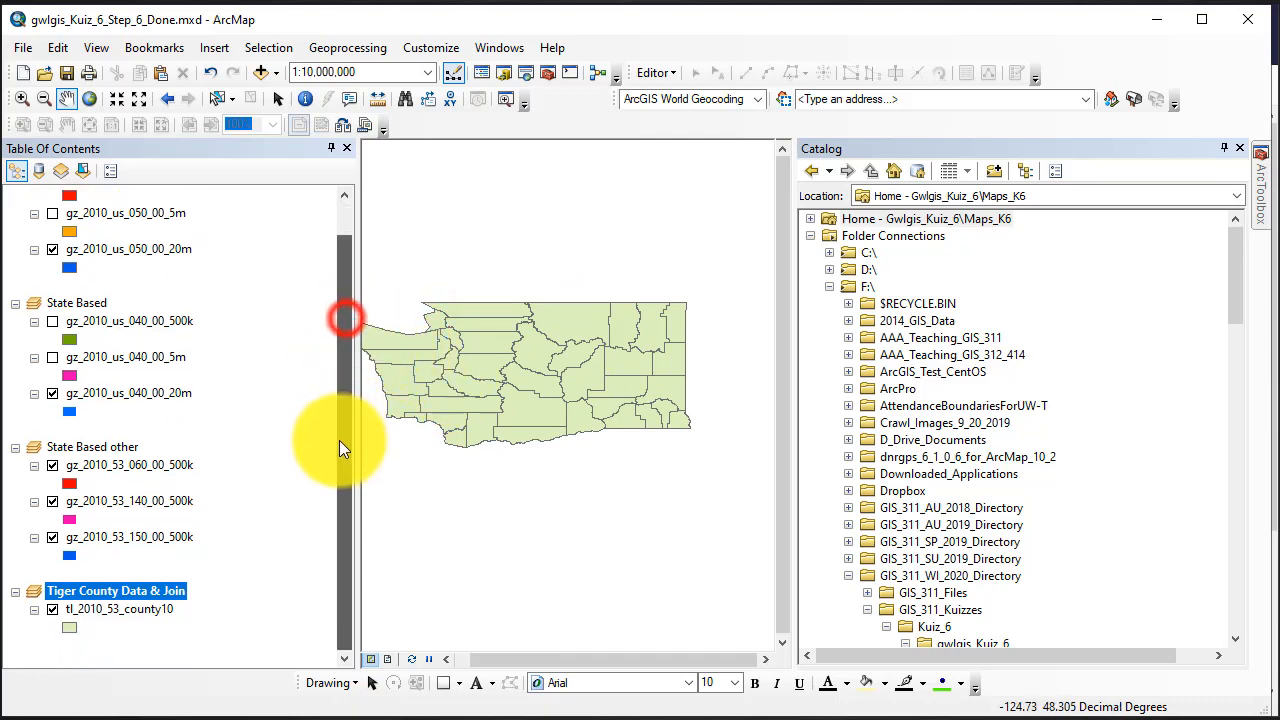
# In ArcMap, refresh the Data_K6 folder in the catalog and expand its contents.
pyautogui.moveTo(1234, 265); pyautogui.dragTo(1221, 346)
pyautogui.rightClick(946, 337)
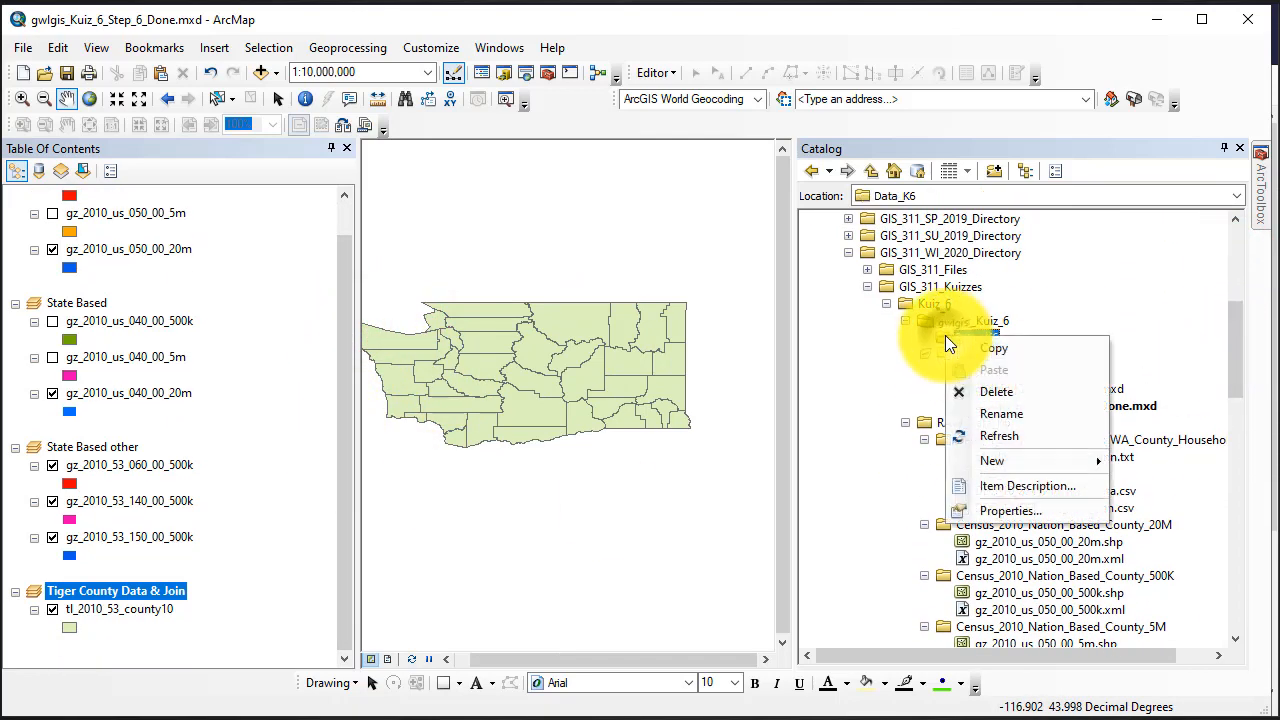
pyautogui.click(976, 434)
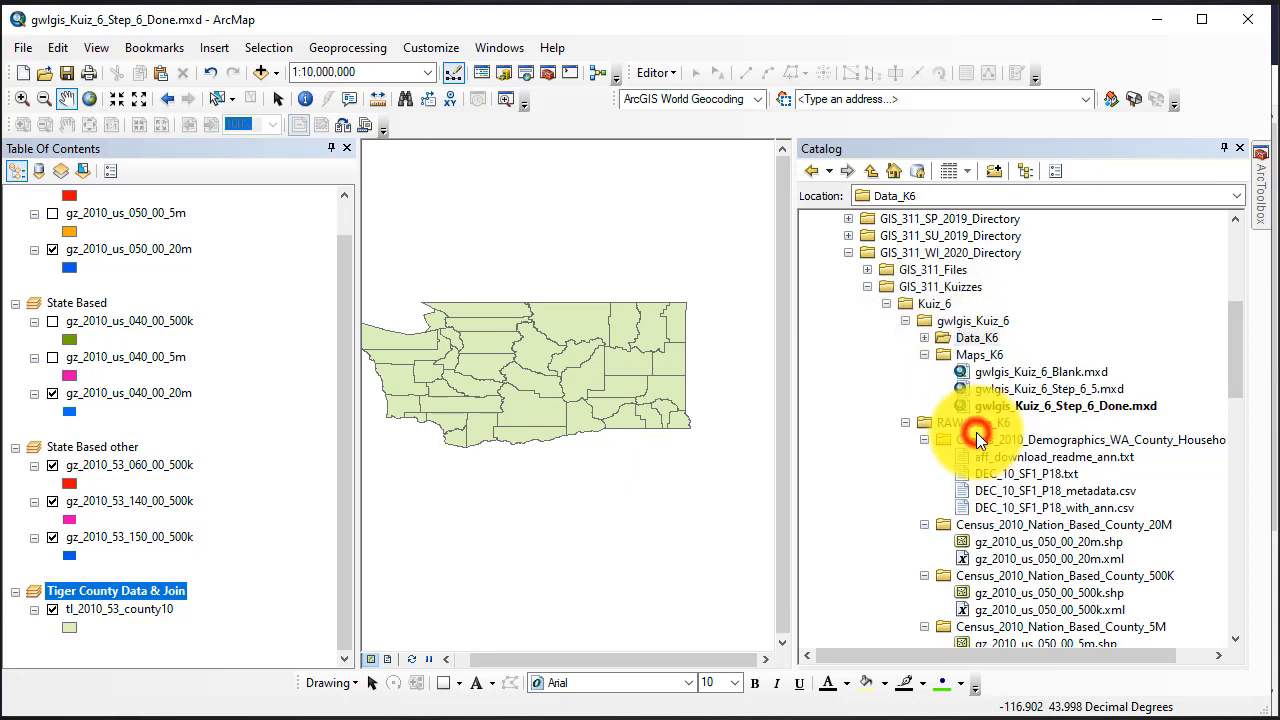
pyautogui.click(922, 338)
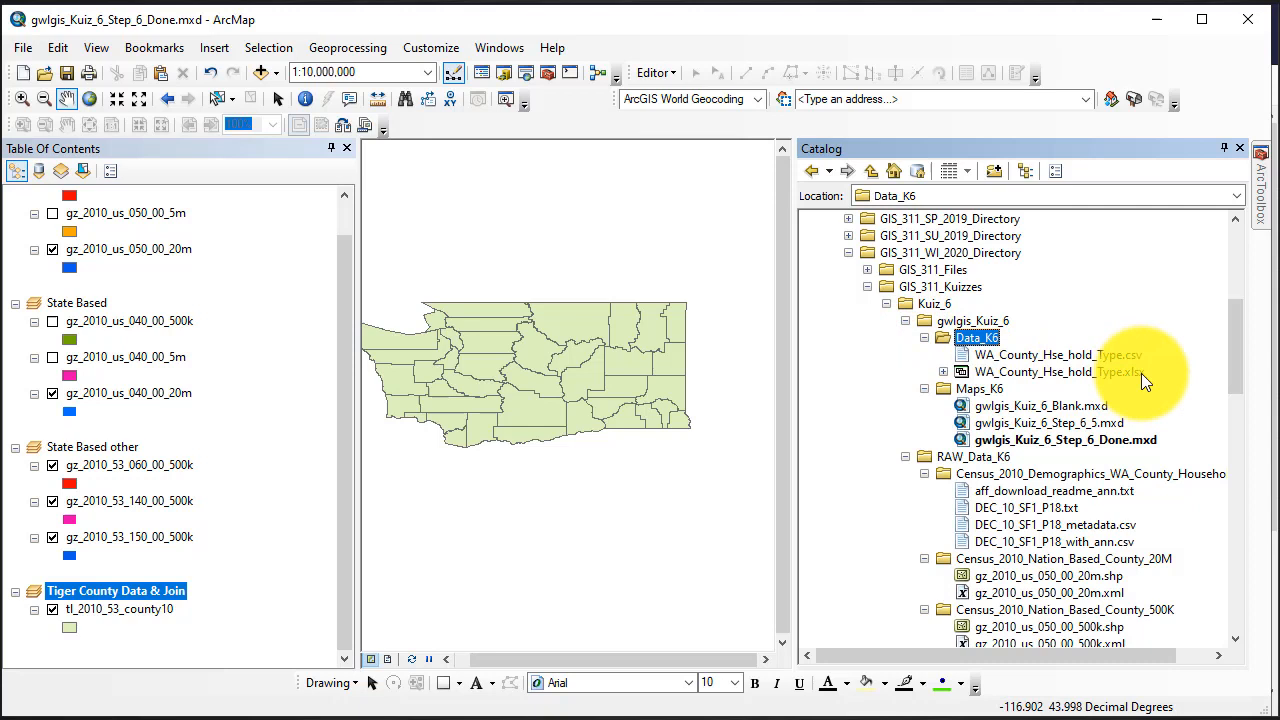
# Add the Use_My_Data$ sheet of WA_County_Hse_hold_Type.xlsx to the Tiger County Data & Join data frame.
pyautogui.click(943, 372)
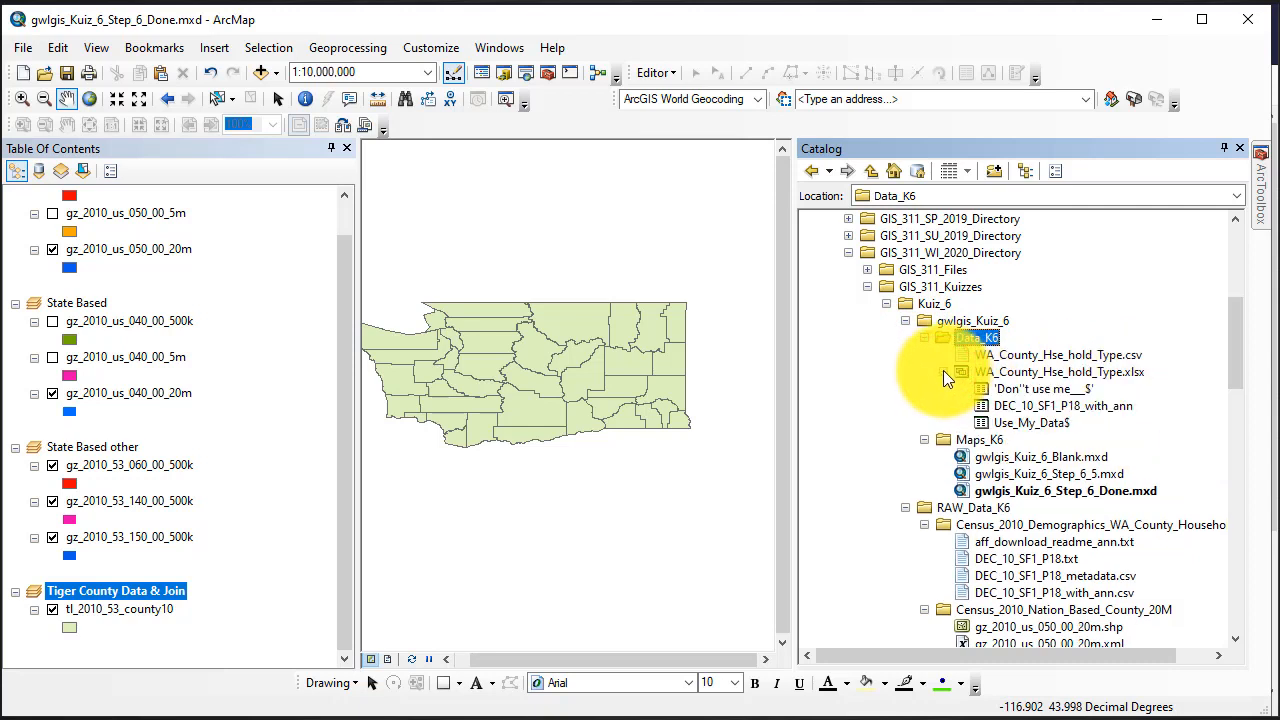
pyautogui.click(1025, 422)
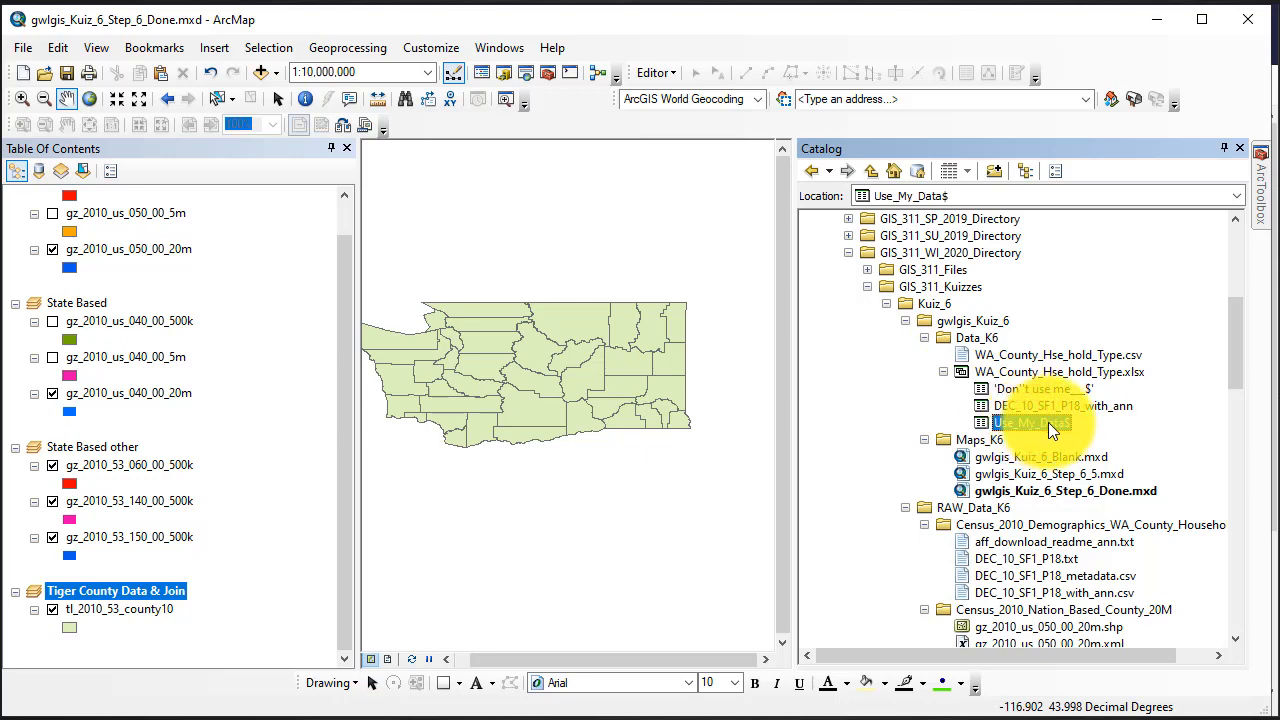
pyautogui.moveTo(1045, 423); pyautogui.dragTo(586, 467)
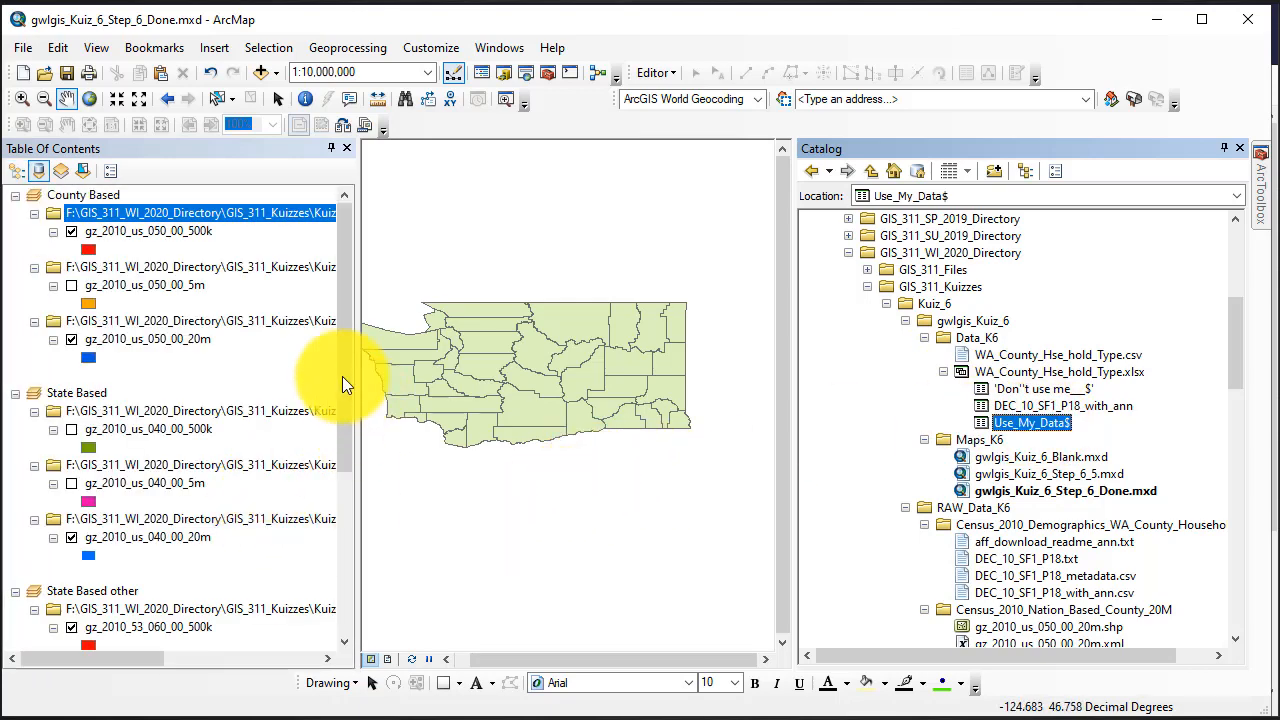
pyautogui.moveTo(340, 350); pyautogui.dragTo(354, 553)
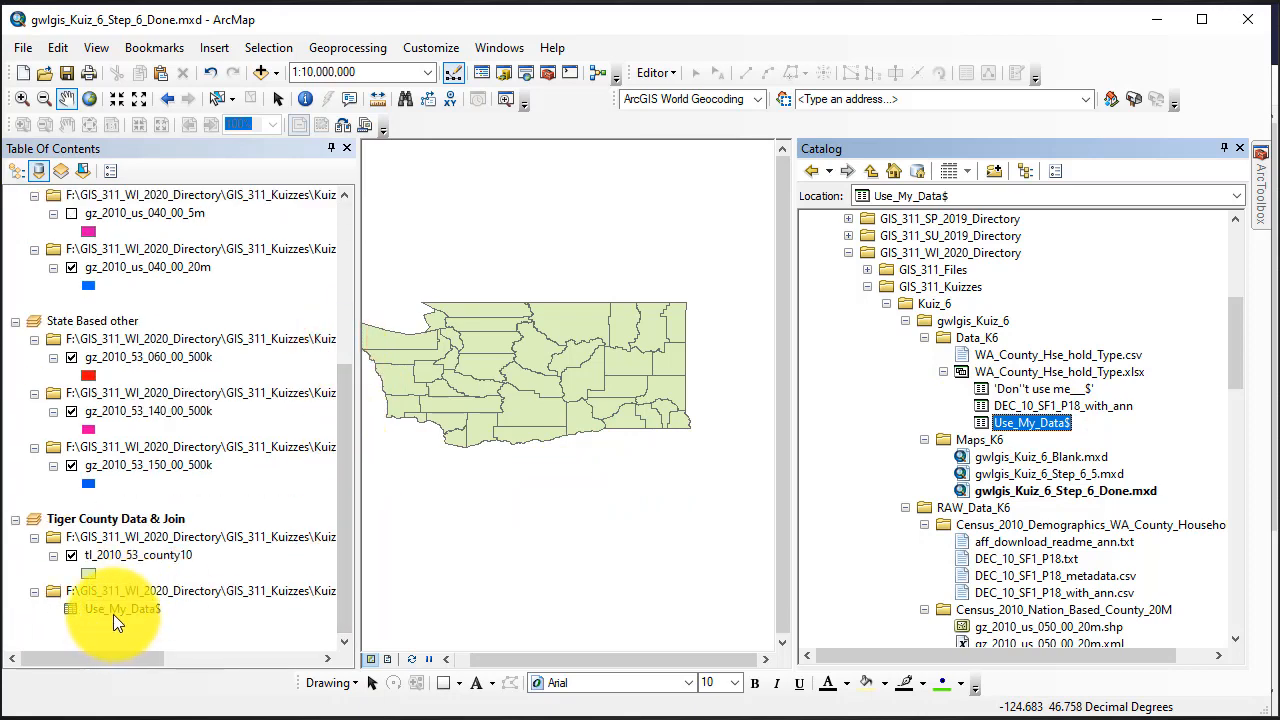
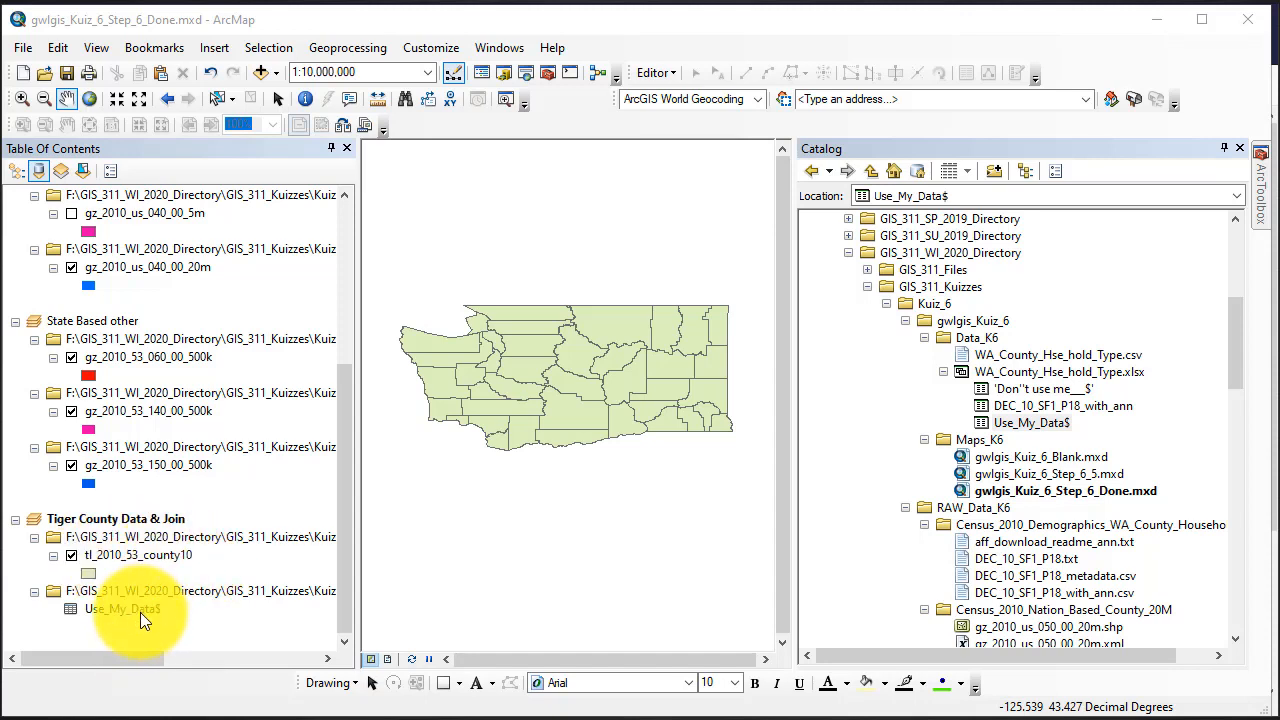
# Open the tl_2010_53_county10 attribute table and the Use_My_Data$ table and dock them side by side.
pyautogui.rightClick(148, 554)
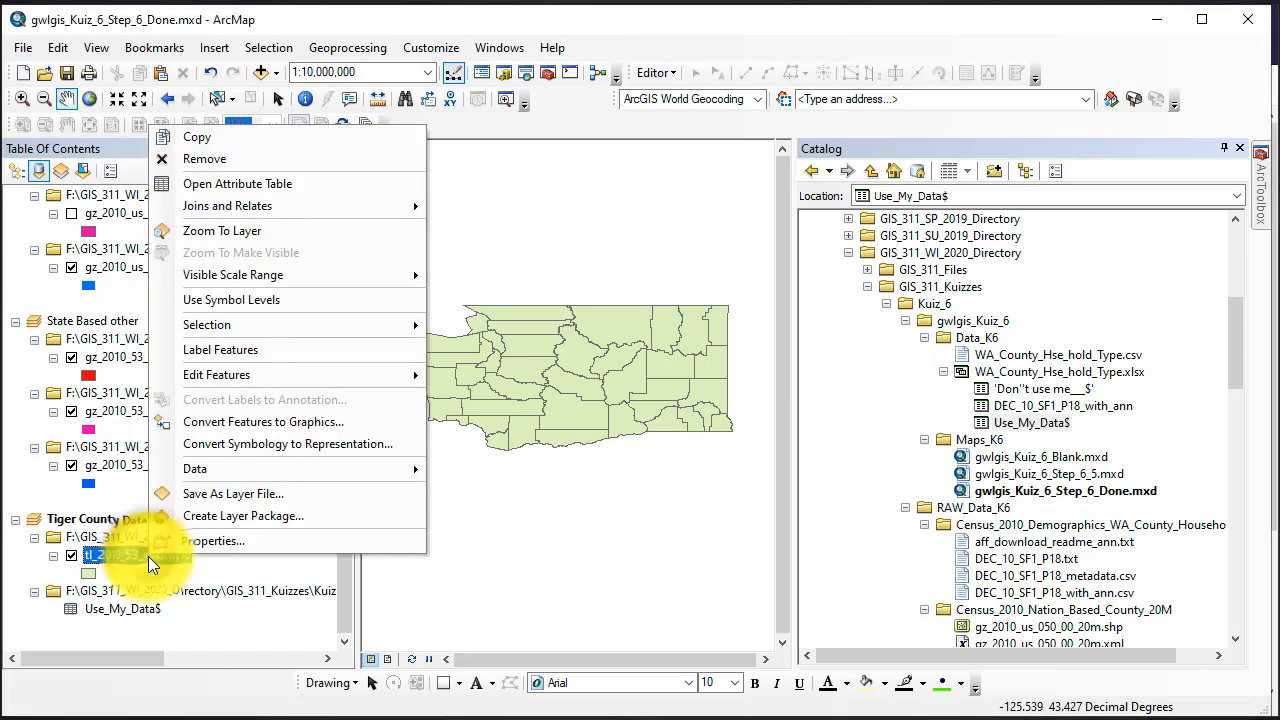
pyautogui.click(250, 186)
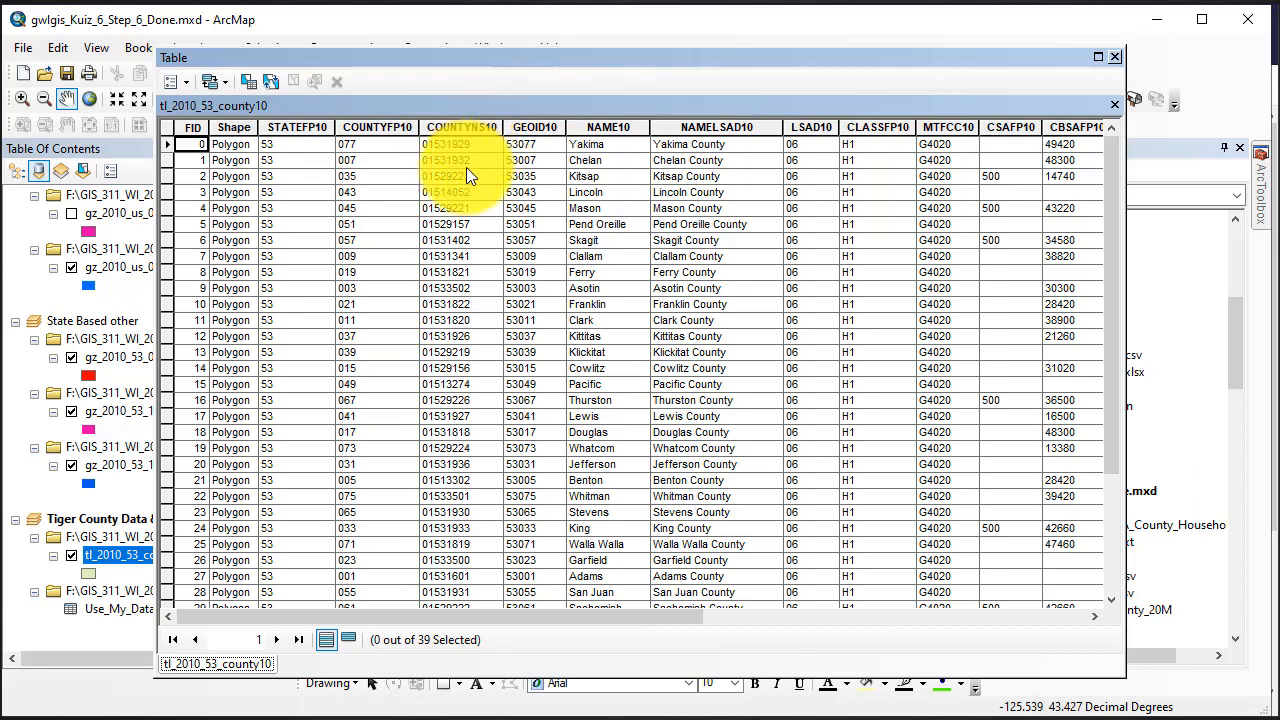
pyautogui.click(103, 611)
pyautogui.rightClick(112, 604)
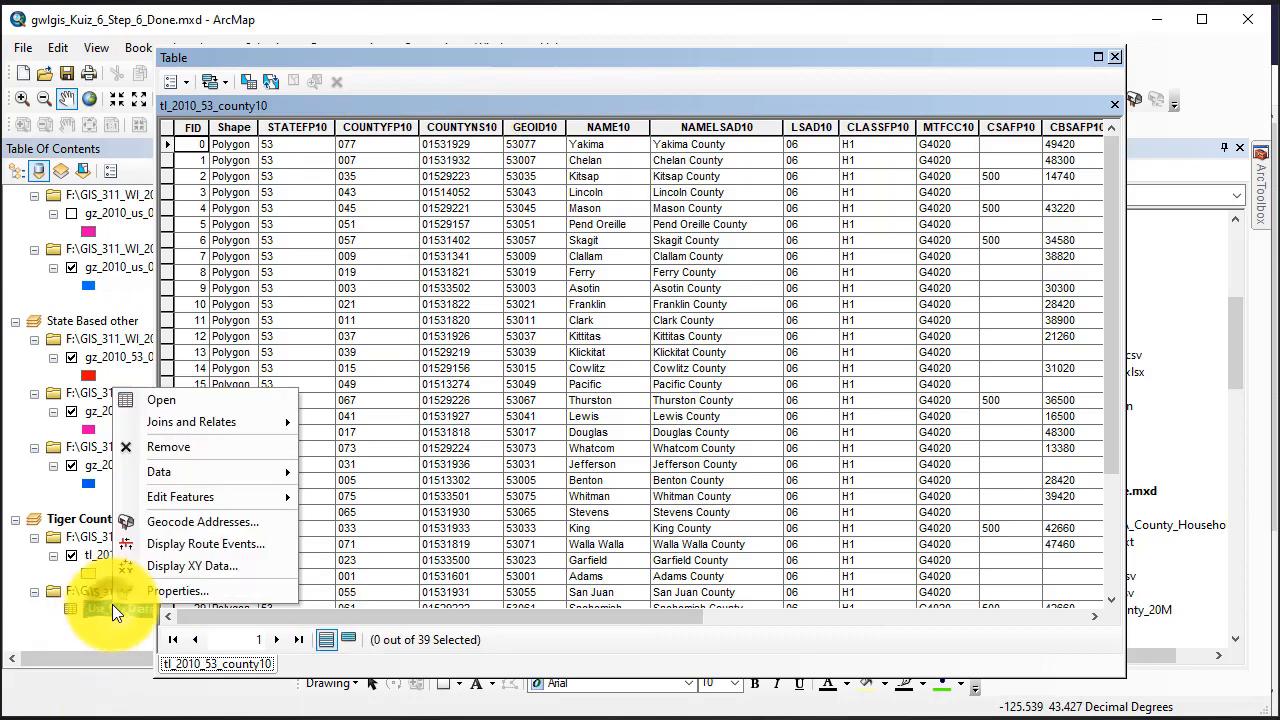
pyautogui.click(187, 400)
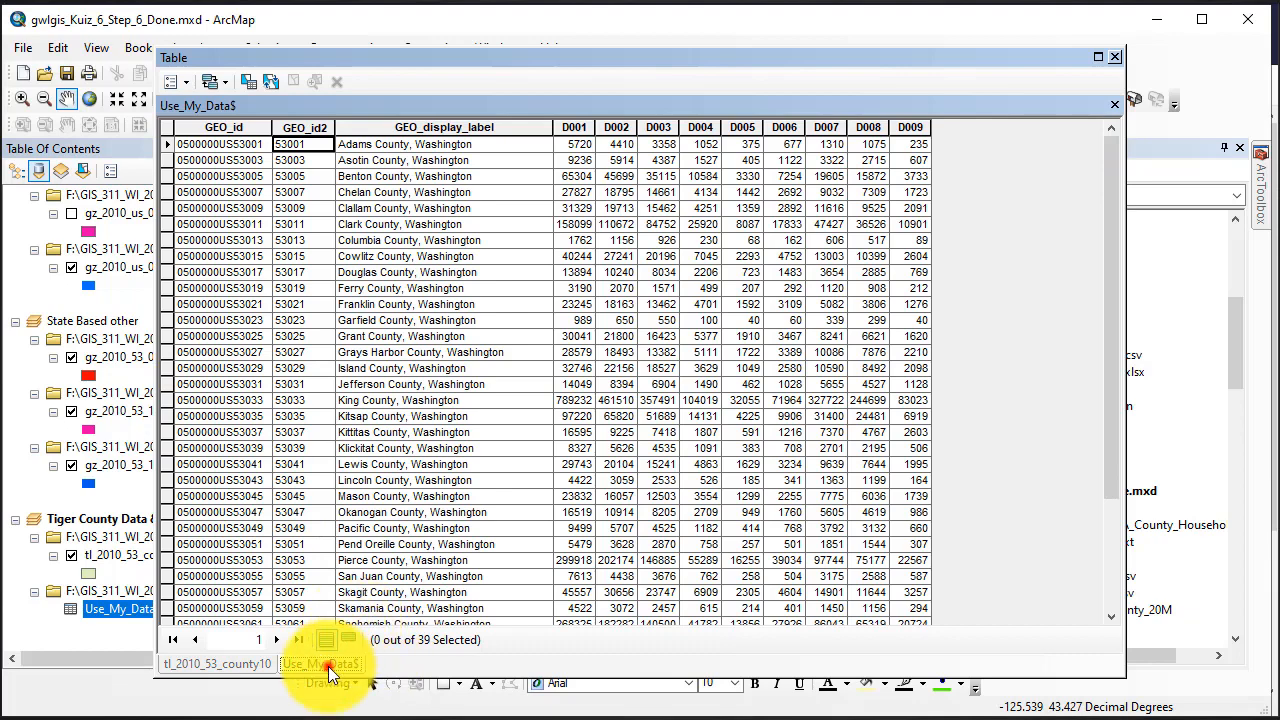
pyautogui.moveTo(328, 665); pyautogui.dragTo(670, 390)
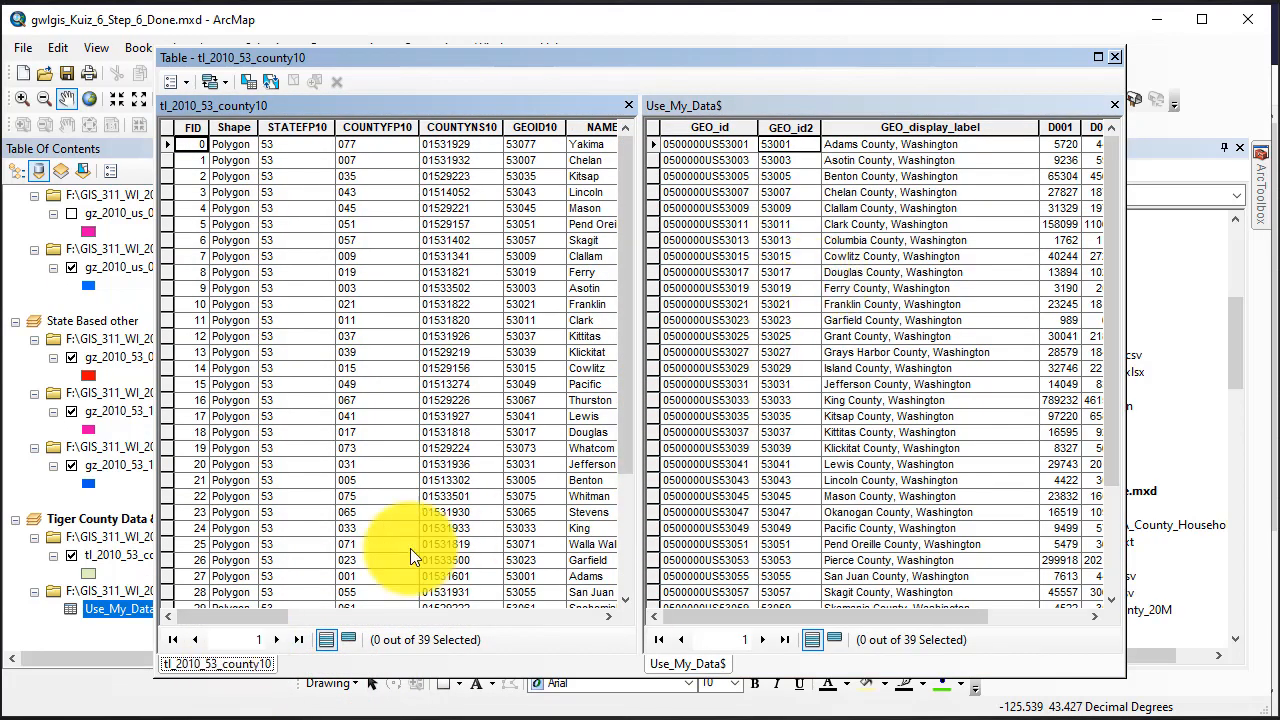
# Close the Use_My_Data$ table, reopen it and dock it beside the county attribute table again.
pyautogui.click(1114, 104)
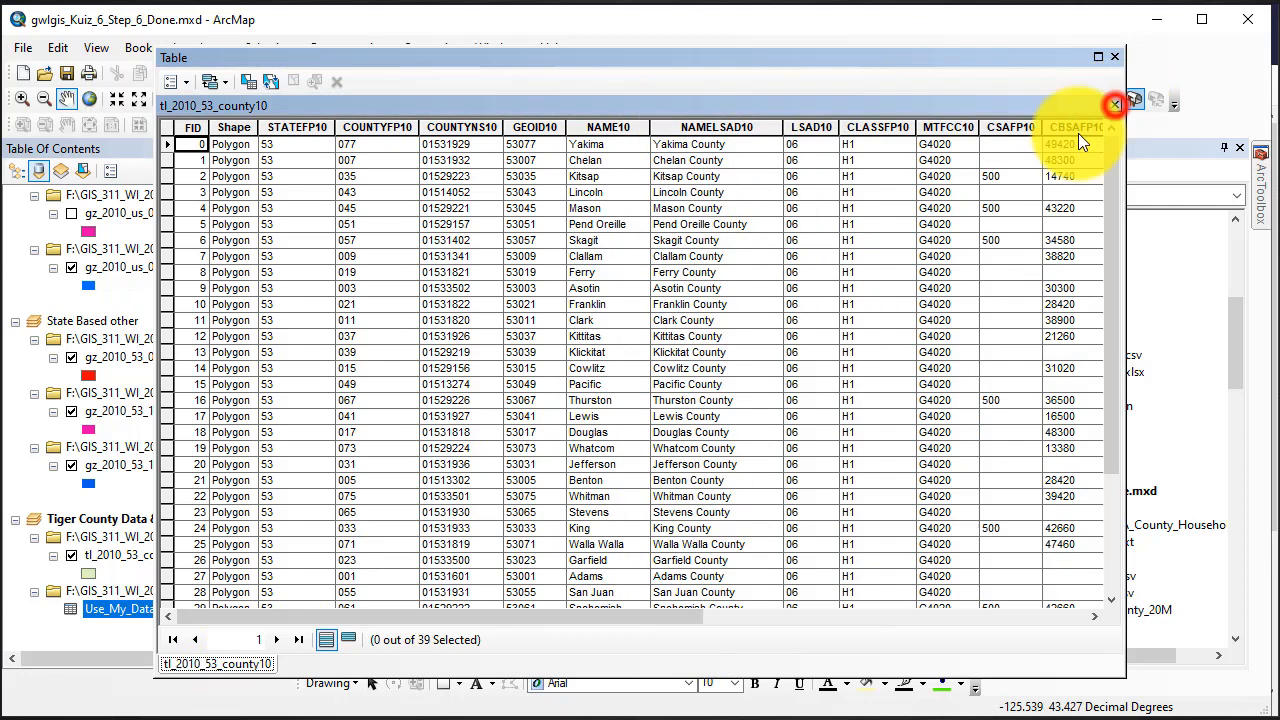
pyautogui.rightClick(102, 609)
pyautogui.click(167, 409)
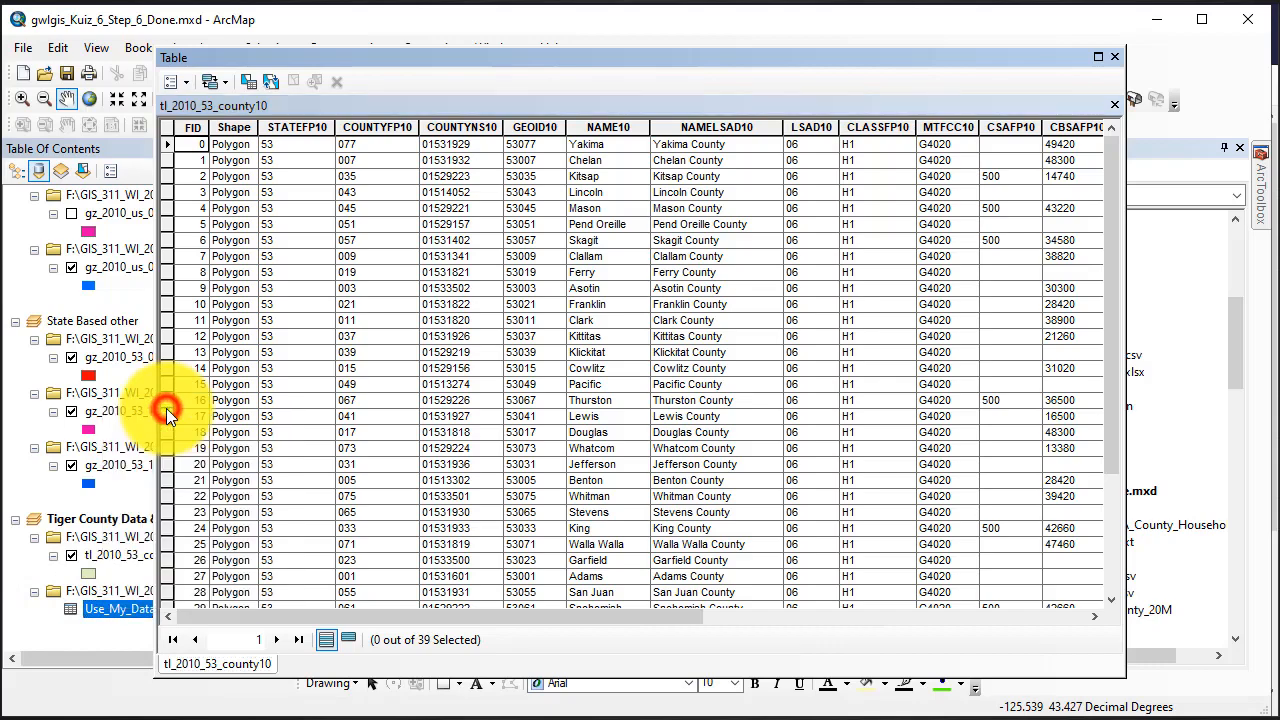
pyautogui.click(317, 663)
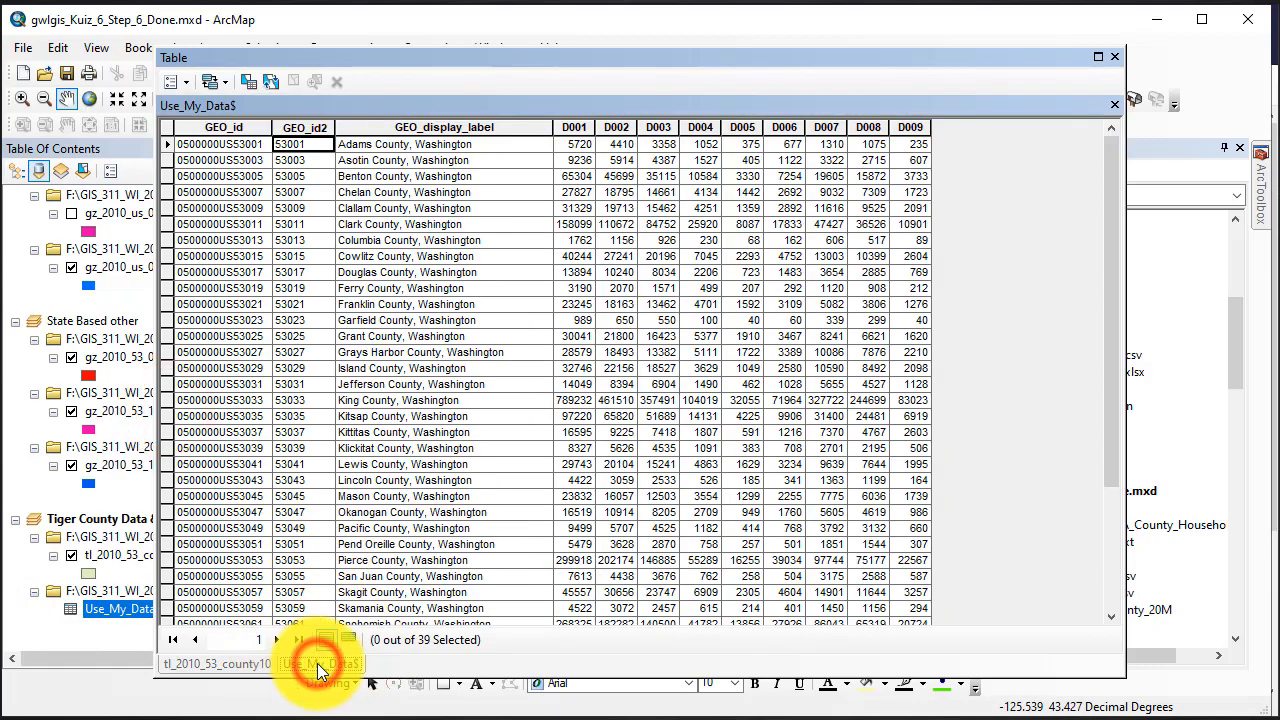
pyautogui.moveTo(317, 663); pyautogui.dragTo(676, 386)
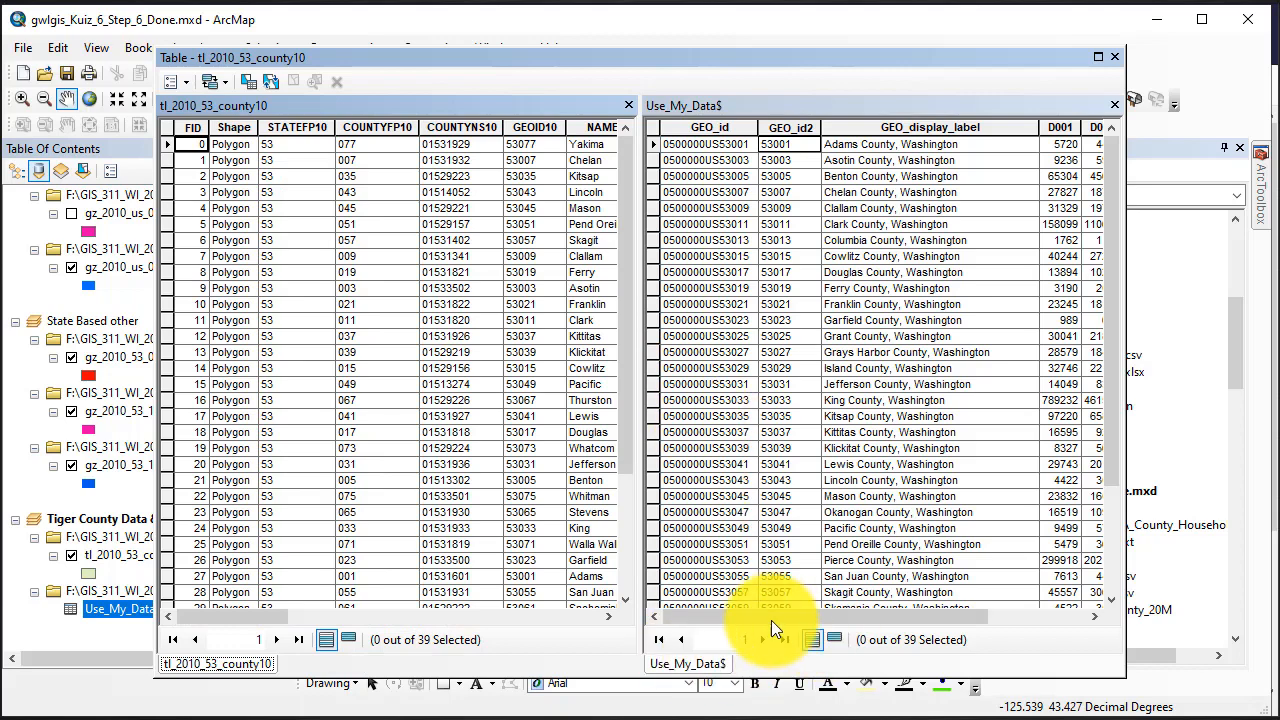
# Compare the ID columns of both tables by highlighting GEO_id, GEO_id2 and GEOID10, and close the table window.
pyautogui.moveTo(771, 620)
pyautogui.mouseDown()
pyautogui.moveTo(900, 611)
pyautogui.moveTo(725, 613)
pyautogui.mouseUp()
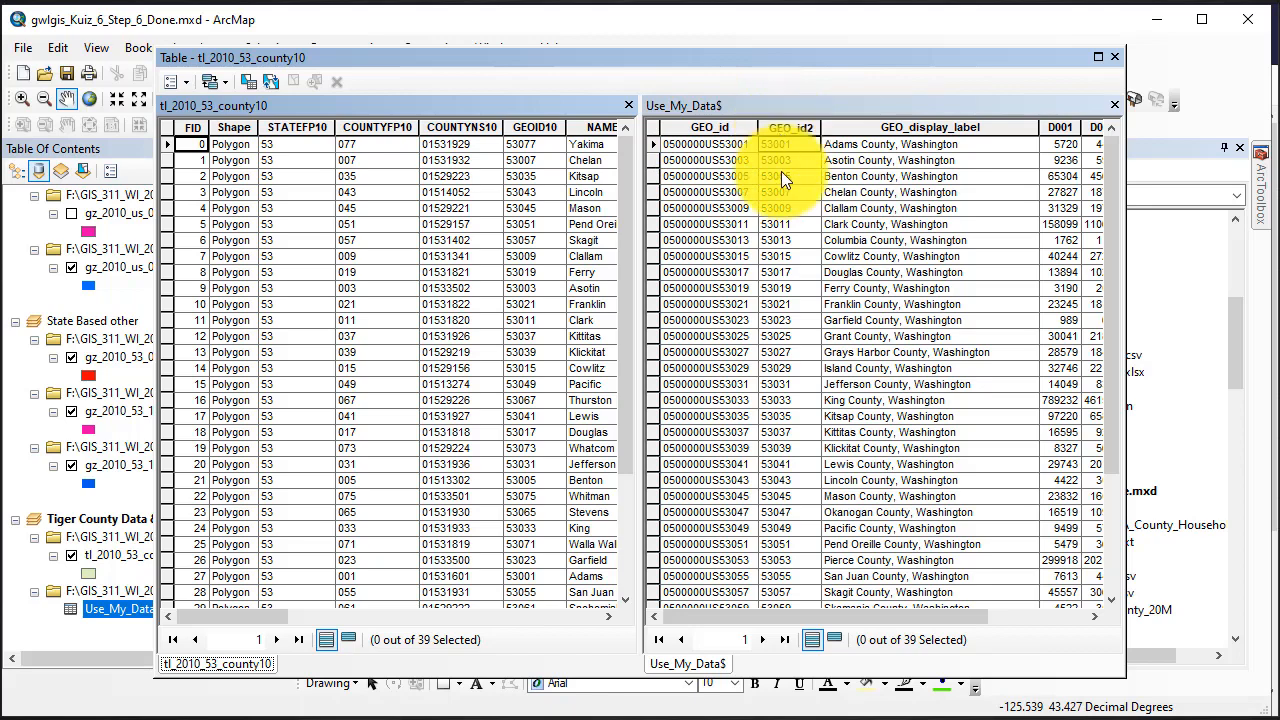
pyautogui.moveTo(765, 616); pyautogui.dragTo(843, 612)
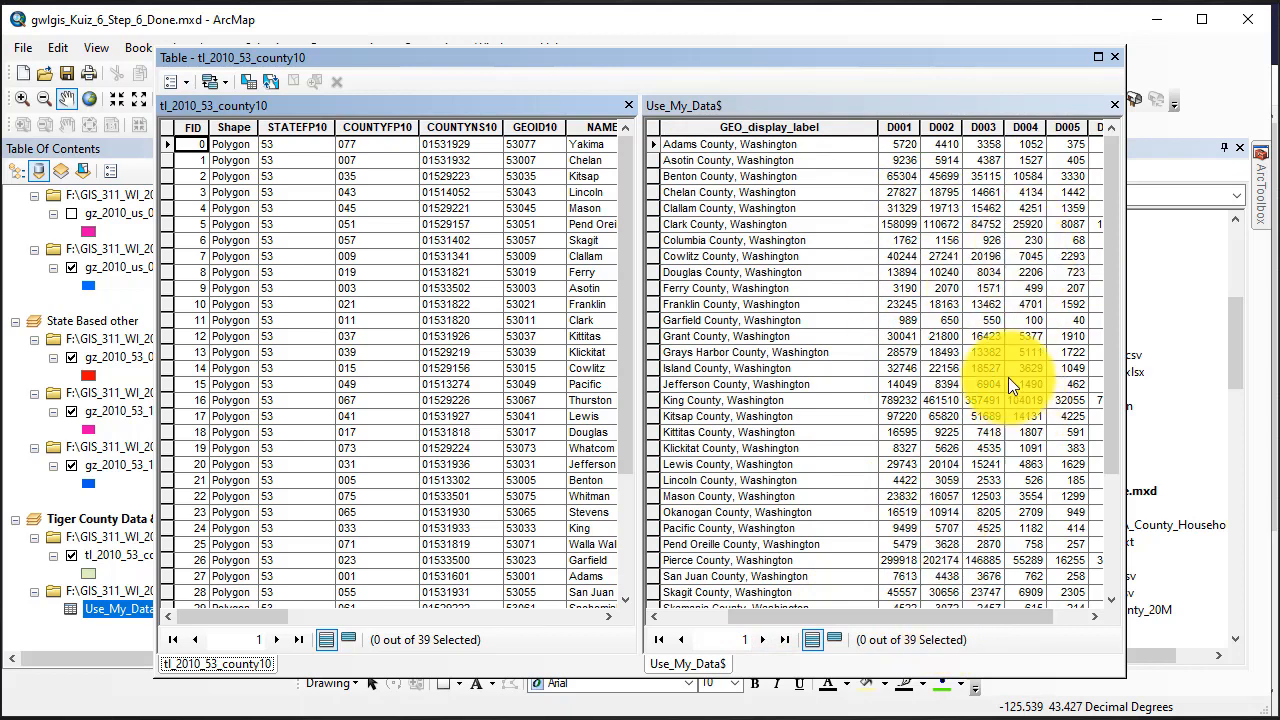
pyautogui.click(1028, 622)
pyautogui.moveTo(1026, 617); pyautogui.dragTo(916, 617)
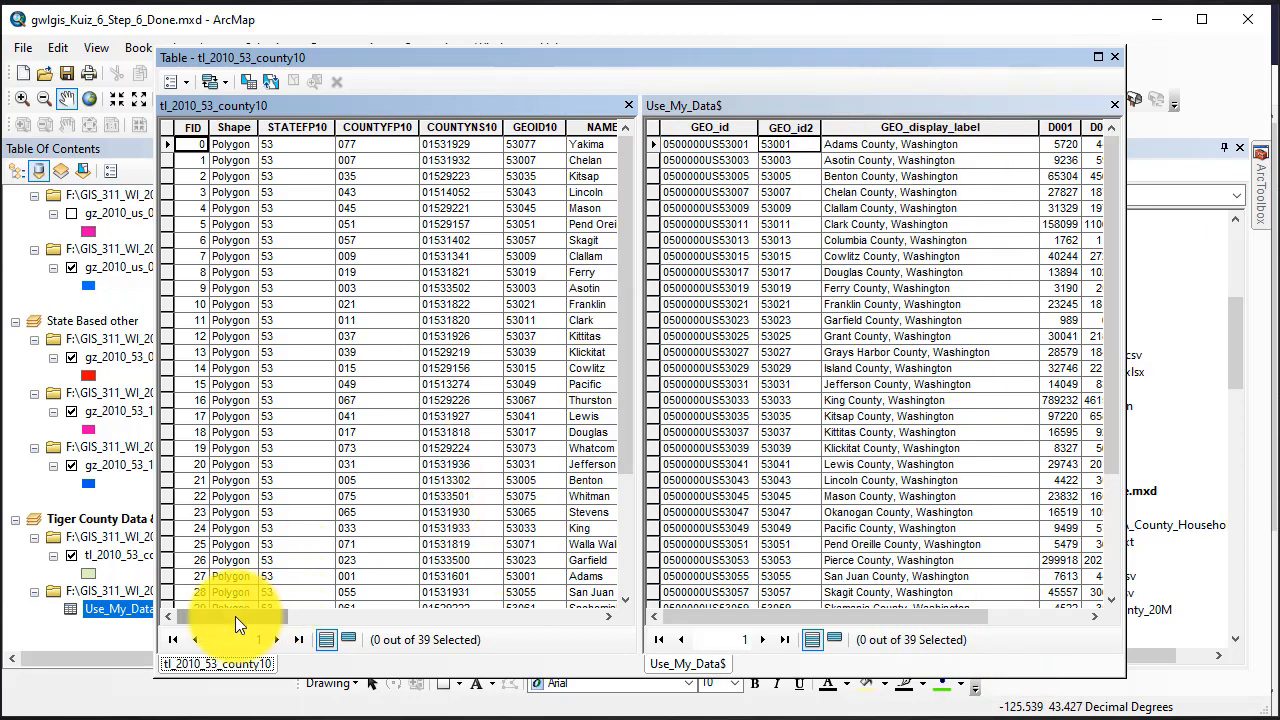
pyautogui.moveTo(235, 616)
pyautogui.mouseDown()
pyautogui.moveTo(524, 613)
pyautogui.moveTo(224, 613)
pyautogui.mouseUp()
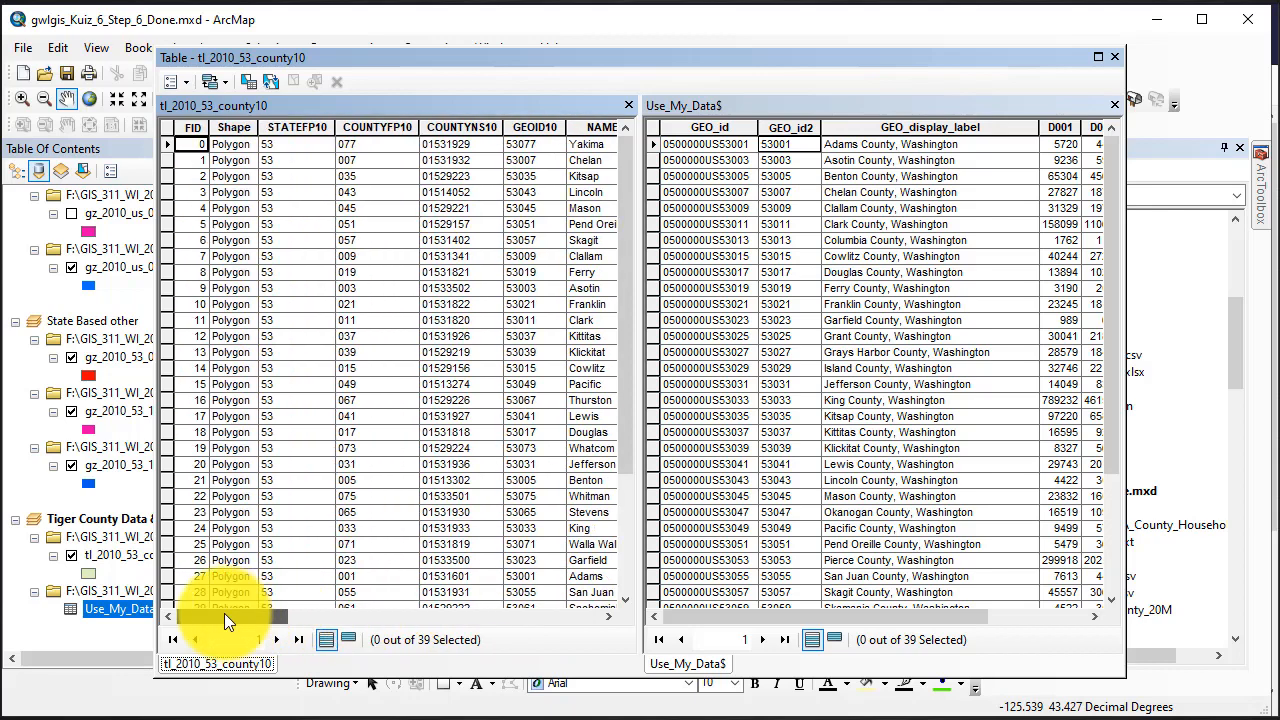
pyautogui.moveTo(789, 123); pyautogui.dragTo(739, 123)
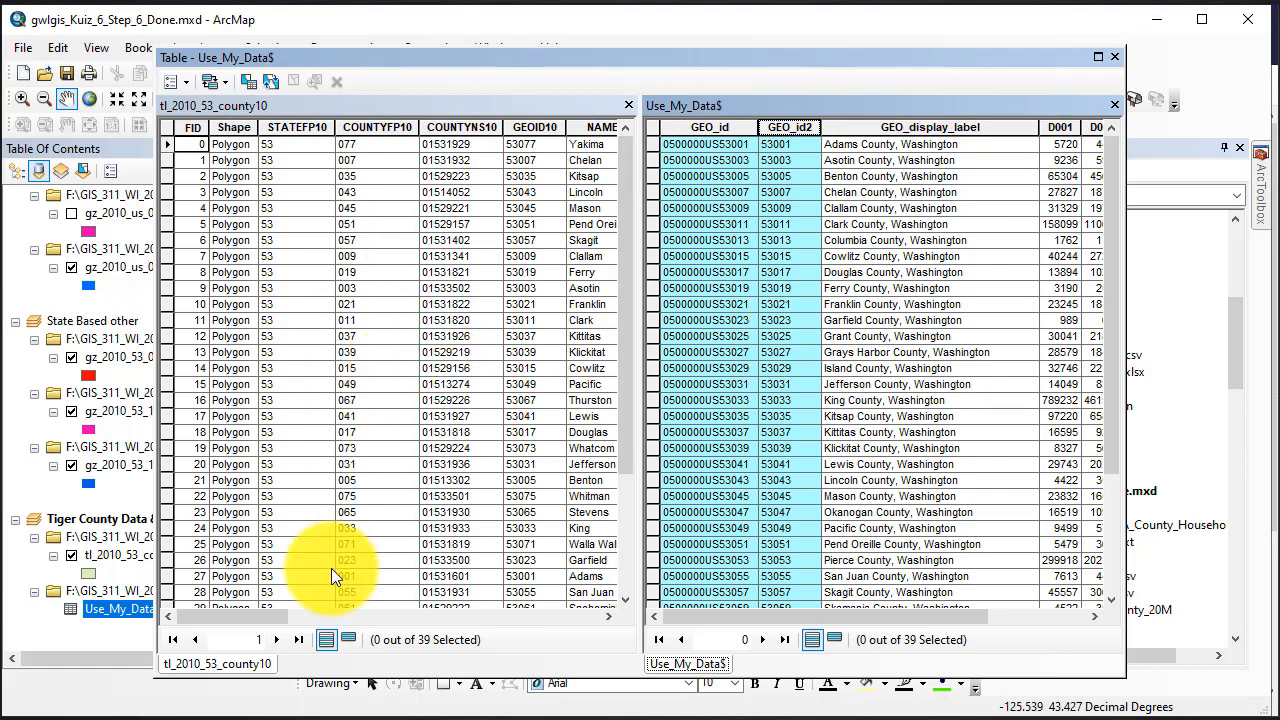
pyautogui.moveTo(245, 613); pyautogui.dragTo(287, 613)
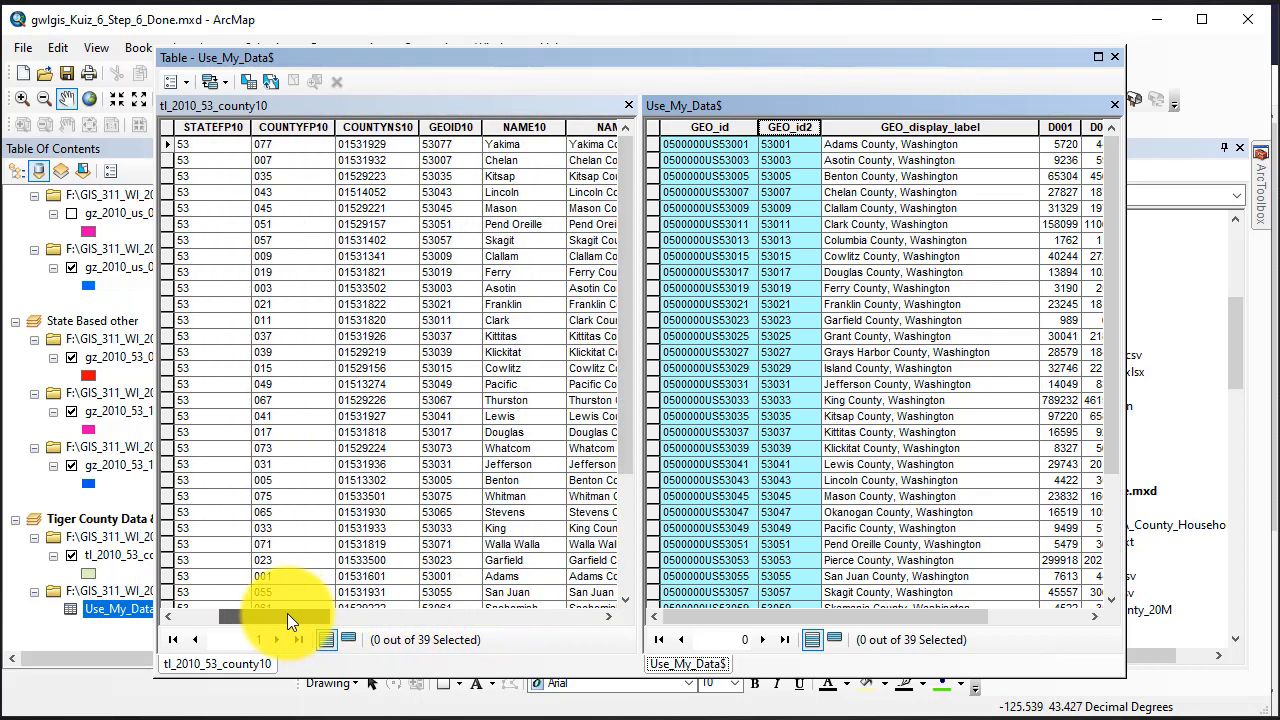
pyautogui.click(455, 130)
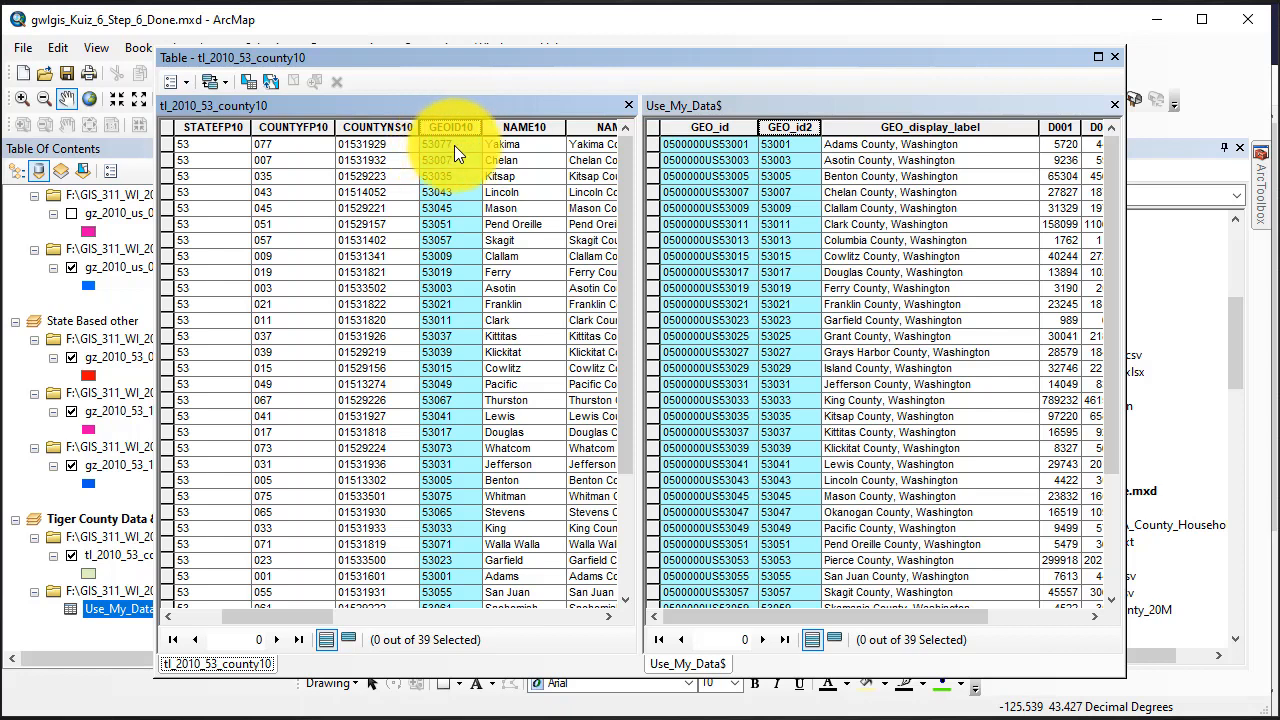
pyautogui.click(802, 127)
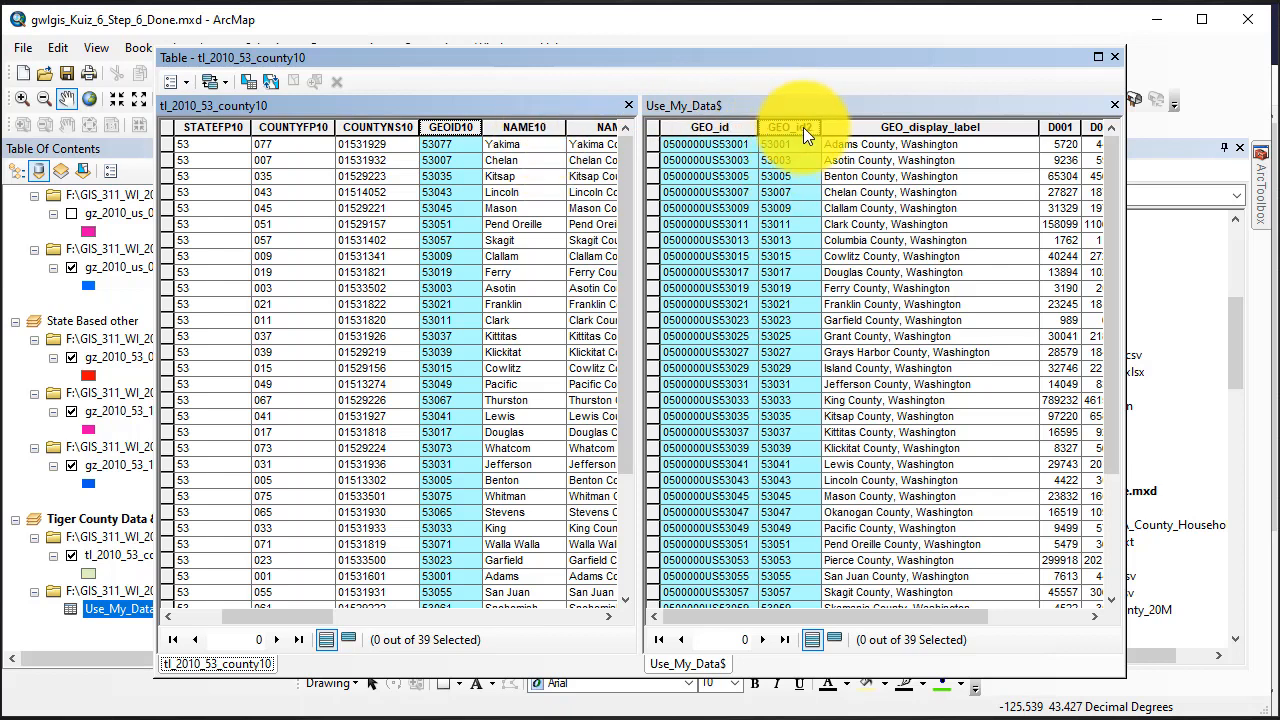
pyautogui.click(450, 131)
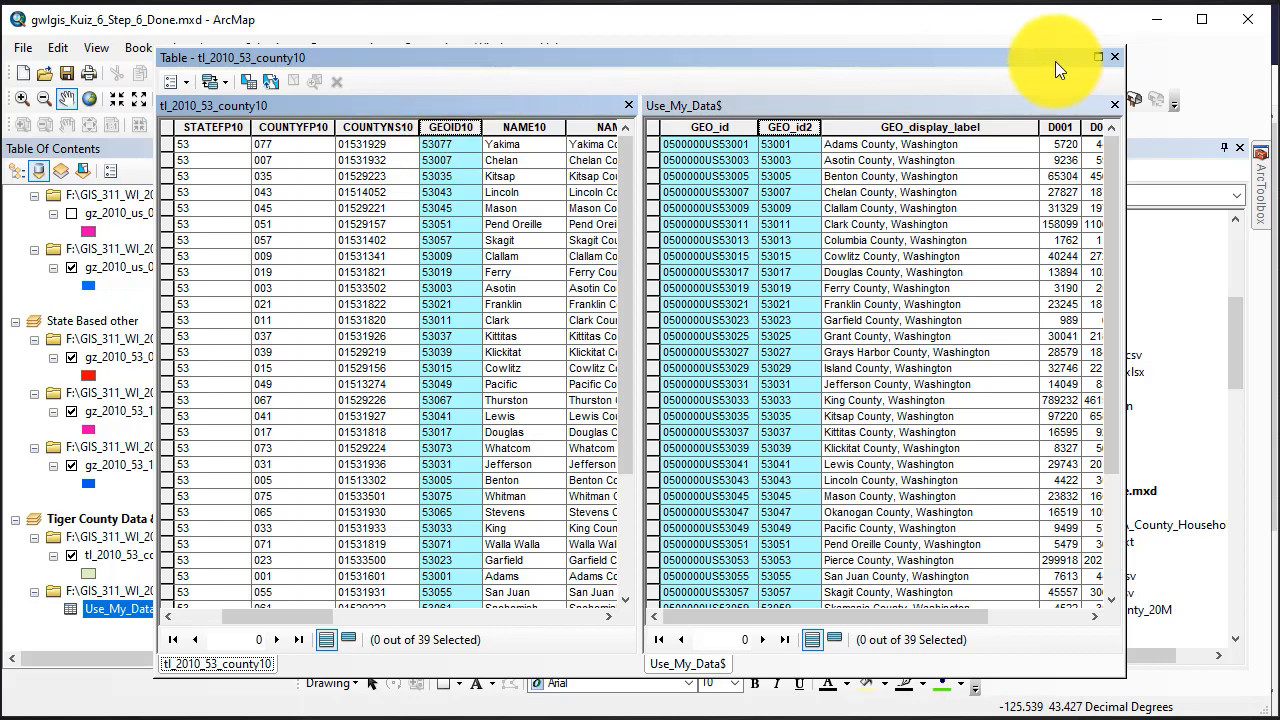
pyautogui.click(1114, 57)
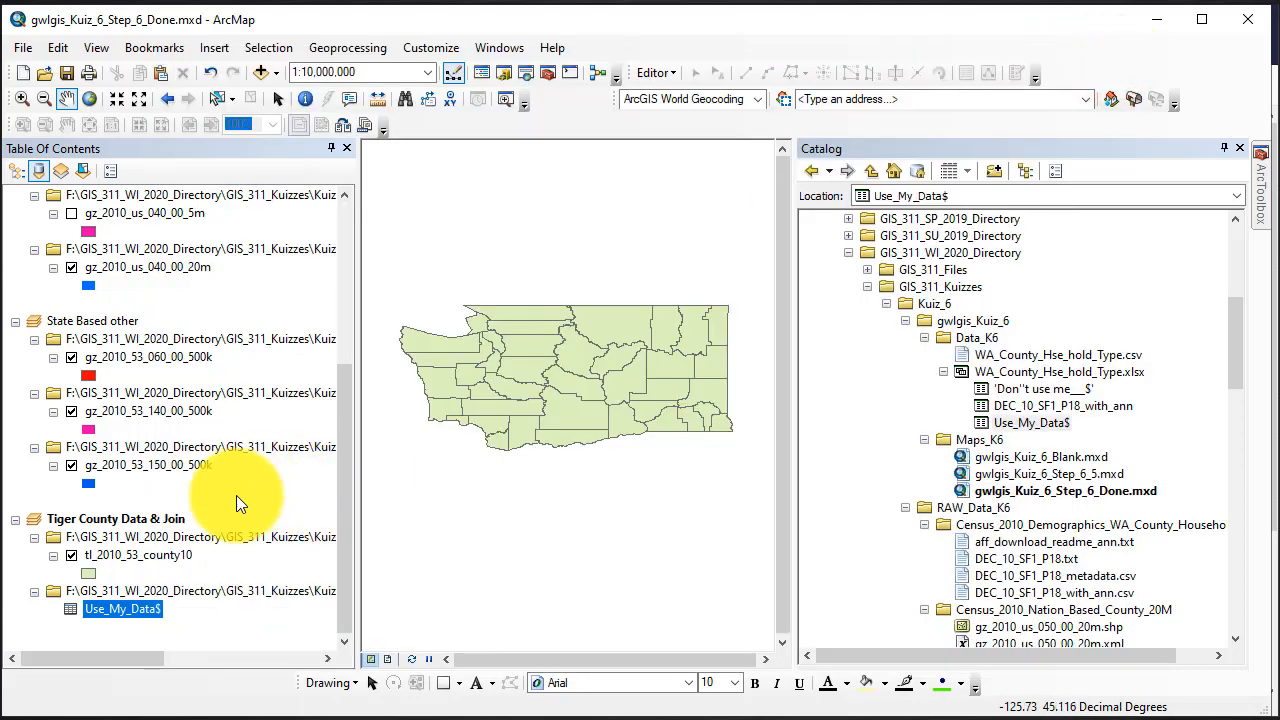
# Set up a join of attributes from the Use_My_Data$ table to tl_2010_53_county10, matching GEOID10 with GEO_id2.
pyautogui.rightClick(156, 549)
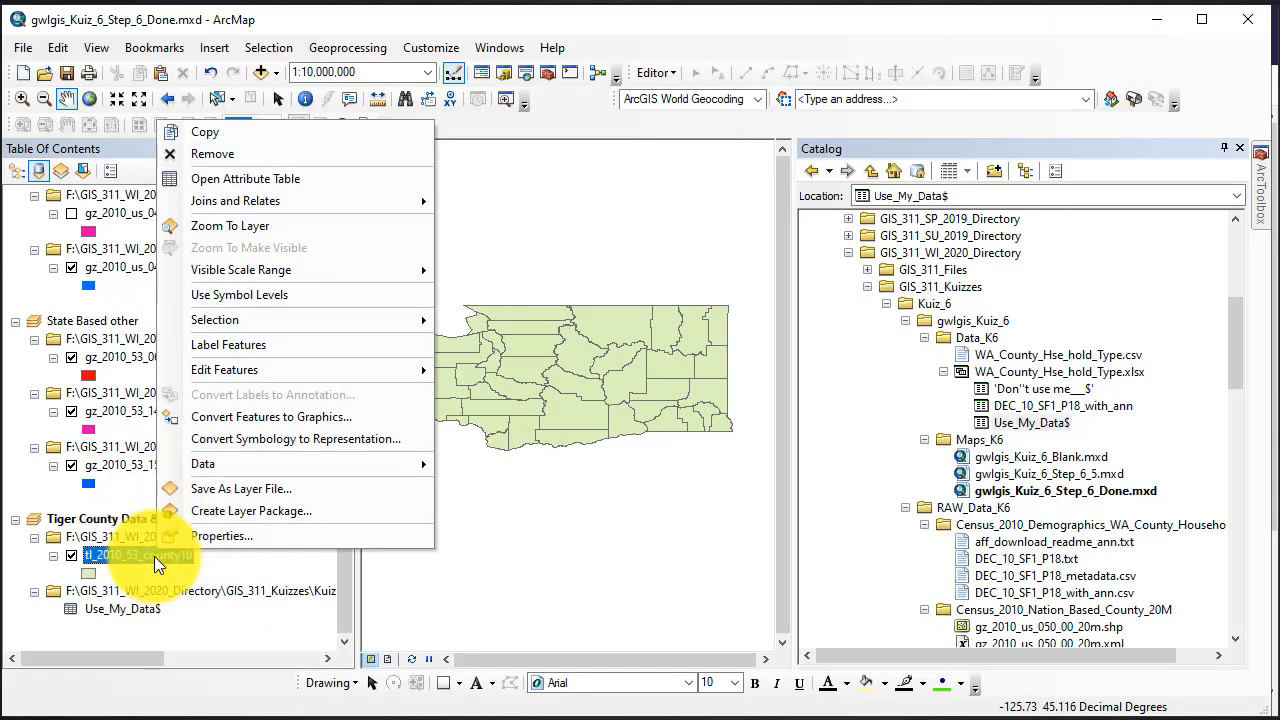
pyautogui.moveTo(291, 205)
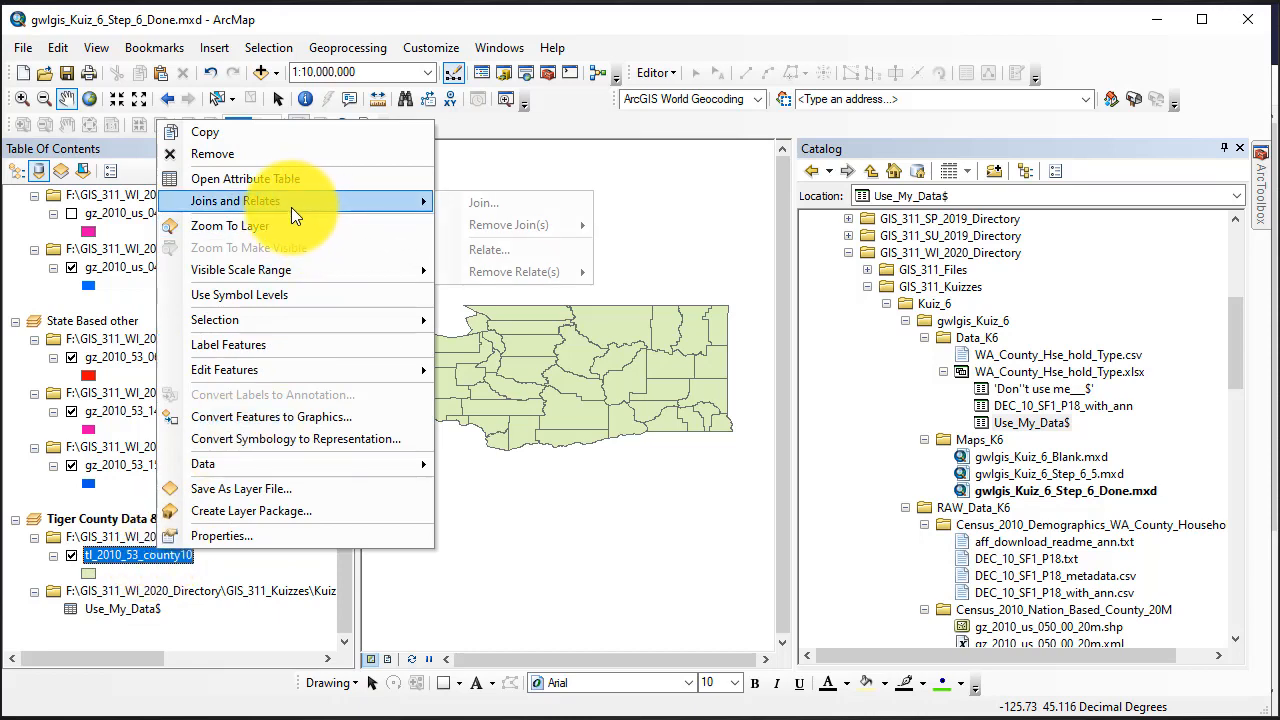
pyautogui.click(487, 205)
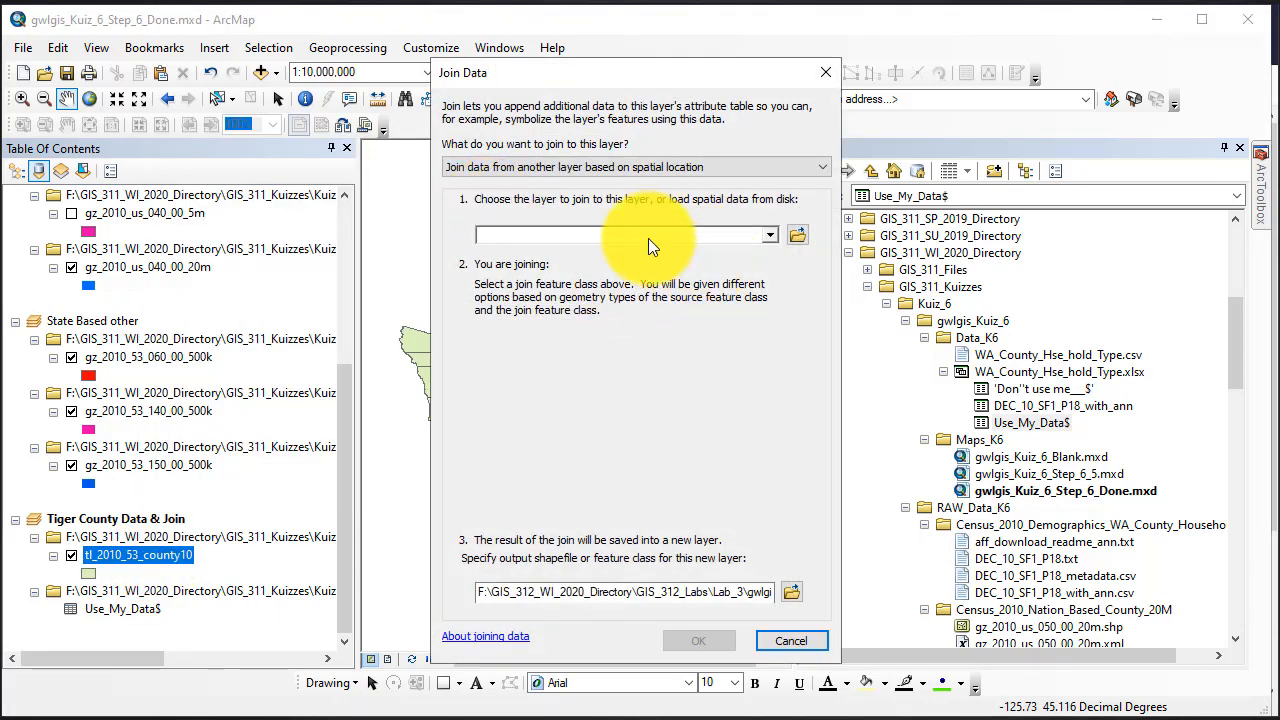
pyautogui.click(542, 166)
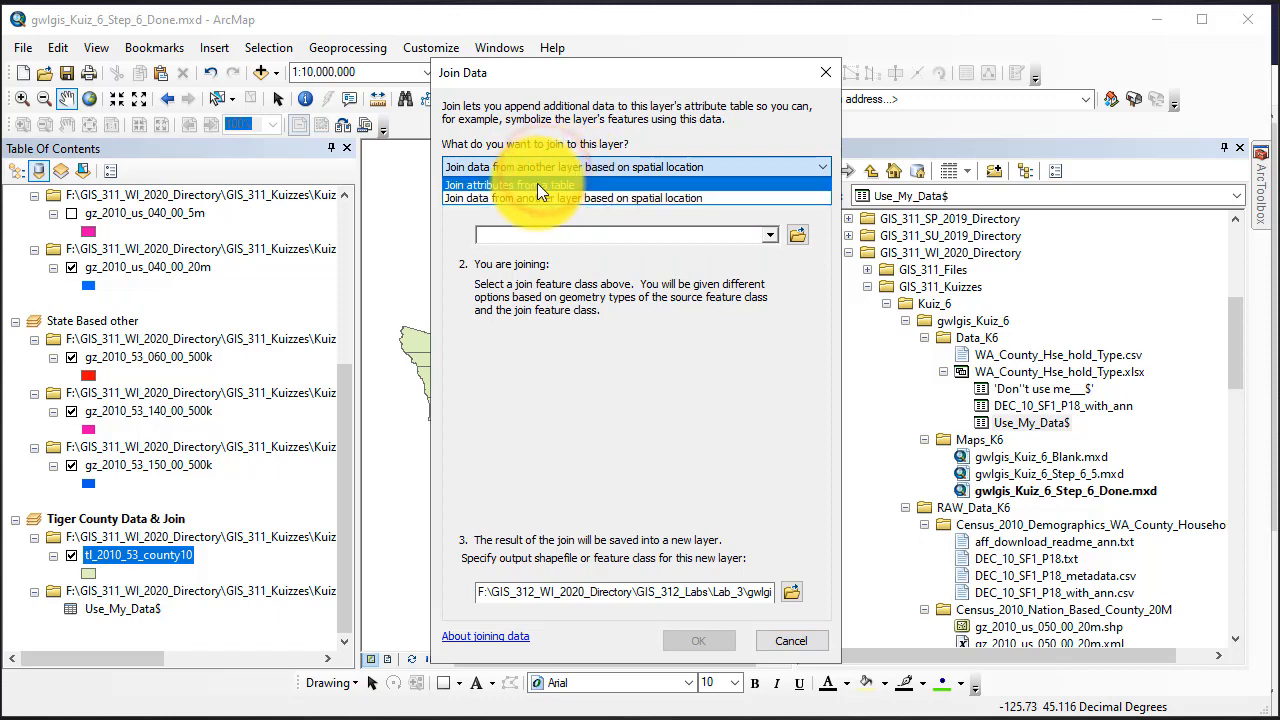
pyautogui.click(537, 183)
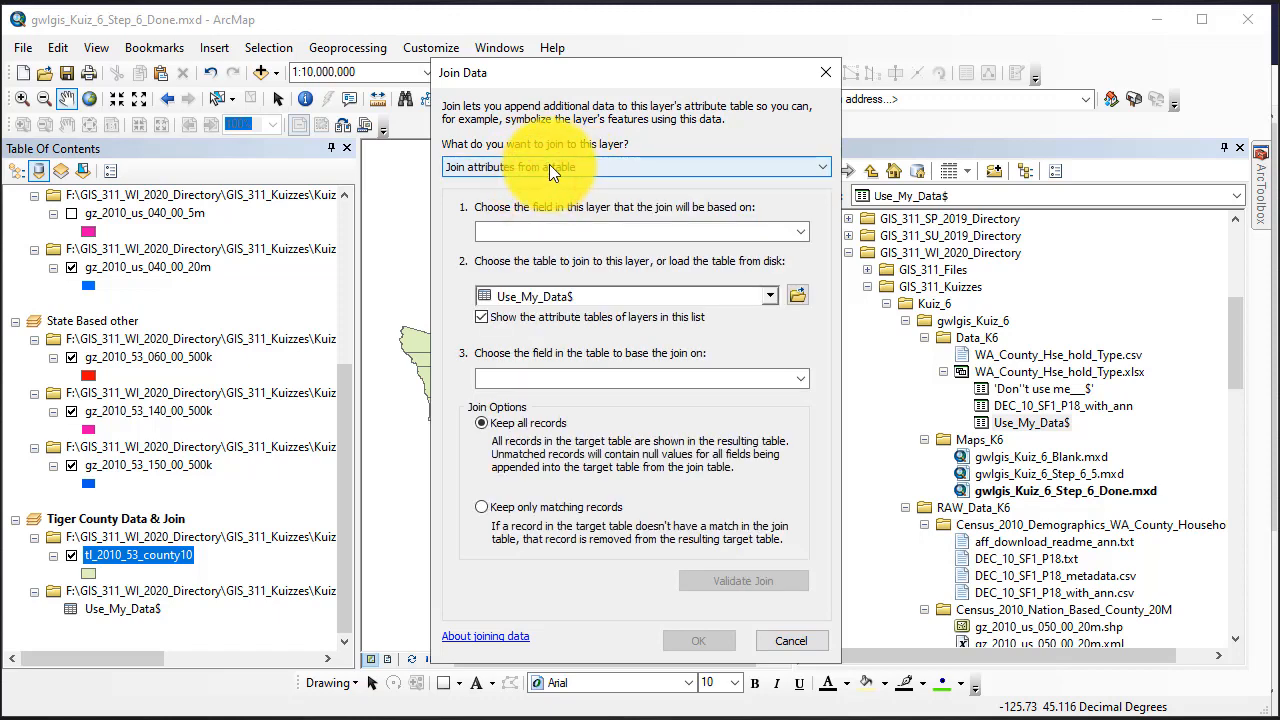
pyautogui.click(801, 232)
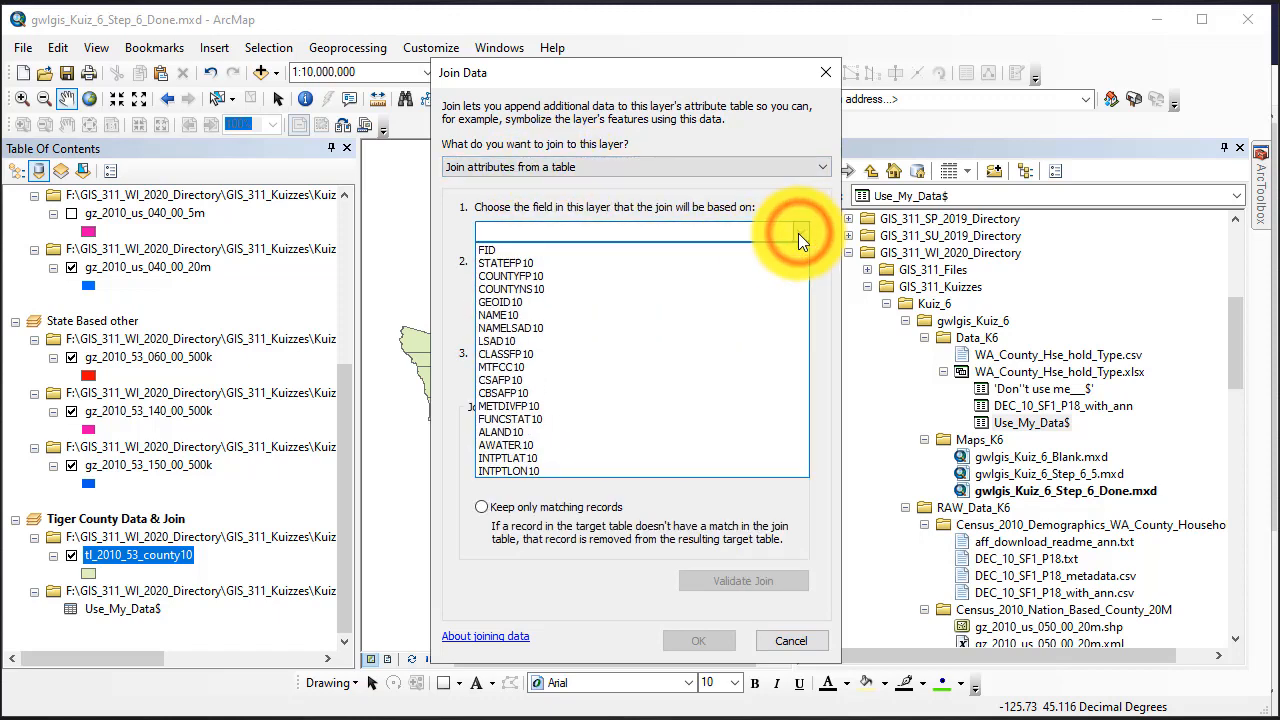
pyautogui.click(522, 300)
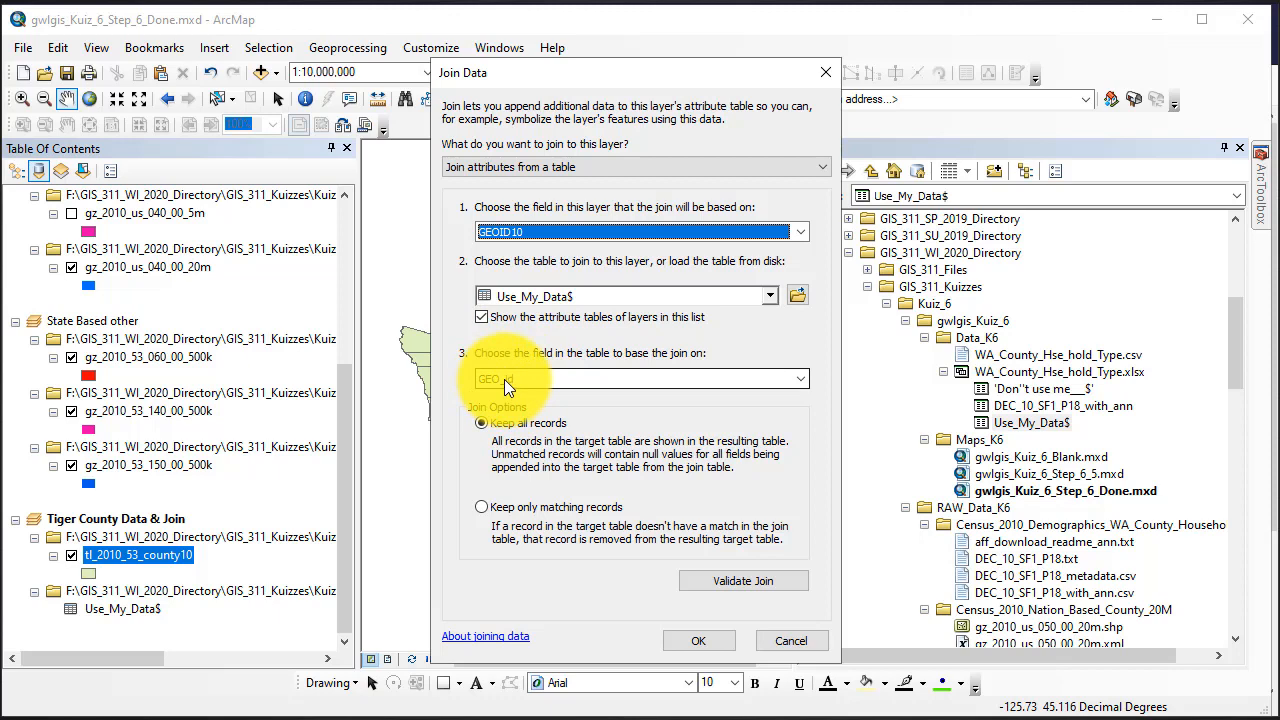
pyautogui.click(800, 377)
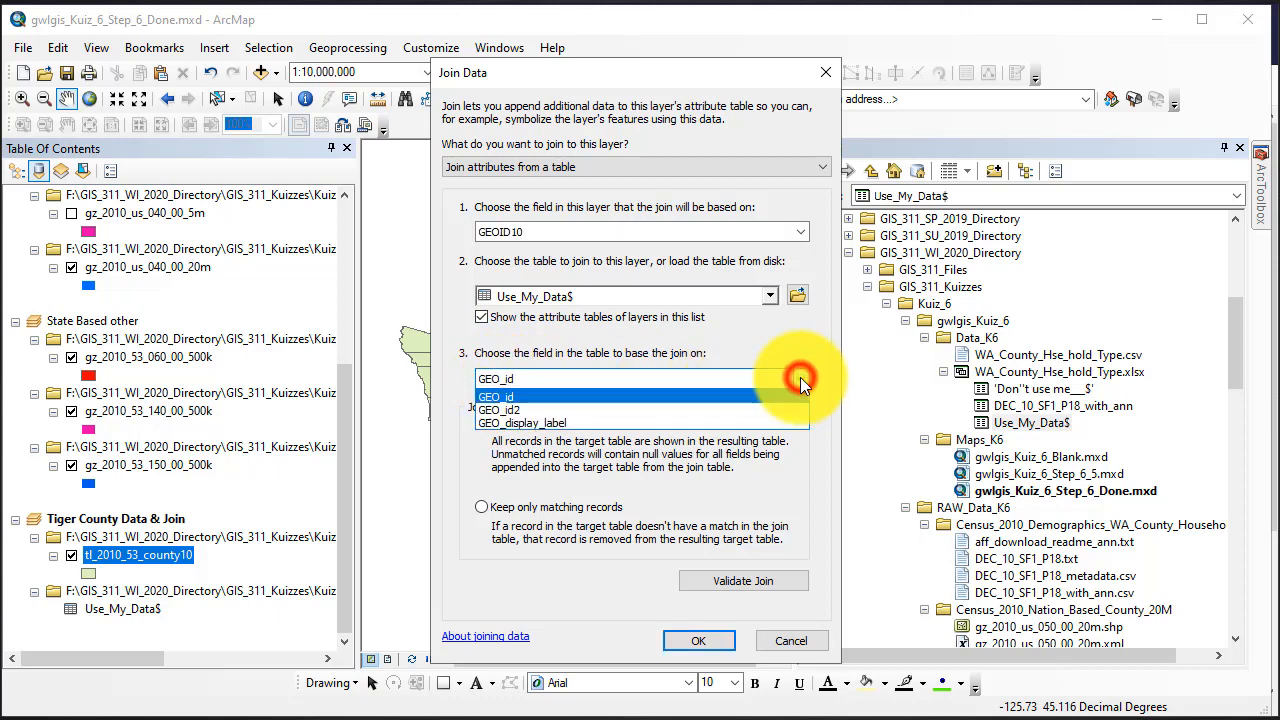
pyautogui.click(753, 409)
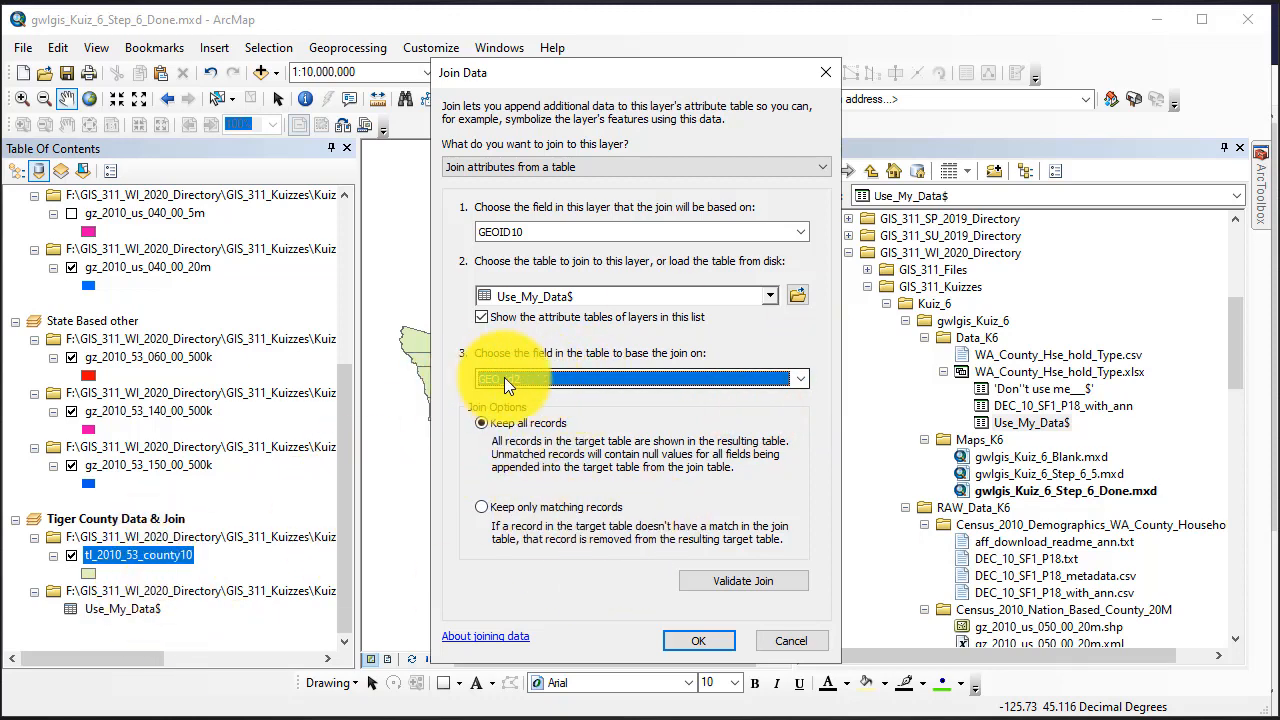
# Validate the join between the county layer and Use_My_Data$ and apply it with all records kept.
pyautogui.click(741, 588)
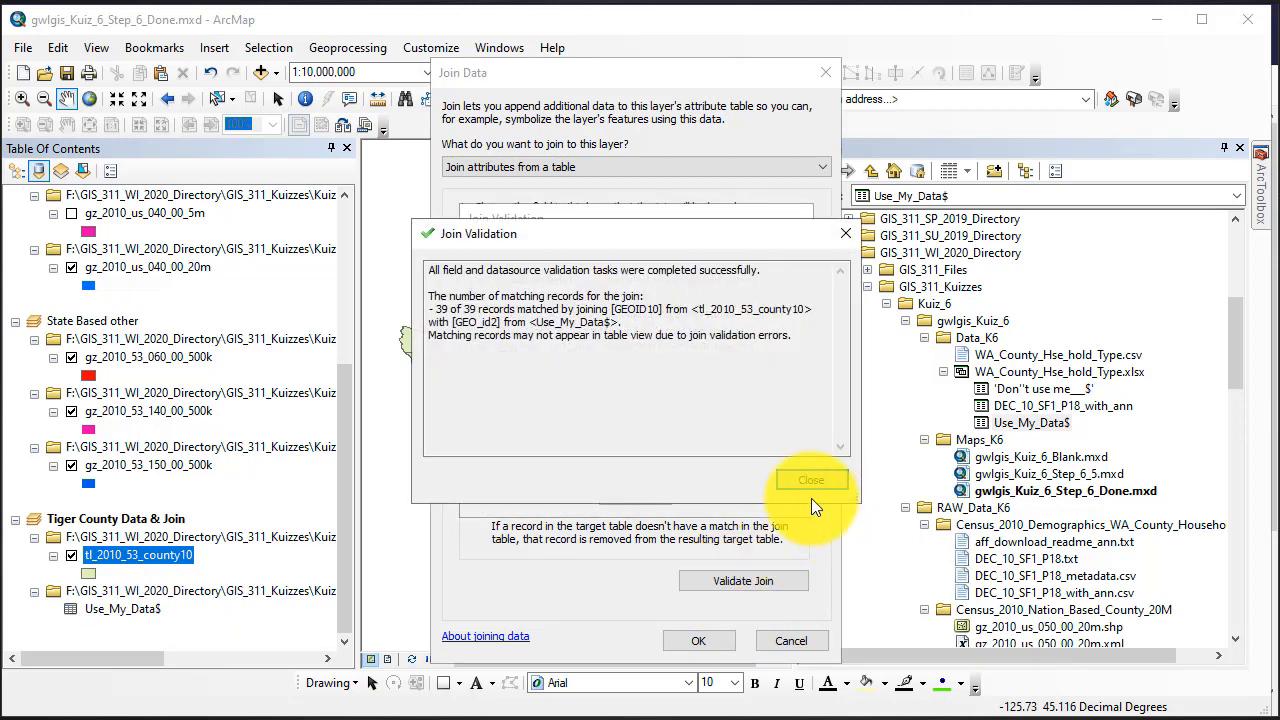
pyautogui.click(811, 478)
pyautogui.click(697, 641)
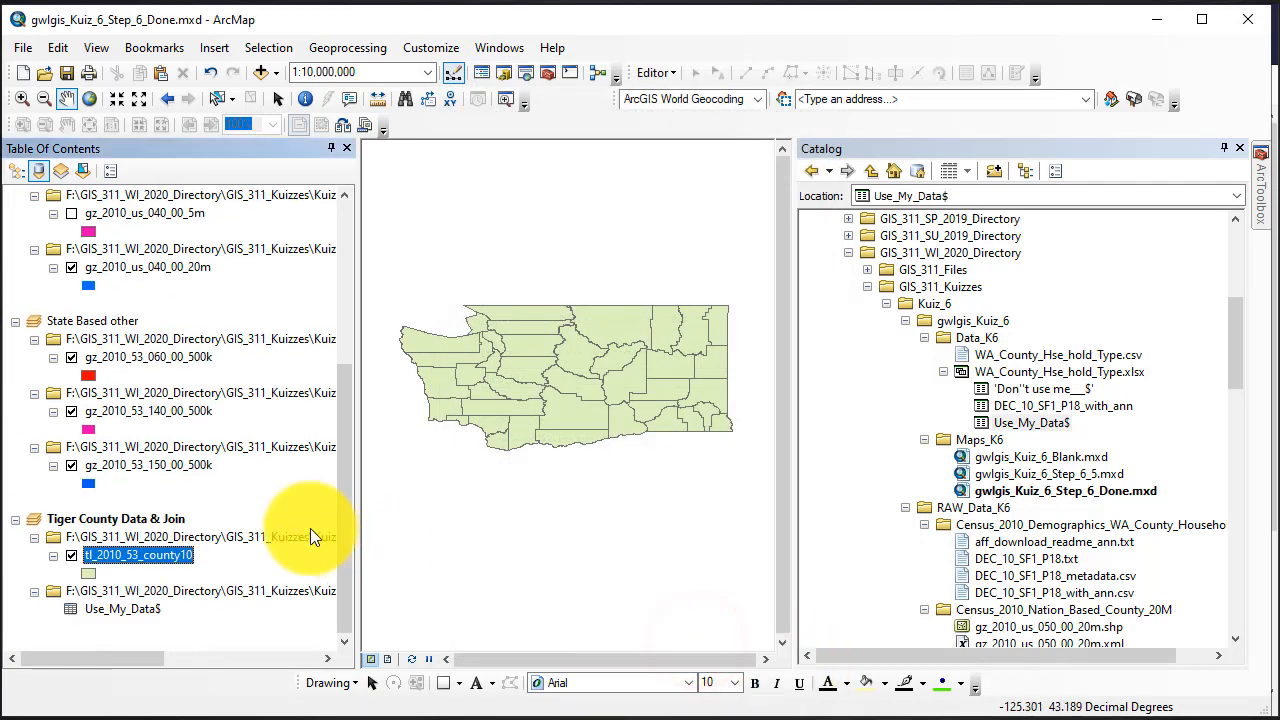
# Start a data export of all features in the joined tl_2010_53_county10 layer and browse for its output location.
pyautogui.click(144, 556)
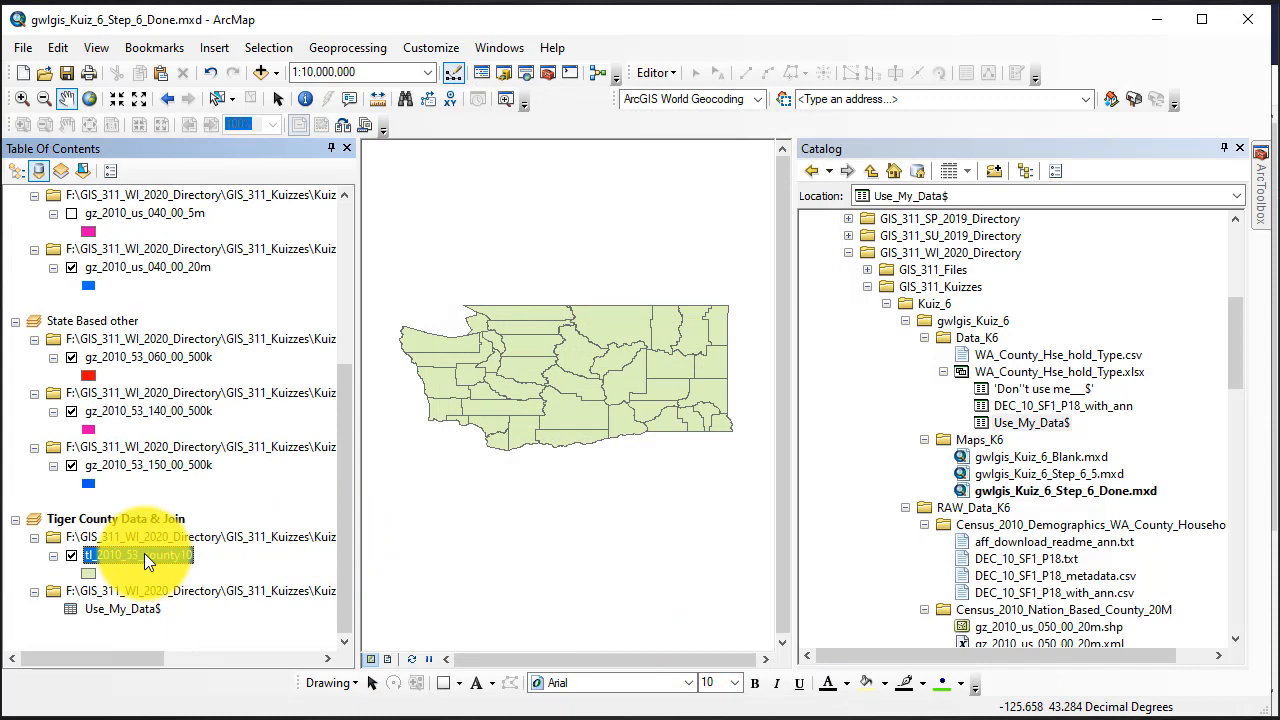
pyautogui.rightClick(144, 555)
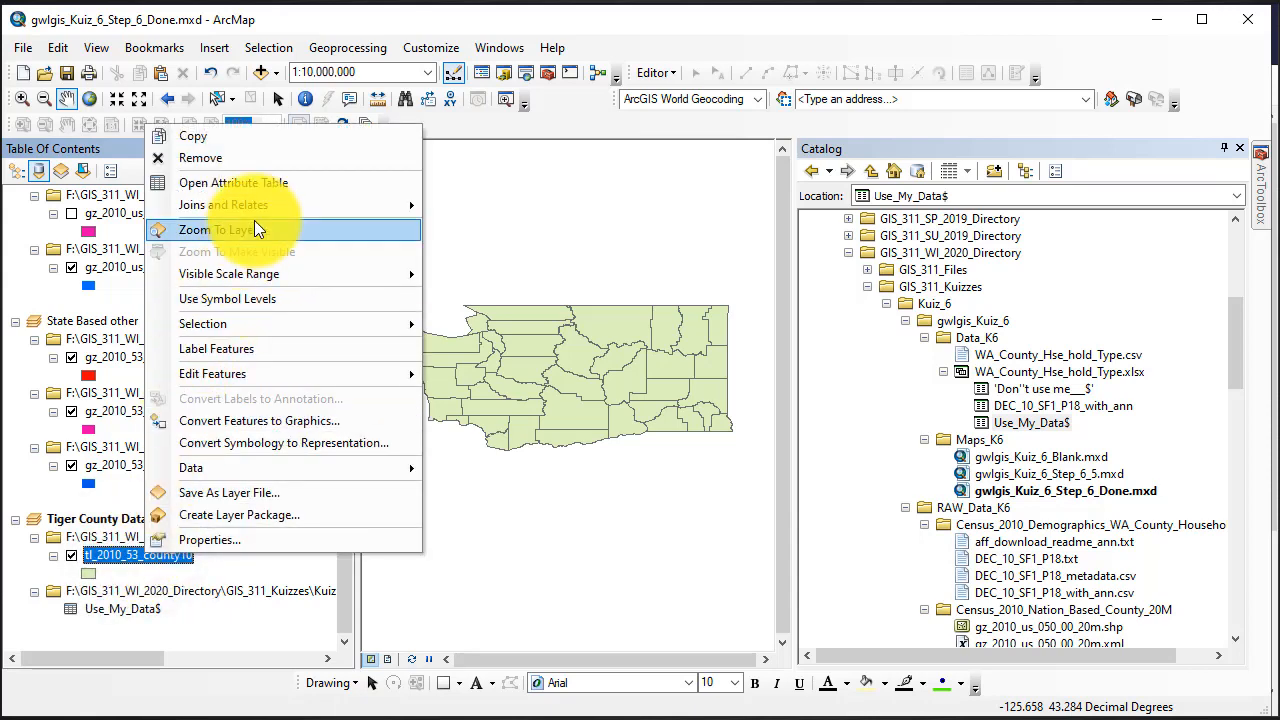
pyautogui.moveTo(229, 468)
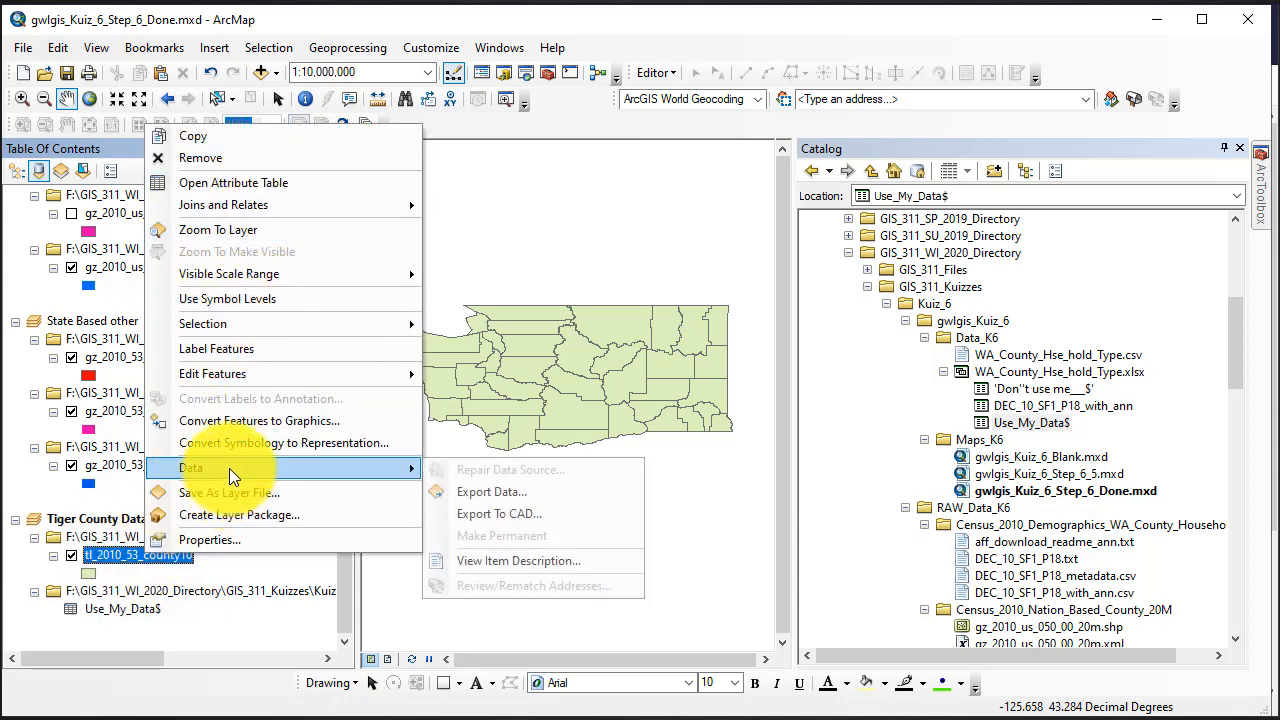
pyautogui.click(481, 490)
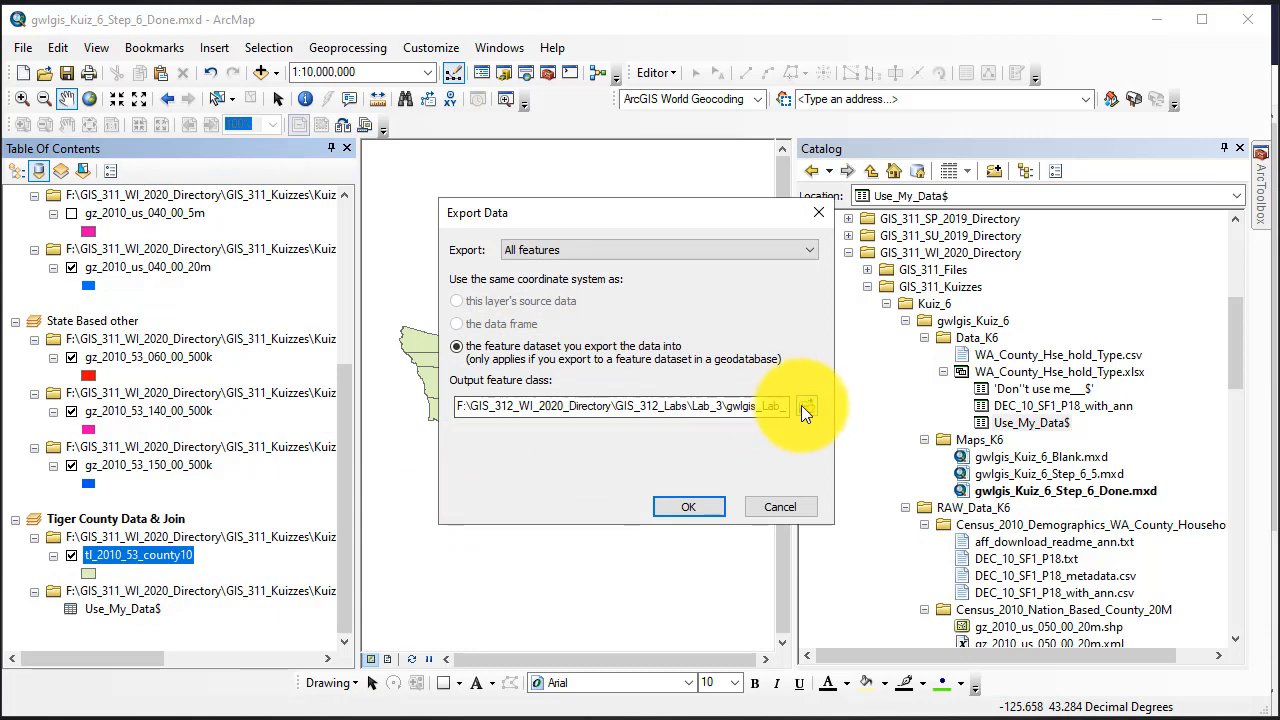
pyautogui.click(806, 407)
# Set the save location to the Data_K6 folder under F:\GIS_311_WI_2020_Directory, in GIS_311_Kuizzes\Kuiz_6\gwlgis_Kuiz_6.
pyautogui.click(662, 241)
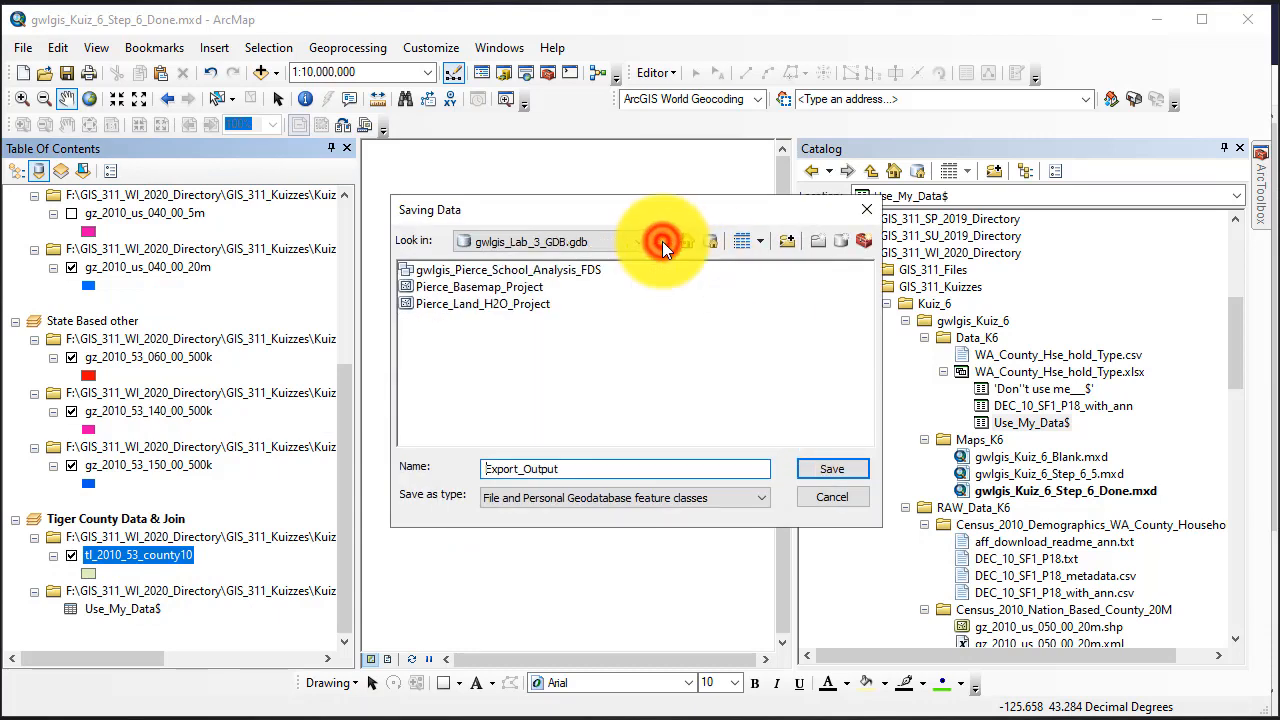
pyautogui.click(662, 241)
pyautogui.click(662, 241)
pyautogui.click(662, 241)
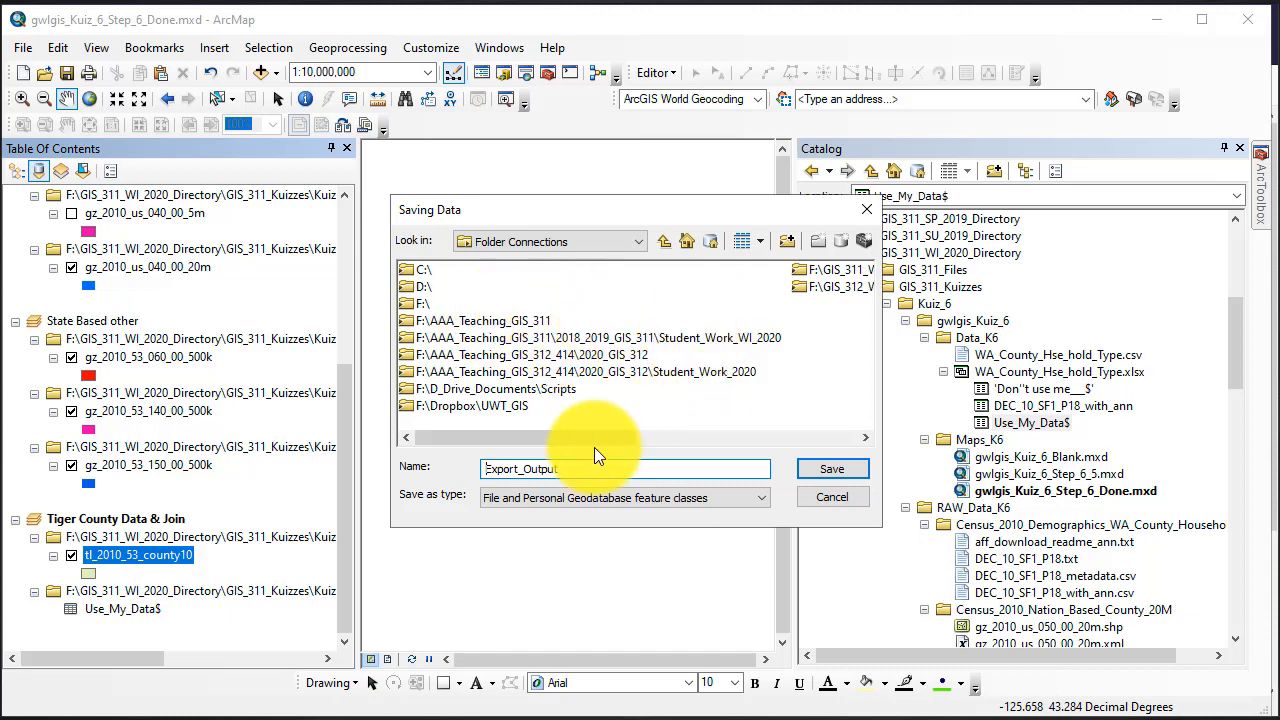
pyautogui.moveTo(578, 437); pyautogui.dragTo(800, 437)
pyautogui.click(519, 269)
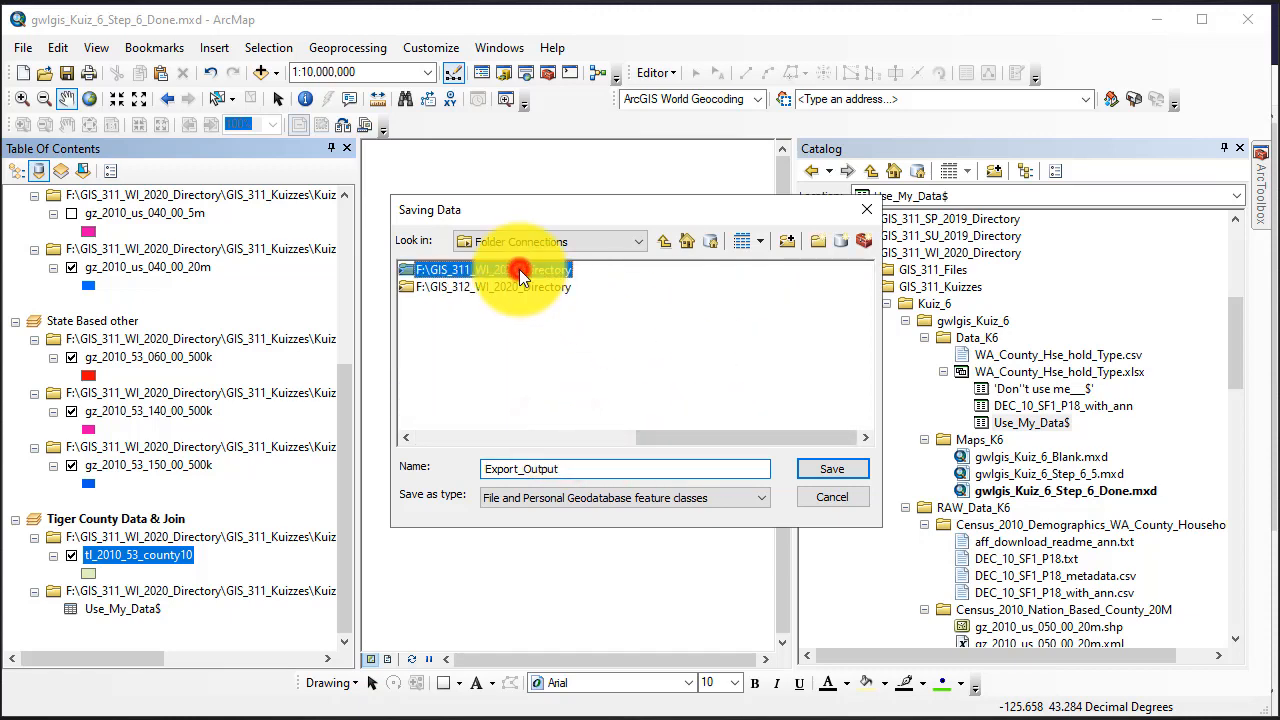
pyautogui.doubleClick(519, 269)
pyautogui.doubleClick(453, 286)
pyautogui.doubleClick(433, 270)
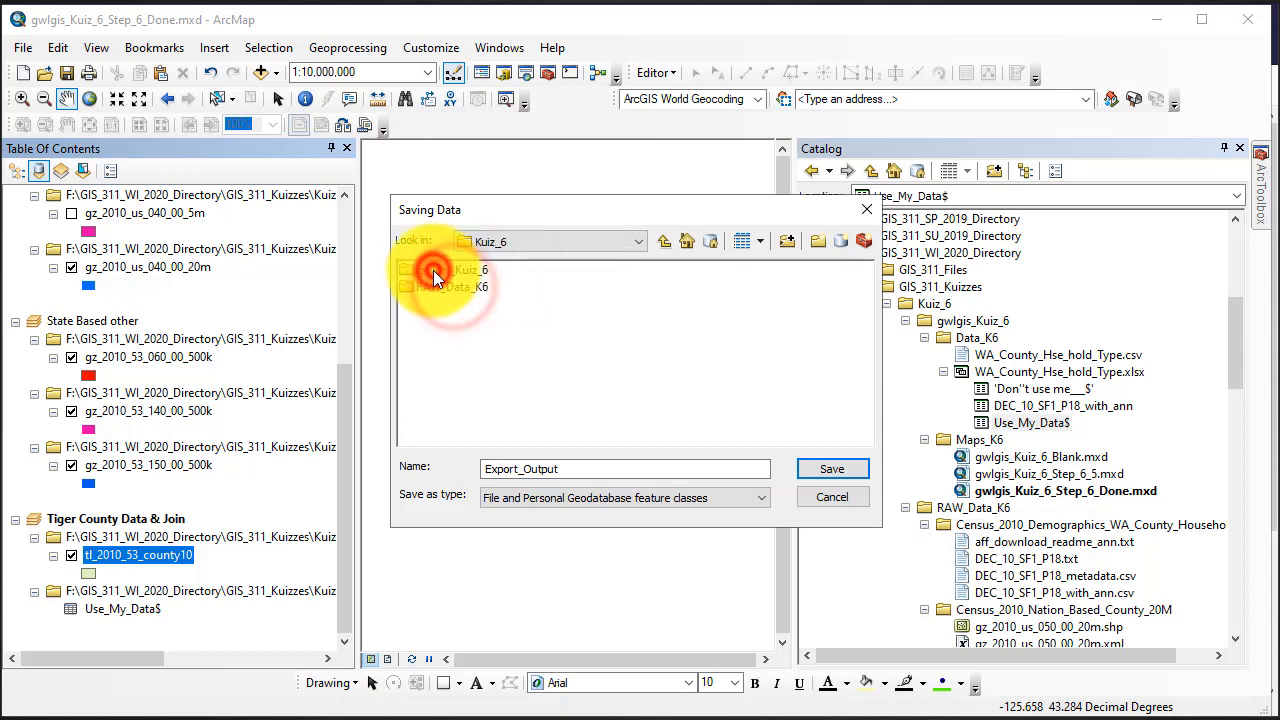
pyautogui.doubleClick(433, 270)
pyautogui.doubleClick(433, 270)
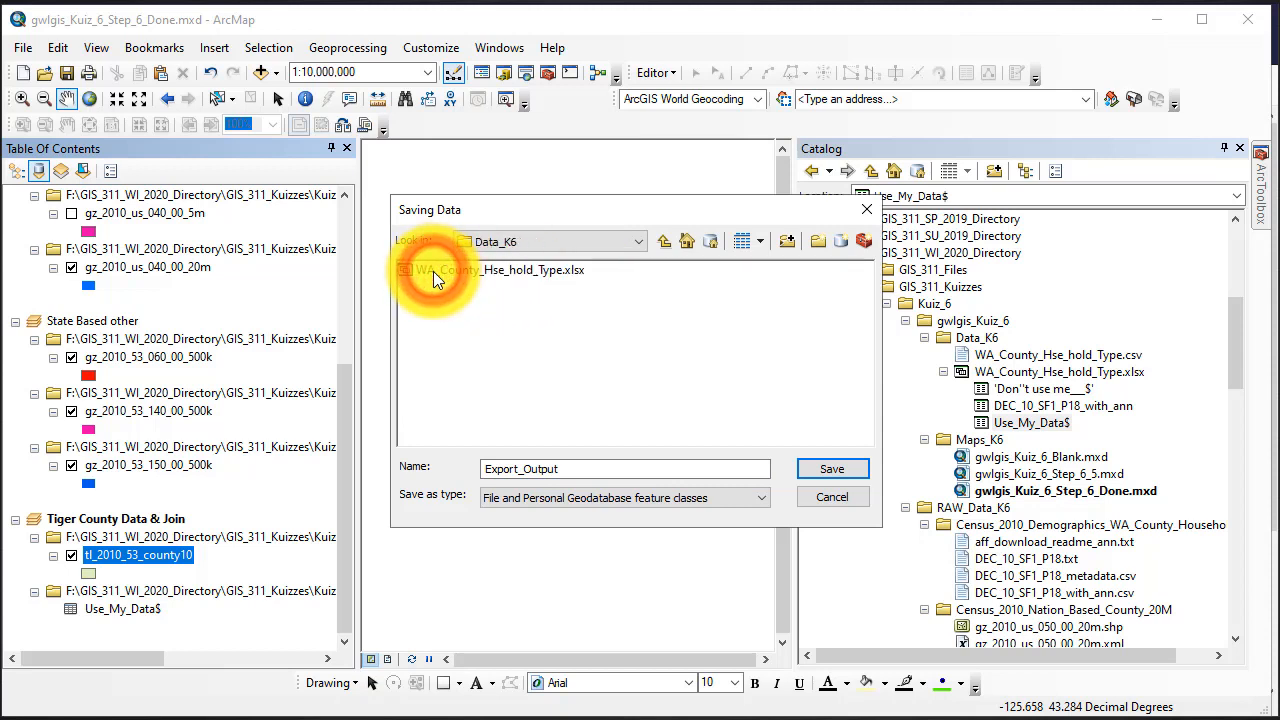
# Set the export's output type to Shapefile and name it WA_Tiger_Cty_Join.shp.
pyautogui.doubleClick(580, 469)
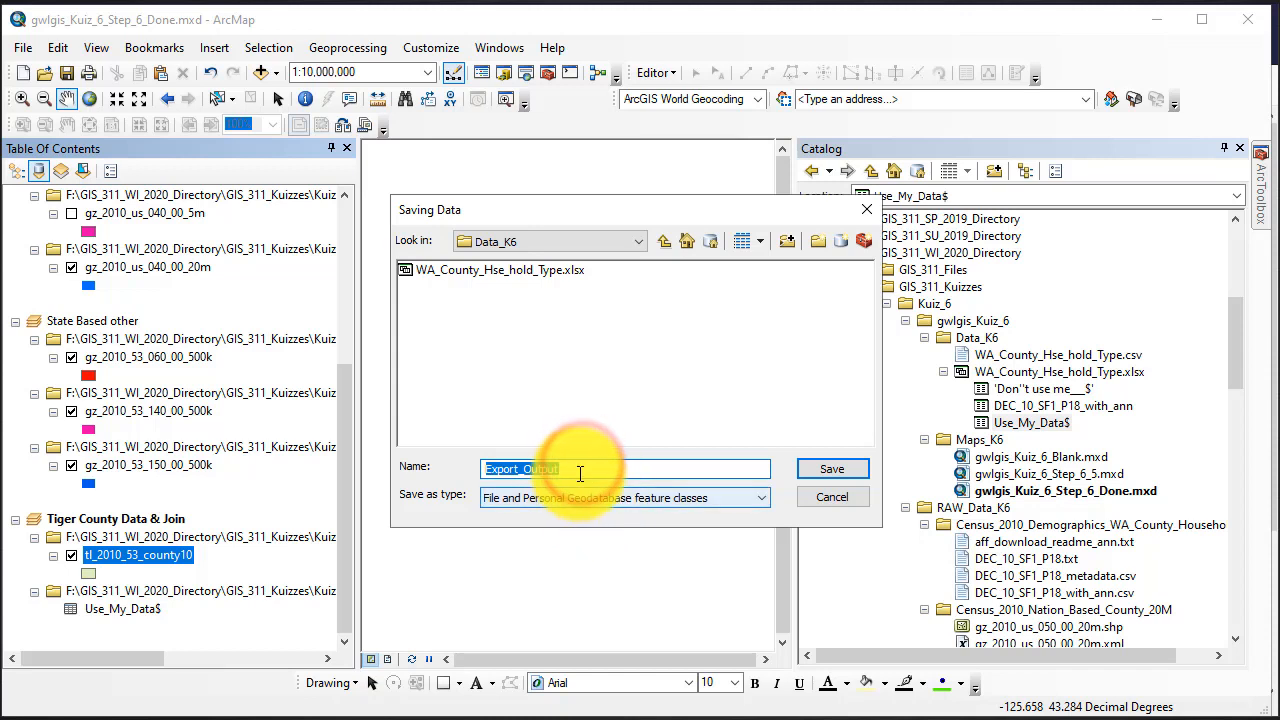
pyautogui.click(580, 472)
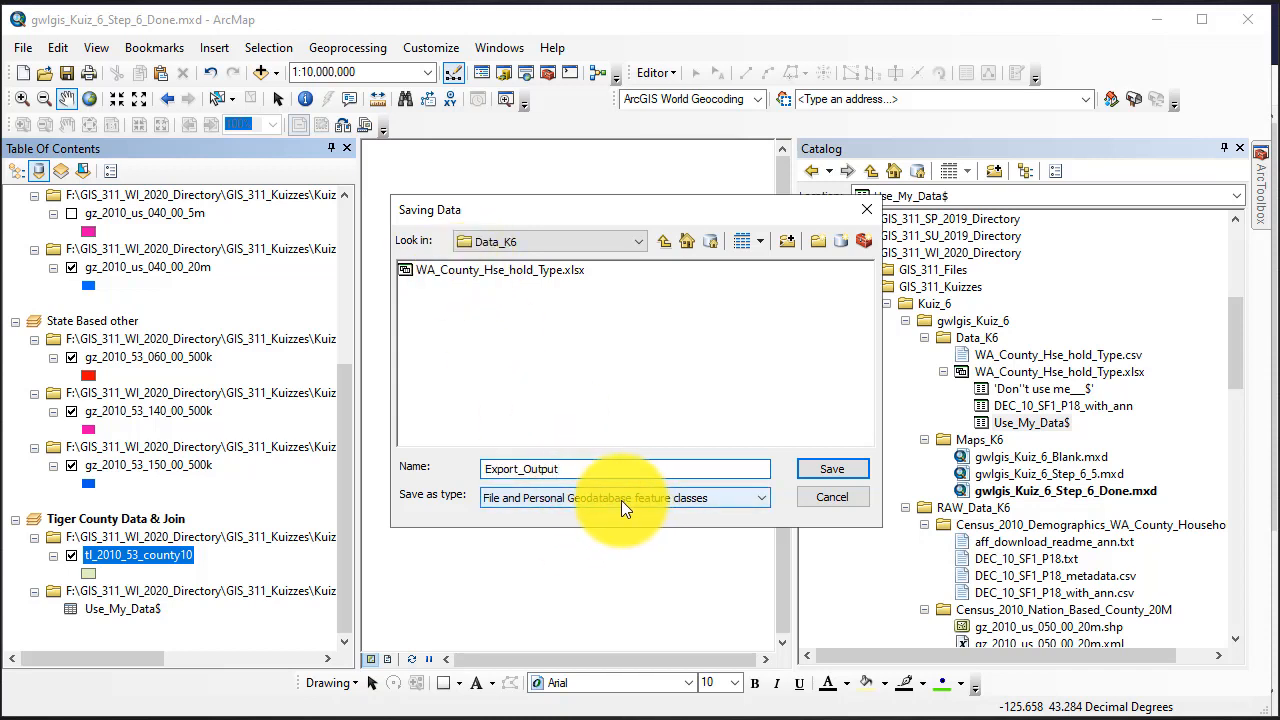
pyautogui.click(575, 497)
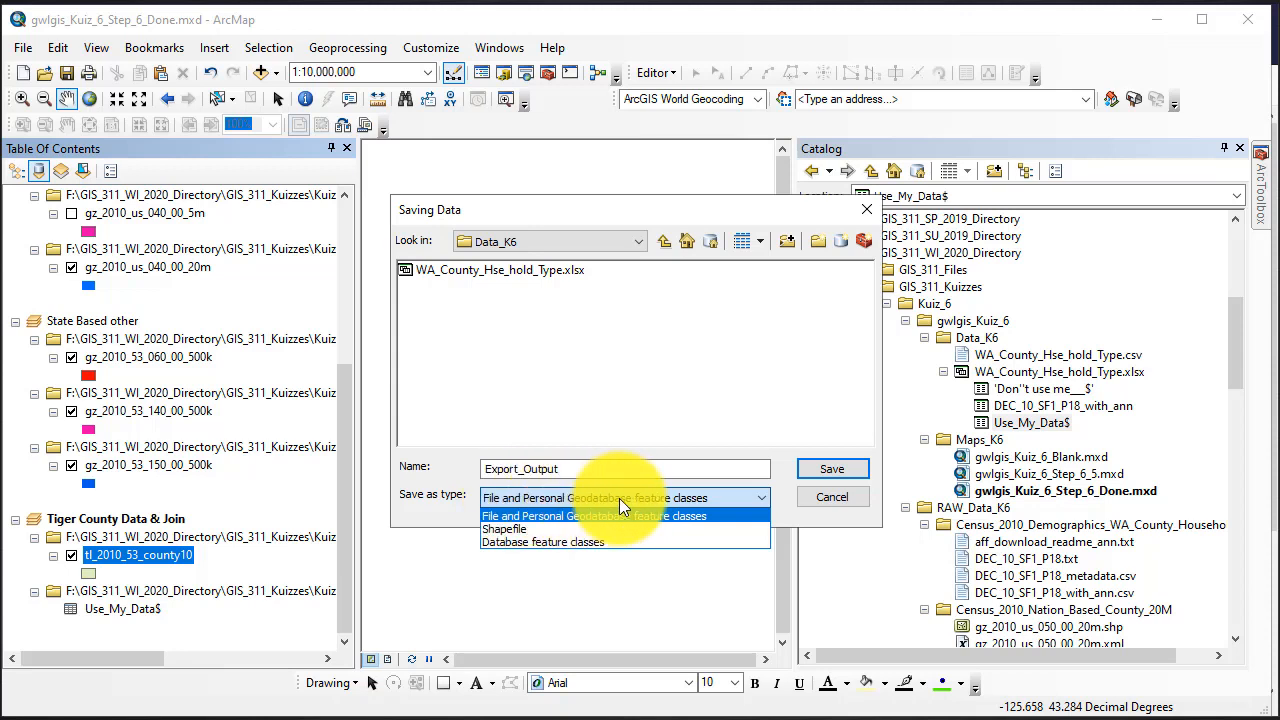
pyautogui.click(508, 528)
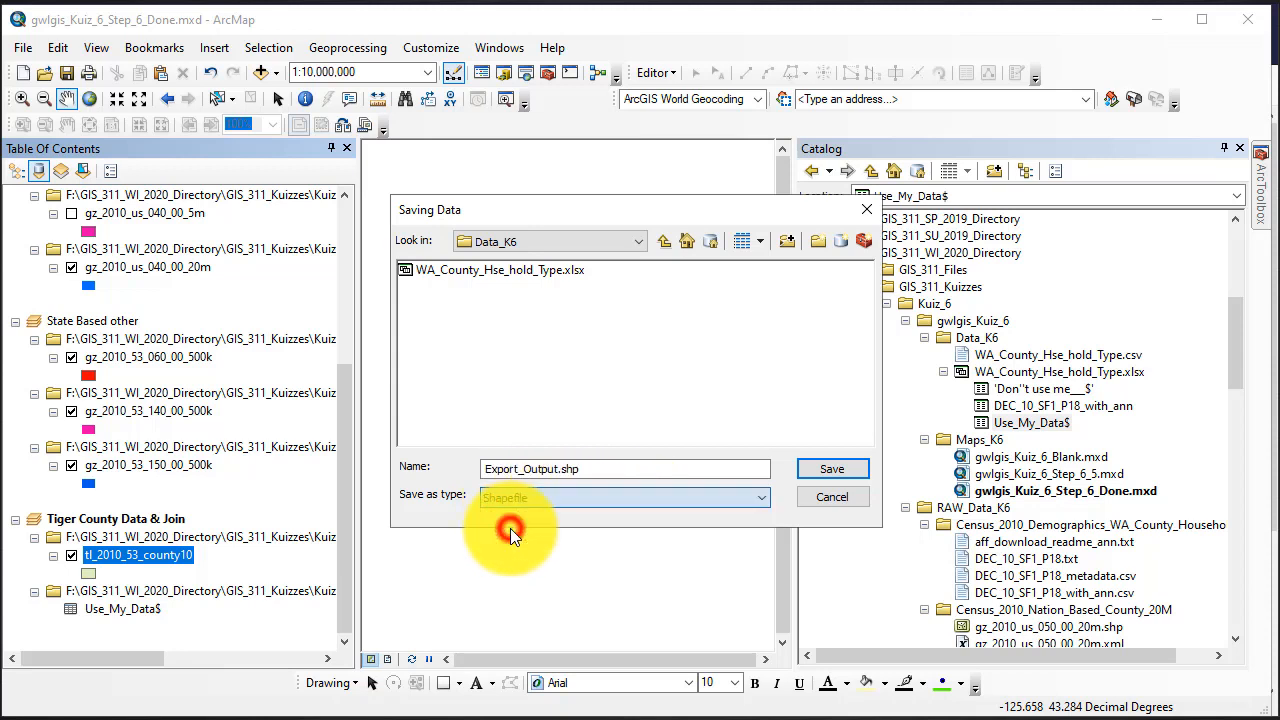
pyautogui.doubleClick(605, 467)
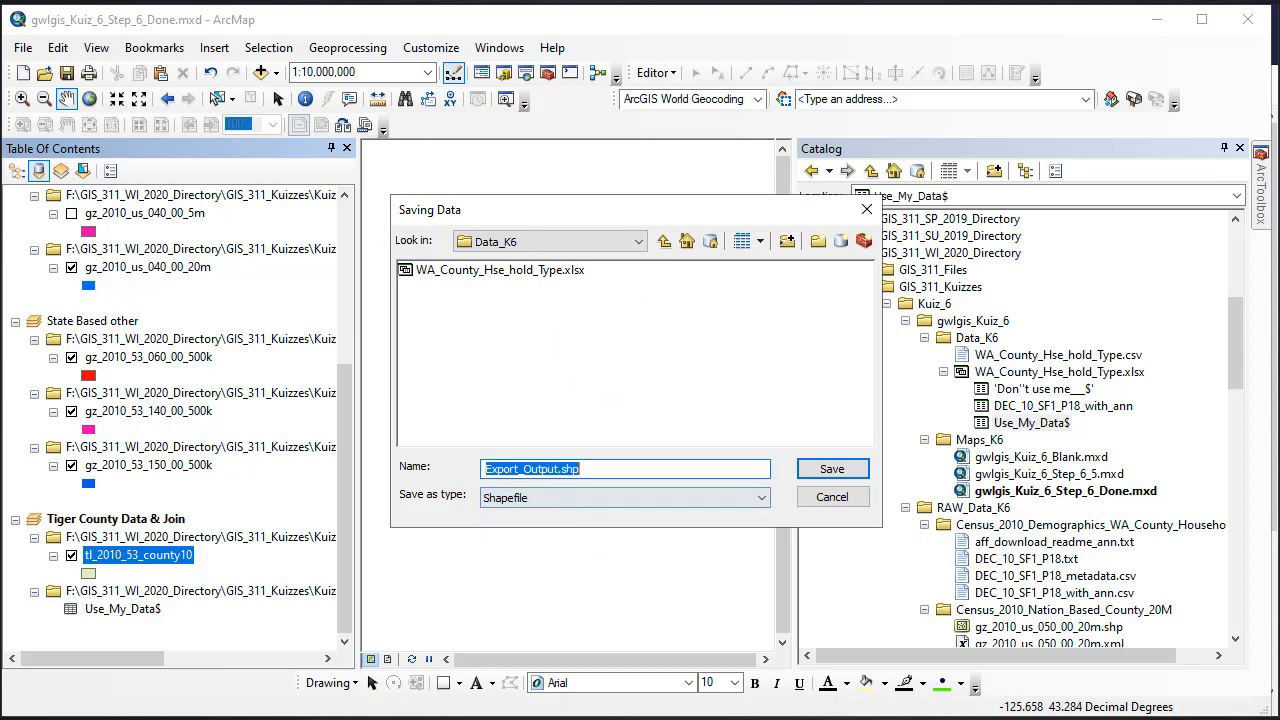
pyautogui.hotkey('alt', 'Tab')
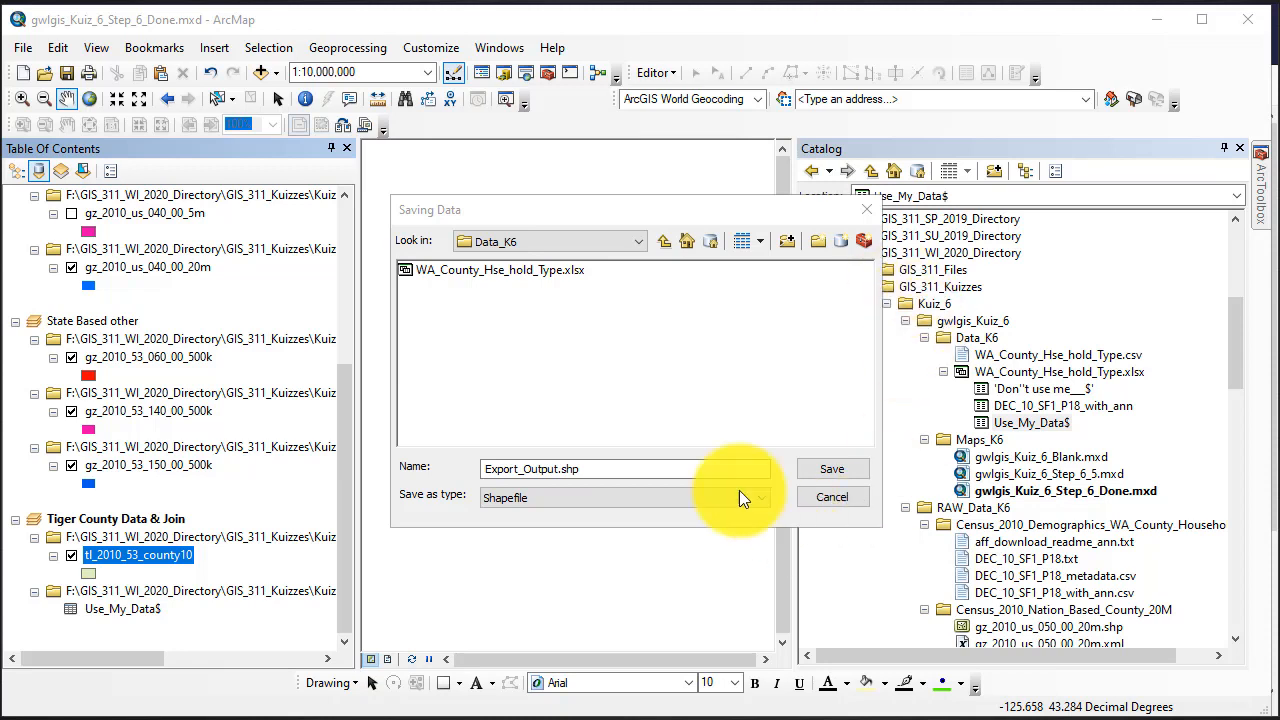
pyautogui.click(612, 463)
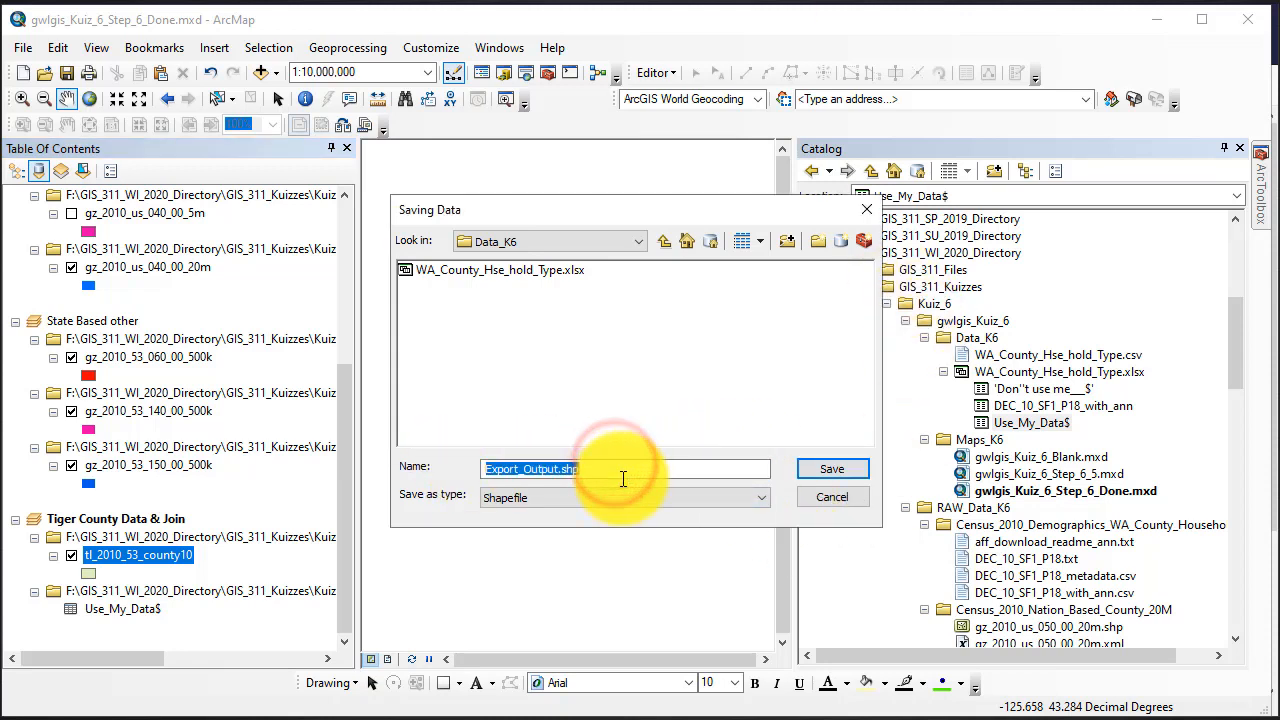
pyautogui.write('WA_Tiger_Cty_Join.shp')
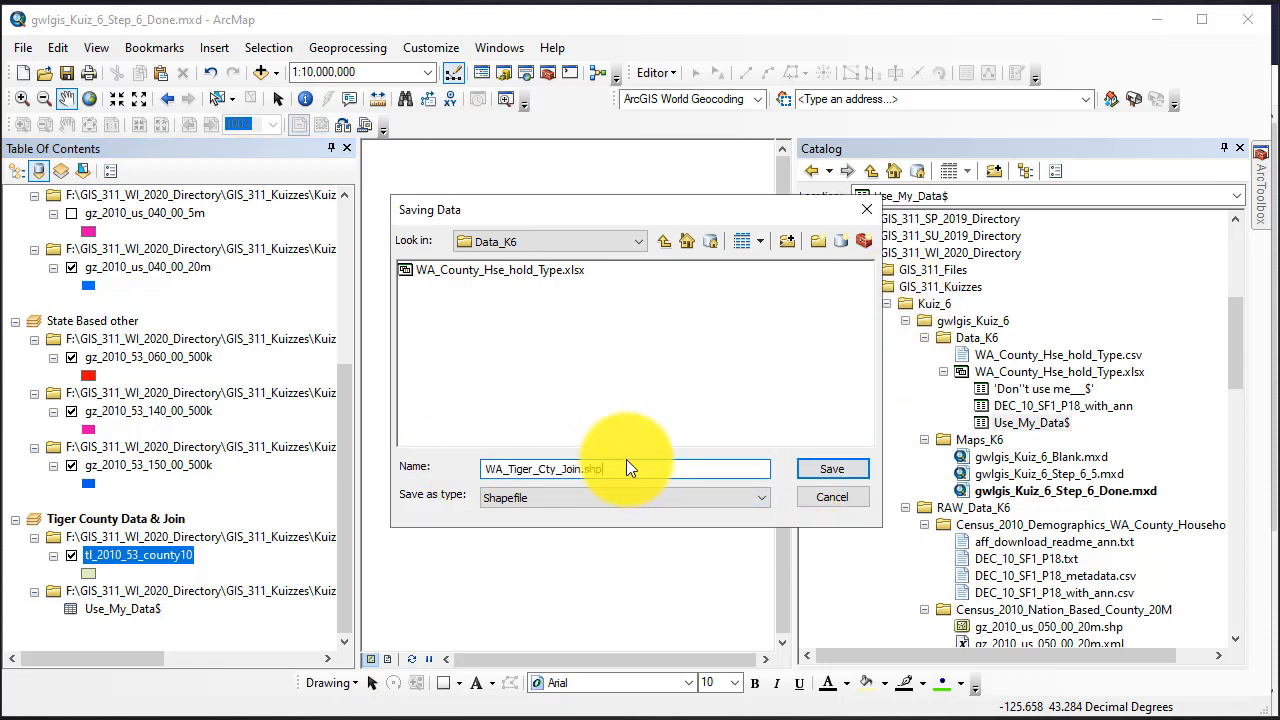
pyautogui.click(834, 468)
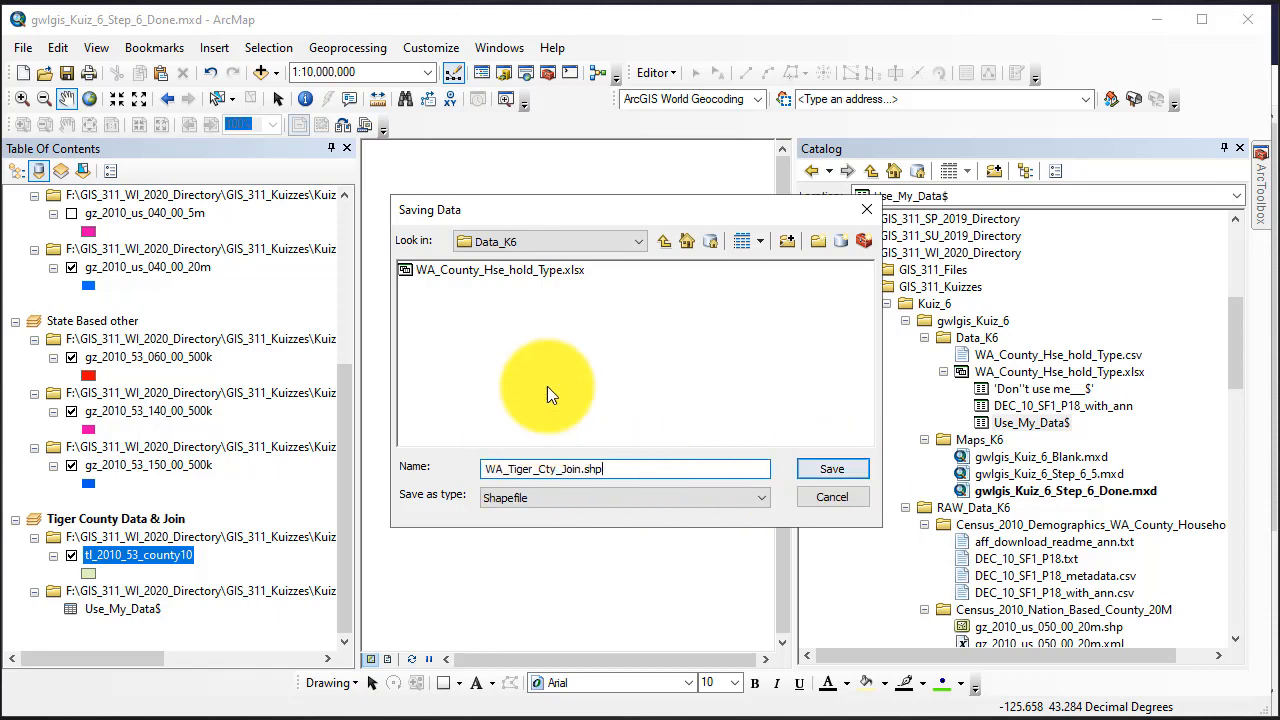
# Check the Data_K6 folder path, export WA_Tiger_Cty_Join.shp there and add it to the map as a layer.
pyautogui.click(637, 241)
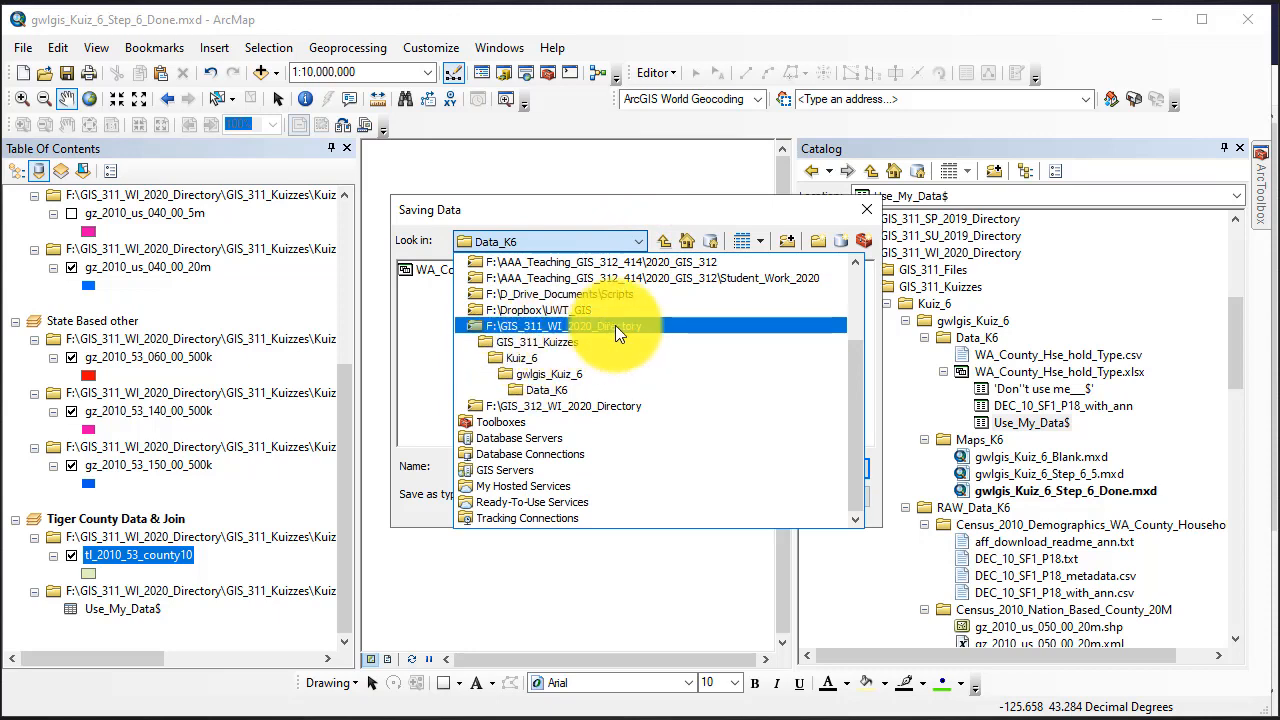
pyautogui.click(663, 214)
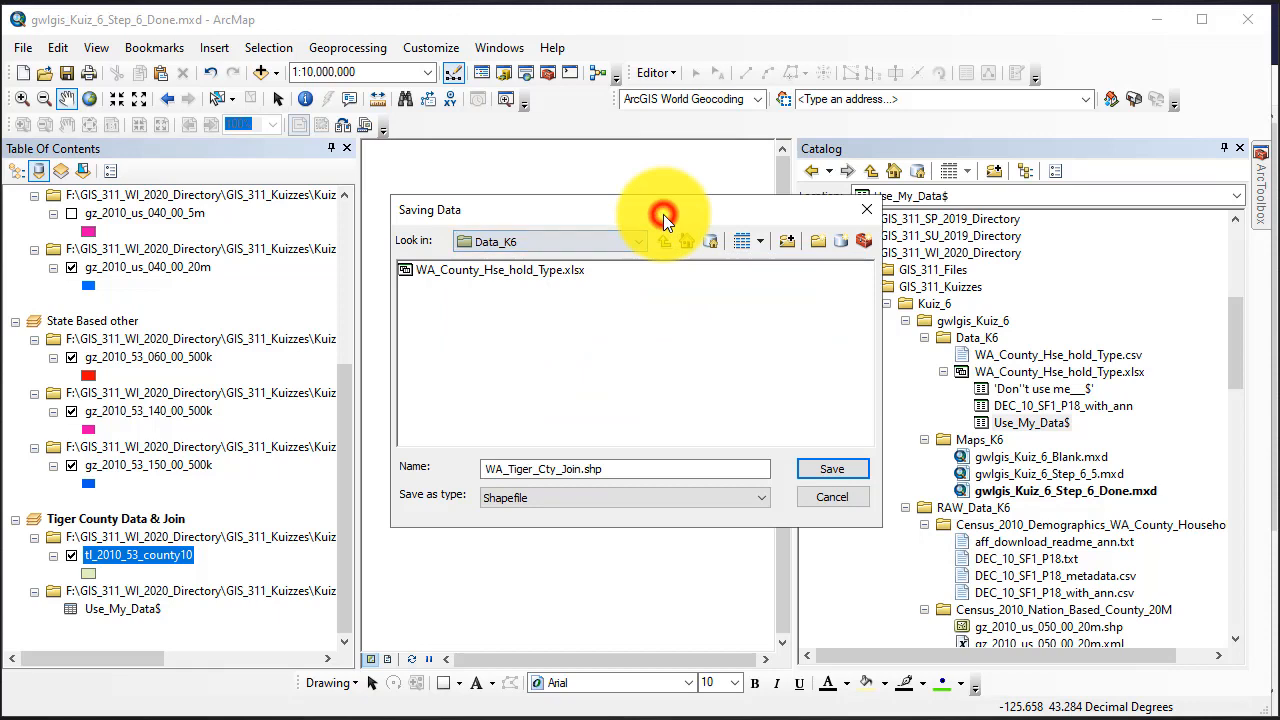
pyautogui.click(826, 469)
pyautogui.click(686, 508)
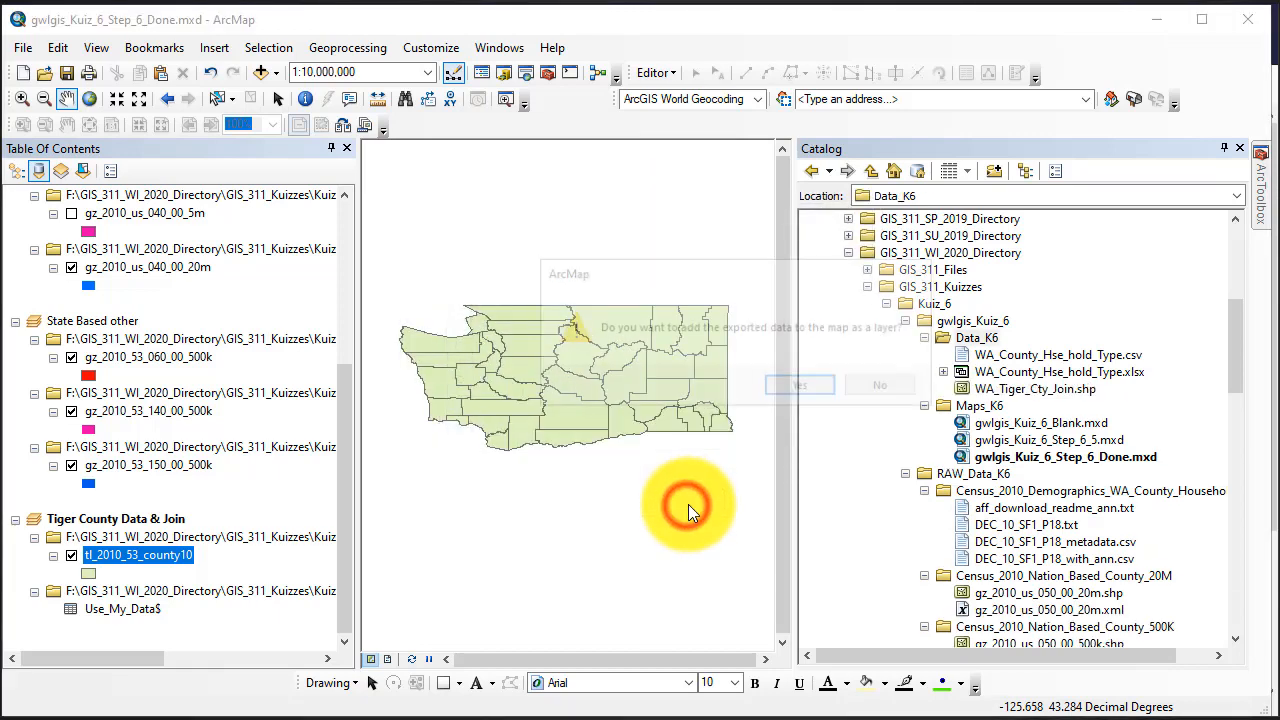
pyautogui.click(804, 392)
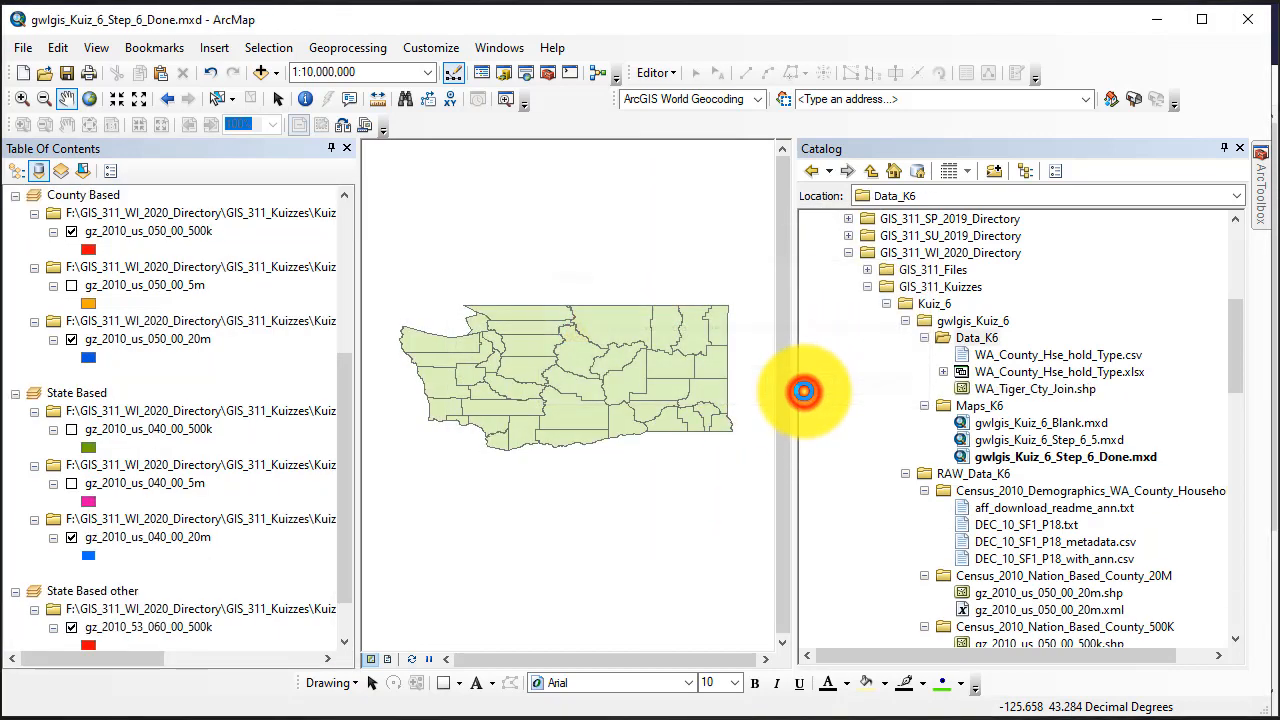
# Remove the original tl_2010_53_county10 layer from the Tiger County Data & Join data frame.
pyautogui.moveTo(345, 411); pyautogui.dragTo(337, 557)
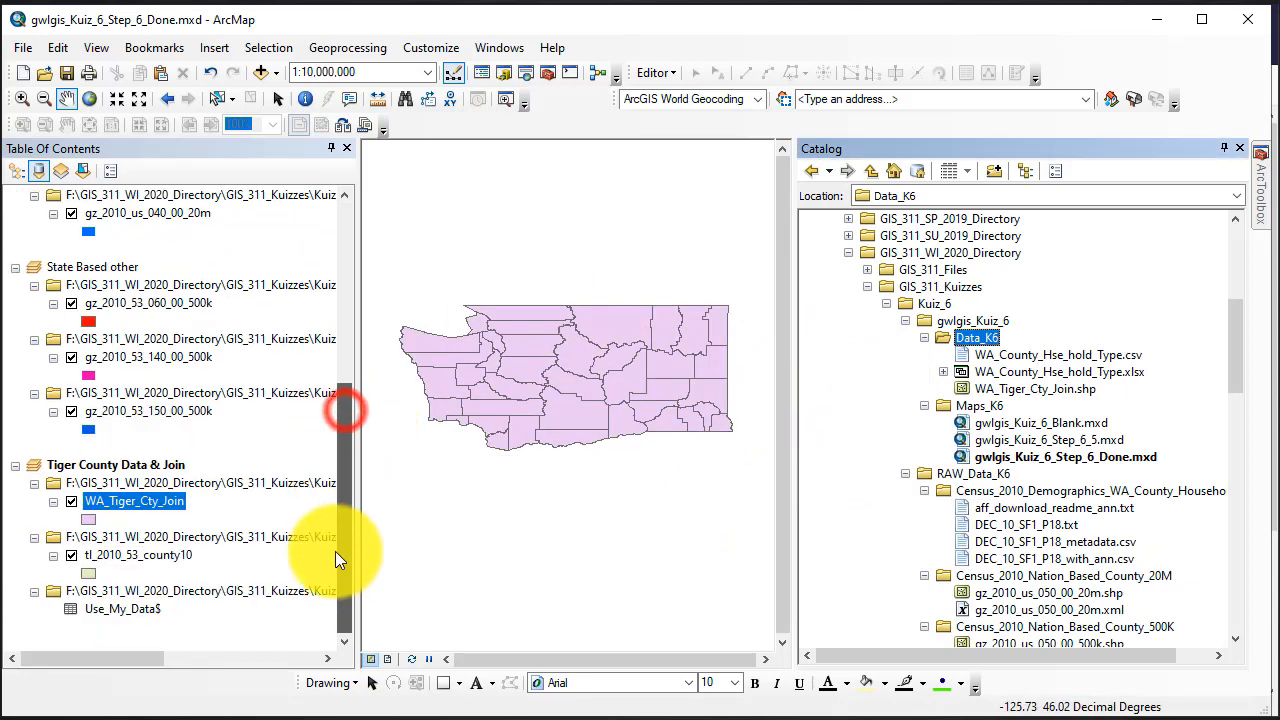
pyautogui.rightClick(129, 555)
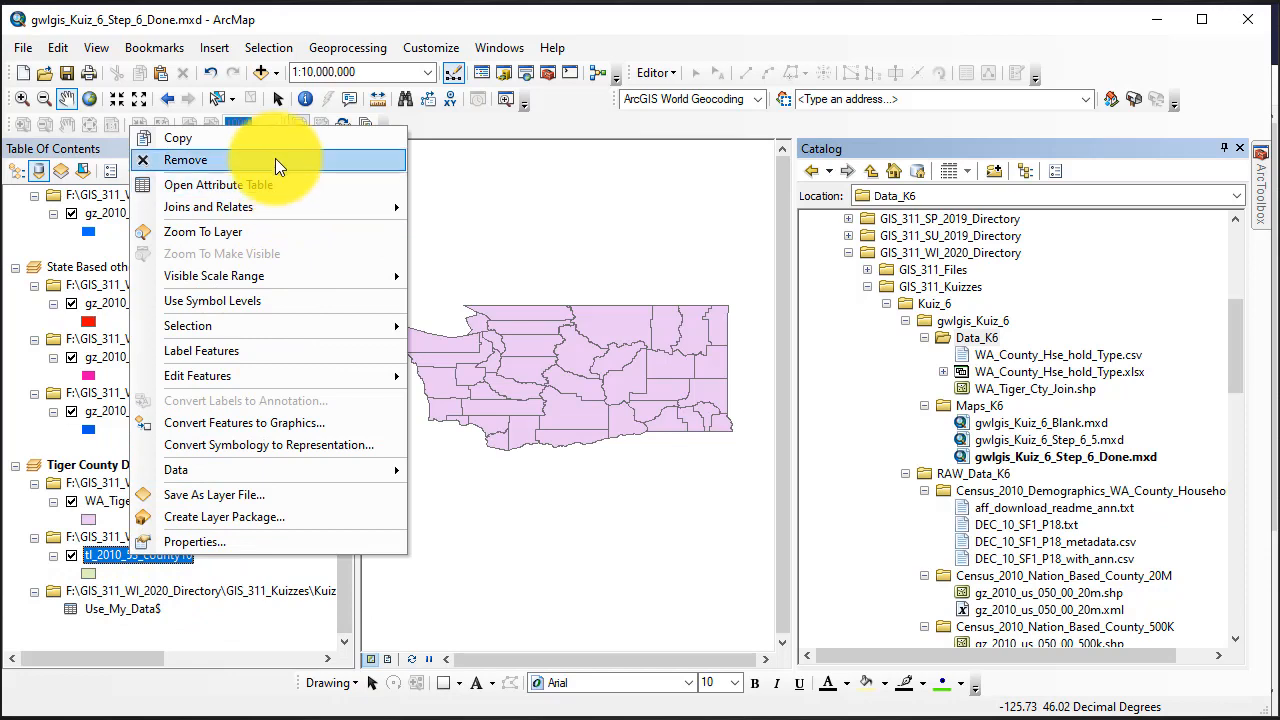
pyautogui.click(243, 159)
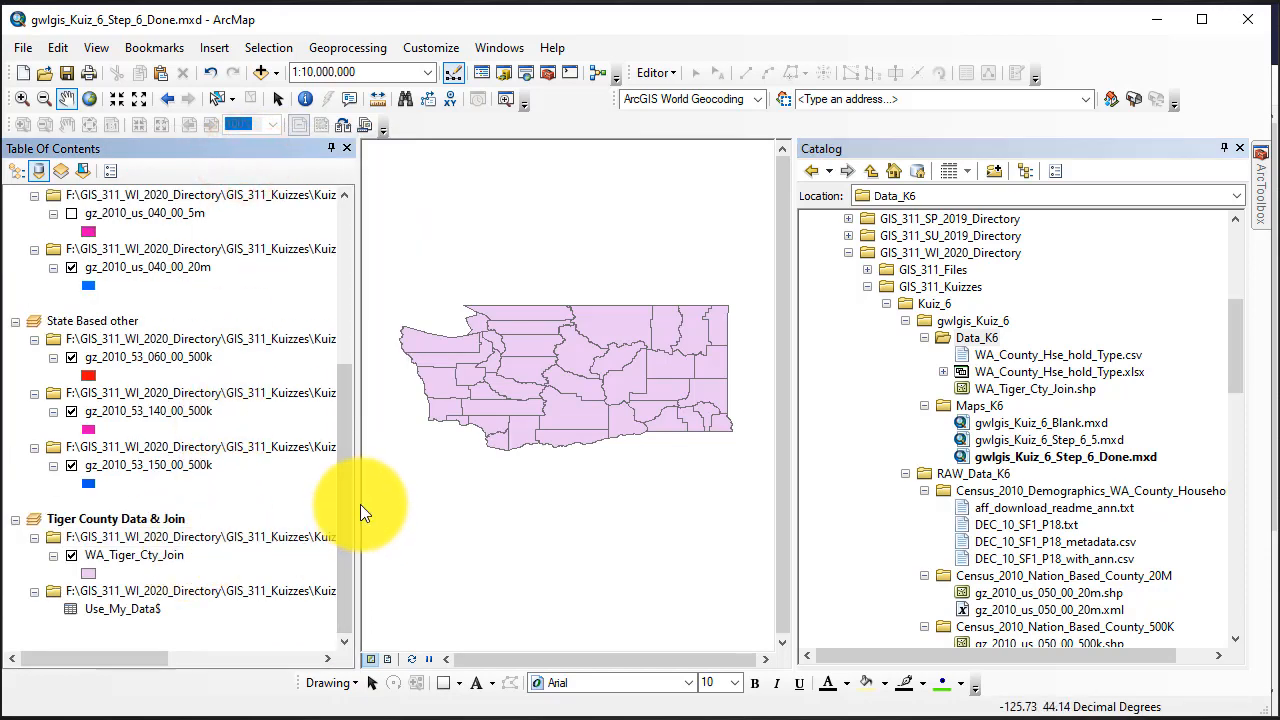
# Widen the table of contents to examine the full source paths of the layers and narrow it again.
pyautogui.moveTo(357, 506); pyautogui.dragTo(672, 493)
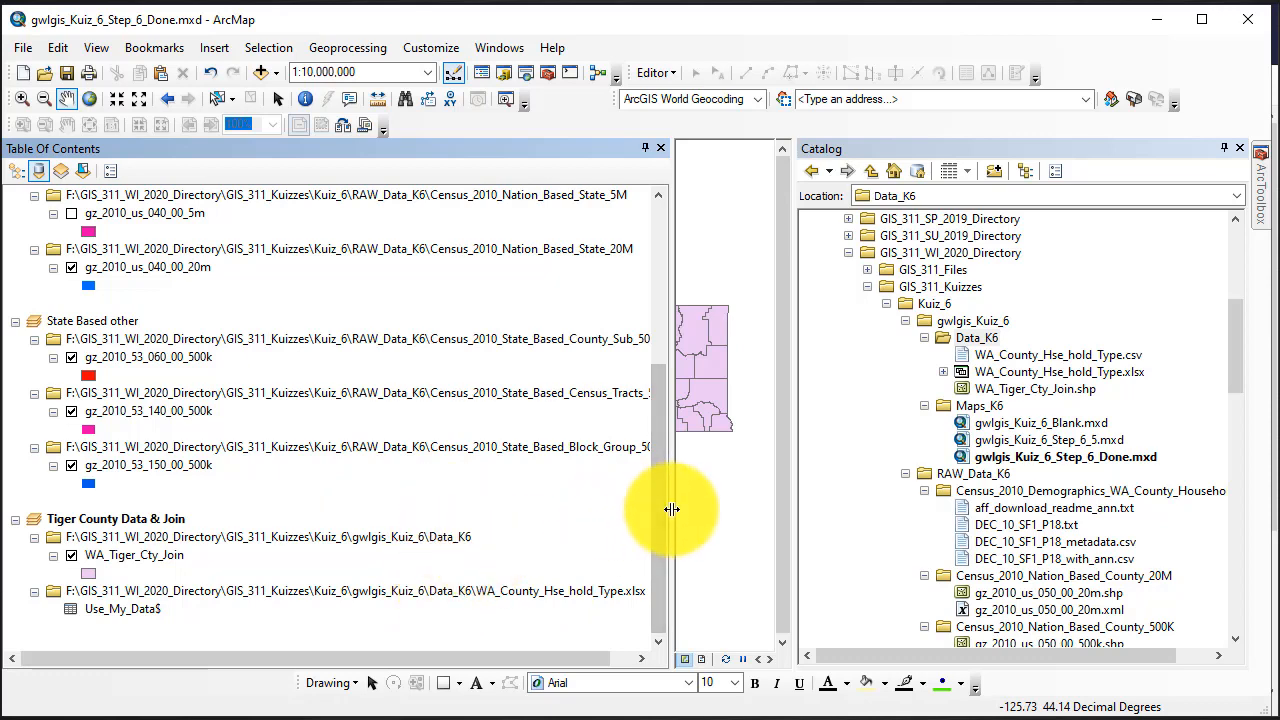
pyautogui.moveTo(670, 509); pyautogui.dragTo(671, 509)
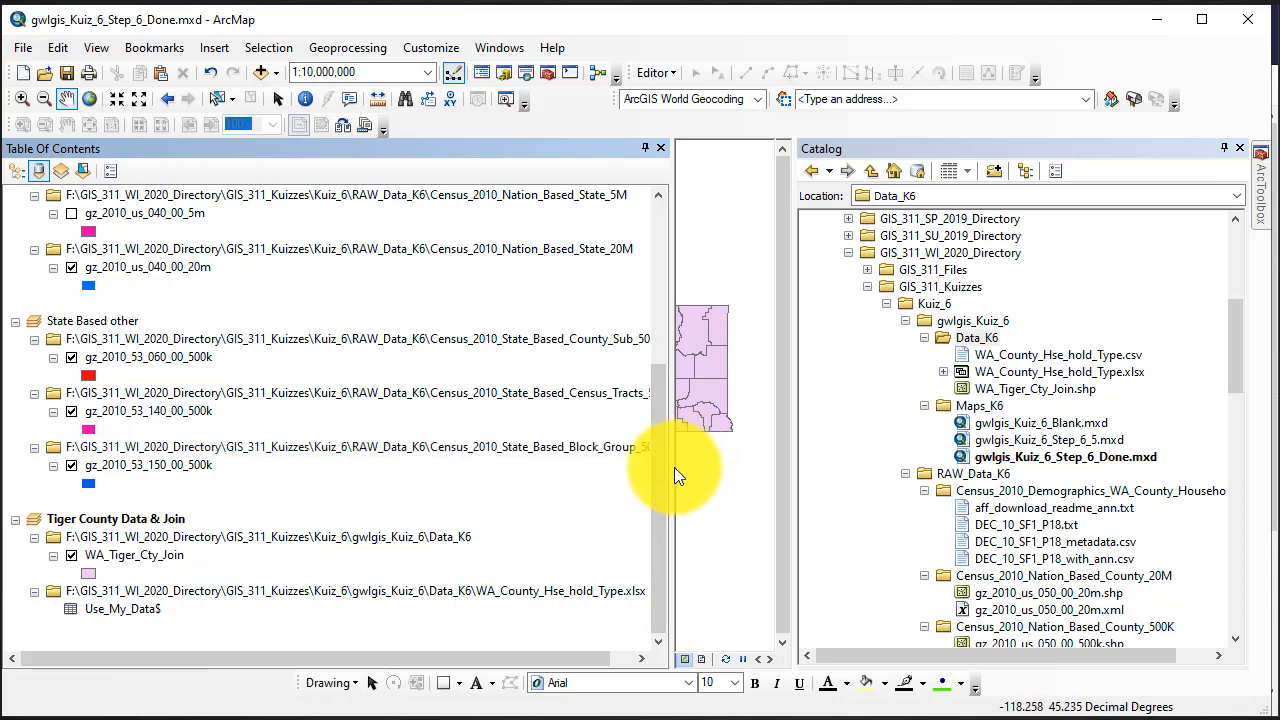
pyautogui.moveTo(672, 467); pyautogui.dragTo(304, 460)
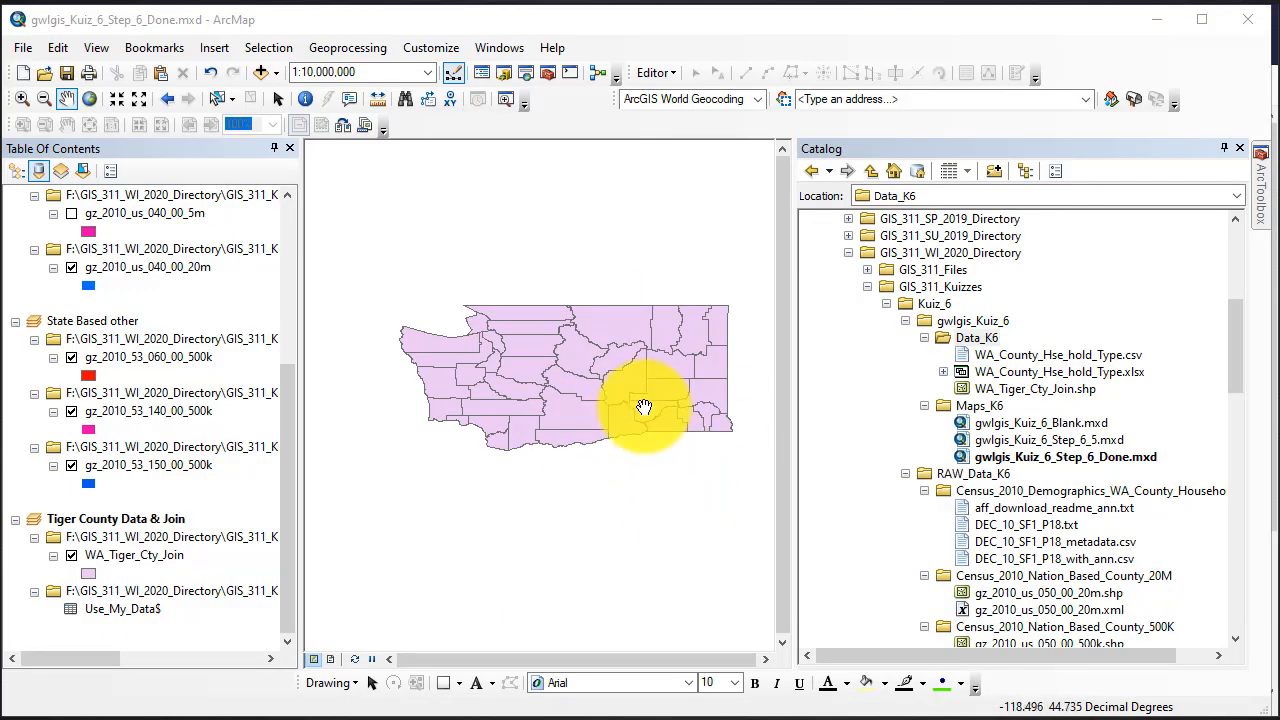
pyautogui.moveTo(609, 372); pyautogui.dragTo(594, 414)
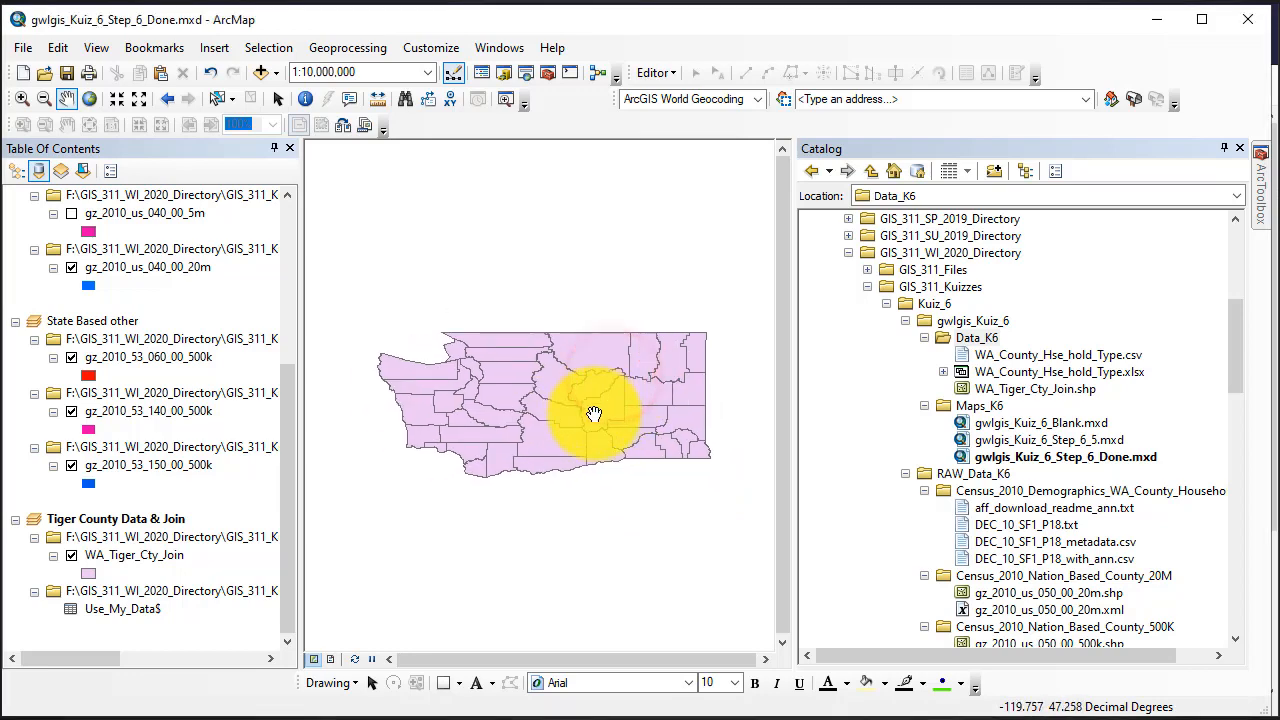
# Save the map document as gwlgis_Kuiz_6_Step_7_23.mxd in the Maps_K6 folder and close ArcMap.
pyautogui.click(22, 47)
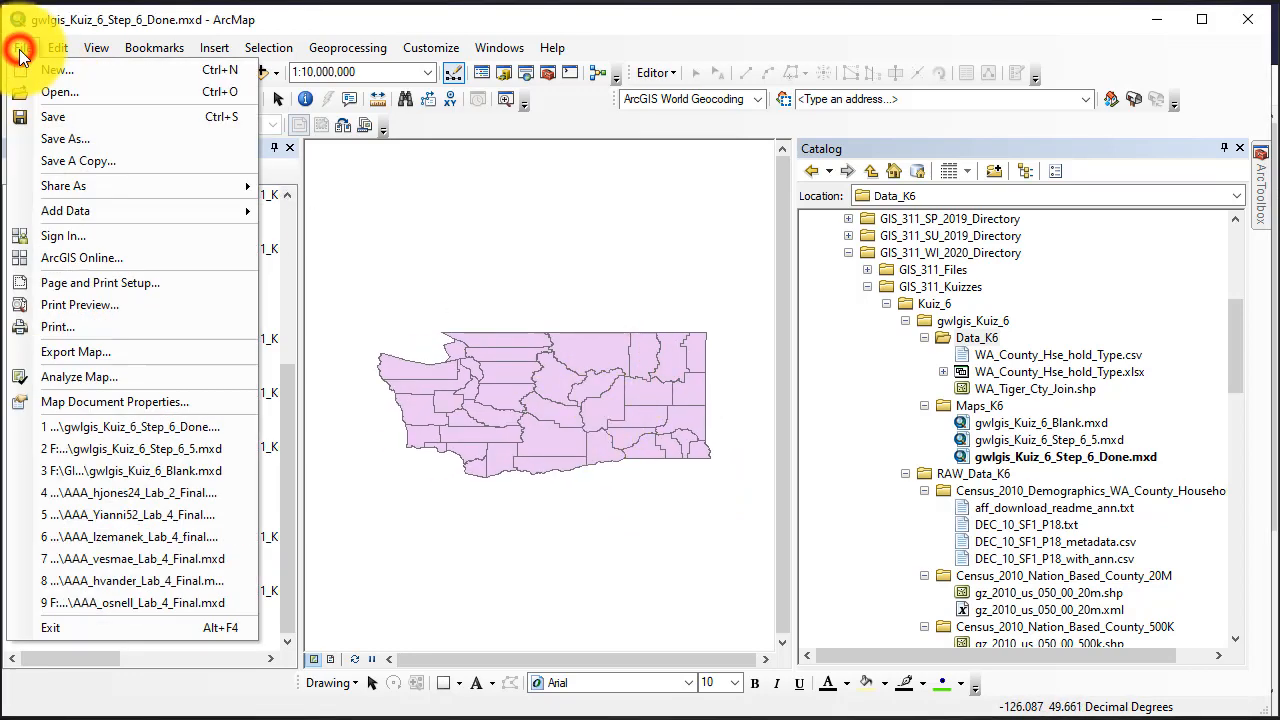
pyautogui.click(60, 139)
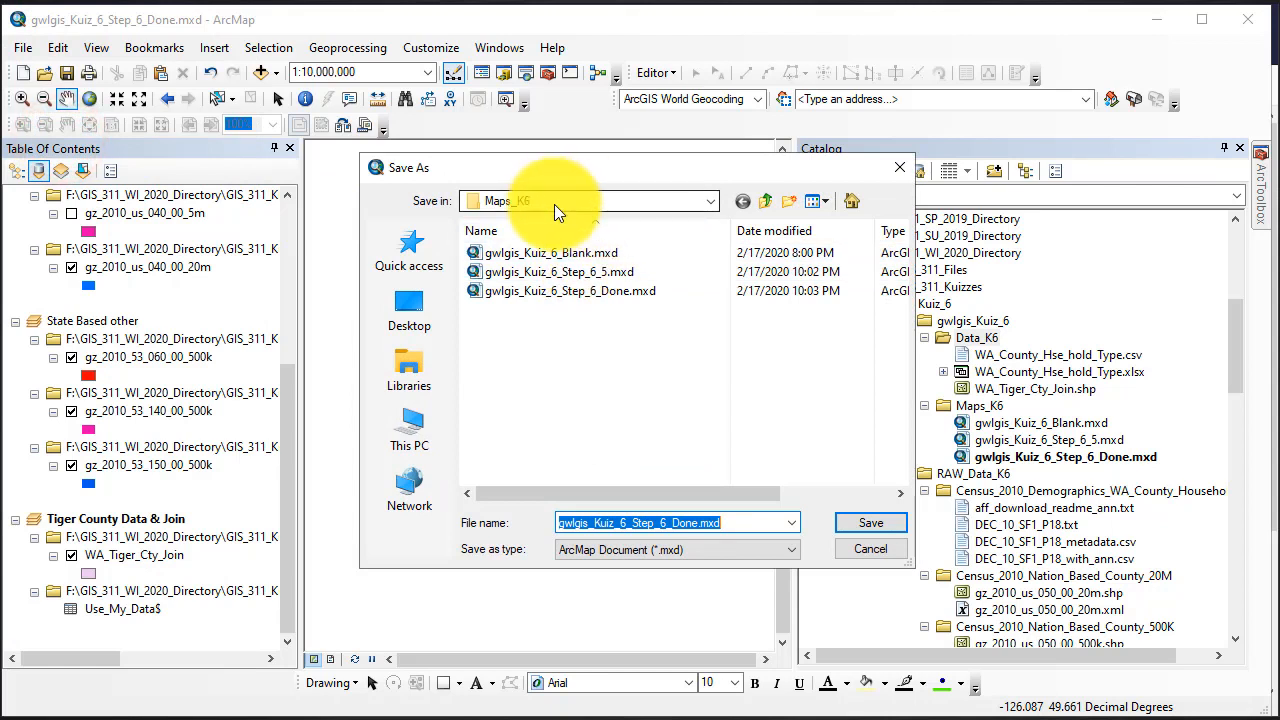
pyautogui.click(670, 522)
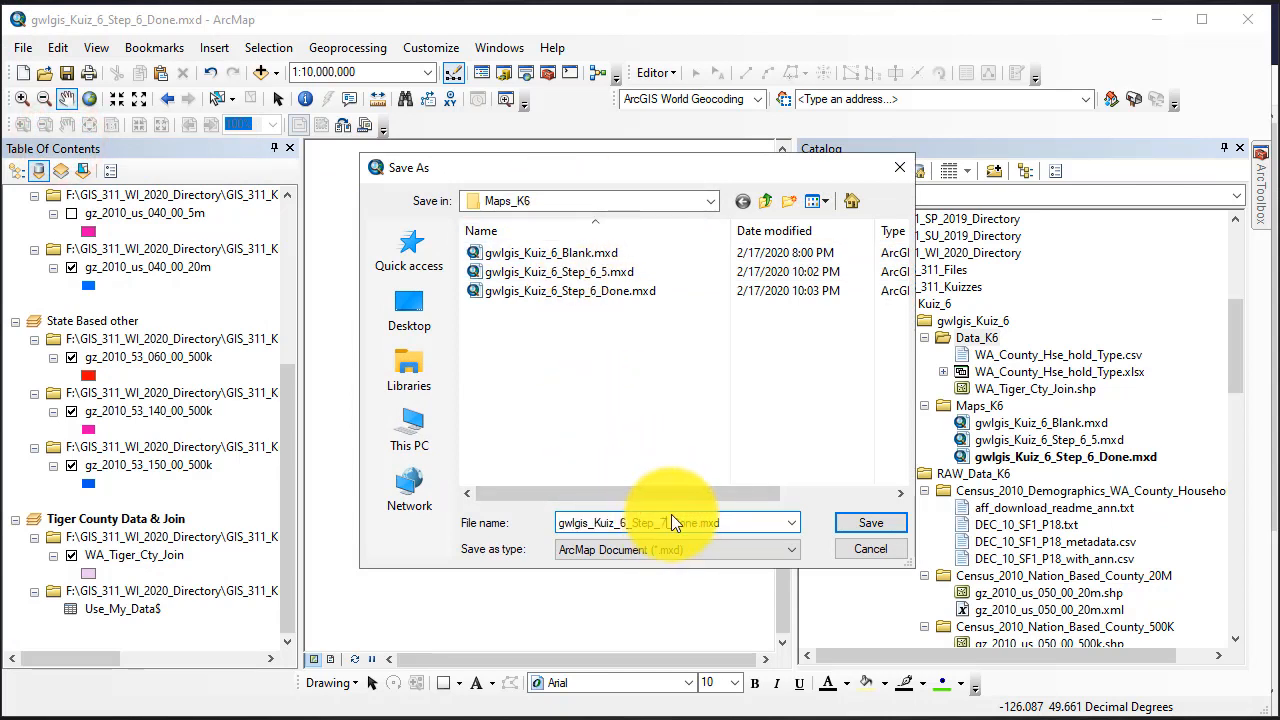
pyautogui.moveTo(700, 522); pyautogui.dragTo(666, 524)
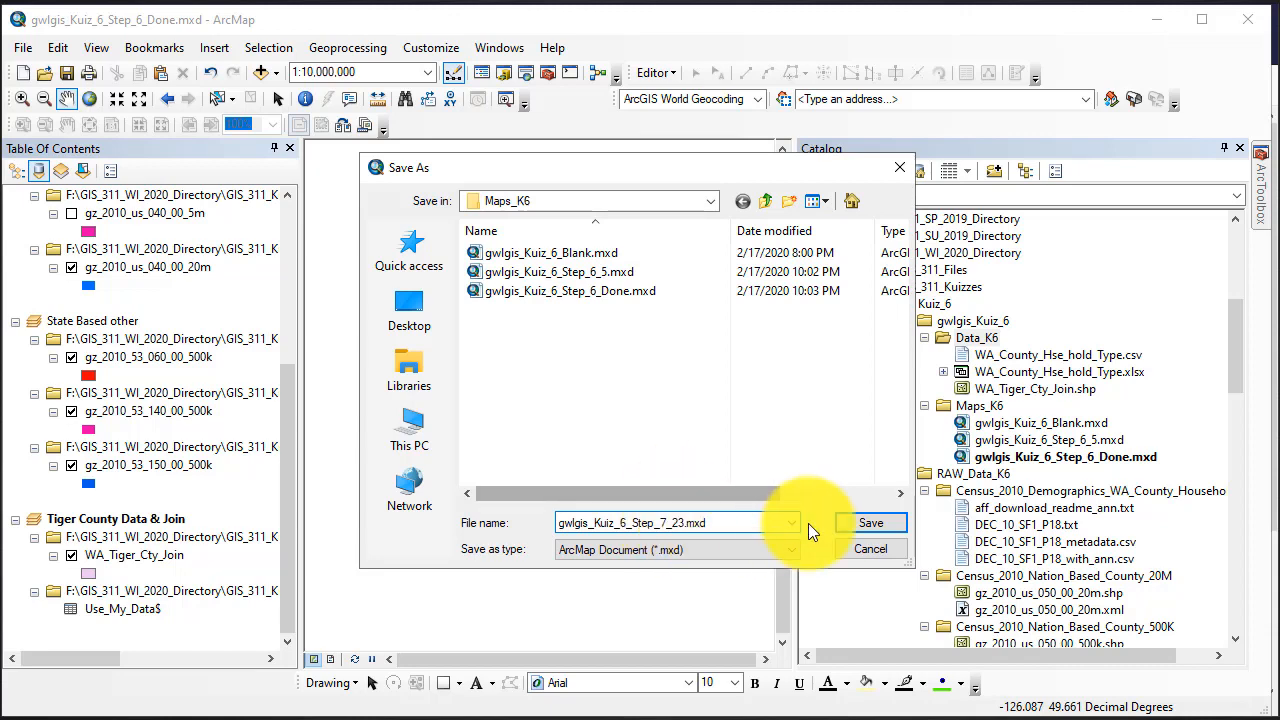
pyautogui.click(860, 523)
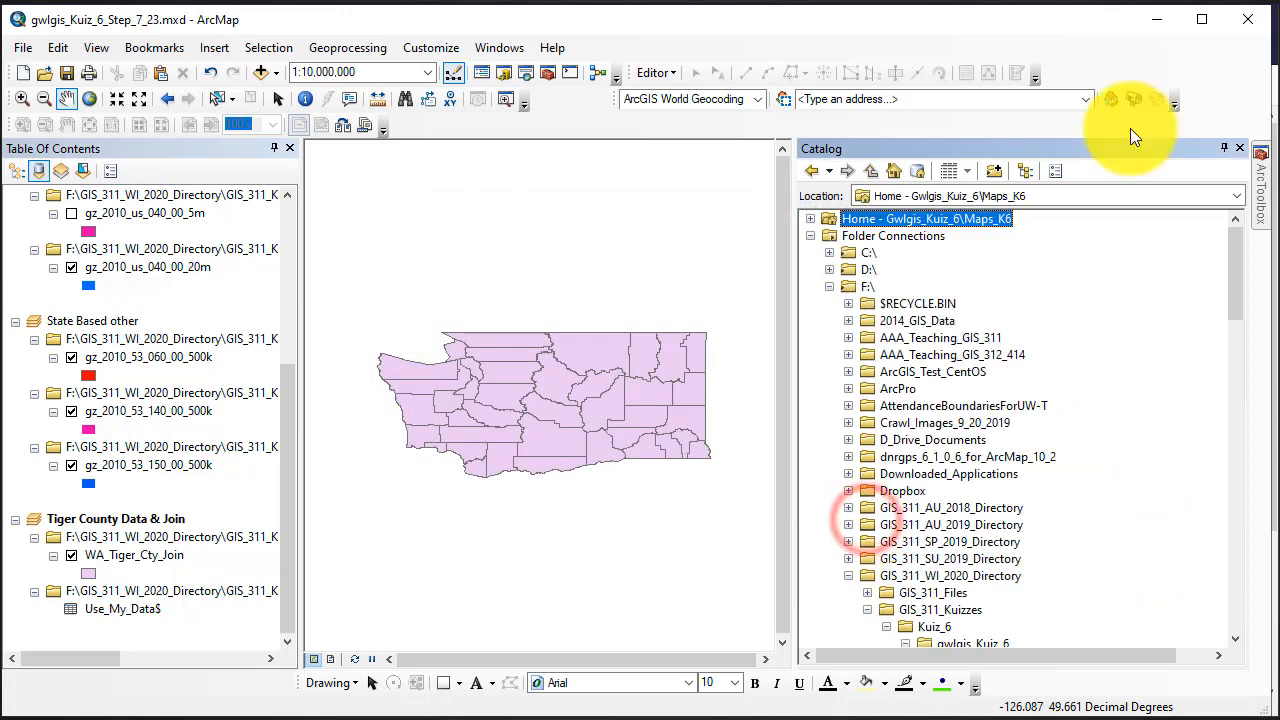
pyautogui.click(1248, 21)
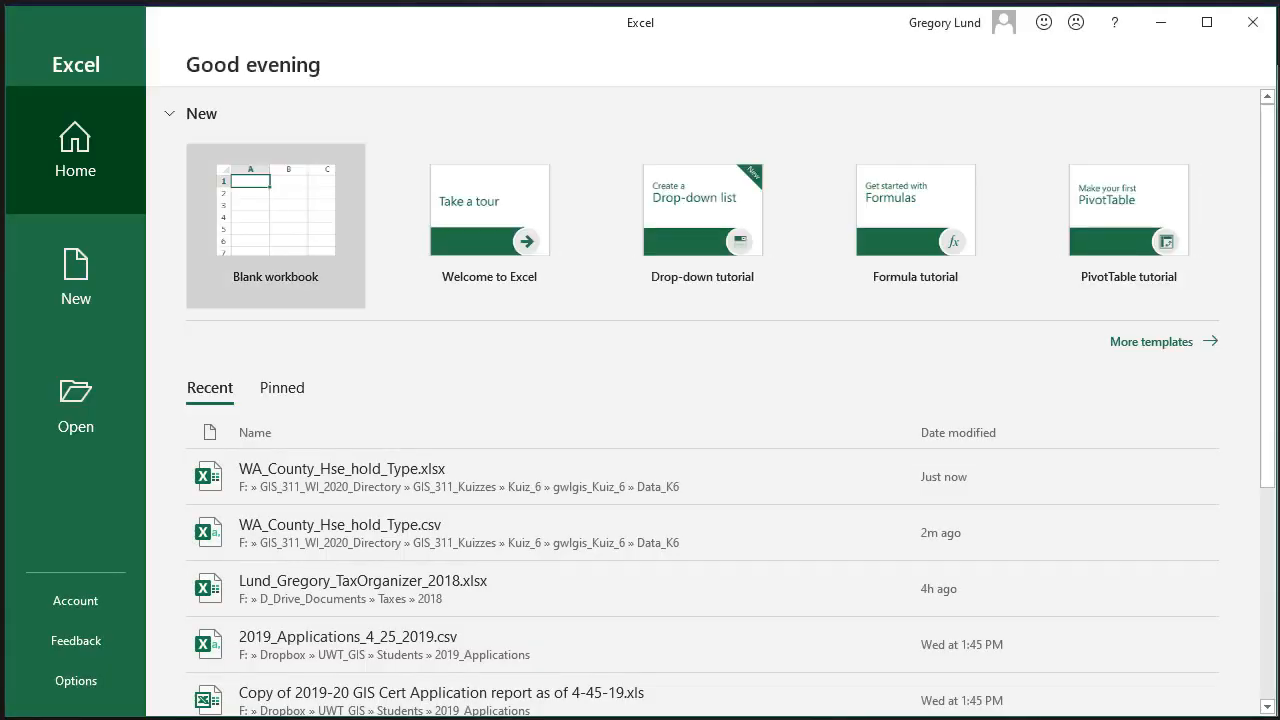
# Open WA_County_Hse_hold_Type.xlsx in Excel, enable its external data content and show the Don't use me!!! sheet.
pyautogui.click(388, 476)
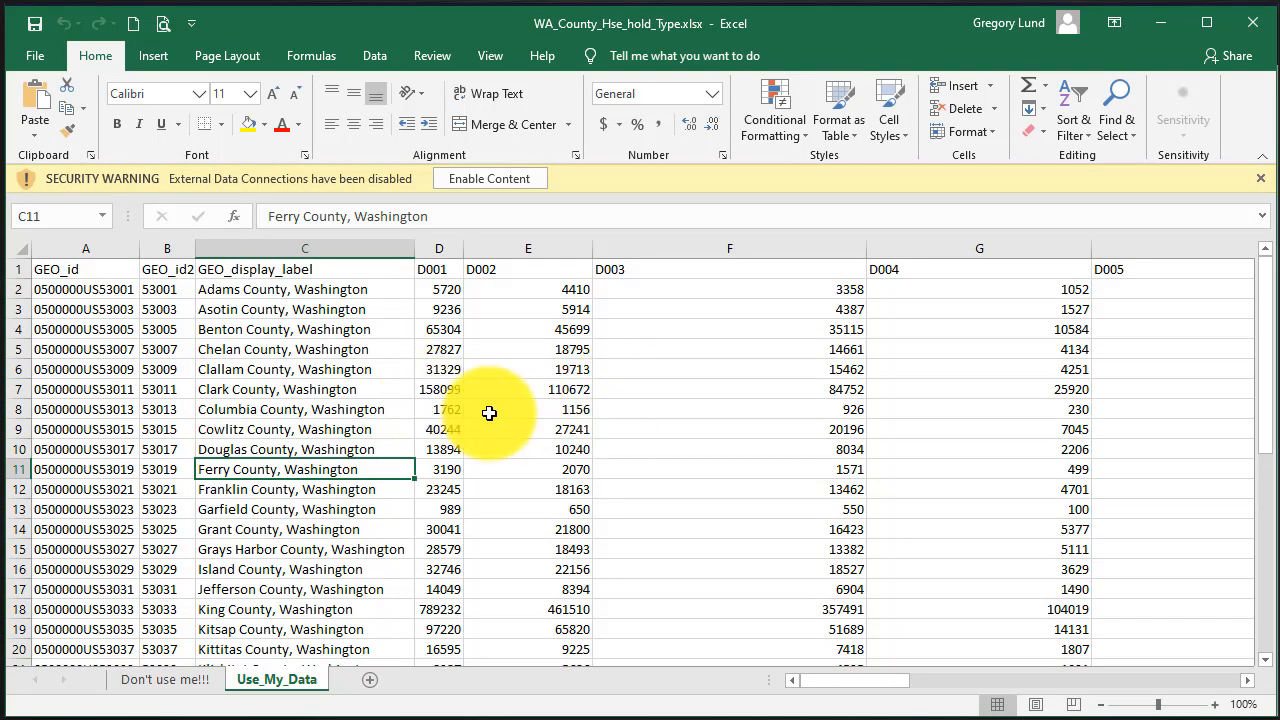
pyautogui.click(499, 178)
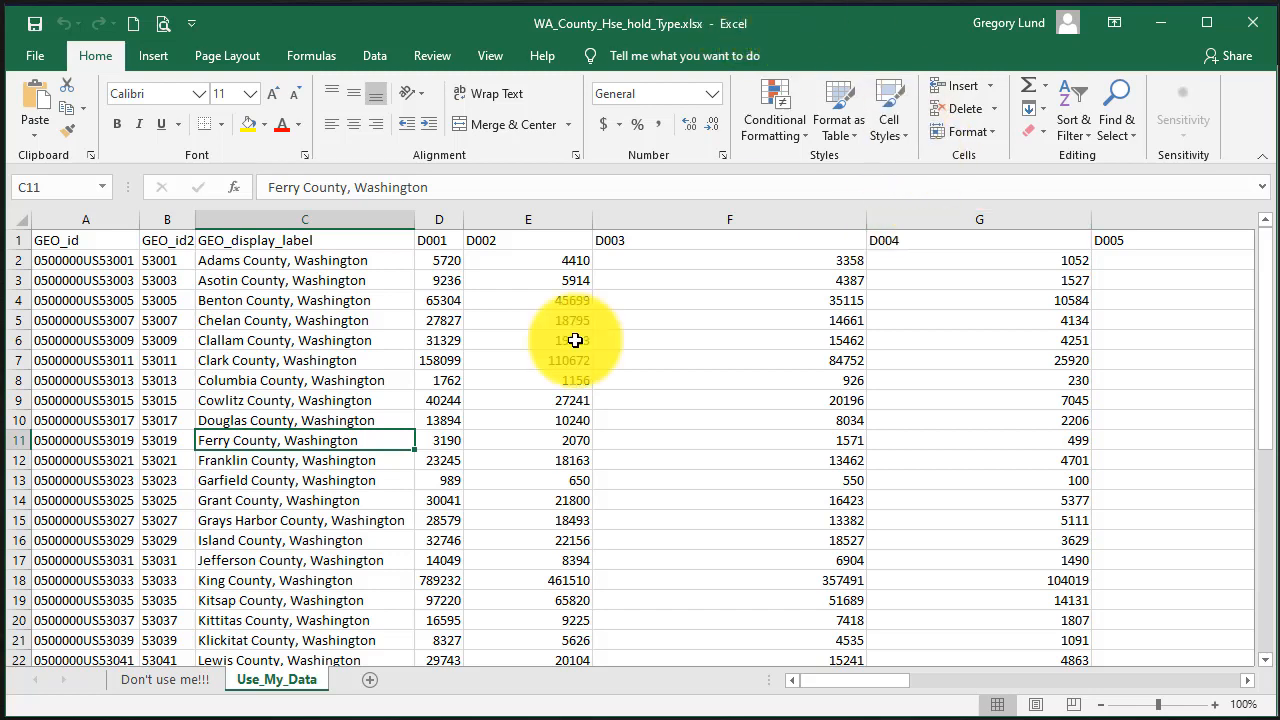
pyautogui.click(165, 680)
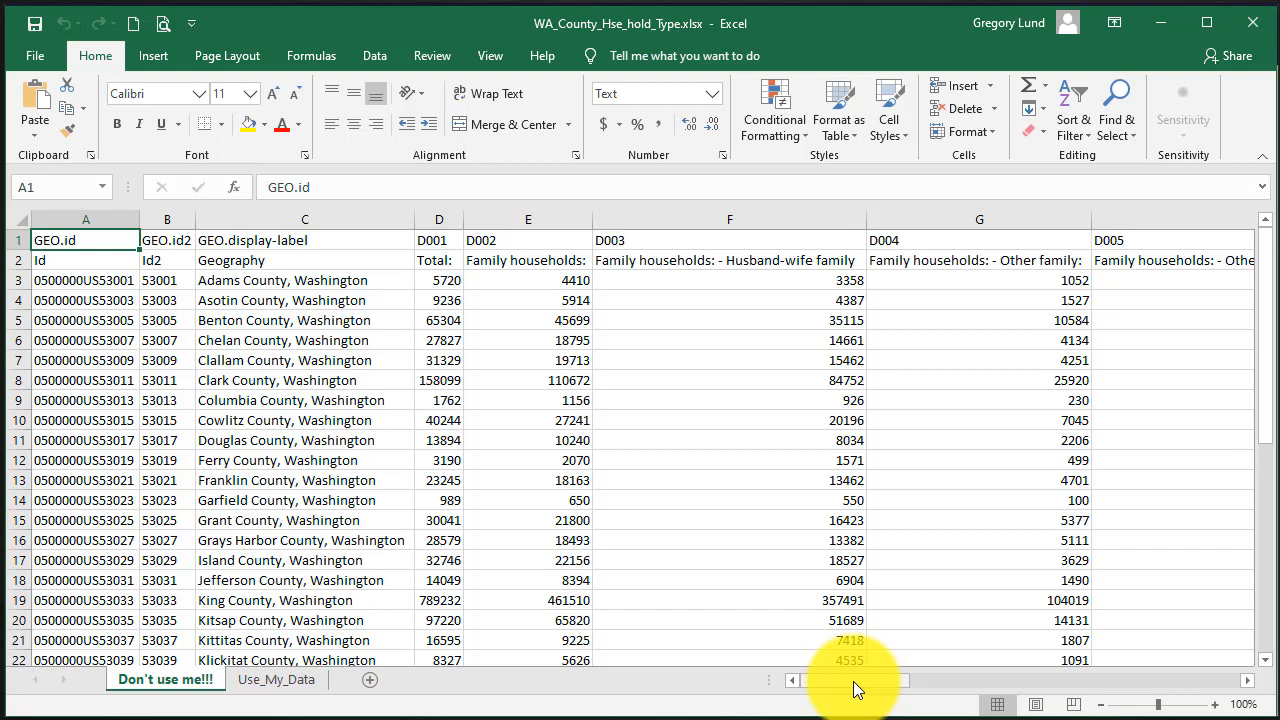
# Examine which household category column D005 describes and how it relates to the neighbouring family household columns.
pyautogui.moveTo(855, 683); pyautogui.dragTo(1006, 672)
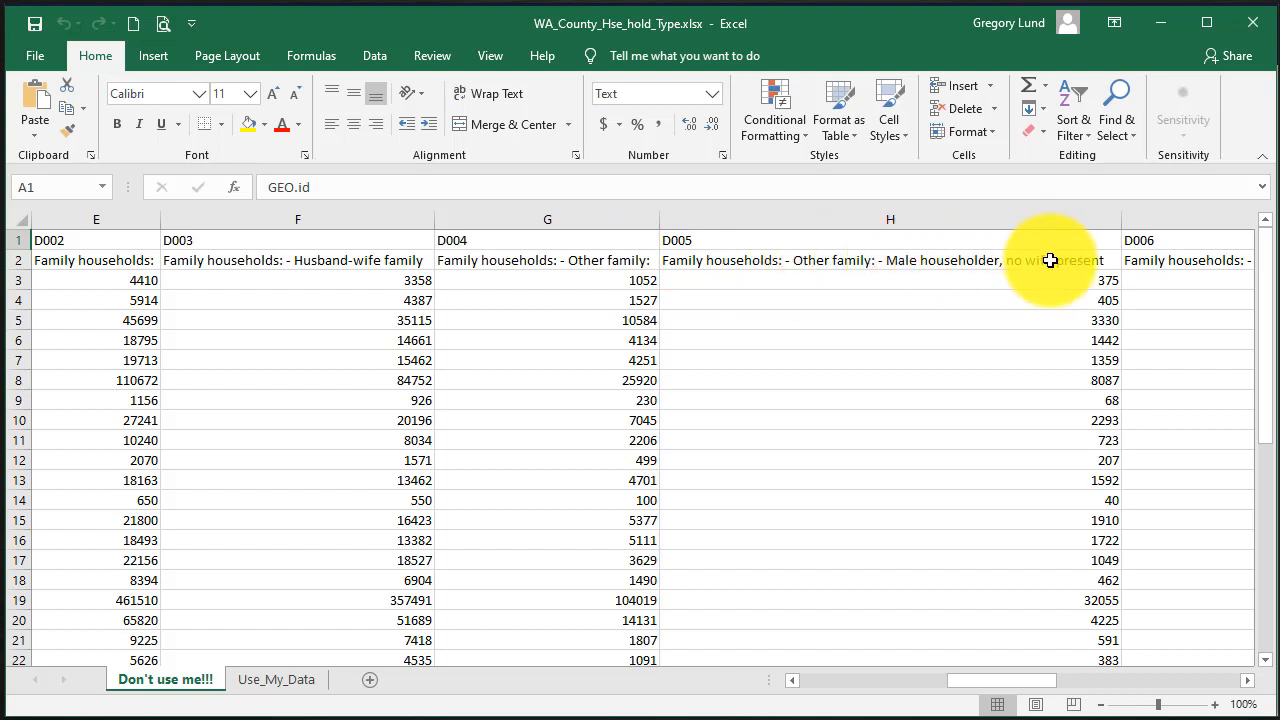
pyautogui.click(1006, 218)
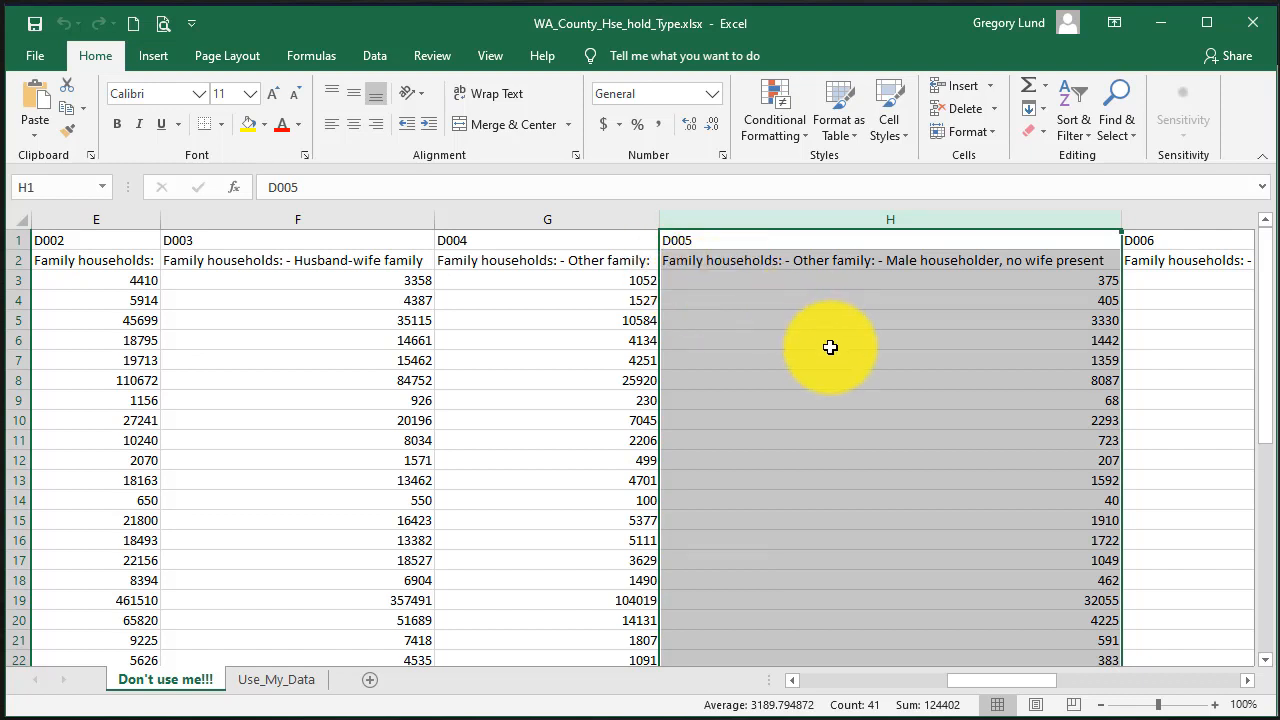
pyautogui.moveTo(789, 289); pyautogui.dragTo(796, 280)
pyautogui.click(796, 280)
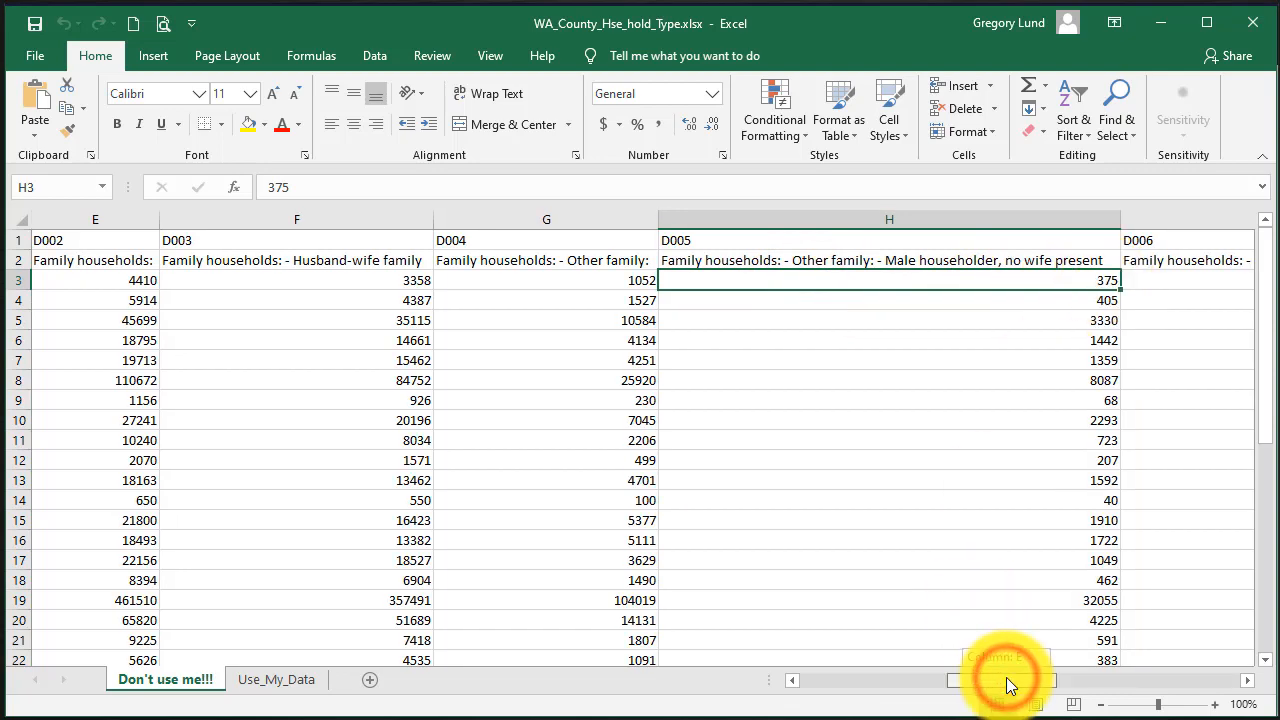
pyautogui.moveTo(1006, 677); pyautogui.dragTo(709, 676)
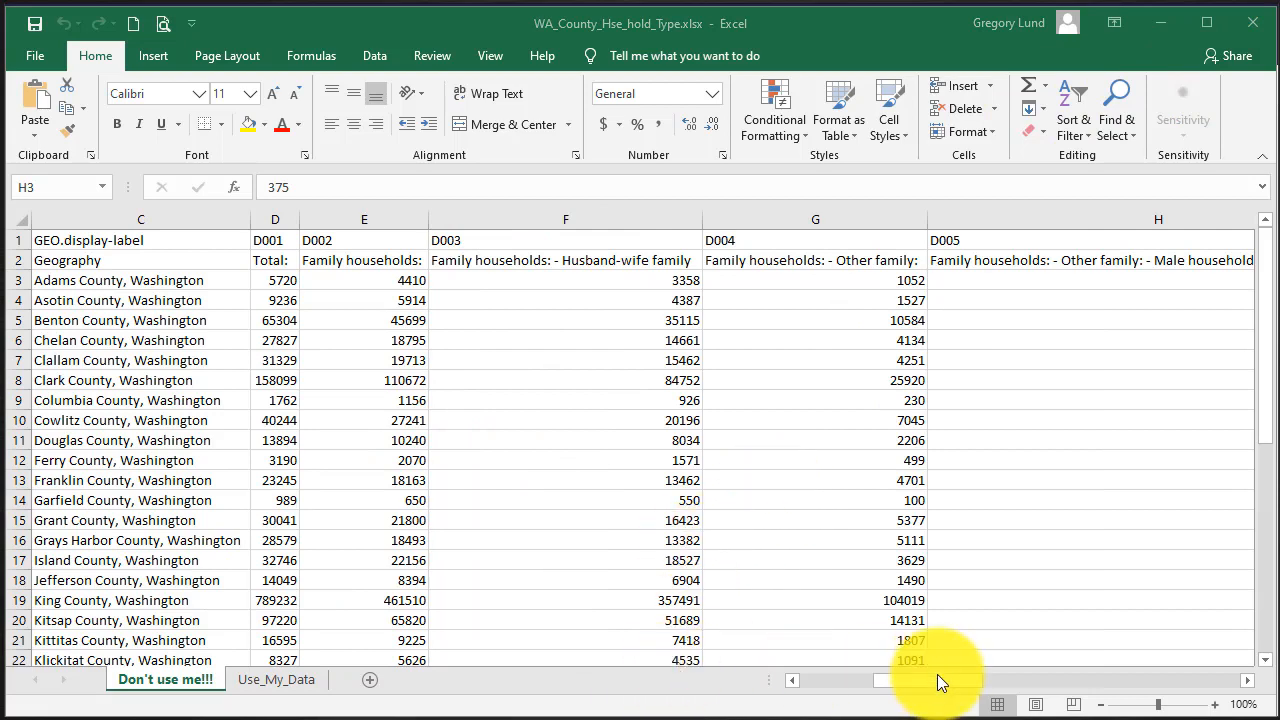
pyautogui.click(938, 683)
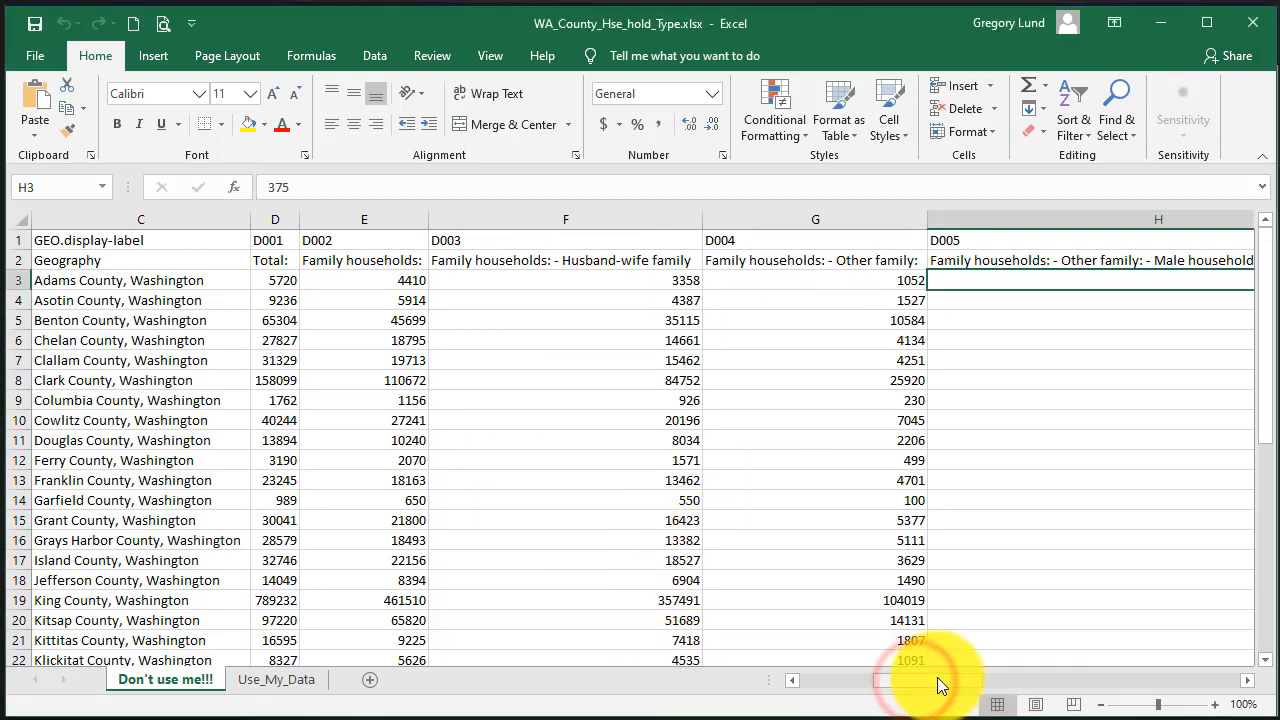
pyautogui.moveTo(938, 683); pyautogui.dragTo(1006, 686)
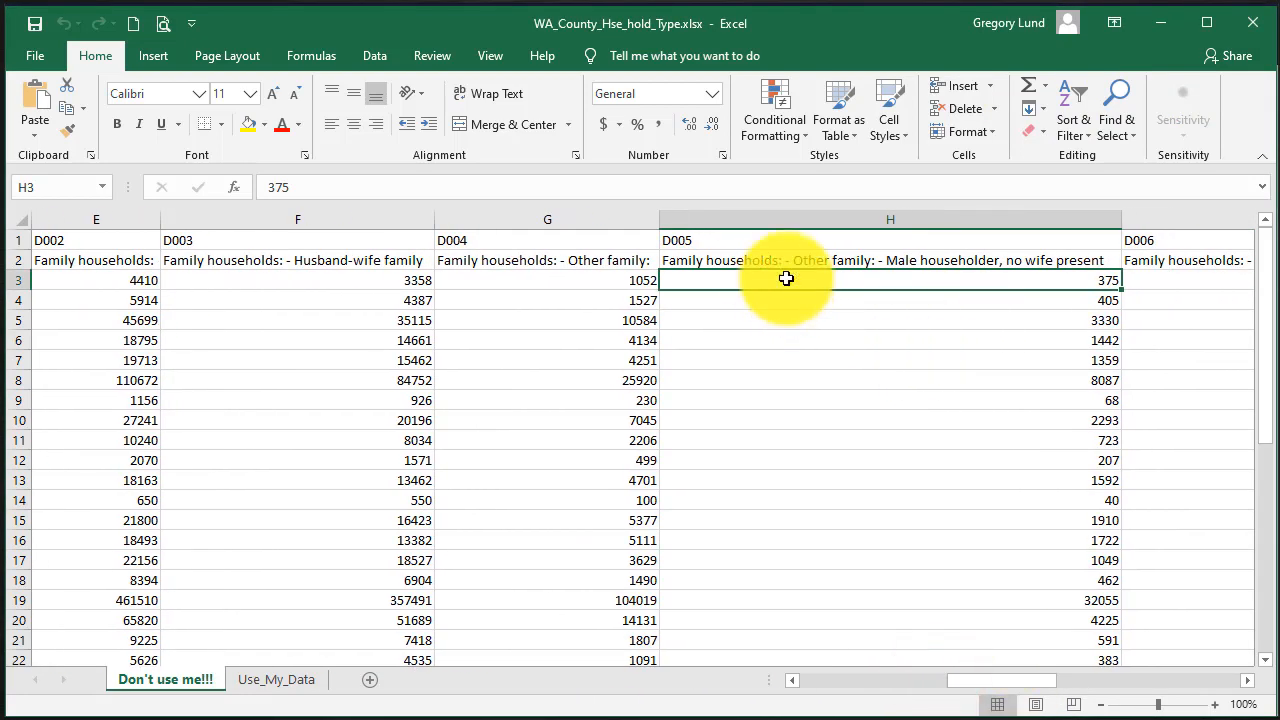
pyautogui.moveTo(1018, 685); pyautogui.dragTo(834, 637)
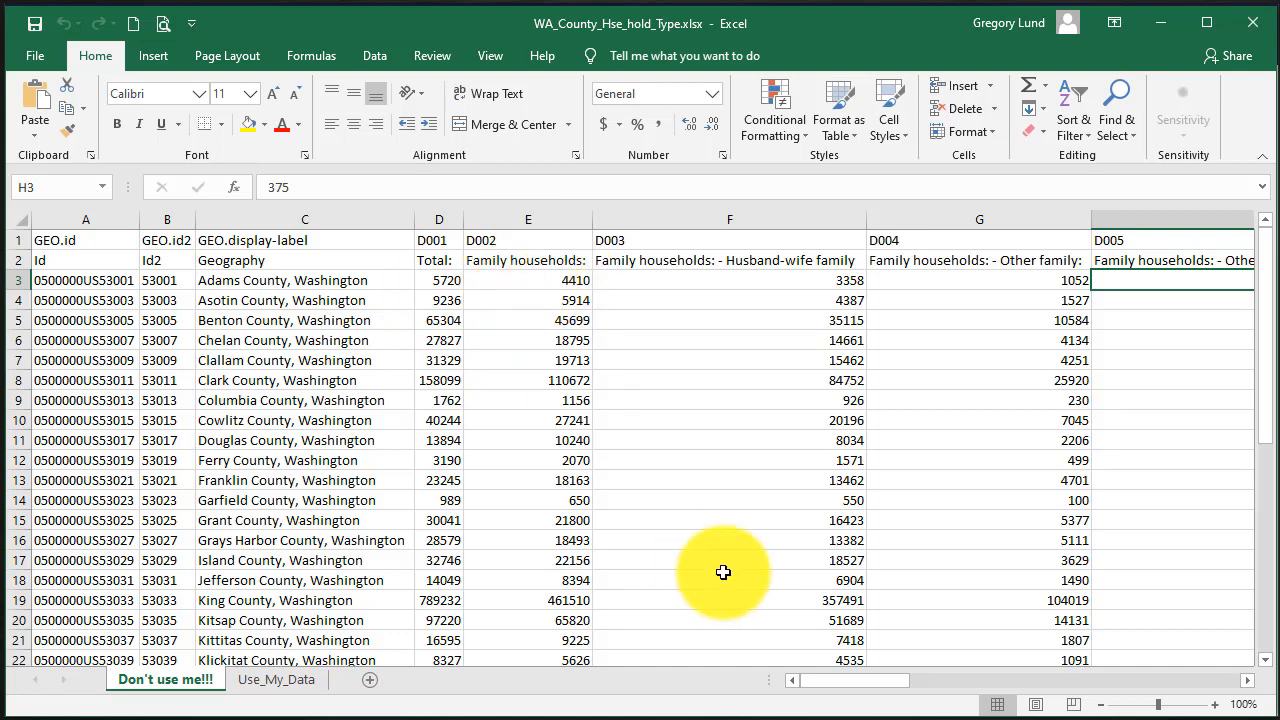
# Compare the total, family, nonfamily and male or female householder columns to find a suitable normalization field for D005.
pyautogui.moveTo(832, 682); pyautogui.dragTo(1130, 662)
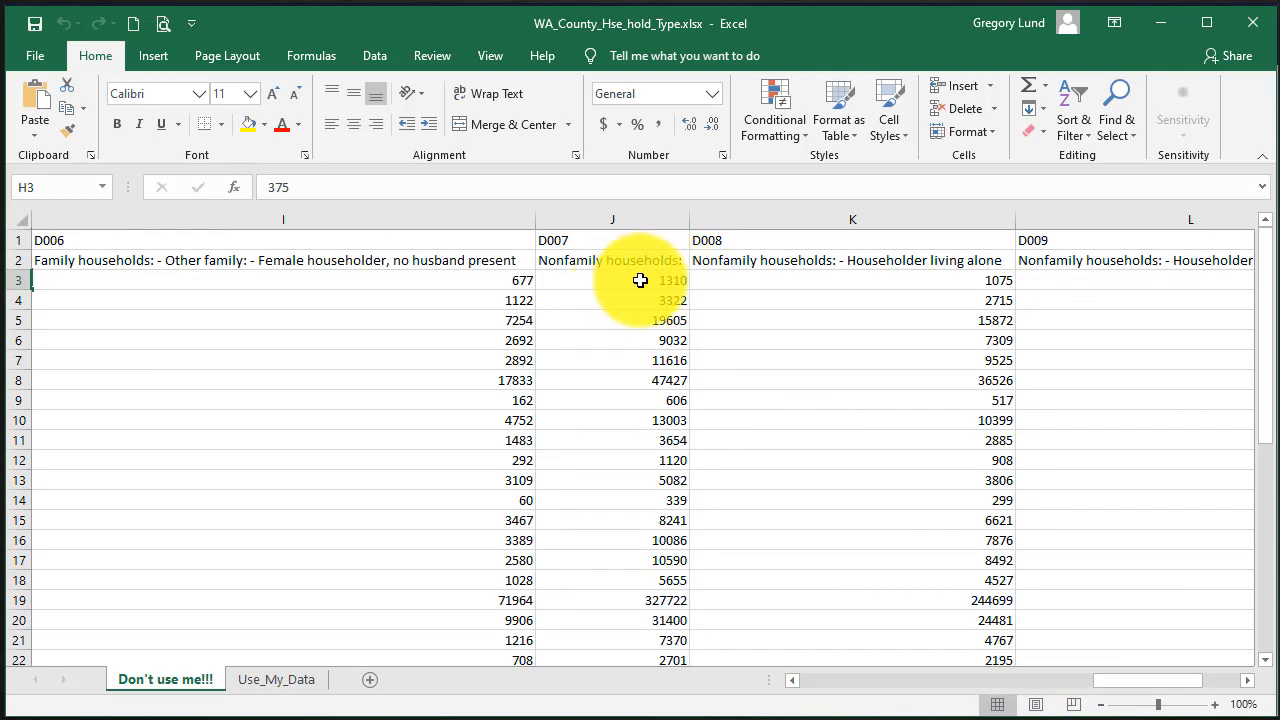
pyautogui.moveTo(1143, 680); pyautogui.dragTo(742, 666)
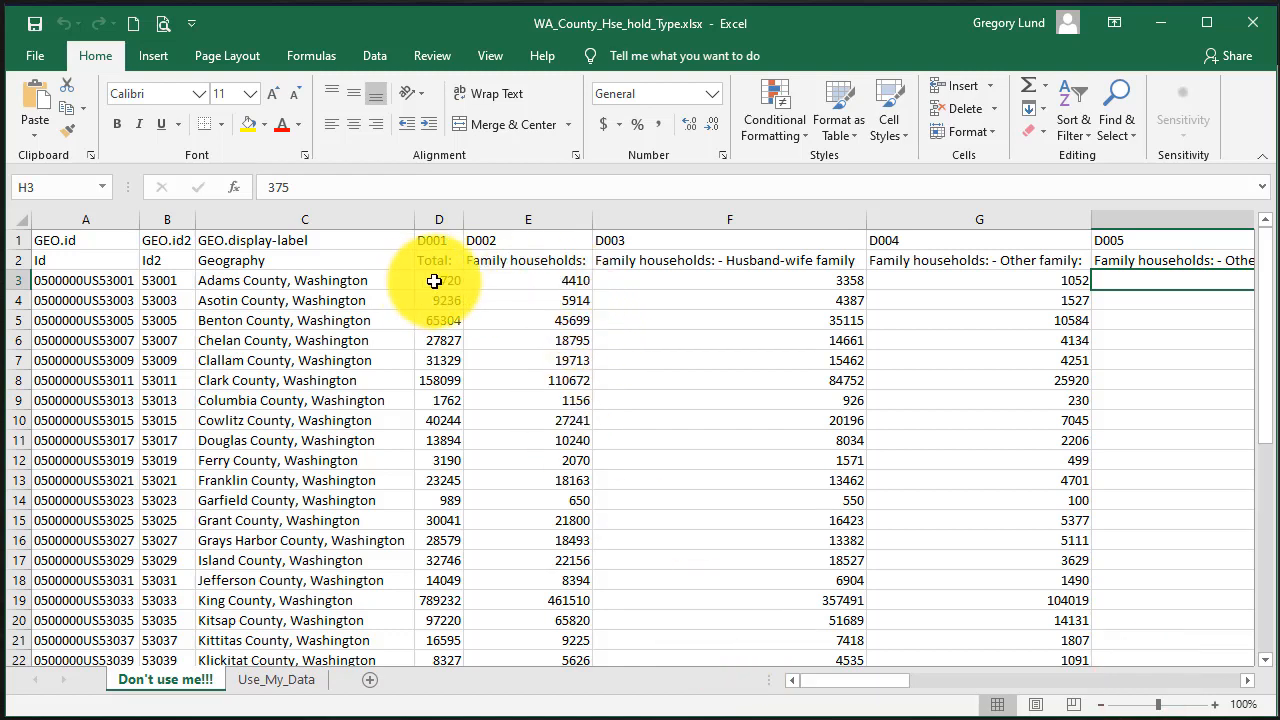
pyautogui.moveTo(856, 681); pyautogui.dragTo(935, 680)
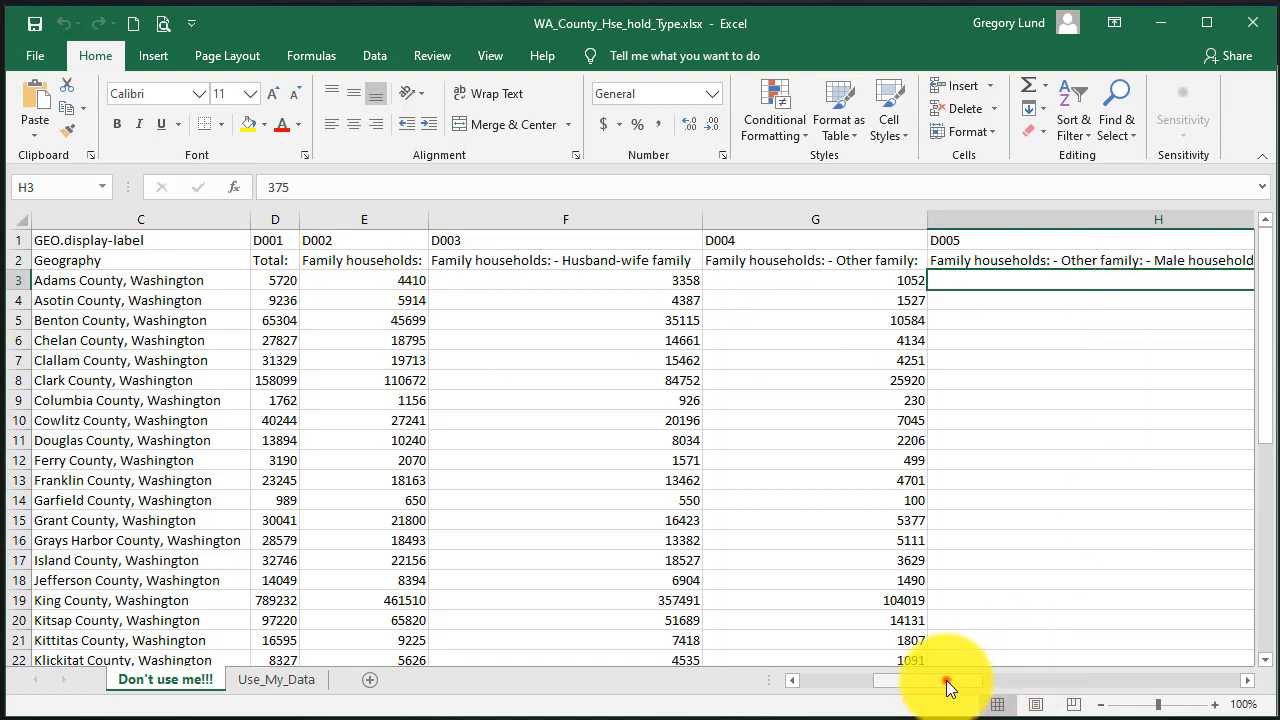
pyautogui.moveTo(948, 686); pyautogui.dragTo(1097, 679)
pyautogui.click(1174, 280)
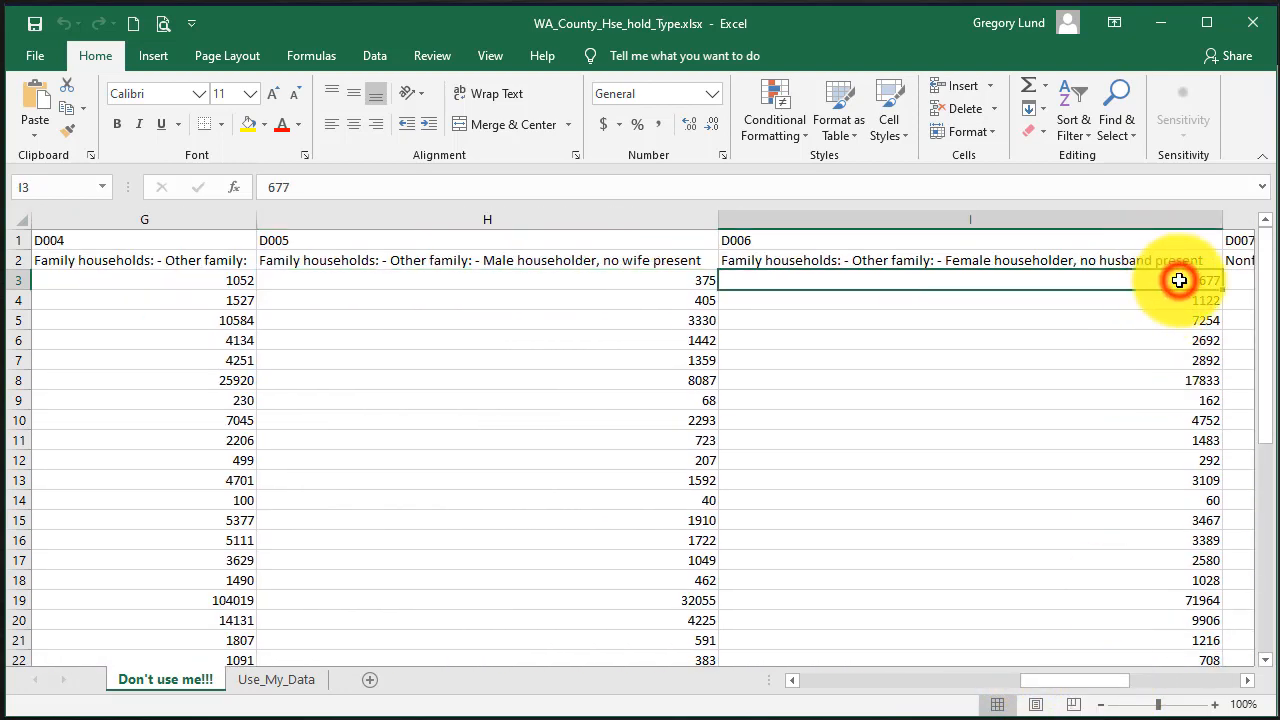
pyautogui.click(645, 278)
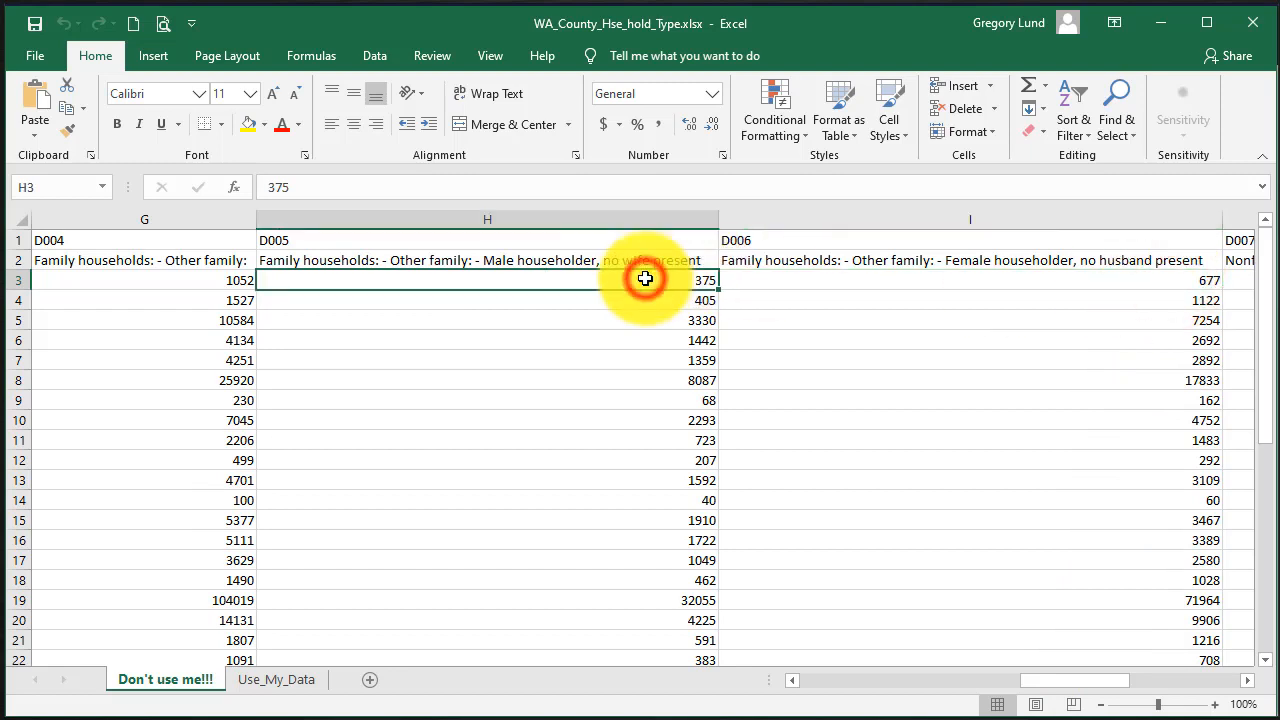
pyautogui.click(190, 280)
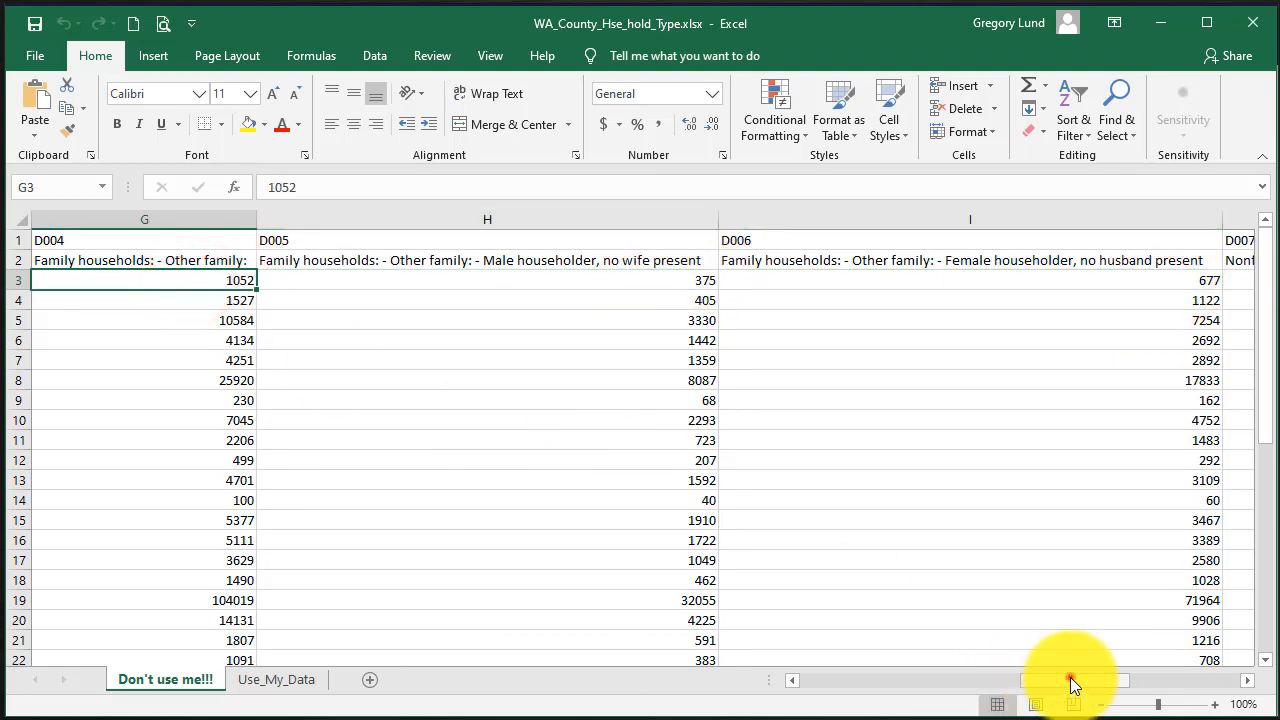
pyautogui.moveTo(1070, 679); pyautogui.dragTo(950, 675)
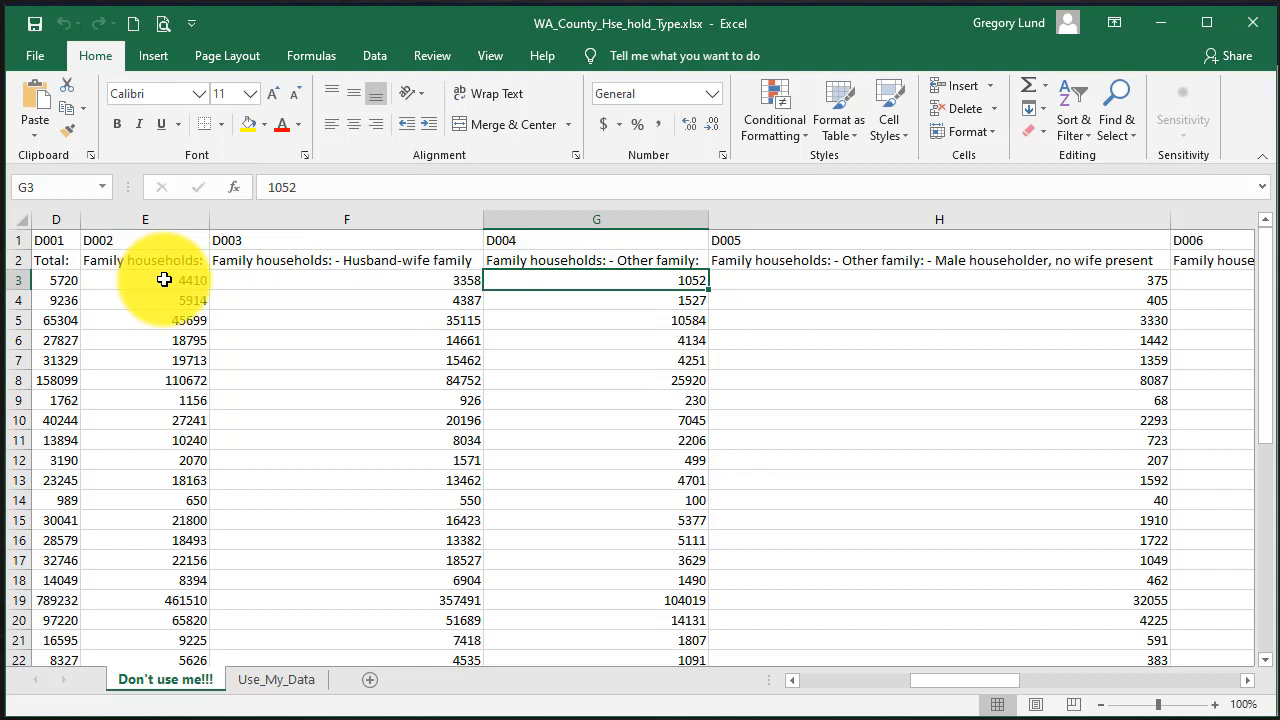
# Save the household-type workbook and close it.
pyautogui.click(888, 241)
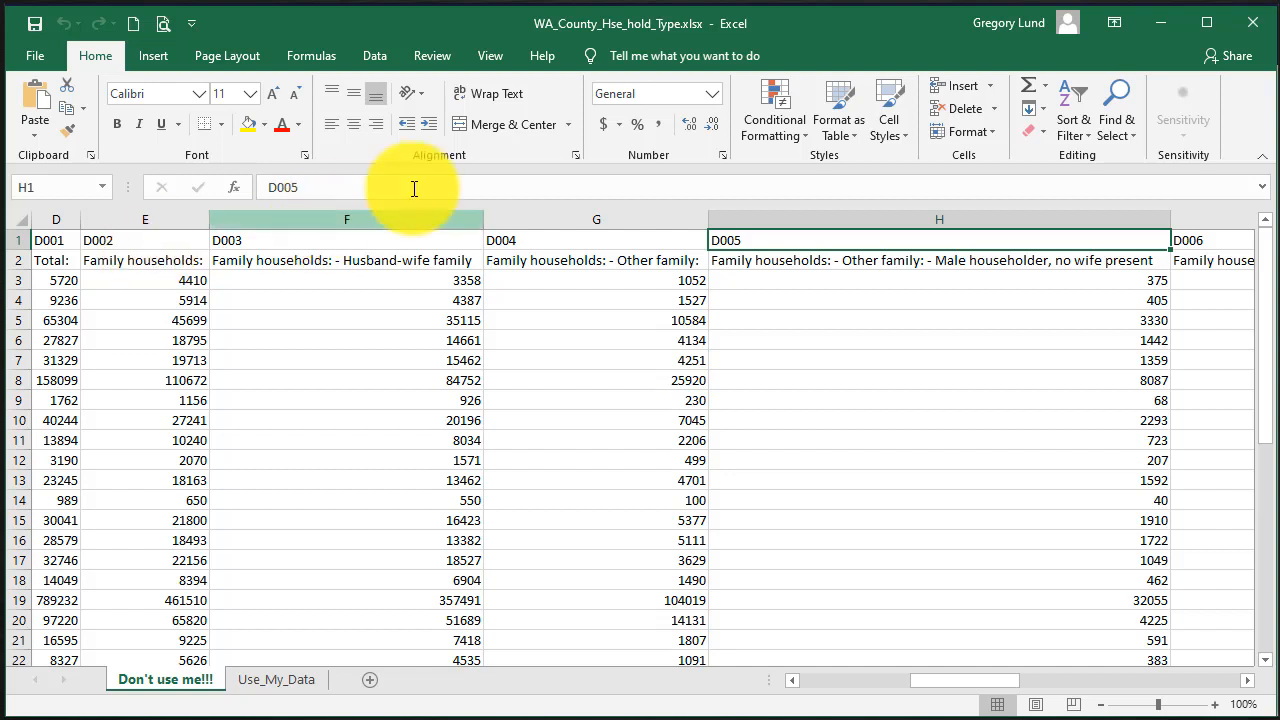
pyautogui.click(38, 24)
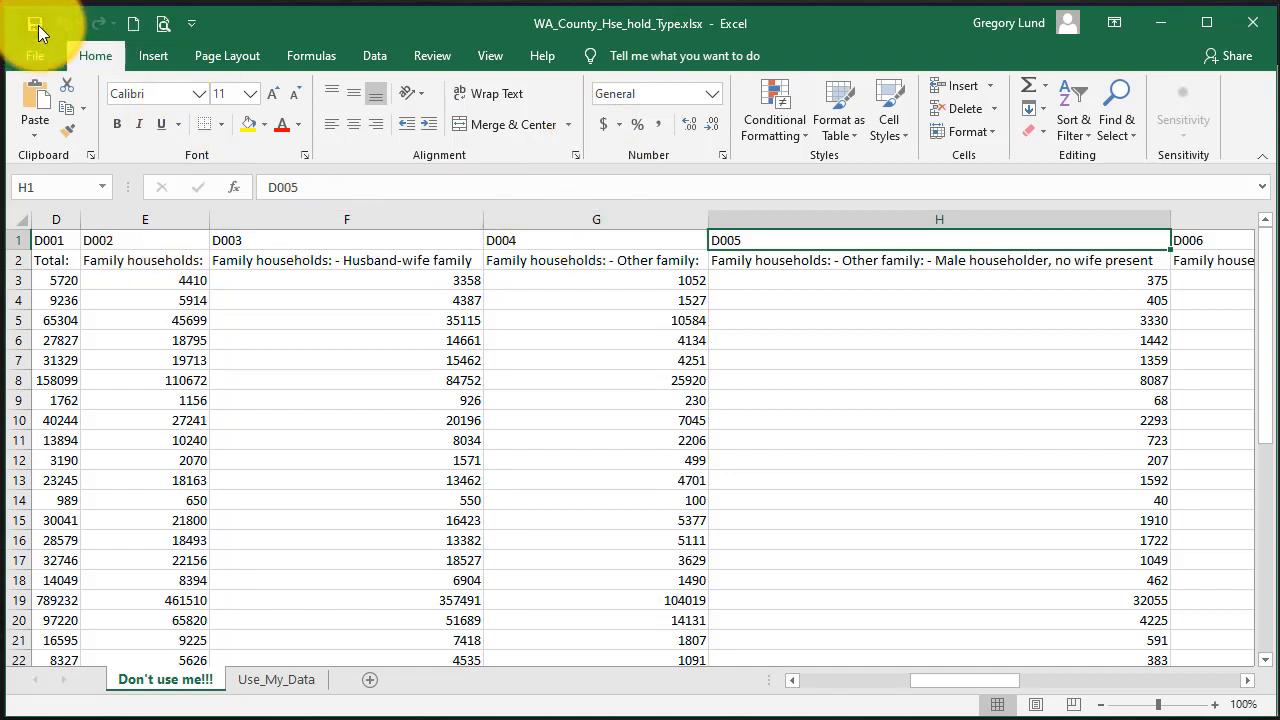
pyautogui.click(1253, 22)
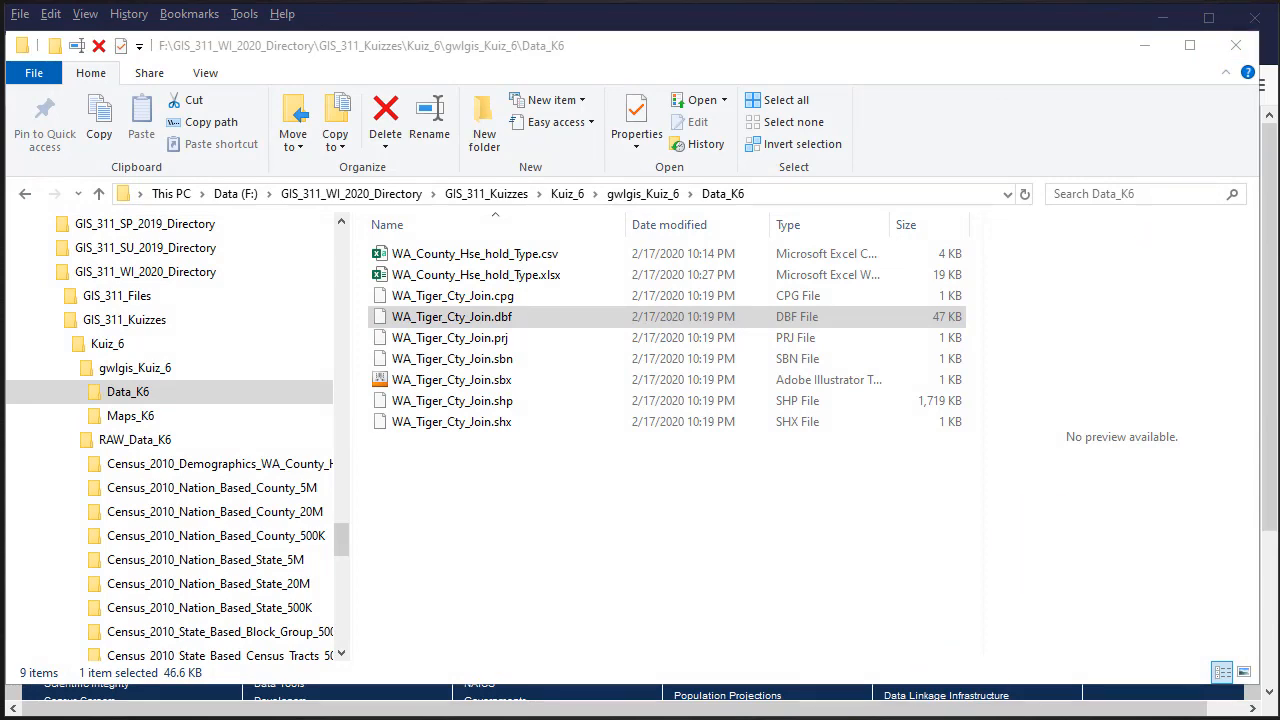
# Switch to ArcMap and collapse the County Based, State Based and State Based other data frames.
pyautogui.hotkey('alt', 'Tab')
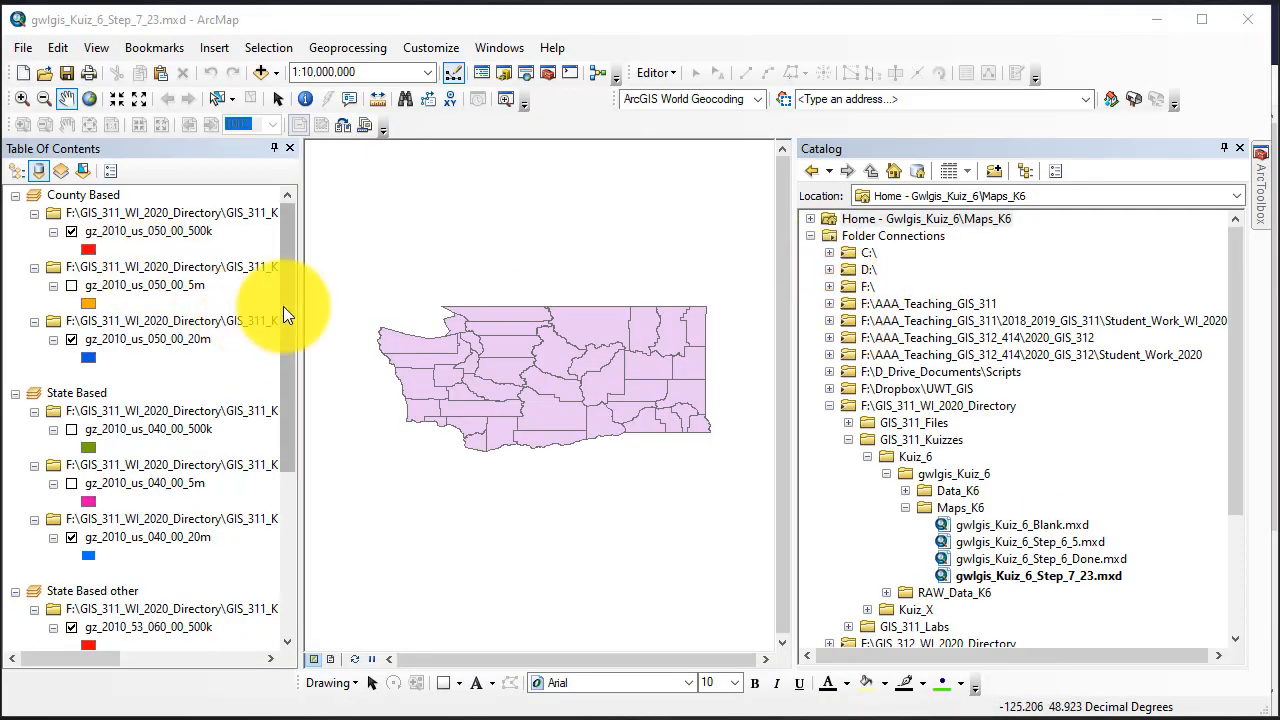
pyautogui.click(15, 195)
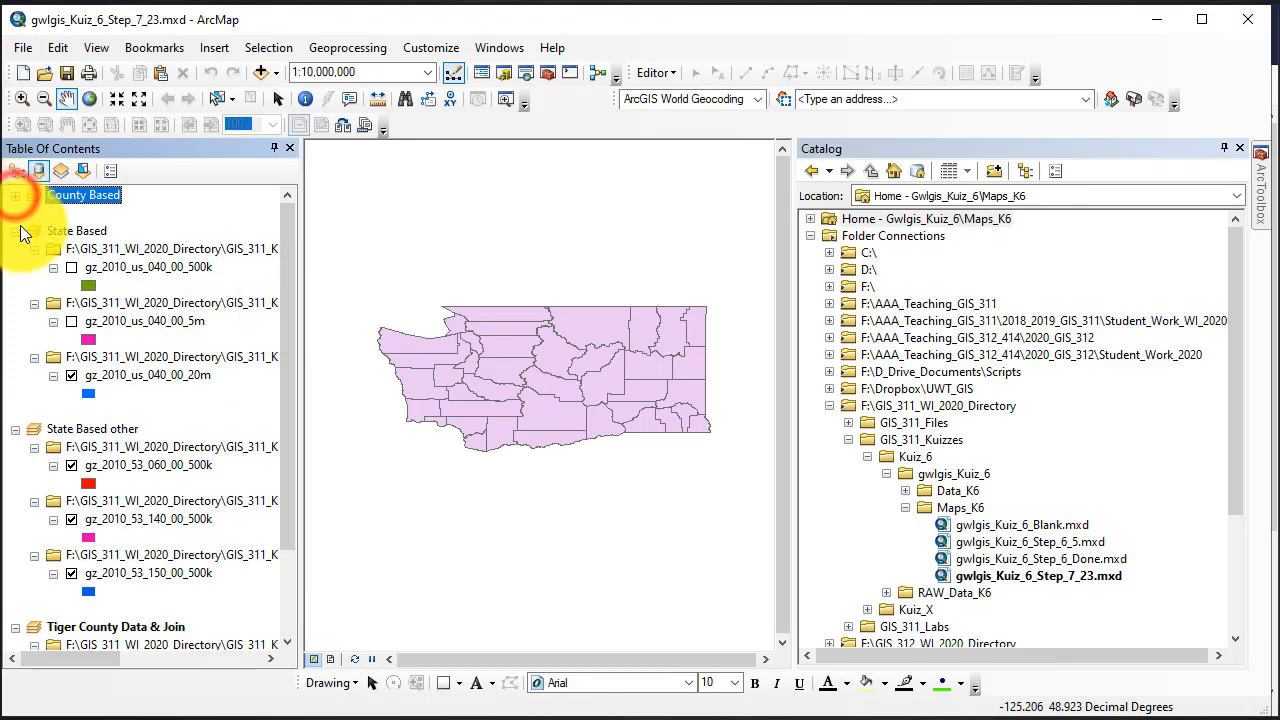
pyautogui.click(15, 231)
pyautogui.click(15, 267)
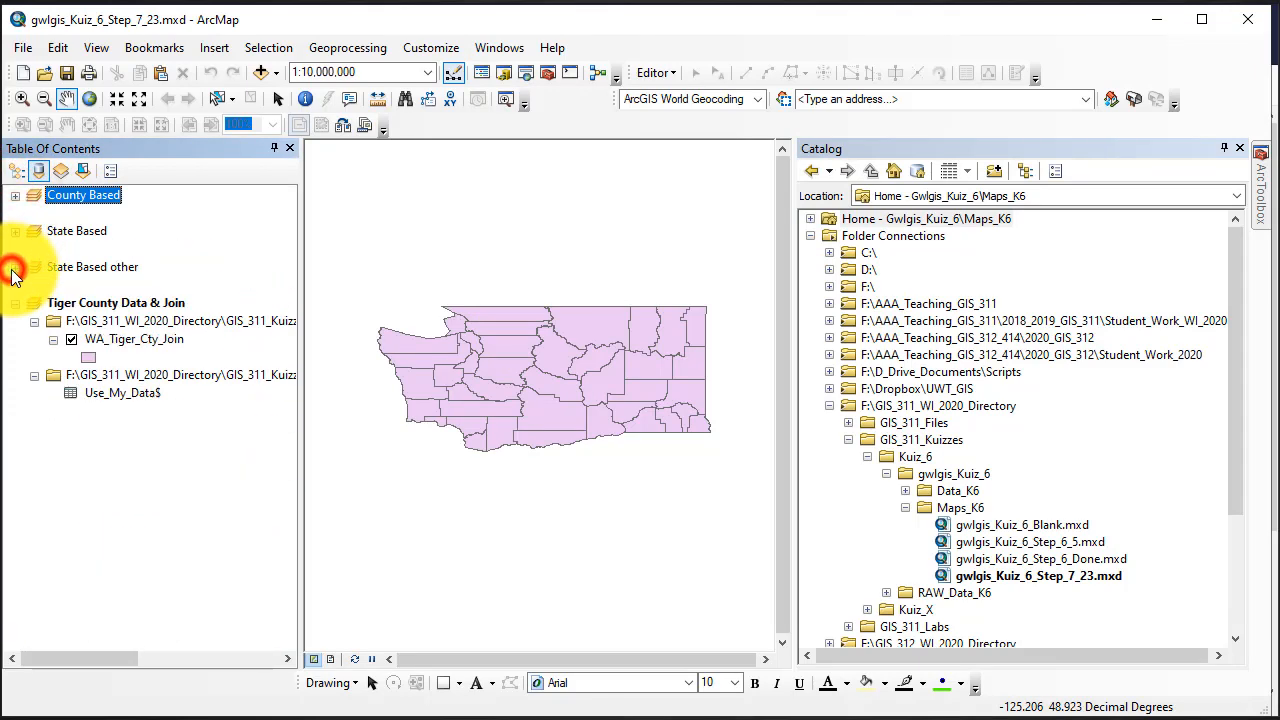
# Symbolize the WA_Tiger_Cty_Join layer by quantities with graduated colors, using D005 as the value field.
pyautogui.rightClick(137, 340)
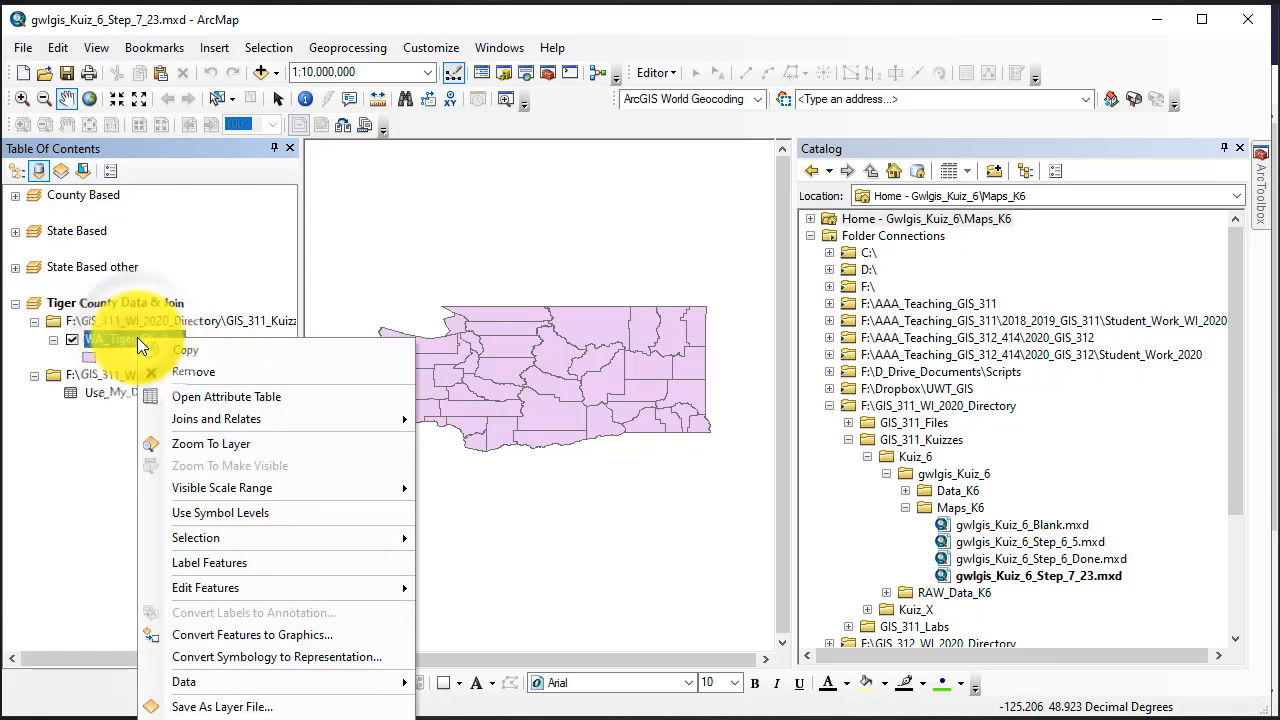
pyautogui.click(243, 719)
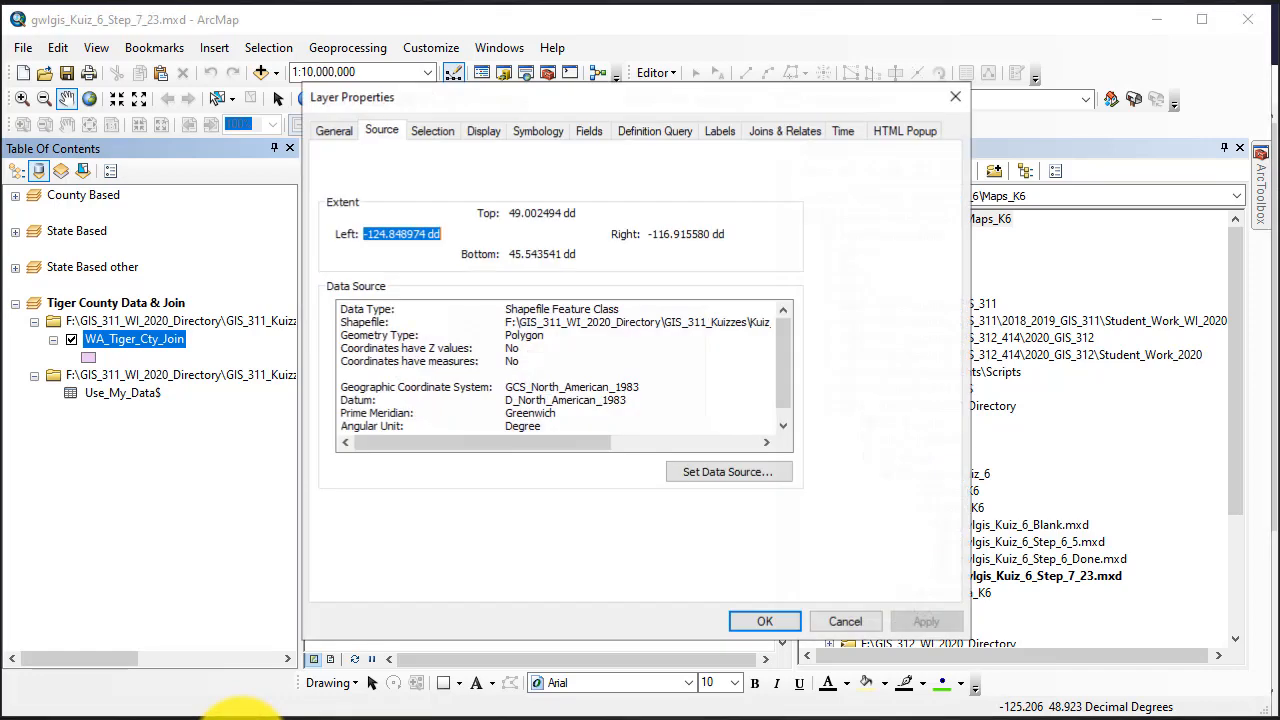
pyautogui.click(535, 132)
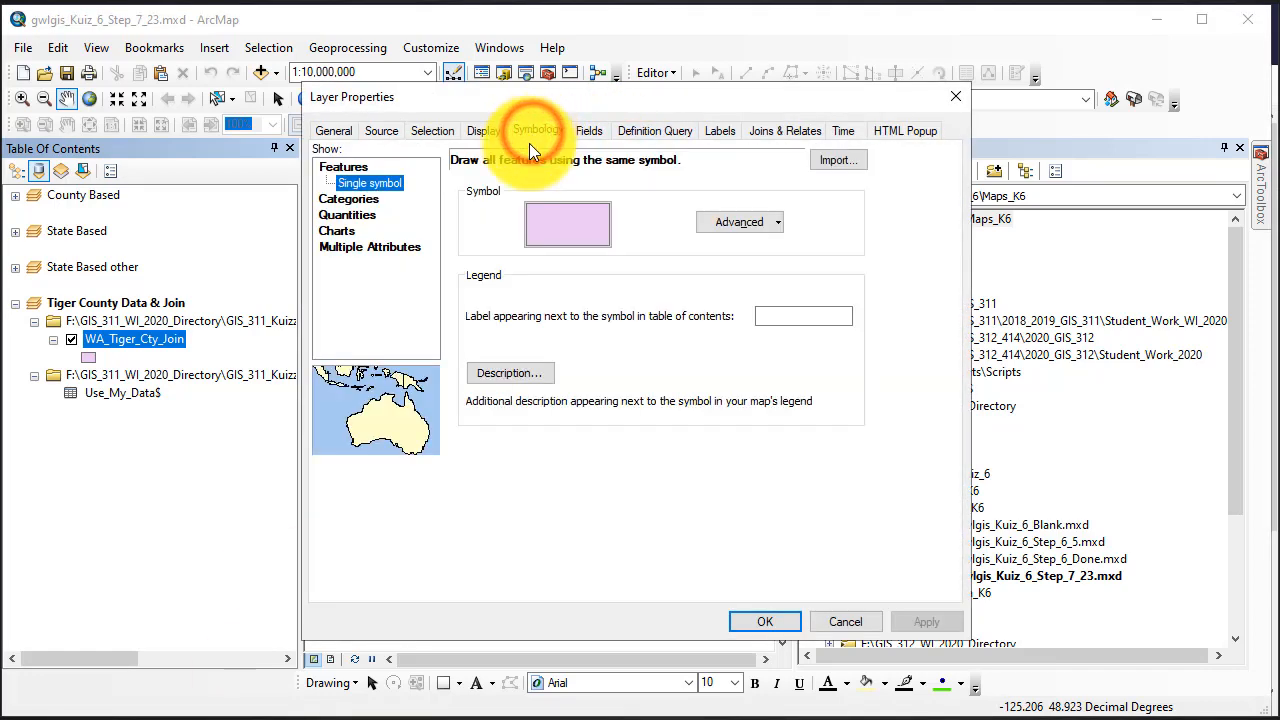
pyautogui.click(343, 198)
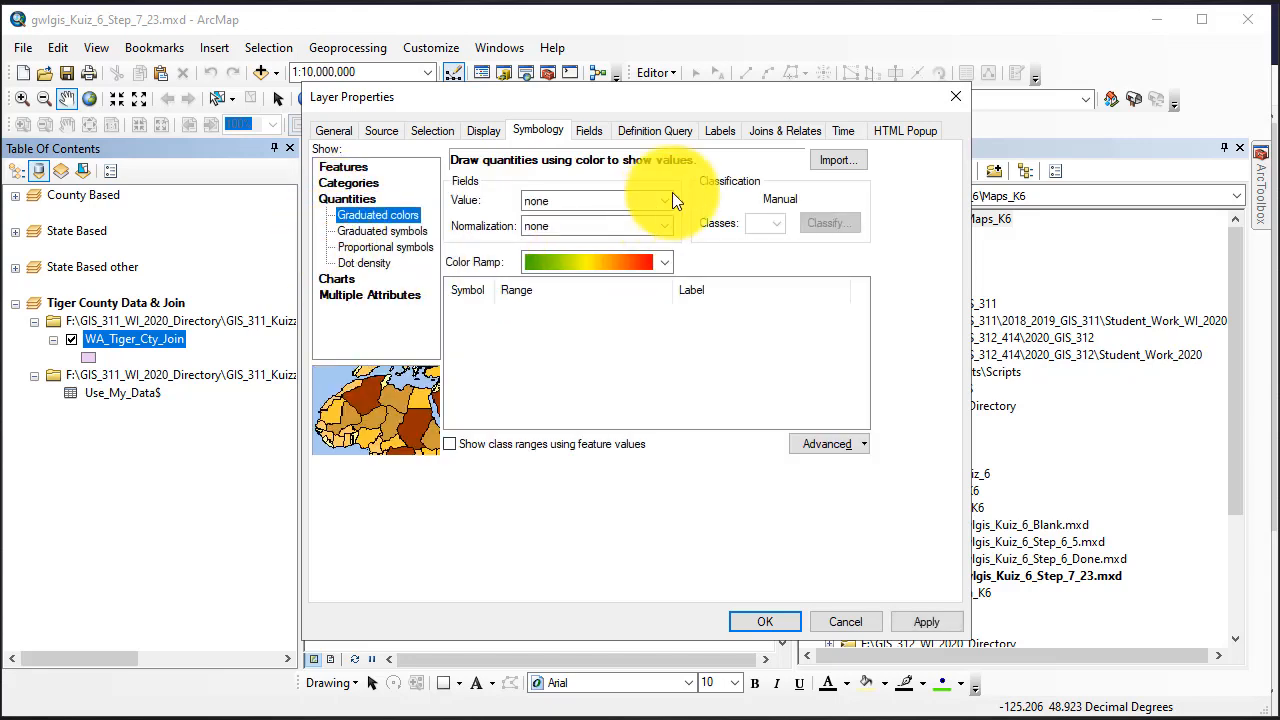
pyautogui.click(664, 202)
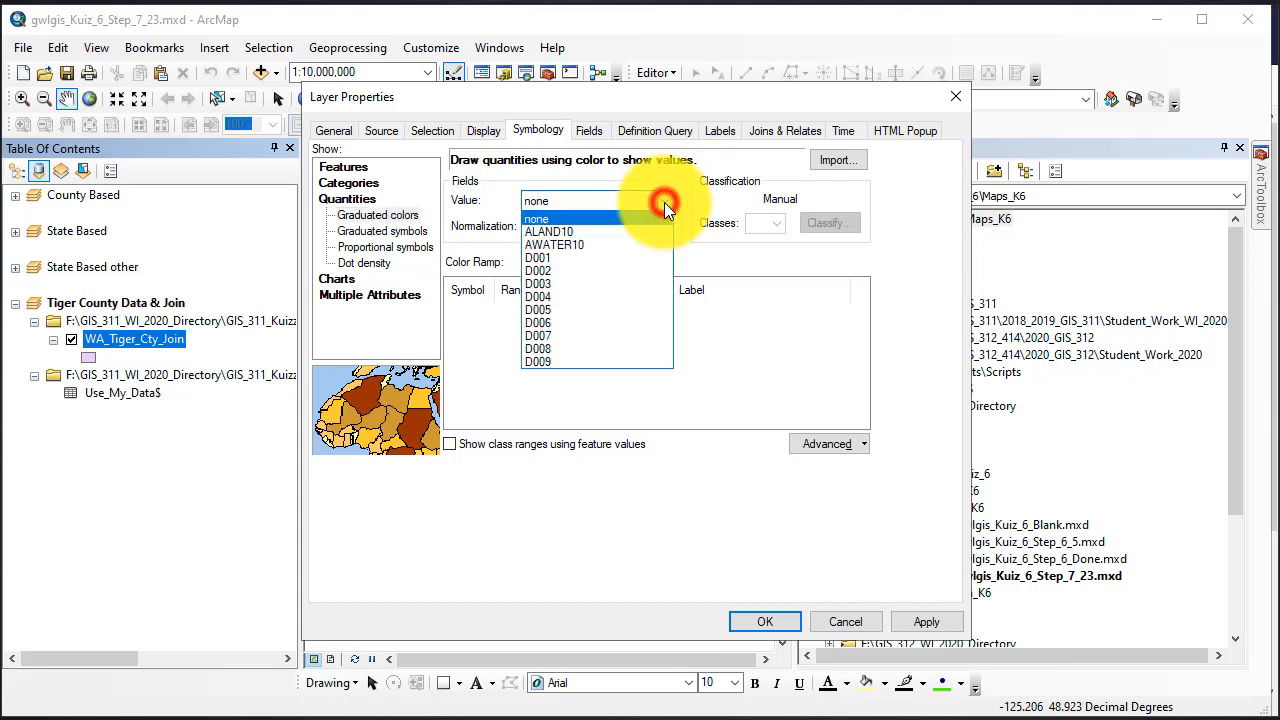
pyautogui.click(580, 306)
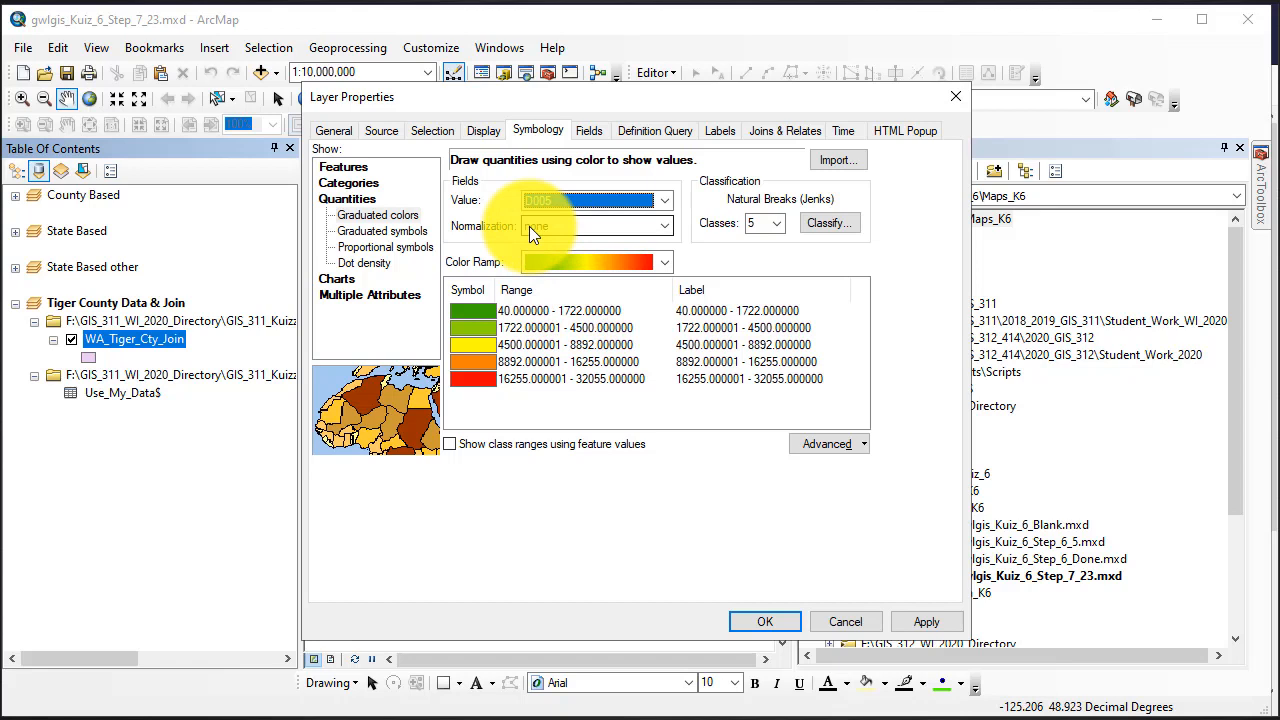
# Normalize the graduated colors by D002 and apply the symbology to the county layer.
pyautogui.click(664, 225)
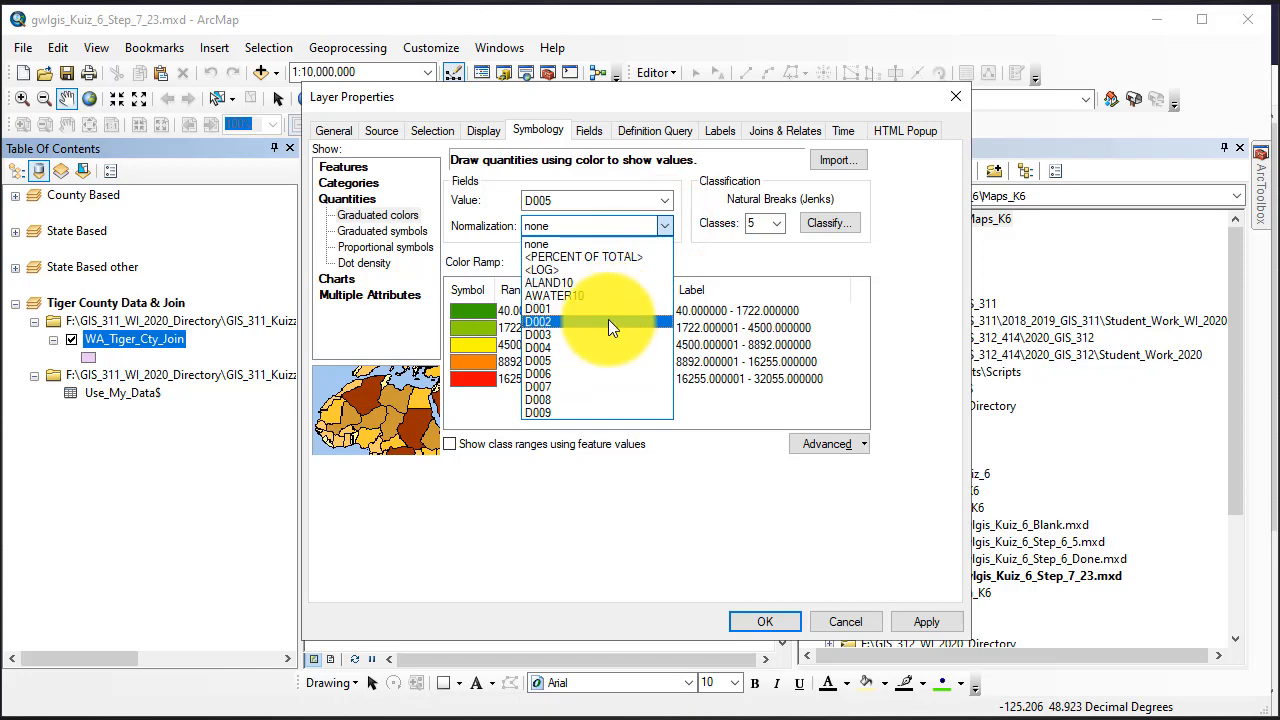
pyautogui.click(608, 320)
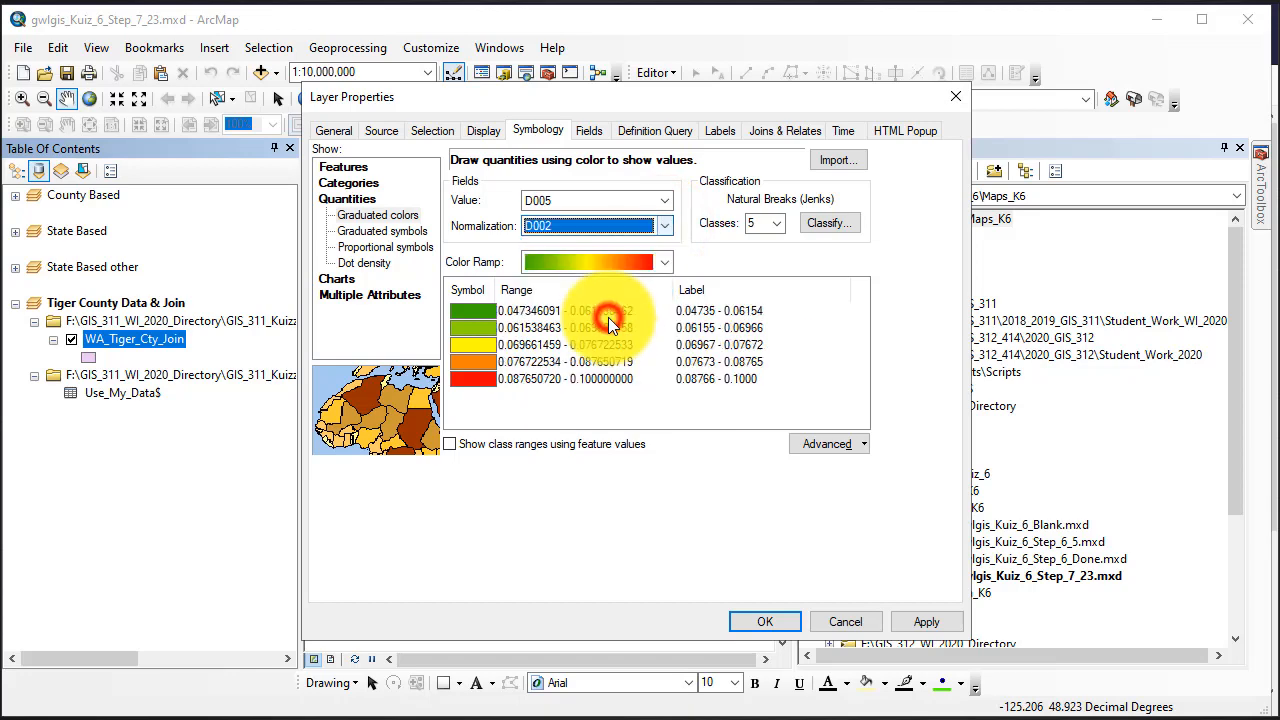
pyautogui.click(925, 622)
pyautogui.click(761, 622)
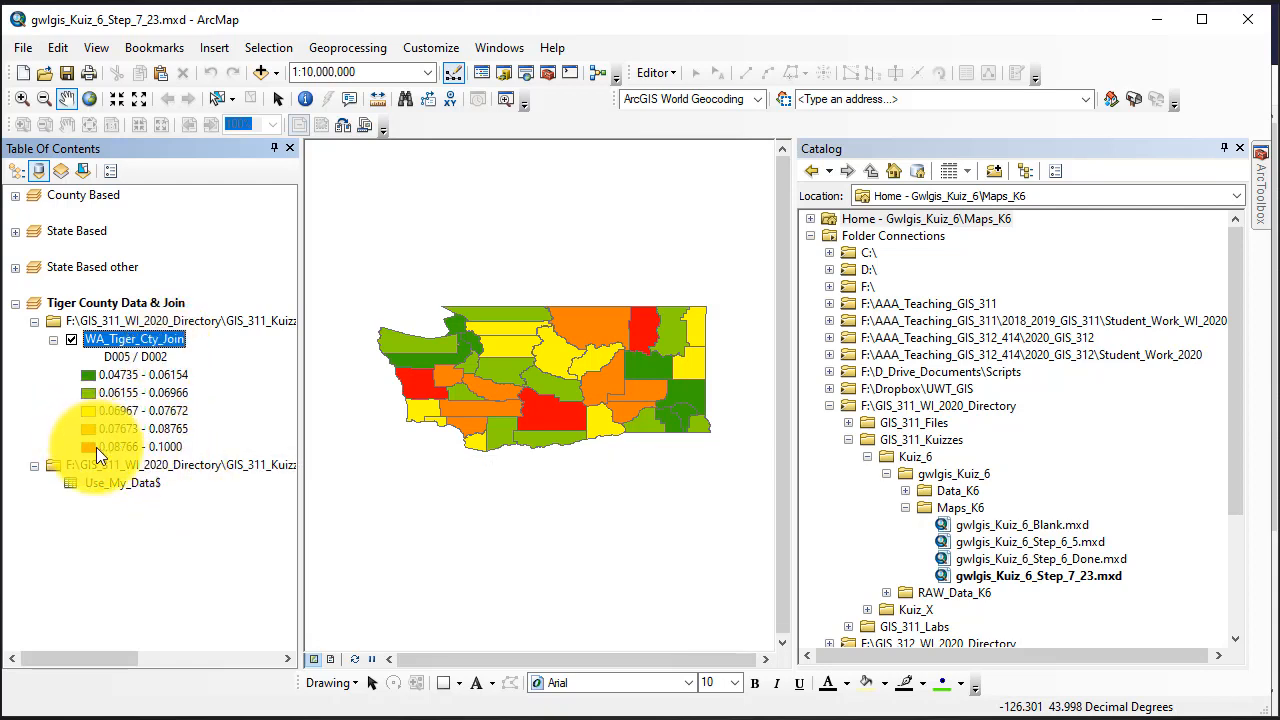
# Open the symbology properties of the WA_Tiger_Cty_Join layer and bring up the options for all class symbols.
pyautogui.rightClick(139, 342)
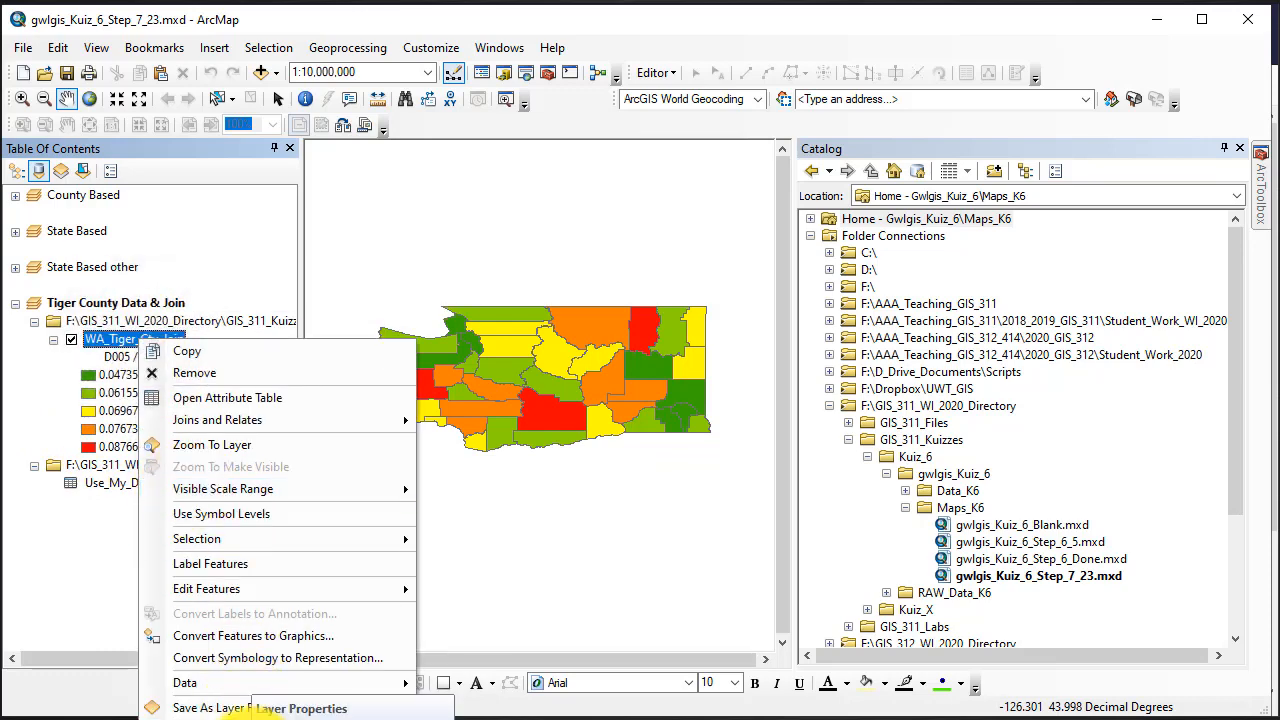
pyautogui.click(245, 709)
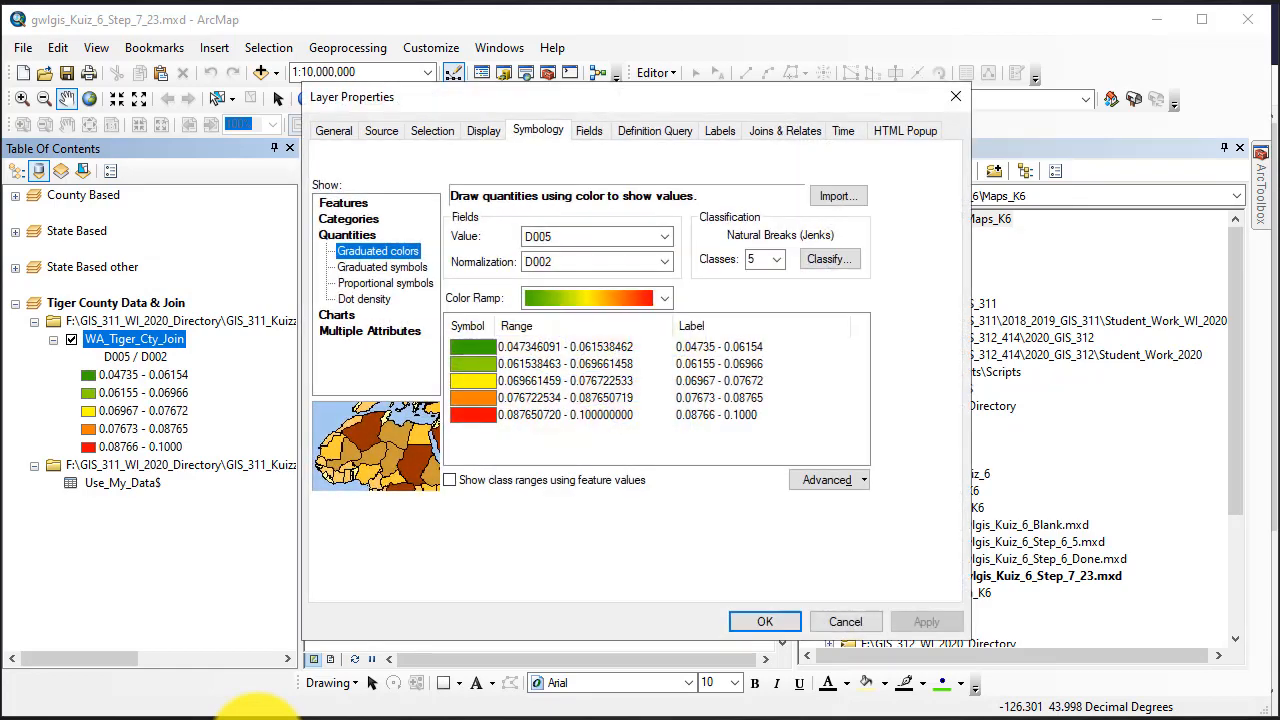
pyautogui.click(468, 323)
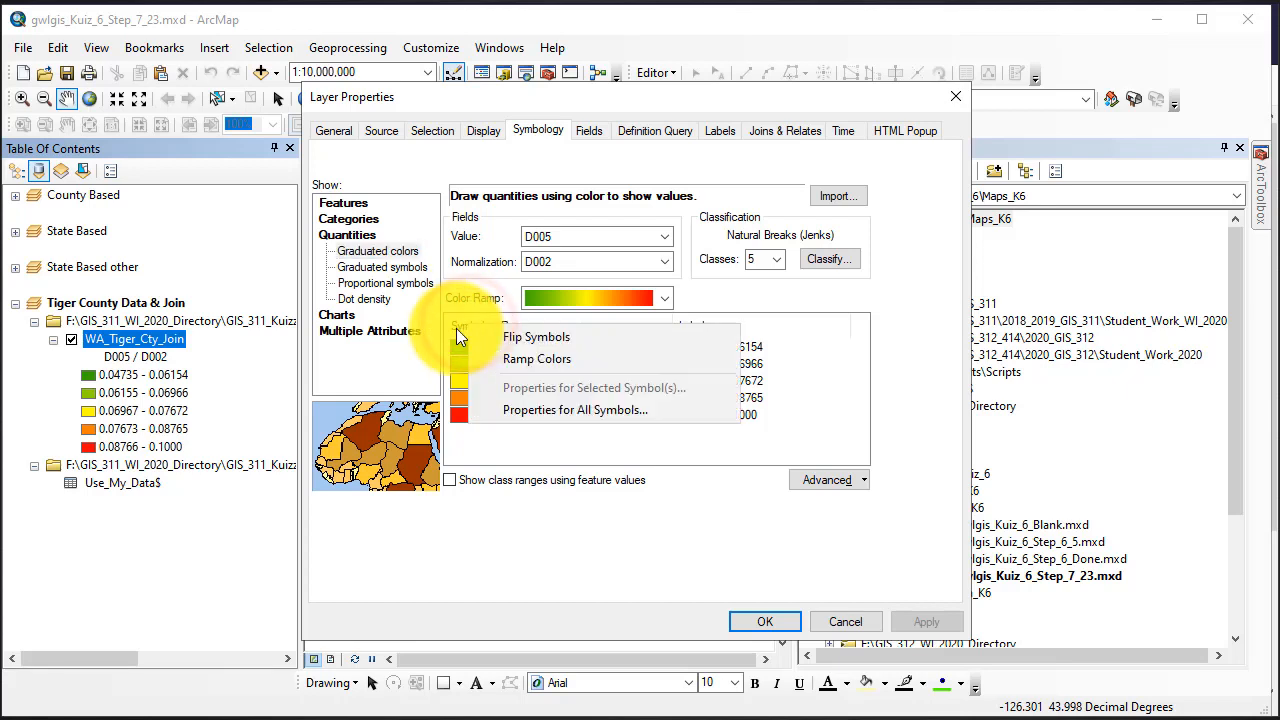
pyautogui.click(541, 409)
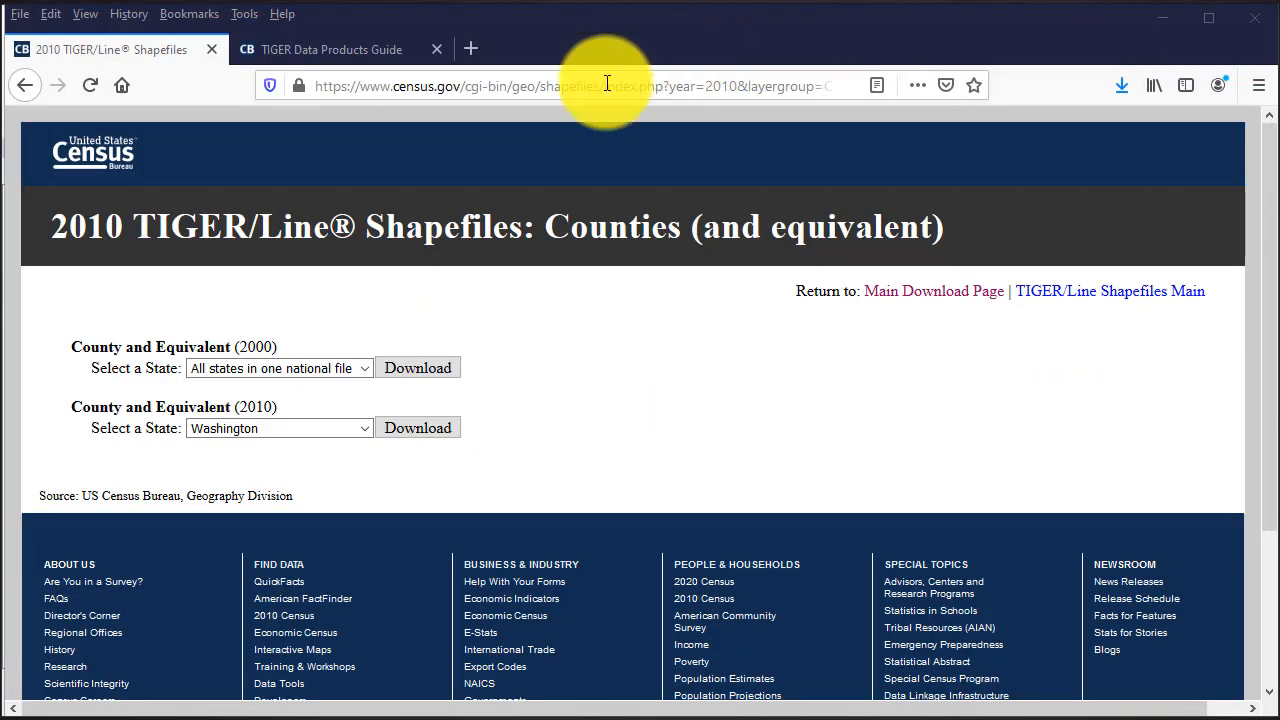
# Switch to Firefox, search for colorbrewer 2 in a new tab and open the ColorBrewer: Color Advice for Maps site.
pyautogui.click(470, 48)
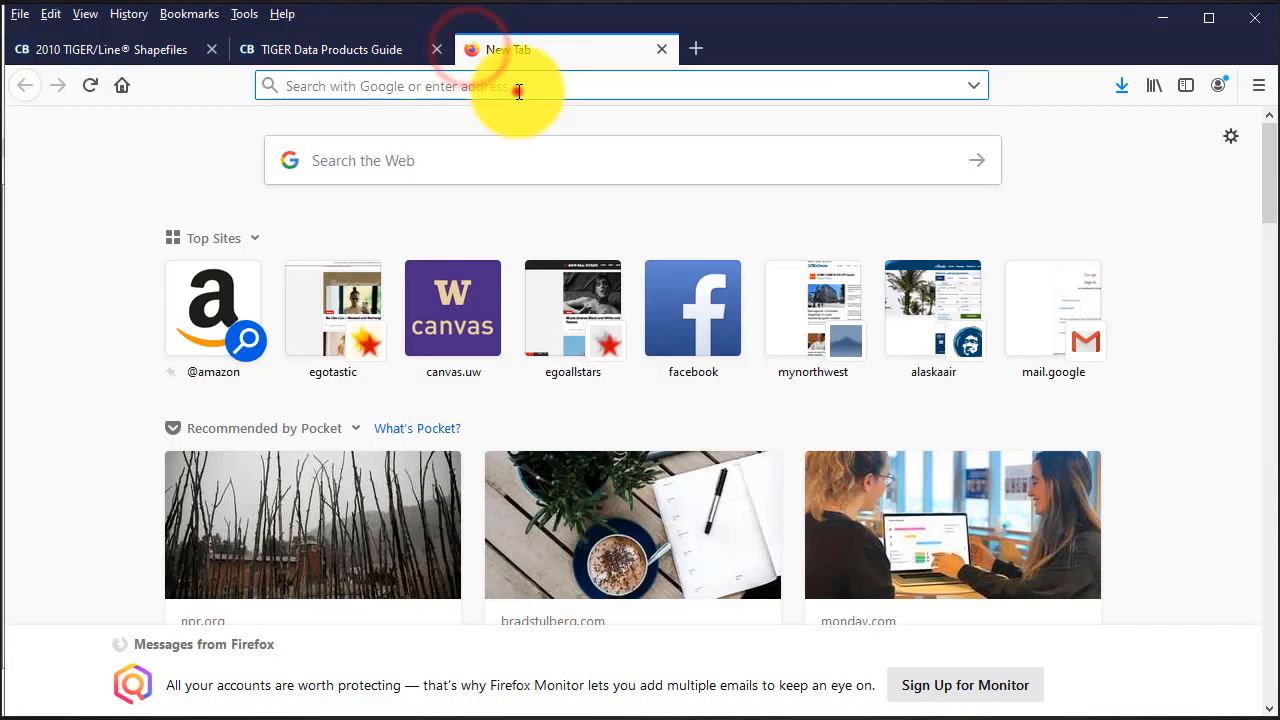
pyautogui.write('co')
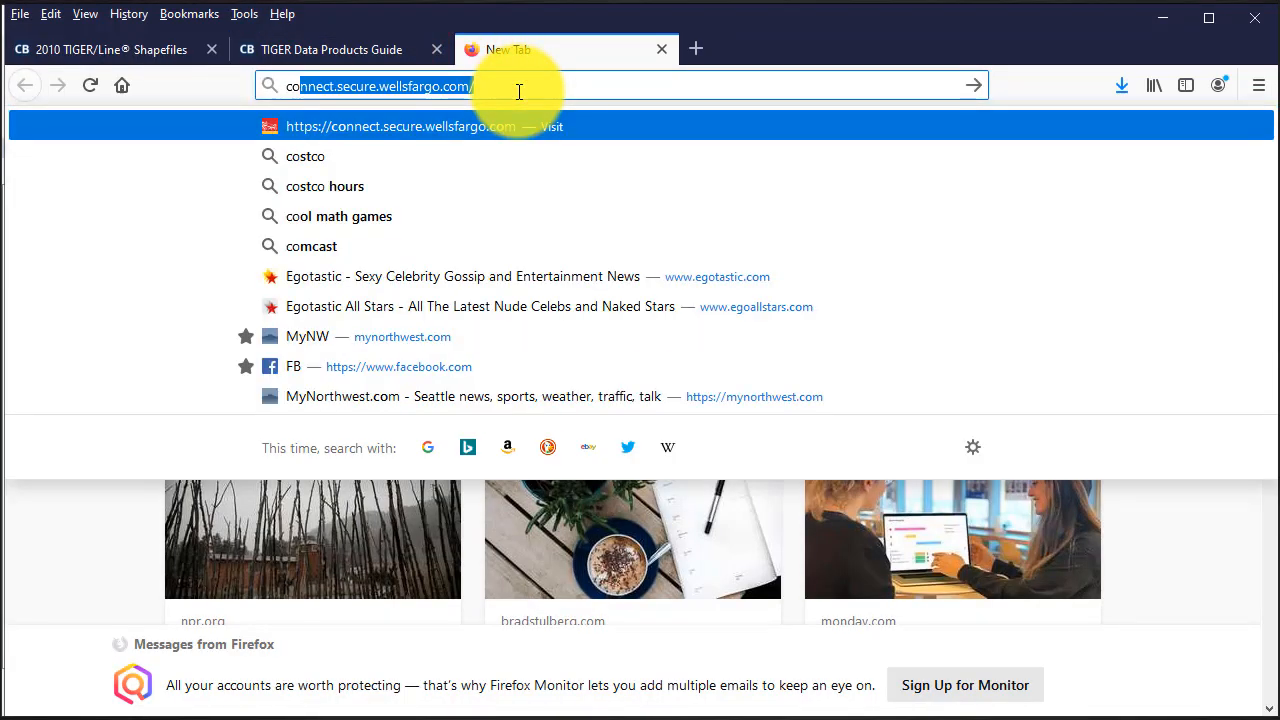
pyautogui.write('lorbre')
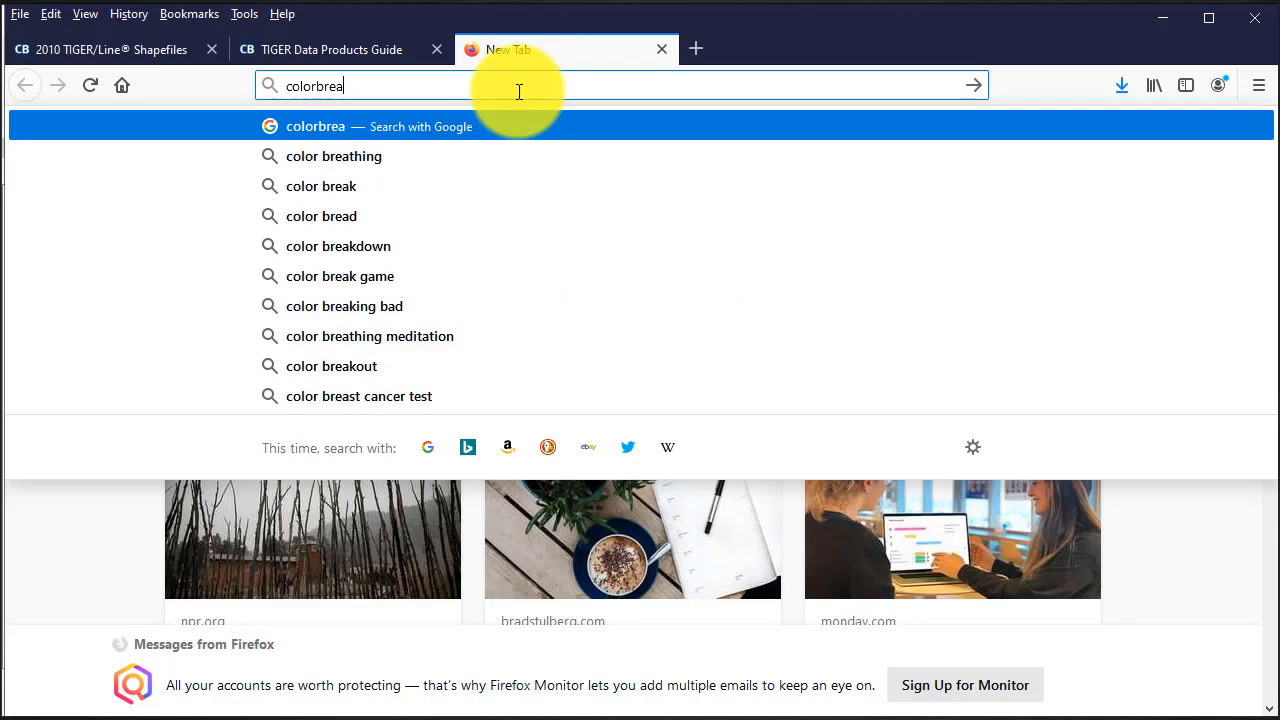
pyautogui.write('wer 2')
pyautogui.press('Return')
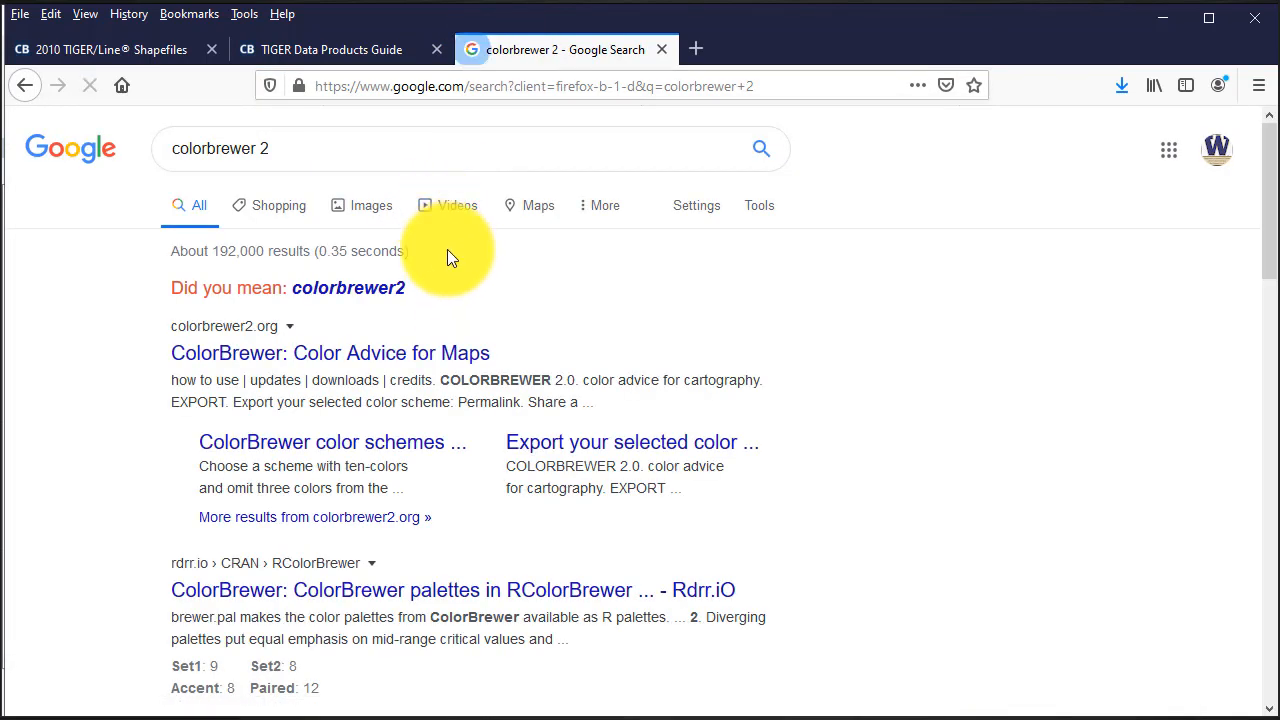
pyautogui.click(356, 292)
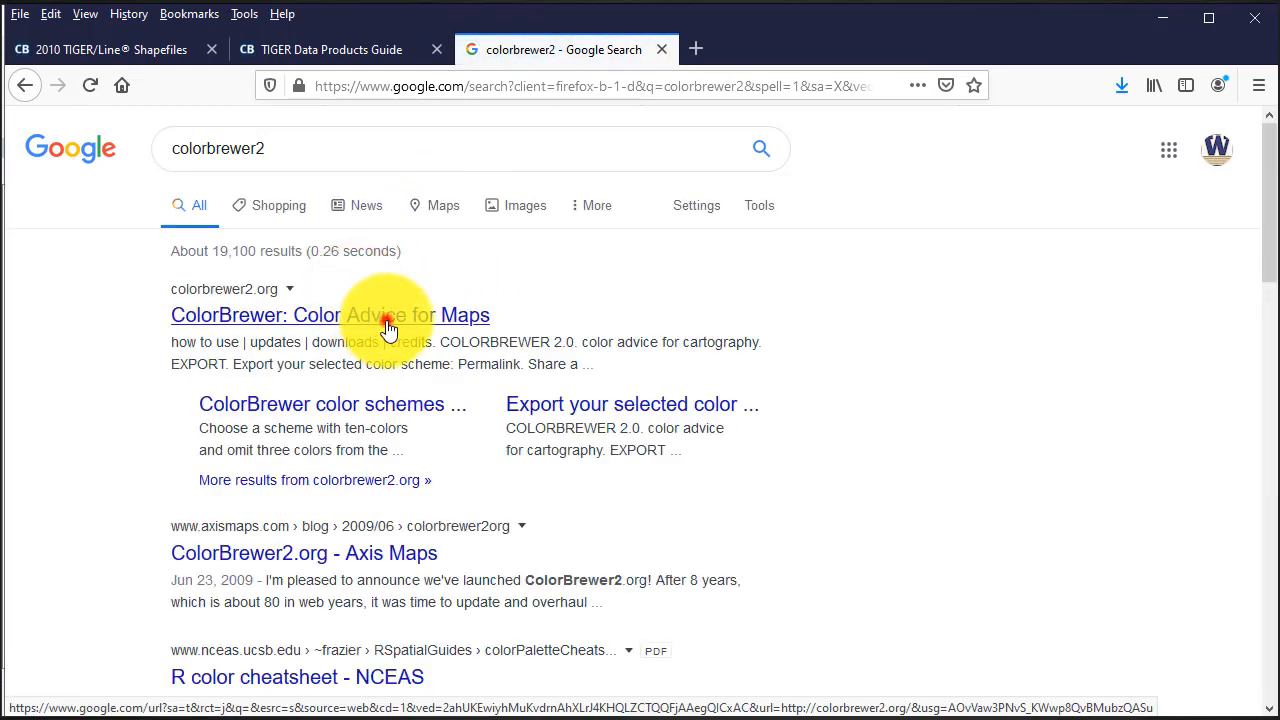
pyautogui.click(389, 325)
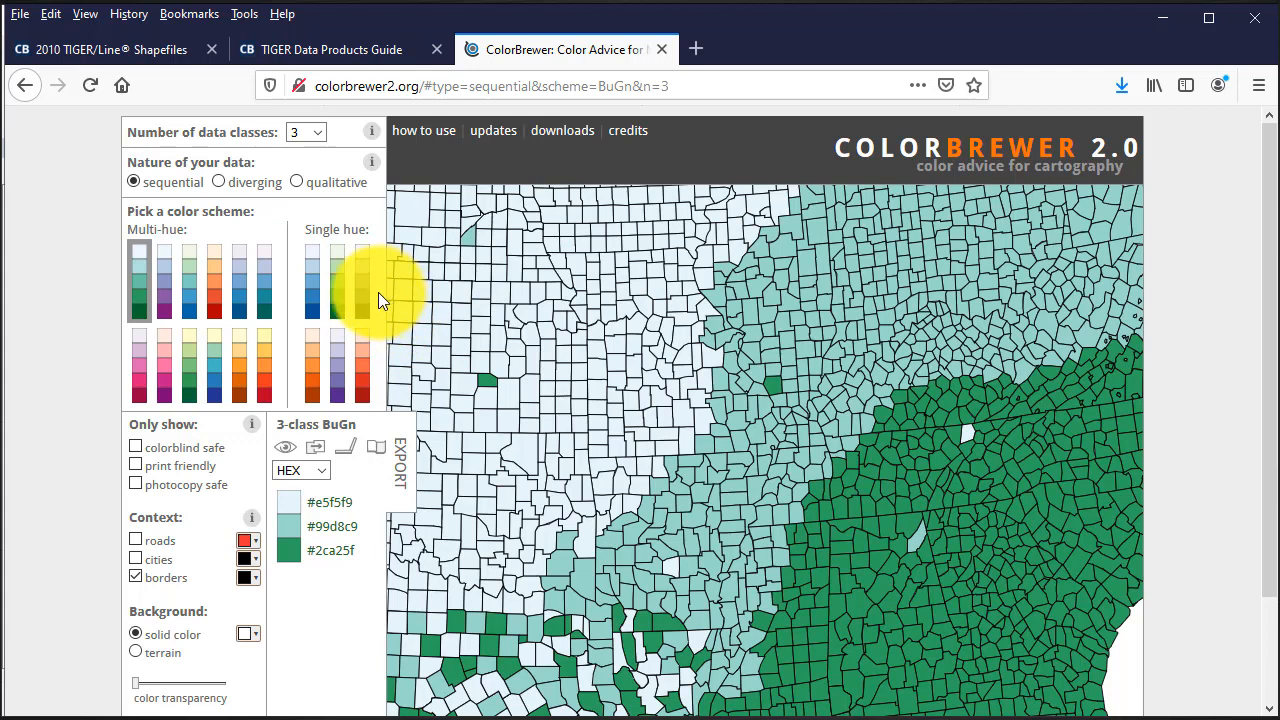
# Choose the sequential single-hue Purples scheme with 5 data classes and list its colors as RGB values.
pyautogui.click(316, 131)
pyautogui.click(299, 205)
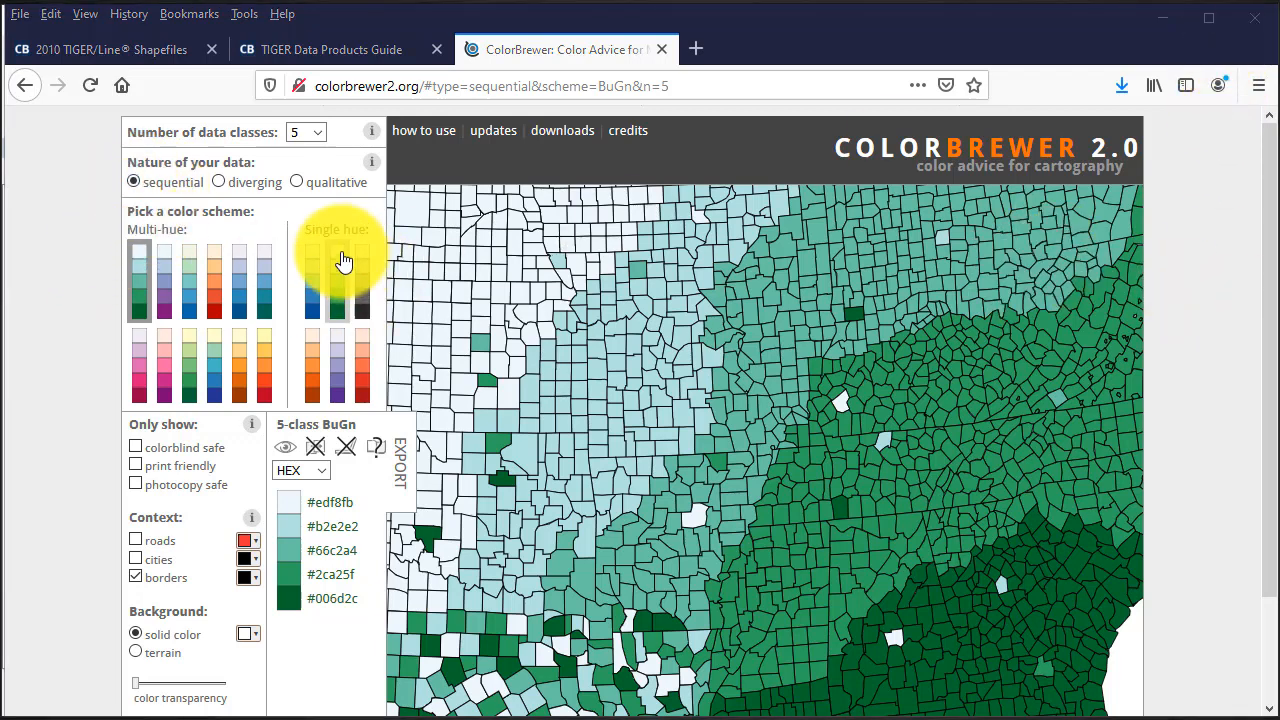
pyautogui.click(340, 363)
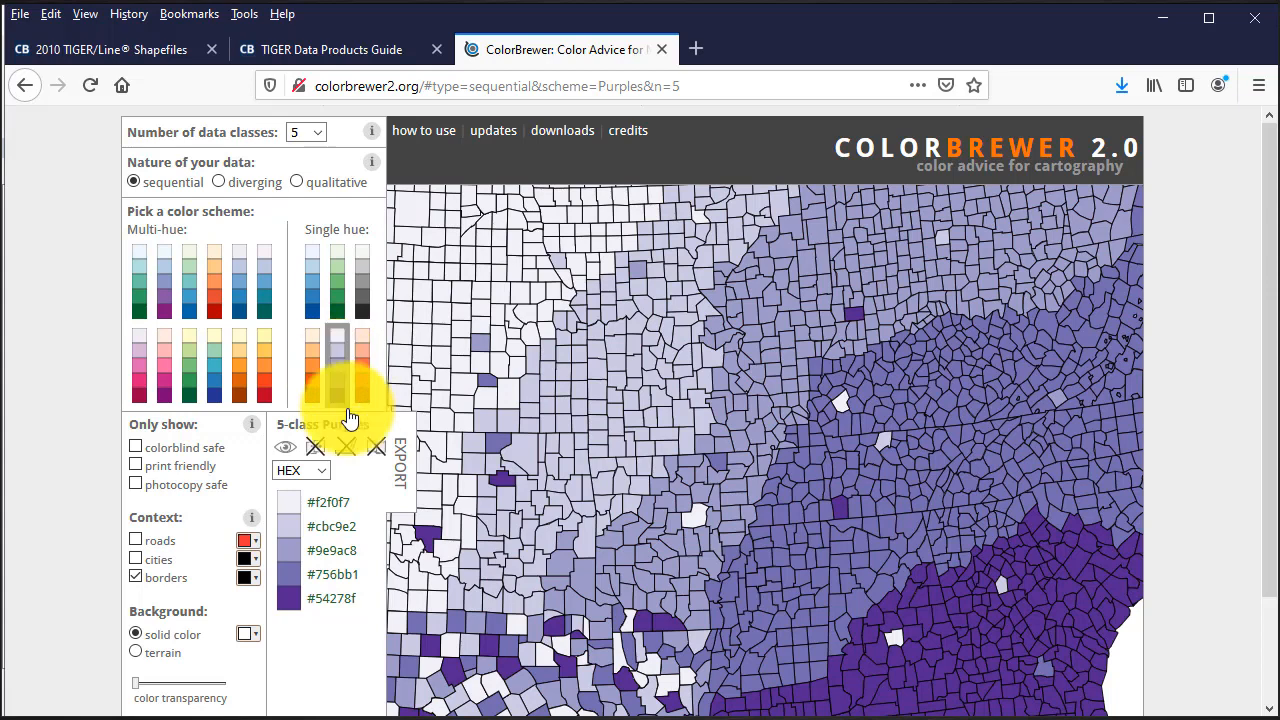
pyautogui.moveTo(578, 418)
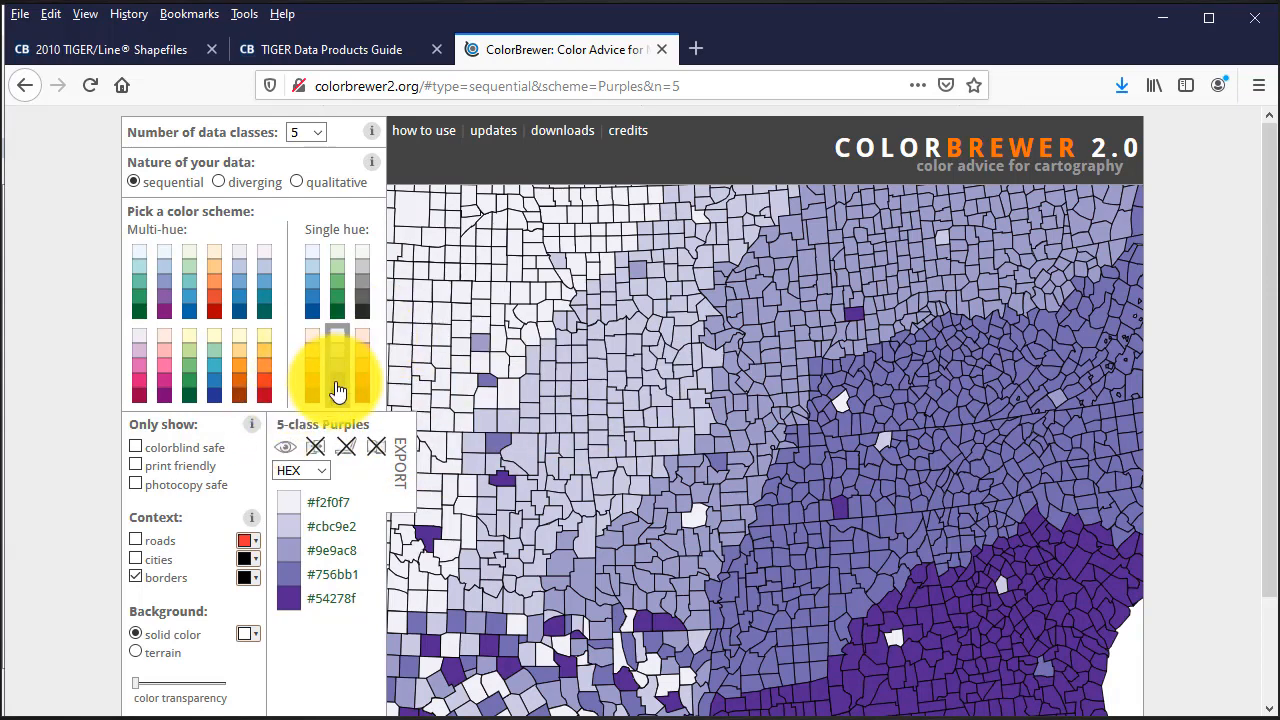
pyautogui.scroll(-2, 571, 366)
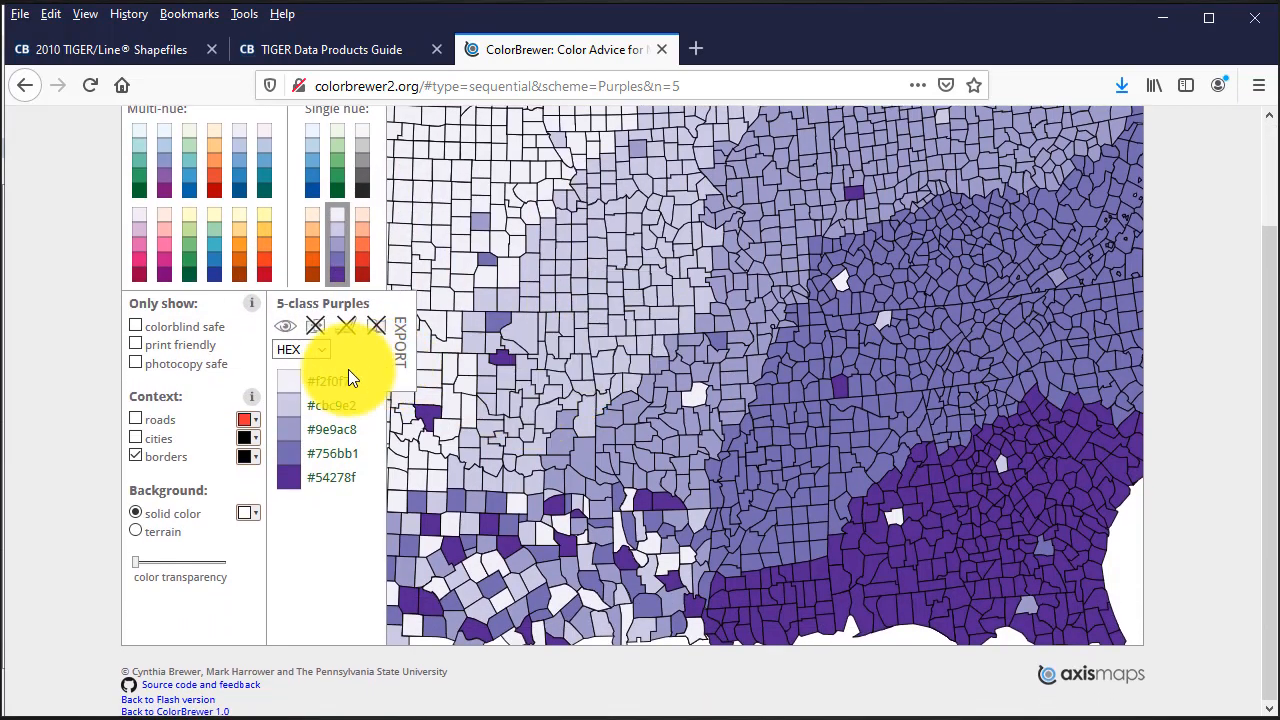
pyautogui.click(320, 348)
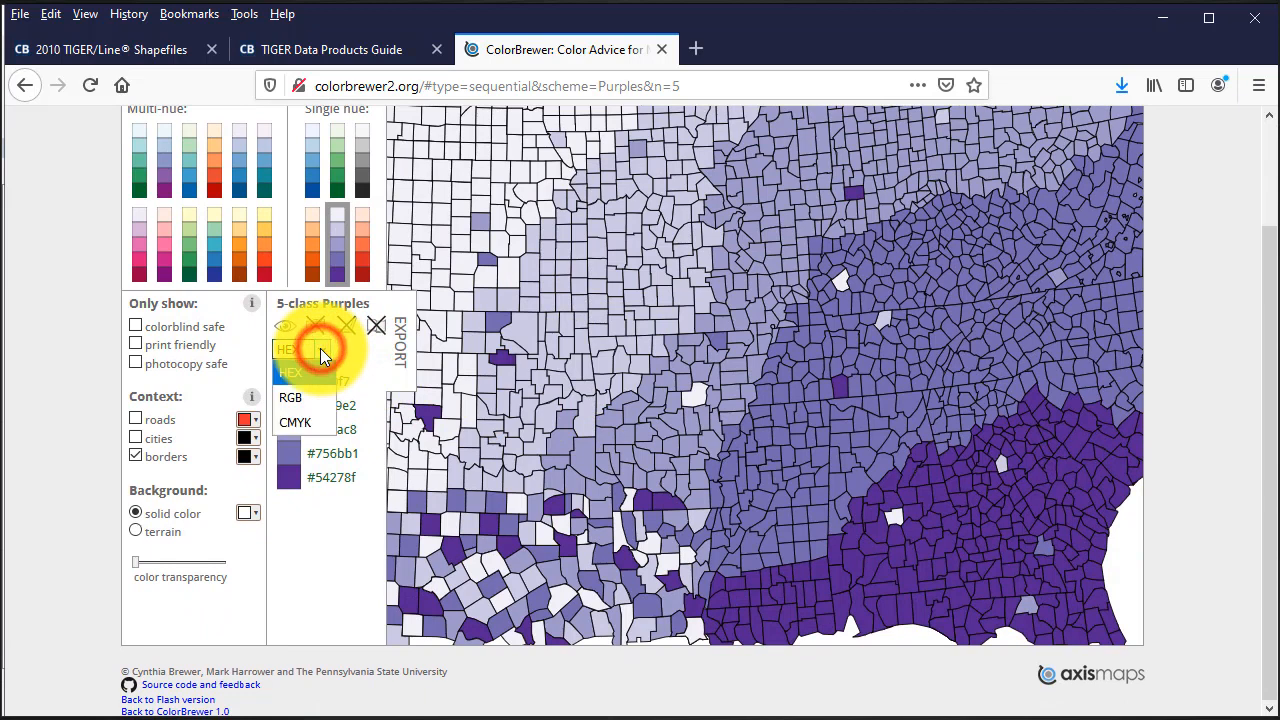
pyautogui.click(295, 397)
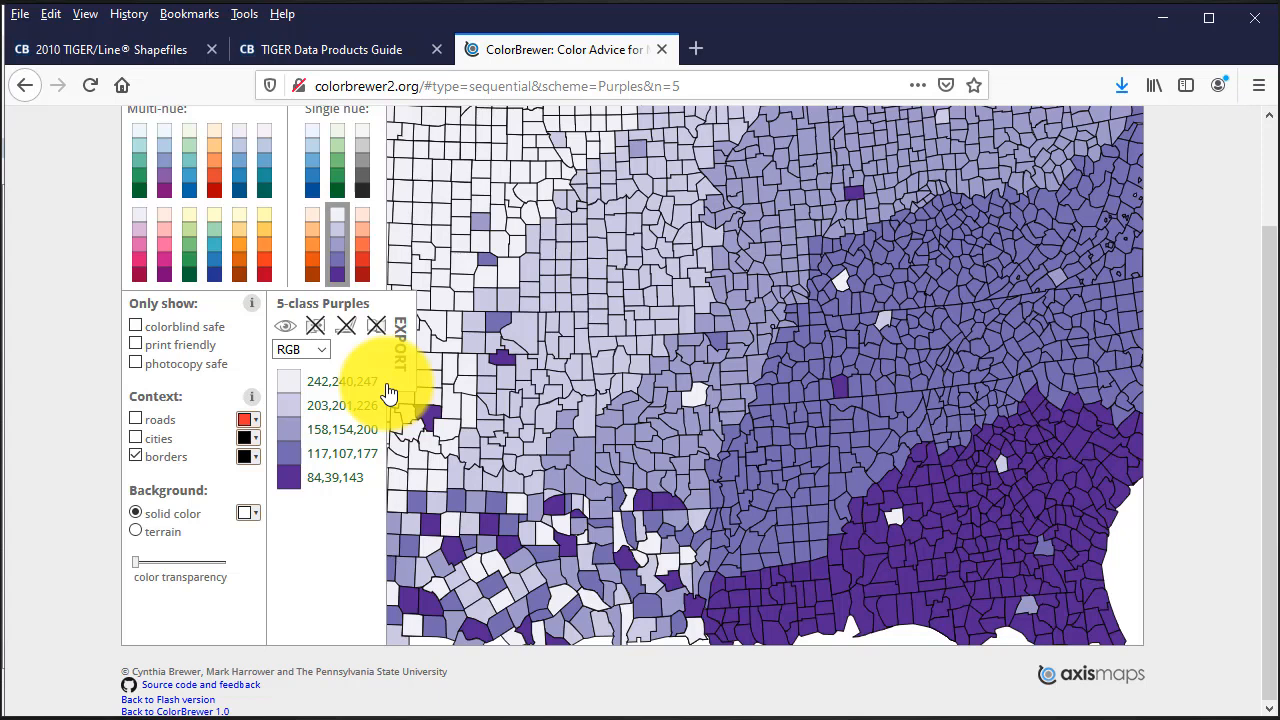
# Capture a screenshot of the 5-class Purples legend with its RGB values.
pyautogui.moveTo(615, 447)
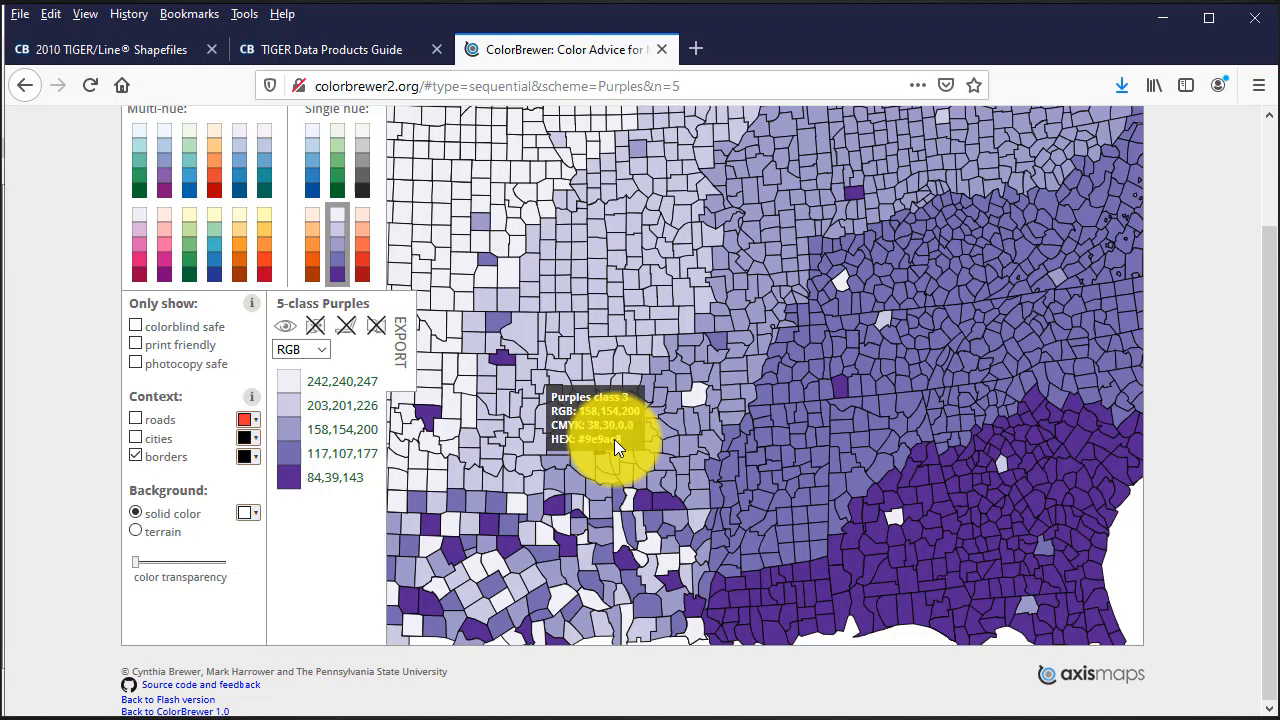
pyautogui.press('Print')
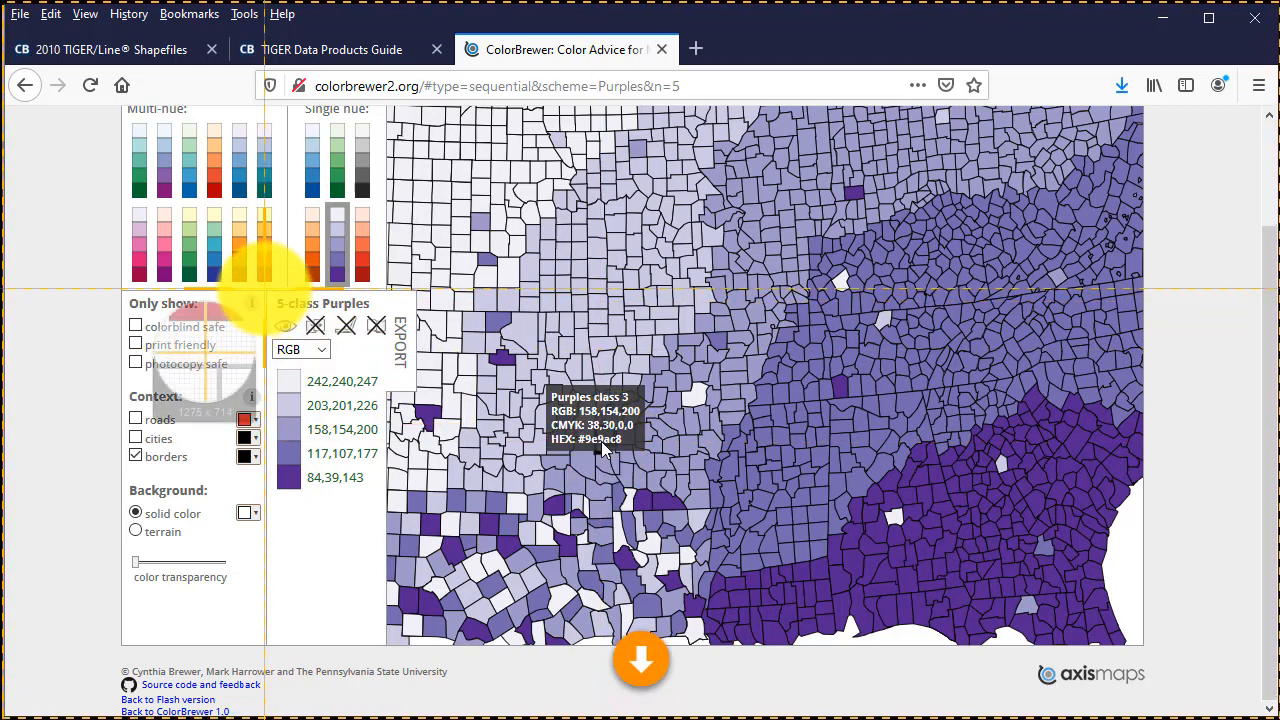
pyautogui.moveTo(265, 290); pyautogui.dragTo(397, 506)
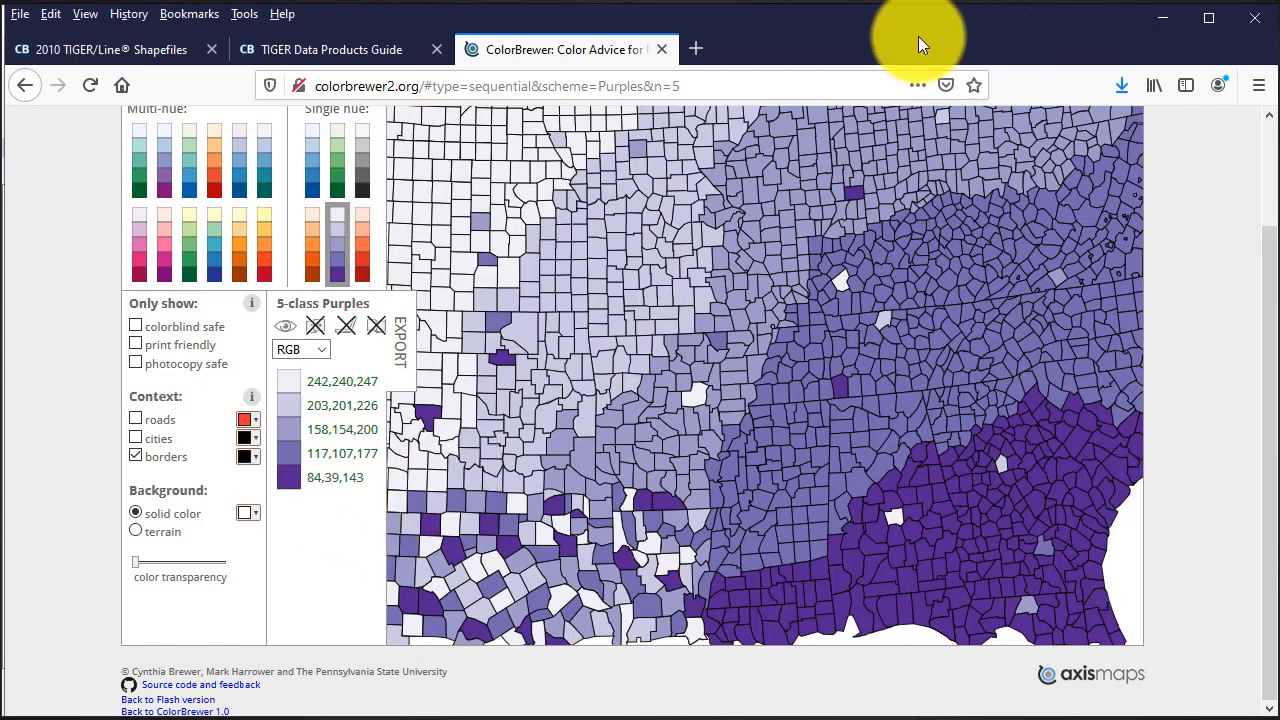
# Return to ArcMap and open a custom fill color for the lowest class symbol, using the RGB color model.
pyautogui.click(1163, 17)
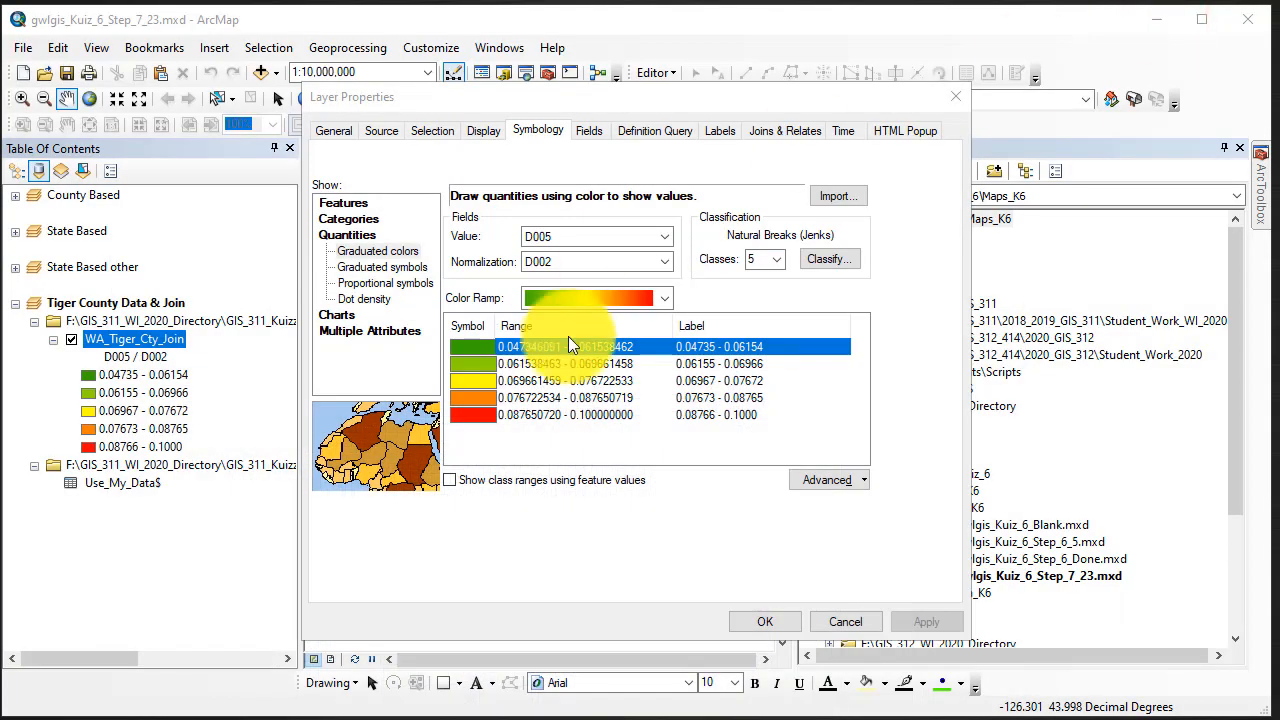
pyautogui.doubleClick(478, 347)
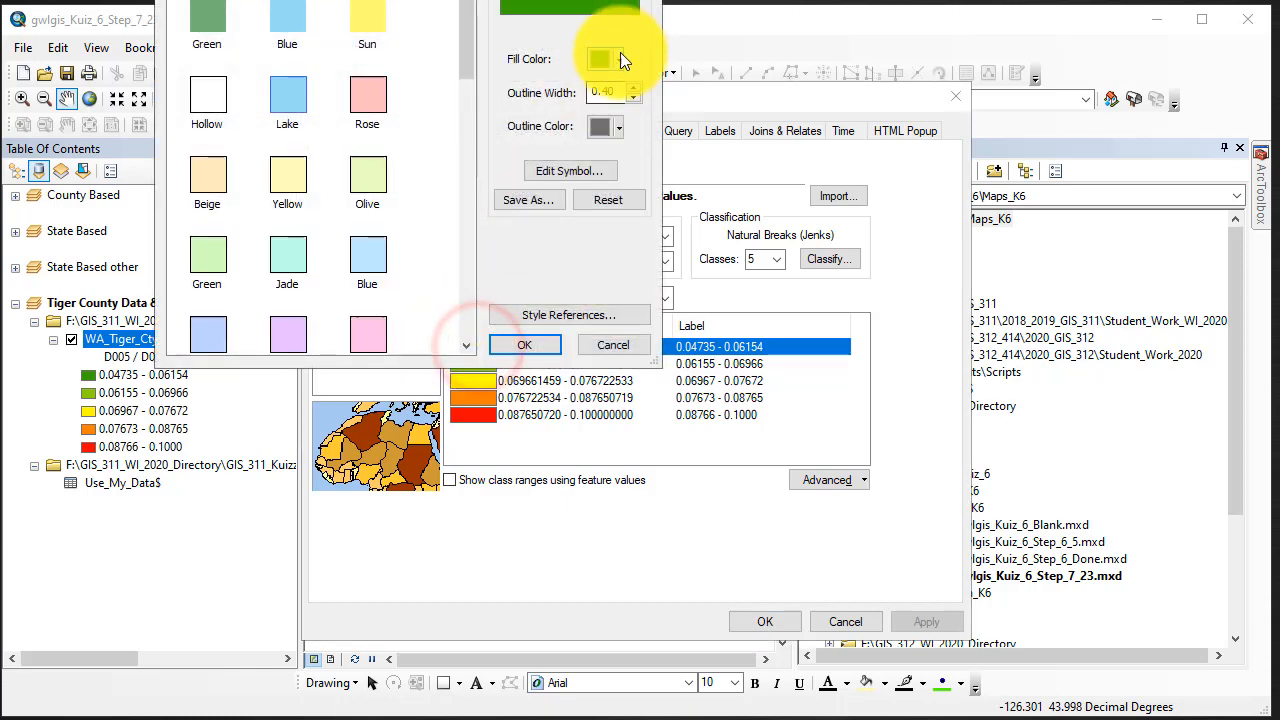
pyautogui.click(612, 60)
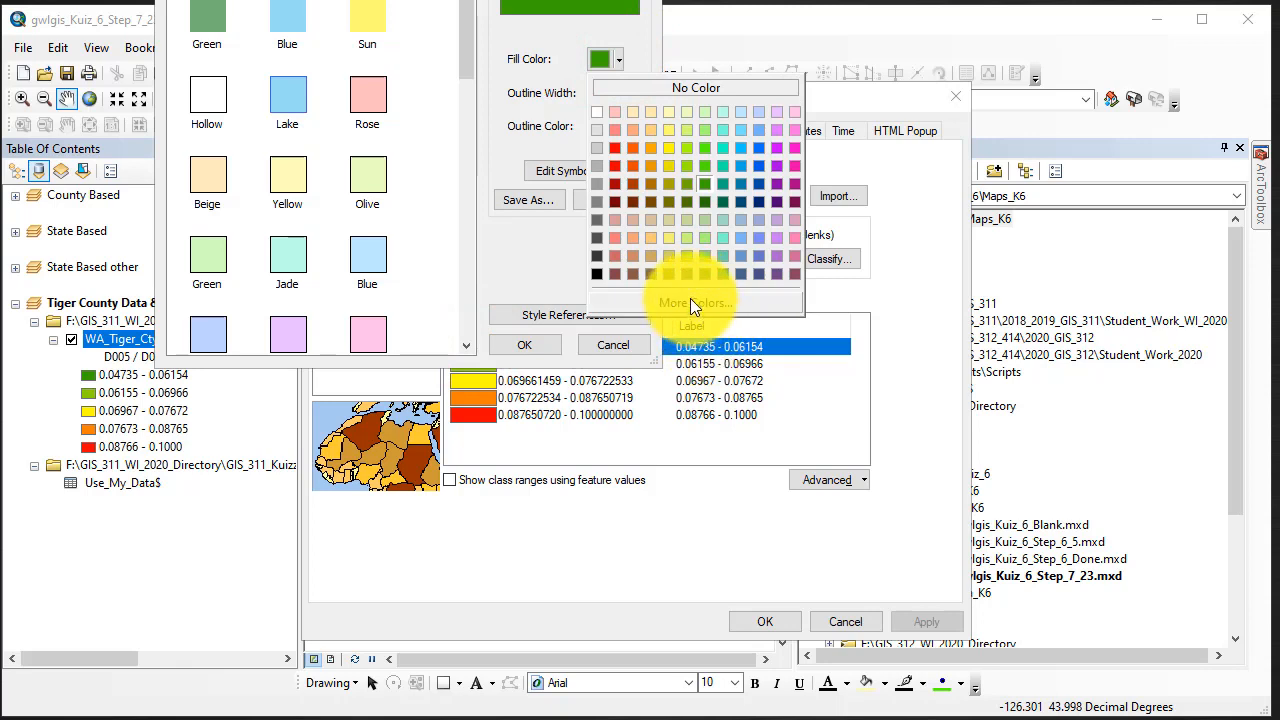
pyautogui.click(690, 298)
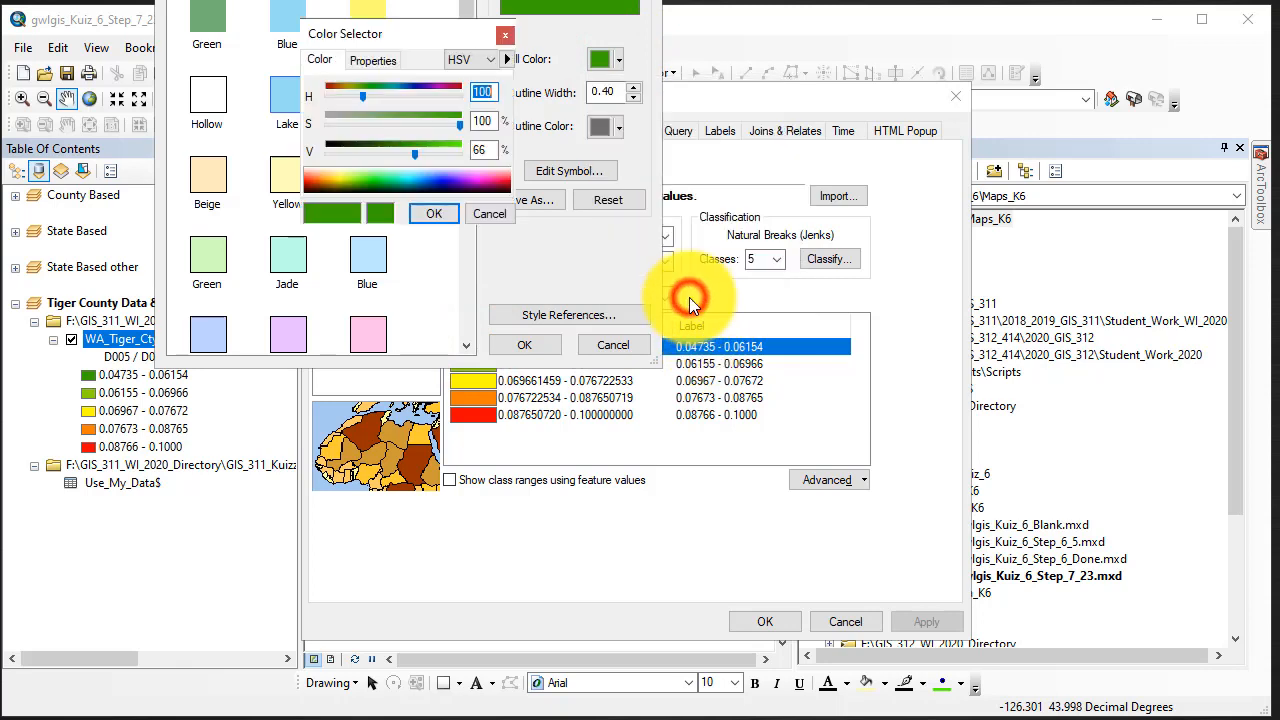
pyautogui.click(492, 59)
pyautogui.click(468, 102)
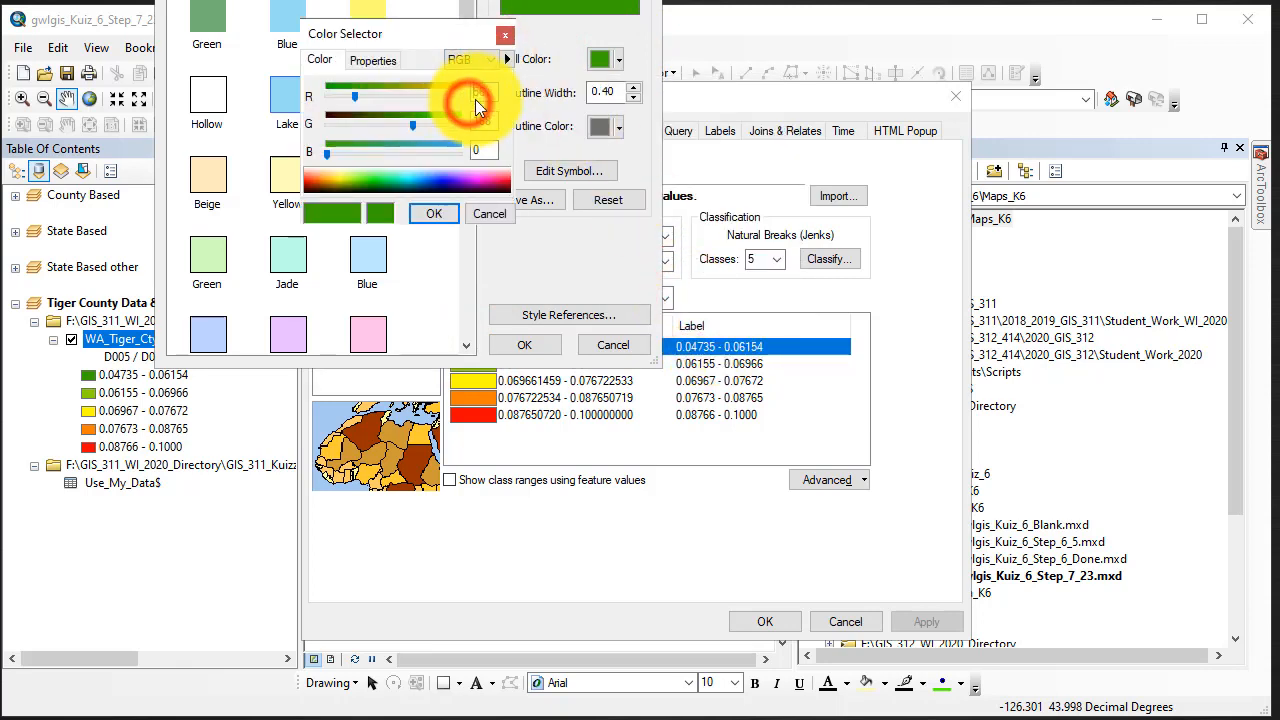
# Set the lowest class's fill color to red 242, green 240, blue 247 and accept it.
pyautogui.doubleClick(492, 94)
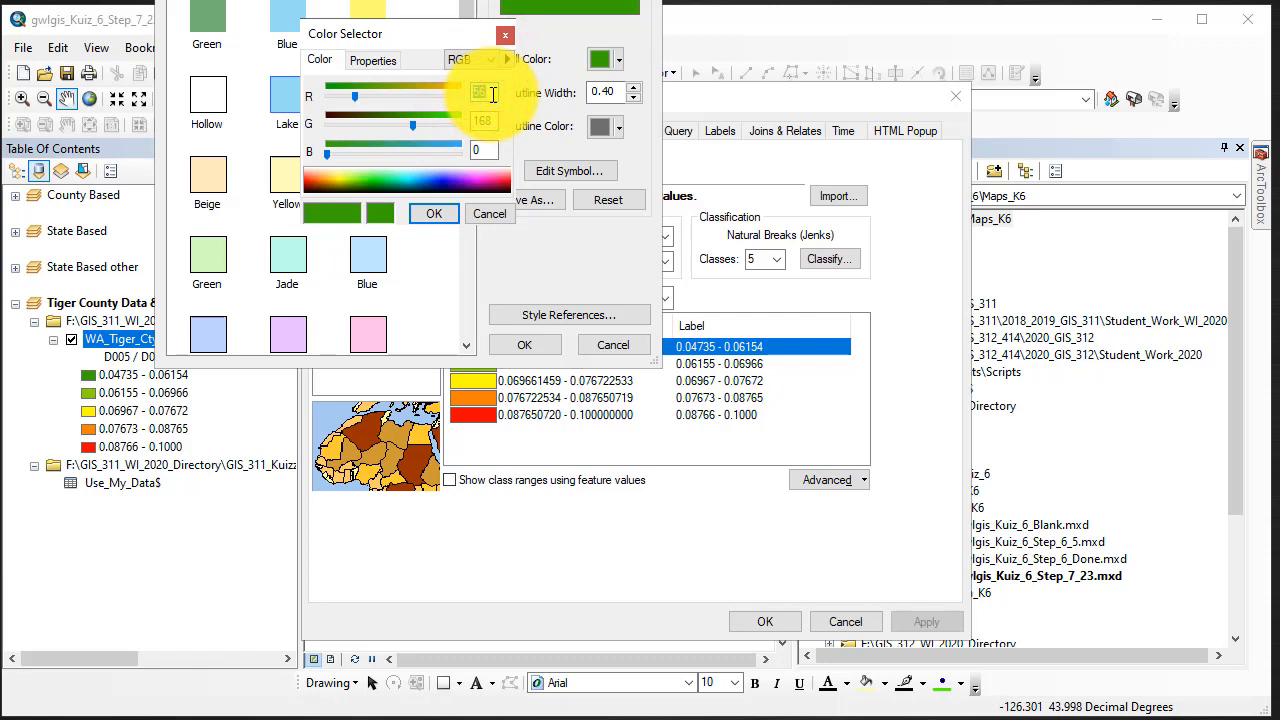
pyautogui.write('242')
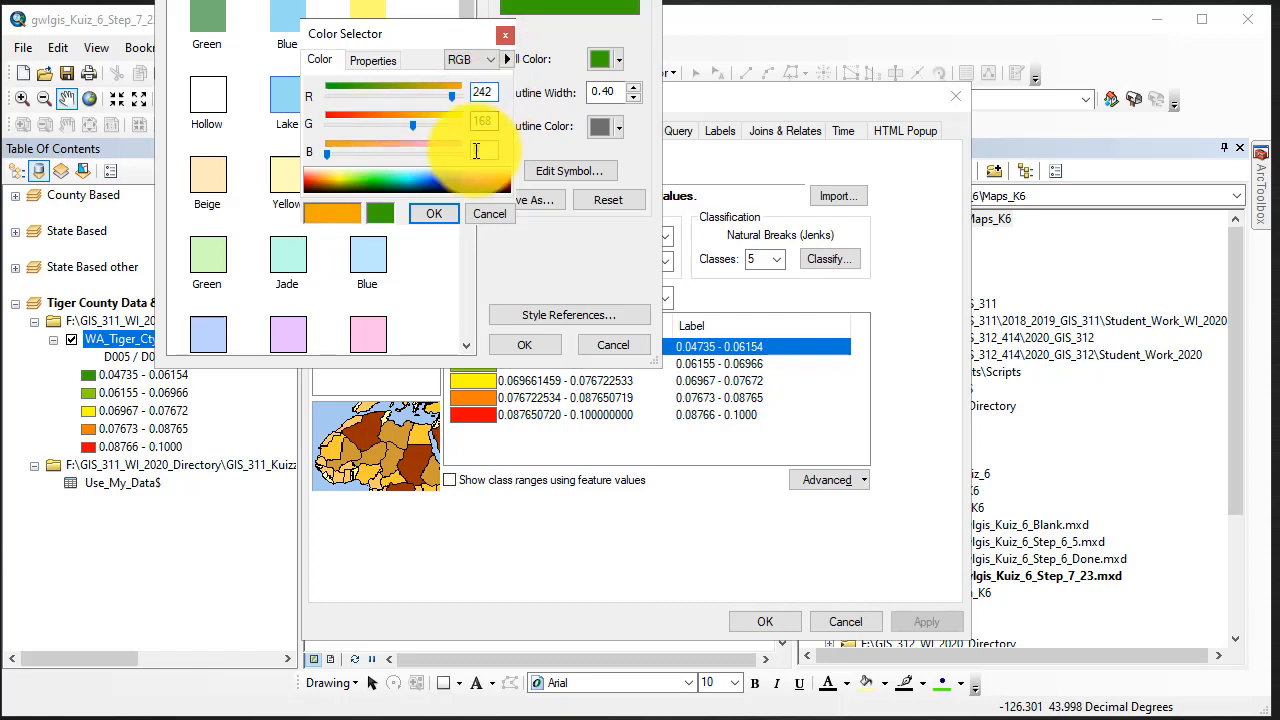
pyautogui.doubleClick(490, 120)
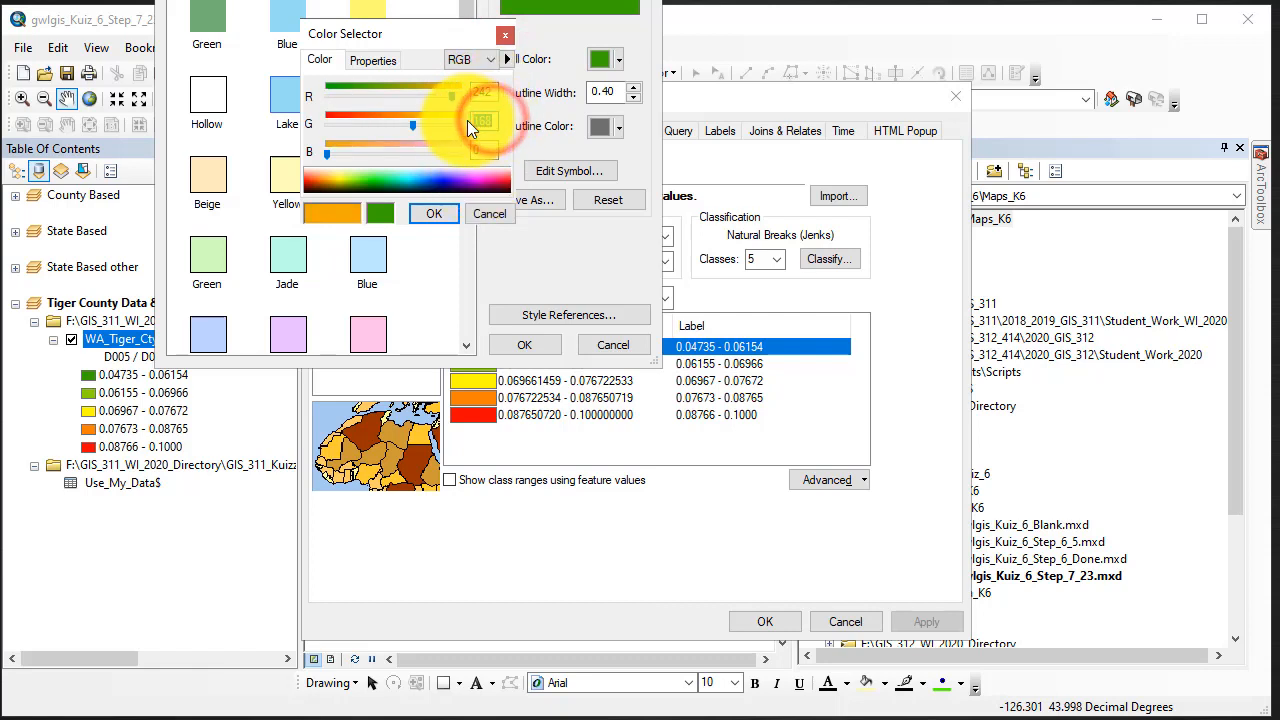
pyautogui.write('240')
pyautogui.doubleClick(485, 151)
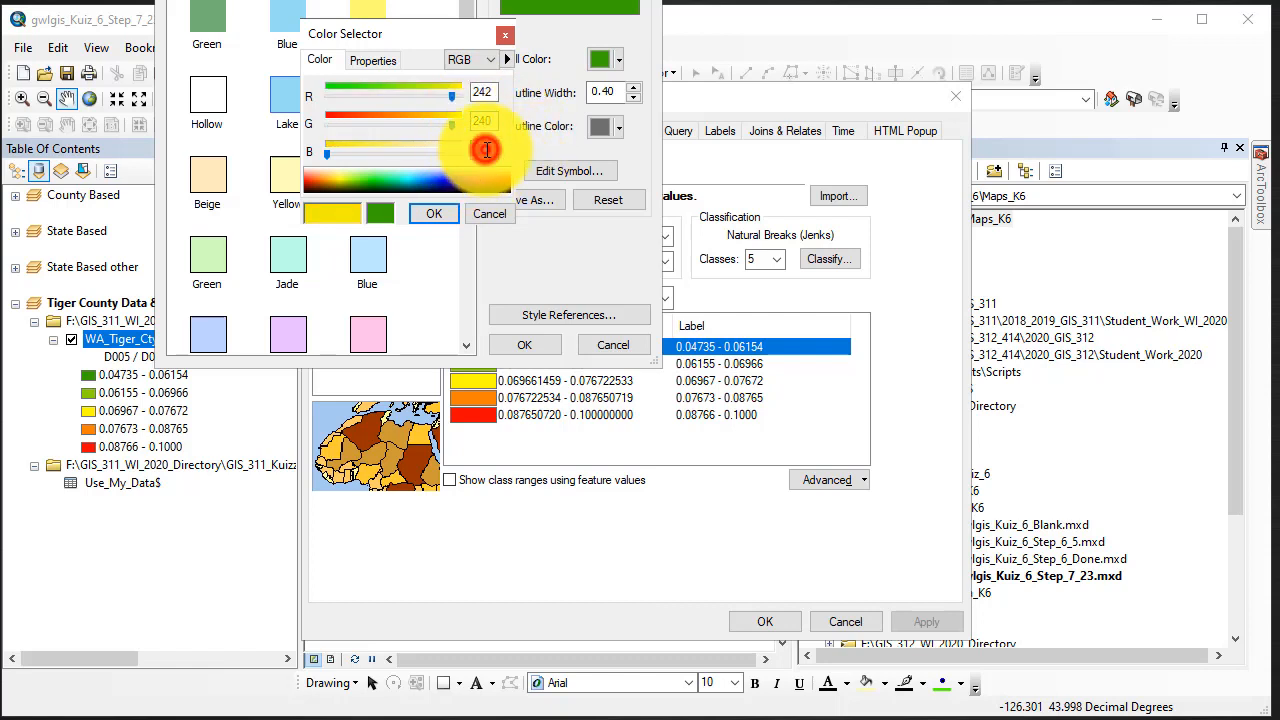
pyautogui.write('2')
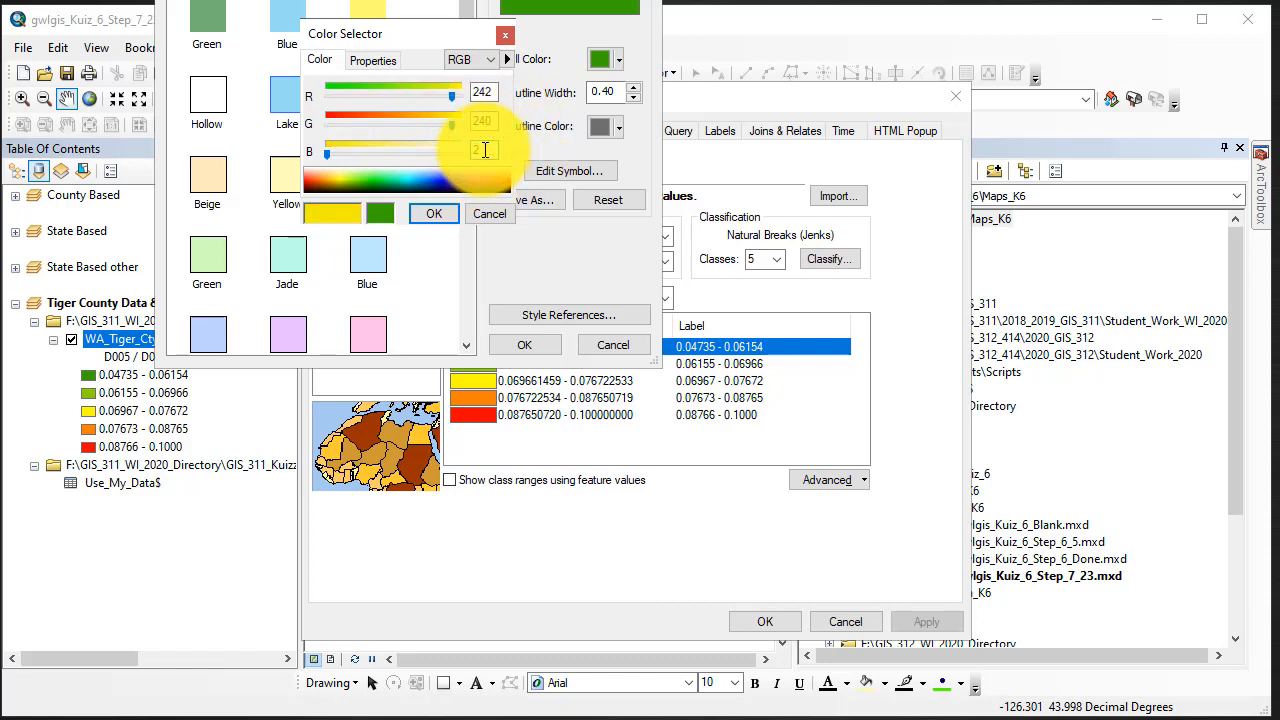
pyautogui.write('47')
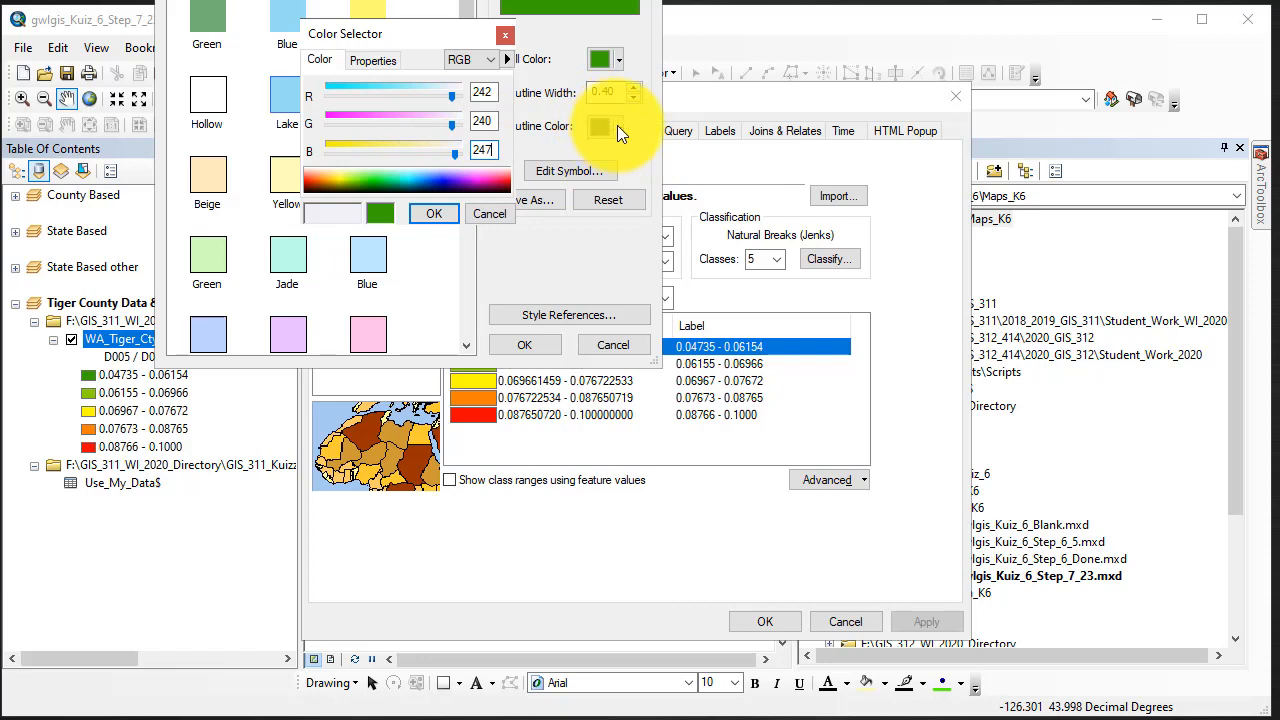
pyautogui.click(617, 125)
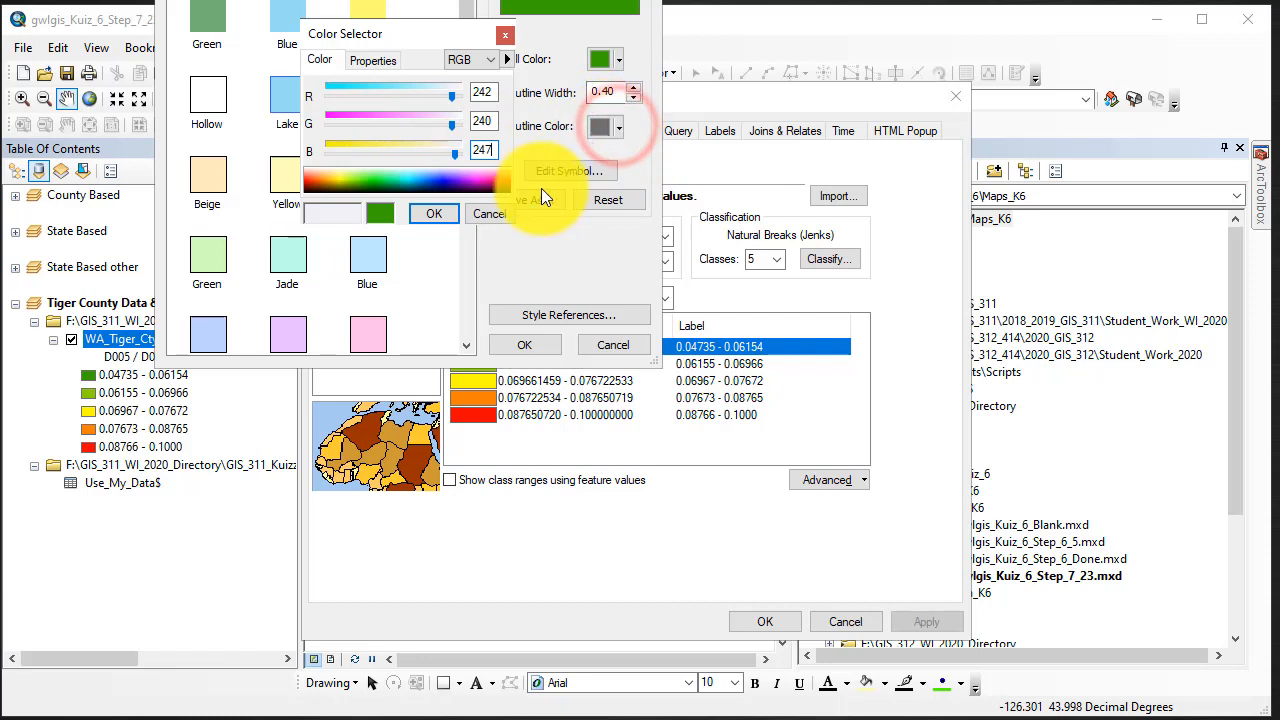
pyautogui.click(428, 212)
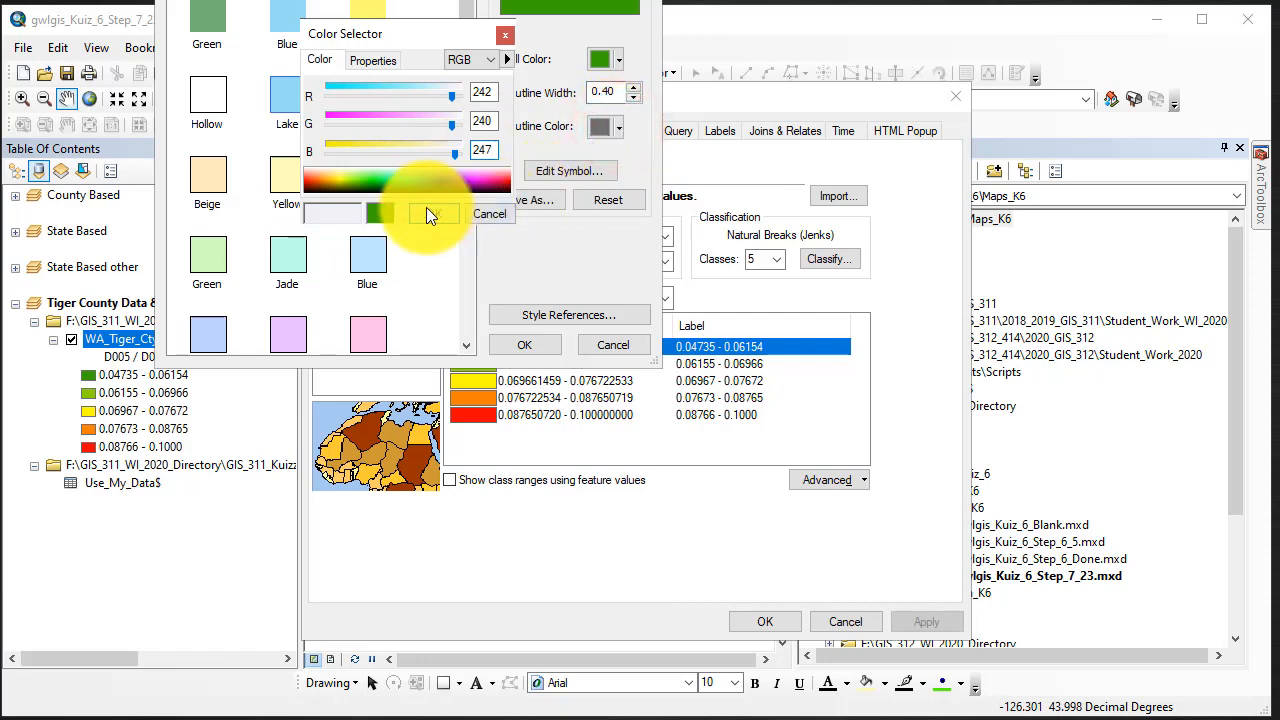
# Set the lowest class's outline color to red 0, green 0, blue 0 and accept the symbol.
pyautogui.click(617, 129)
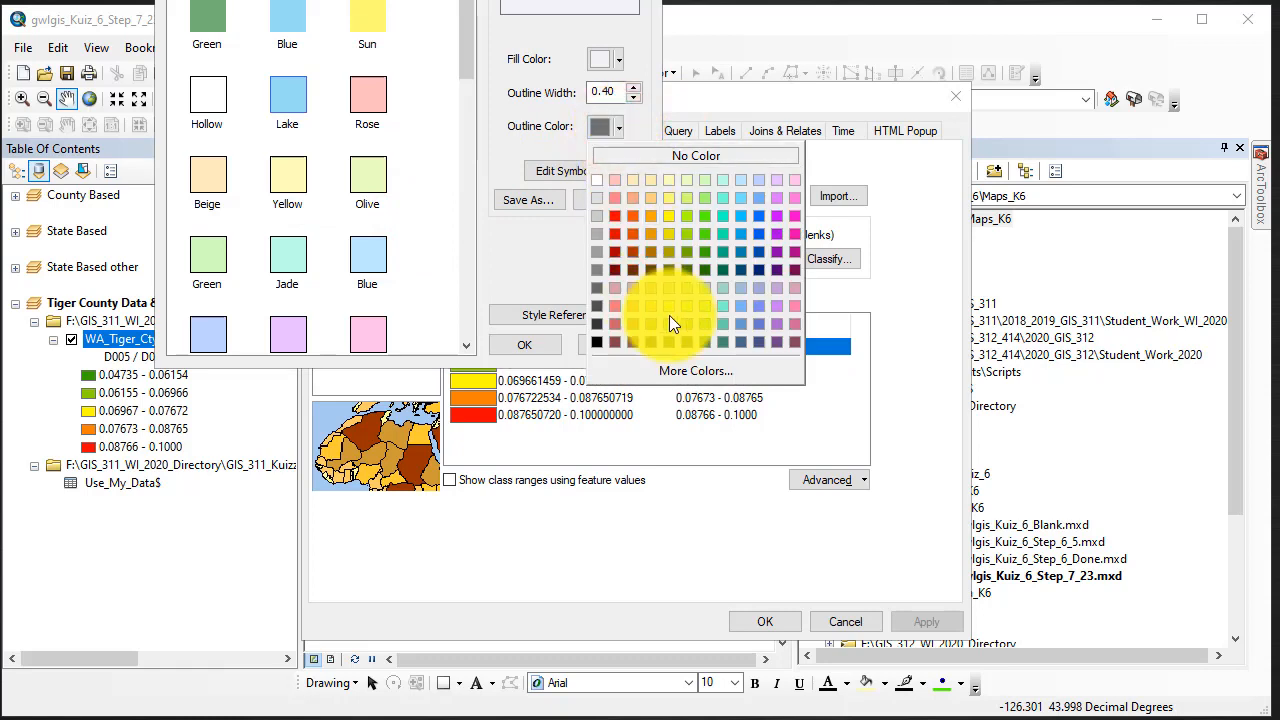
pyautogui.click(699, 372)
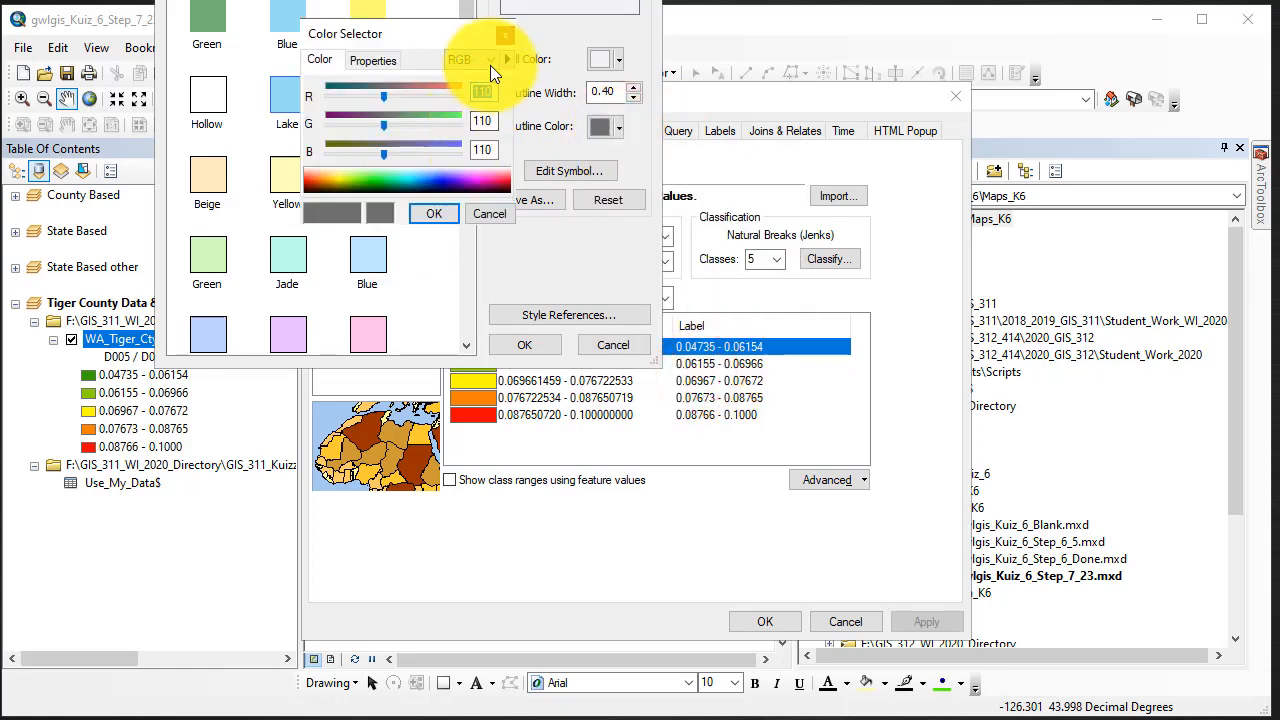
pyautogui.write('0')
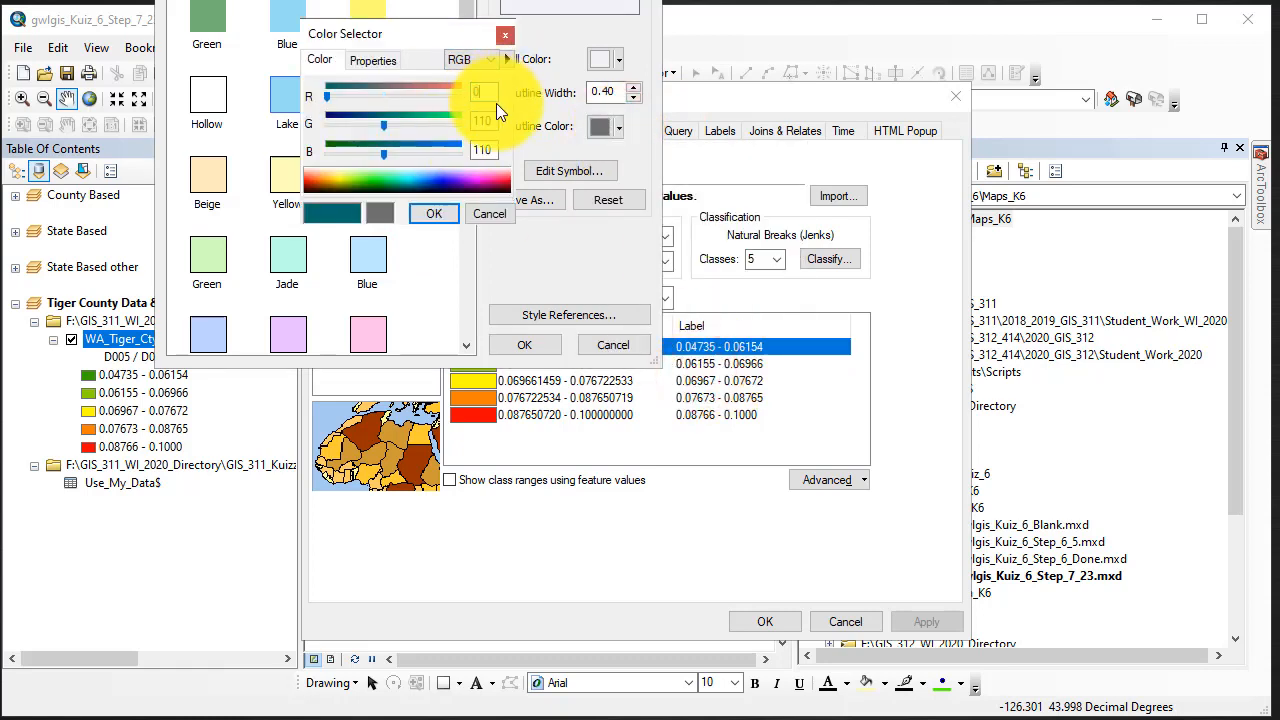
pyautogui.click(486, 121)
pyautogui.write('0')
pyautogui.click(494, 150)
pyautogui.write('0')
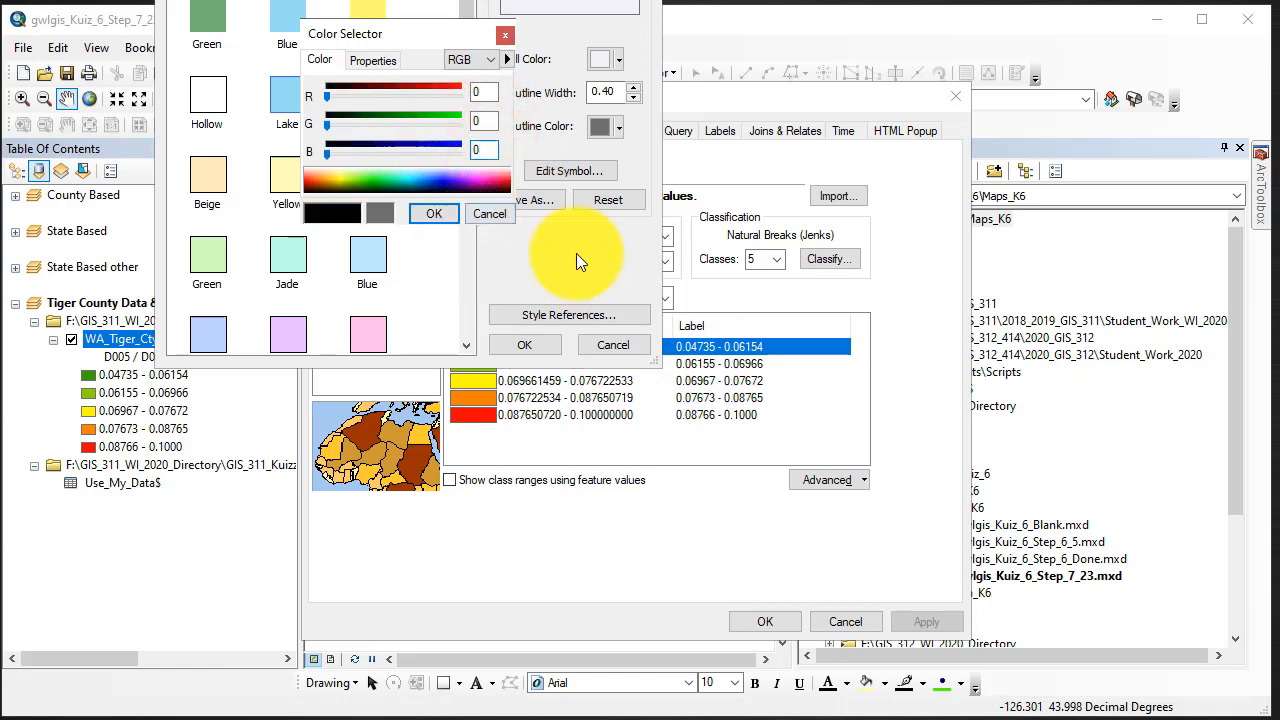
pyautogui.click(432, 214)
pyautogui.click(527, 345)
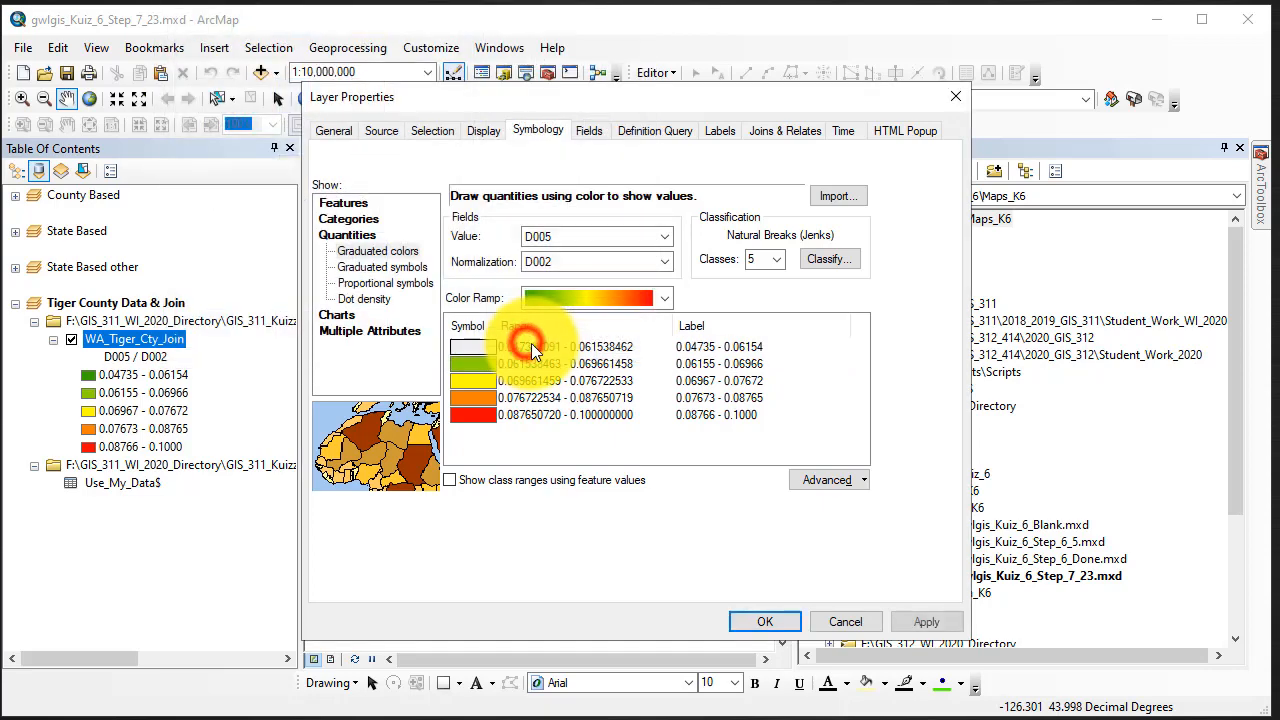
# Set the second class's fill color to red 203, green 201, blue 226 using the RGB color model.
pyautogui.doubleClick(477, 364)
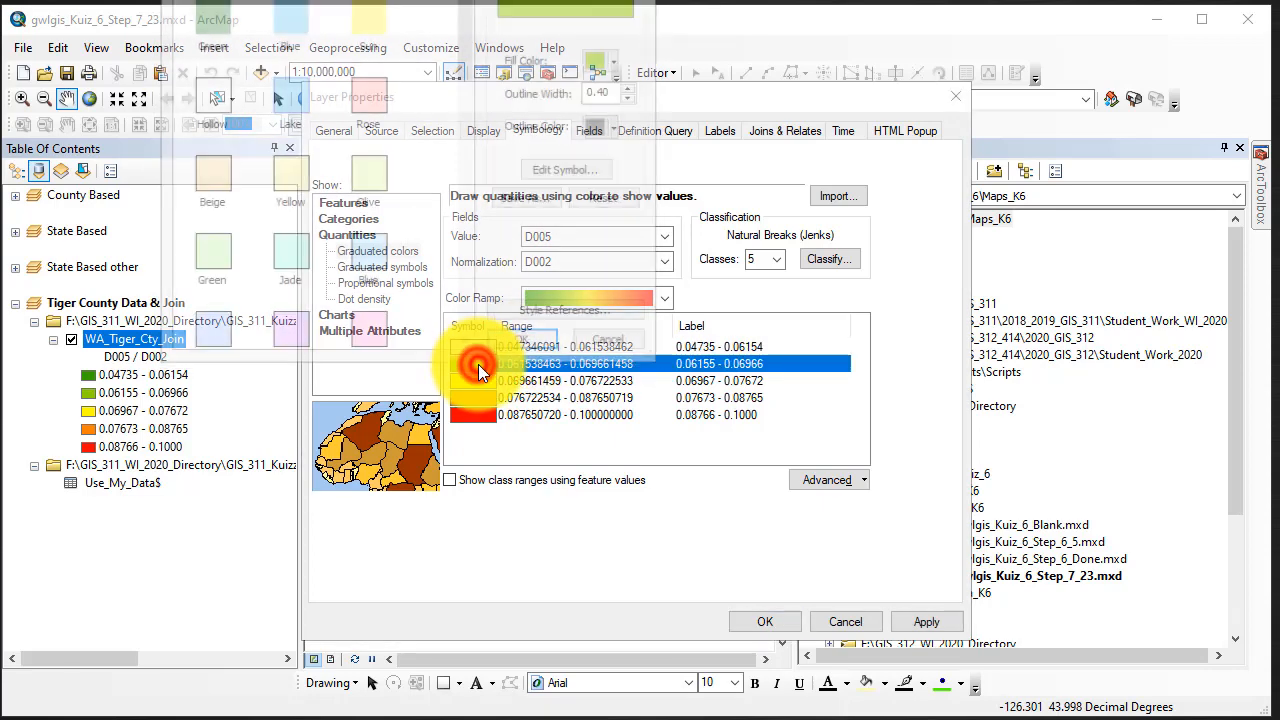
pyautogui.click(605, 60)
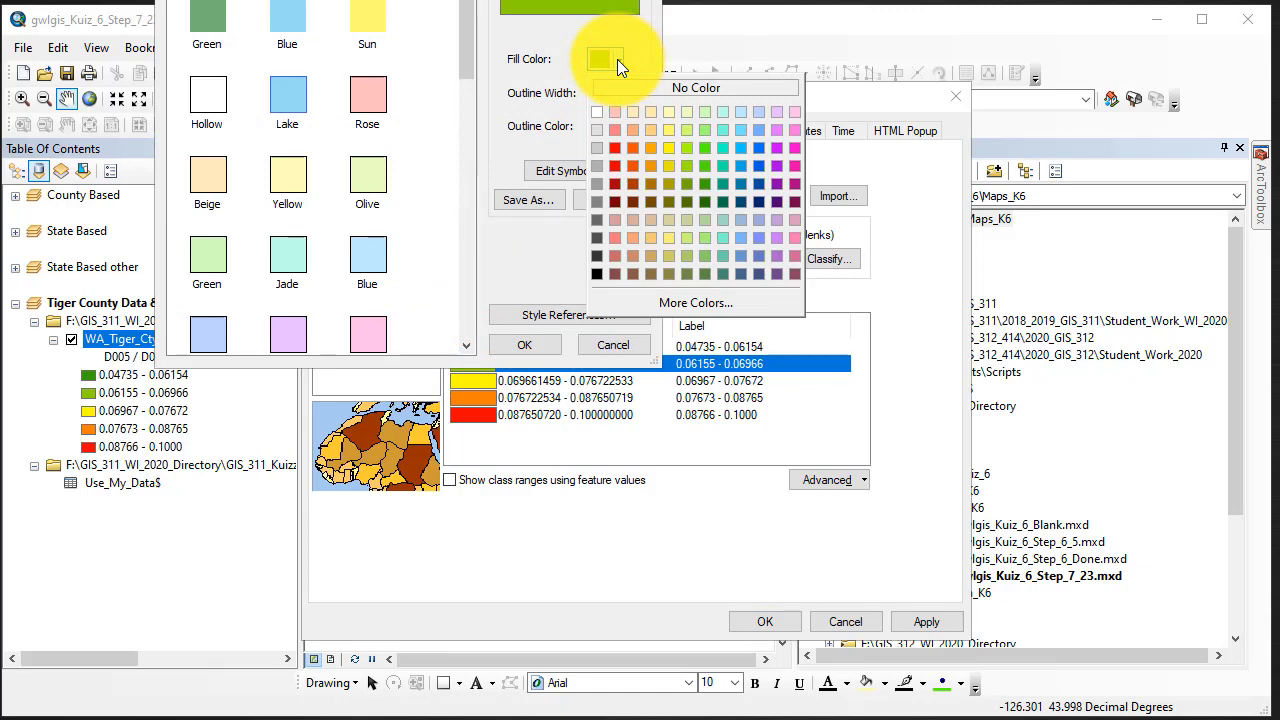
pyautogui.click(690, 303)
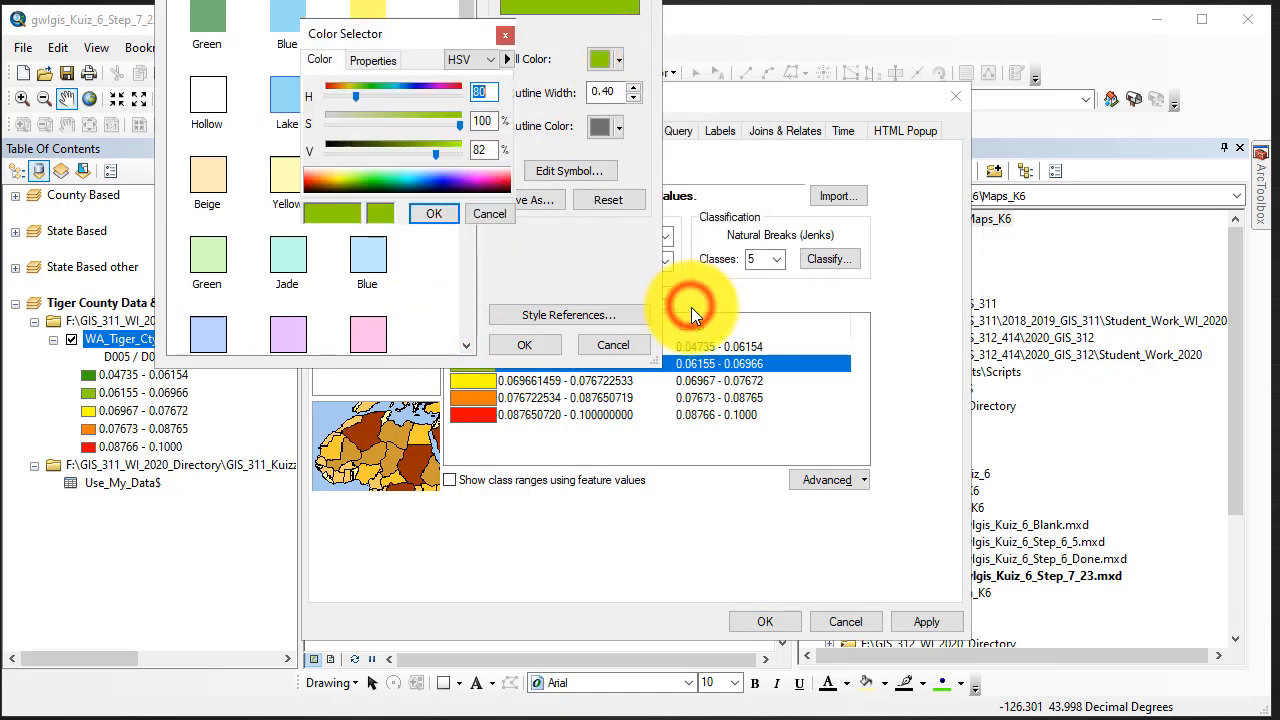
pyautogui.click(490, 58)
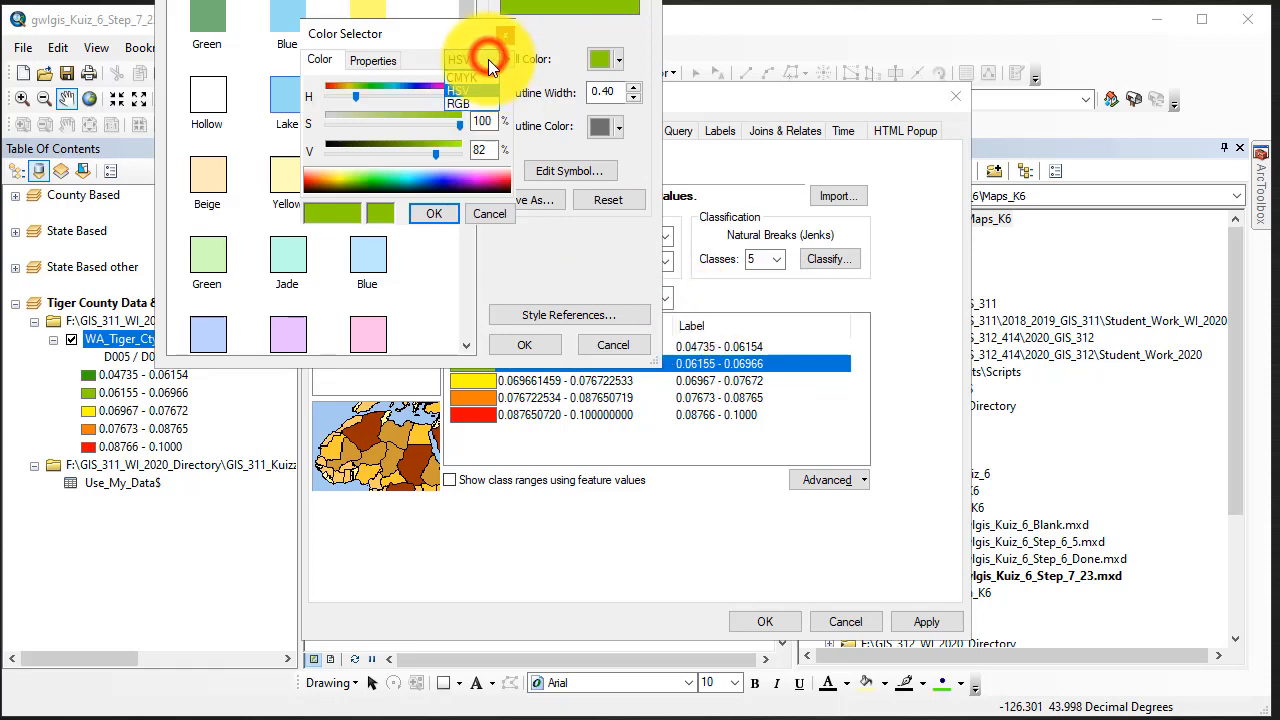
pyautogui.click(468, 104)
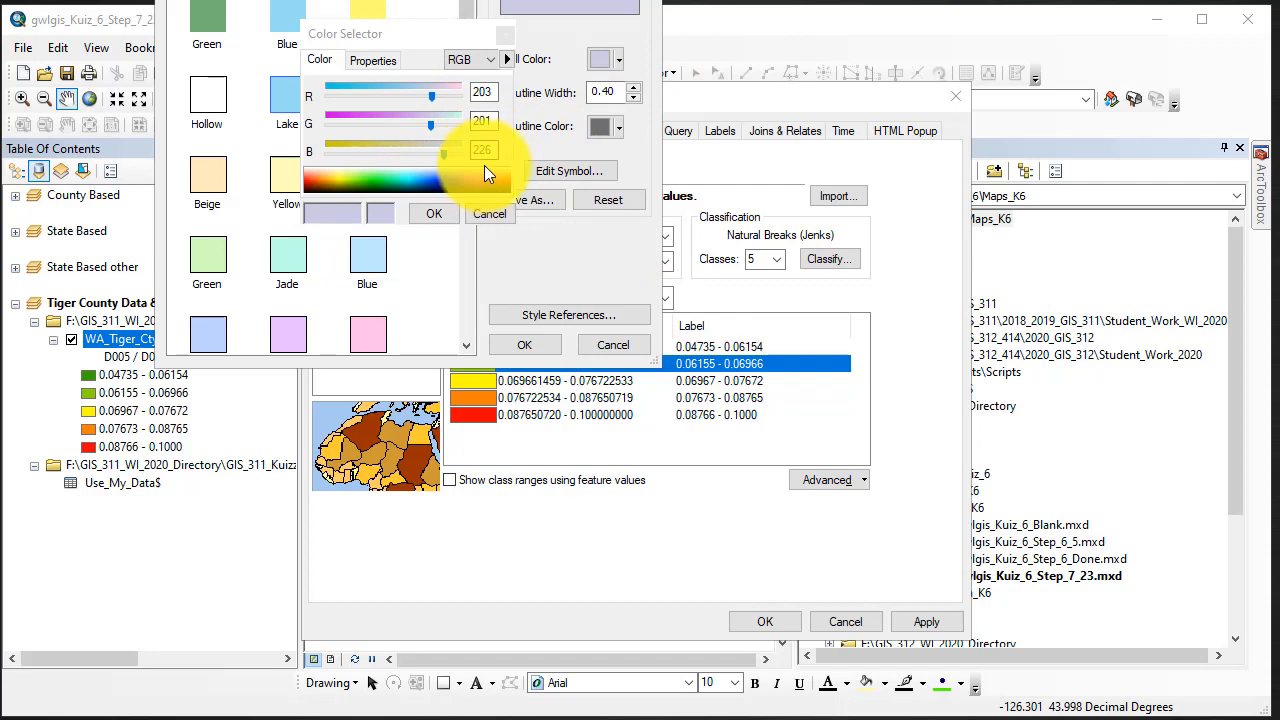
pyautogui.click(432, 212)
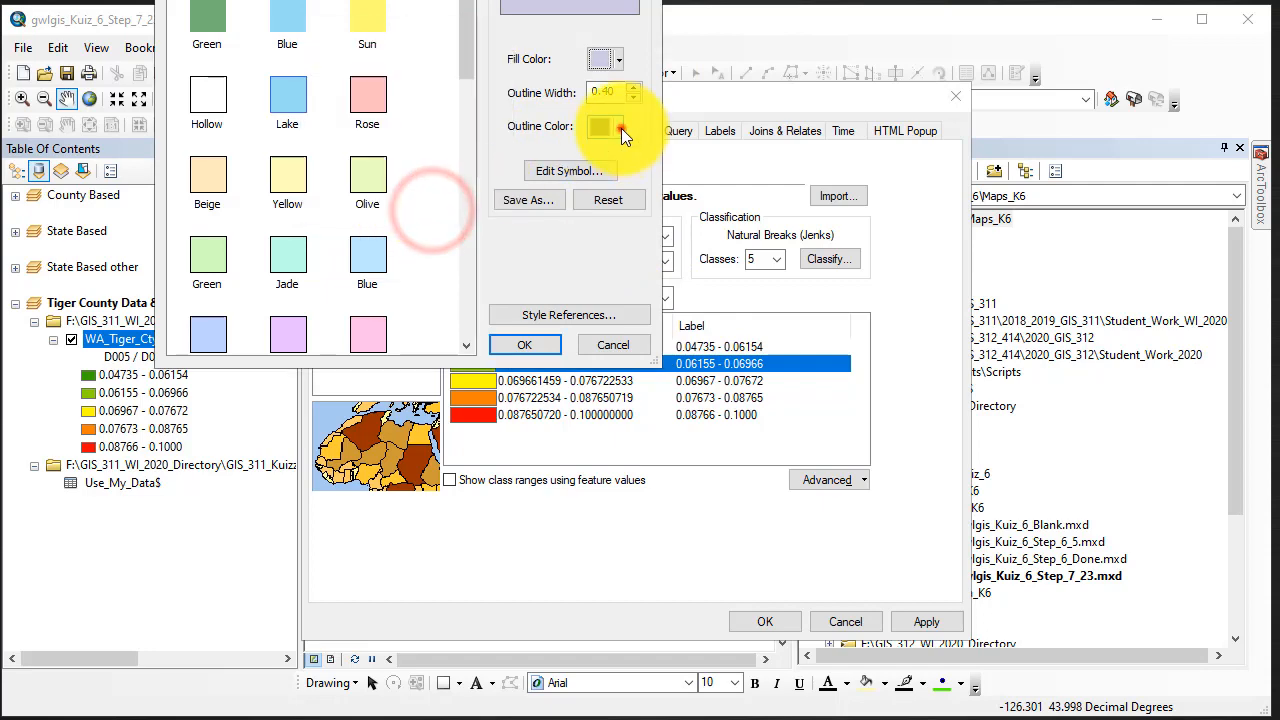
# Set the second class's outline color to red 0, green 0, blue 0 and accept the symbol.
pyautogui.click(619, 127)
pyautogui.click(697, 370)
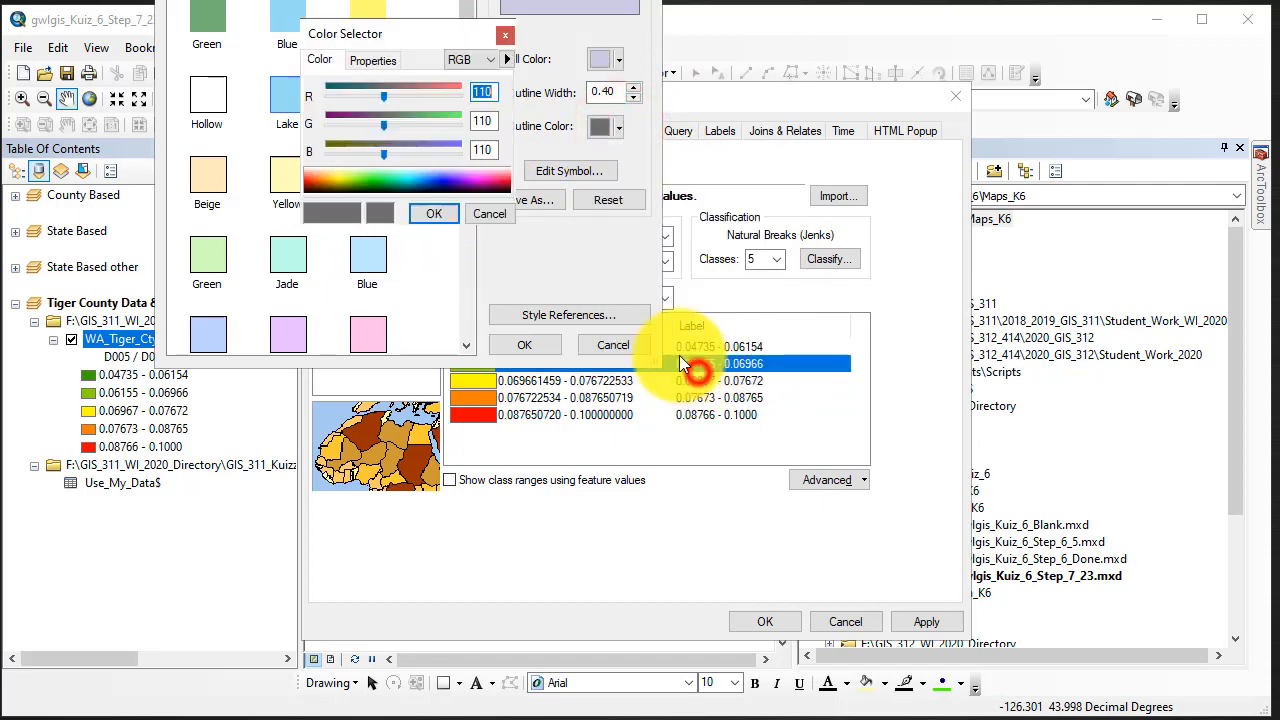
pyautogui.write('0')
pyautogui.doubleClick(491, 120)
pyautogui.write('0')
pyautogui.doubleClick(484, 150)
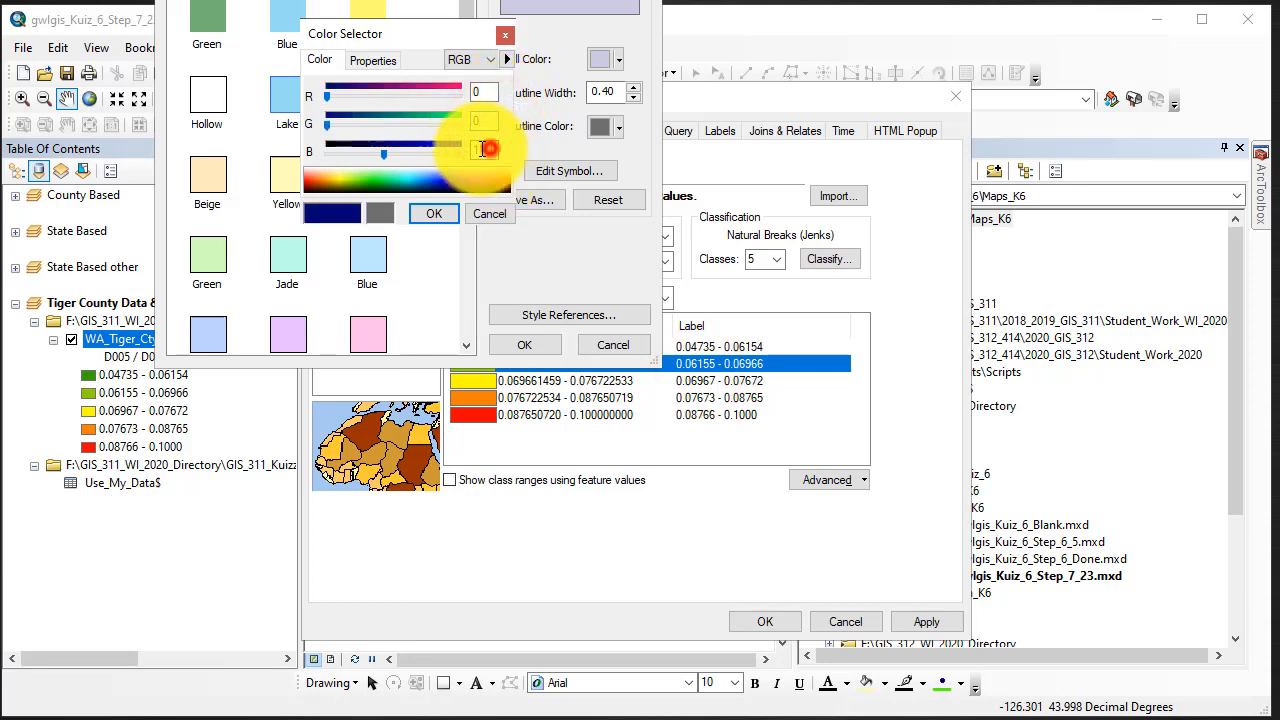
pyautogui.write('0')
pyautogui.click(434, 213)
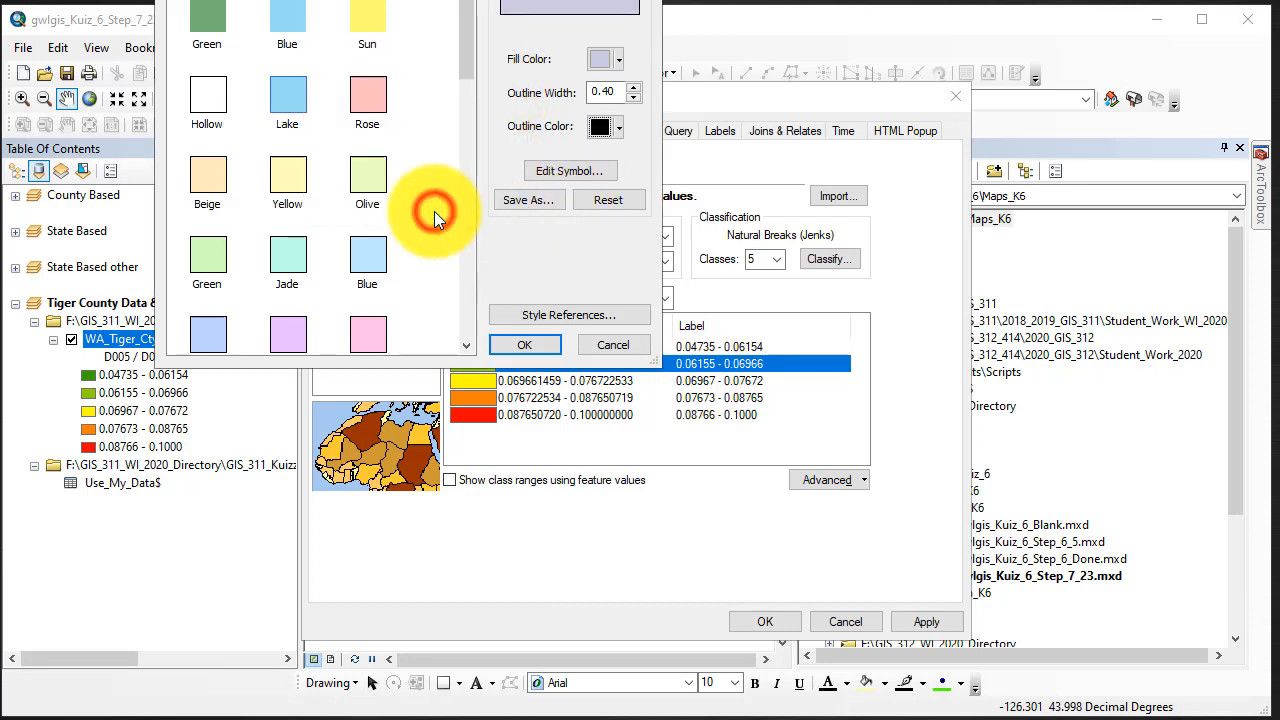
pyautogui.click(515, 342)
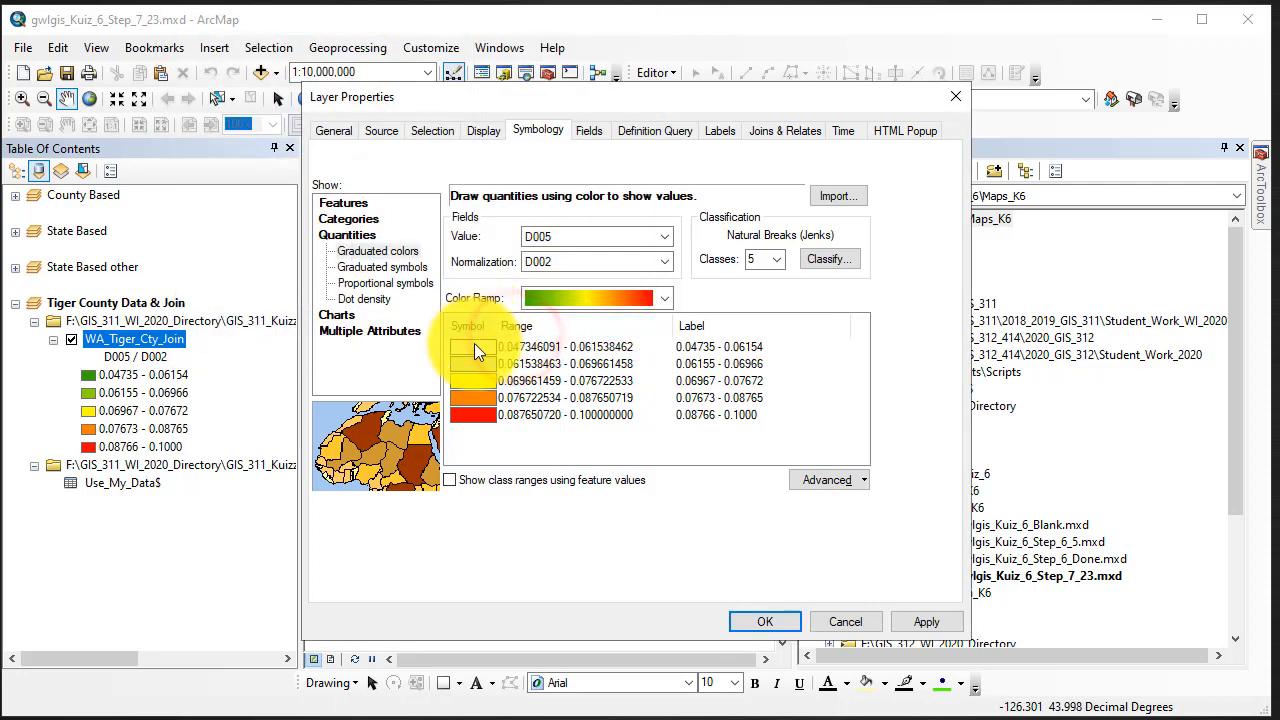
# Set the third class's fill color to red 158, green 154, blue 200 using the RGB color model.
pyautogui.doubleClick(467, 378)
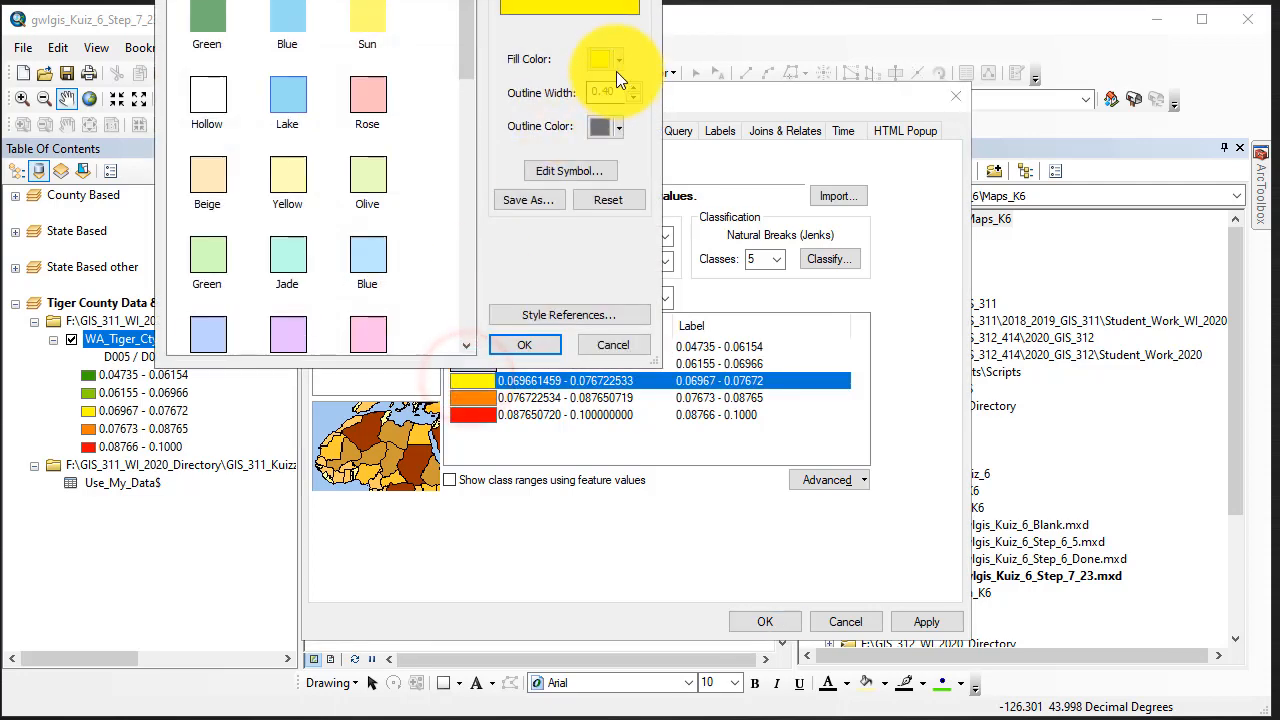
pyautogui.click(618, 62)
pyautogui.click(661, 302)
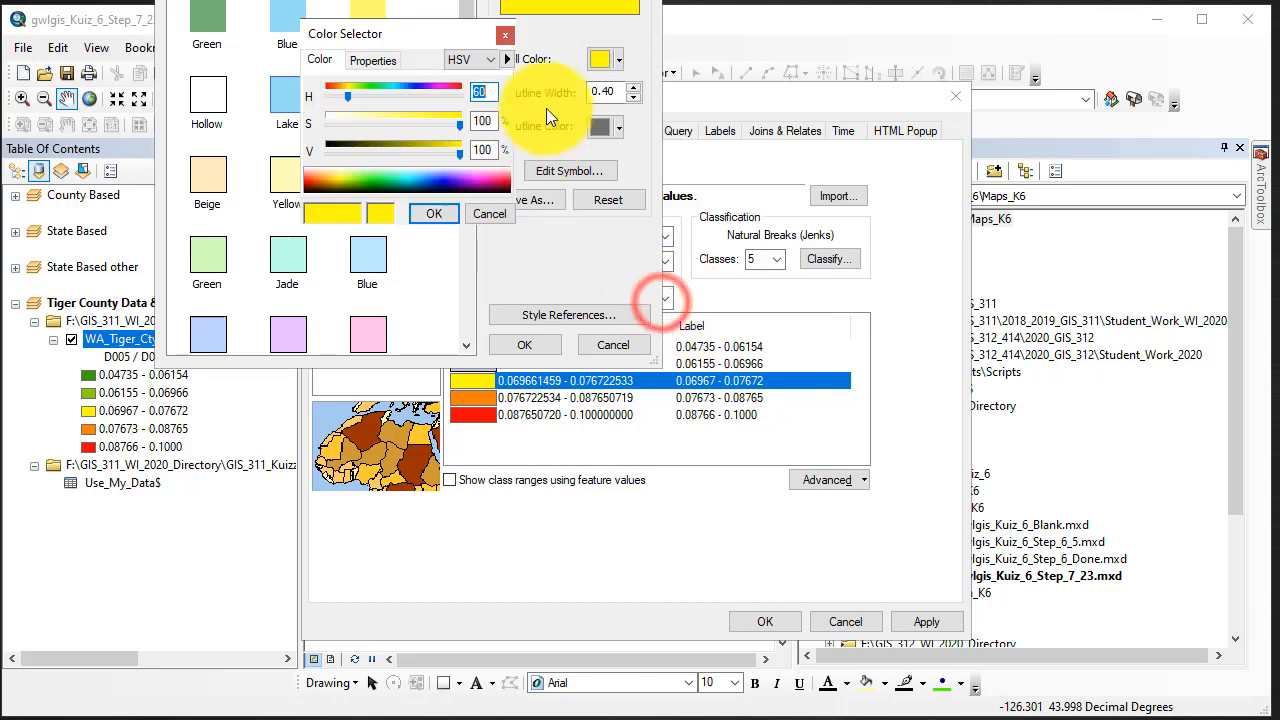
pyautogui.click(488, 59)
pyautogui.click(478, 98)
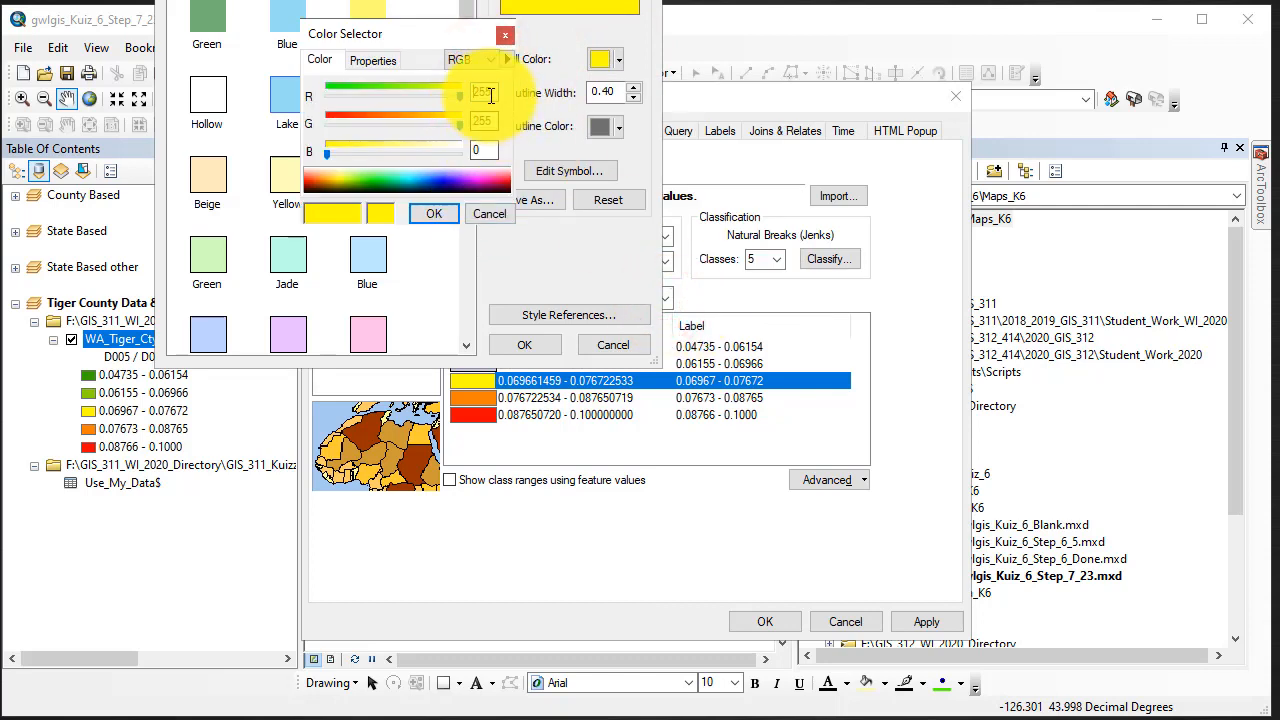
pyautogui.click(490, 97)
pyautogui.write('158')
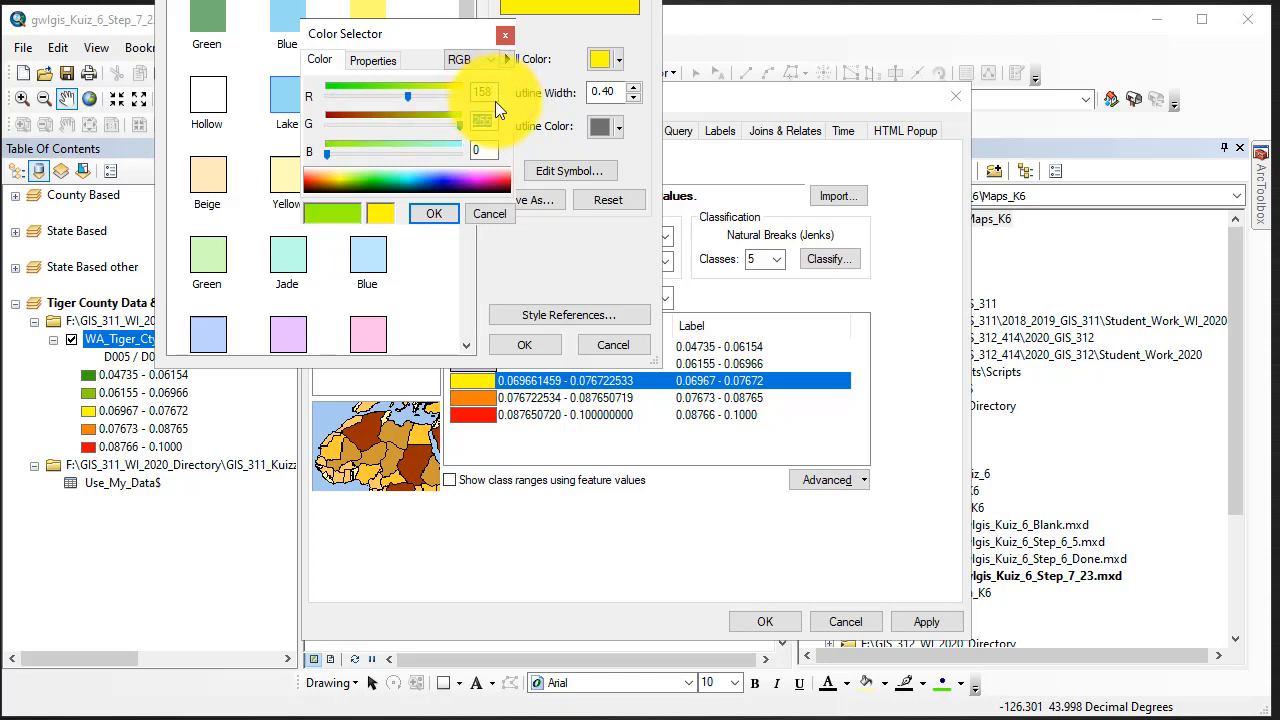
pyautogui.write('154')
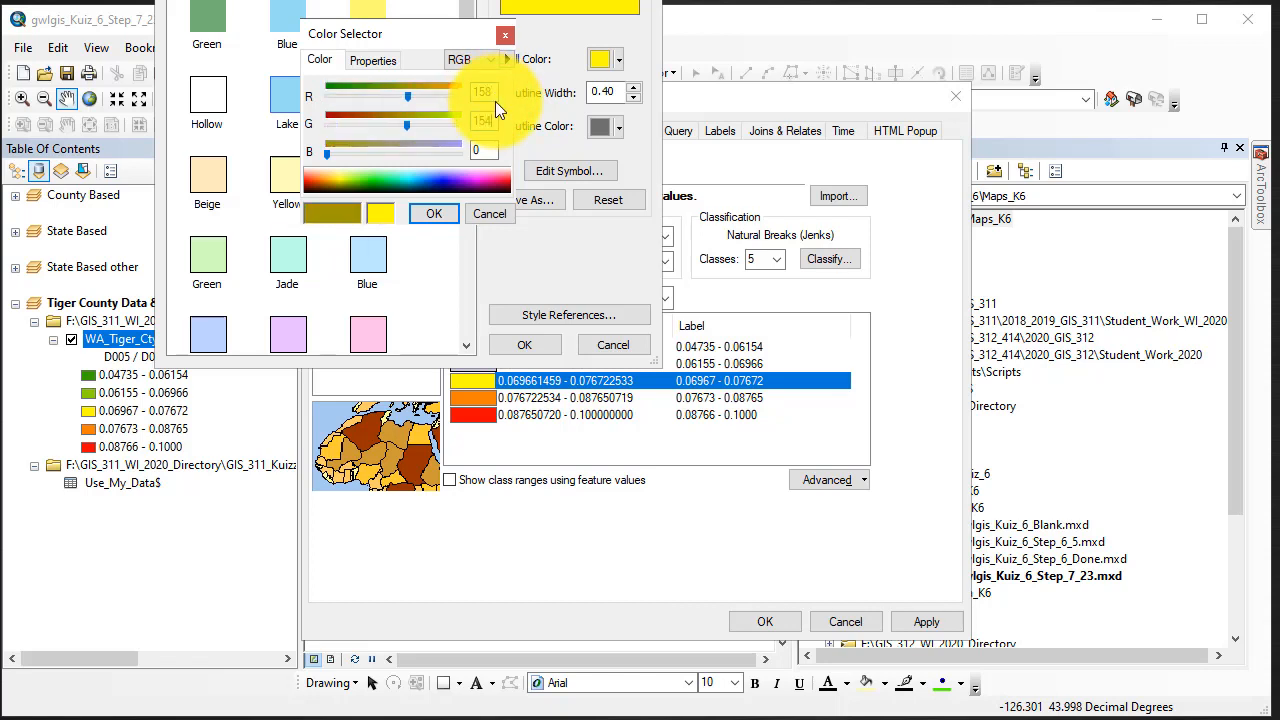
pyautogui.press('Tab')
pyautogui.write('200')
pyautogui.click(450, 213)
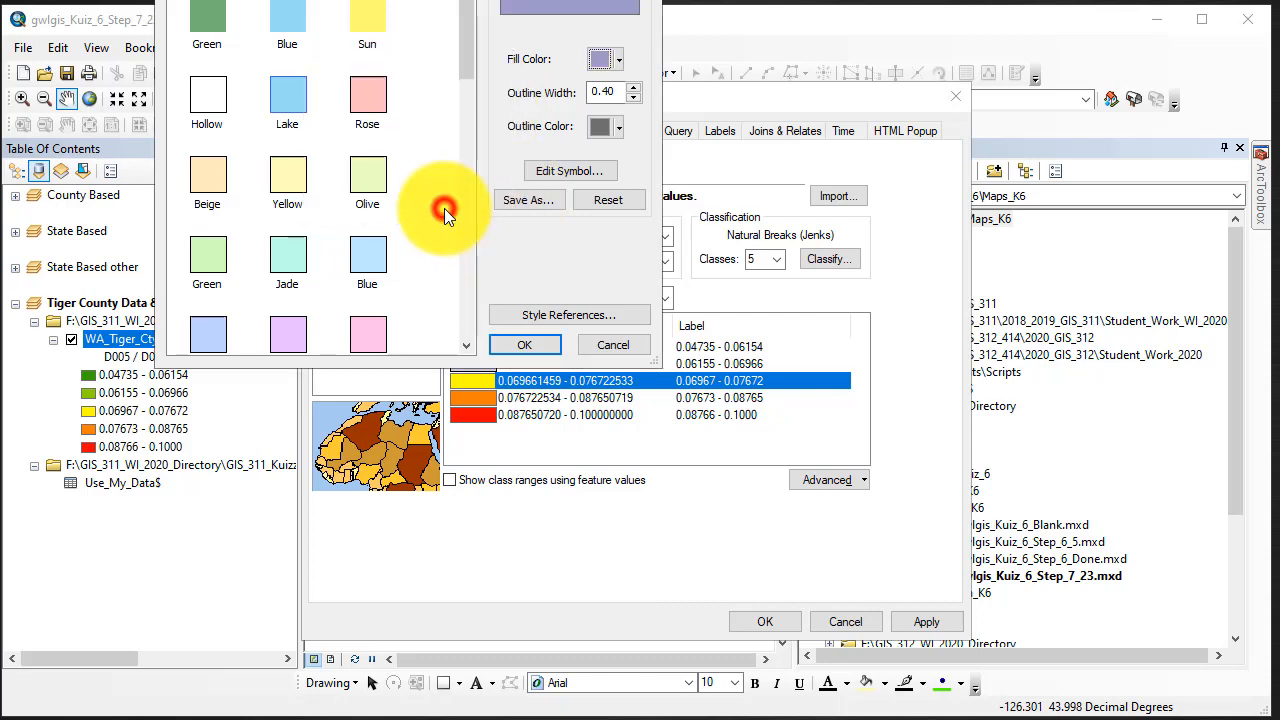
# Set the third class's outline color to red 0, green 0, blue 0 and accept the symbol.
pyautogui.click(619, 128)
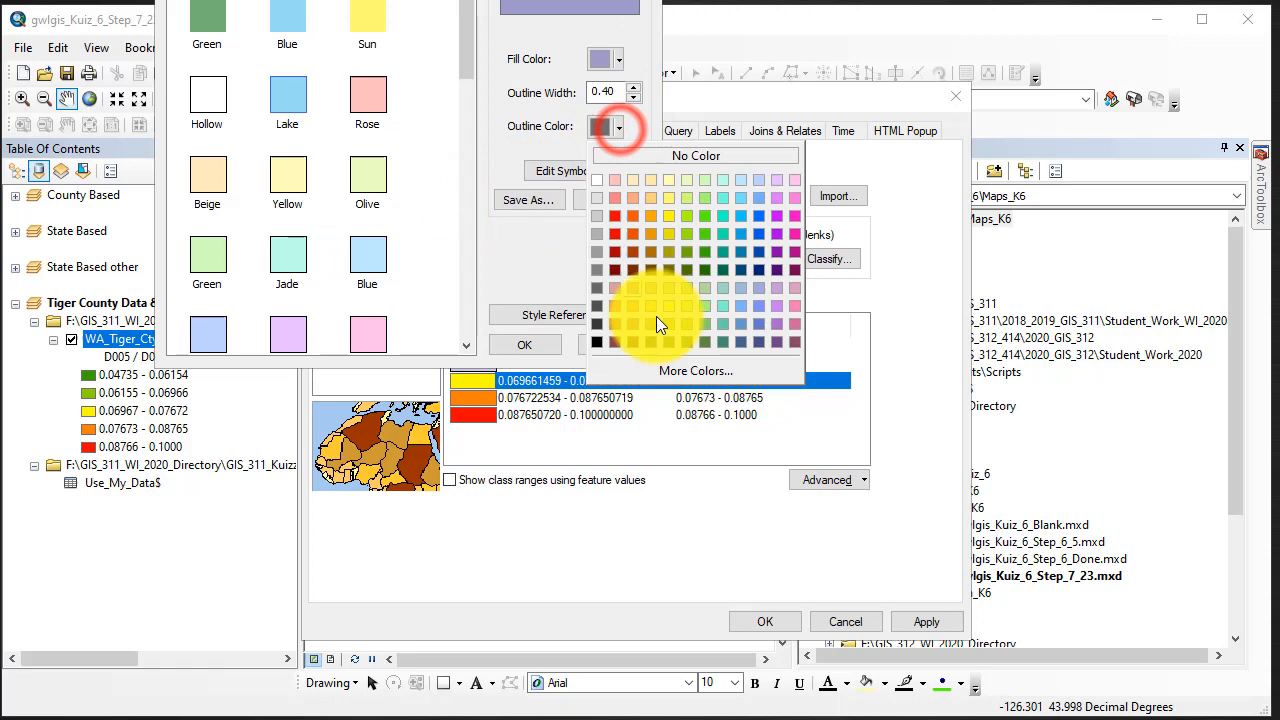
pyautogui.click(696, 371)
pyautogui.write('0')
pyautogui.press('Tab')
pyautogui.write('0')
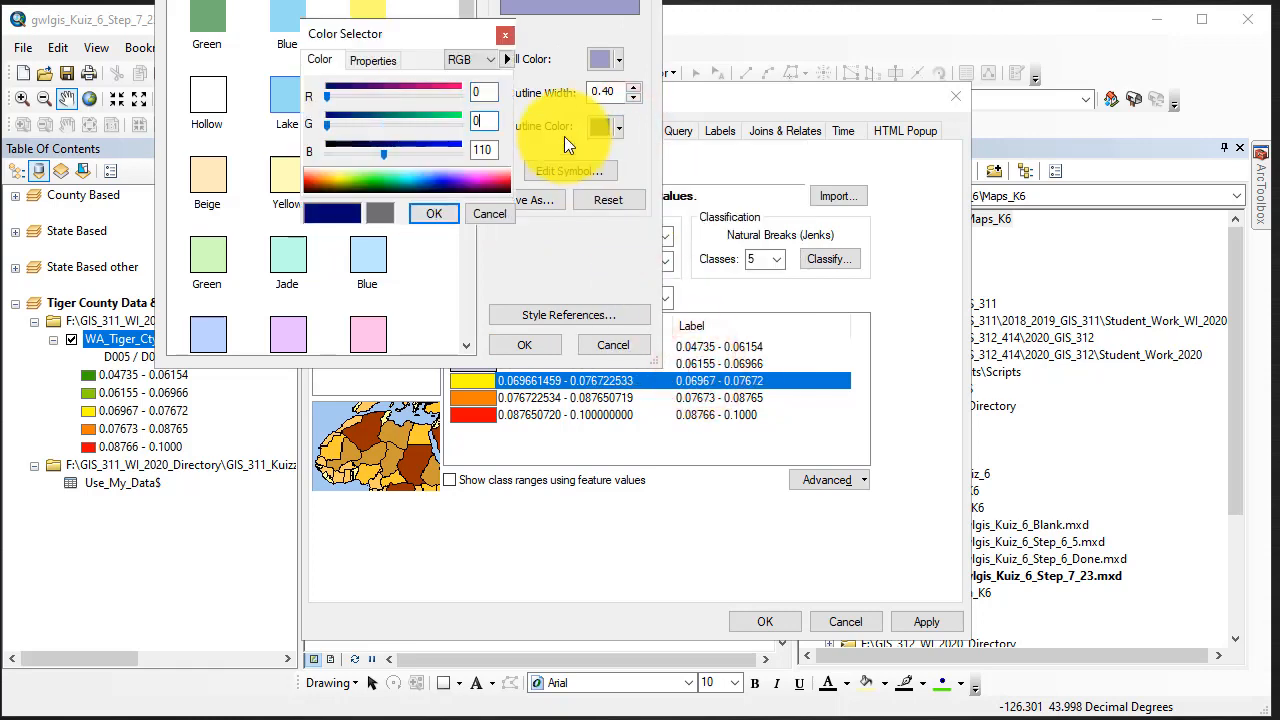
pyautogui.press('Tab')
pyautogui.write('0')
pyautogui.click(432, 213)
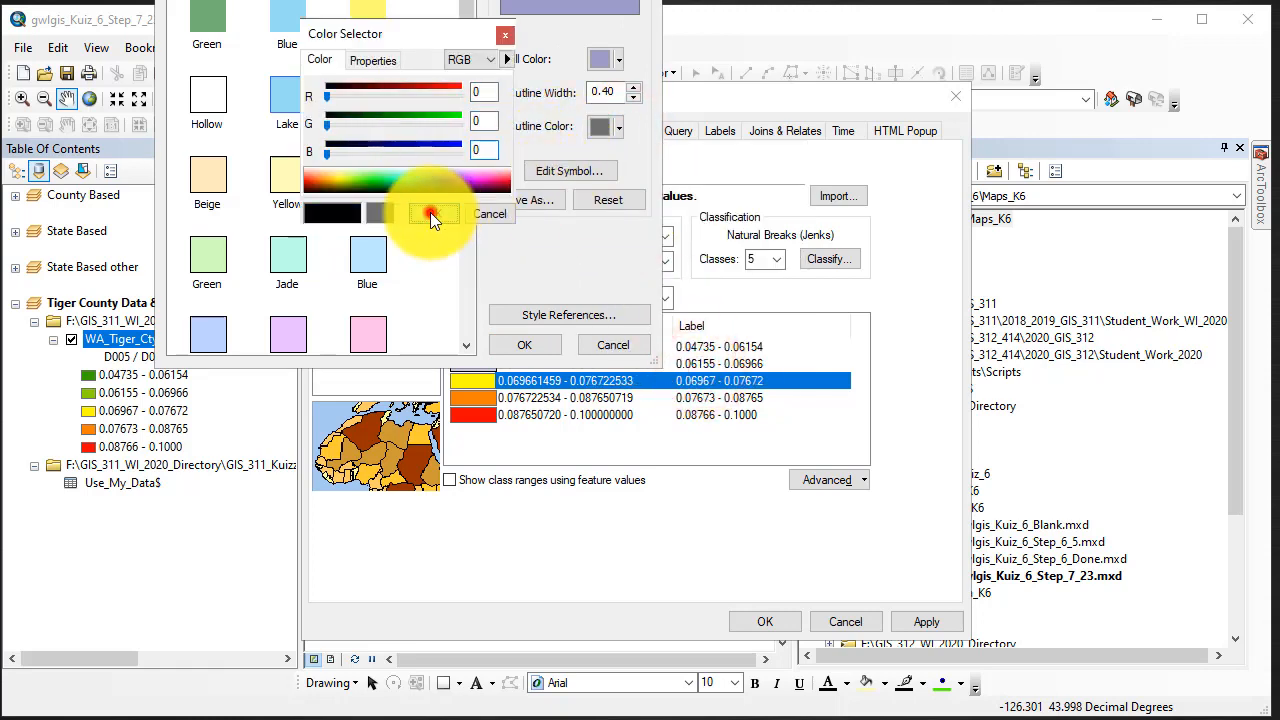
pyautogui.click(524, 344)
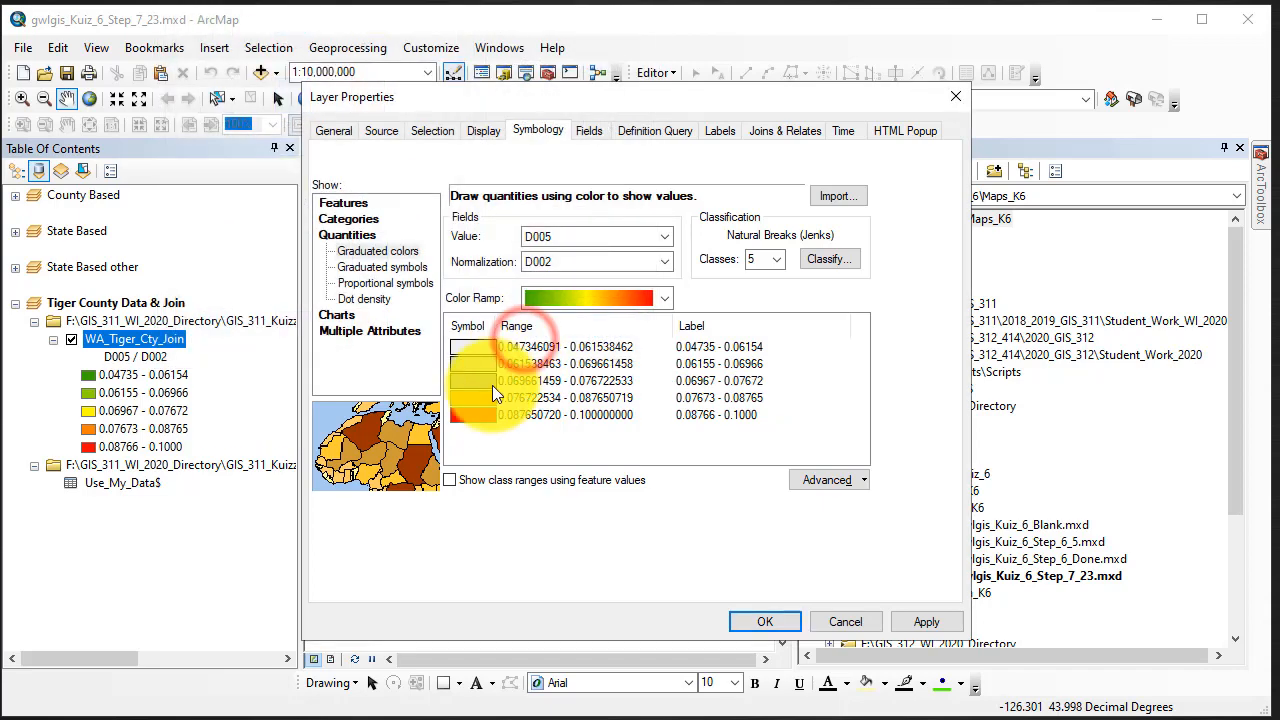
# Try to set the fourth class's fill color with the component values 117, 107 and 177.
pyautogui.doubleClick(482, 397)
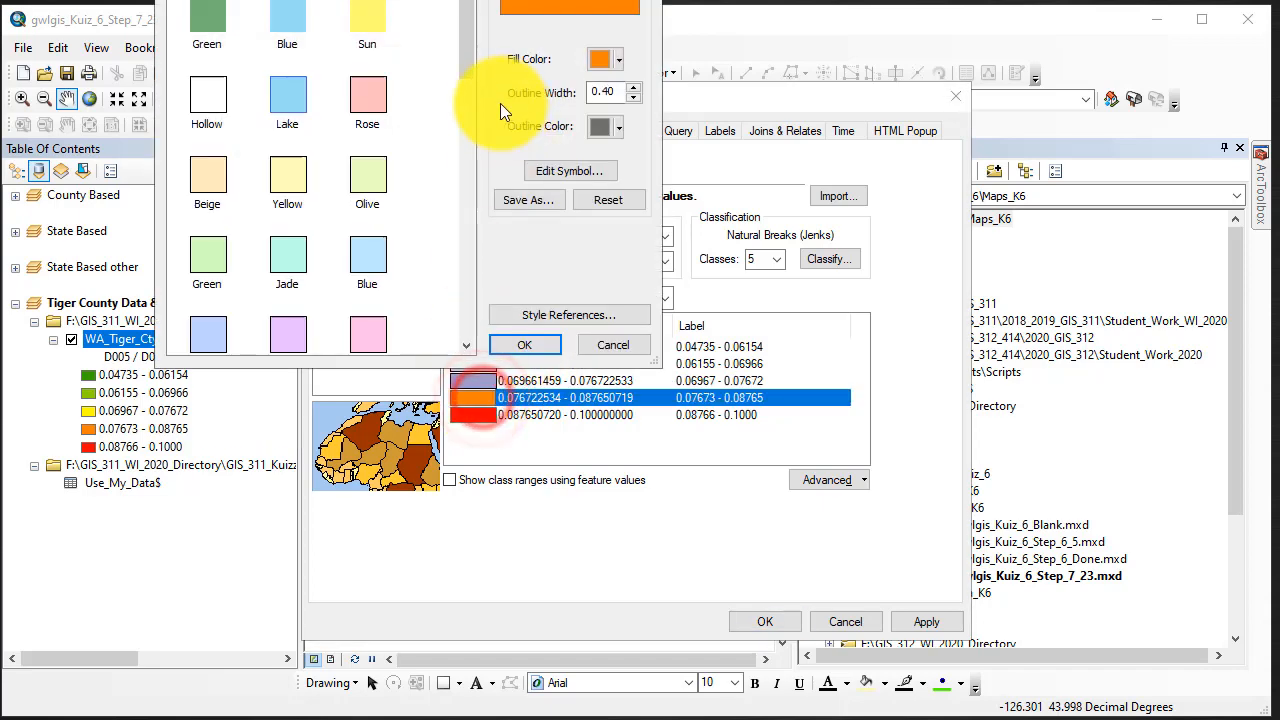
pyautogui.click(608, 59)
pyautogui.click(684, 302)
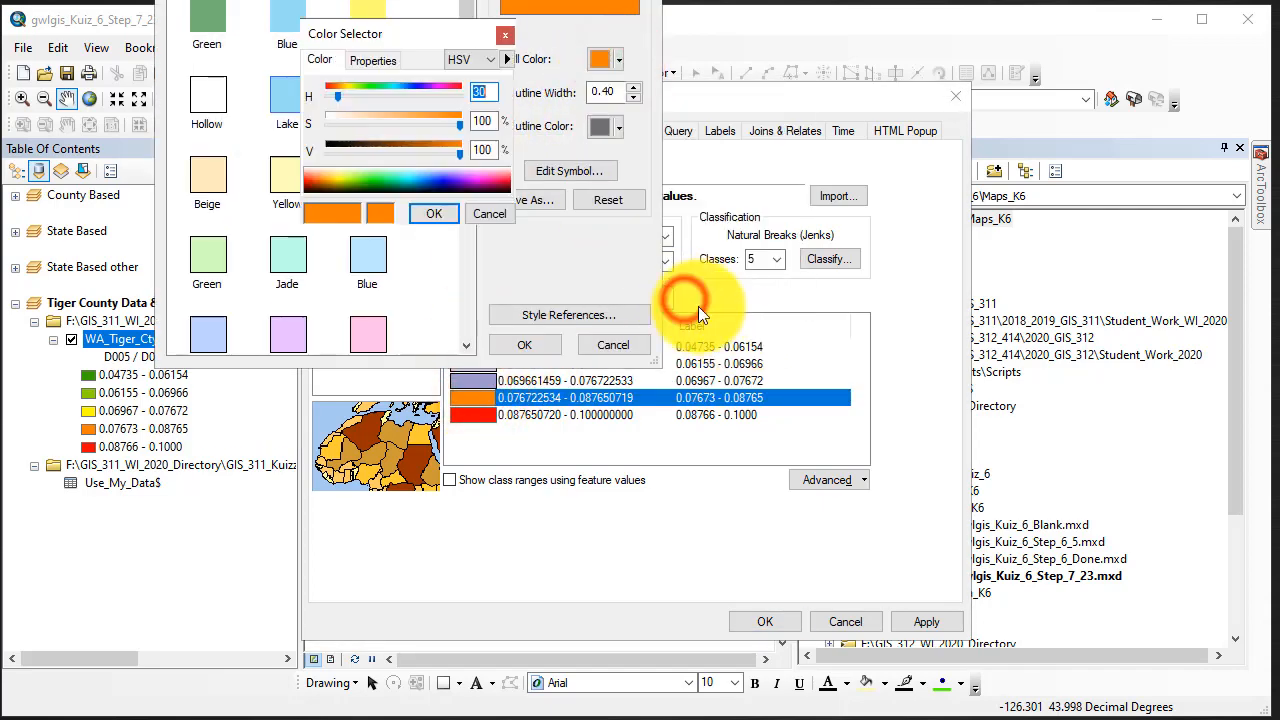
pyautogui.write('120')
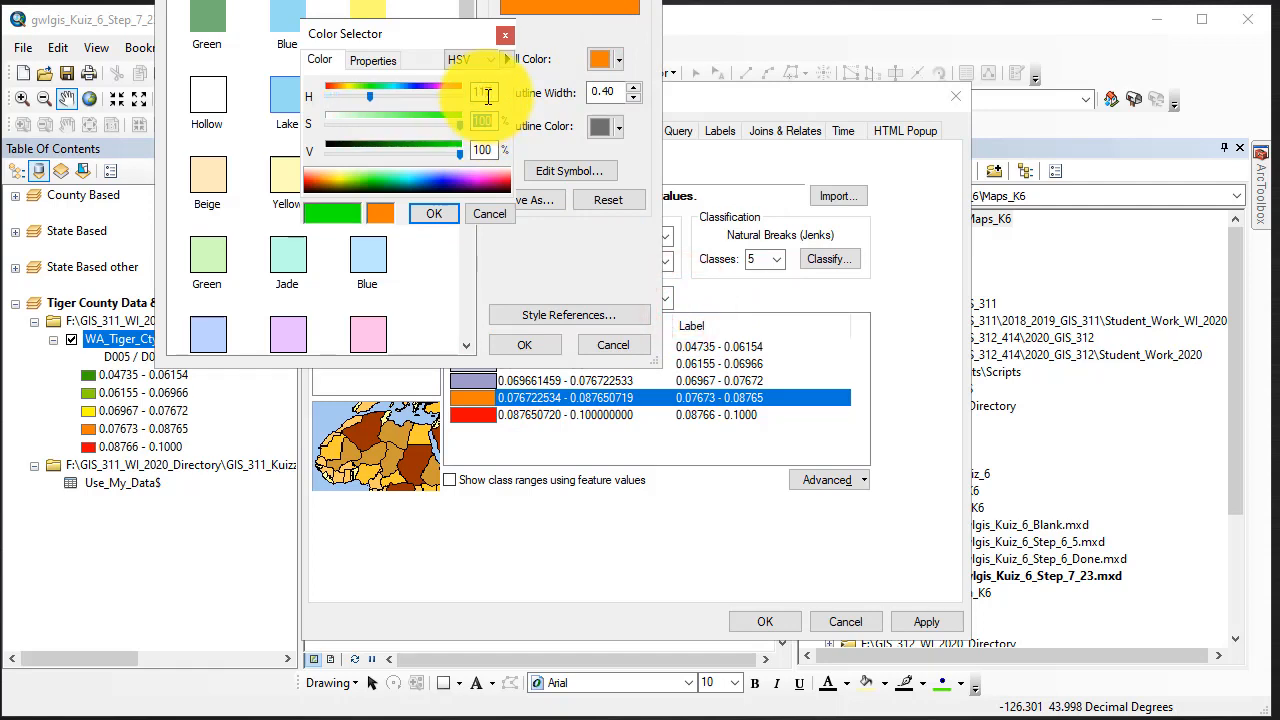
pyautogui.write('10')
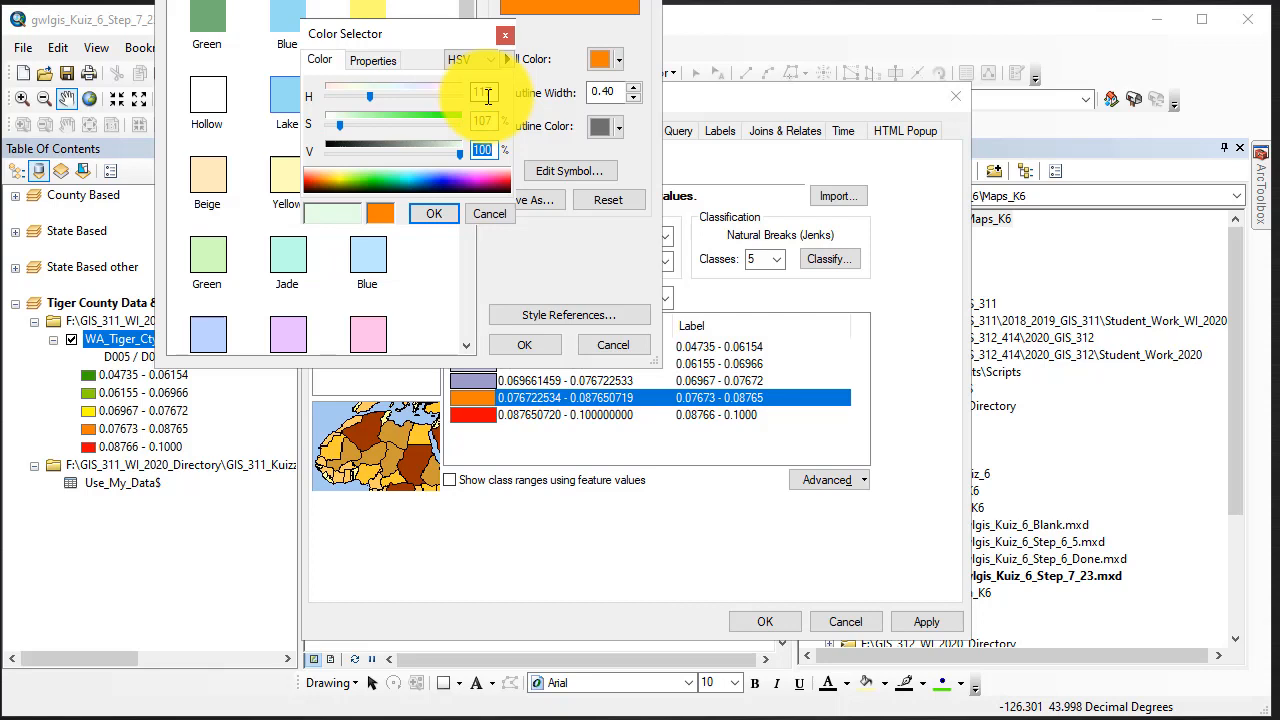
pyautogui.write('177')
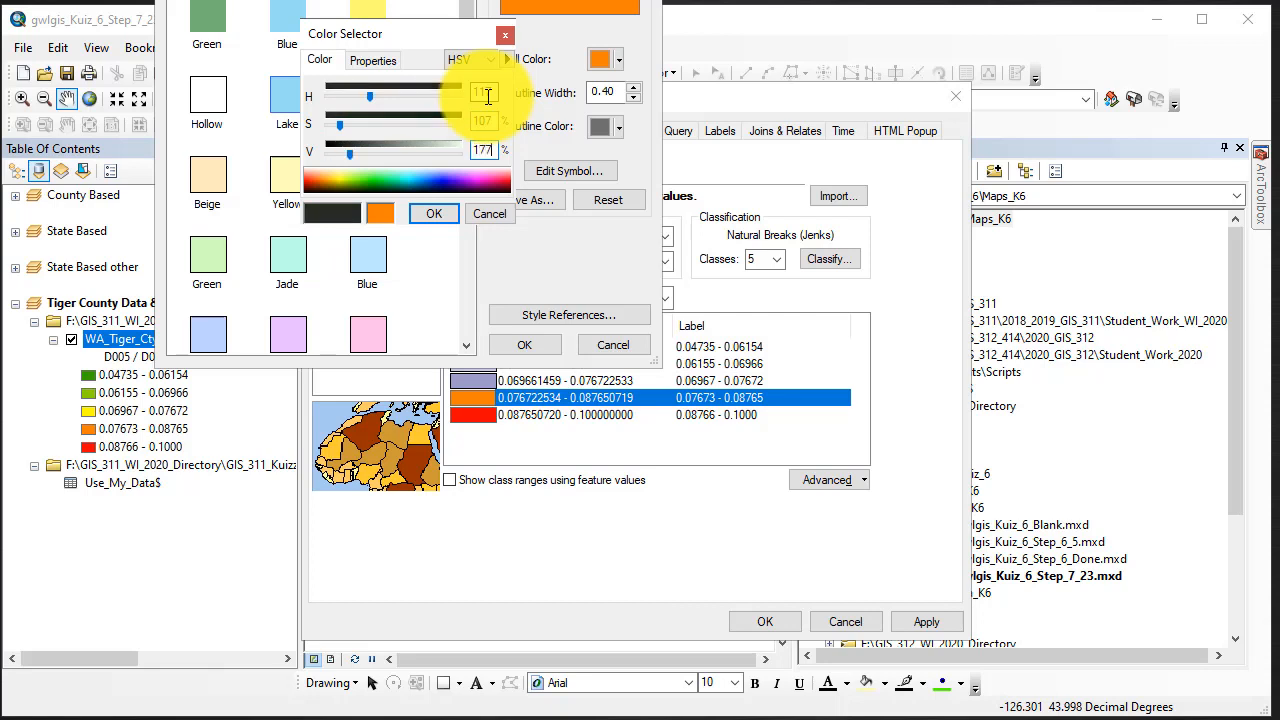
pyautogui.click(436, 213)
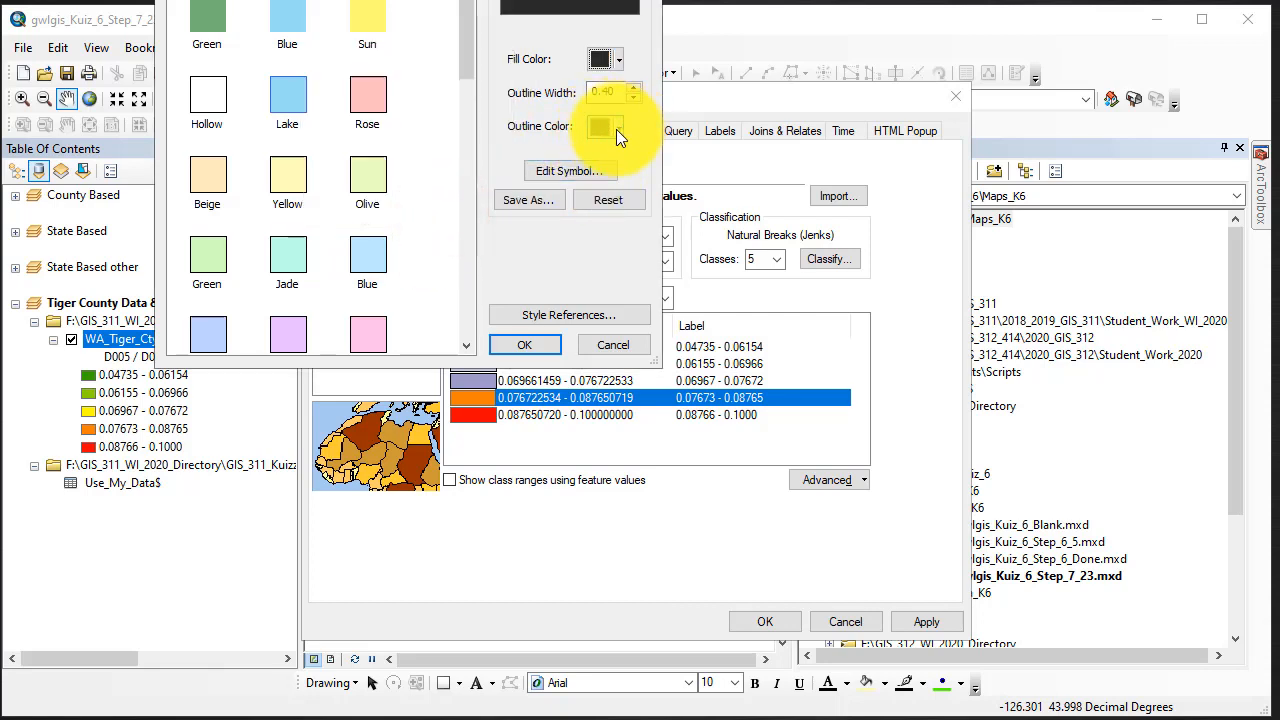
# Set the fourth class's fill color to red 117, green 107, blue 177 using the RGB color model.
pyautogui.click(620, 62)
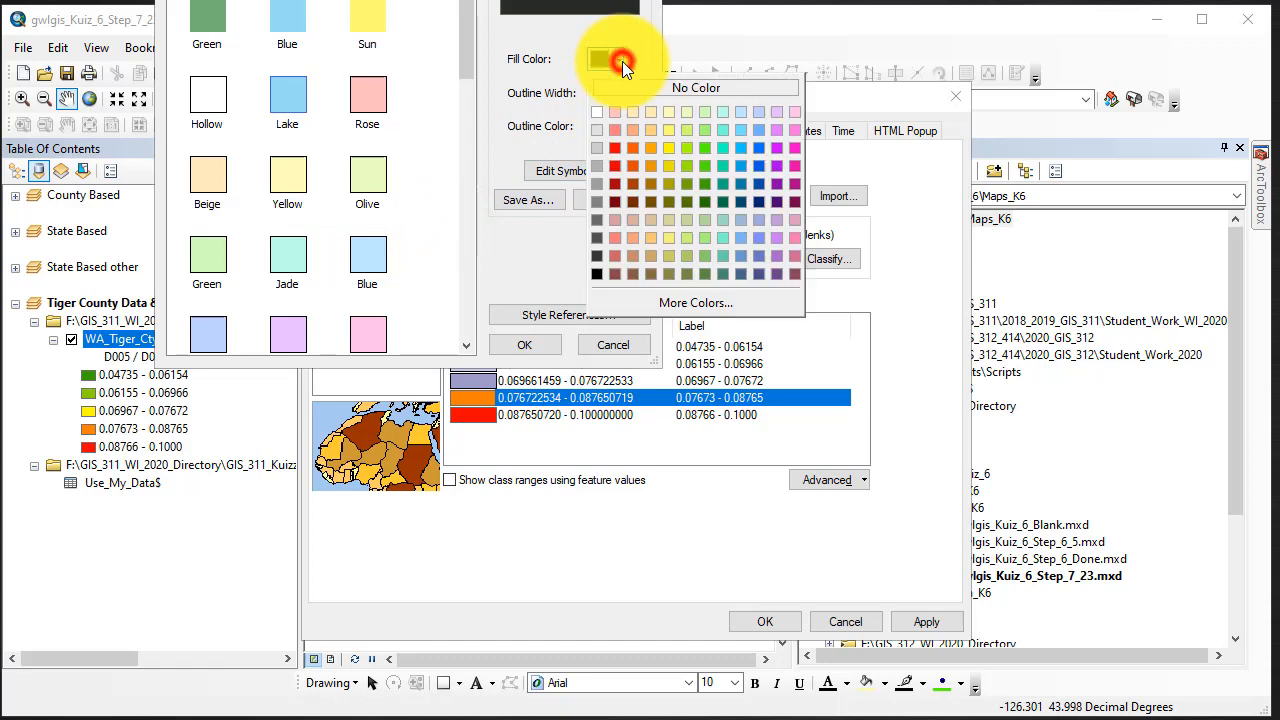
pyautogui.click(684, 300)
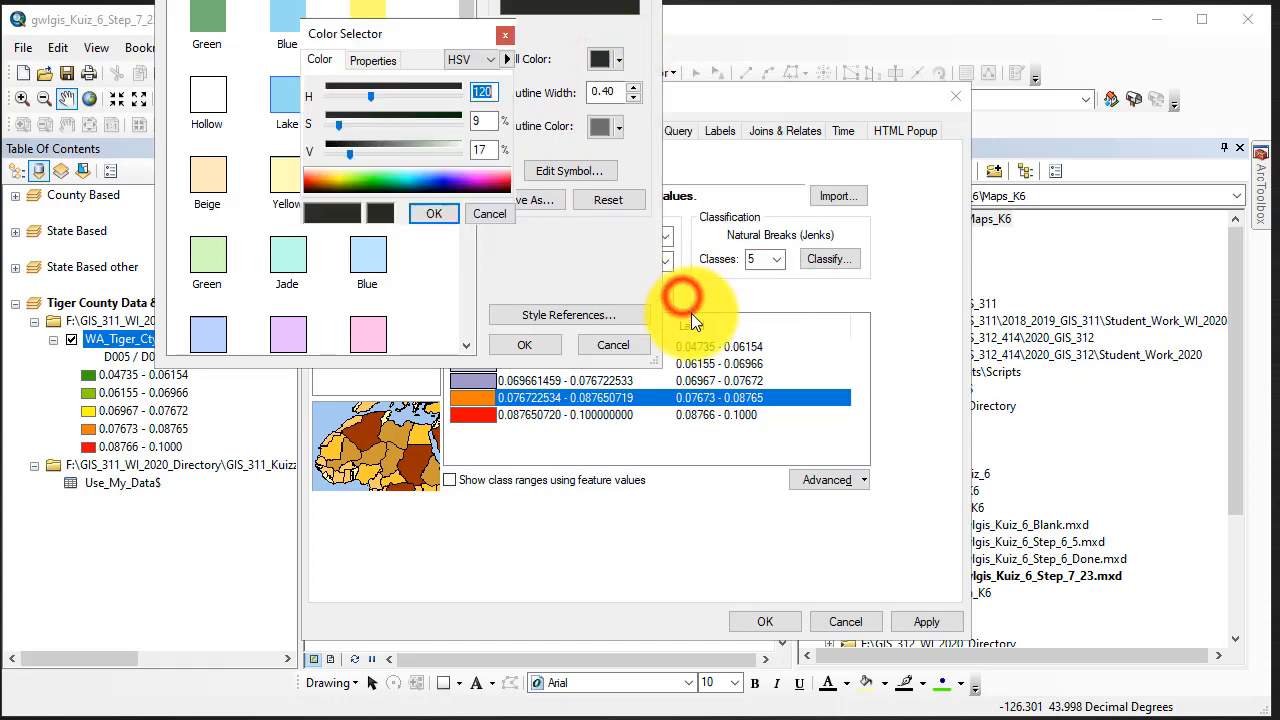
pyautogui.click(486, 121)
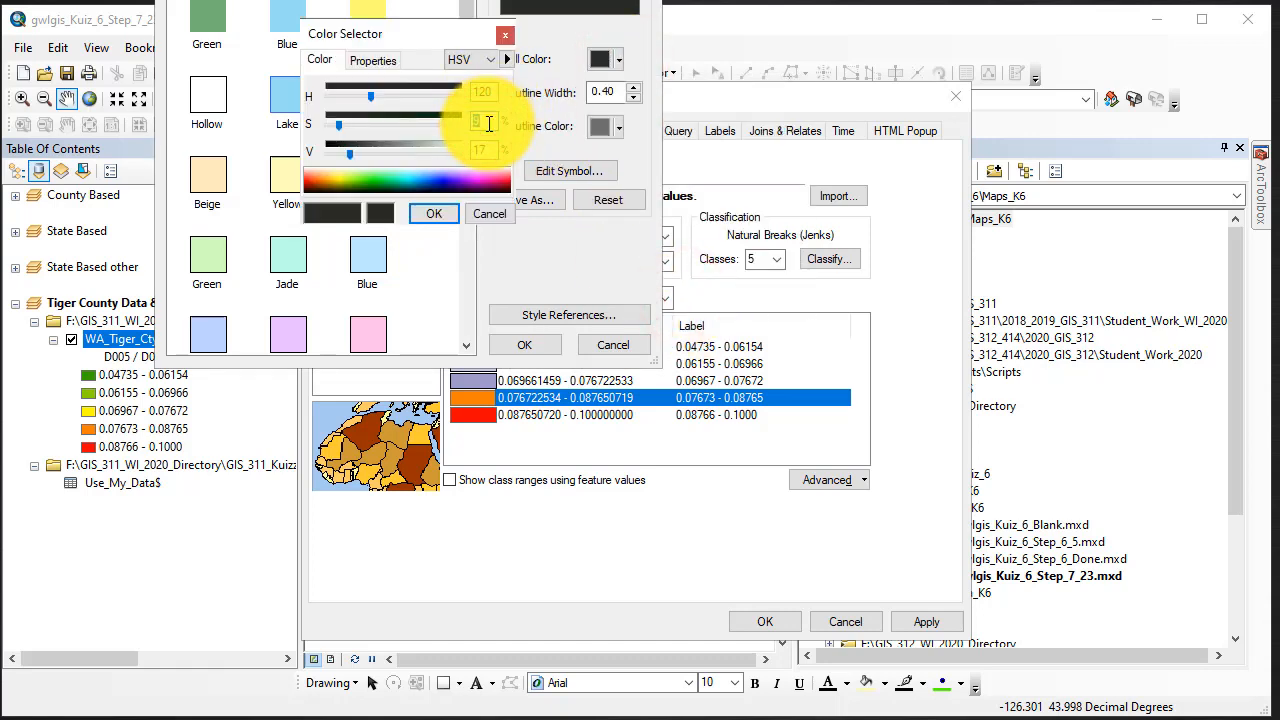
pyautogui.click(485, 91)
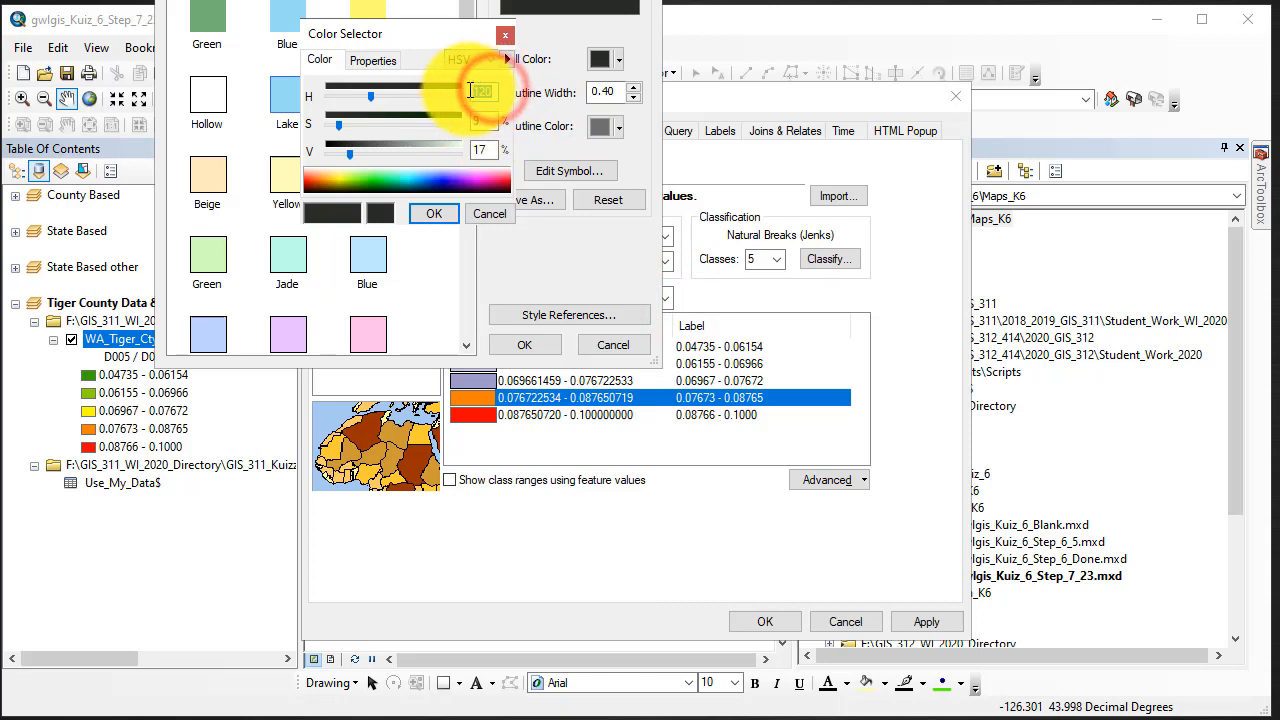
pyautogui.click(490, 60)
pyautogui.click(473, 98)
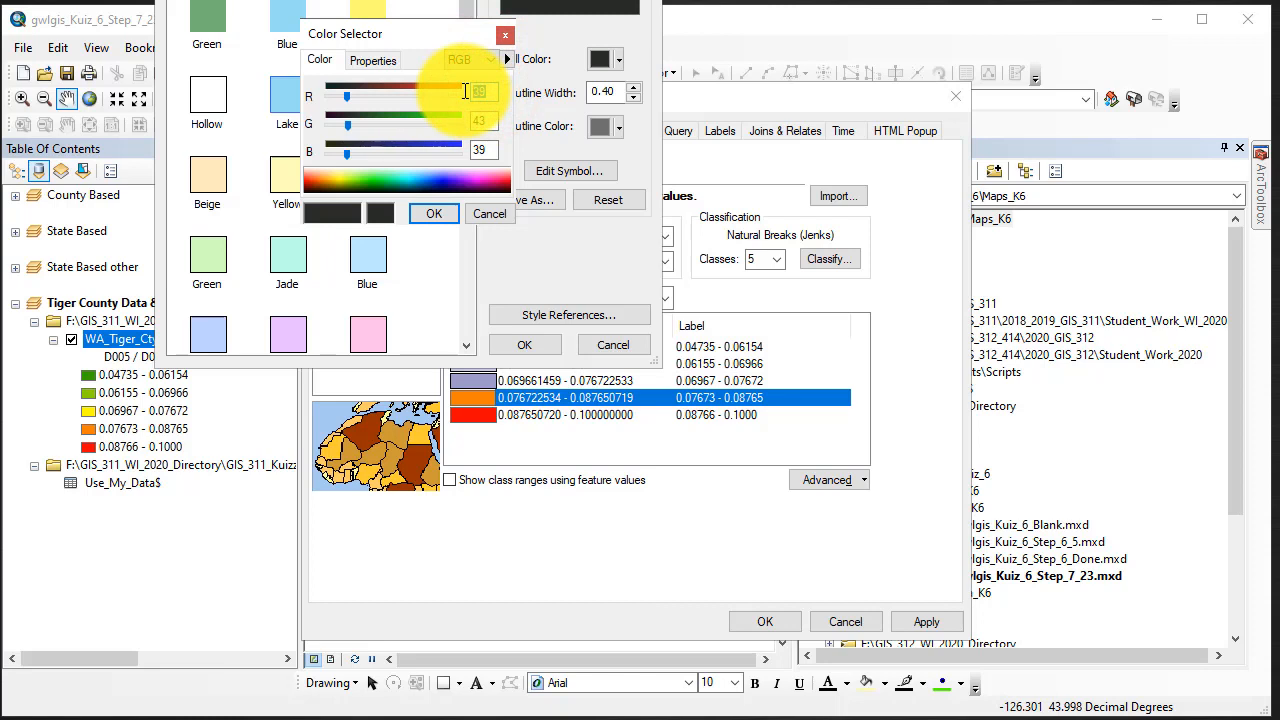
pyautogui.write('117')
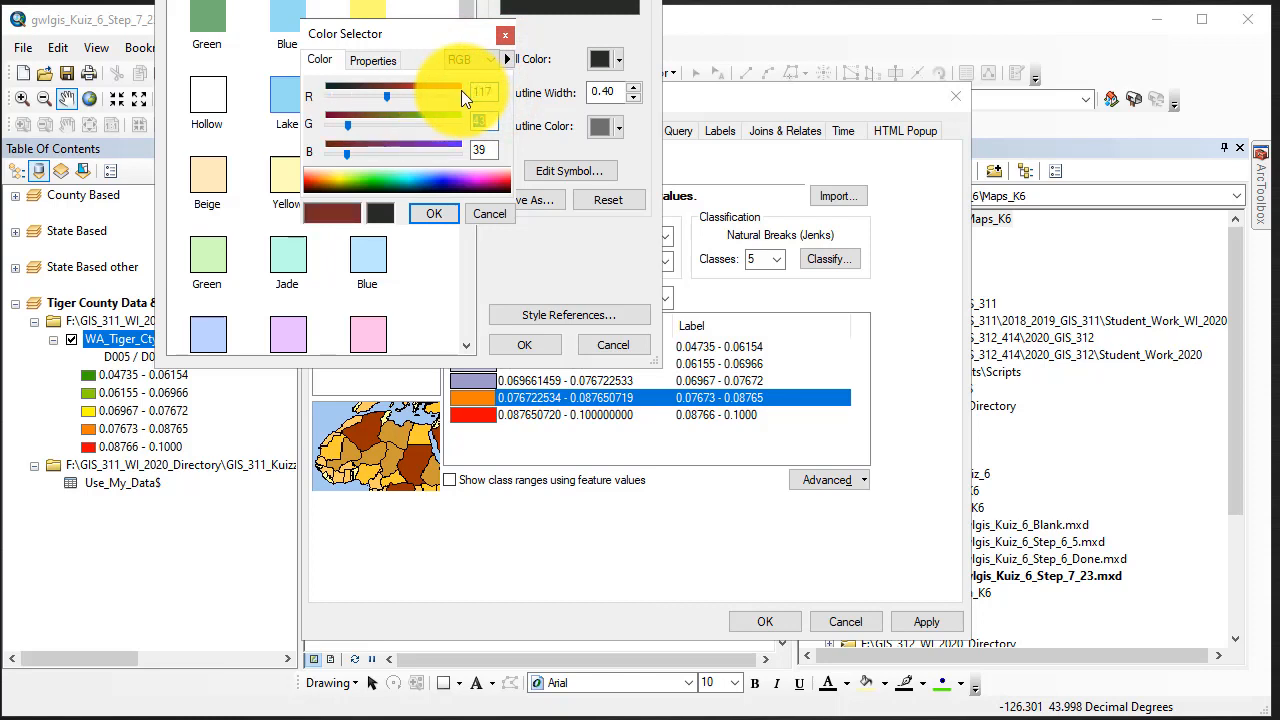
pyautogui.write('107')
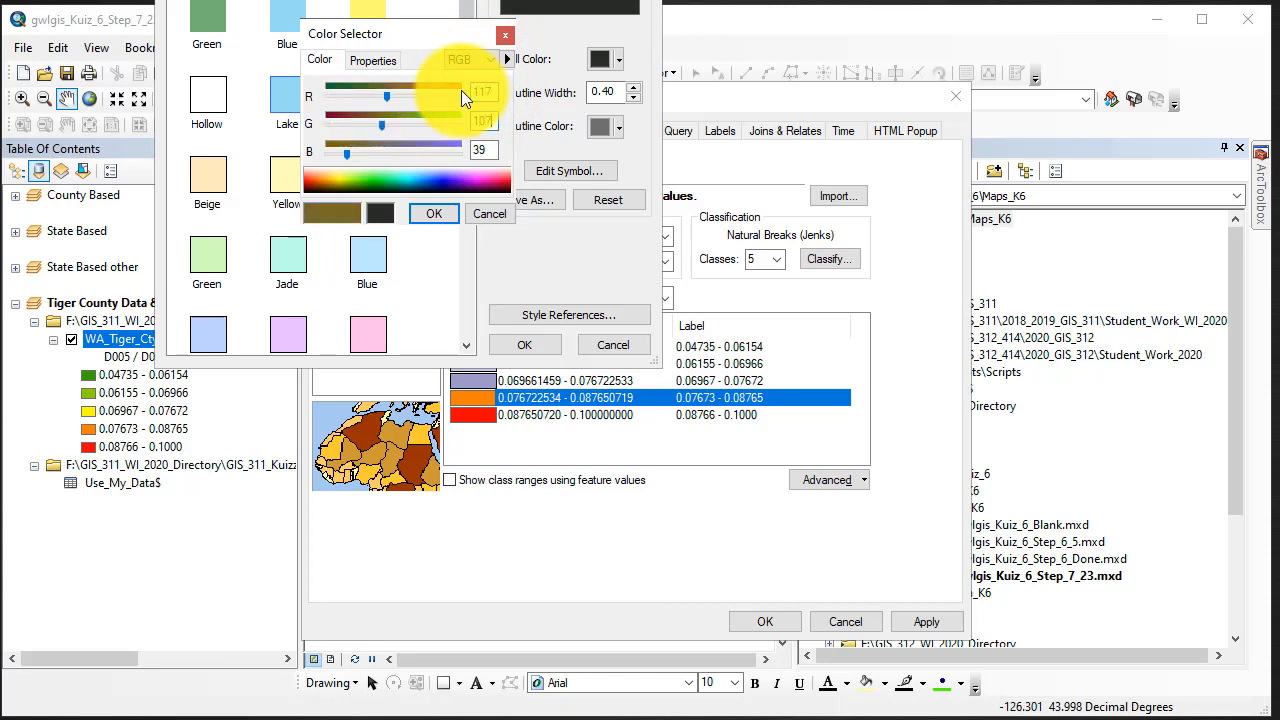
pyautogui.press('Tab')
pyautogui.write('177')
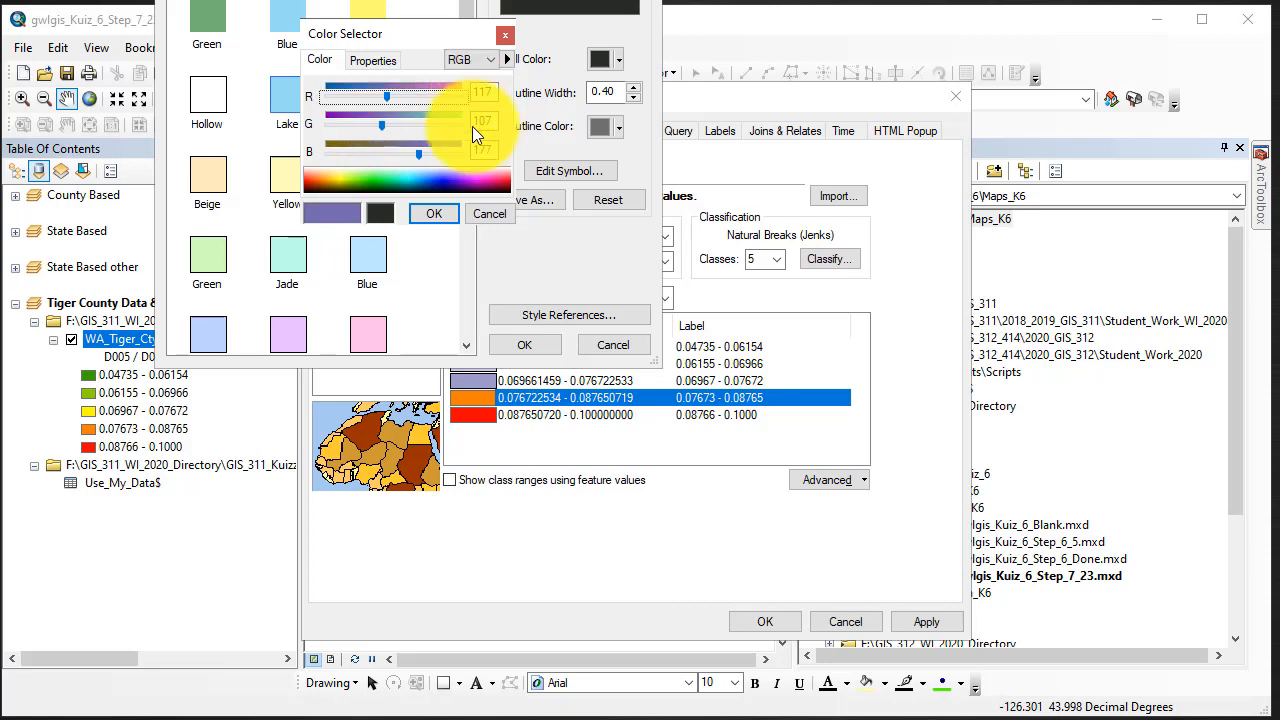
pyautogui.click(430, 212)
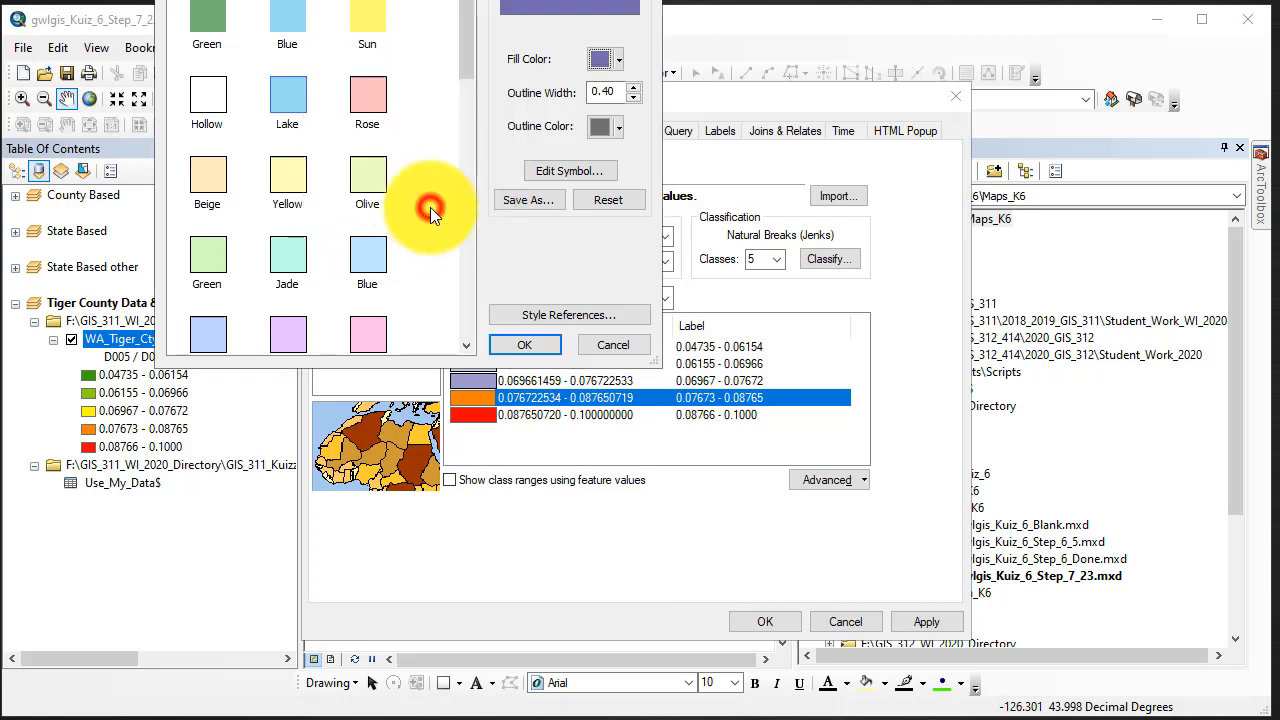
# Set the fourth class's outline color to red 0, green 0, blue 0 and accept the symbol.
pyautogui.click(619, 128)
pyautogui.click(708, 371)
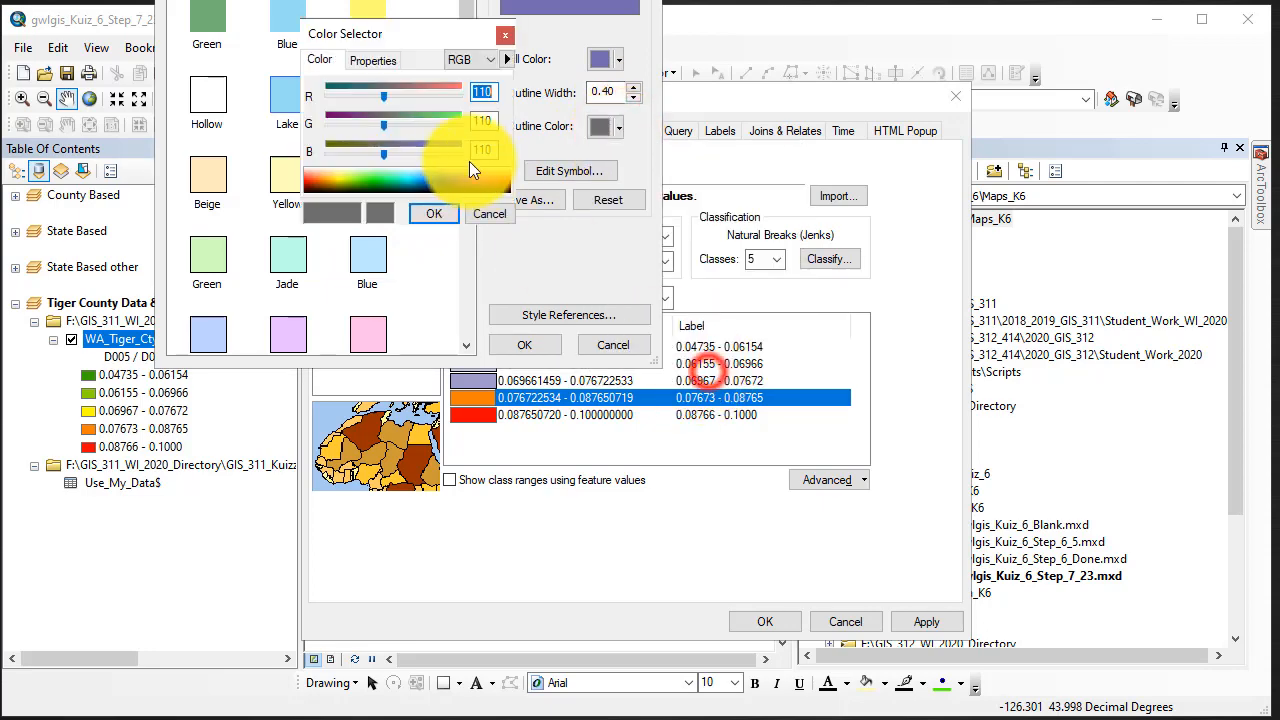
pyautogui.write('0')
pyautogui.press('Tab')
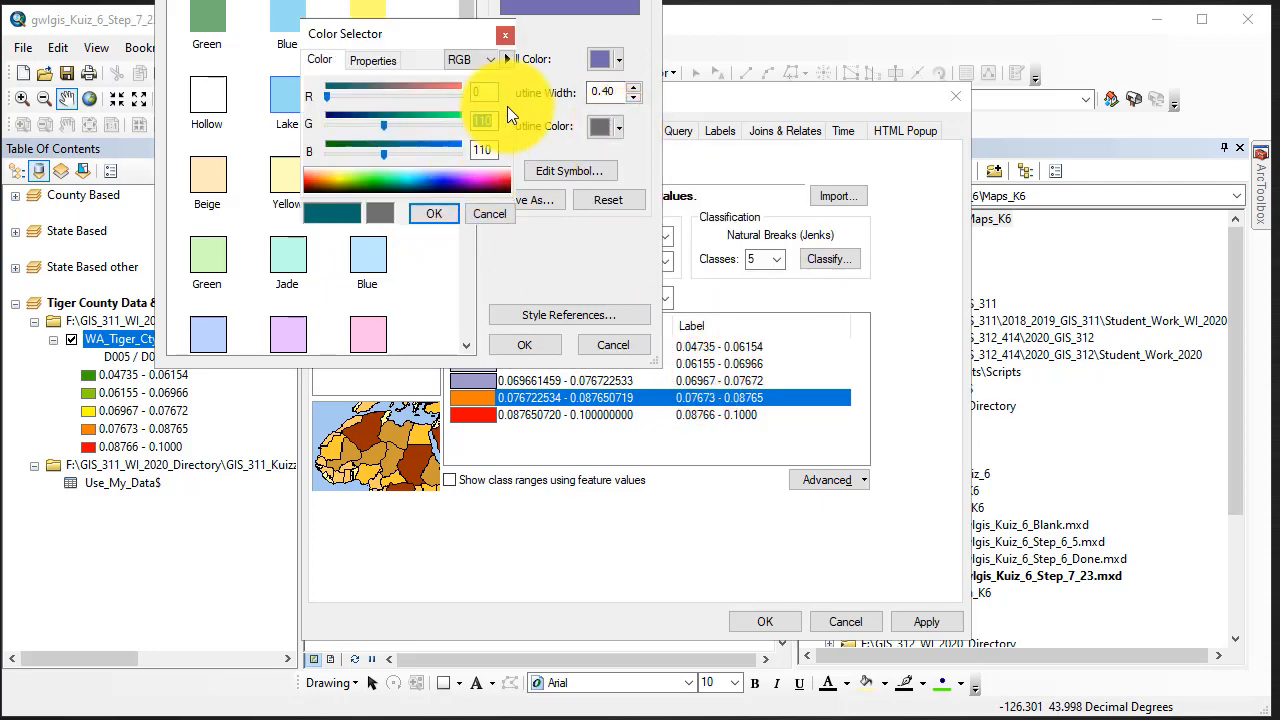
pyautogui.write('0')
pyautogui.press('Tab')
pyautogui.write('0')
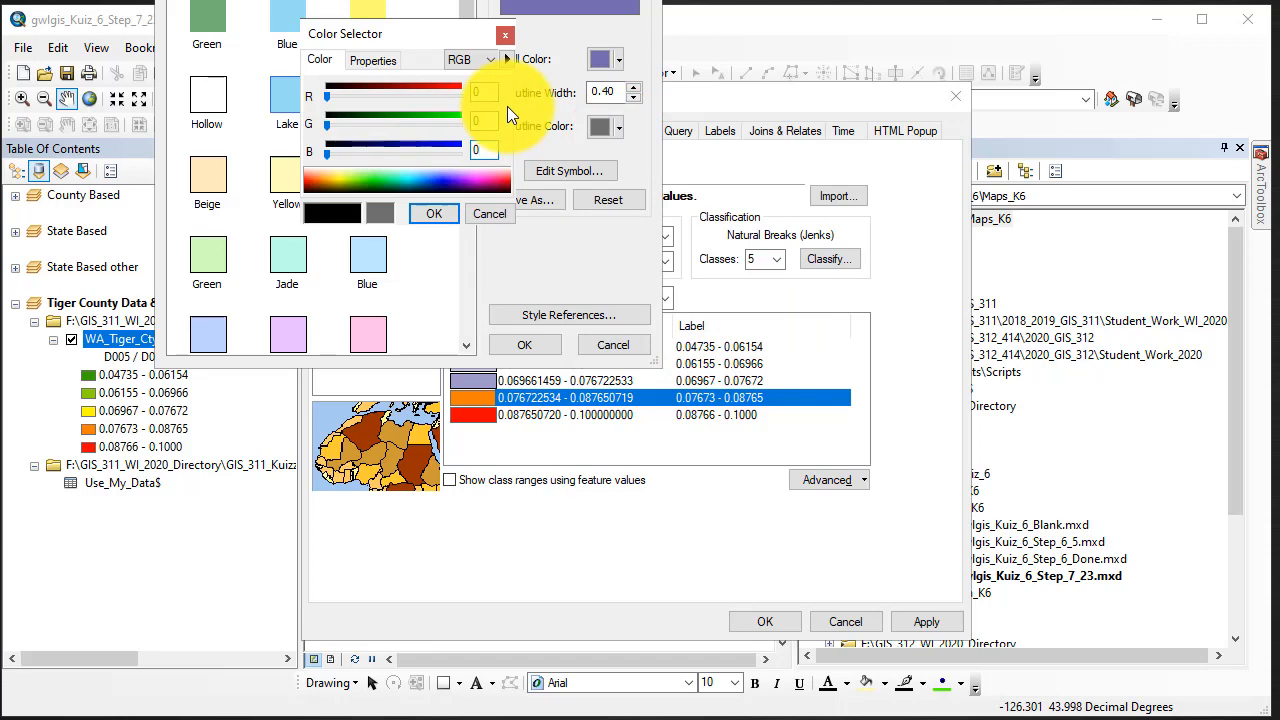
pyautogui.click(434, 213)
pyautogui.click(526, 344)
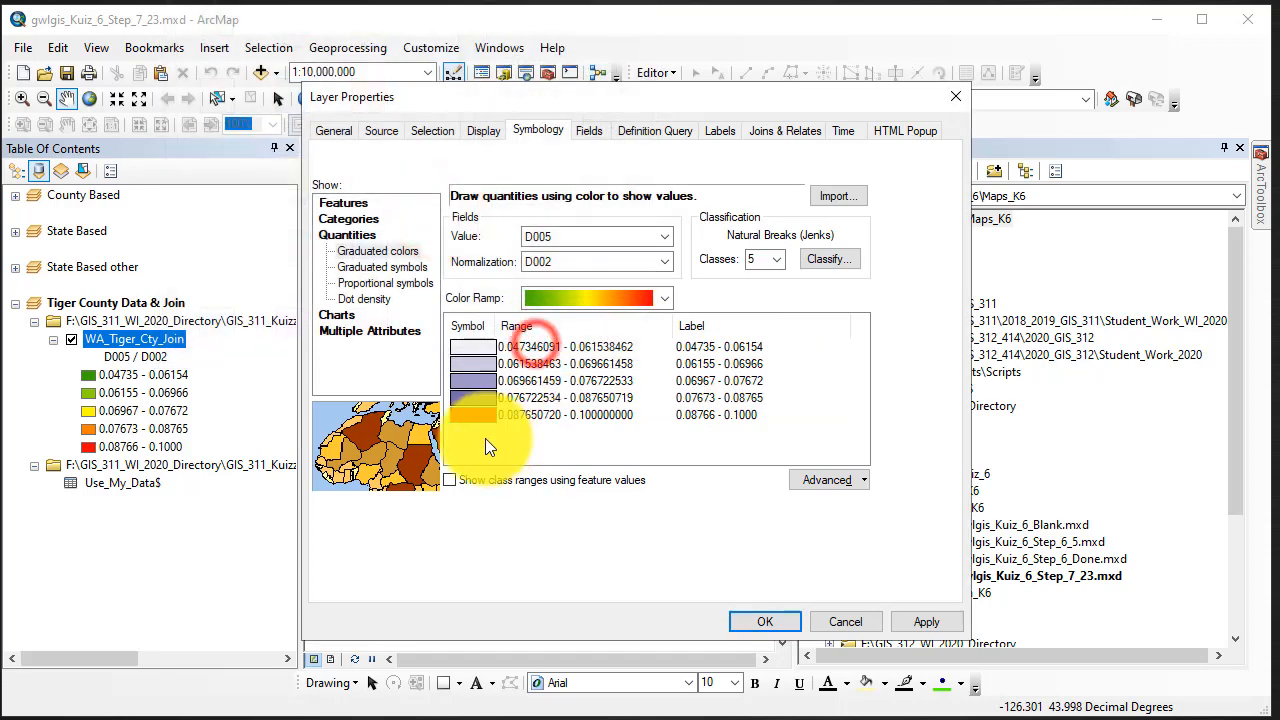
# Set the fifth class's fill color to red 84, green 39, blue 148 using the RGB color model.
pyautogui.doubleClick(486, 417)
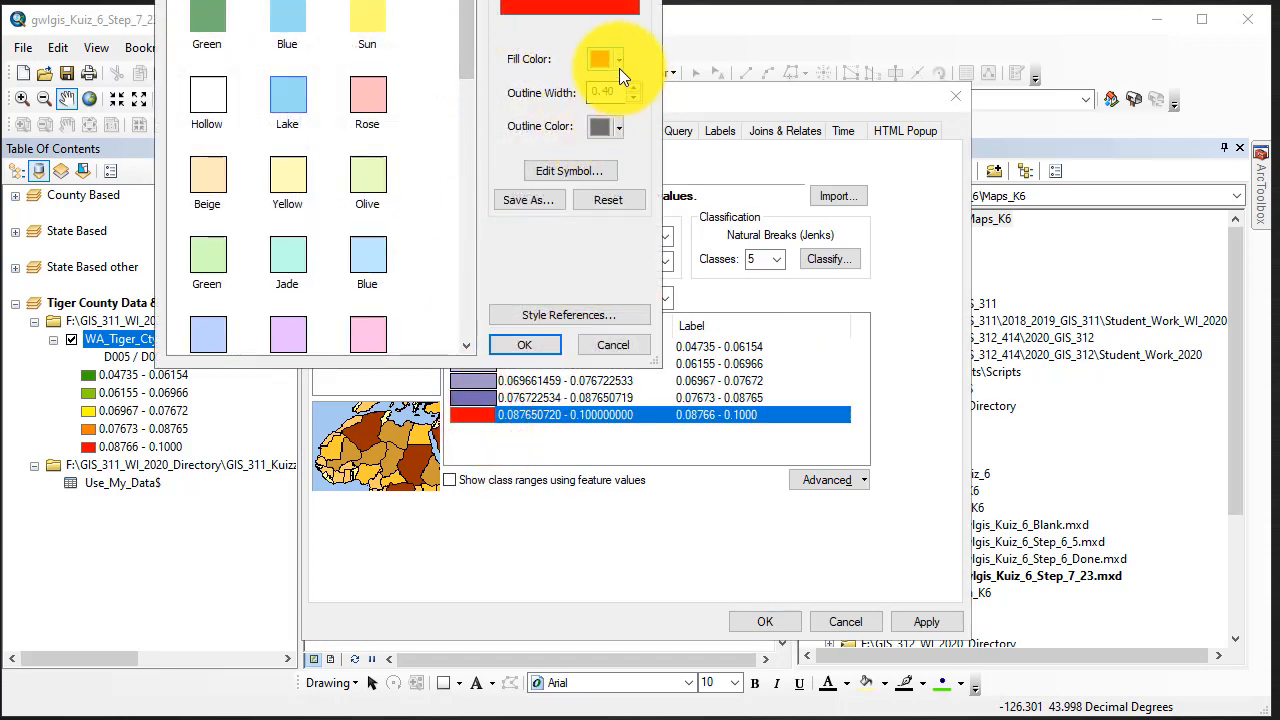
pyautogui.click(618, 60)
pyautogui.click(677, 300)
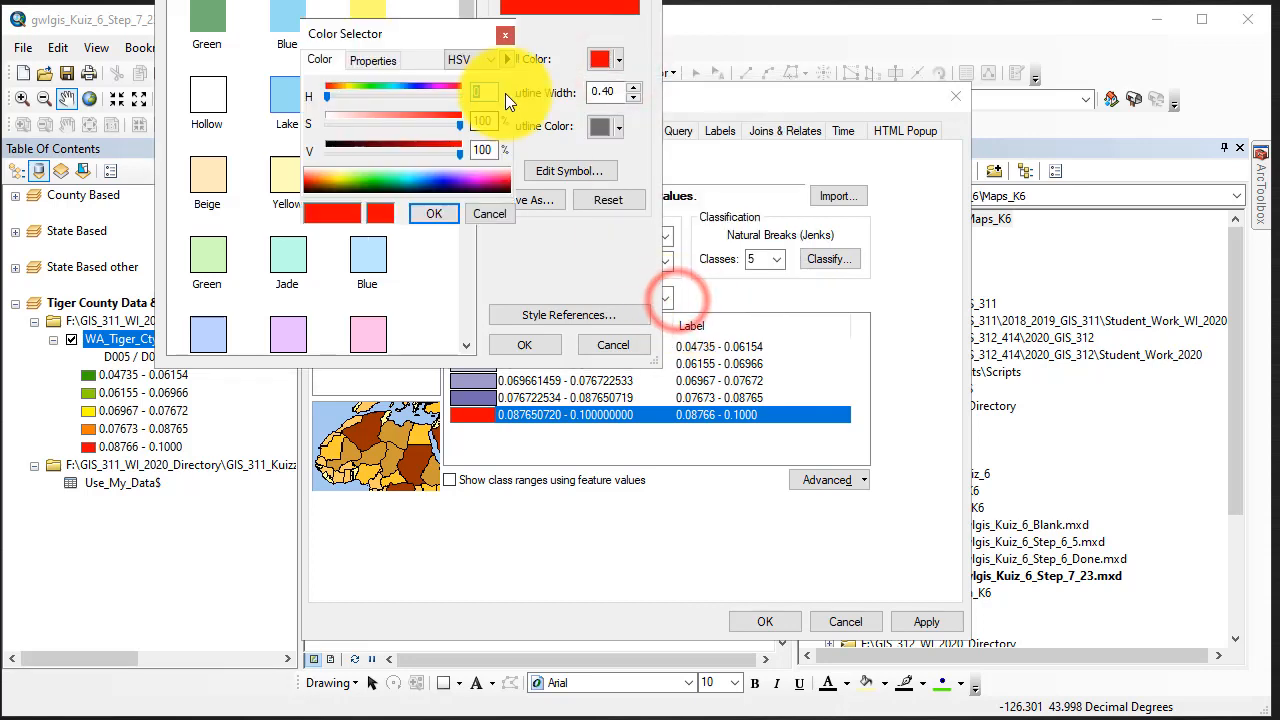
pyautogui.click(484, 60)
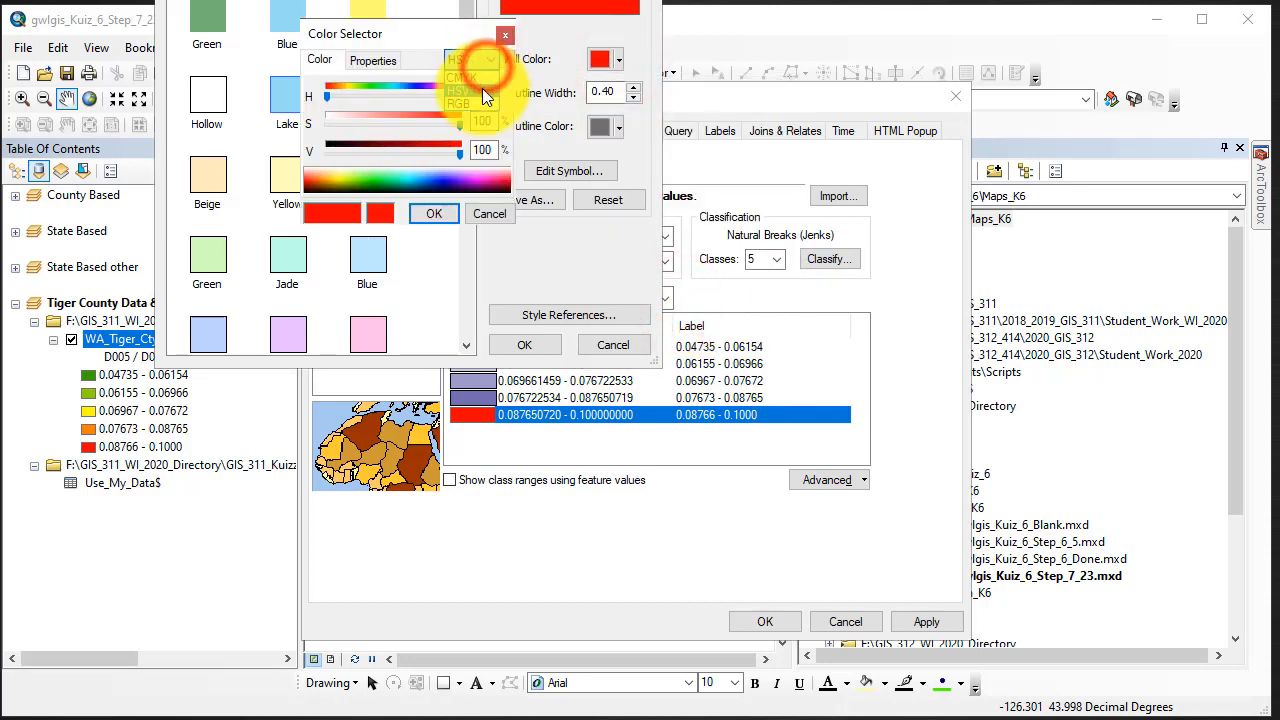
pyautogui.click(477, 102)
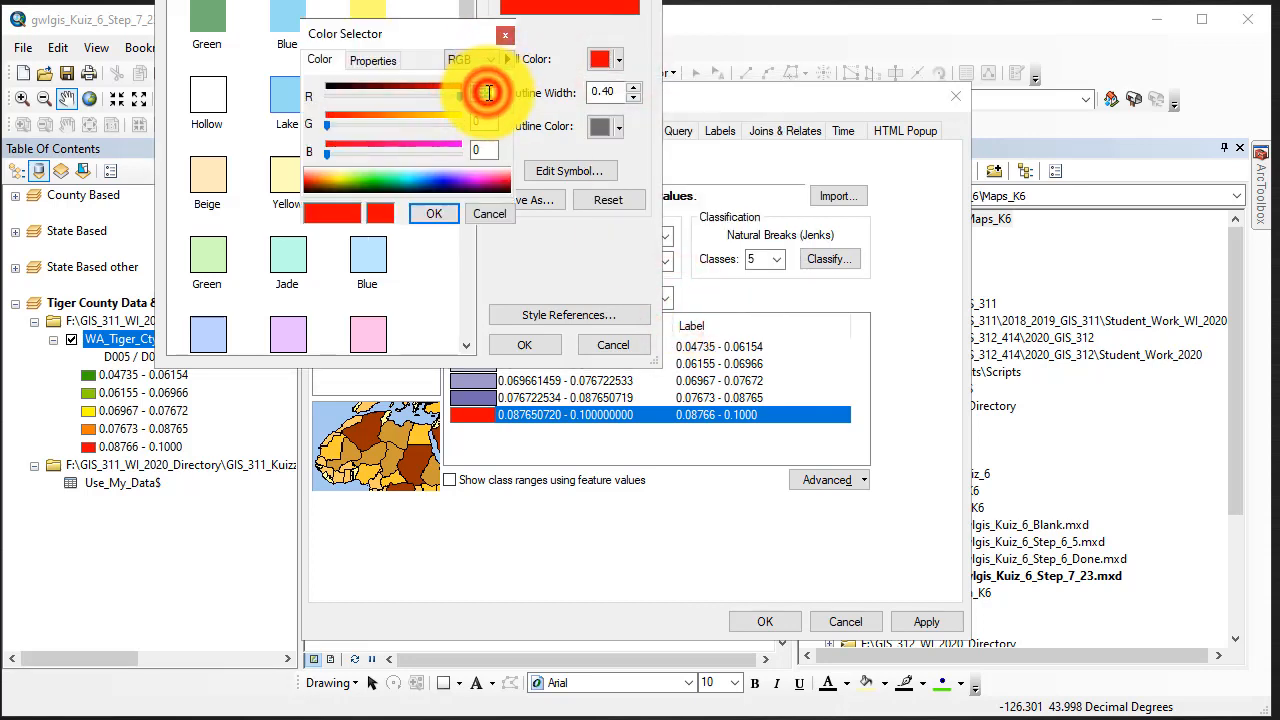
pyautogui.doubleClick(488, 93)
pyautogui.write('84')
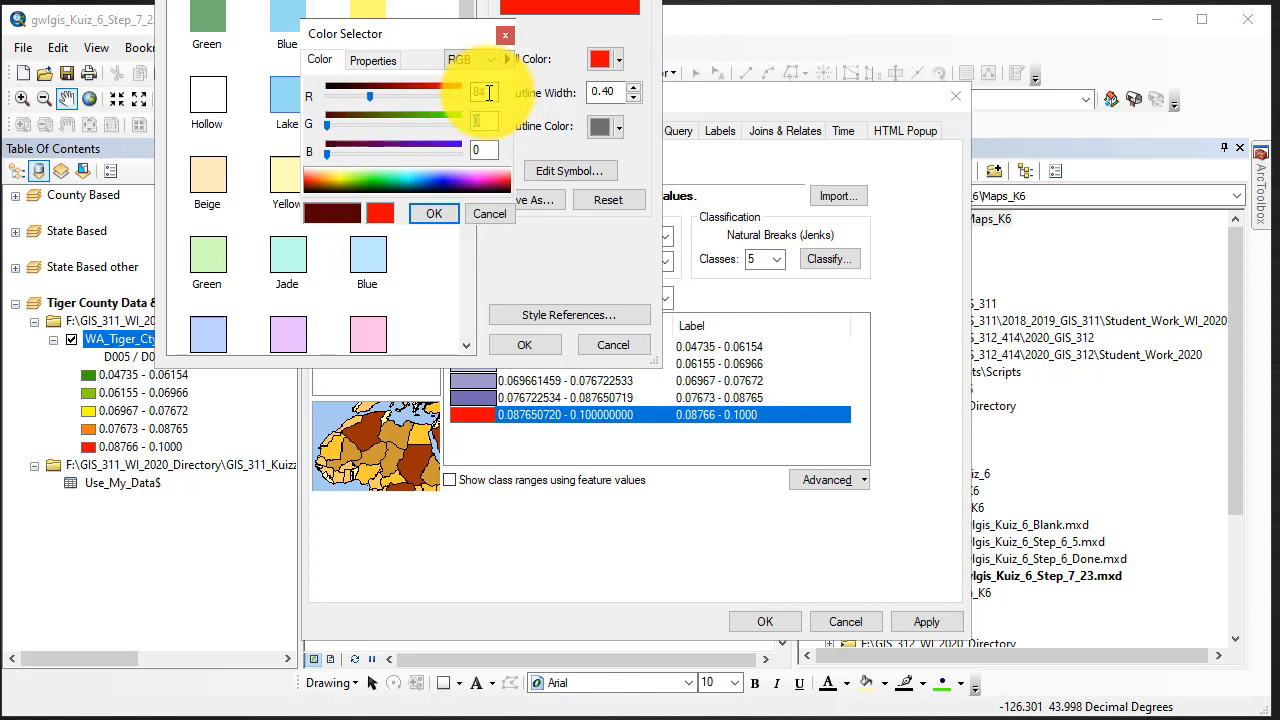
pyautogui.write('39')
pyautogui.press('Tab')
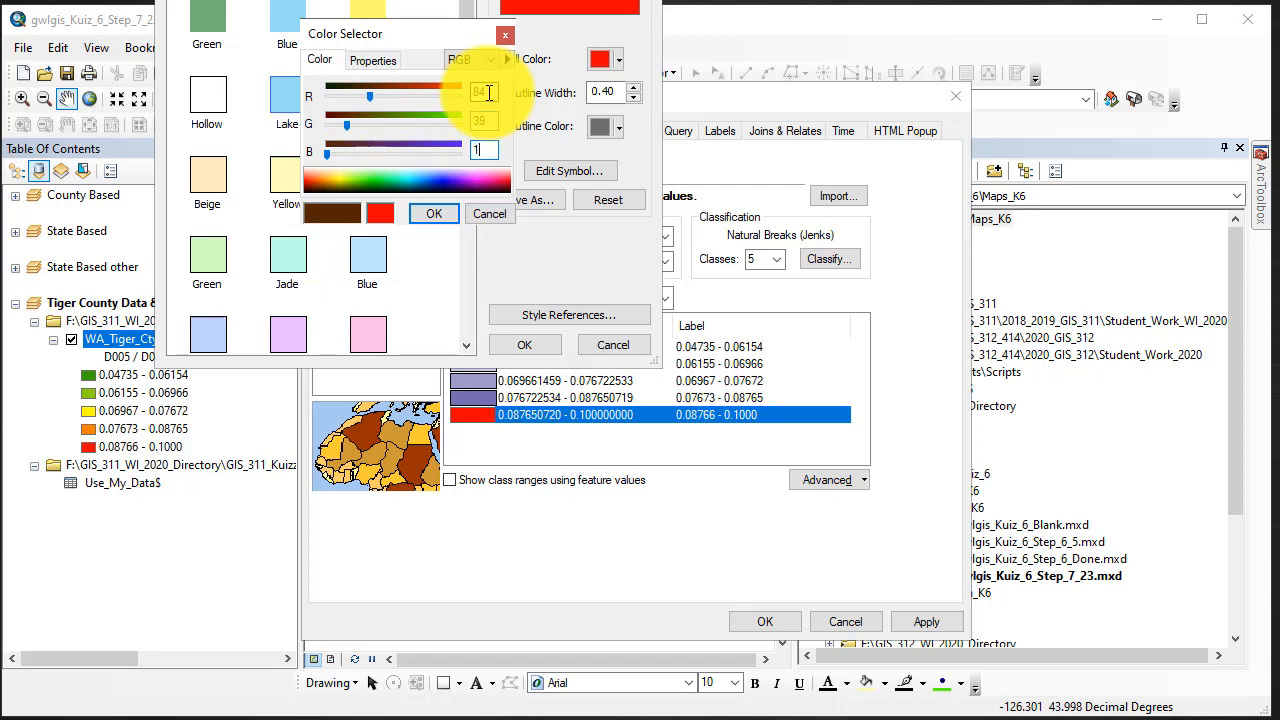
pyautogui.write('148')
pyautogui.click(432, 213)
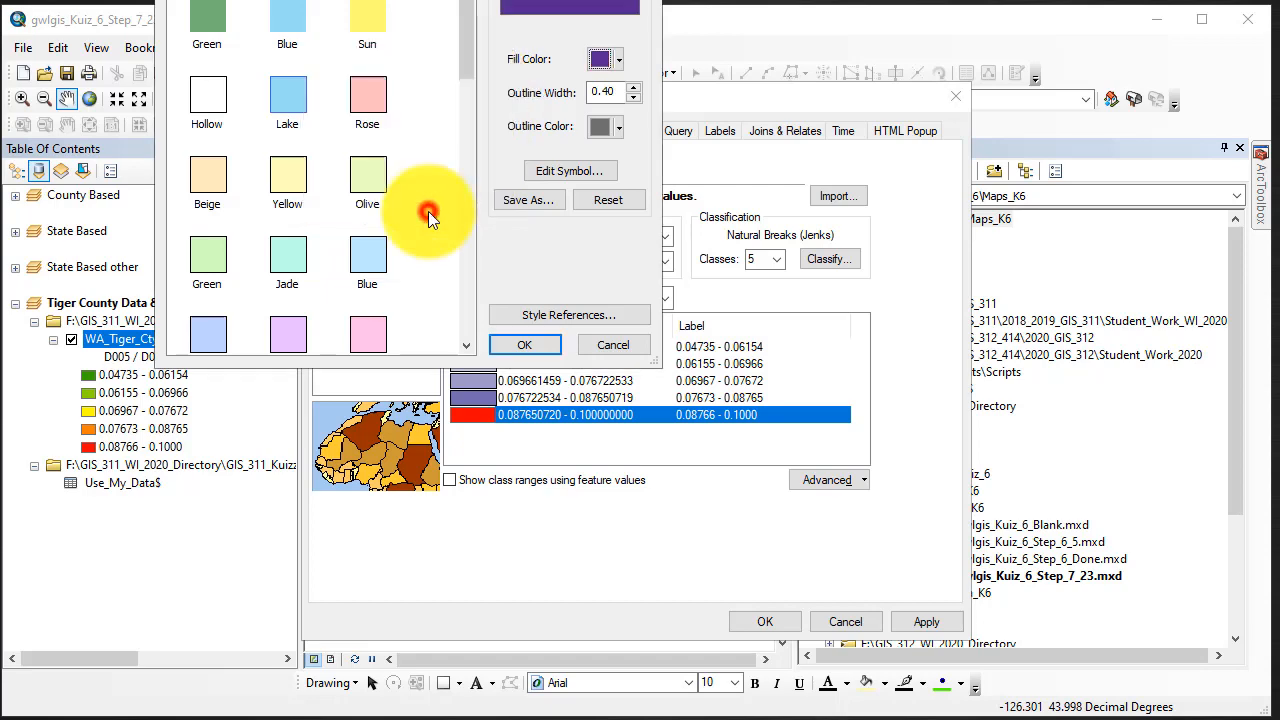
# Set the fifth class's outline color to red 0, green 0, blue 0, then accept the symbol and the layer properties.
pyautogui.click(620, 127)
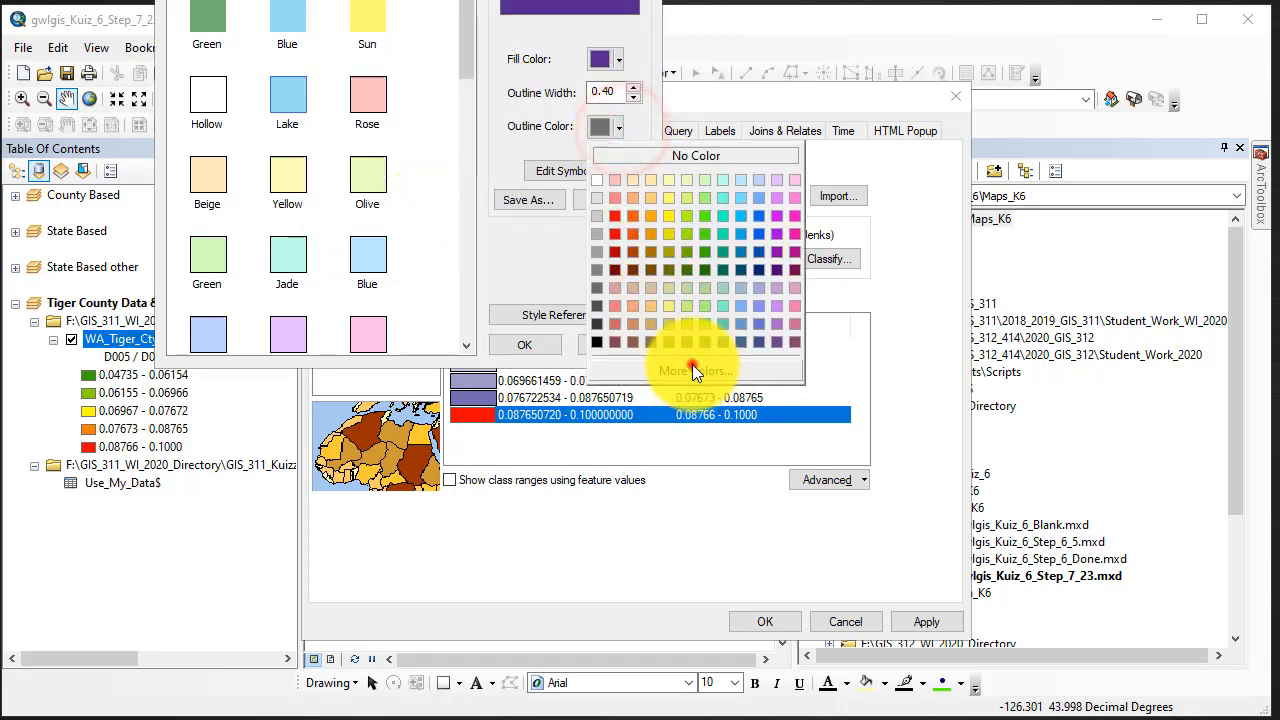
pyautogui.click(690, 365)
pyautogui.write('0')
pyautogui.press('Tab')
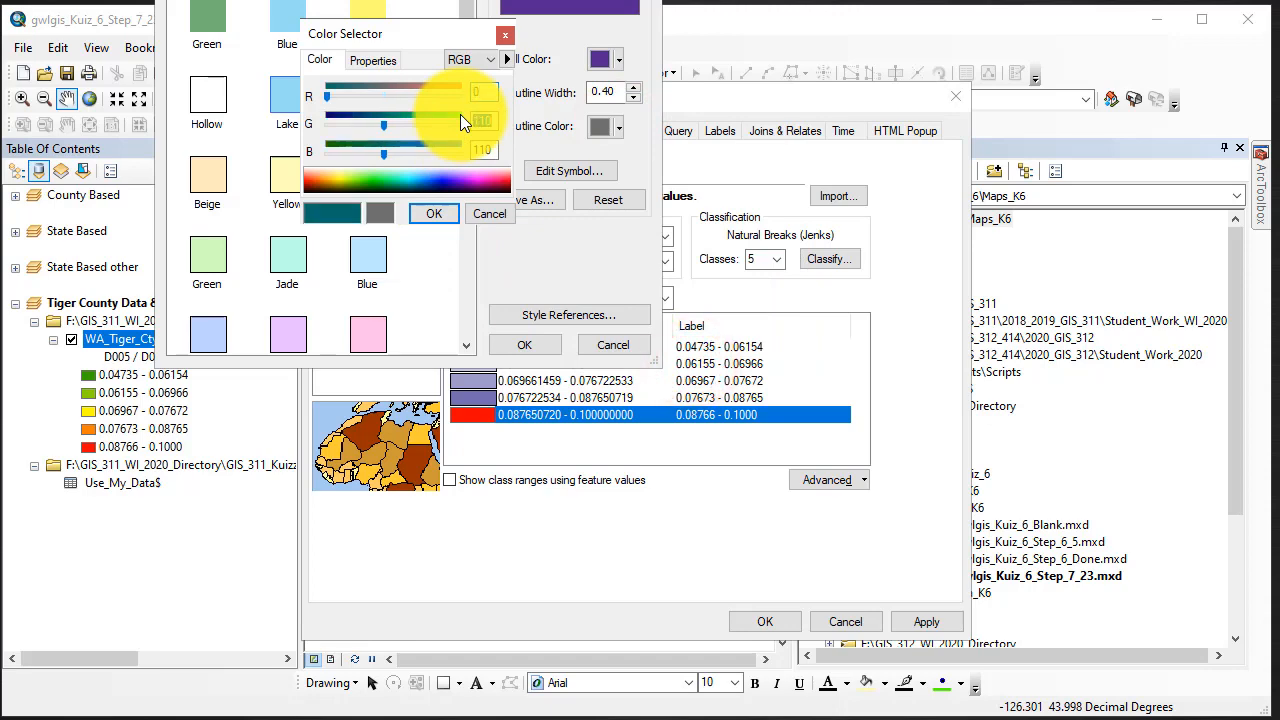
pyautogui.write('0')
pyautogui.press('Tab')
pyautogui.write('0')
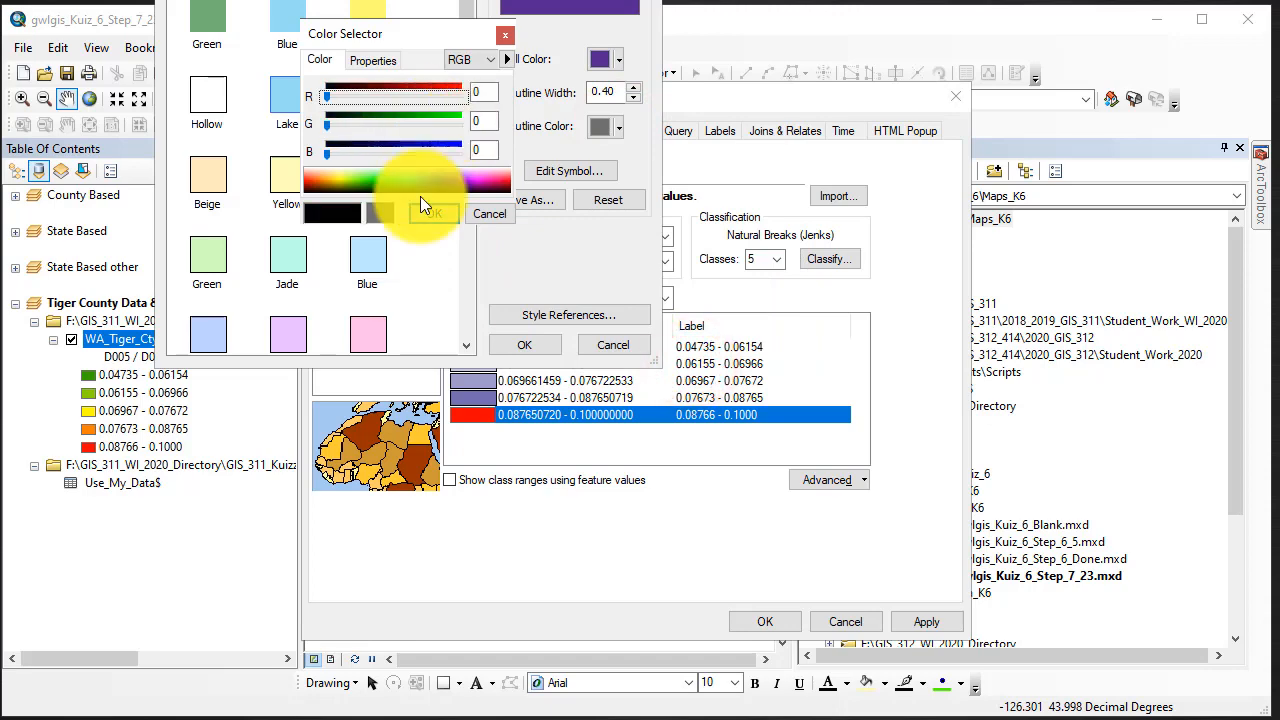
pyautogui.click(431, 212)
pyautogui.click(508, 345)
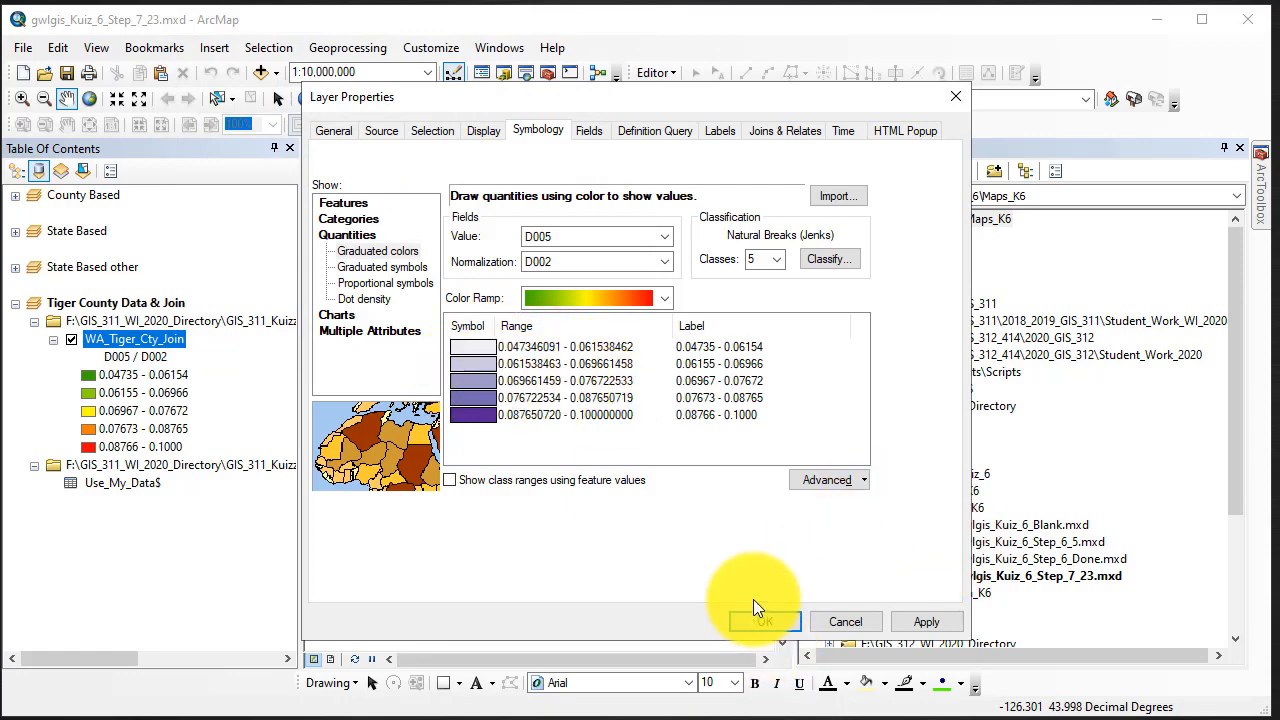
pyautogui.click(766, 621)
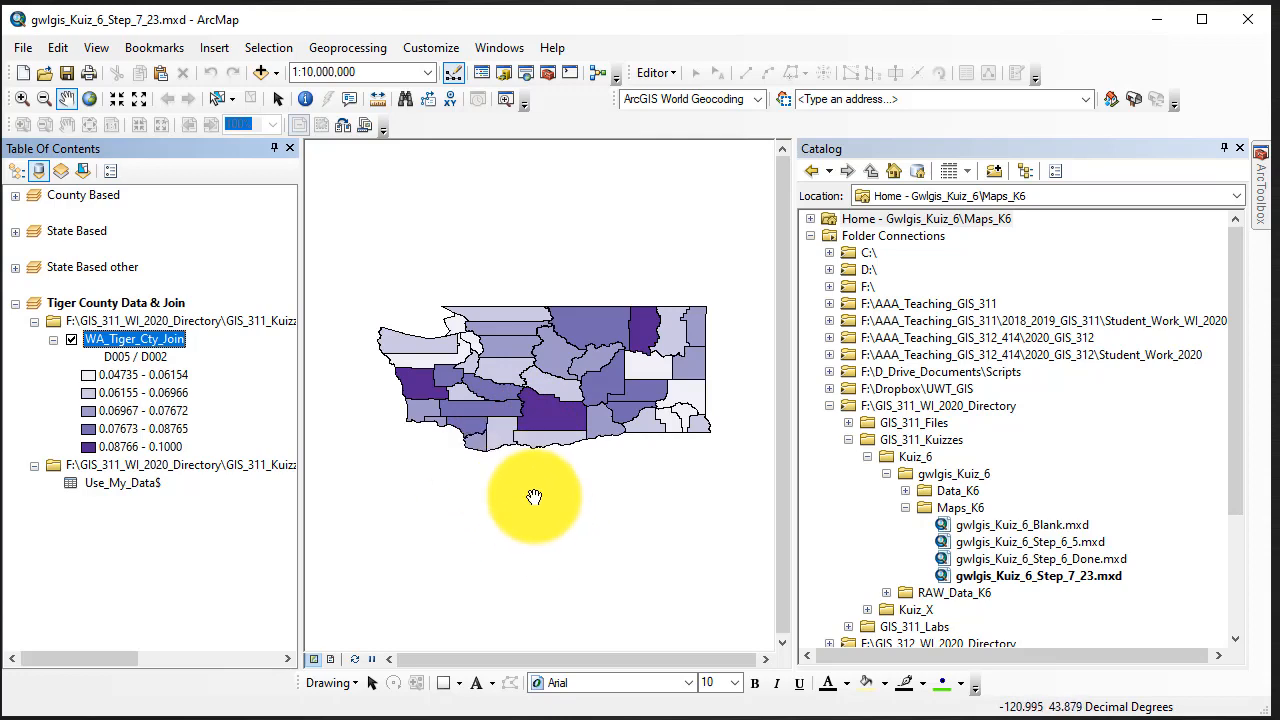
# Save the map document under the new name AAA_gwlgis_Kuiz_6_Final.mxd in the Maps_K6 folder.
pyautogui.click(23, 48)
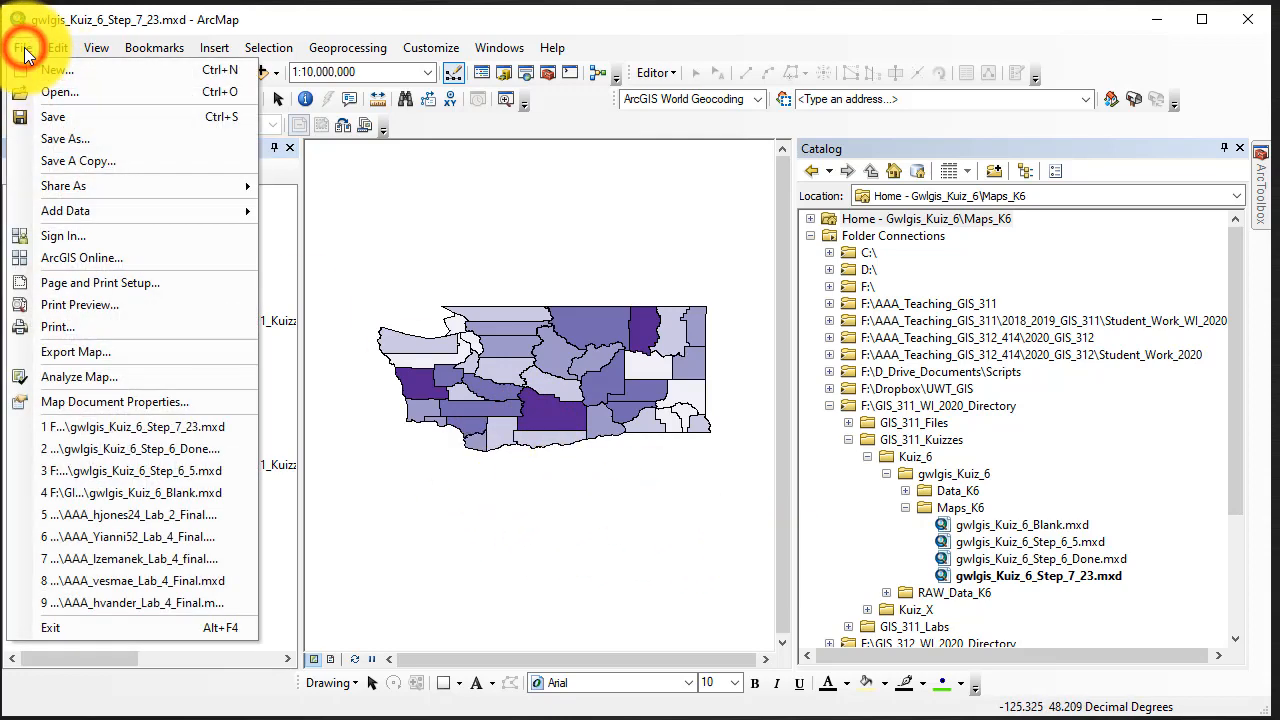
pyautogui.click(80, 139)
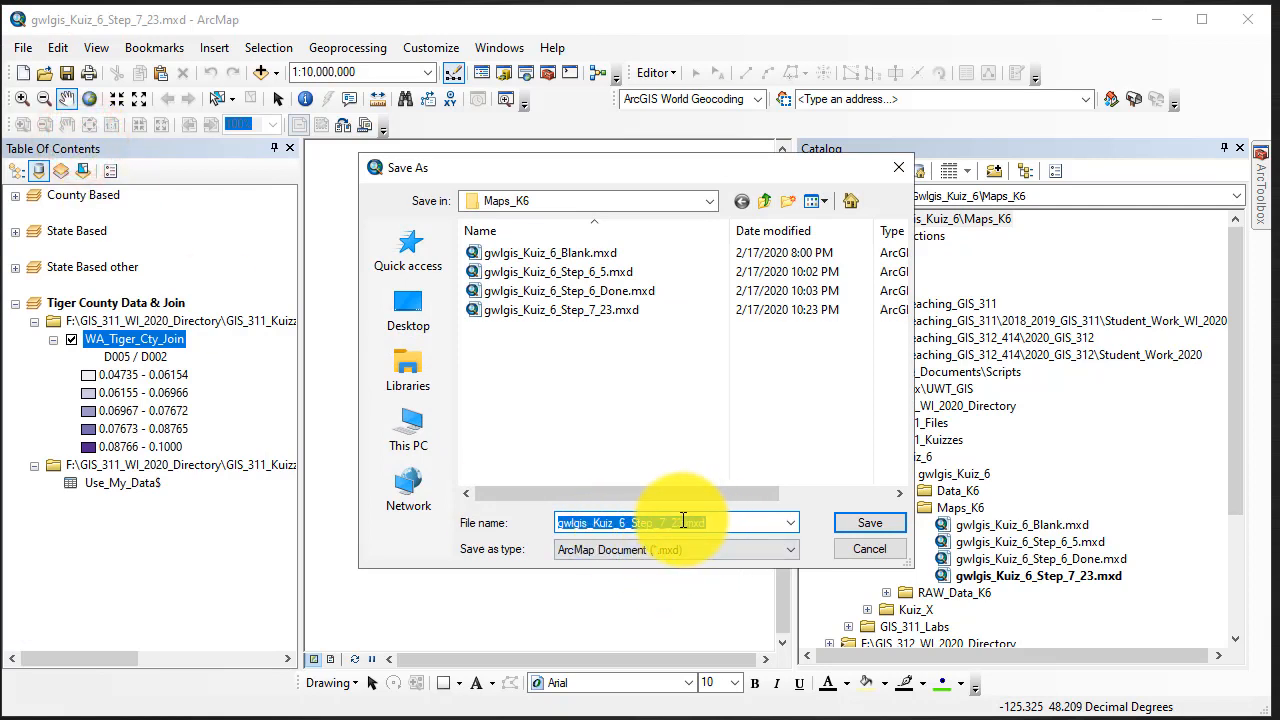
pyautogui.click(682, 522)
pyautogui.moveTo(682, 522); pyautogui.dragTo(638, 527)
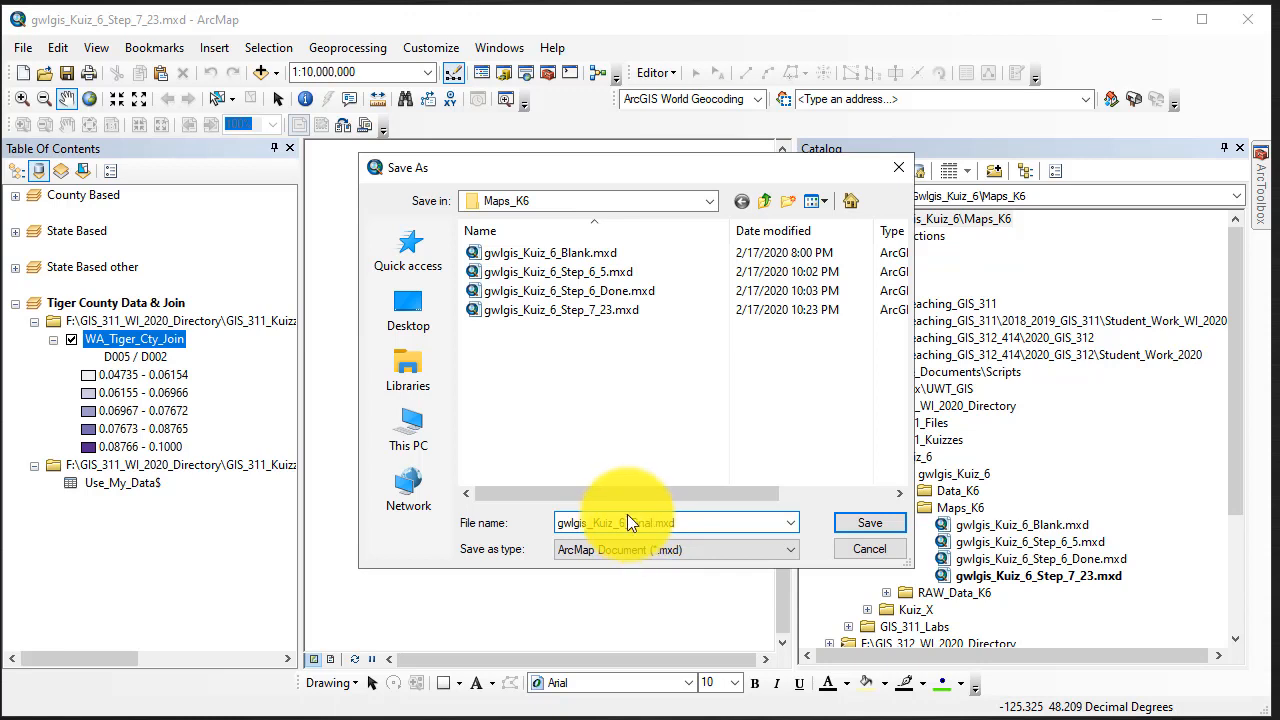
pyautogui.click(558, 523)
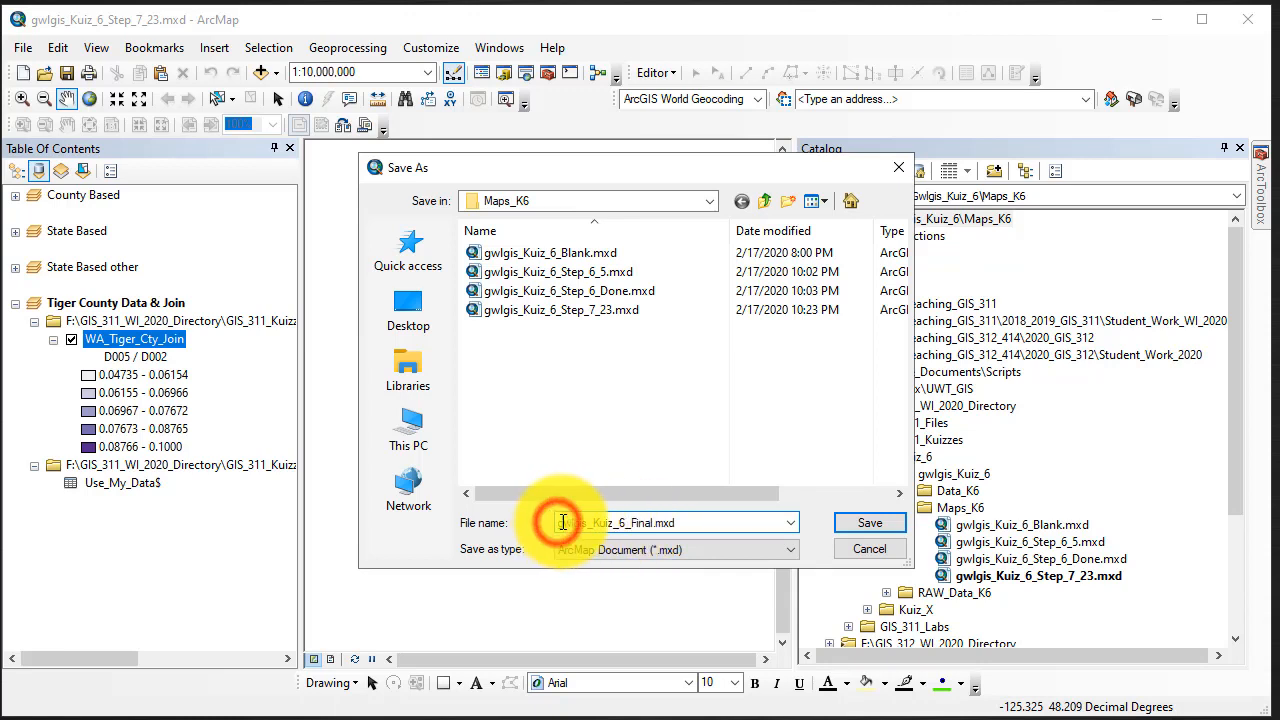
pyautogui.click(562, 522)
pyautogui.click(560, 521)
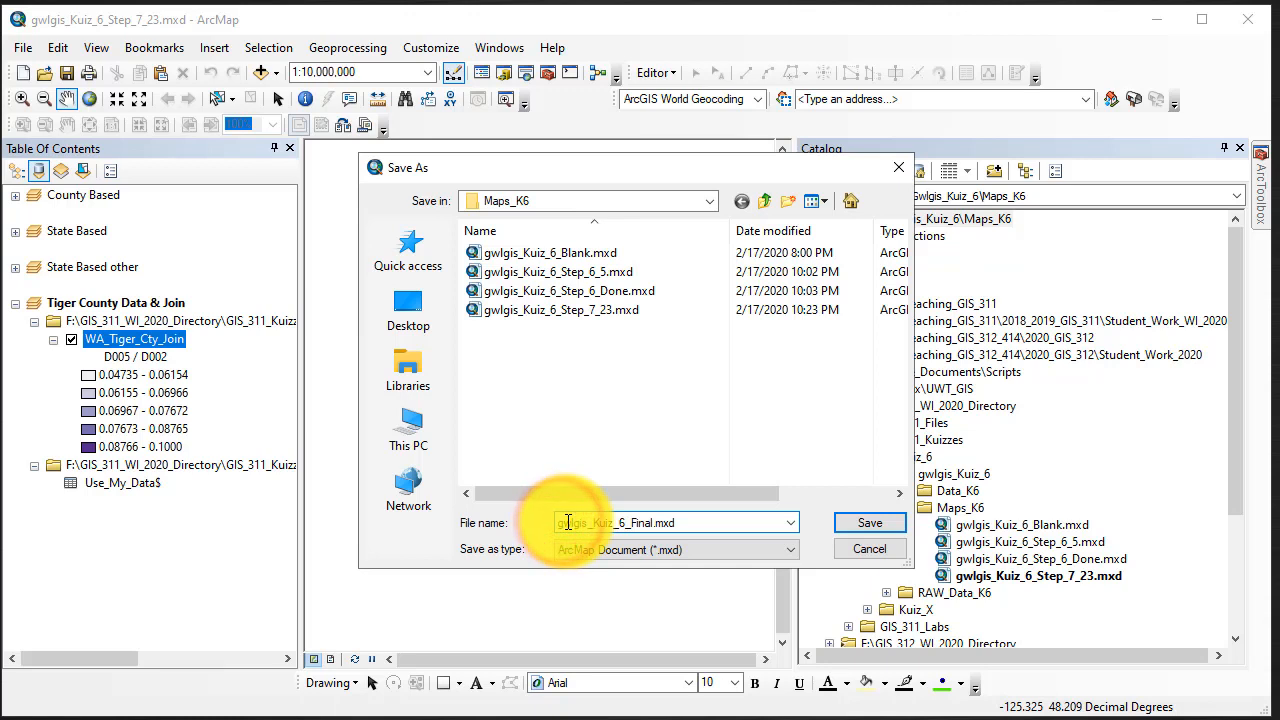
pyautogui.write('AAA_')
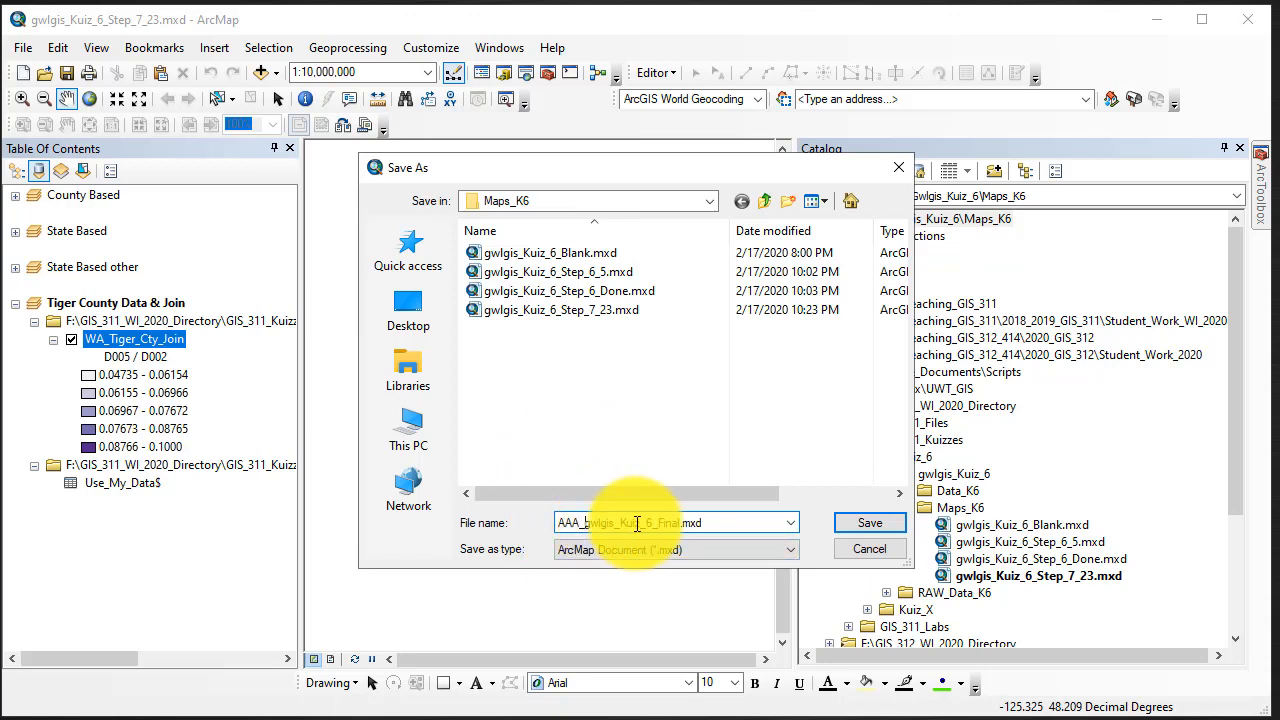
pyautogui.click(882, 521)
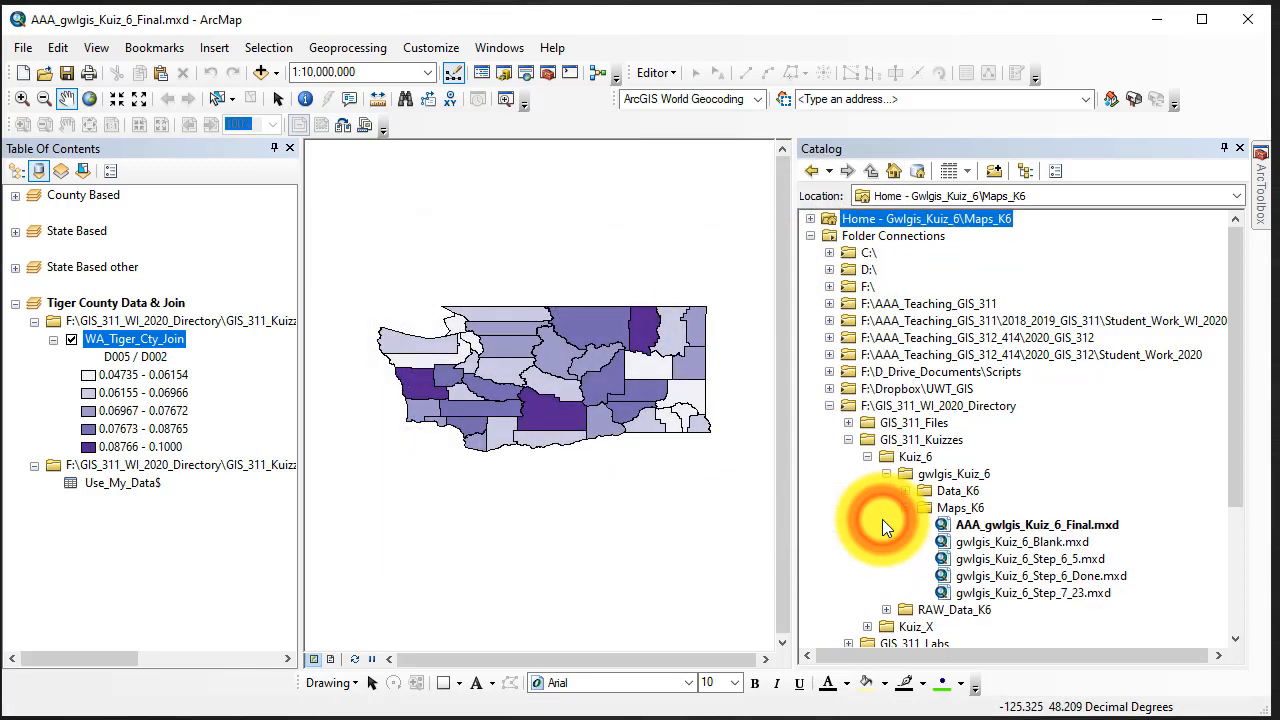
# Add a Double field named Male_Hhld to the attribute table of the WA_Tiger_Cty_Join layer.
pyautogui.rightClick(131, 339)
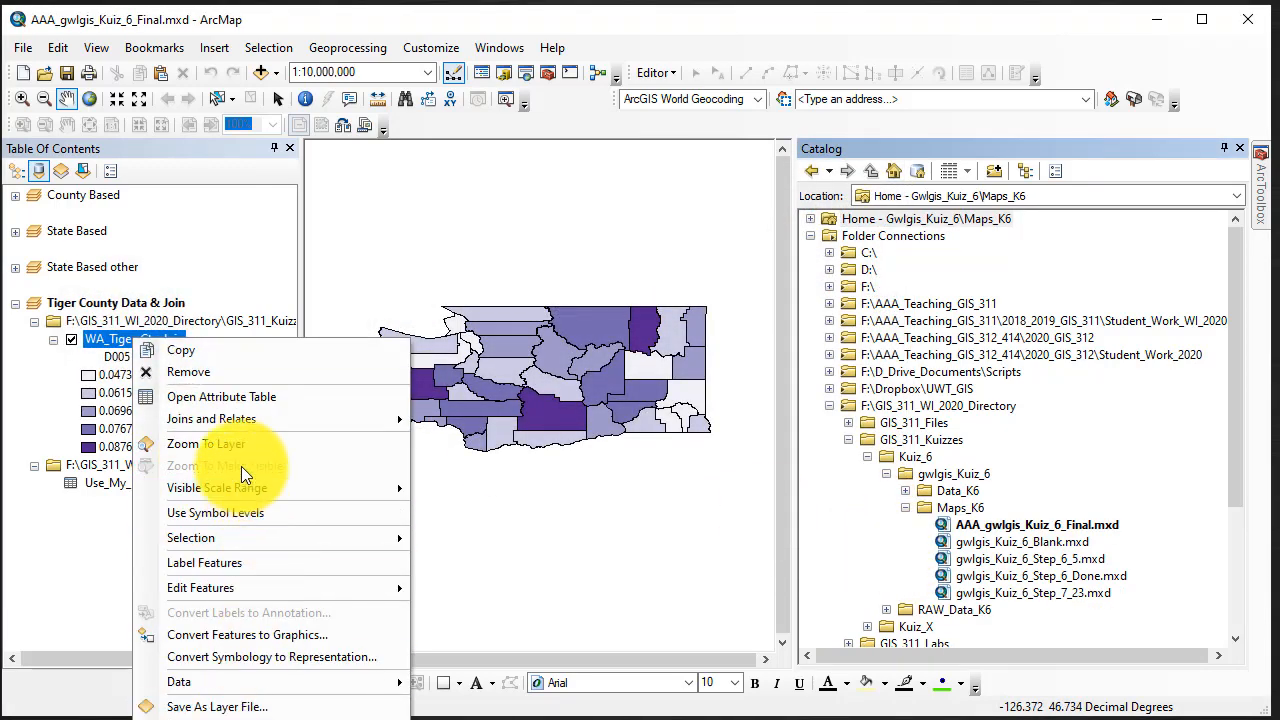
pyautogui.click(236, 398)
pyautogui.moveTo(366, 614); pyautogui.dragTo(977, 614)
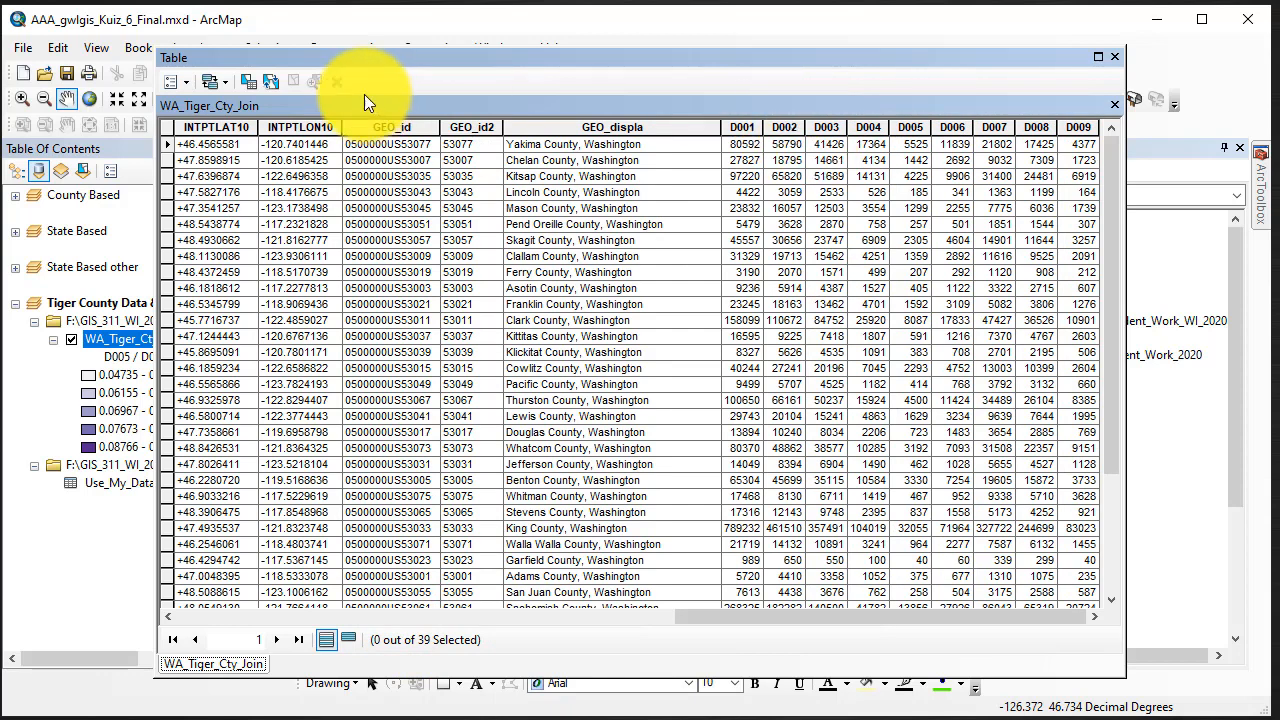
pyautogui.click(184, 85)
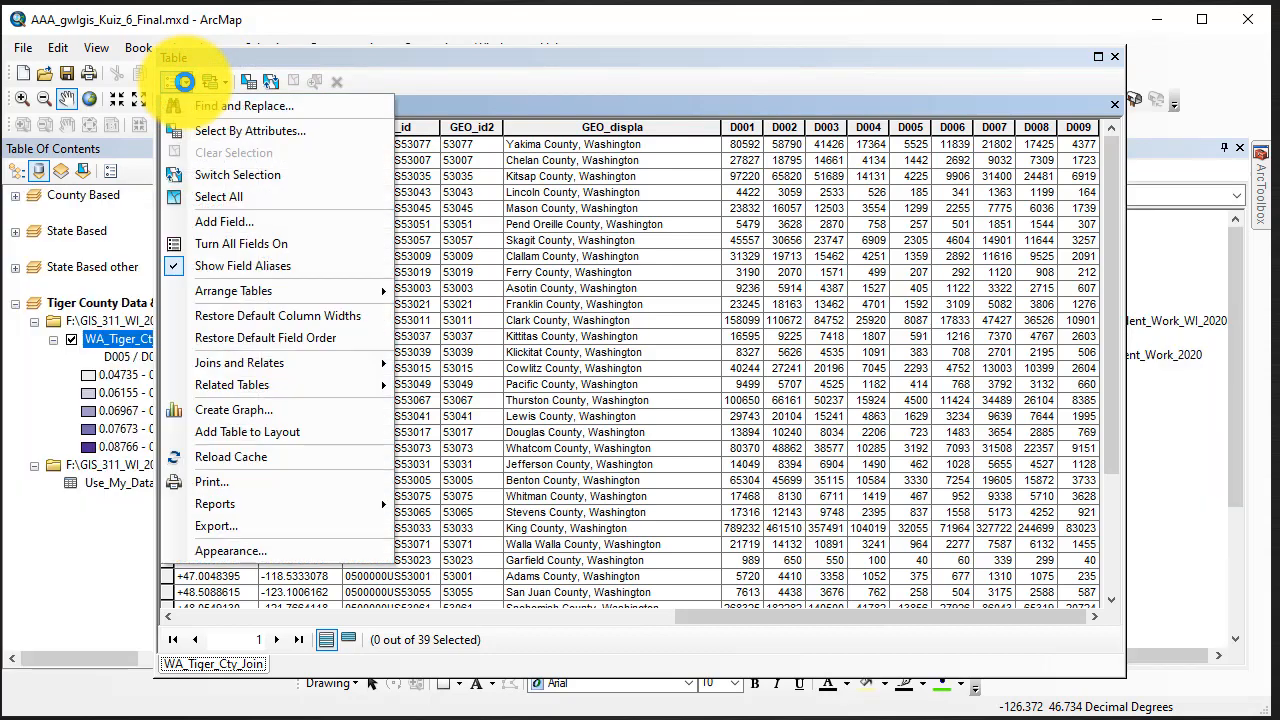
pyautogui.click(231, 217)
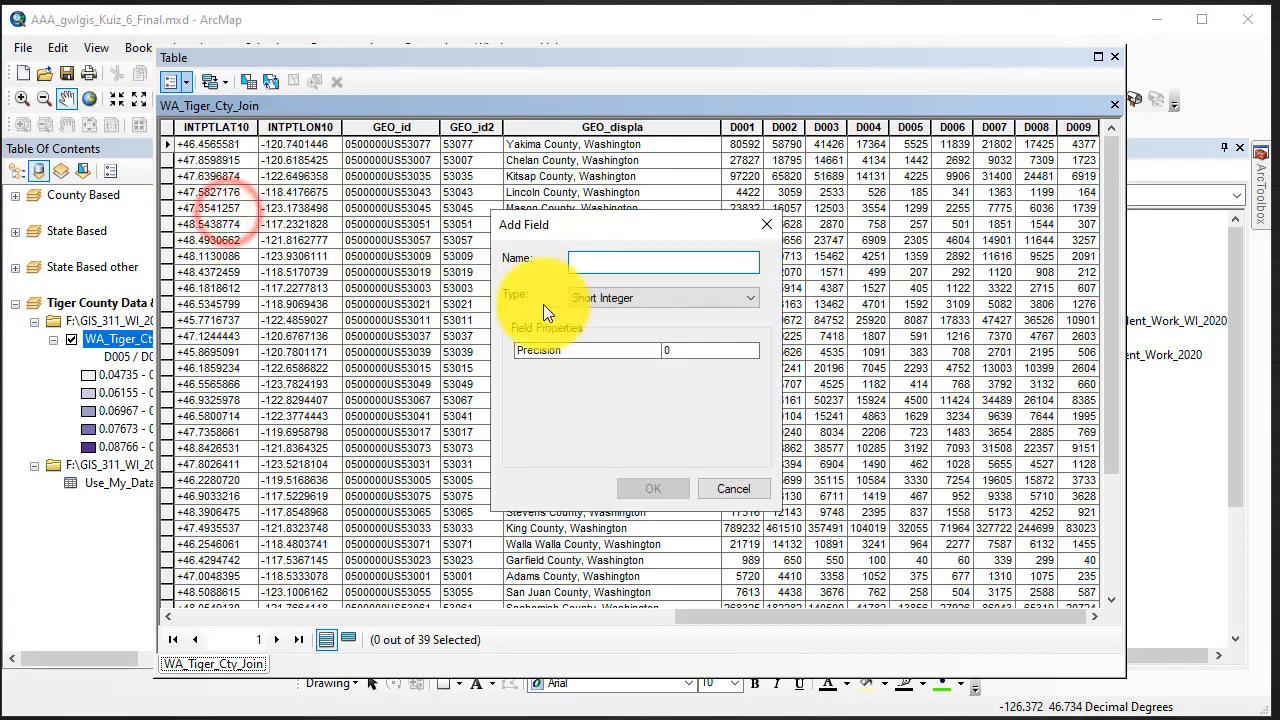
pyautogui.click(615, 263)
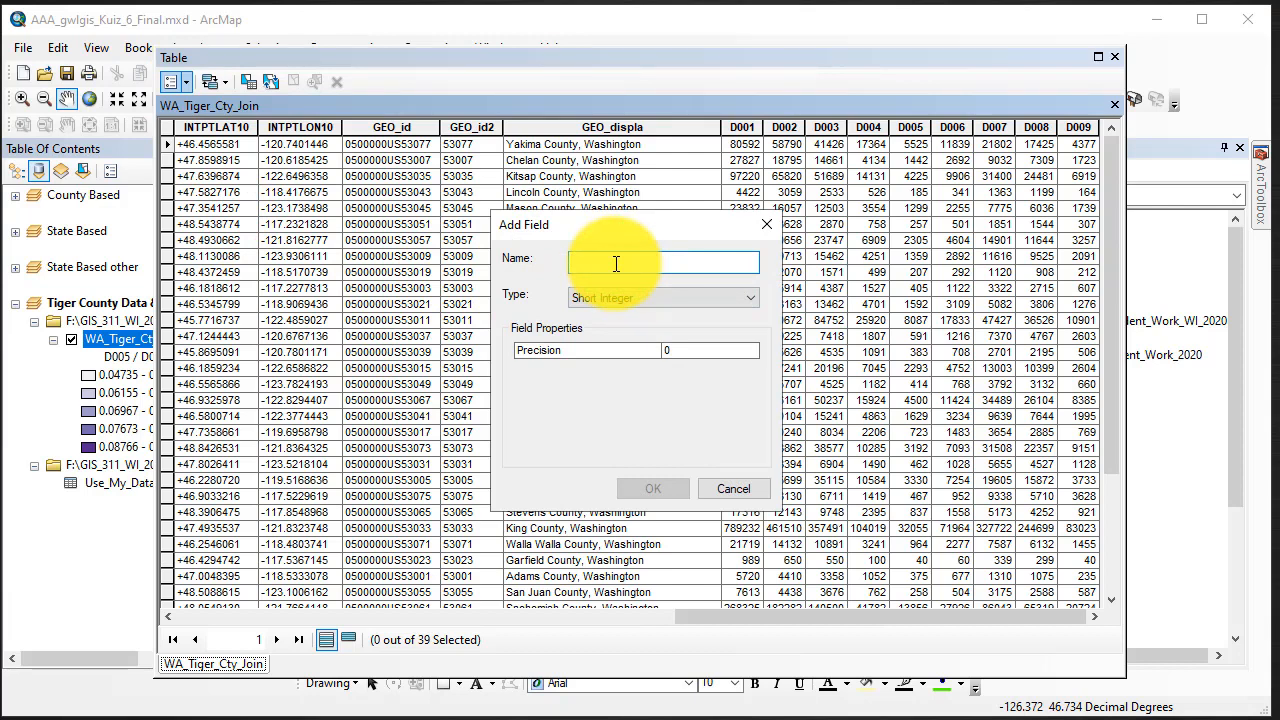
pyautogui.write('Male_')
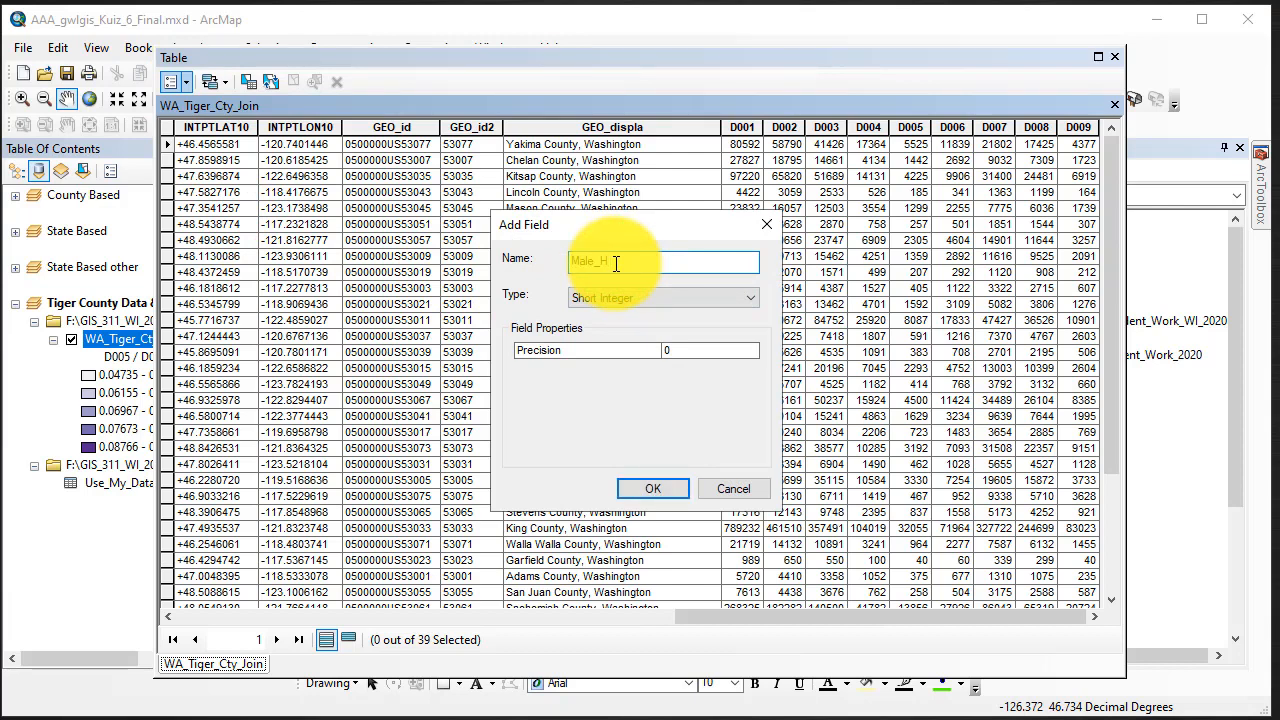
pyautogui.write('Hhld')
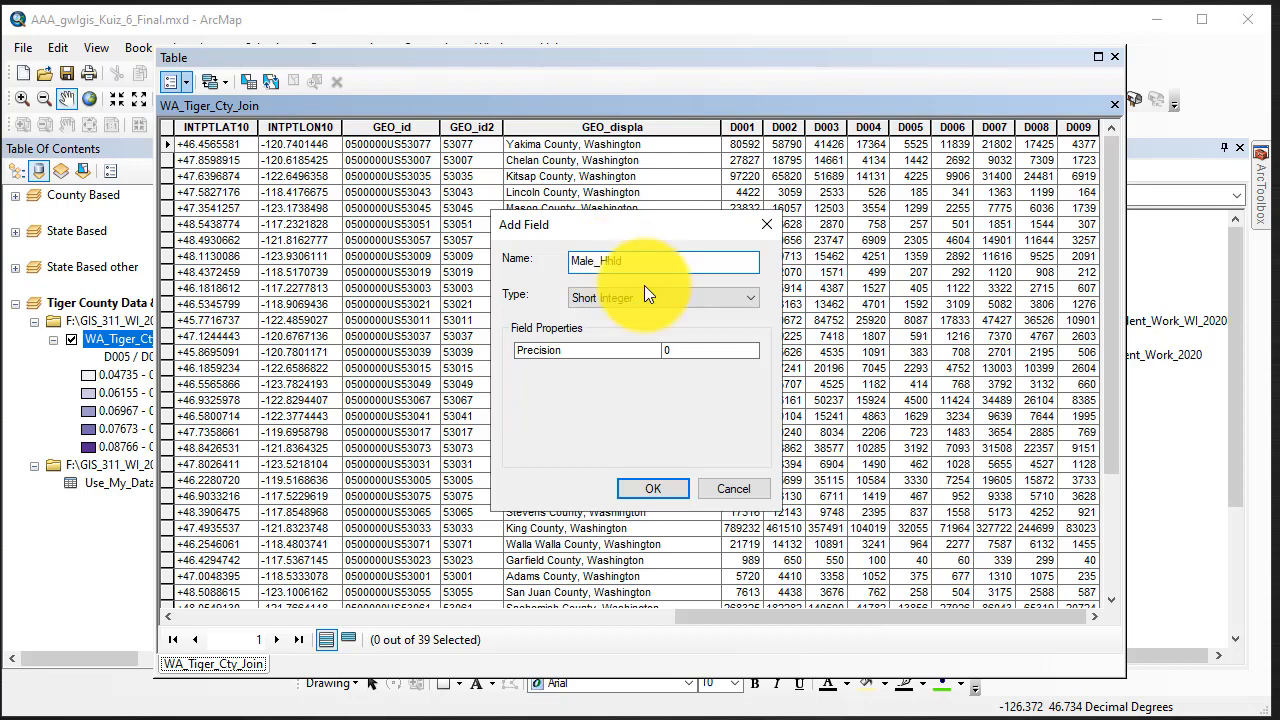
pyautogui.click(645, 298)
pyautogui.click(626, 355)
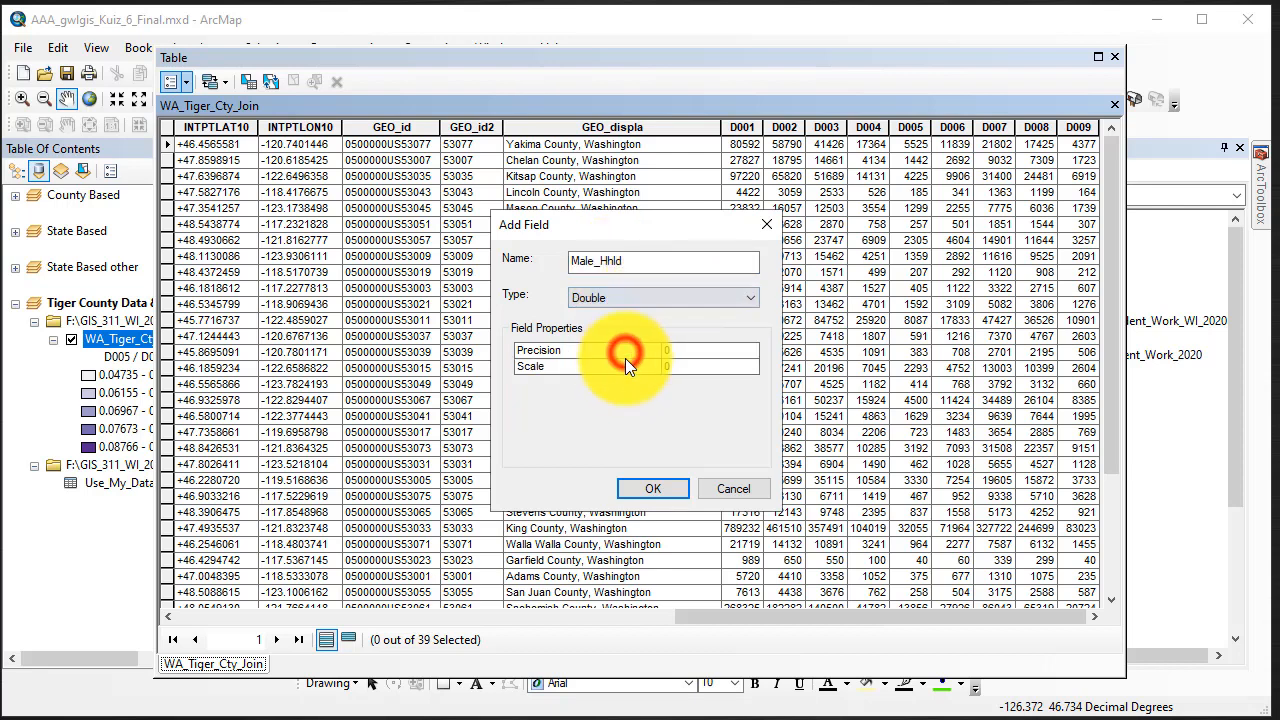
pyautogui.click(653, 488)
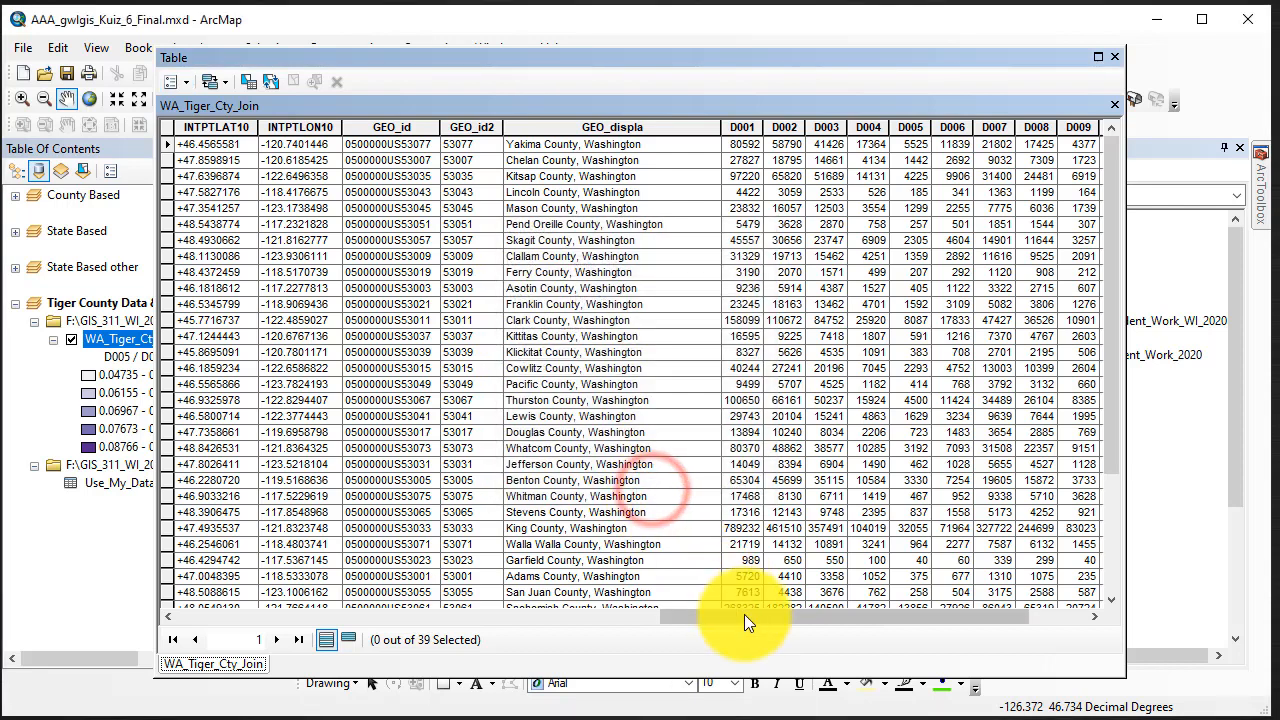
# Calculate the Male_Hhld field as [D005] / [D002] with the Field Calculator, continuing outside an edit session.
pyautogui.moveTo(744, 616); pyautogui.dragTo(946, 616)
pyautogui.rightClick(1039, 126)
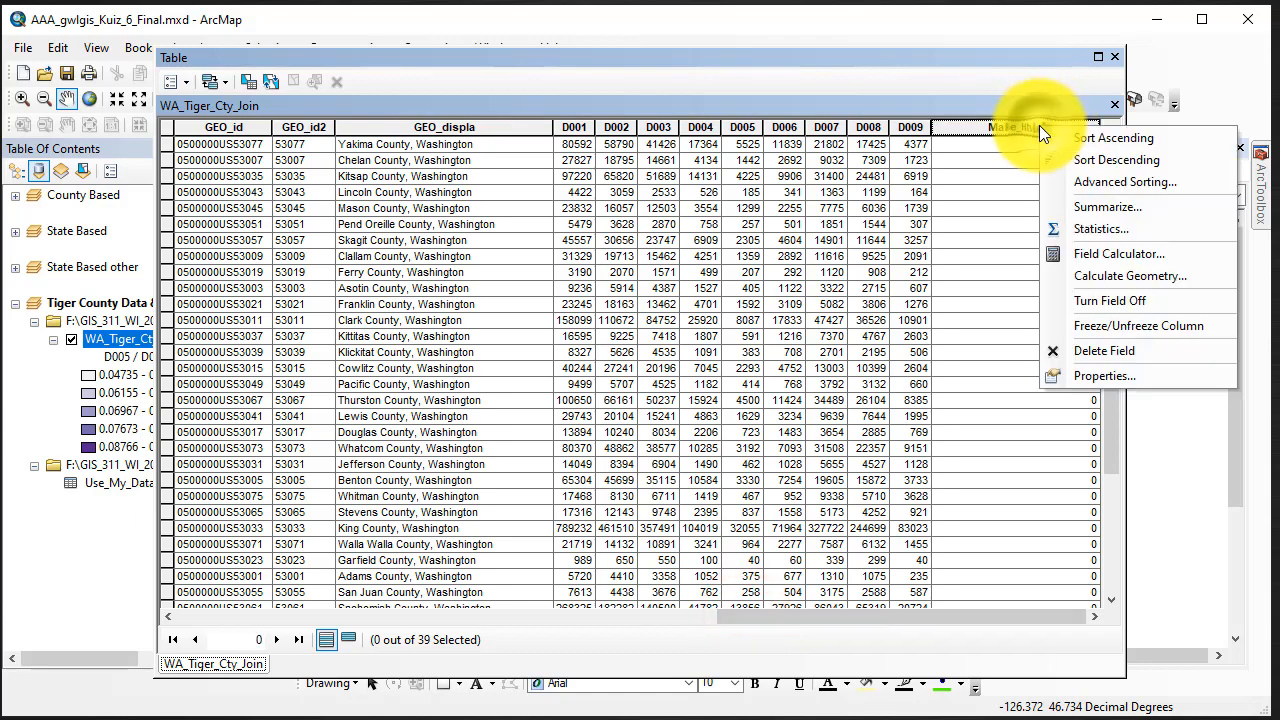
pyautogui.click(1088, 257)
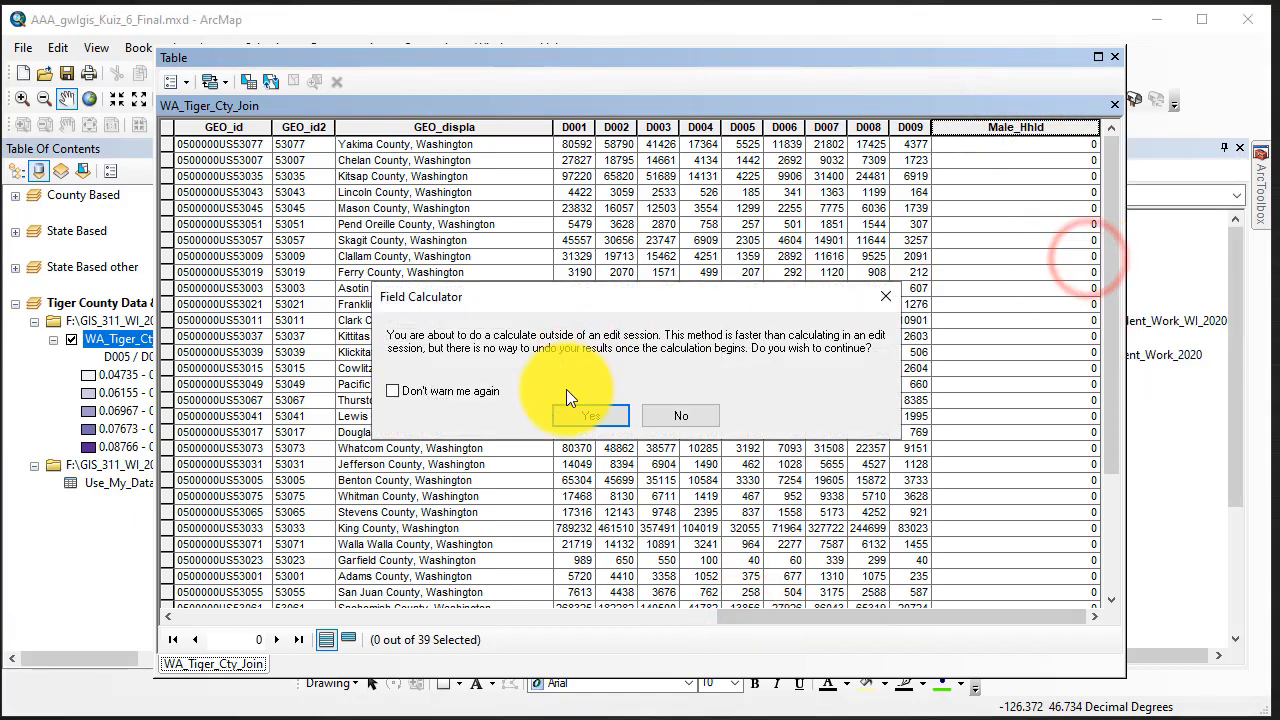
pyautogui.click(583, 412)
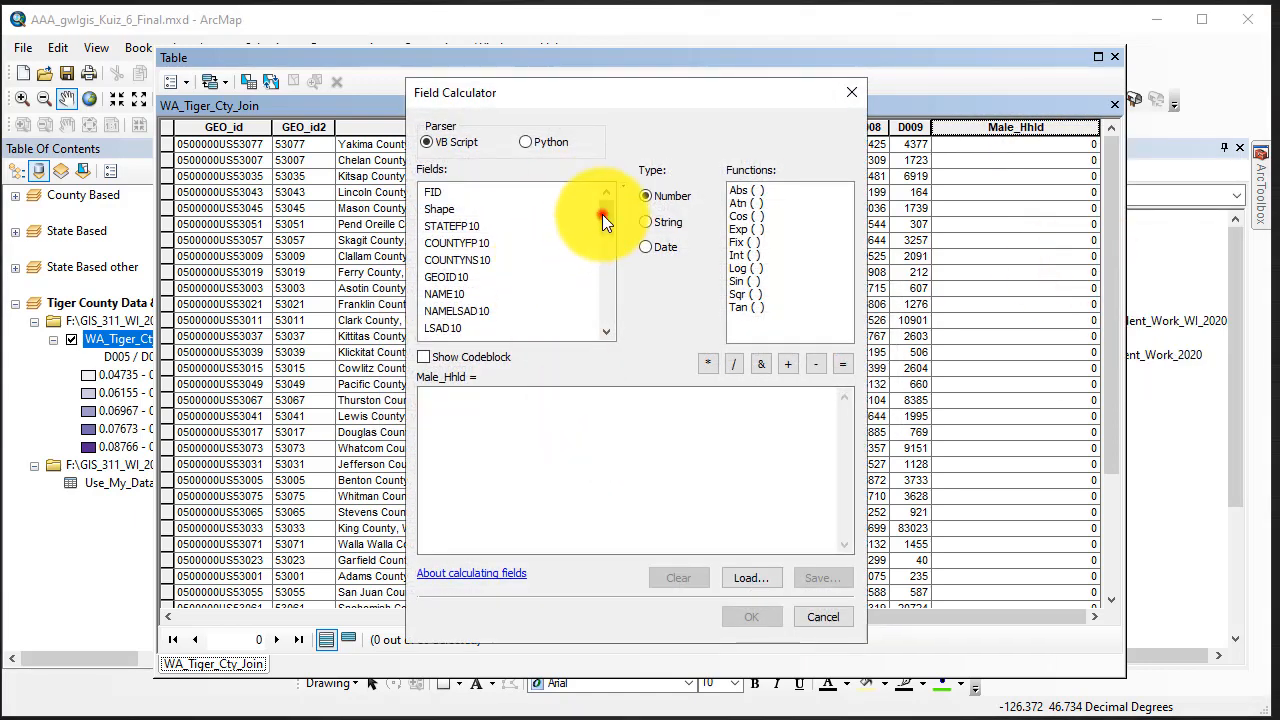
pyautogui.moveTo(604, 214); pyautogui.dragTo(582, 322)
pyautogui.doubleClick(435, 243)
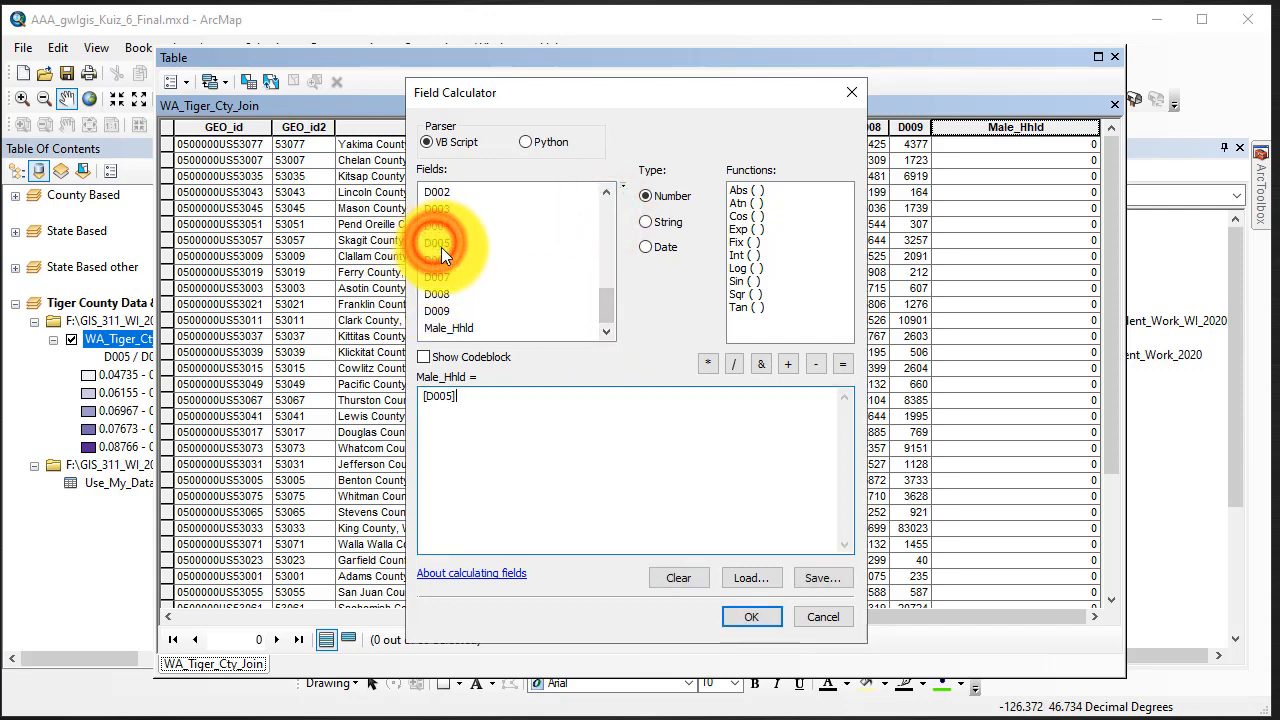
pyautogui.click(739, 364)
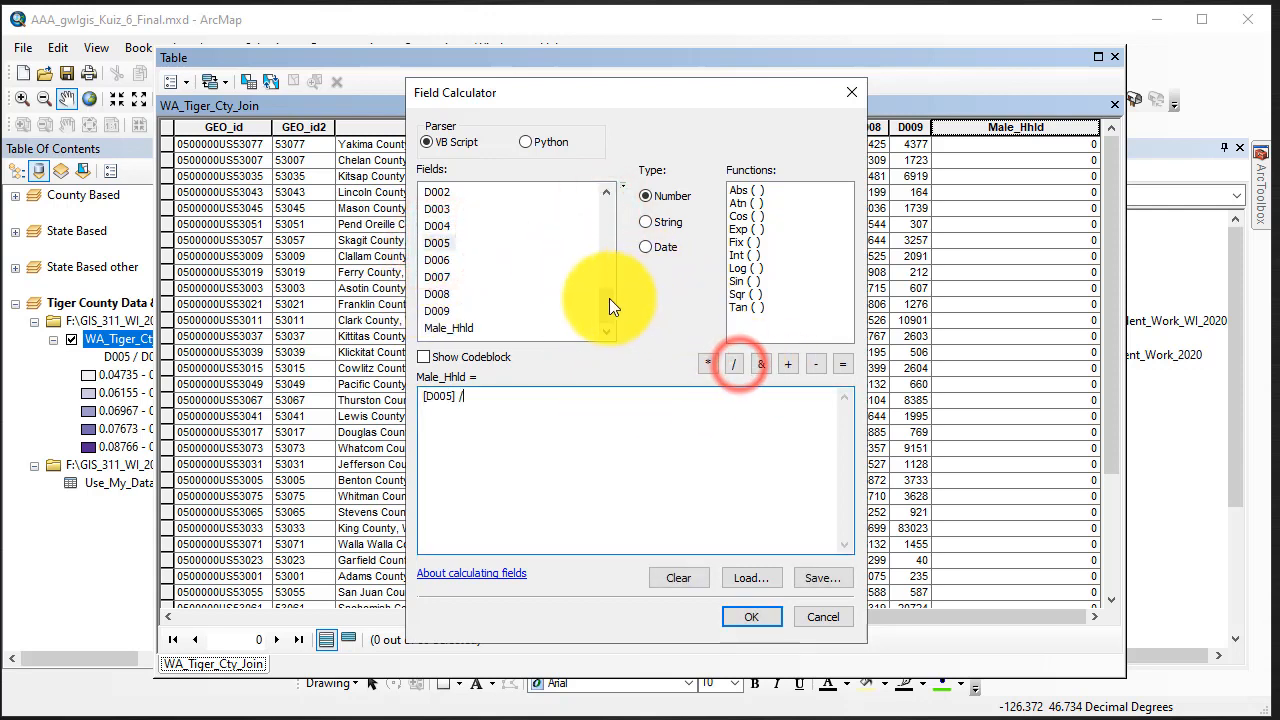
pyautogui.moveTo(609, 300); pyautogui.dragTo(606, 268)
pyautogui.doubleClick(435, 311)
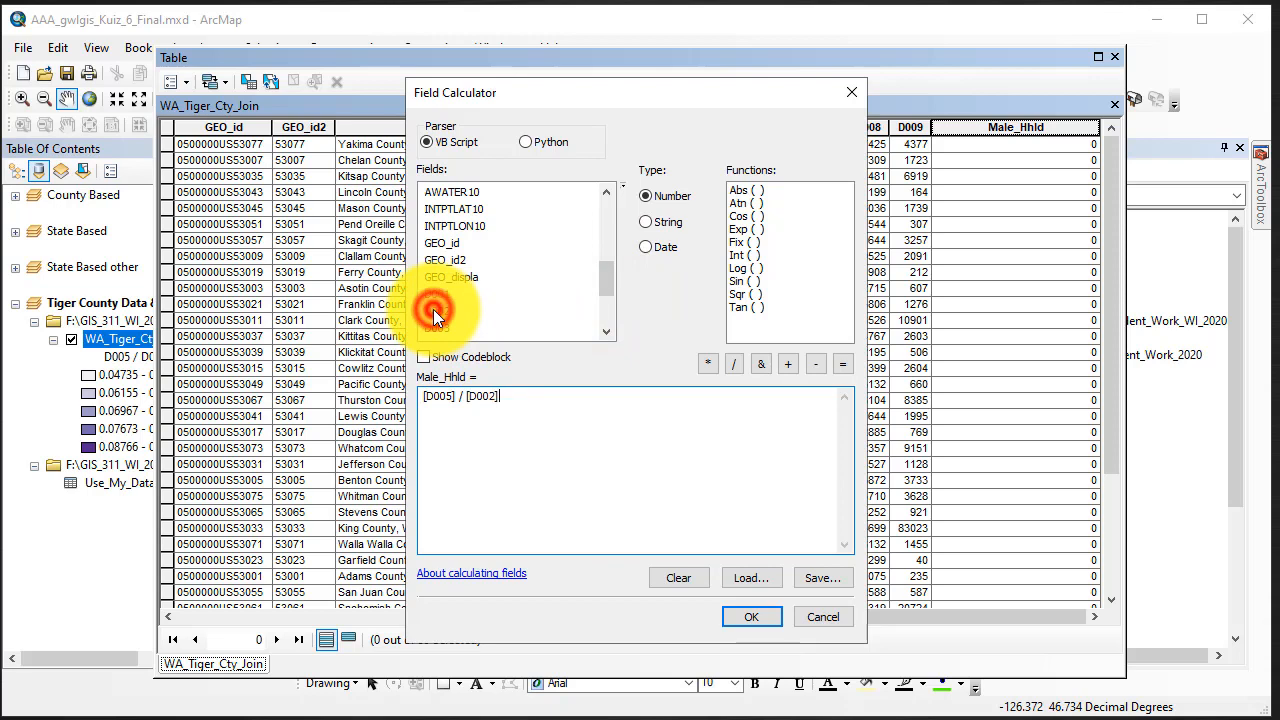
pyautogui.click(751, 616)
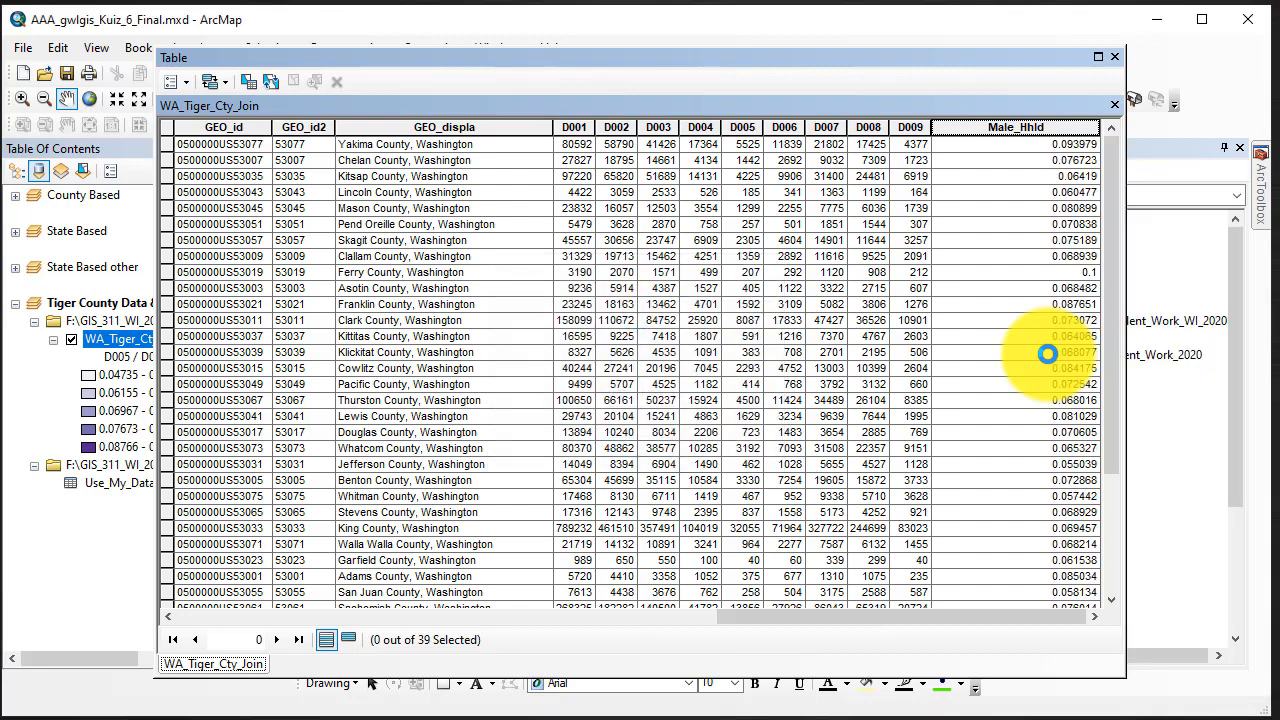
# Format the Male_Hhld field's numbers as a percentage with one decimal place and apply the format.
pyautogui.click(773, 611)
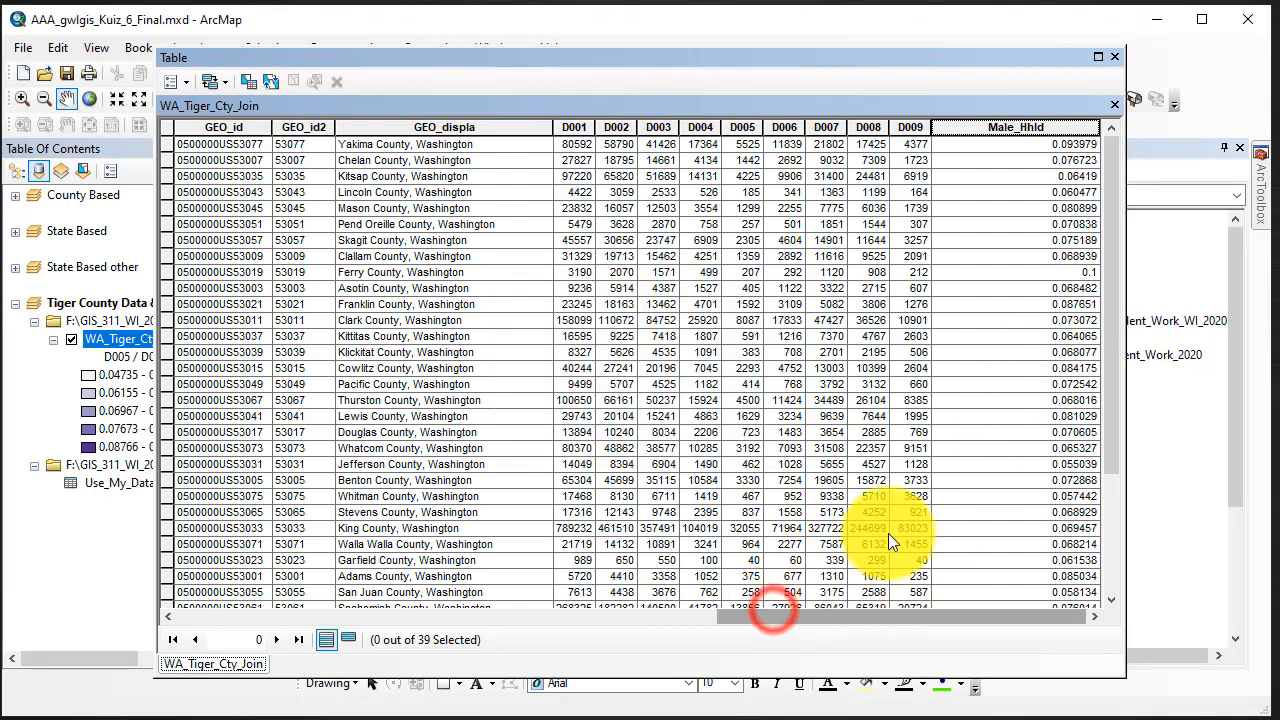
pyautogui.rightClick(1042, 125)
pyautogui.click(1090, 381)
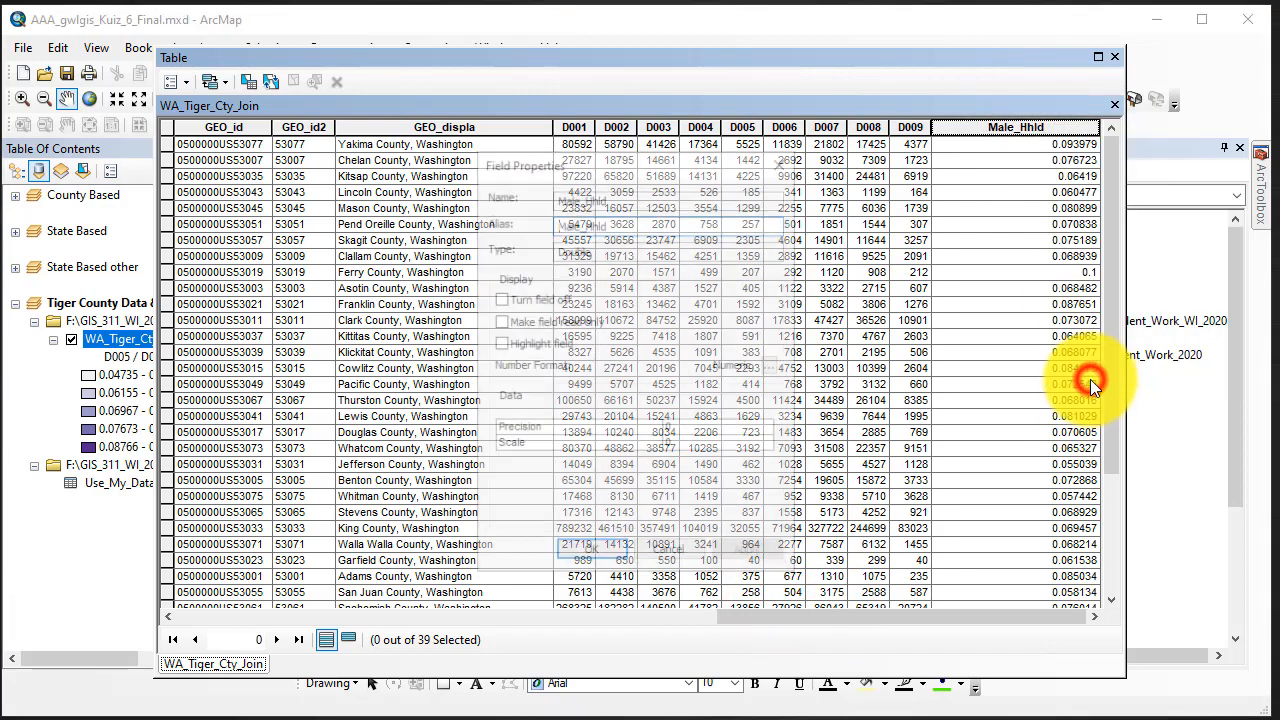
pyautogui.click(771, 366)
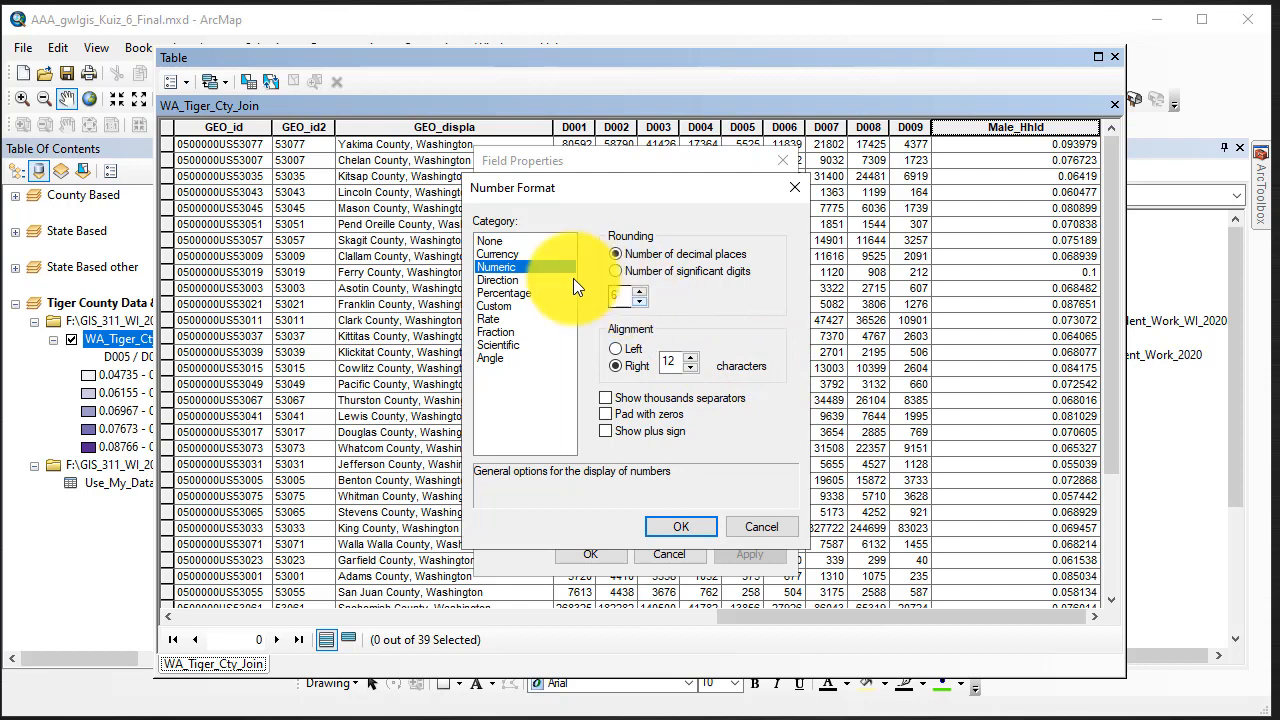
pyautogui.click(509, 294)
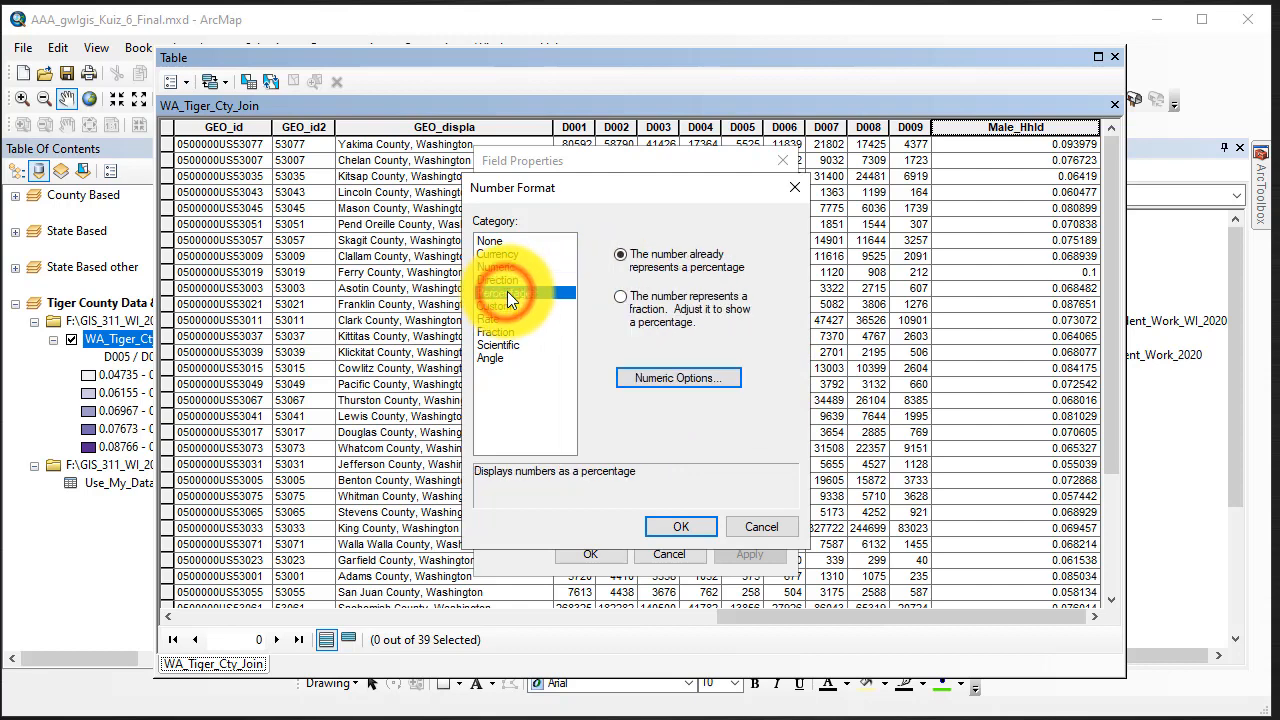
pyautogui.click(668, 378)
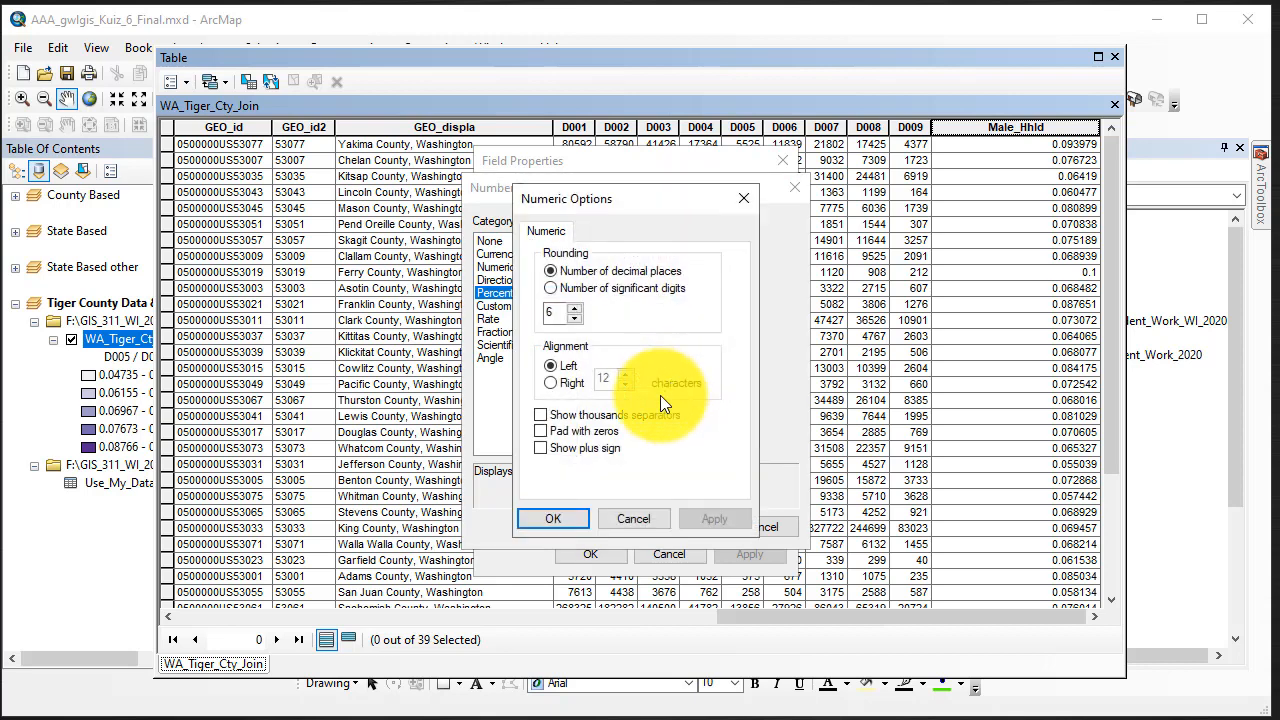
pyautogui.click(572, 320)
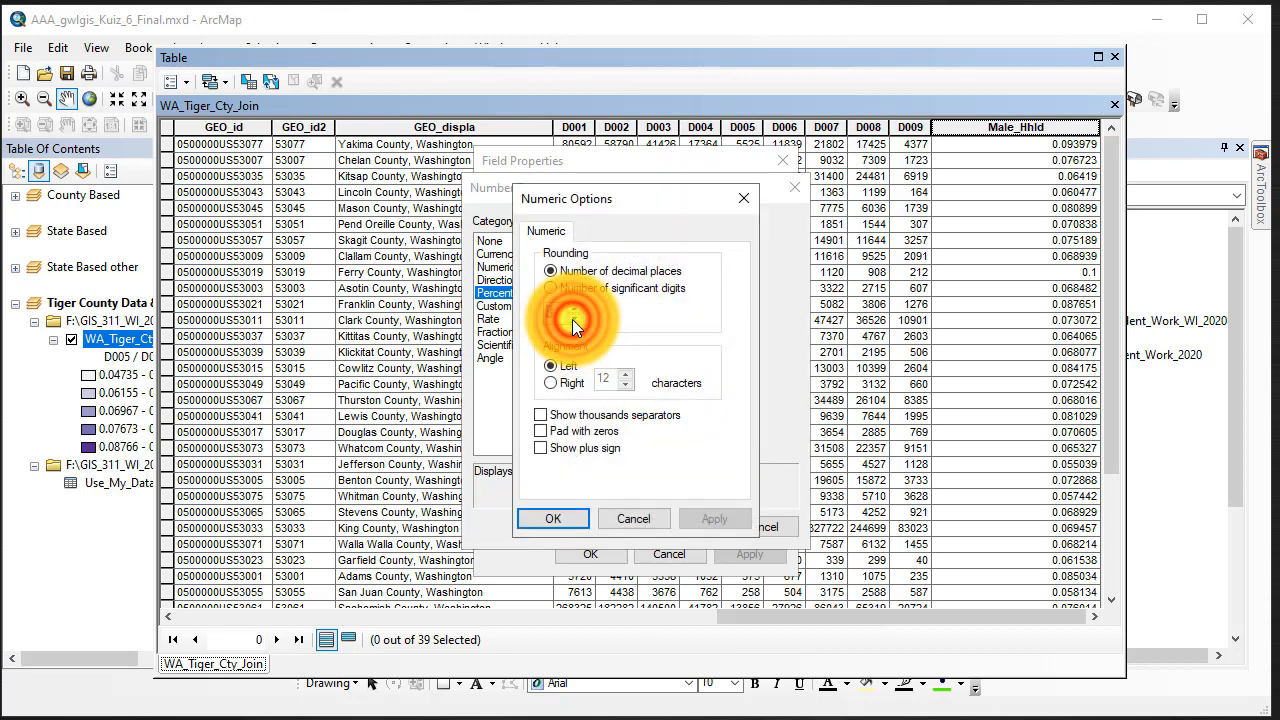
pyautogui.click(553, 518)
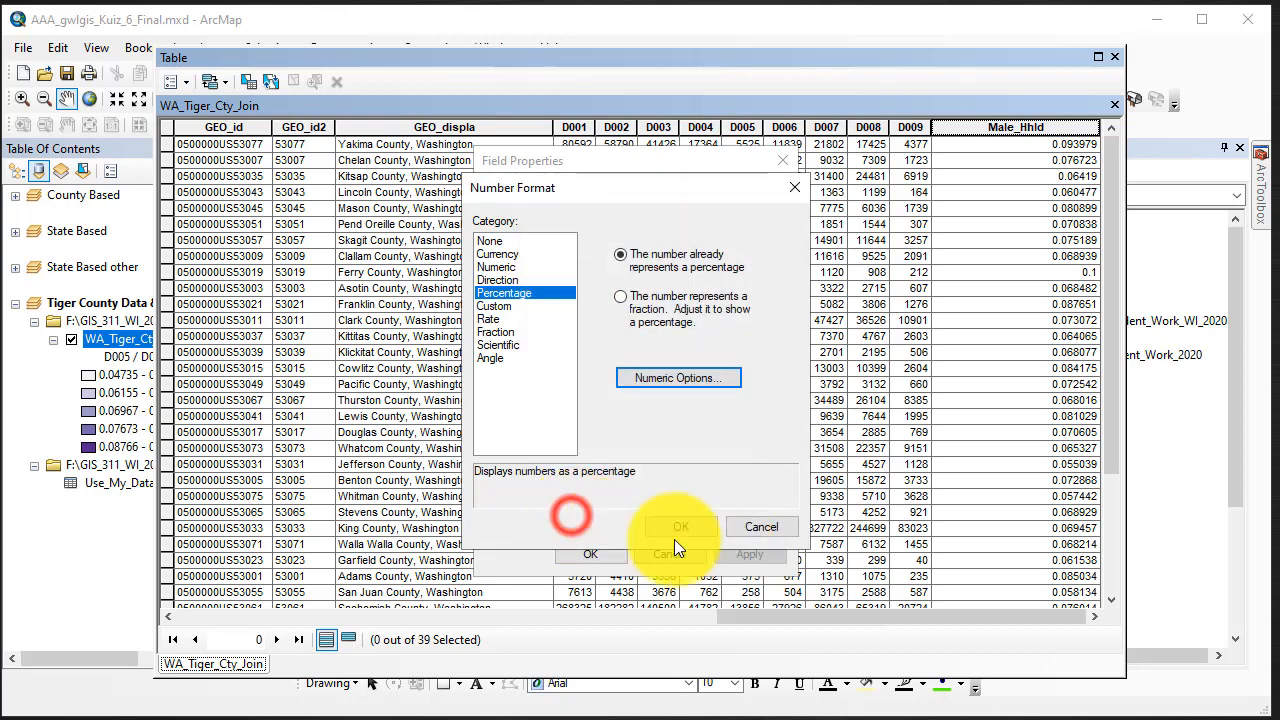
pyautogui.click(679, 527)
pyautogui.click(747, 553)
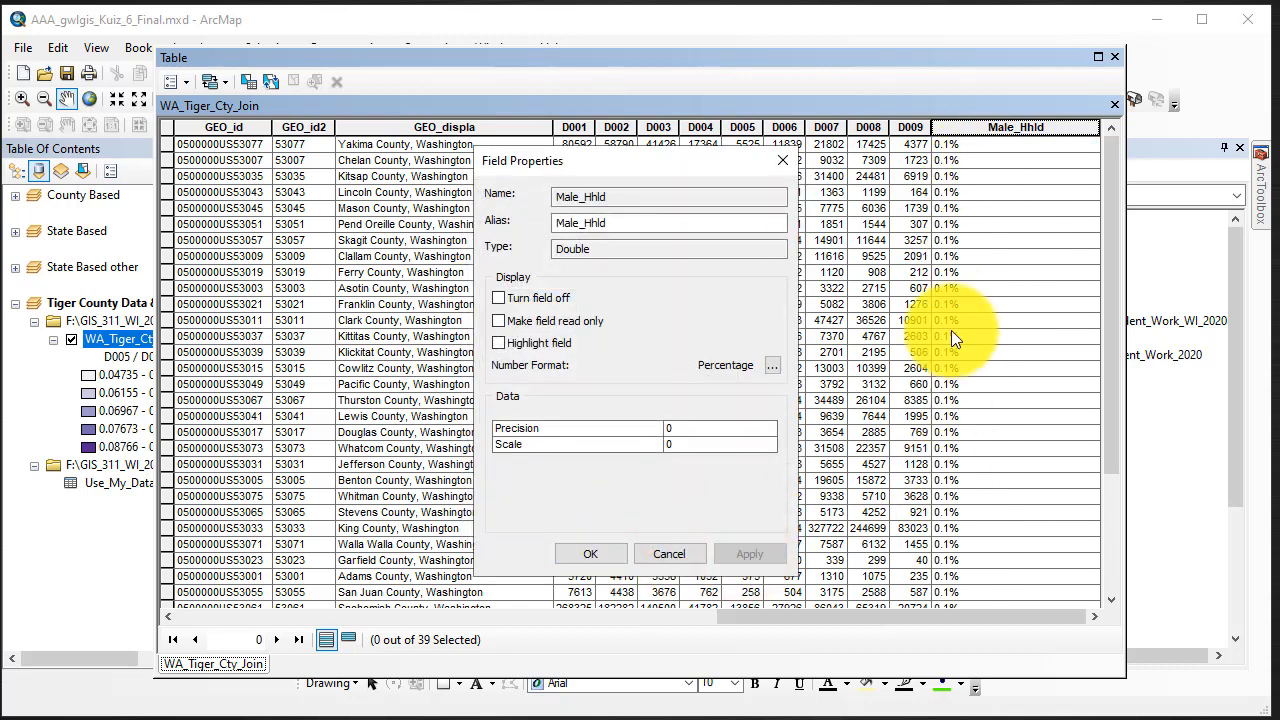
# Set Male_Hhld's percentage format to treat the number as a fraction, accept the field properties, and close the table.
pyautogui.click(770, 363)
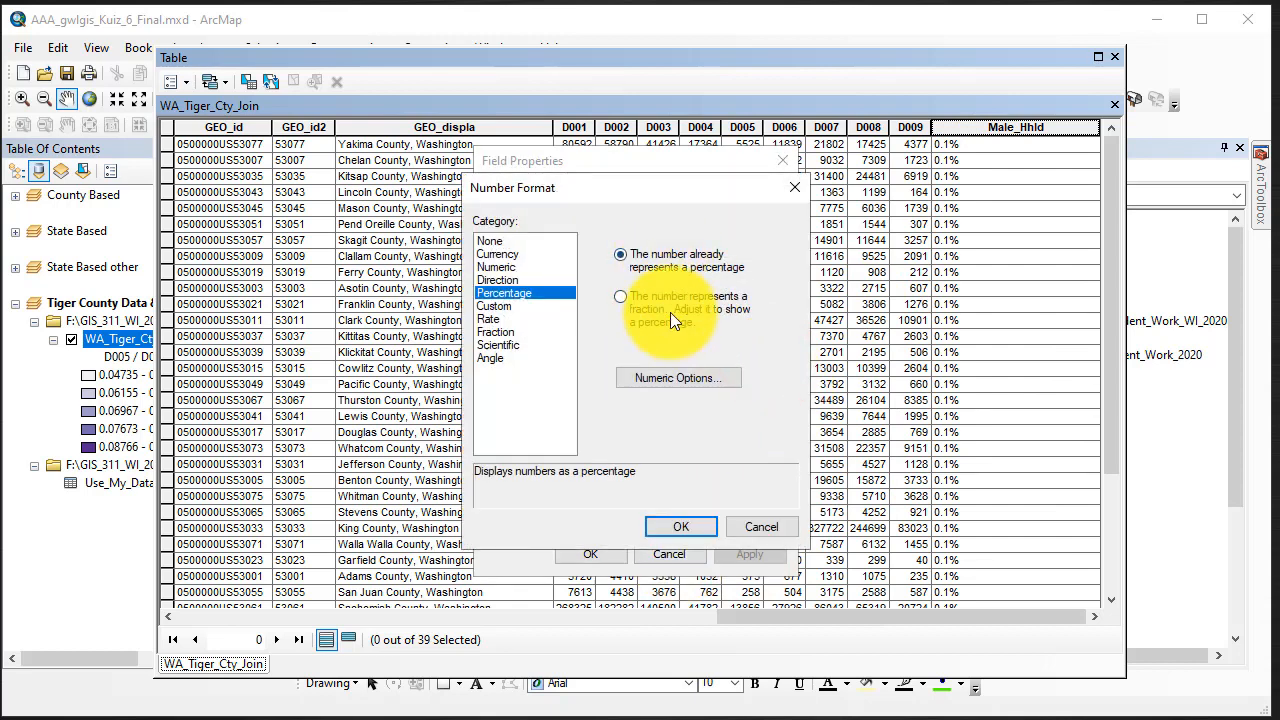
pyautogui.click(619, 297)
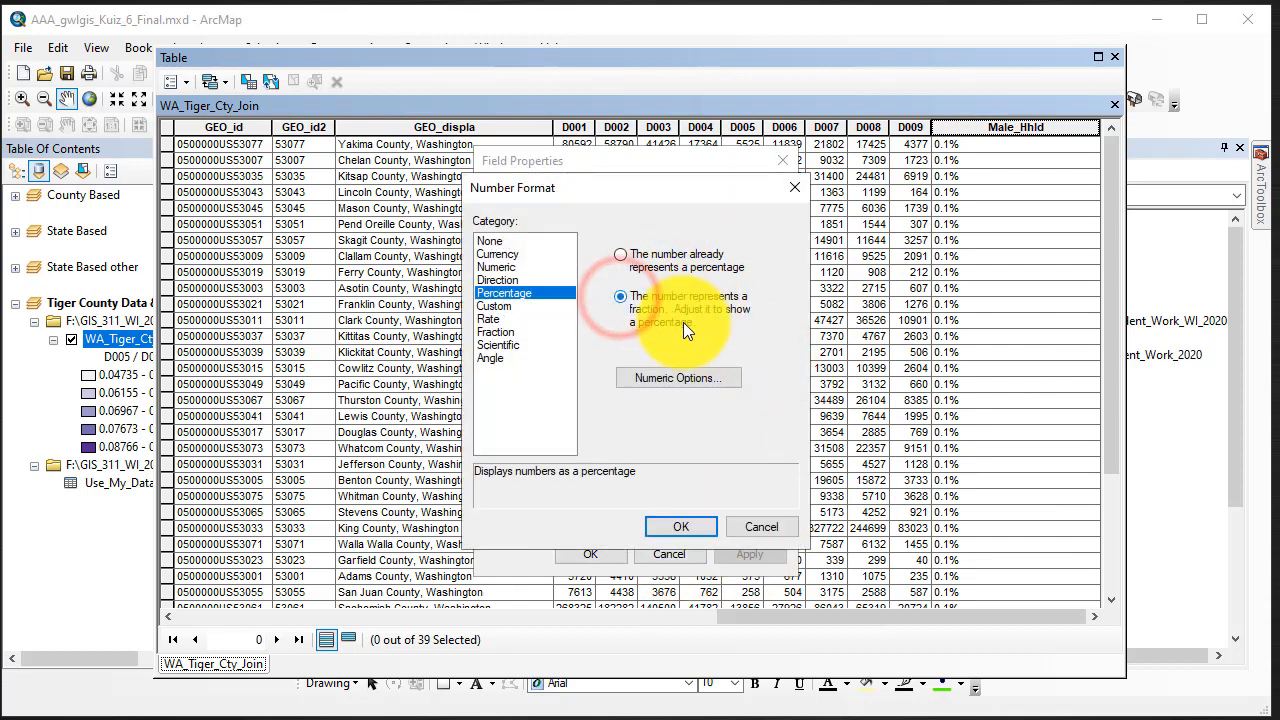
pyautogui.click(682, 527)
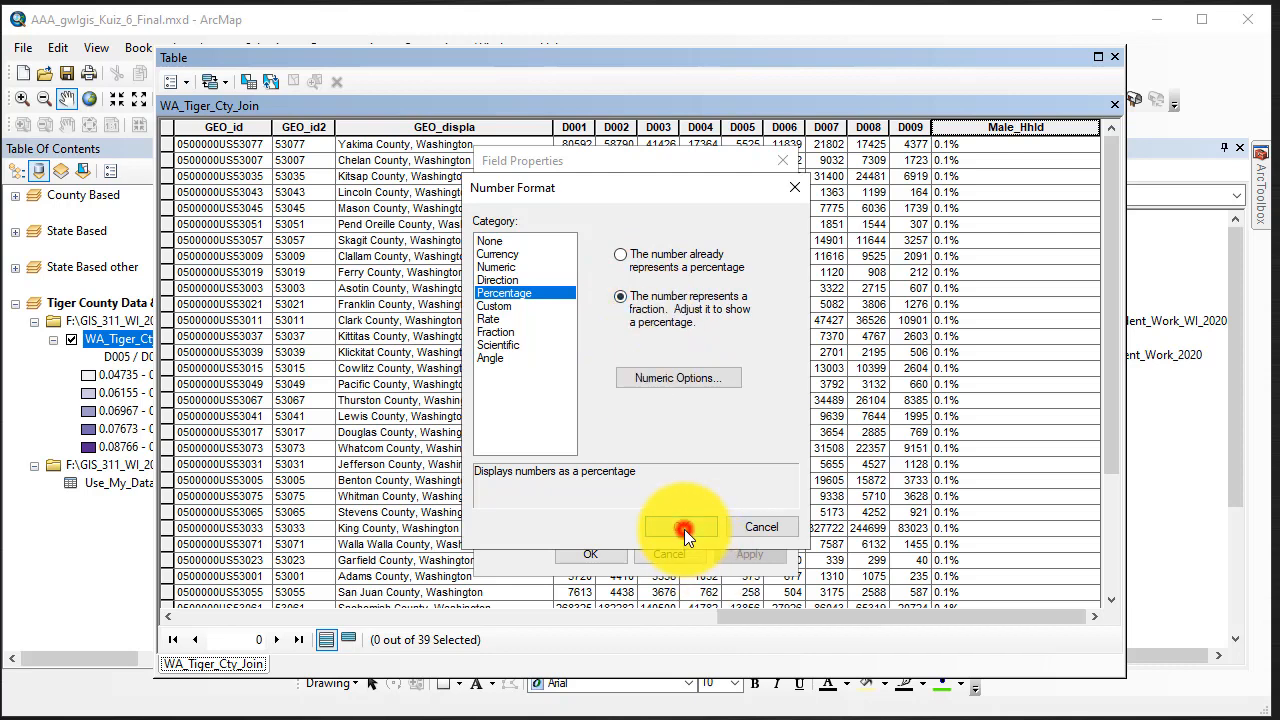
pyautogui.click(748, 554)
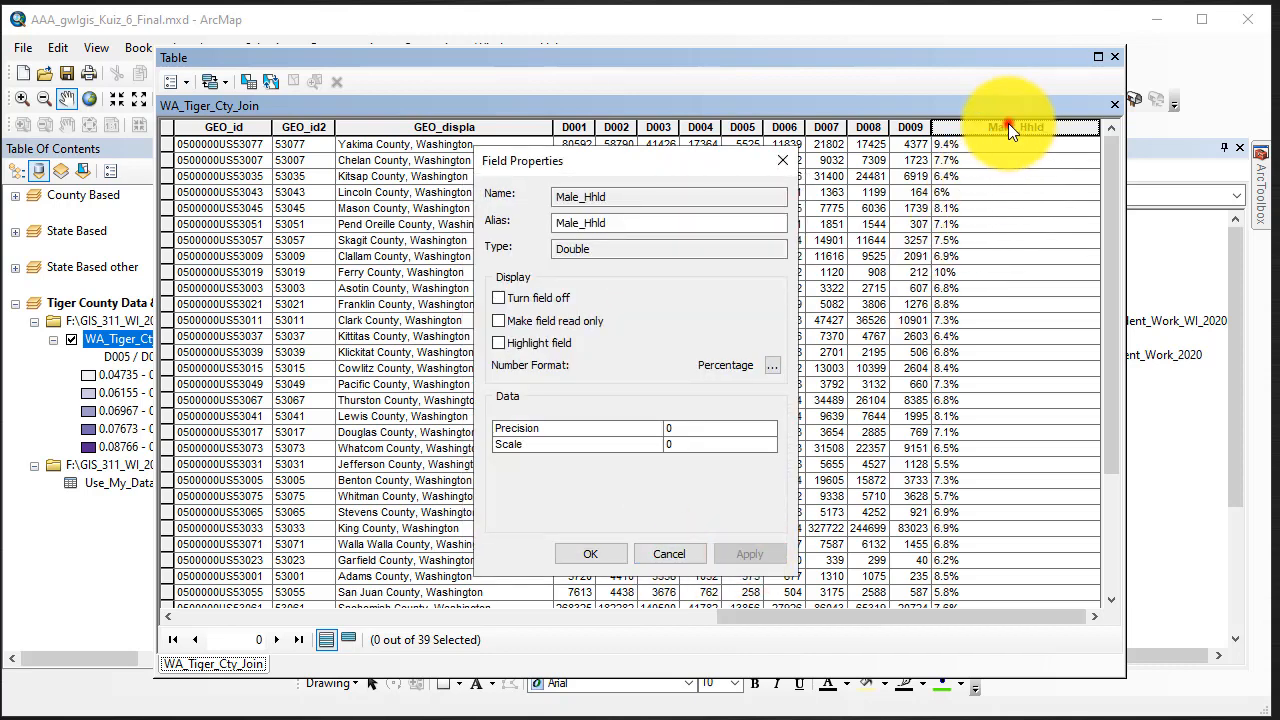
pyautogui.click(599, 553)
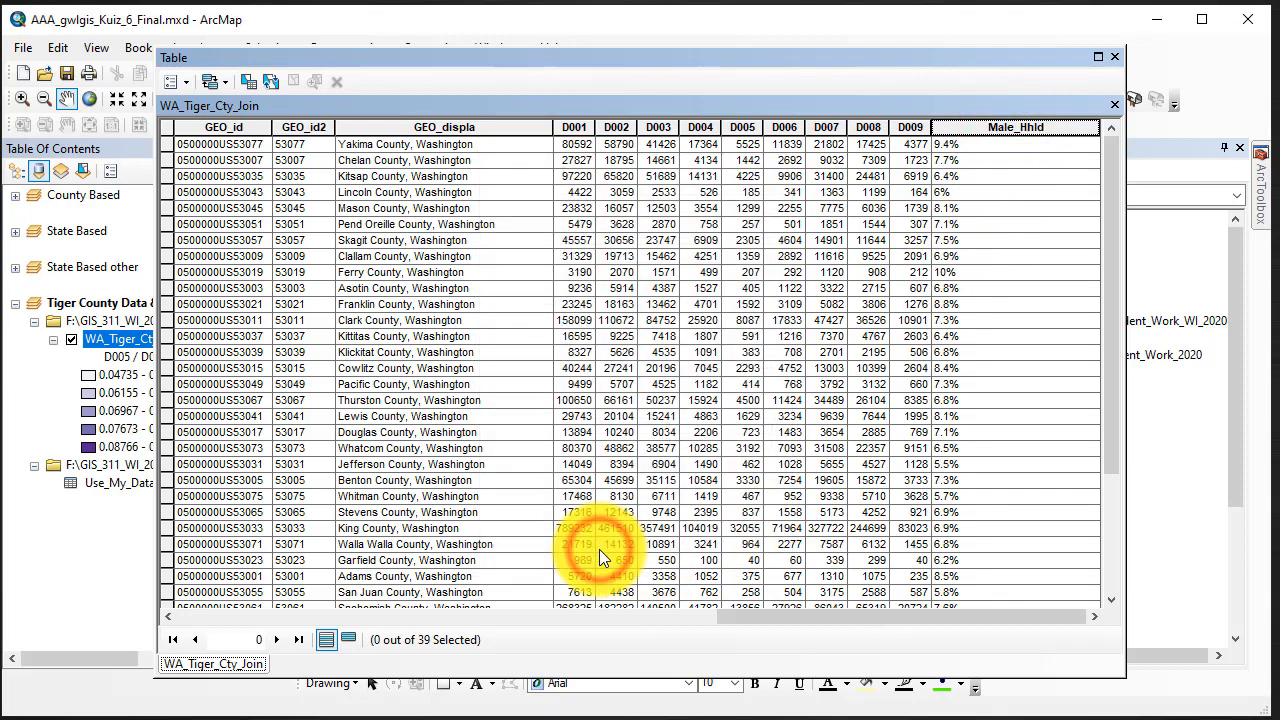
pyautogui.click(1116, 57)
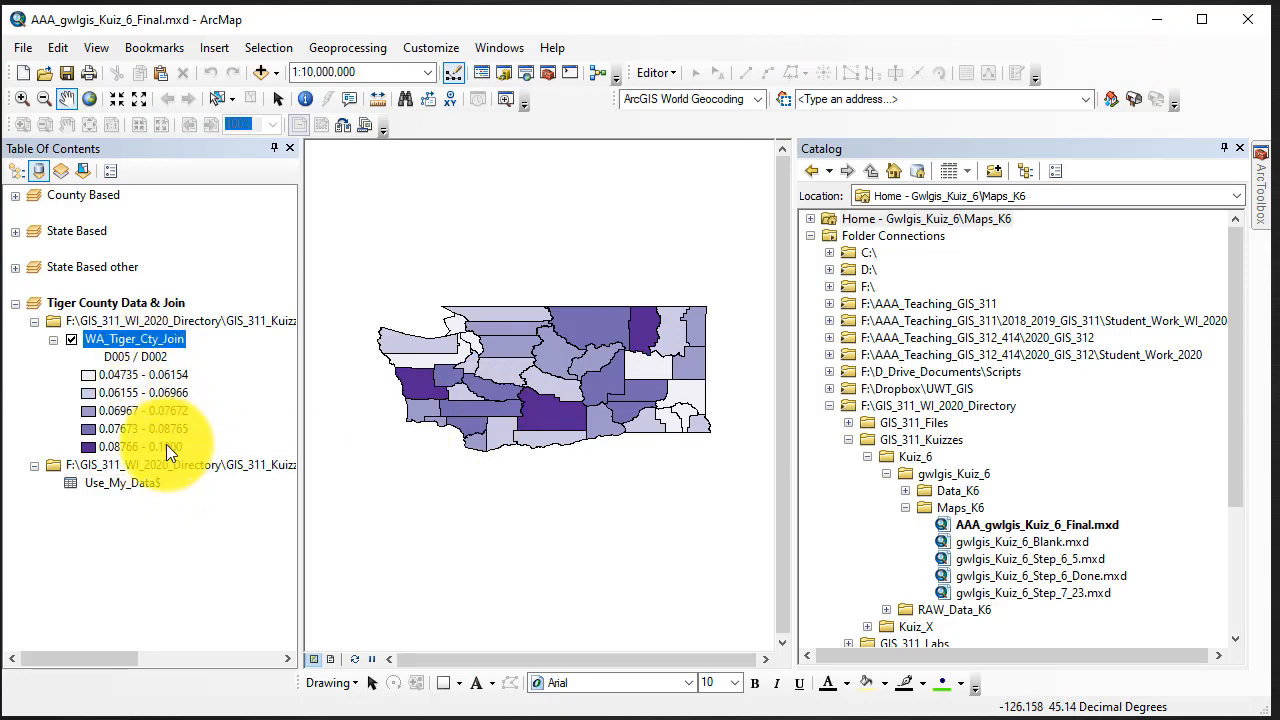
# Export all features of WA_Tiger_Cty_Join to the shapefile WA_Tiger_Cty_Join_2.shp in Data_K6 and add it to the map as a layer.
pyautogui.rightClick(137, 340)
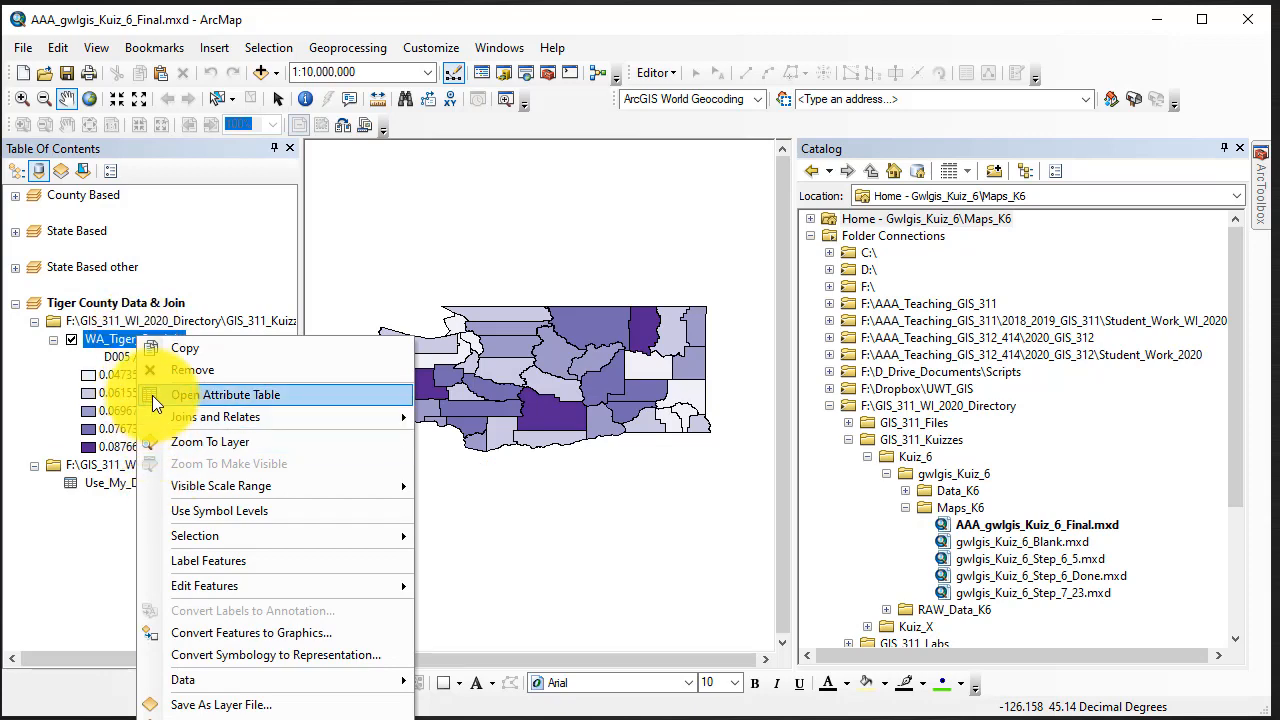
pyautogui.moveTo(243, 685)
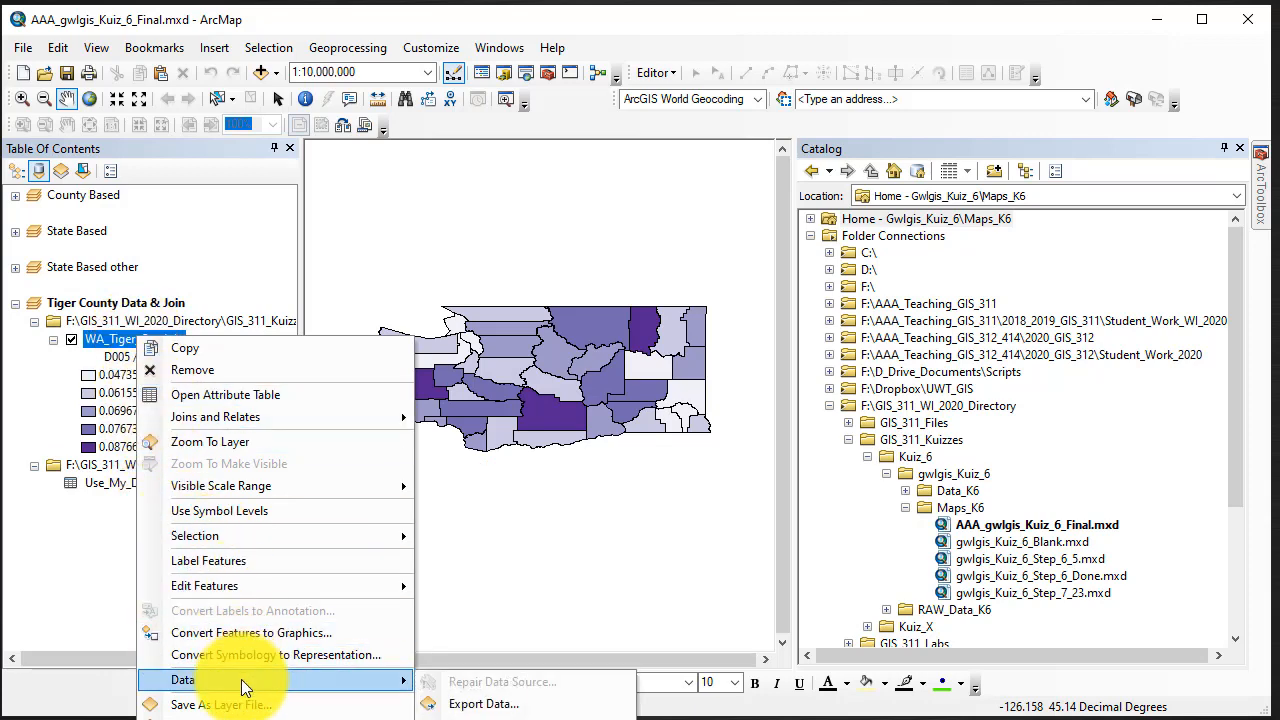
pyautogui.click(476, 703)
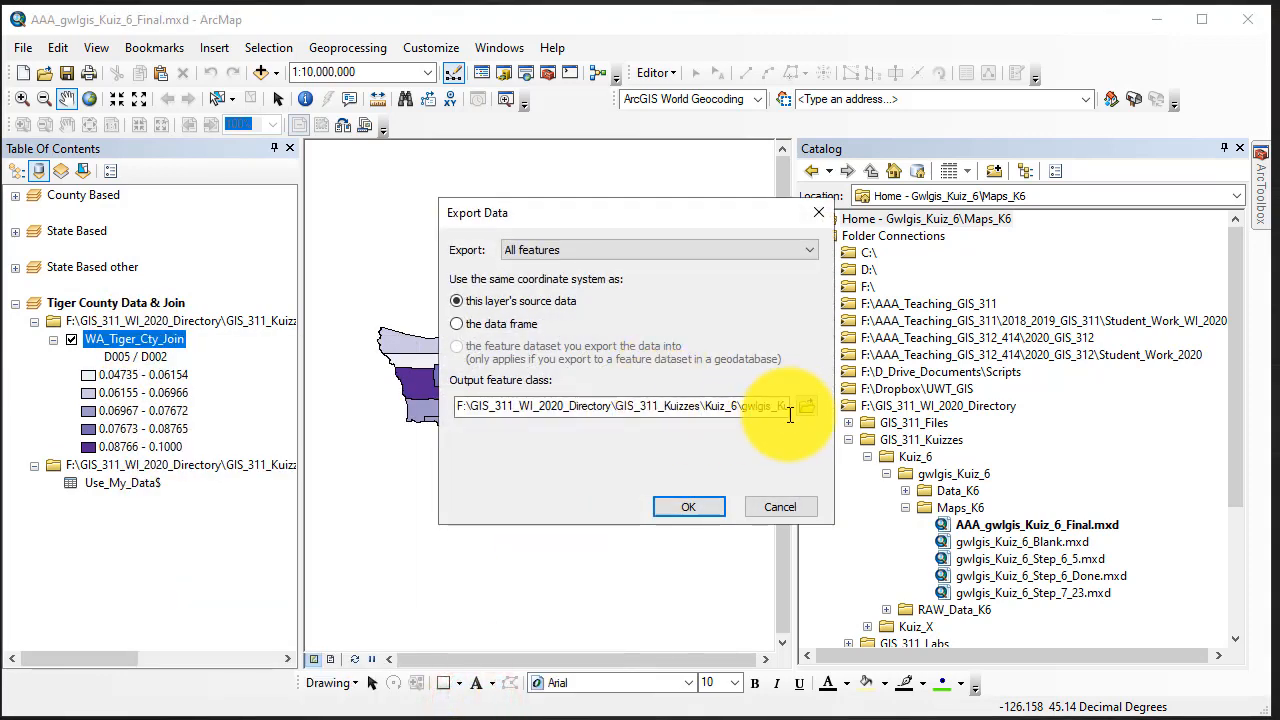
pyautogui.click(808, 407)
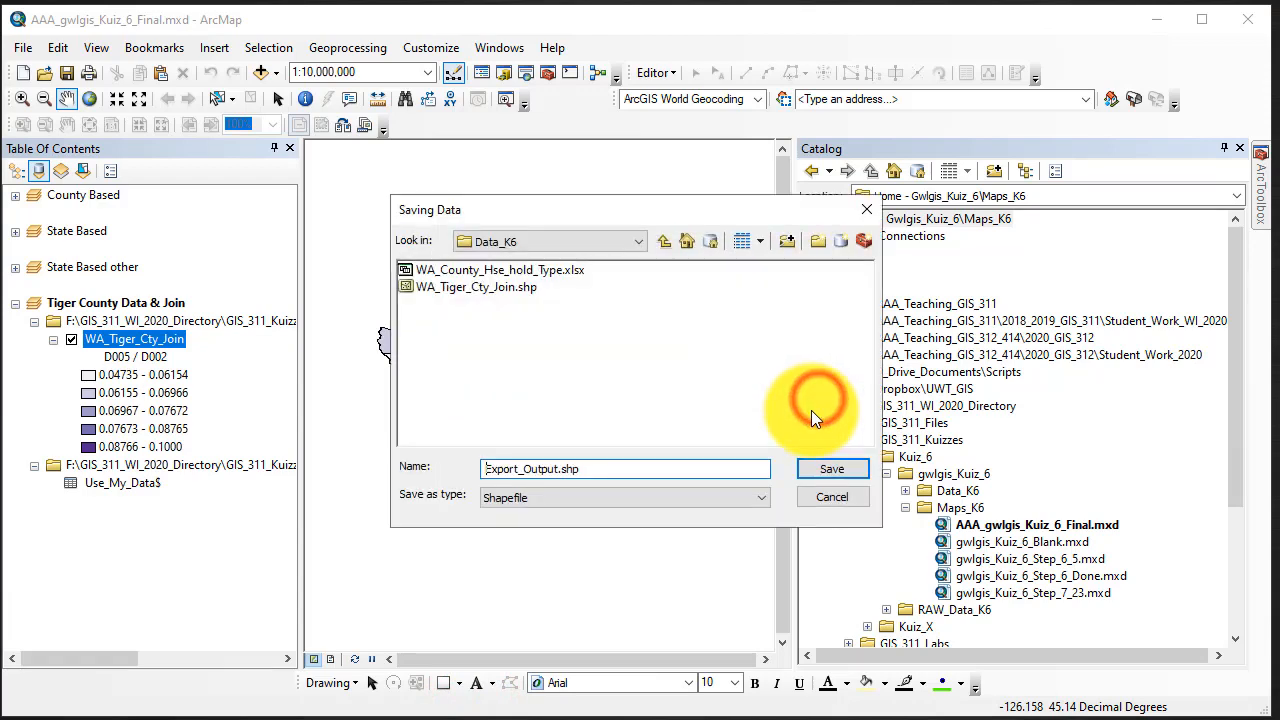
pyautogui.click(490, 287)
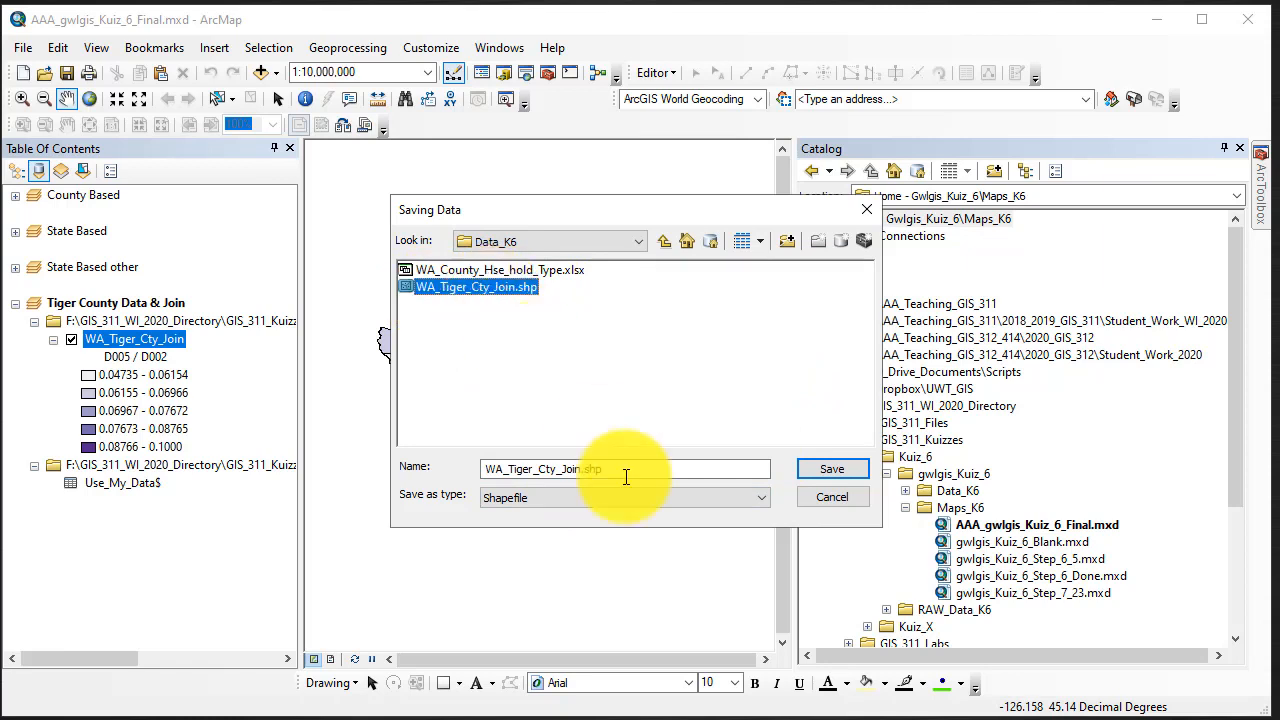
pyautogui.click(580, 468)
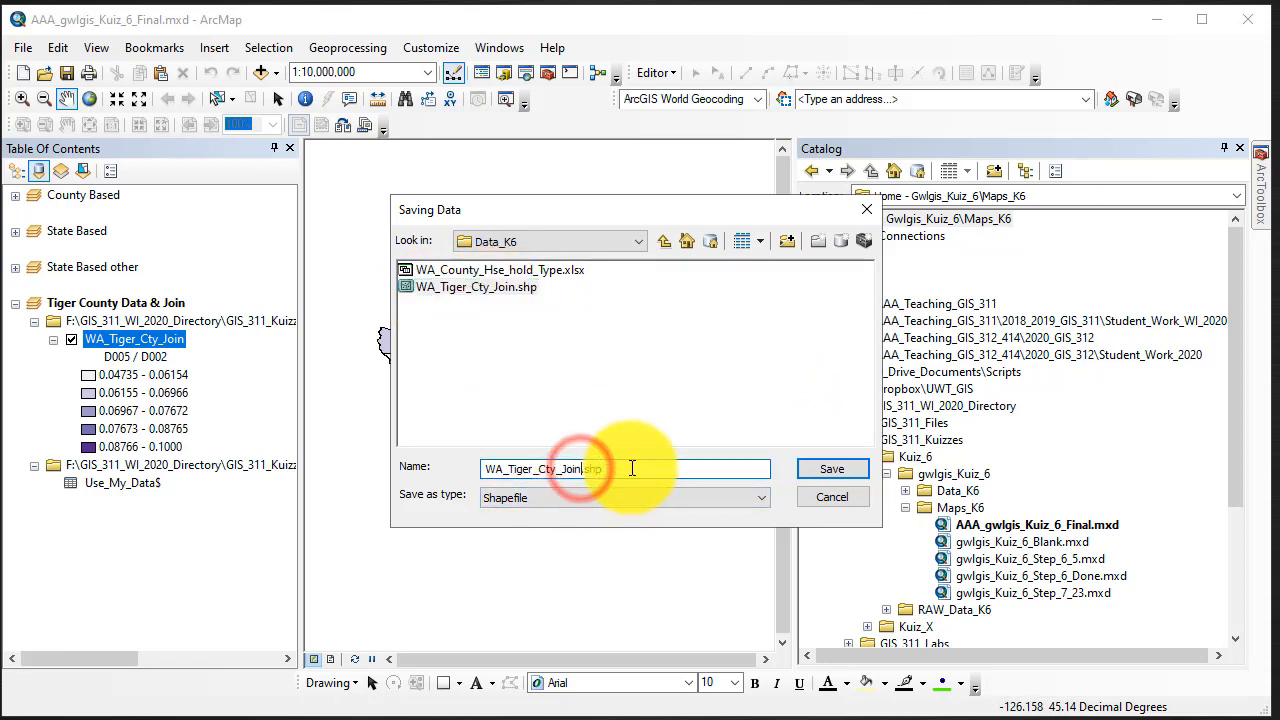
pyautogui.write('_2')
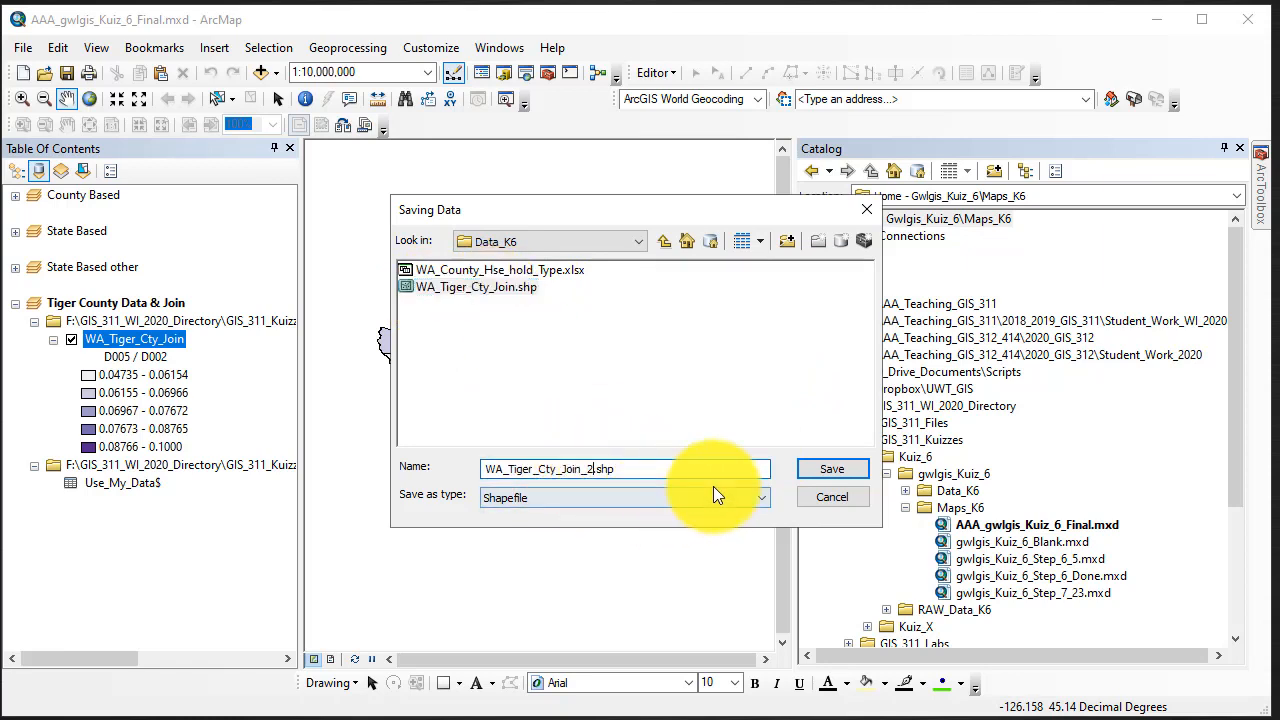
pyautogui.click(831, 466)
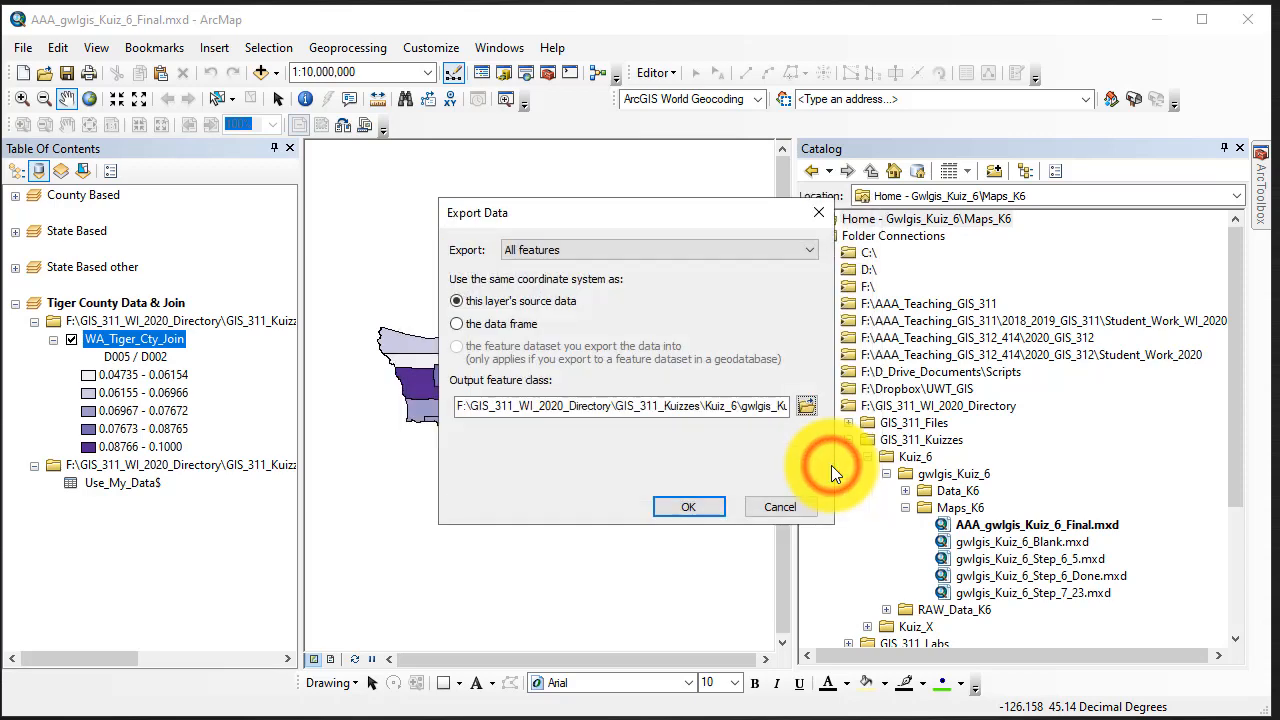
pyautogui.click(692, 508)
pyautogui.click(804, 387)
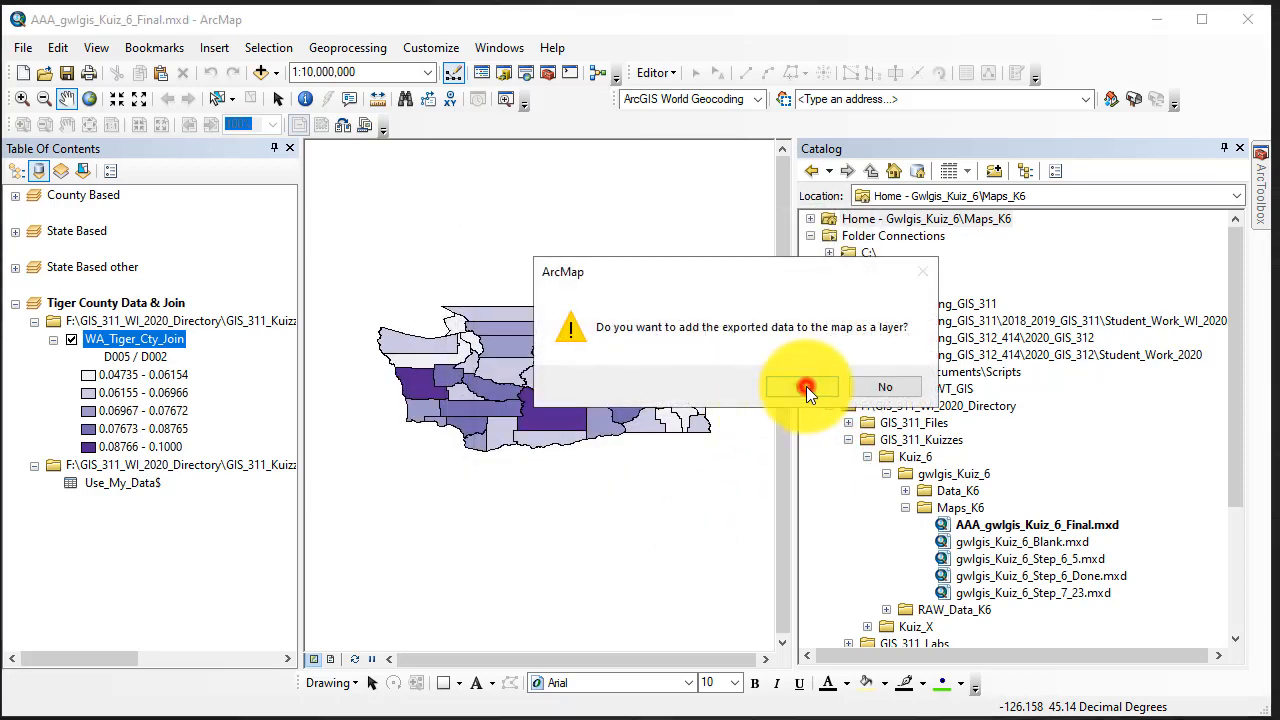
# Set the WA_Tiger_Cty_Join_2 layer's symbology to graduated colors with Male_Hhld as the value field.
pyautogui.rightClick(116, 340)
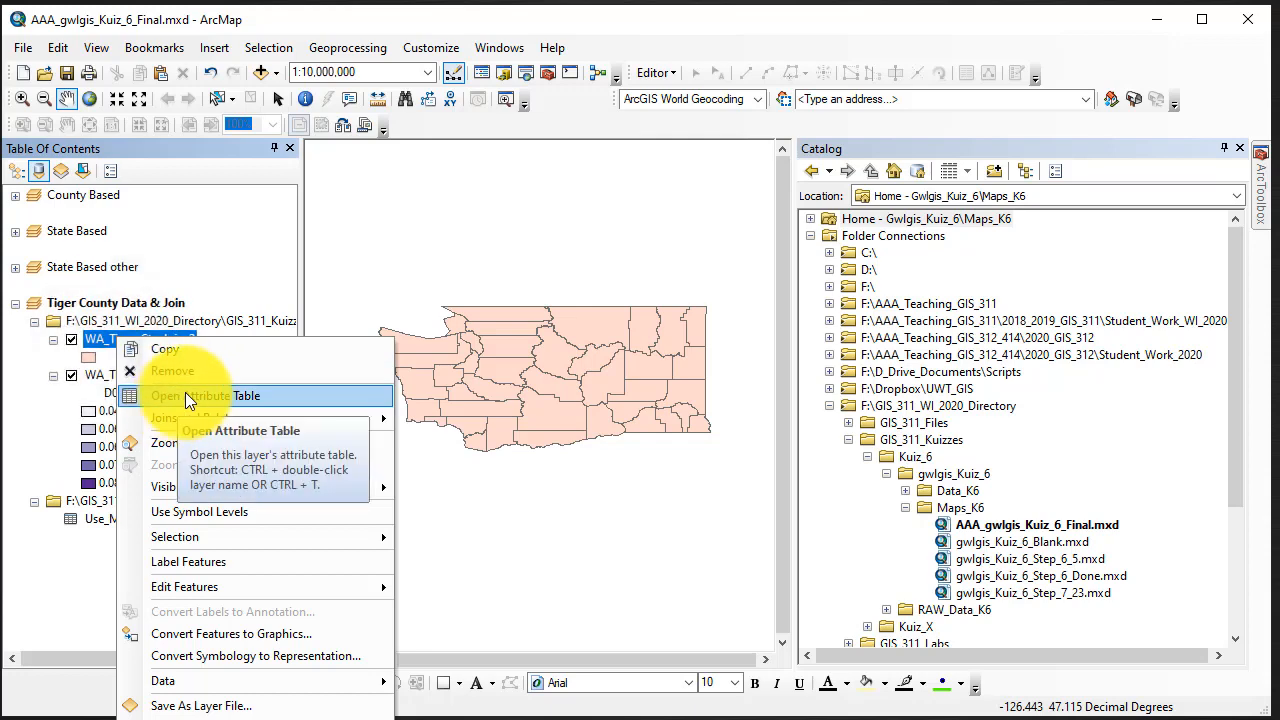
pyautogui.click(200, 712)
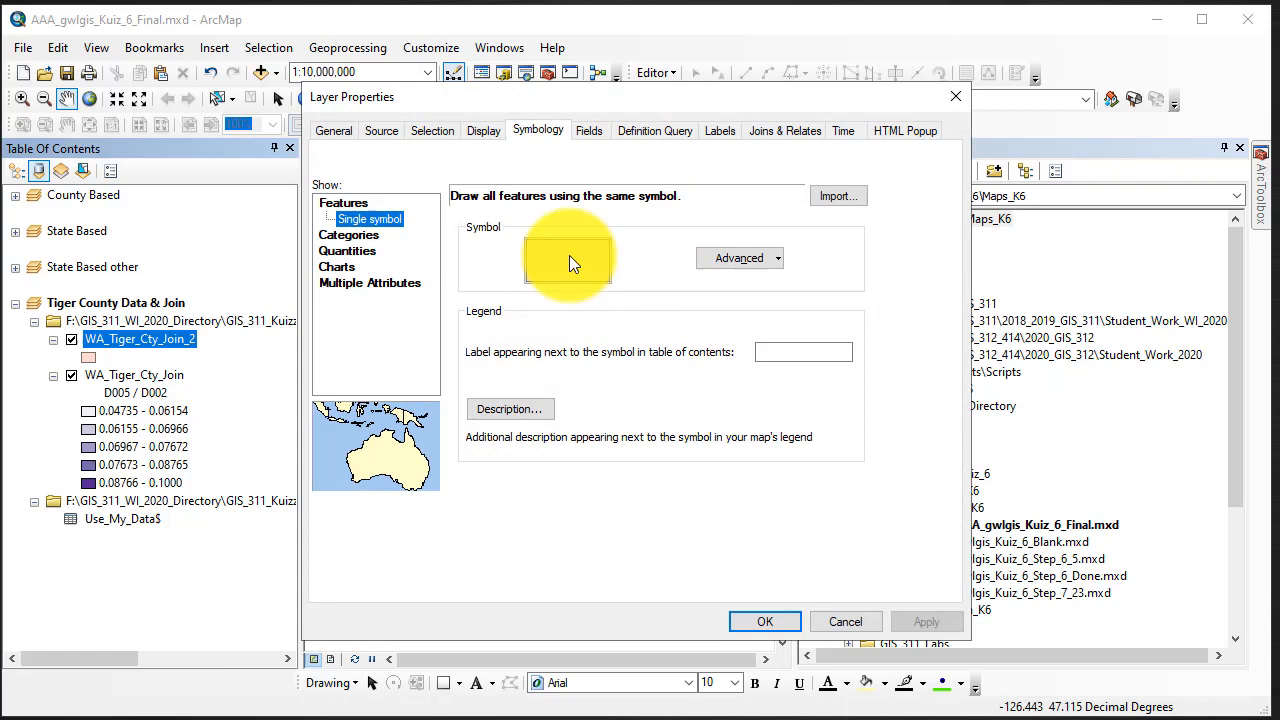
pyautogui.click(334, 249)
pyautogui.click(665, 243)
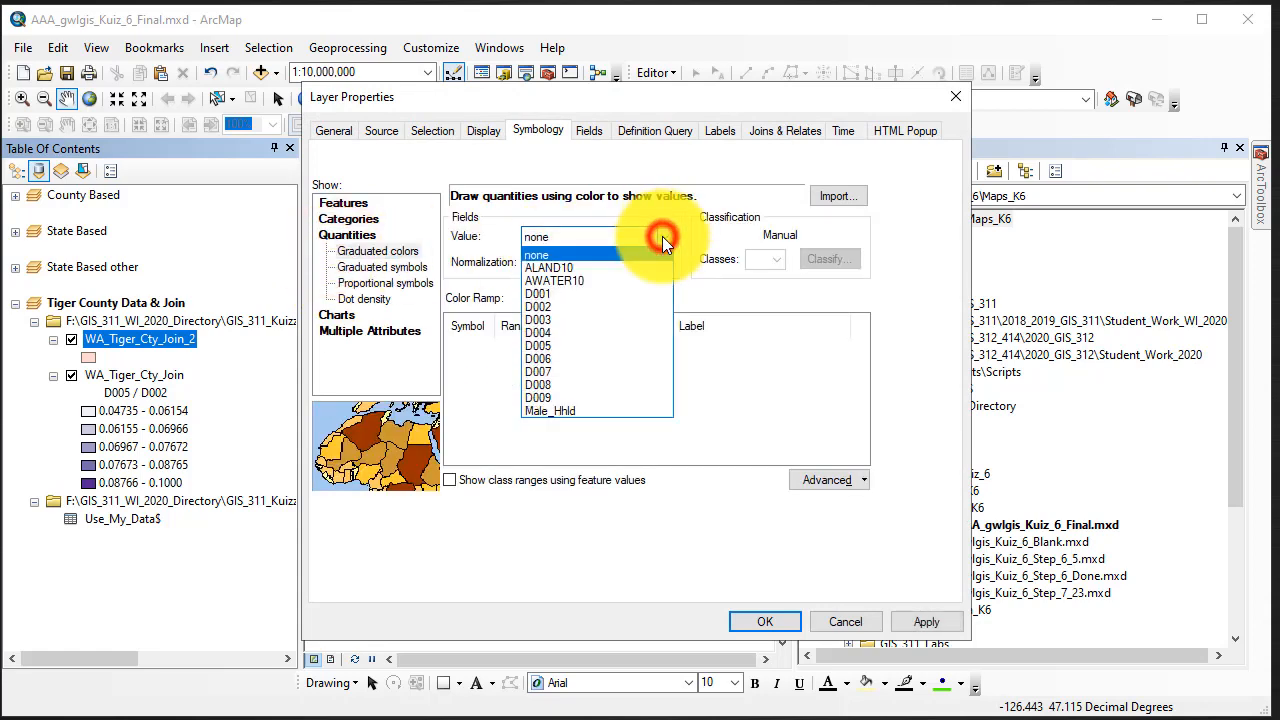
pyautogui.click(548, 412)
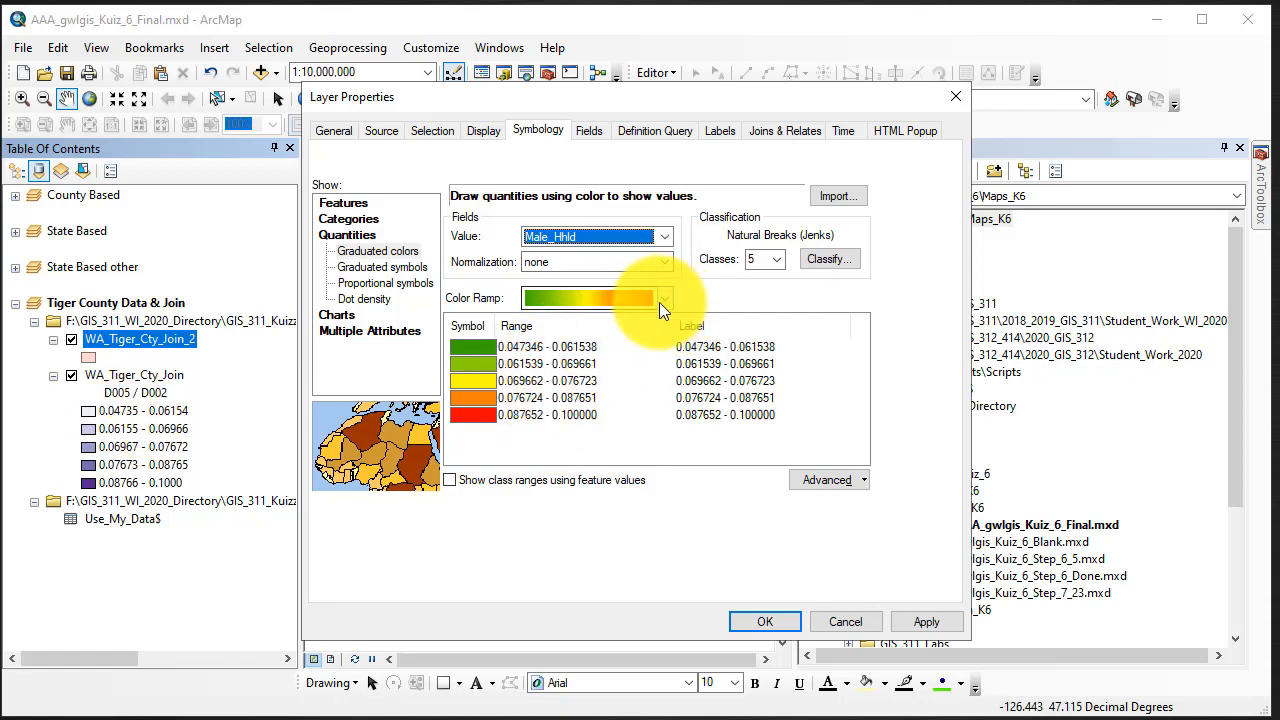
# Import the complete symbology definition from WA_Tiger_Cty_Join into WA_Tiger_Cty_Join_2, matching D005 as value and D002 as normalization, and save the map document.
pyautogui.click(831, 197)
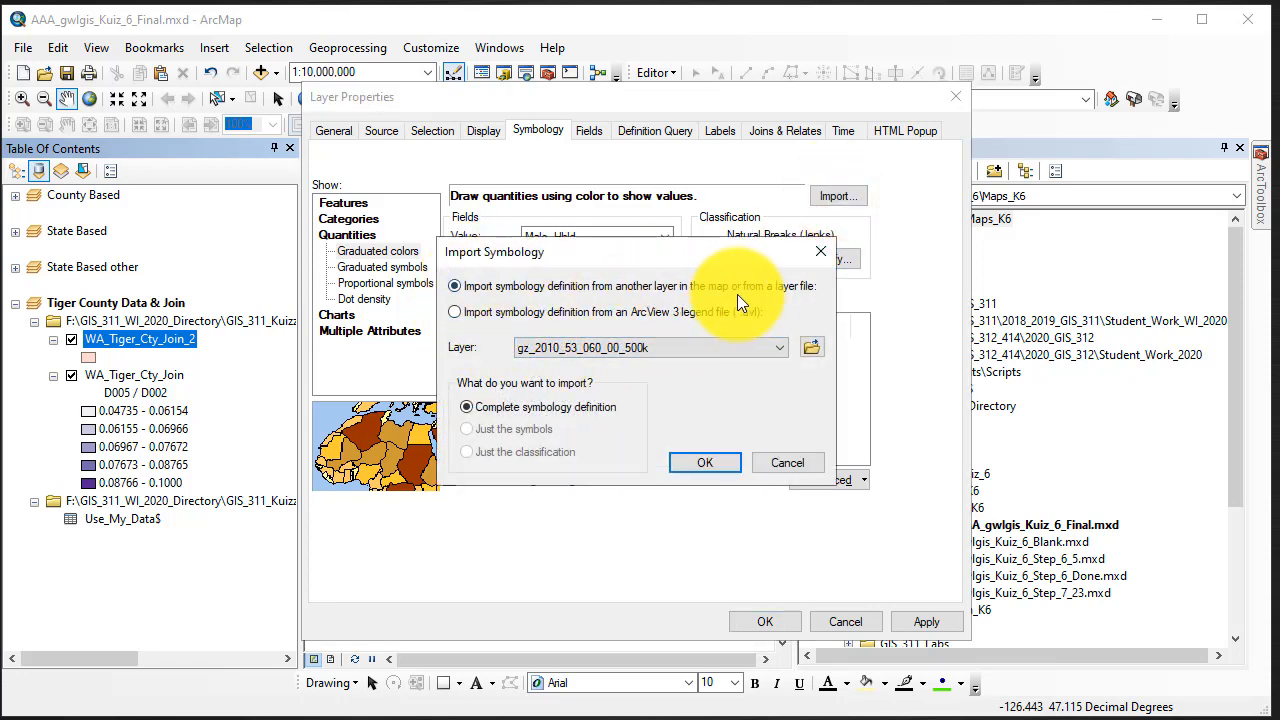
pyautogui.click(705, 463)
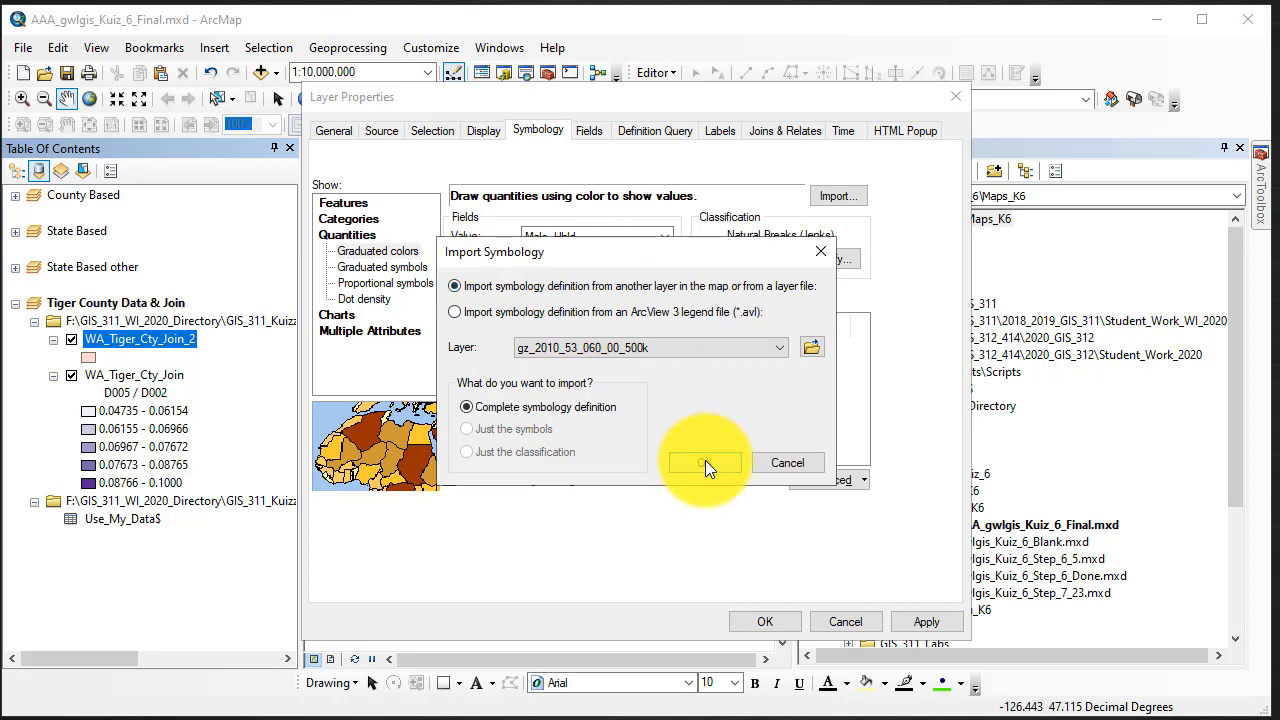
pyautogui.click(779, 346)
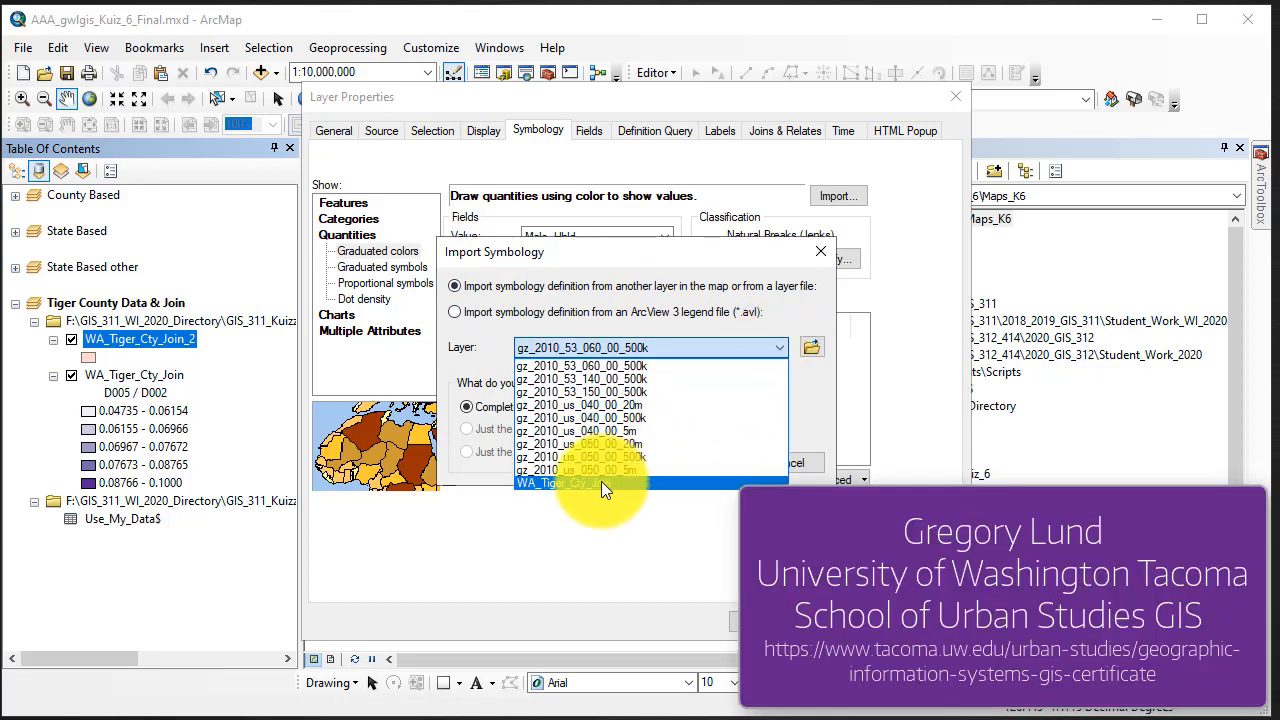
pyautogui.click(601, 481)
pyautogui.click(705, 462)
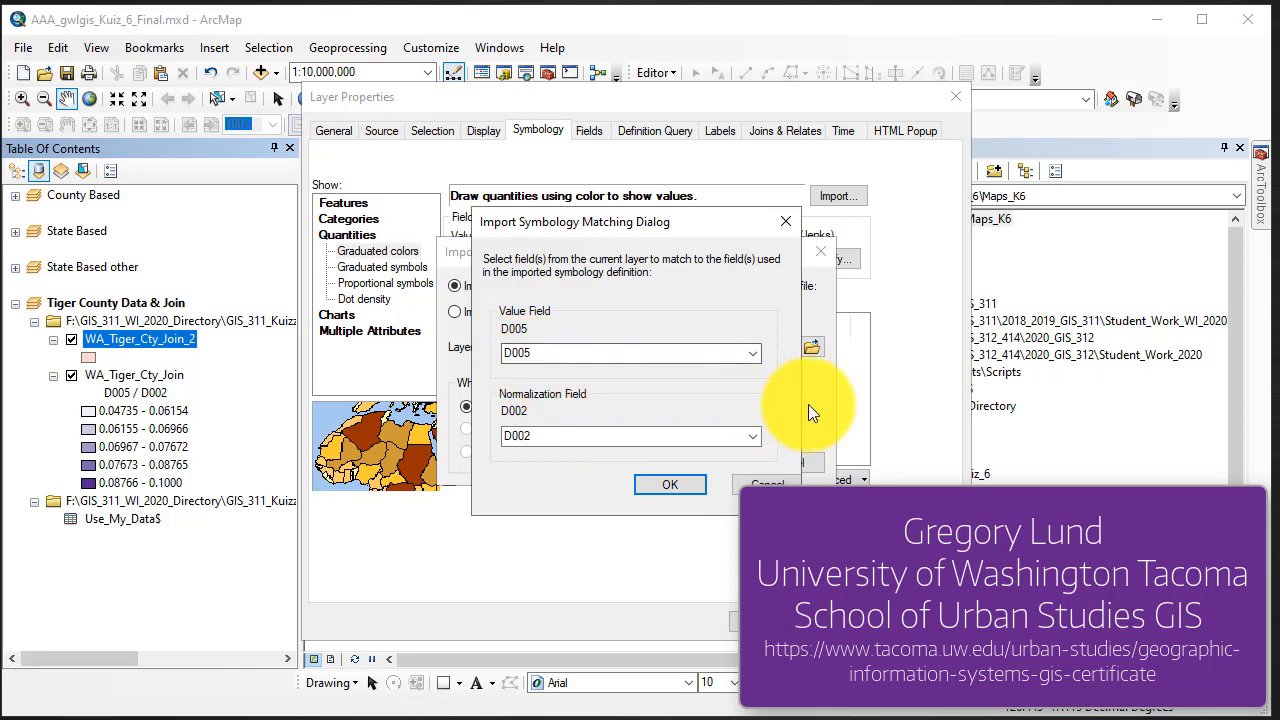
pyautogui.click(671, 481)
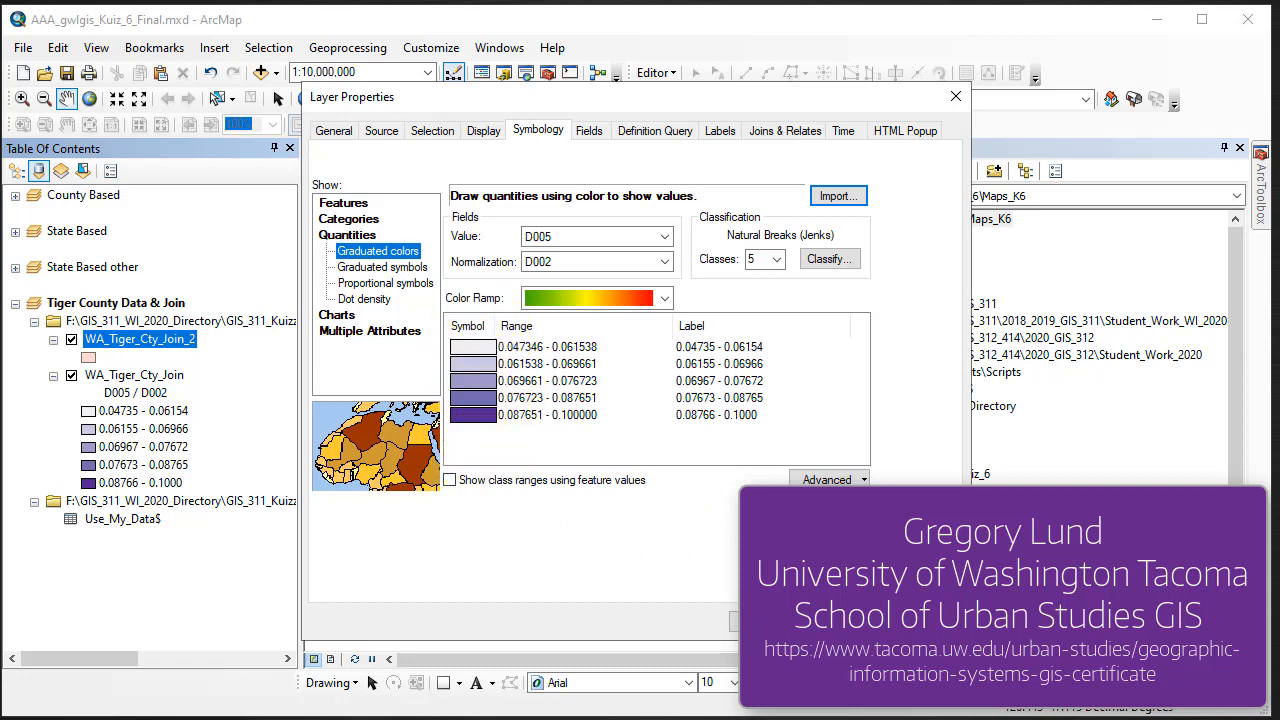
pyautogui.click(765, 621)
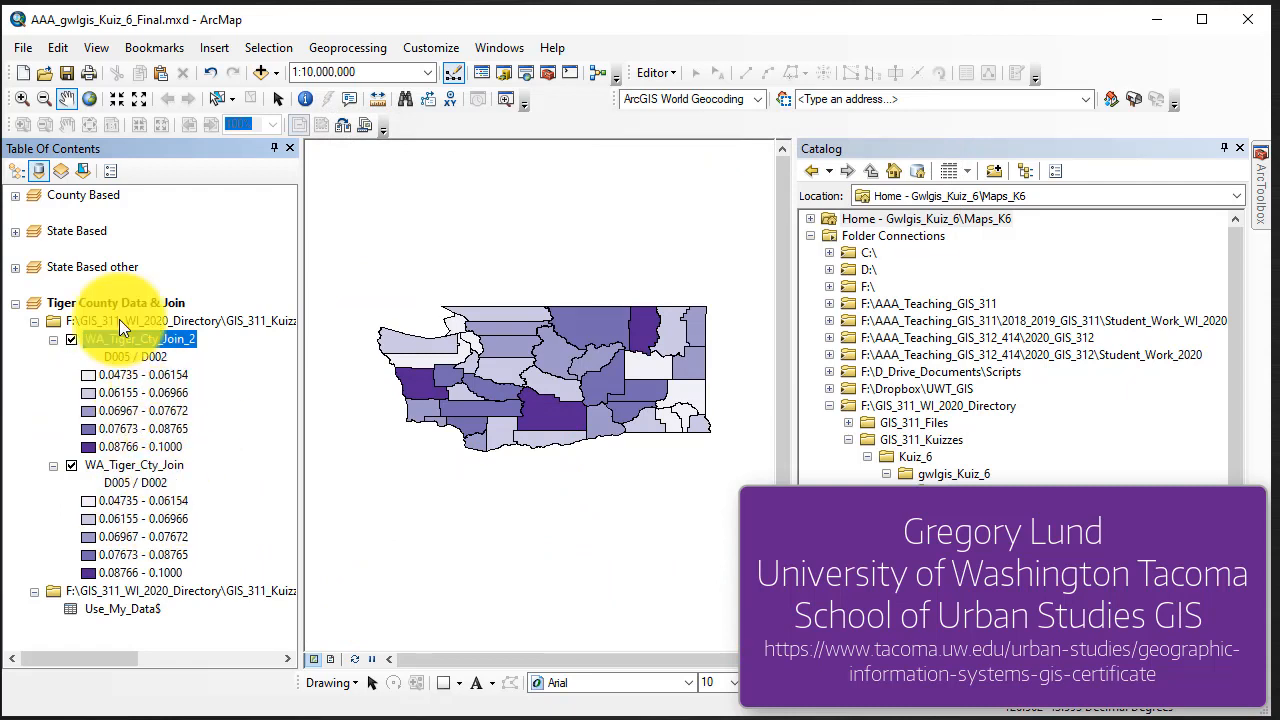
pyautogui.click(65, 73)
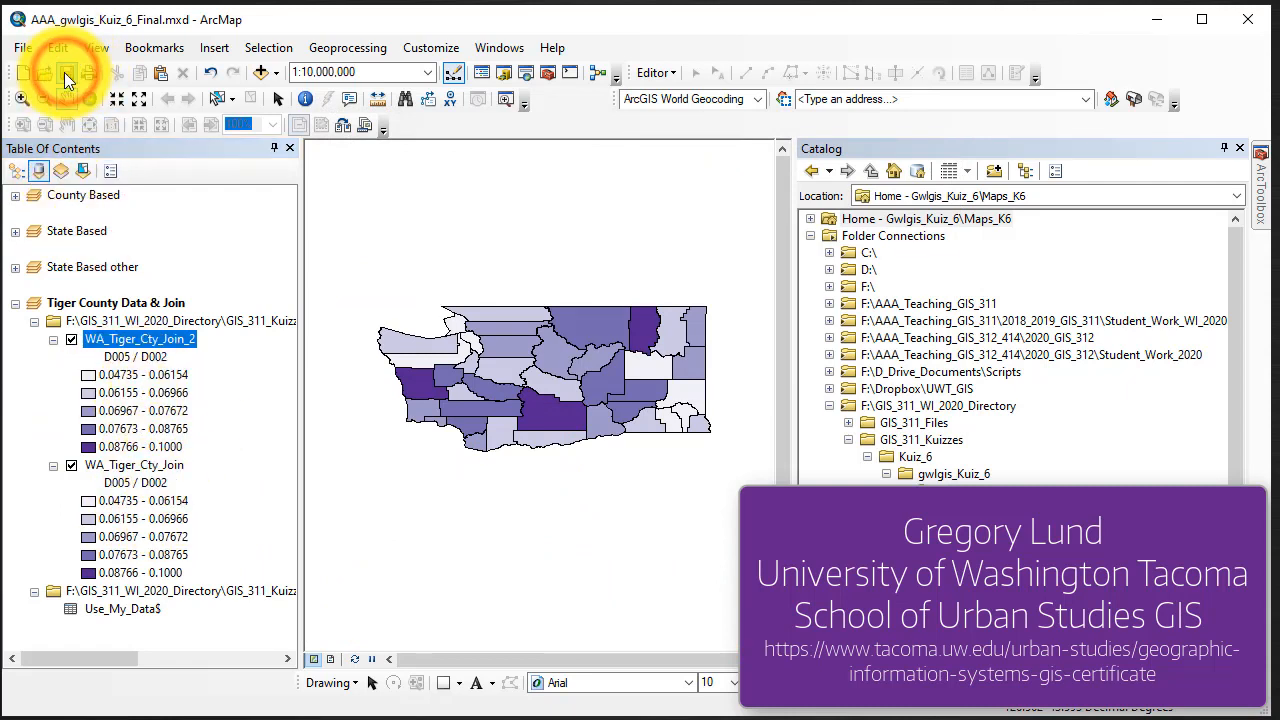